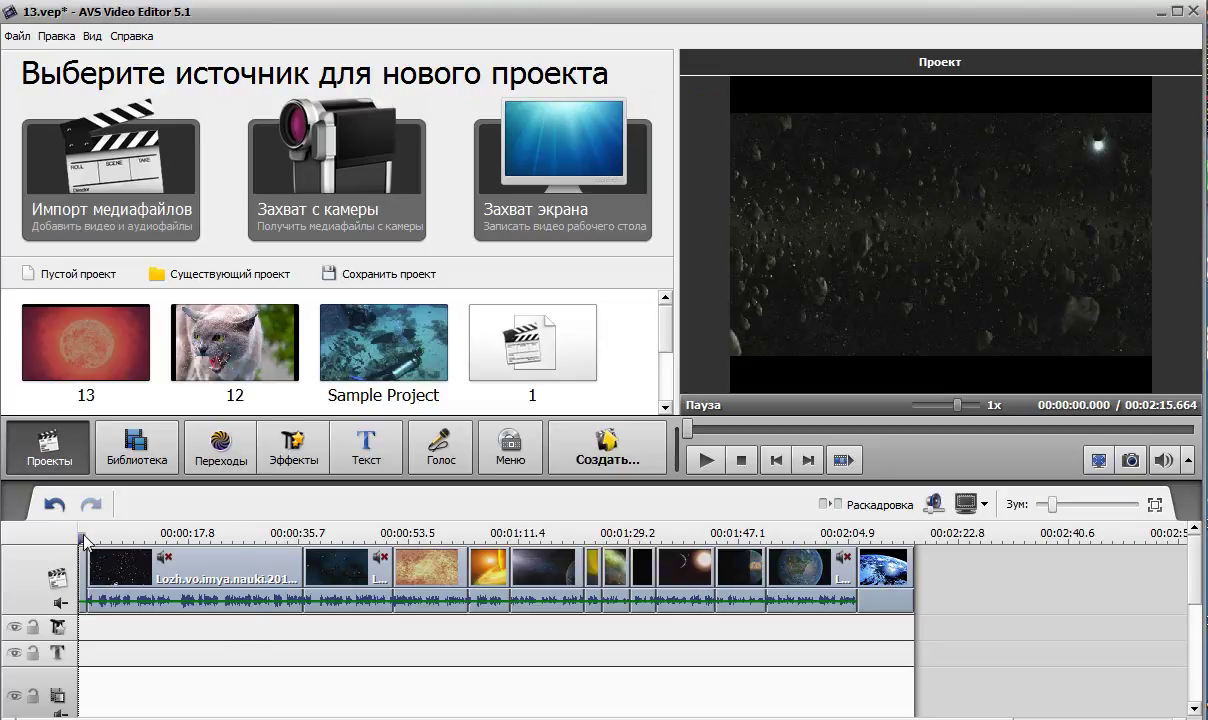
- Delete the Earth image clip at the end of the main video track
{"action": "left_click_drag", "start_coordinate": [86, 537], "coordinate": [744, 538]}
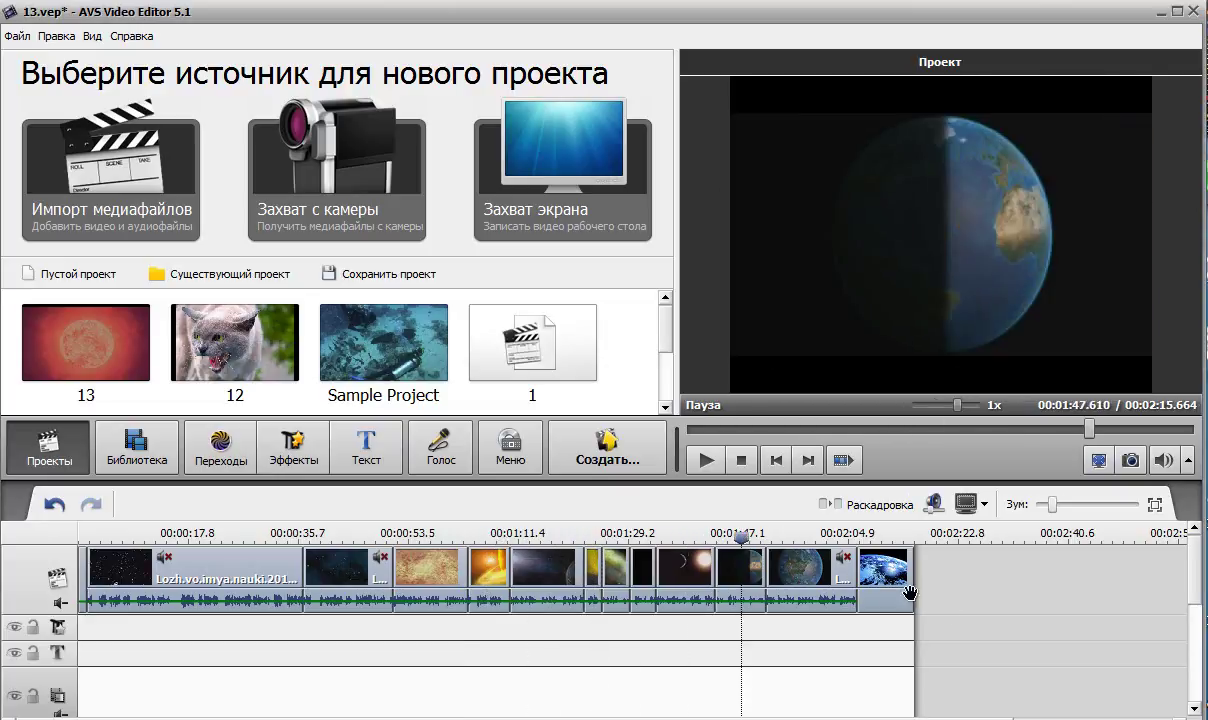
{"action": "left_click", "coordinate": [882, 583]}
{"action": "key", "text": "Delete"}
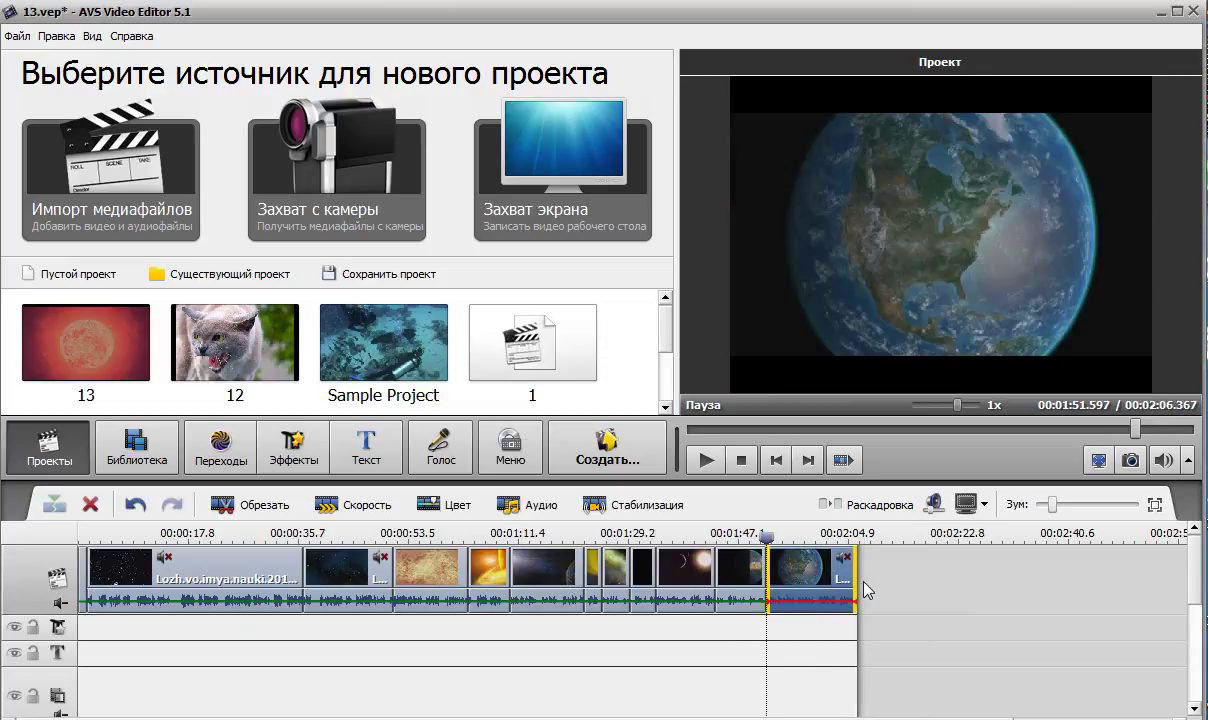
- Check the first long video clip's mute option and view the frames around the cut to the second muted clip
{"action": "left_click_drag", "start_coordinate": [767, 540], "coordinate": [297, 538]}
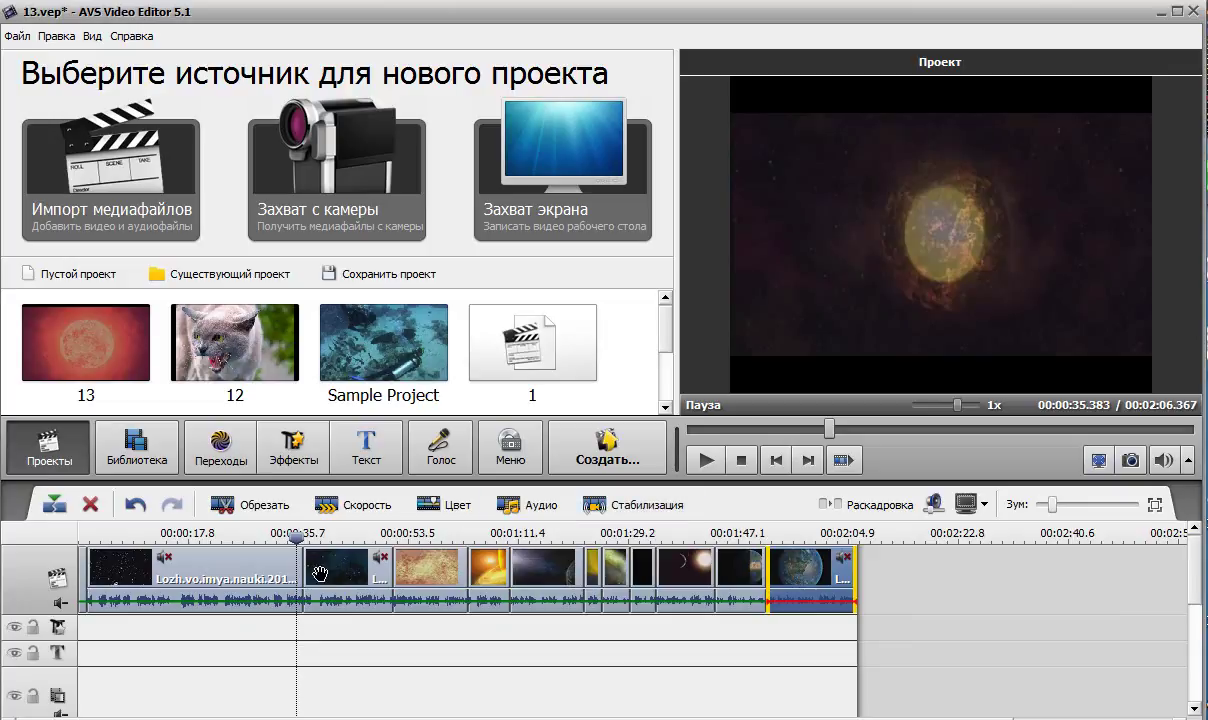
{"action": "right_click", "coordinate": [233, 581]}
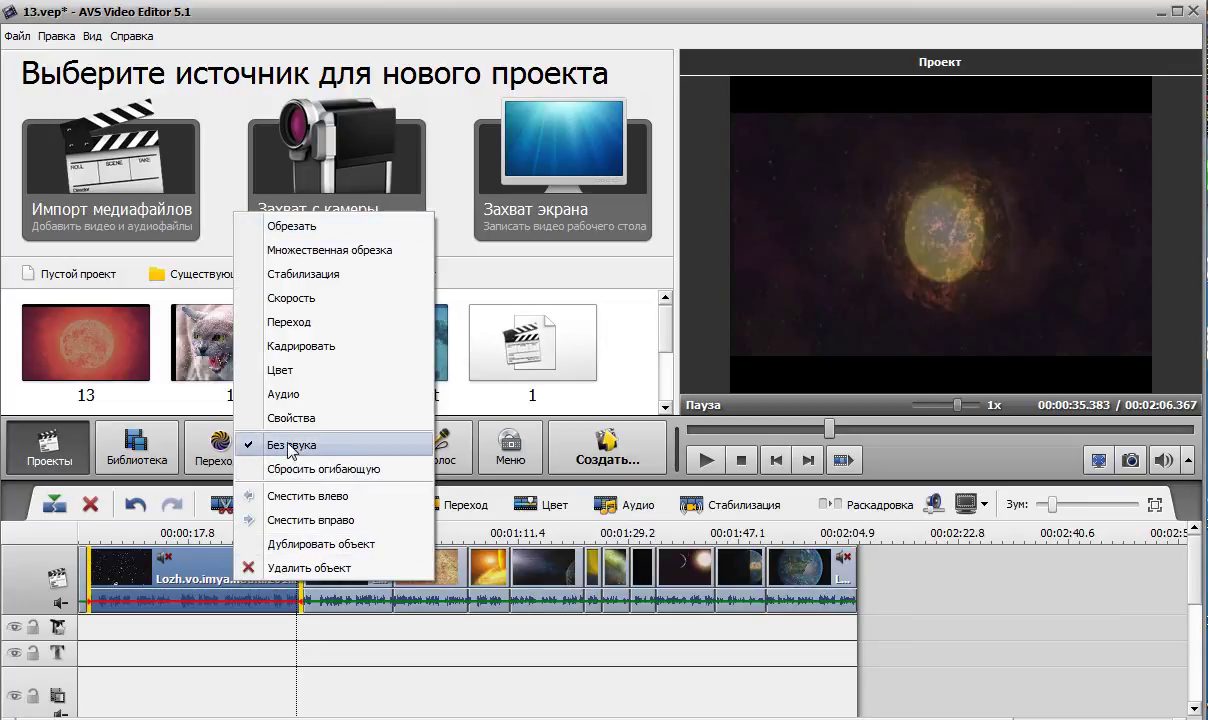
{"action": "left_click", "coordinate": [237, 639]}
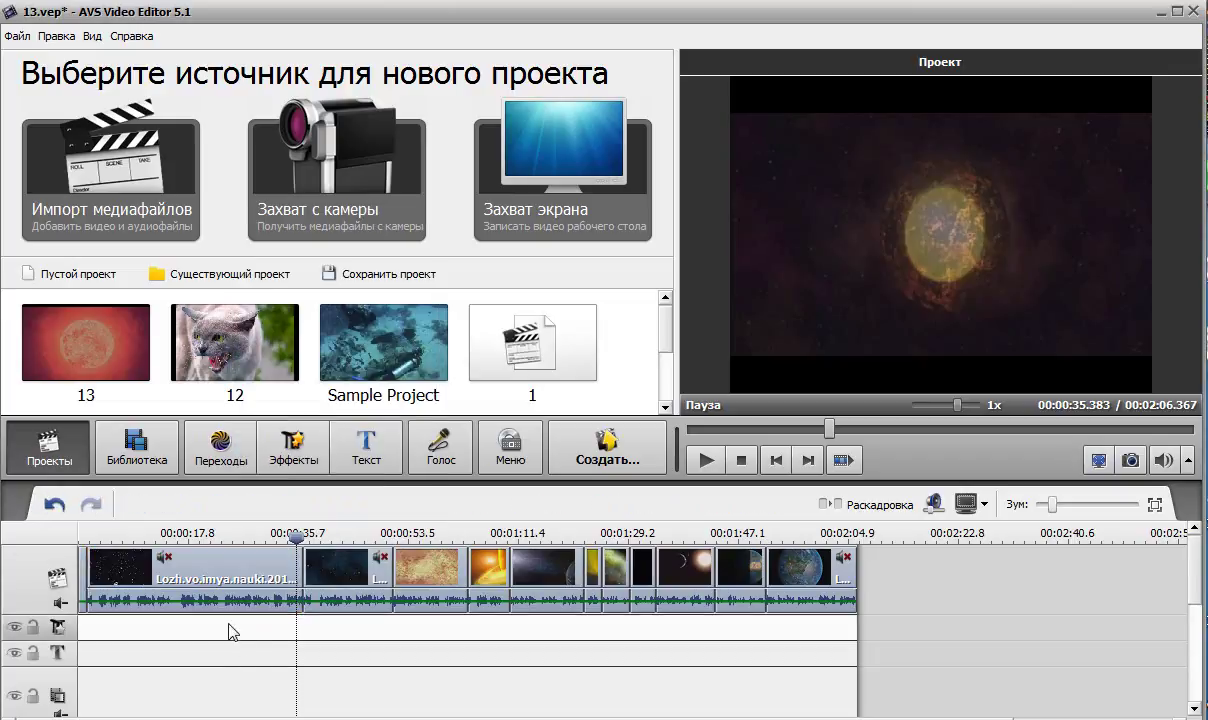
{"action": "mouse_move", "coordinate": [295, 540]}
{"action": "left_mouse_down"}
{"action": "mouse_move", "coordinate": [80, 541]}
{"action": "mouse_move", "coordinate": [319, 540]}
{"action": "left_mouse_up"}
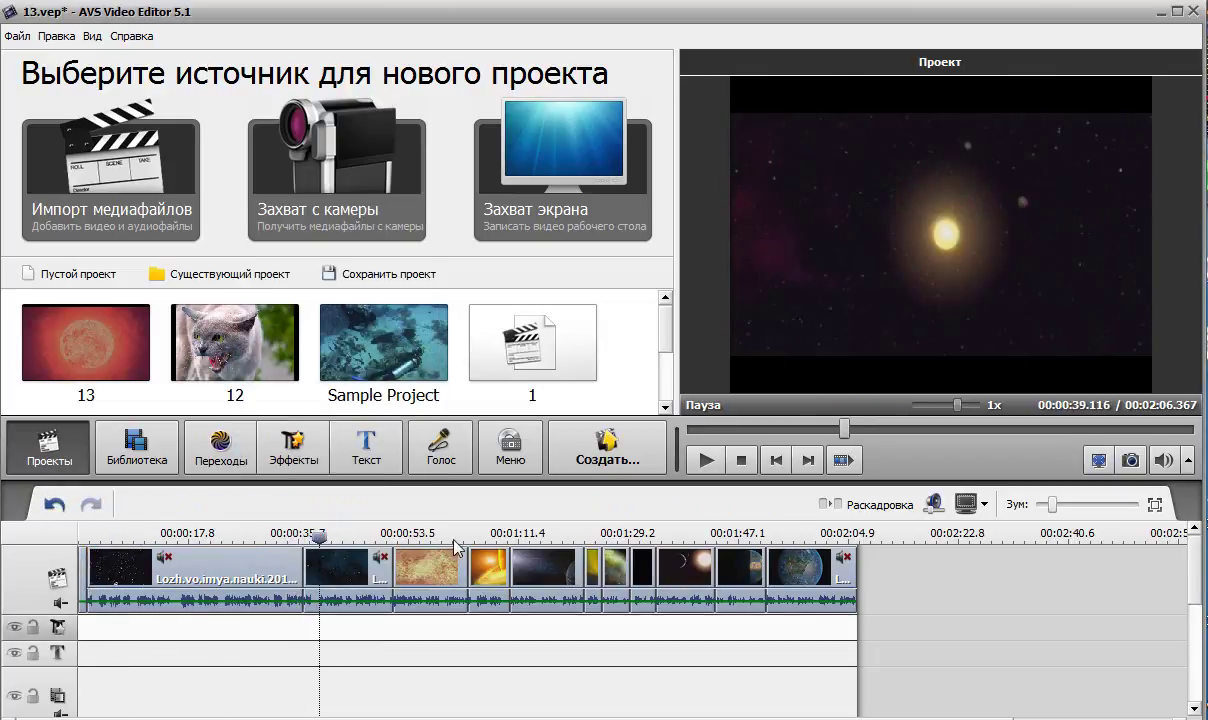
- Examine the project's volume and balance sliders for main video, video overlay and audio mix
{"action": "left_click", "coordinate": [933, 504]}
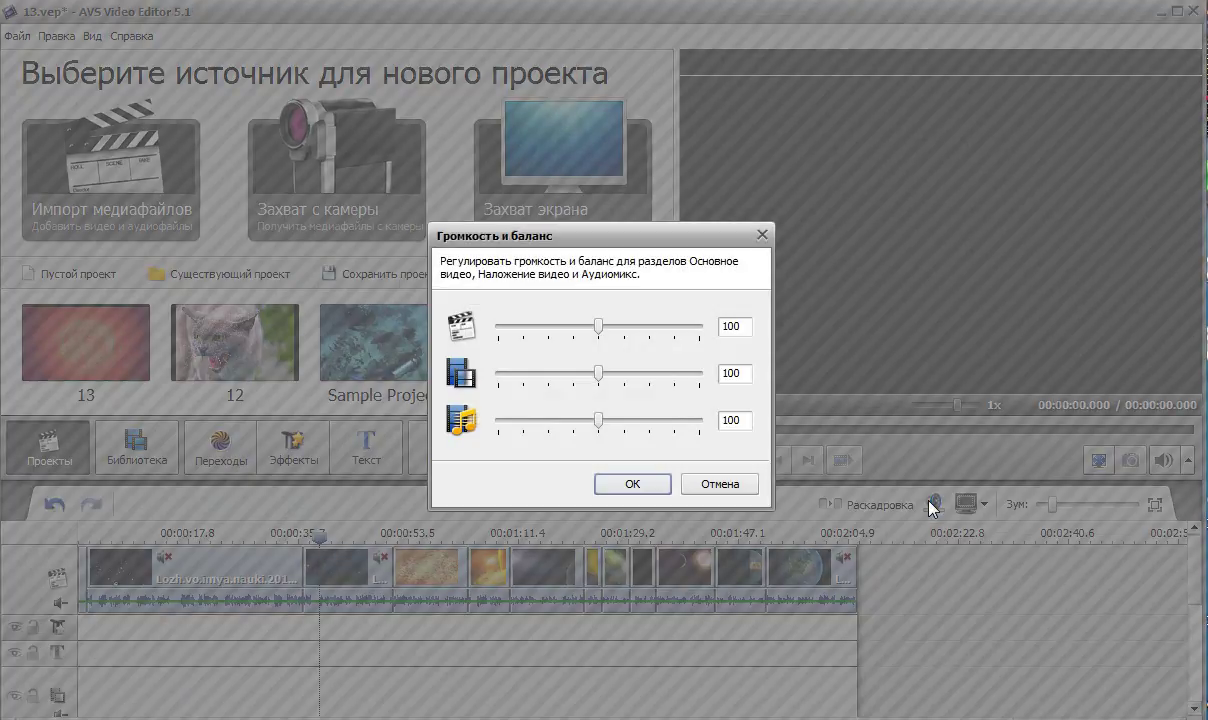
{"action": "left_click_drag", "start_coordinate": [486, 402], "coordinate": [500, 398]}
{"action": "left_click_drag", "start_coordinate": [452, 345], "coordinate": [690, 343]}
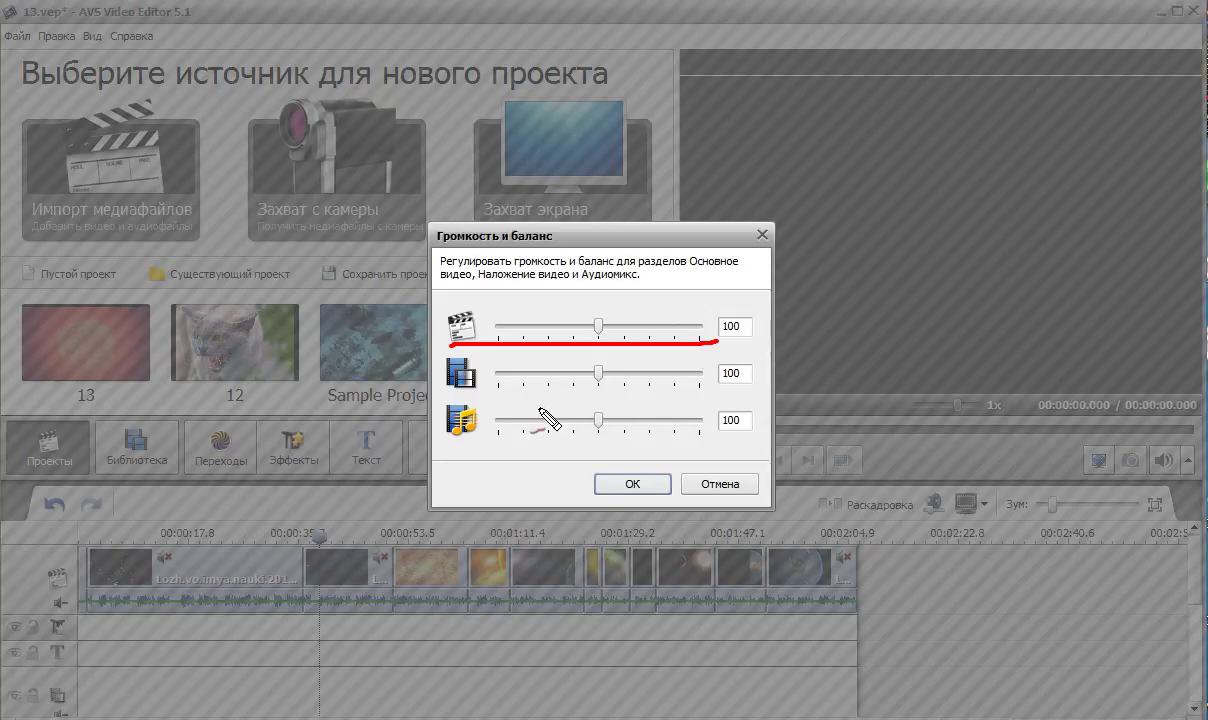
{"action": "left_click_drag", "start_coordinate": [448, 393], "coordinate": [694, 392]}
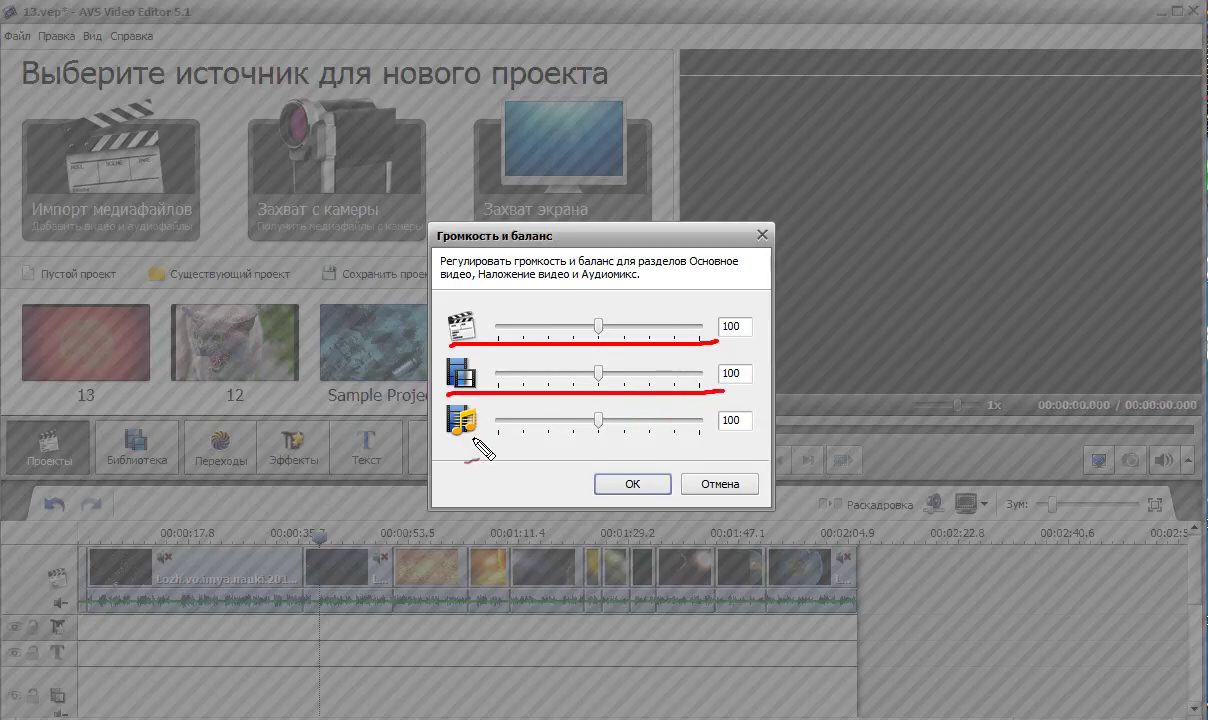
{"action": "left_click_drag", "start_coordinate": [448, 448], "coordinate": [727, 441]}
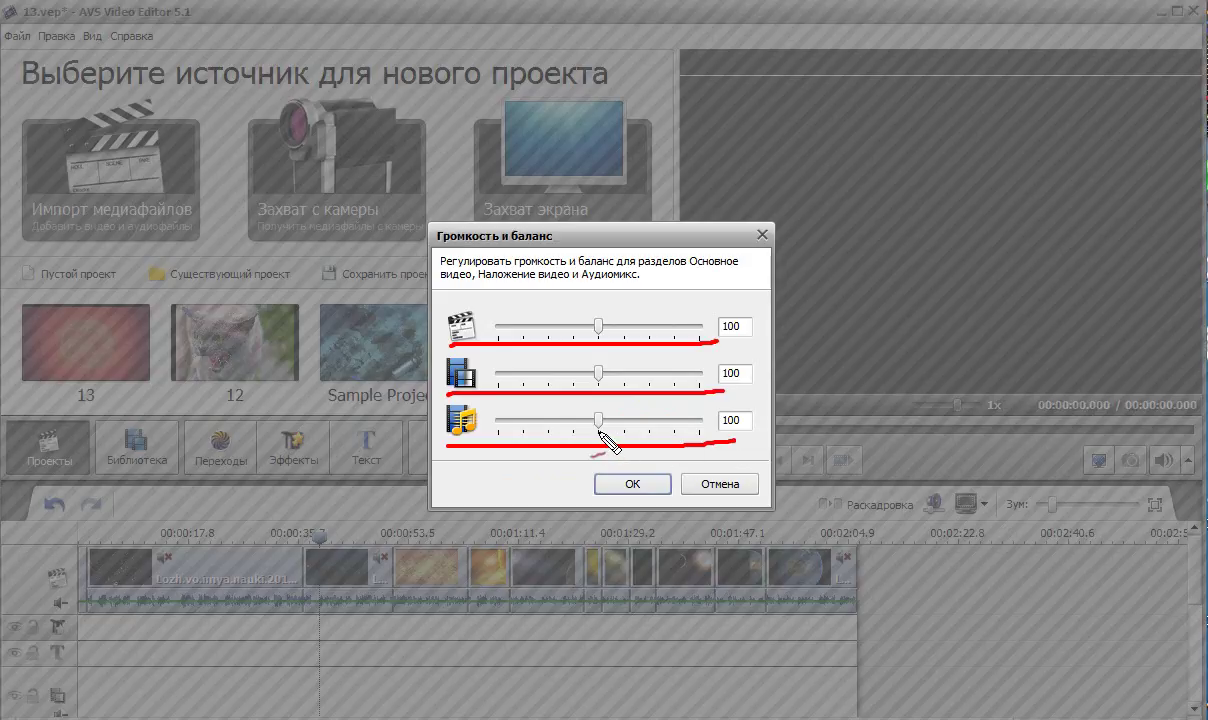
{"action": "key", "text": "Escape"}
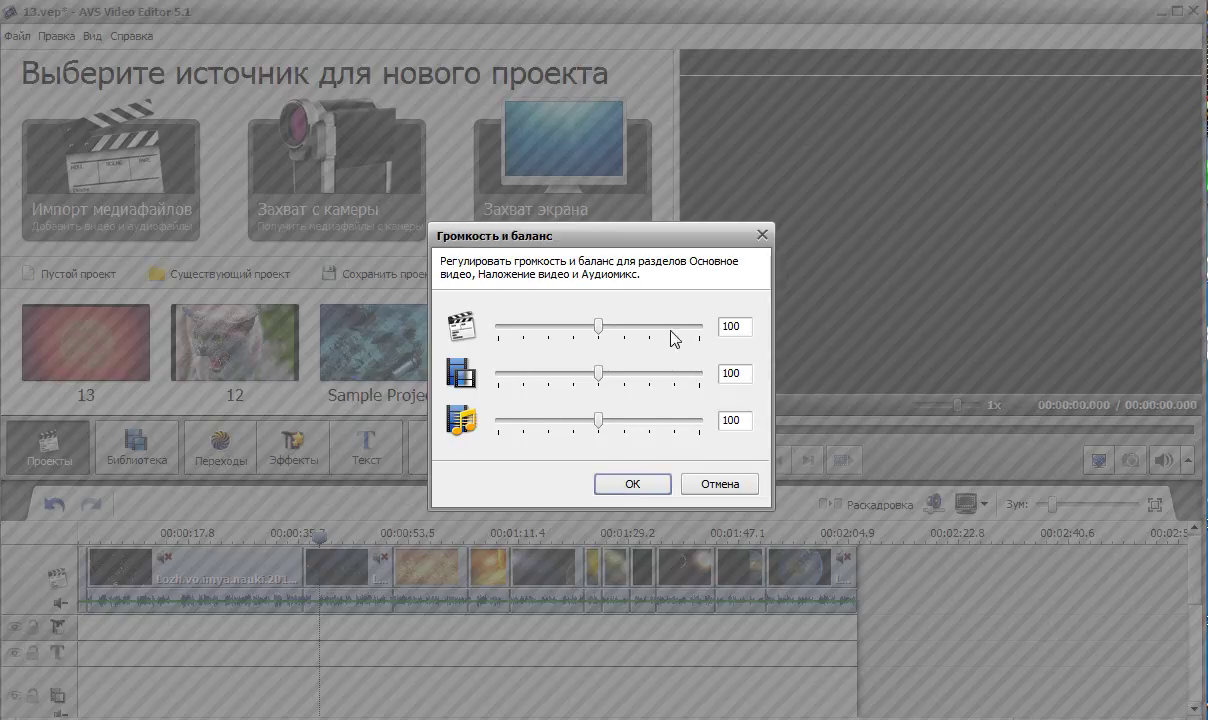
{"action": "left_click", "coordinate": [634, 484]}
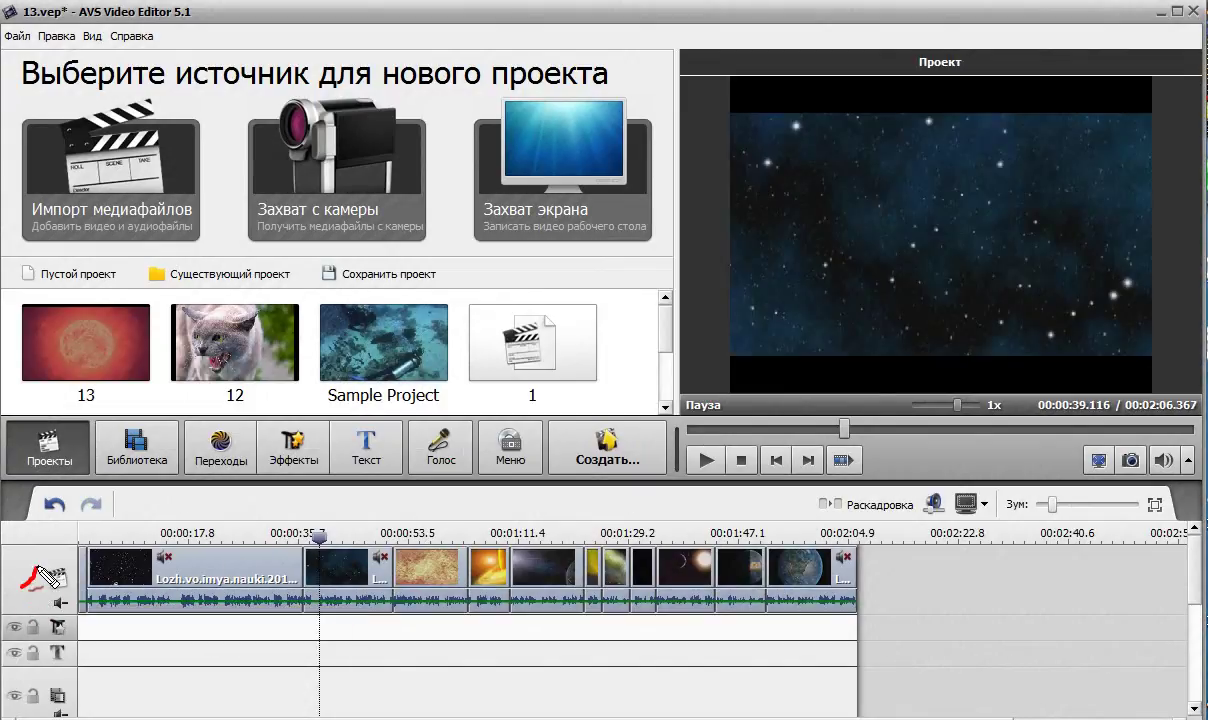
- Examine the main video, video overlay and audio mix tracks on the timeline
{"action": "left_click_drag", "start_coordinate": [20, 614], "coordinate": [378, 610]}
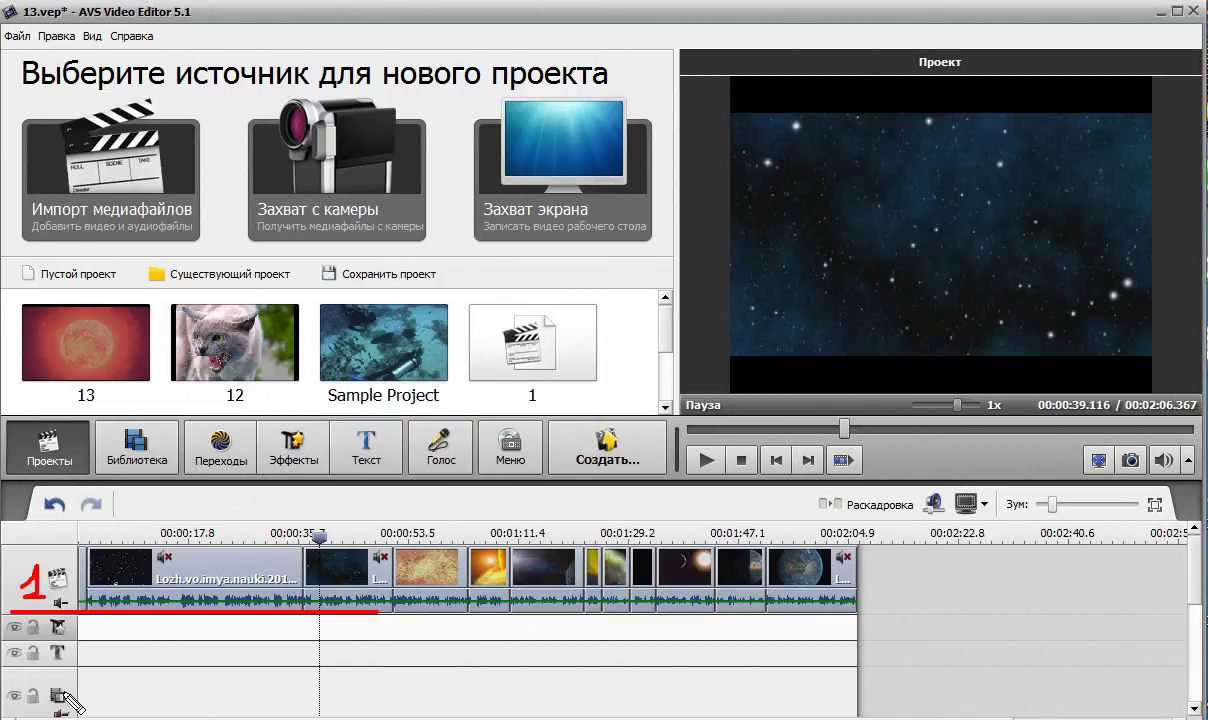
{"action": "key", "text": "Escape"}
{"action": "scroll", "coordinate": [1200, 597], "scroll_direction": "down", "scroll_amount": 3}
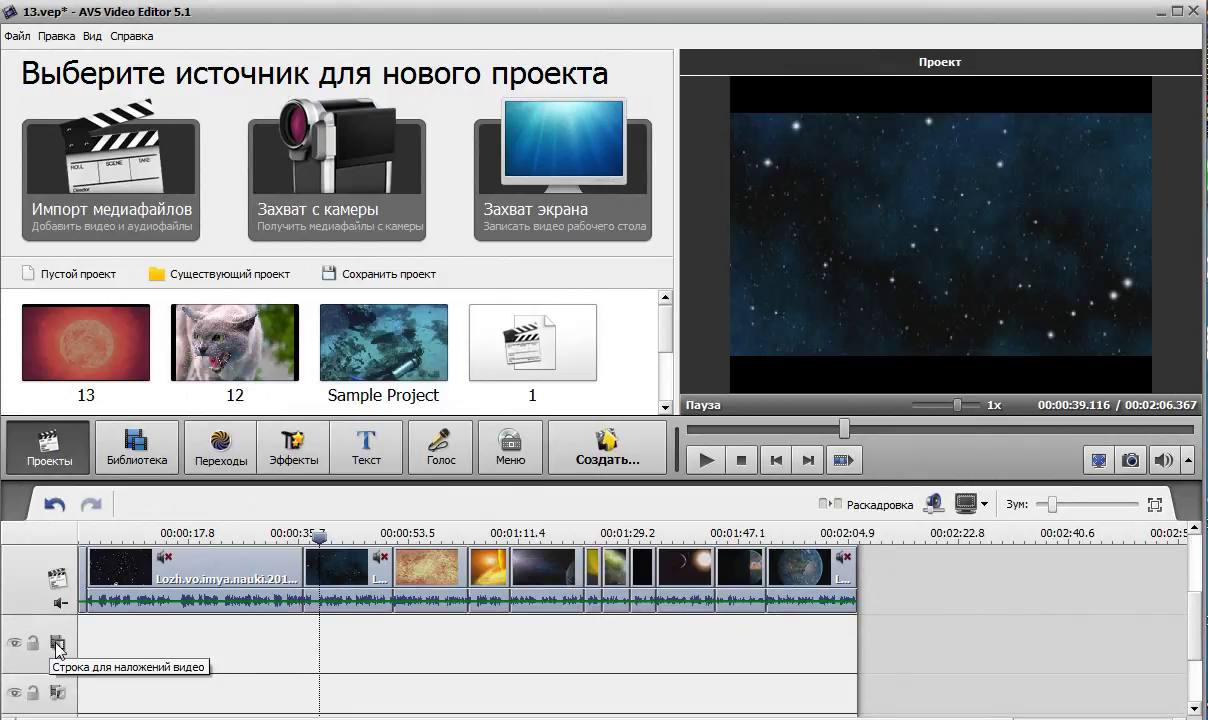
{"action": "key", "text": "ctrl+2"}
{"action": "left_click_drag", "start_coordinate": [20, 668], "coordinate": [694, 666]}
{"action": "key", "text": "Escape"}
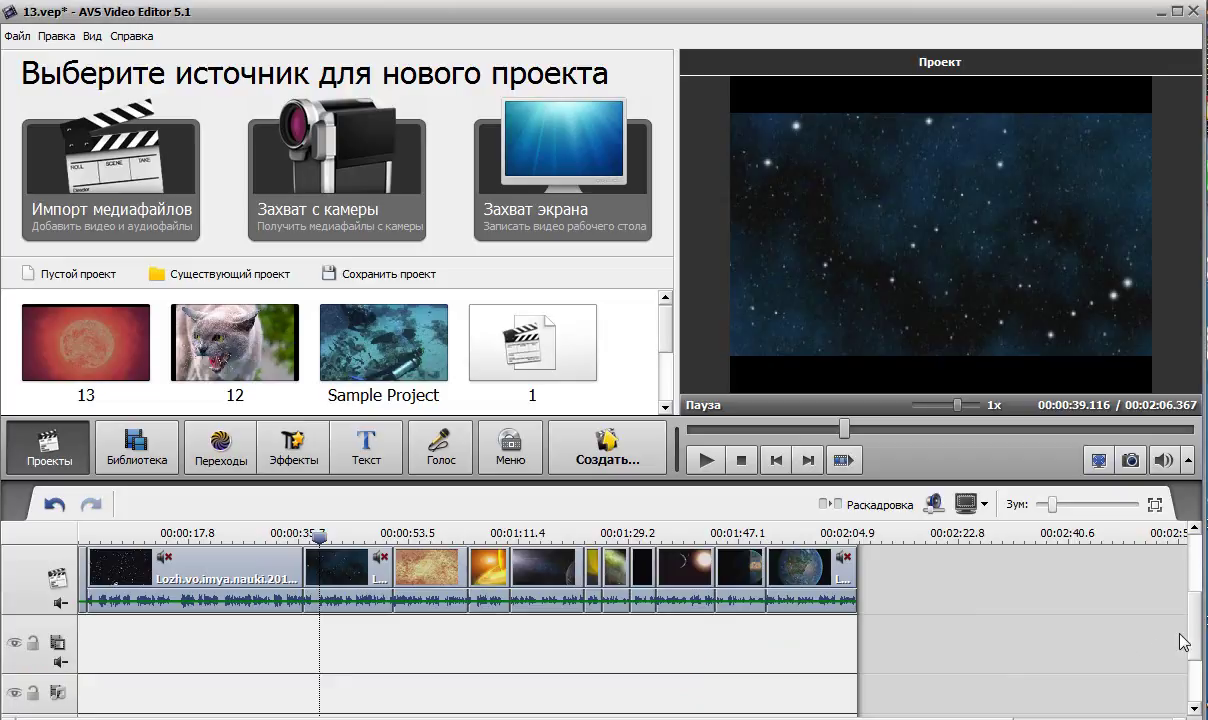
{"action": "scroll", "coordinate": [1194, 636], "scroll_direction": "down", "scroll_amount": 1}
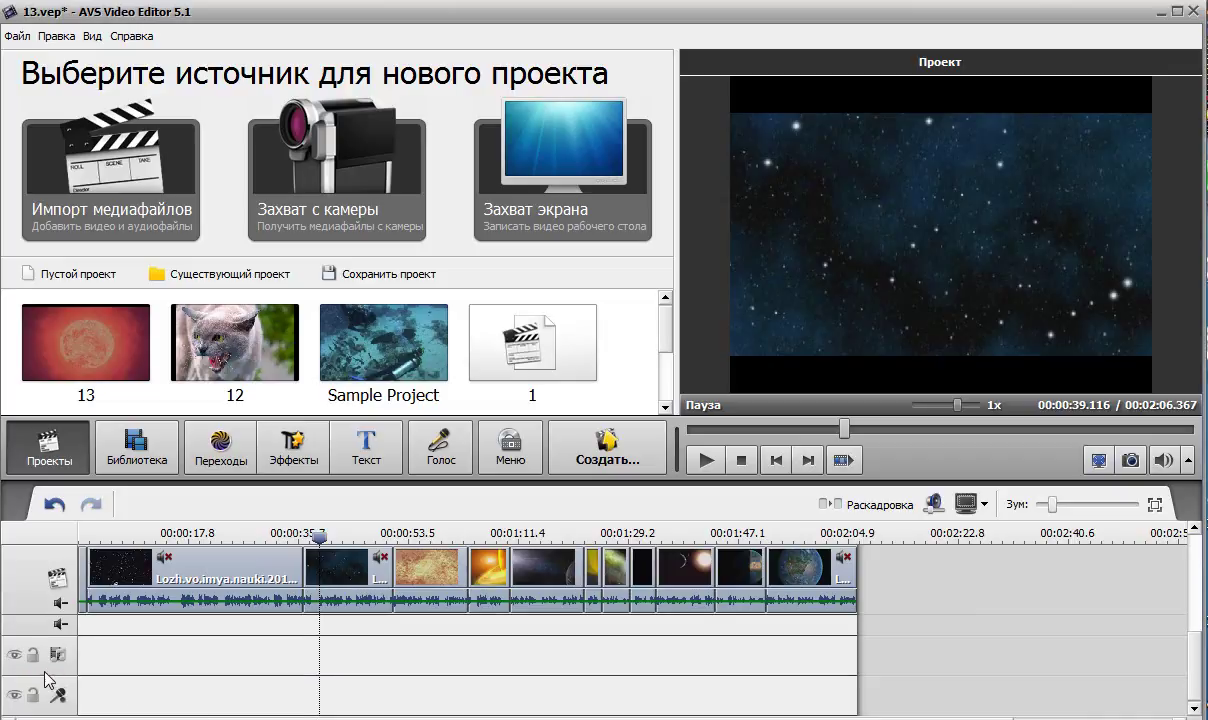
{"action": "left_click_drag", "start_coordinate": [20, 650], "coordinate": [362, 648]}
{"action": "key", "text": "Escape"}
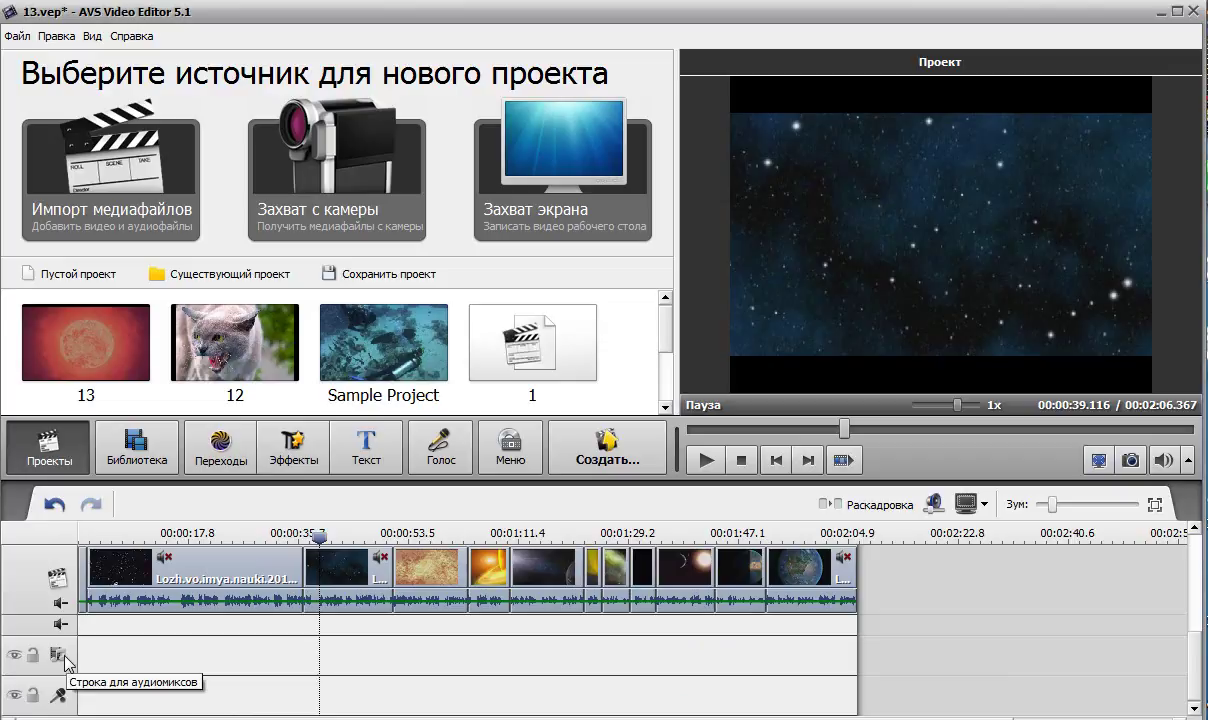
- Try audio mix volume levels of 15 and 44 in the volume and balance settings, and set it back to 100
{"action": "left_click", "coordinate": [933, 503]}
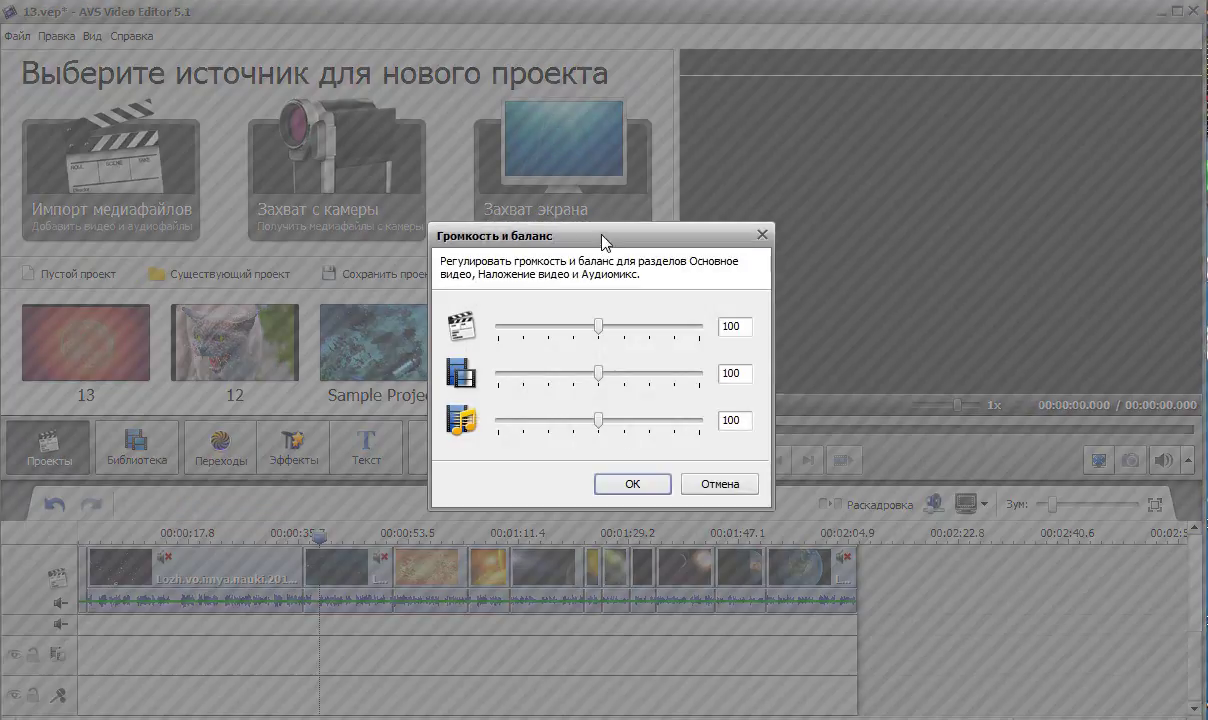
{"action": "left_click_drag", "start_coordinate": [603, 243], "coordinate": [555, 322]}
{"action": "left_click_drag", "start_coordinate": [432, 427], "coordinate": [586, 430]}
{"action": "left_click_drag", "start_coordinate": [435, 479], "coordinate": [617, 481]}
{"action": "left_click_drag", "start_coordinate": [425, 529], "coordinate": [604, 530]}
{"action": "key", "text": "Escape"}
{"action": "left_click_drag", "start_coordinate": [550, 500], "coordinate": [563, 500]}
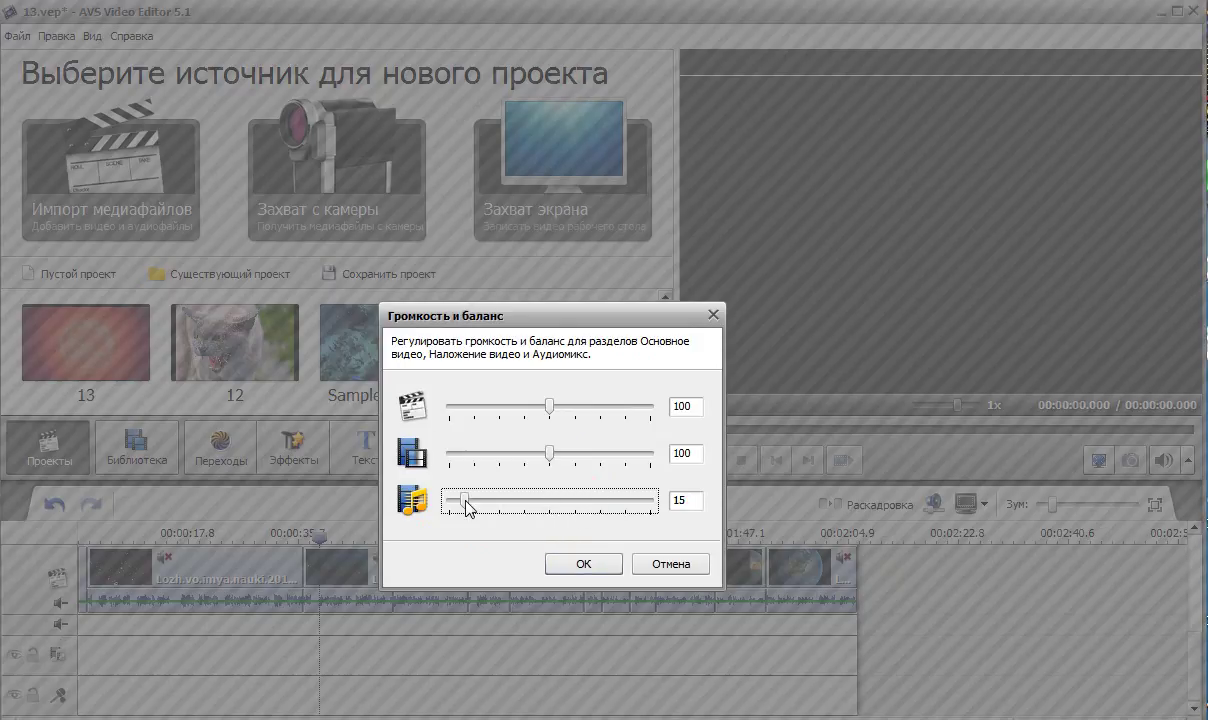
{"action": "left_click_drag", "start_coordinate": [468, 508], "coordinate": [471, 505]}
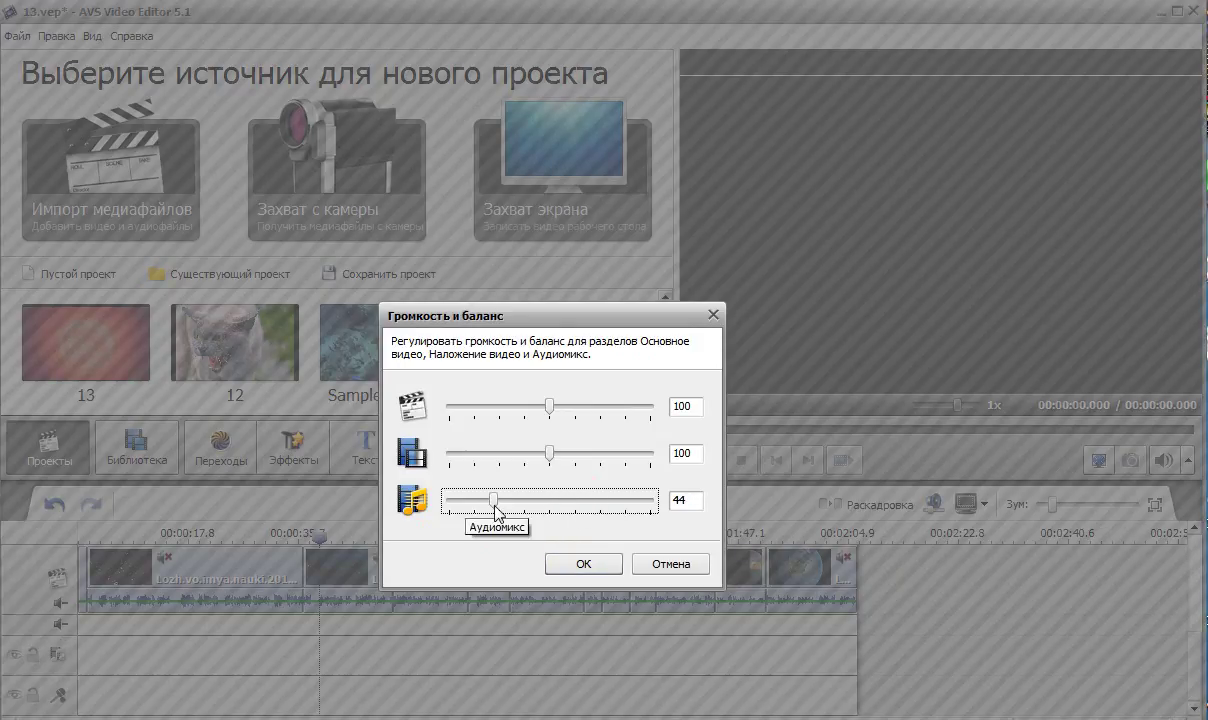
{"action": "left_click_drag", "start_coordinate": [545, 502], "coordinate": [553, 503]}
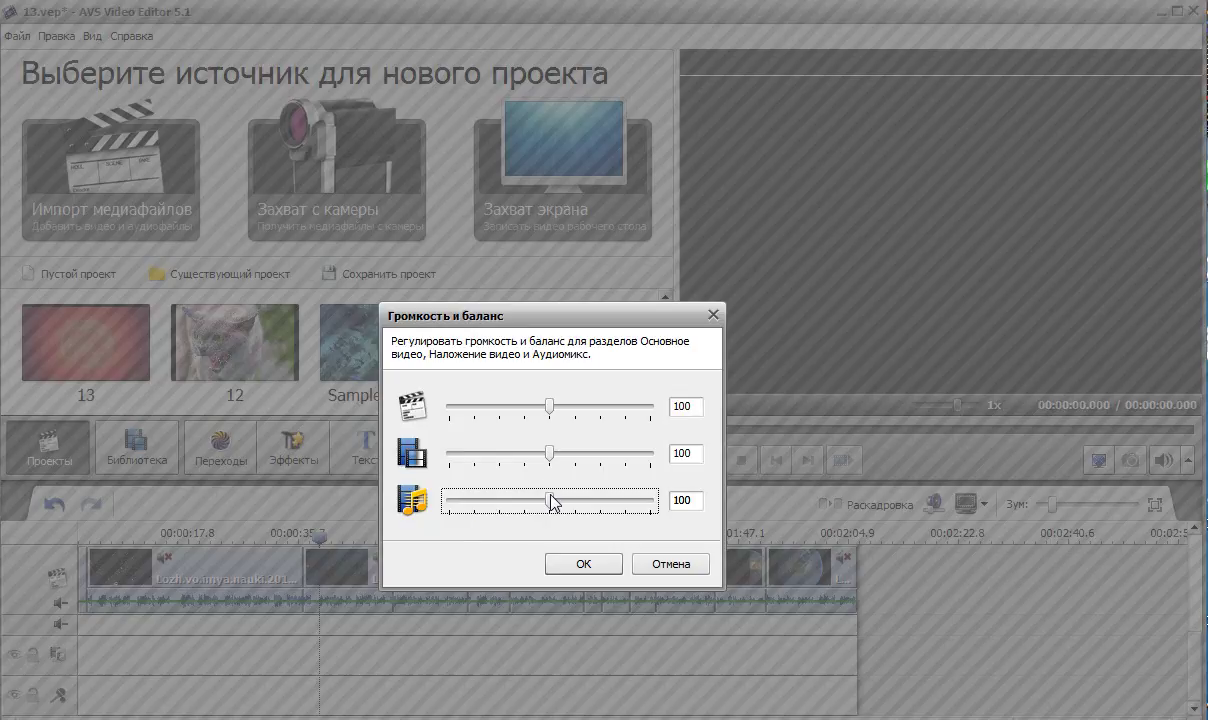
{"action": "left_click", "coordinate": [575, 561]}
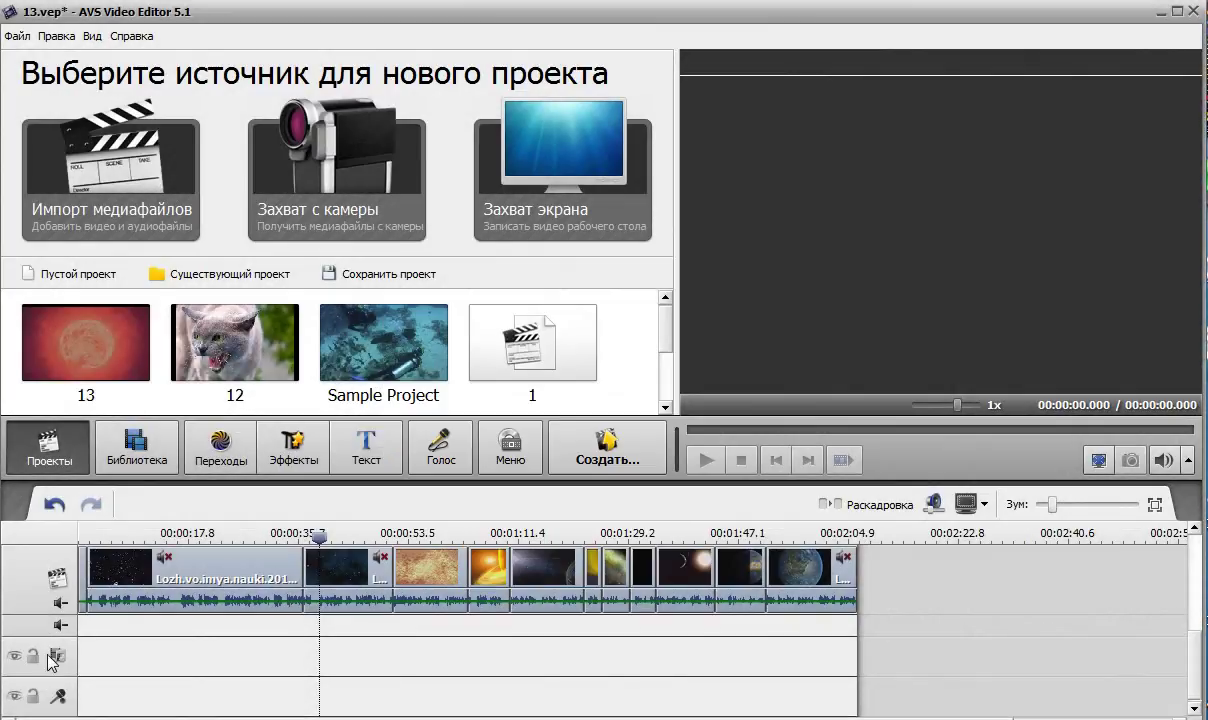
- Preview the project from its start, and again across the cut between the first two long clips at about 35 s
{"action": "left_click_drag", "start_coordinate": [320, 541], "coordinate": [82, 543]}
{"action": "left_click", "coordinate": [706, 460]}
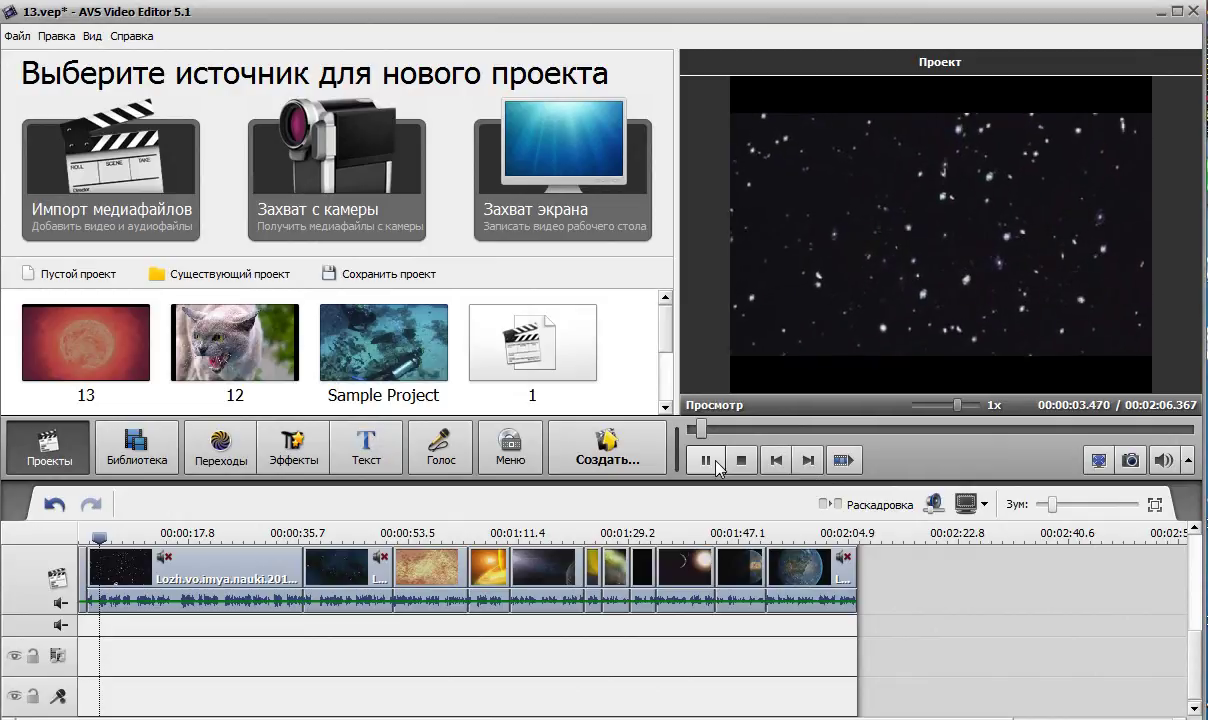
{"action": "left_click", "coordinate": [708, 462]}
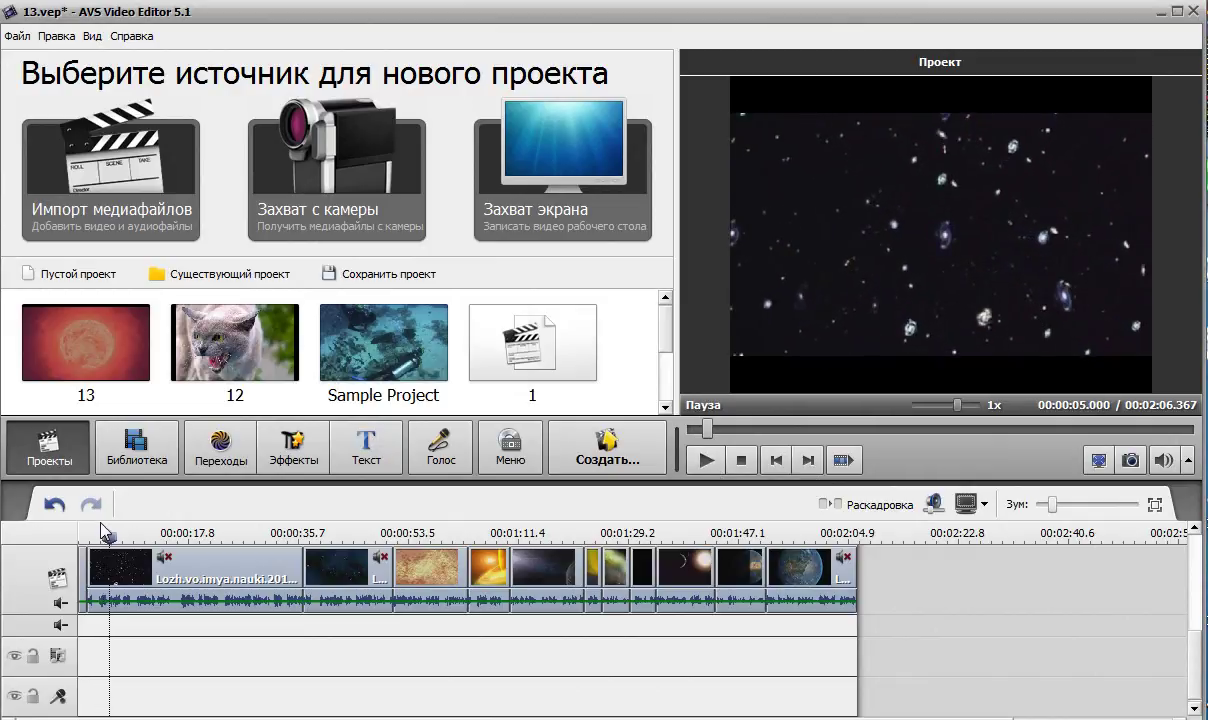
{"action": "left_click_drag", "start_coordinate": [110, 538], "coordinate": [289, 540]}
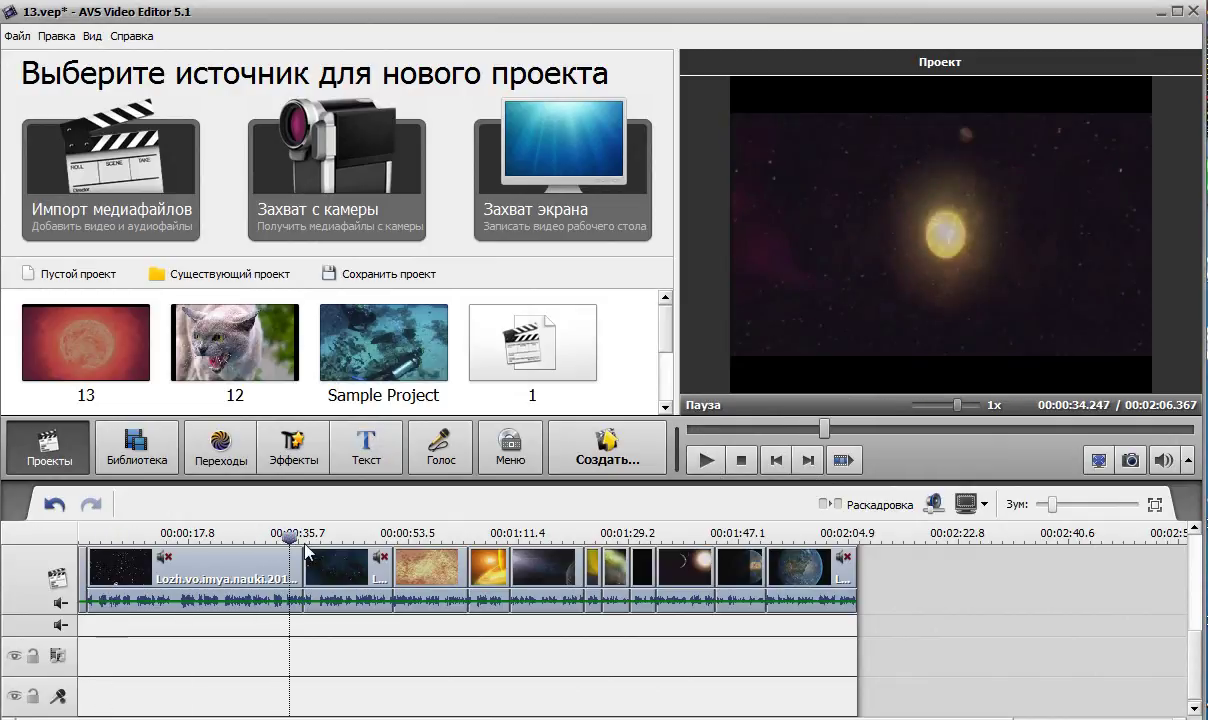
{"action": "left_click", "coordinate": [697, 460]}
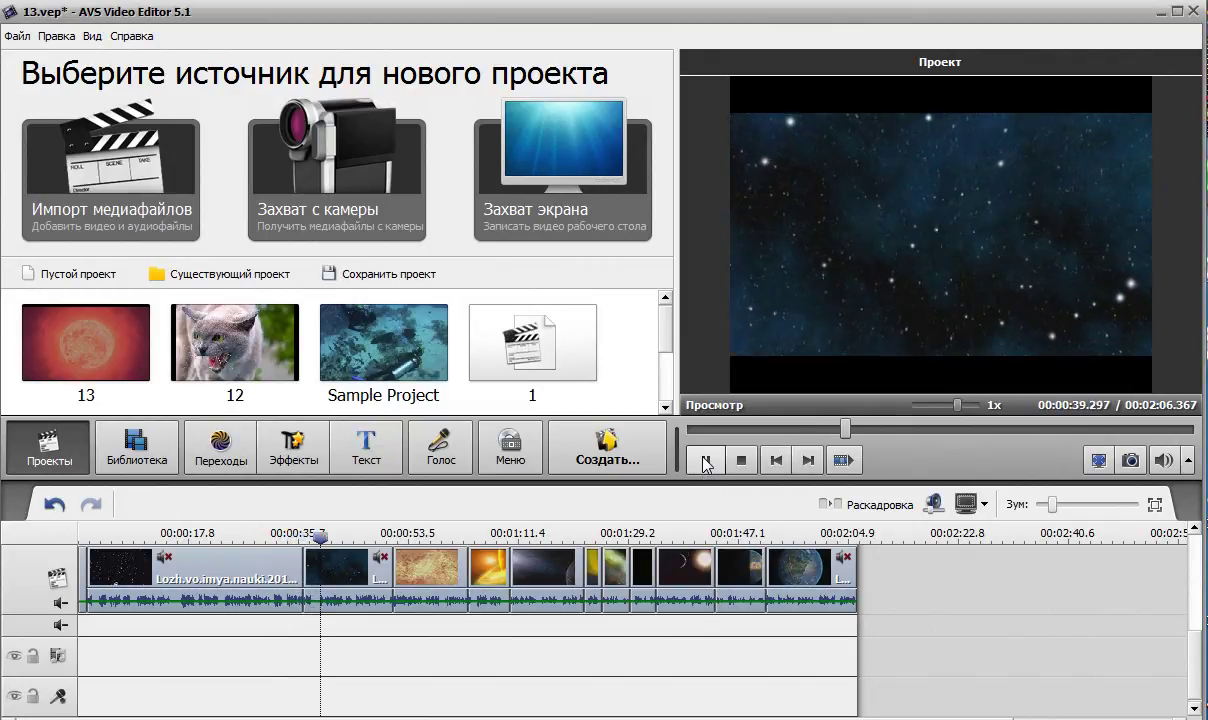
{"action": "left_click_drag", "start_coordinate": [335, 540], "coordinate": [281, 538]}
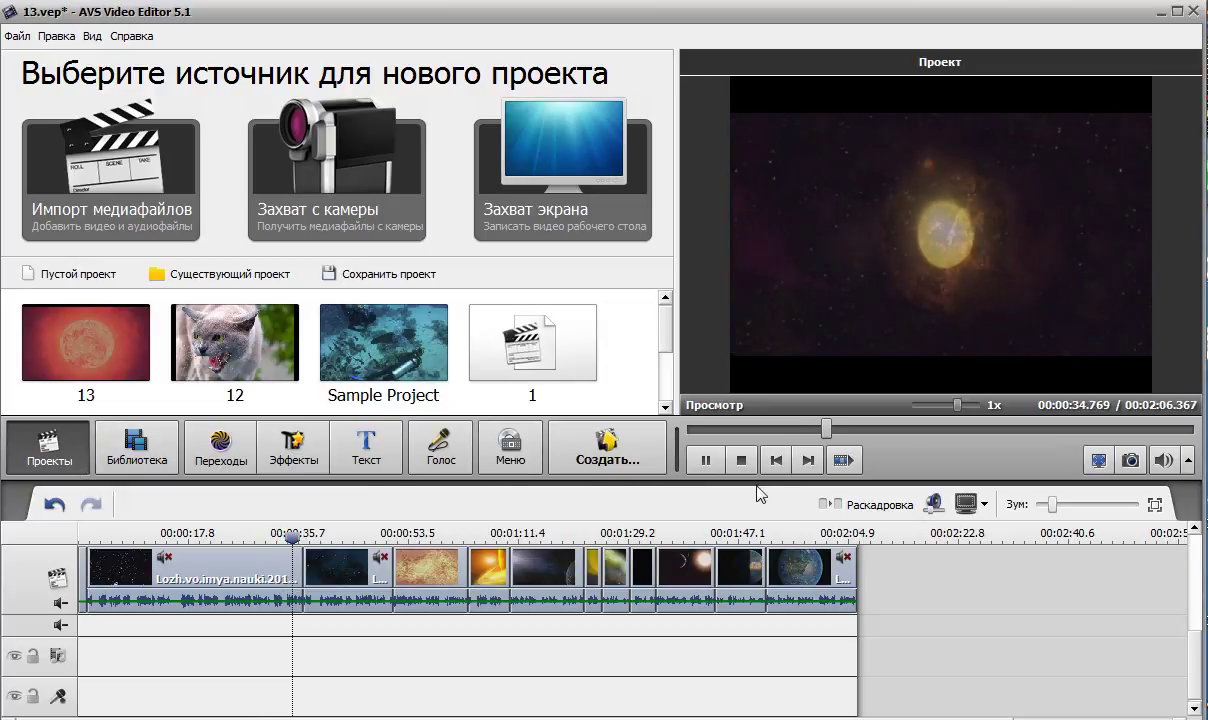
{"action": "left_click", "coordinate": [706, 461]}
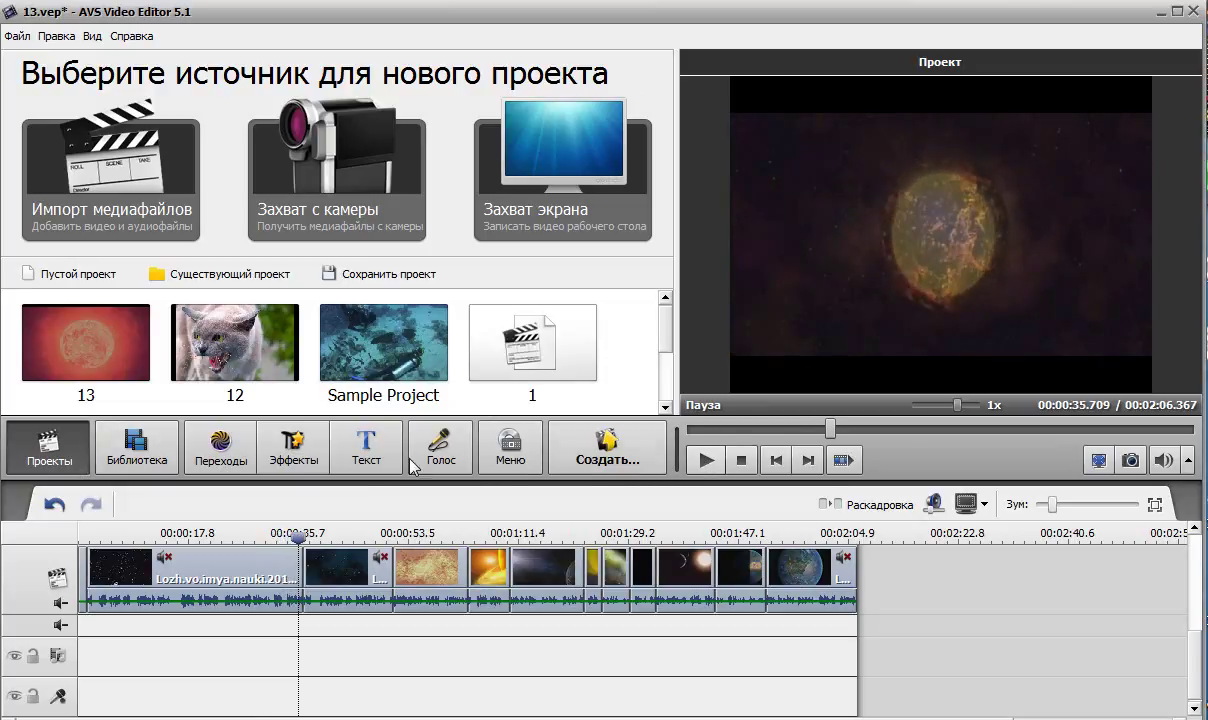
- Filter the media library to images and insert 1404-admin into the main video track before the clip of crescent planets and sun
{"action": "left_click", "coordinate": [115, 460]}
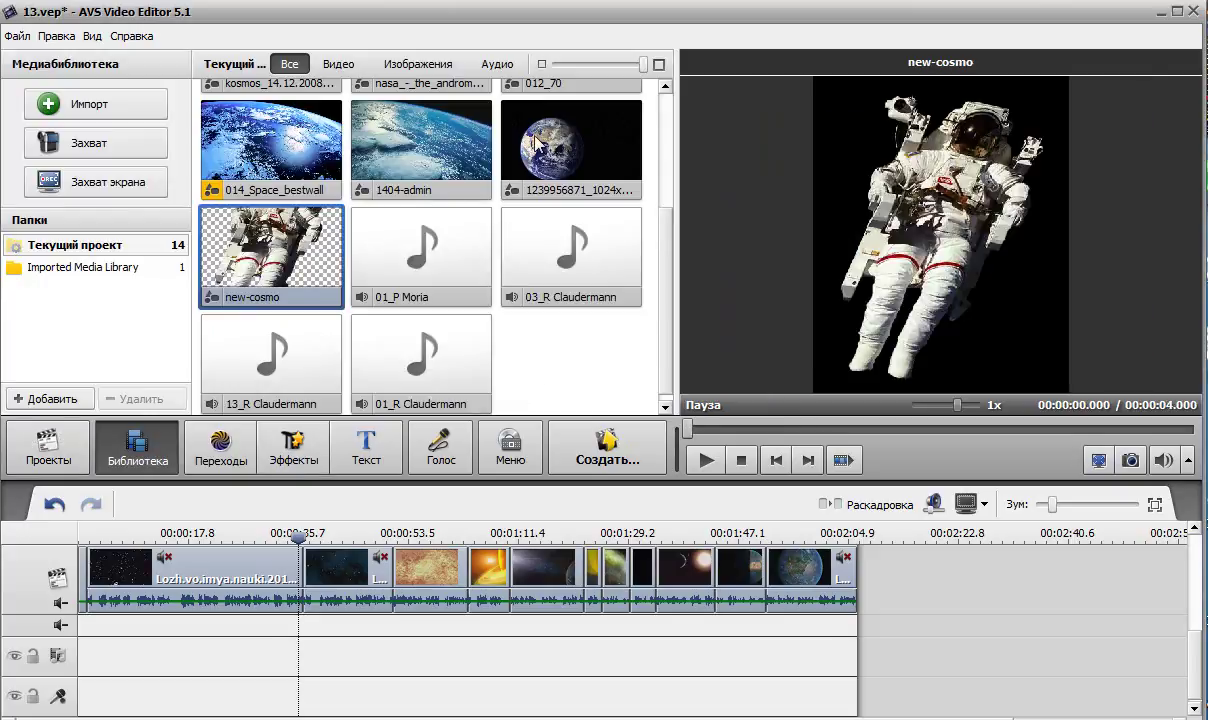
{"action": "left_click", "coordinate": [418, 64]}
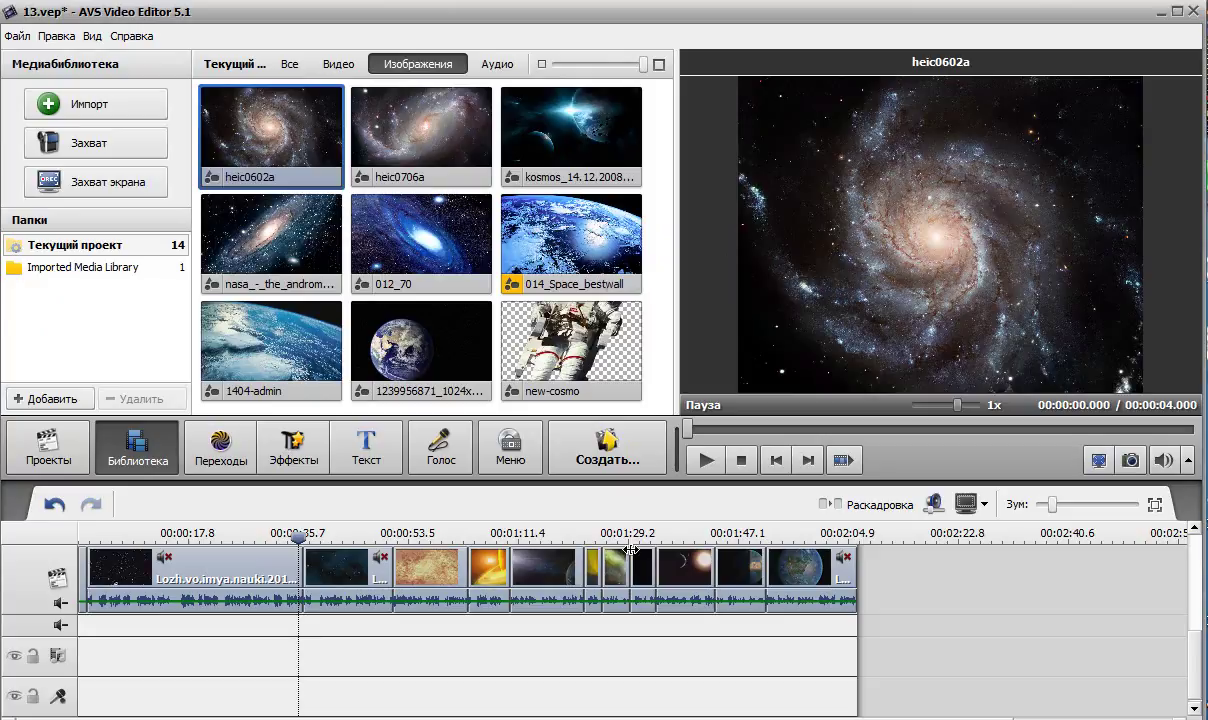
{"action": "left_click_drag", "start_coordinate": [300, 538], "coordinate": [699, 537]}
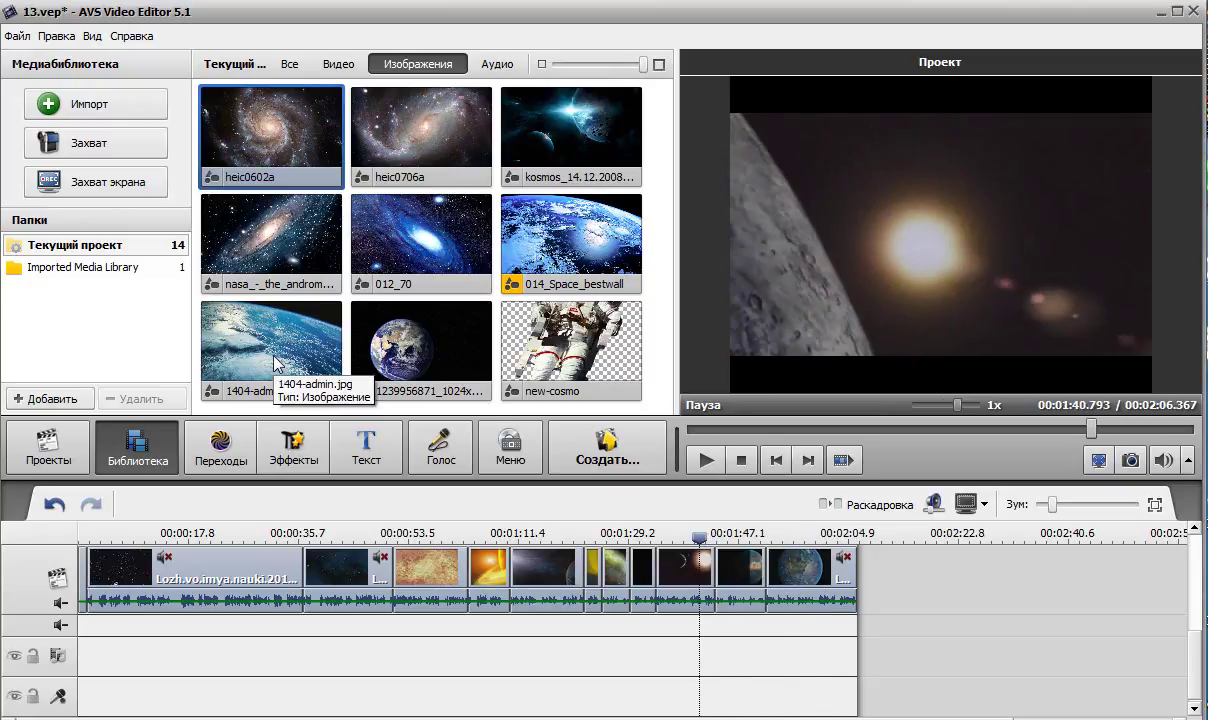
{"action": "left_click_drag", "start_coordinate": [265, 340], "coordinate": [641, 537]}
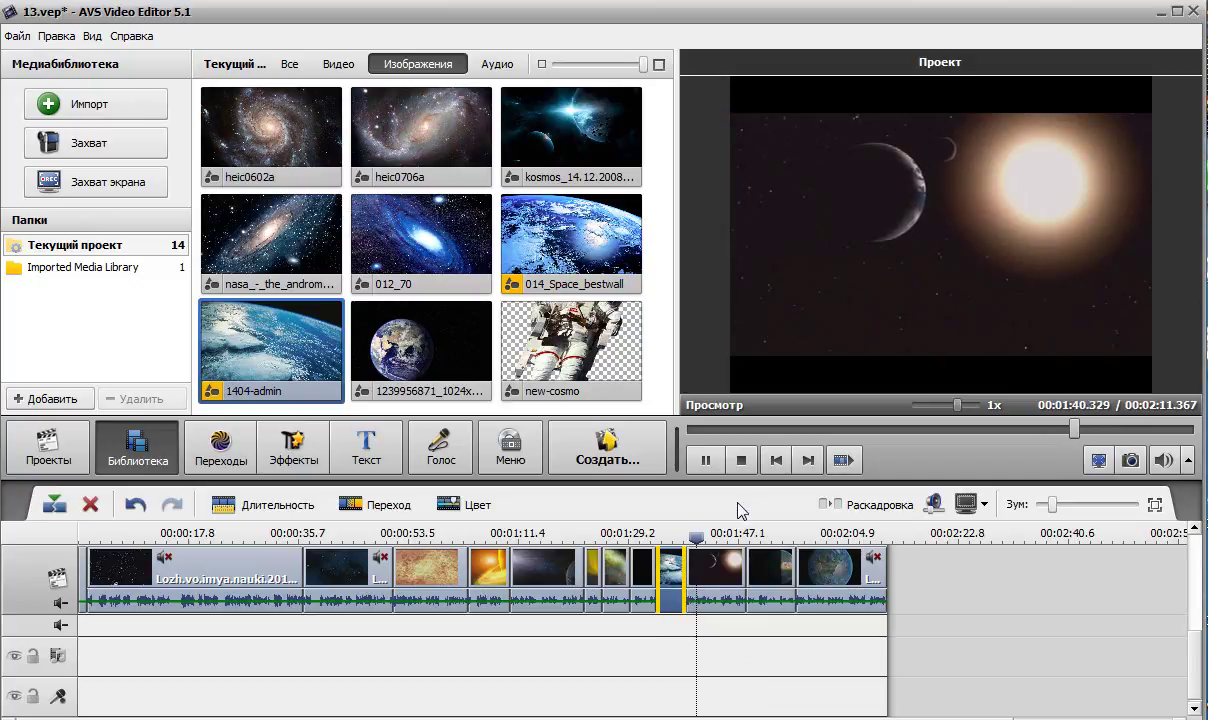
{"action": "left_click", "coordinate": [707, 462]}
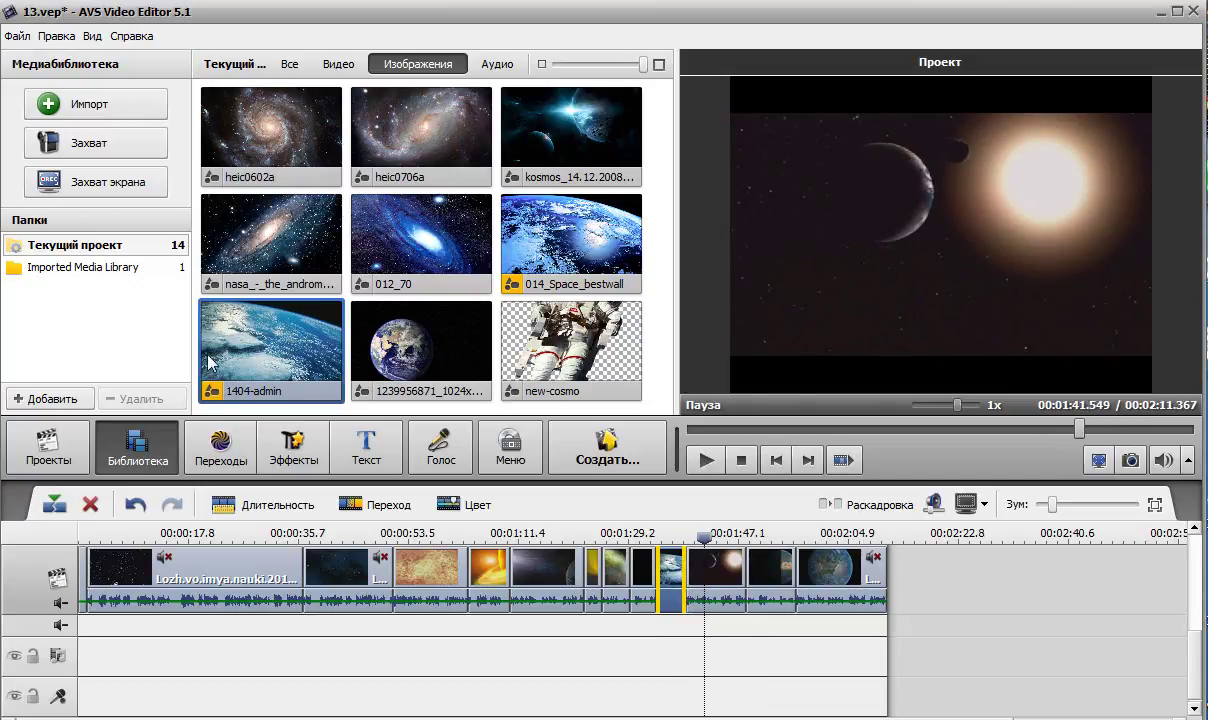
- Append the 014_Space_bestwall image to the end of the main video track and view the last video clip at about 2:07
{"action": "left_click_drag", "start_coordinate": [543, 240], "coordinate": [774, 504]}
{"action": "left_click_drag", "start_coordinate": [882, 570], "coordinate": [862, 538]}
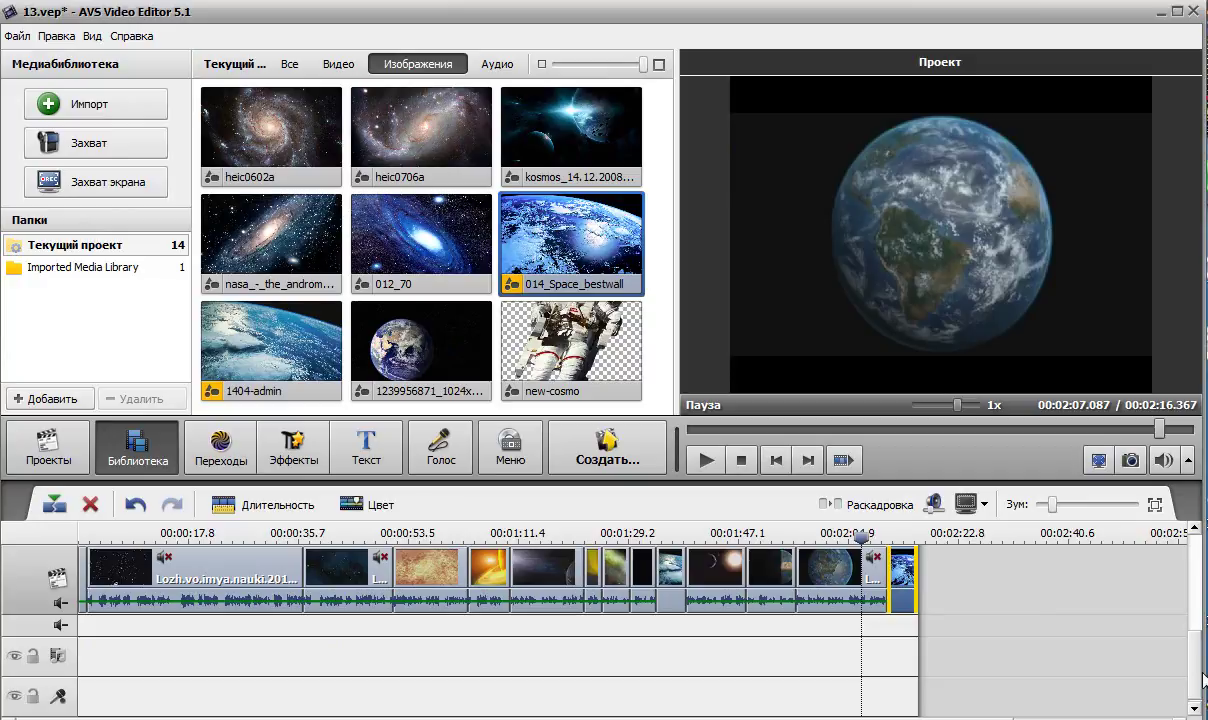
{"action": "left_click_drag", "start_coordinate": [1198, 680], "coordinate": [1193, 630]}
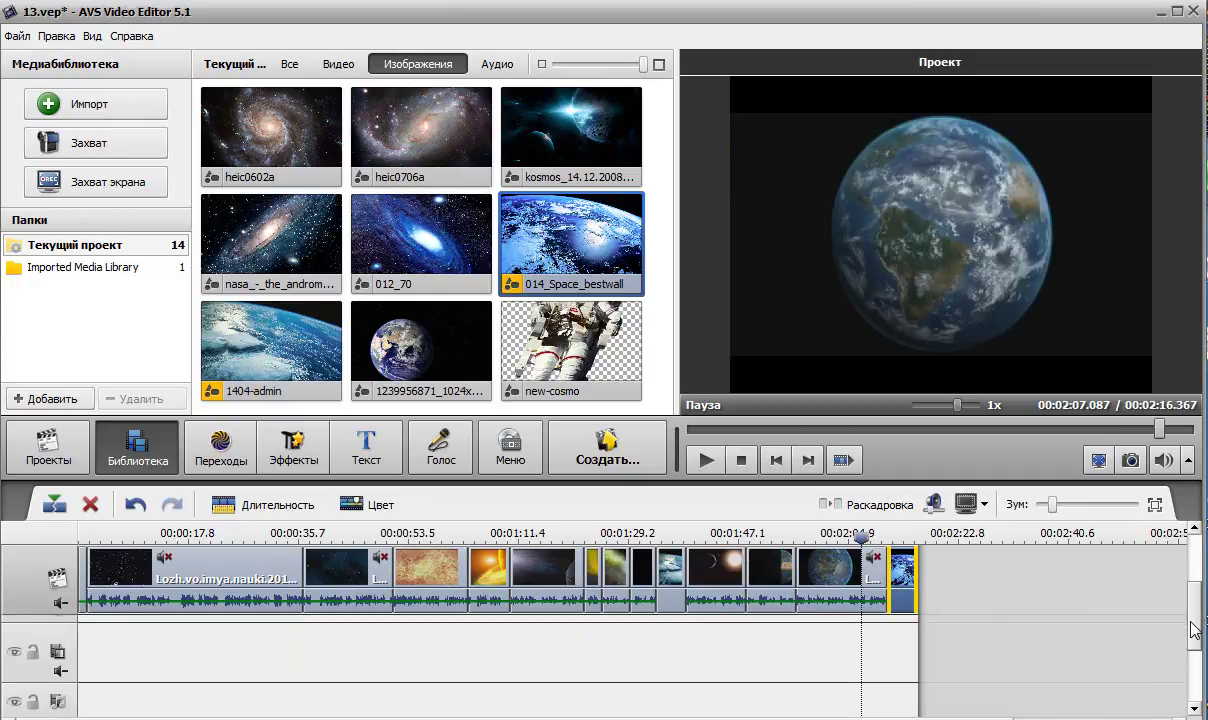
- Place the new-cosmo image on the overlay track over 014_Space_bestwall, then view the composite and the clip before it
{"action": "left_click_drag", "start_coordinate": [561, 339], "coordinate": [898, 640]}
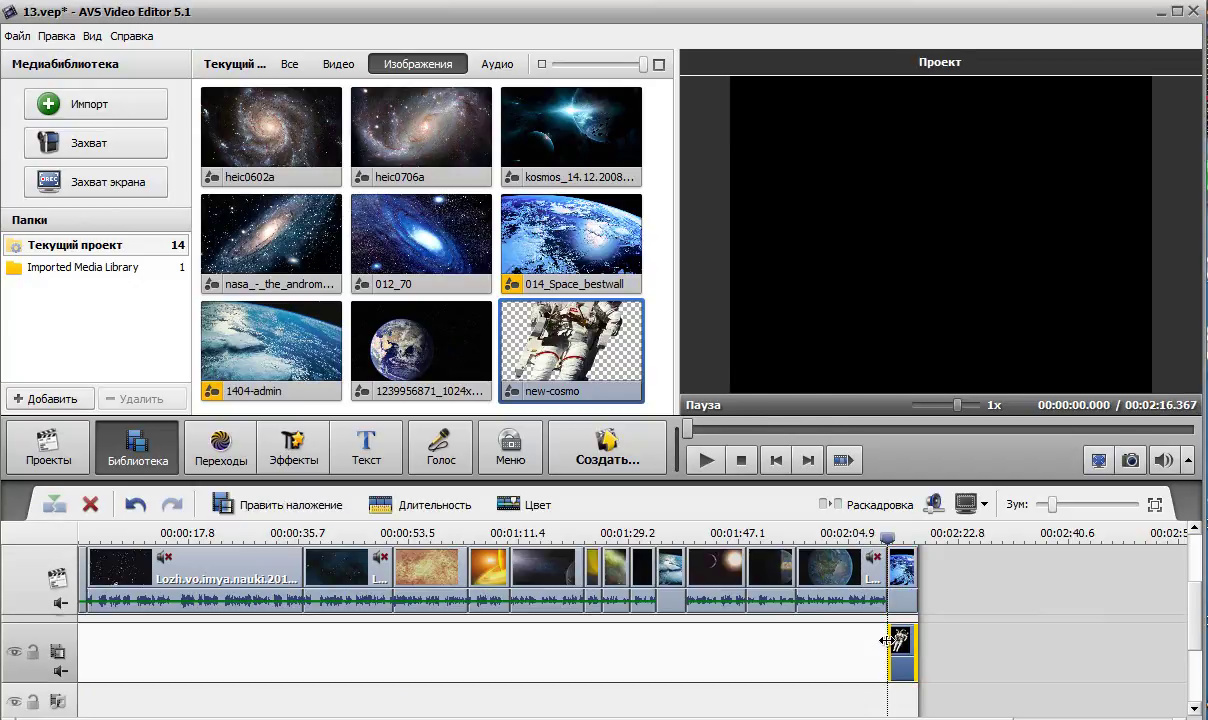
{"action": "left_click", "coordinate": [899, 640]}
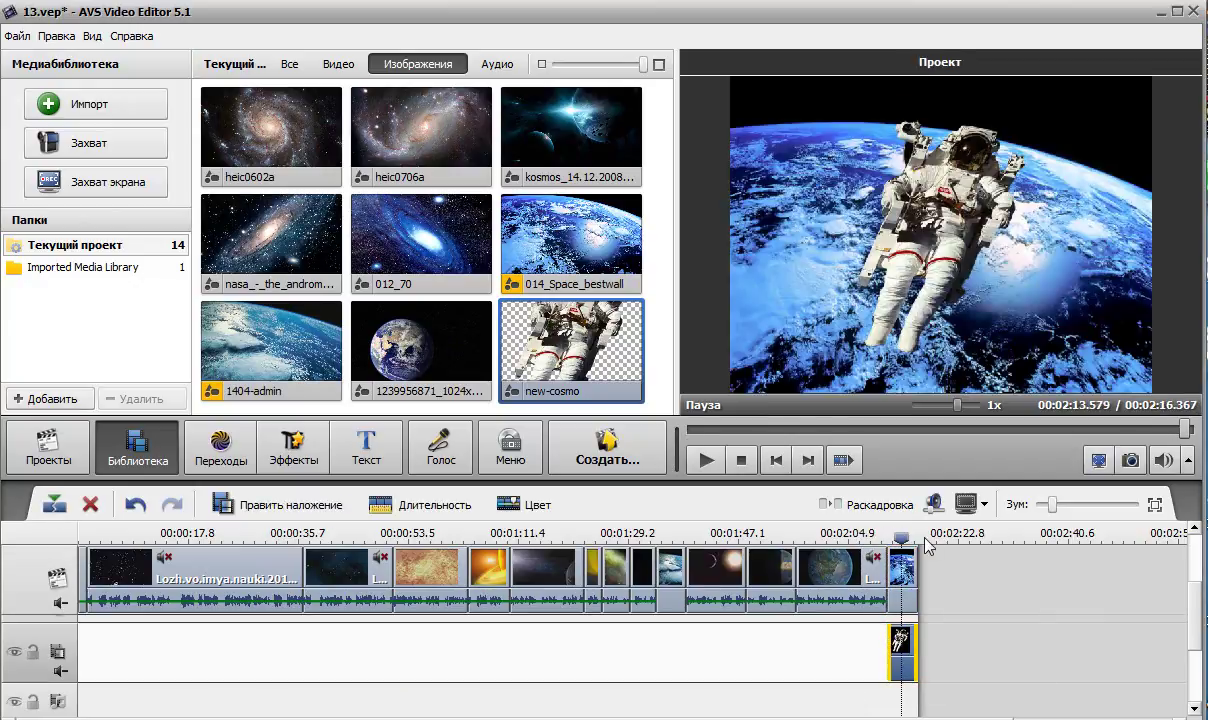
{"action": "left_click_drag", "start_coordinate": [901, 535], "coordinate": [857, 535]}
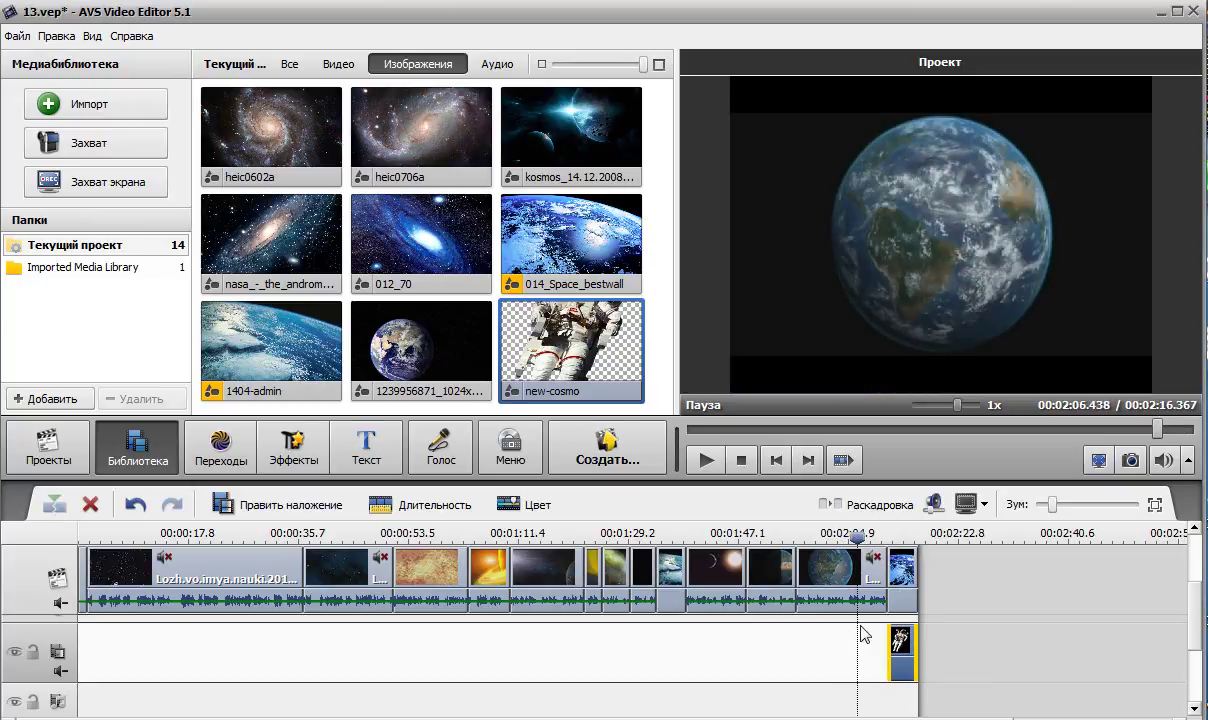
- Insert the nasa_-_the_androm… image between the first two long clips and heic0602a before the orange planet-surface clip
{"action": "mouse_move", "coordinate": [757, 541]}
{"action": "left_mouse_down"}
{"action": "mouse_move", "coordinate": [300, 538]}
{"action": "mouse_move", "coordinate": [540, 536]}
{"action": "mouse_move", "coordinate": [337, 540]}
{"action": "left_mouse_up"}
{"action": "left_click_drag", "start_coordinate": [265, 245], "coordinate": [304, 565]}
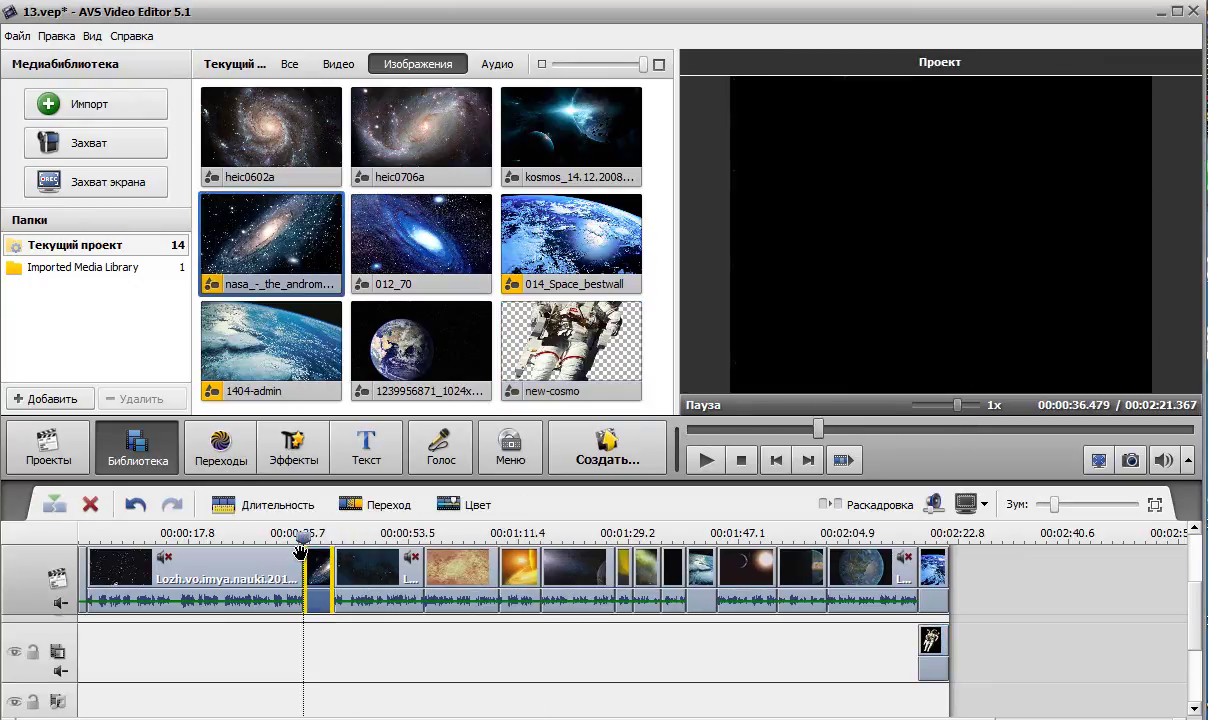
{"action": "mouse_move", "coordinate": [265, 125]}
{"action": "left_mouse_down"}
{"action": "mouse_move", "coordinate": [403, 437]}
{"action": "mouse_move", "coordinate": [432, 570]}
{"action": "mouse_move", "coordinate": [239, 537]}
{"action": "mouse_move", "coordinate": [151, 537]}
{"action": "mouse_move", "coordinate": [440, 545]}
{"action": "mouse_move", "coordinate": [226, 545]}
{"action": "left_mouse_up"}
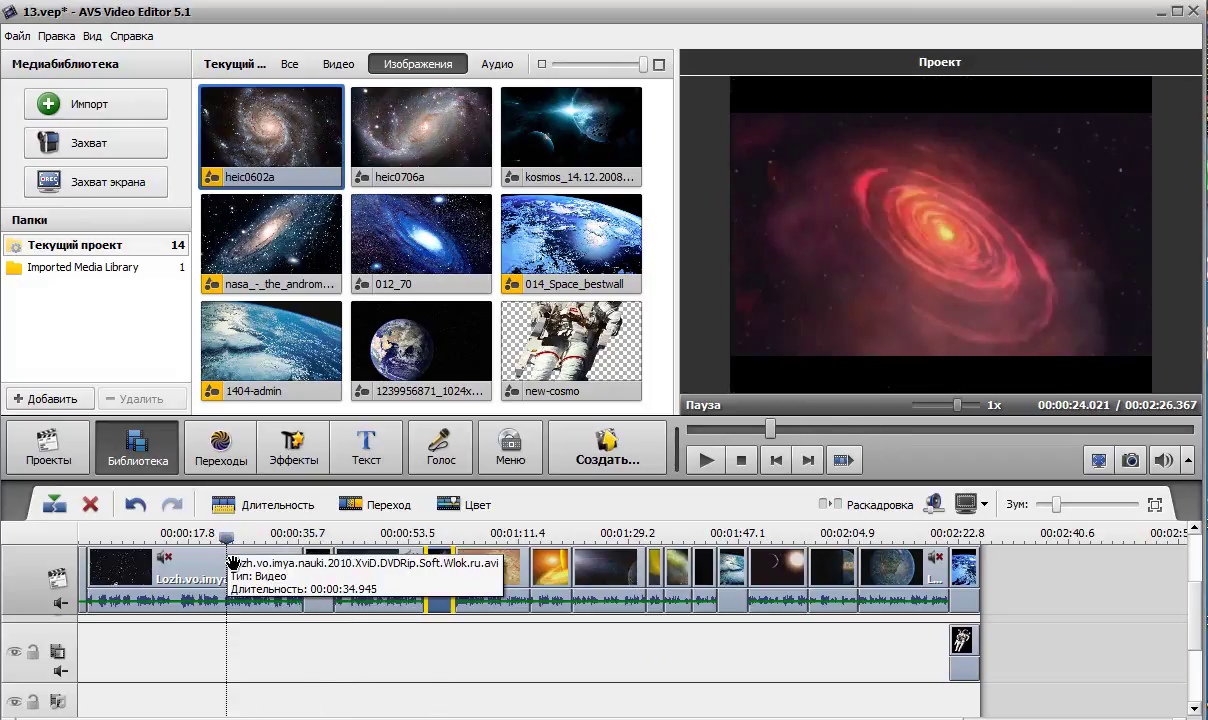
- Insert kosmos_14.12.2008_bw_030 into the main video track after the glowing orange sun clip at about 1:20 and preview it
{"action": "scroll", "coordinate": [226, 538], "scroll_direction": "down", "scroll_amount": 3}
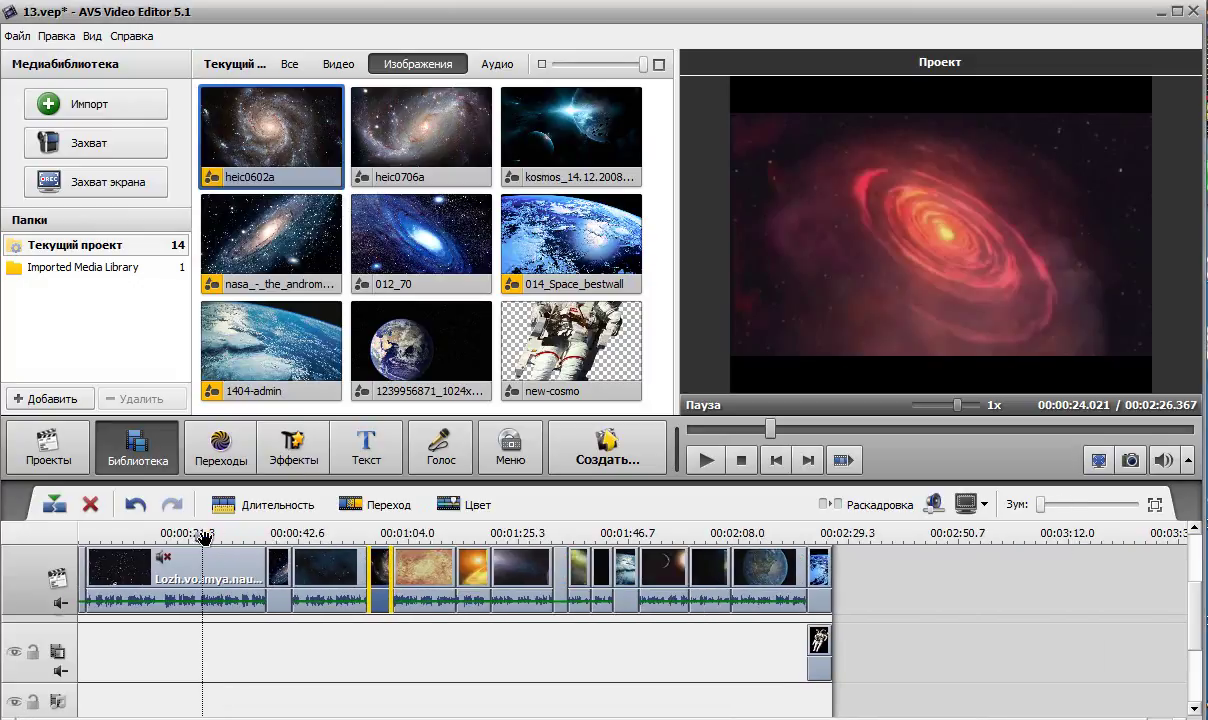
{"action": "left_click_drag", "start_coordinate": [198, 537], "coordinate": [480, 536]}
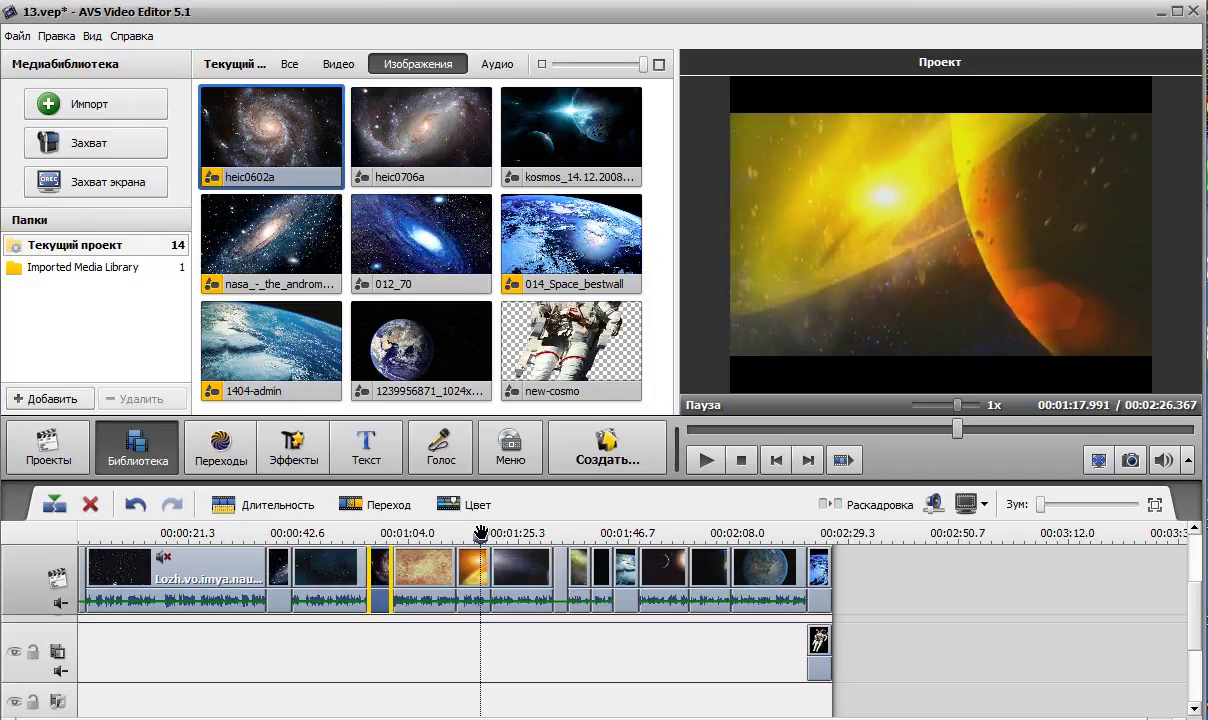
{"action": "left_click_drag", "start_coordinate": [588, 140], "coordinate": [533, 476]}
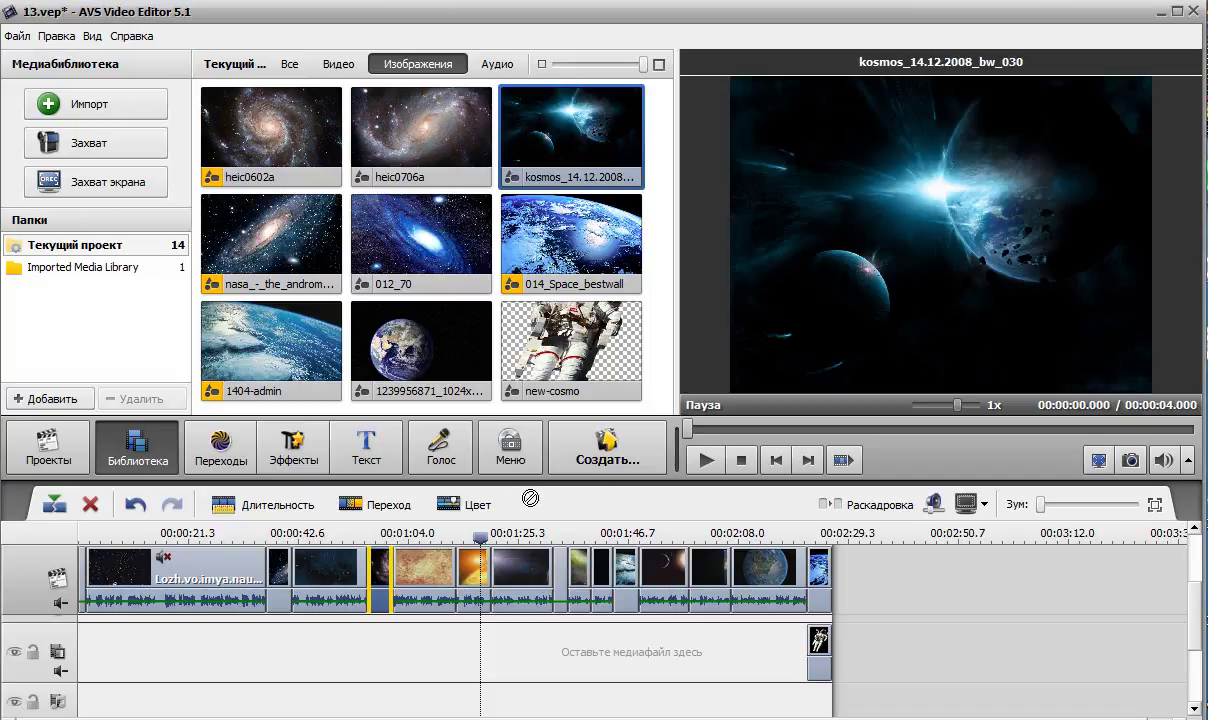
{"action": "left_click_drag", "start_coordinate": [500, 570], "coordinate": [500, 568]}
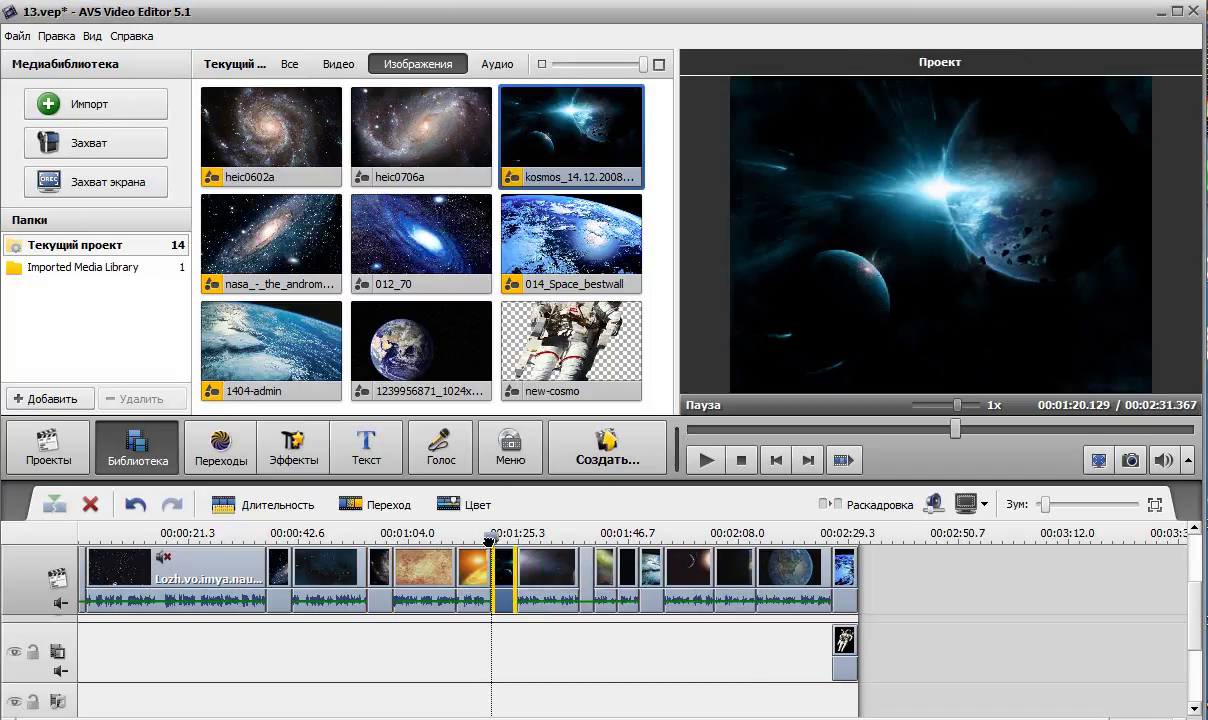
{"action": "left_click", "coordinate": [484, 540]}
{"action": "left_click", "coordinate": [705, 461]}
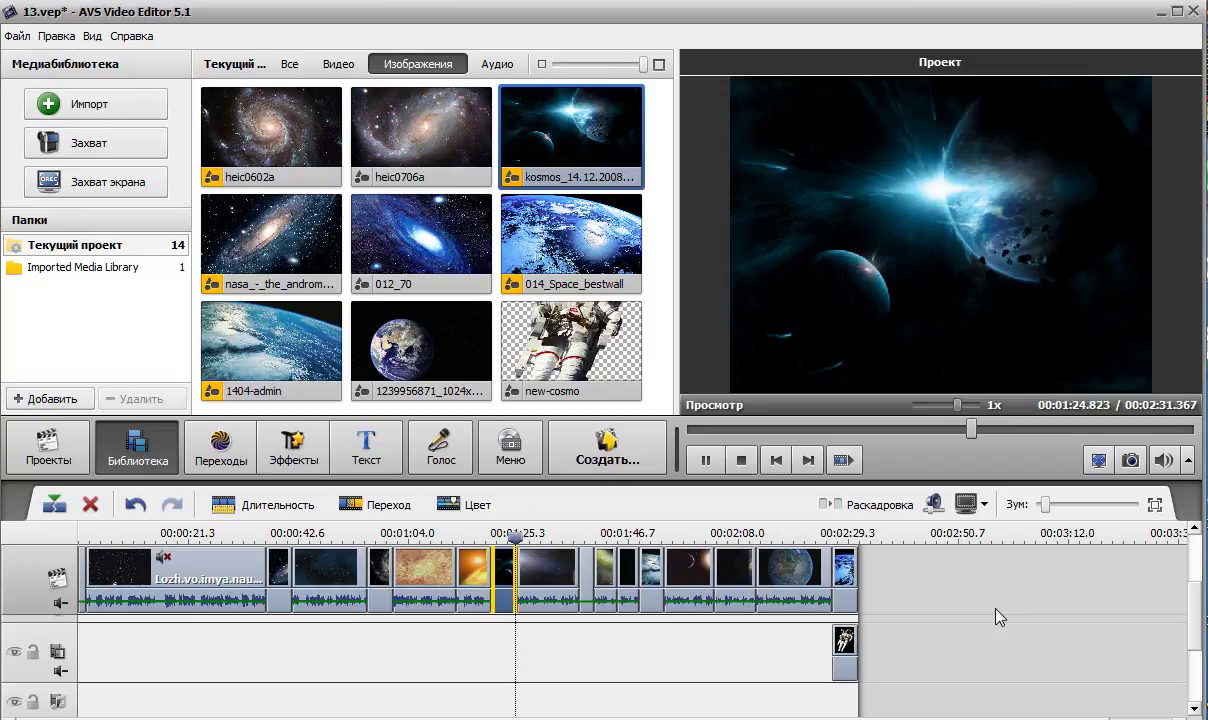
{"action": "left_click", "coordinate": [698, 460]}
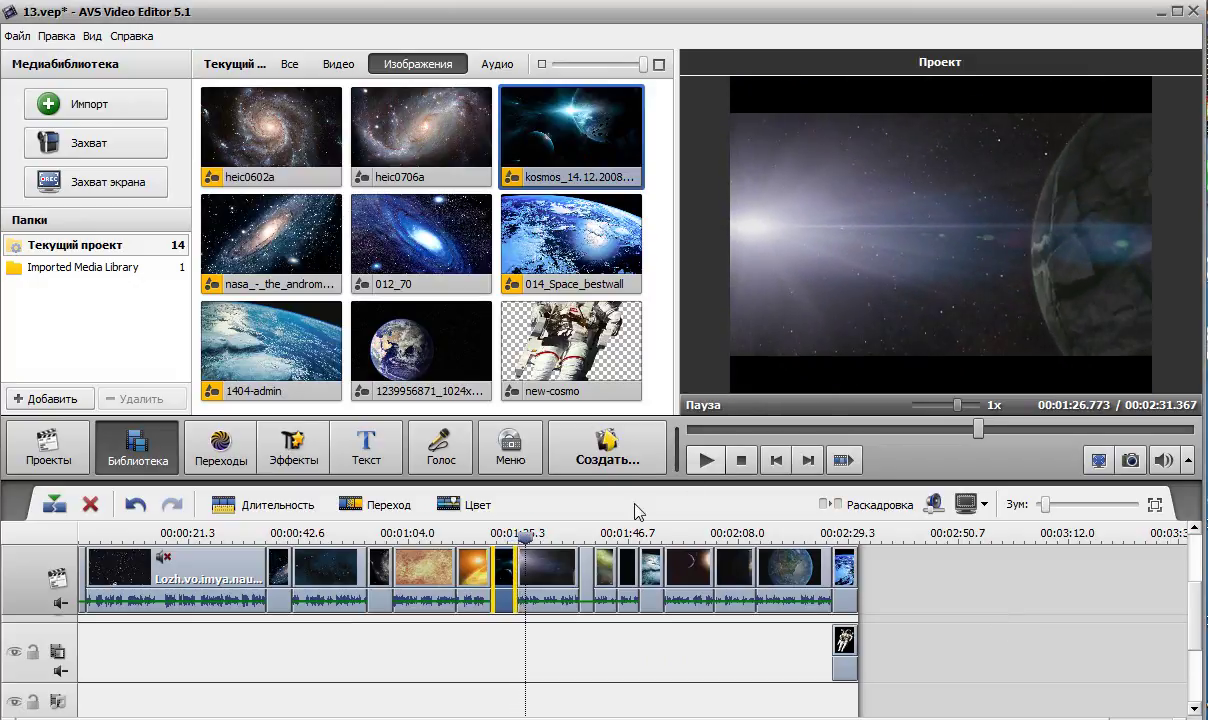
- Add the Масштаб video effect to the effects track beneath the Andromeda galaxy image at about 0:36
{"action": "left_click_drag", "start_coordinate": [508, 541], "coordinate": [72, 544]}
{"action": "left_click_drag", "start_coordinate": [187, 541], "coordinate": [282, 539]}
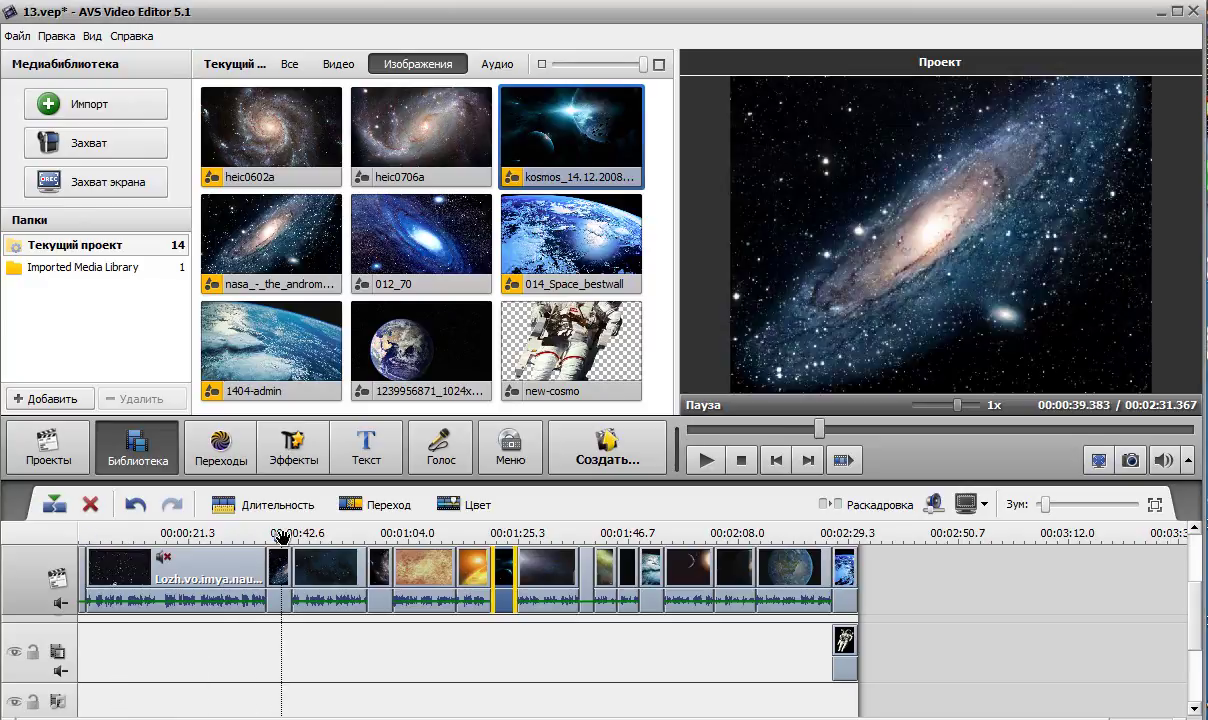
{"action": "left_click", "coordinate": [270, 442]}
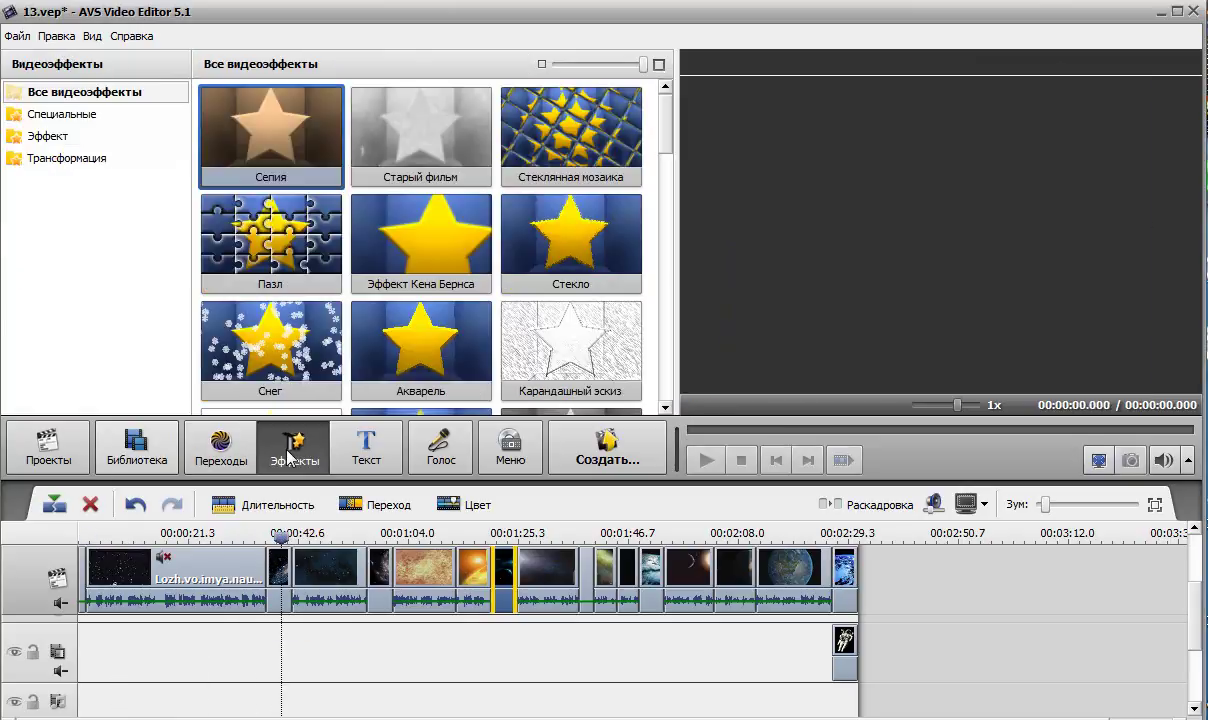
{"action": "left_click_drag", "start_coordinate": [670, 130], "coordinate": [670, 383]}
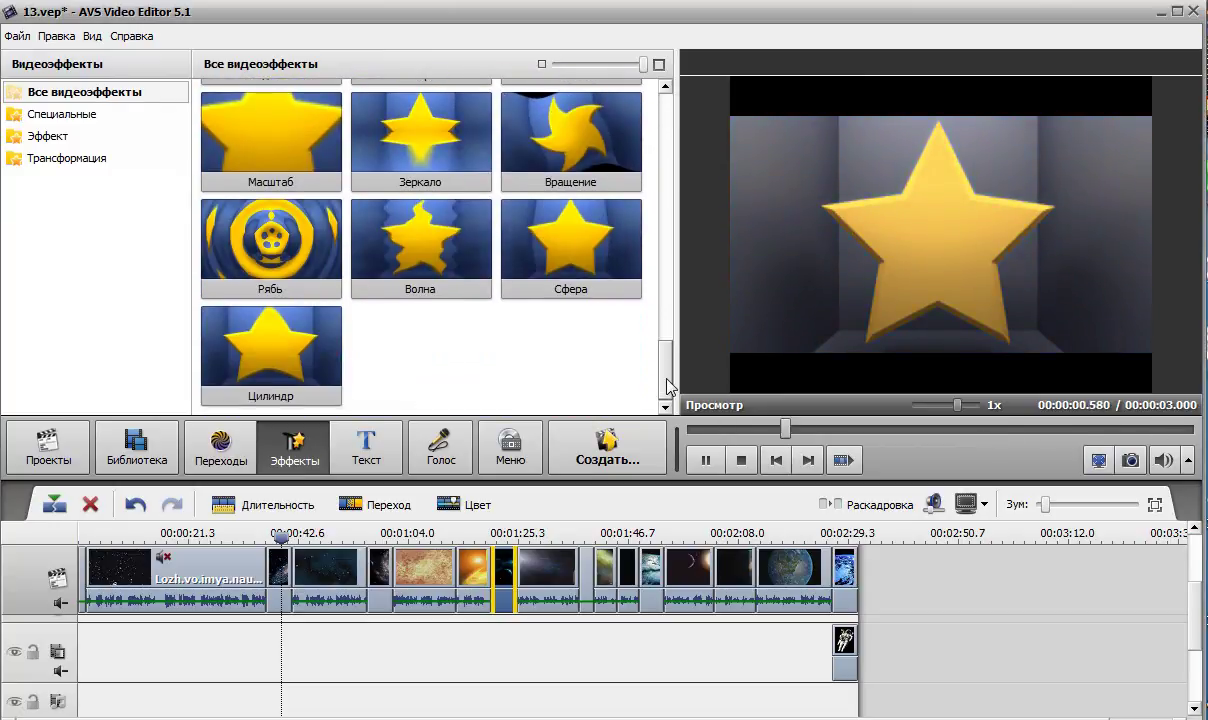
{"action": "scroll", "coordinate": [629, 334], "scroll_direction": "up", "scroll_amount": 3}
{"action": "left_click_drag", "start_coordinate": [267, 295], "coordinate": [277, 622]}
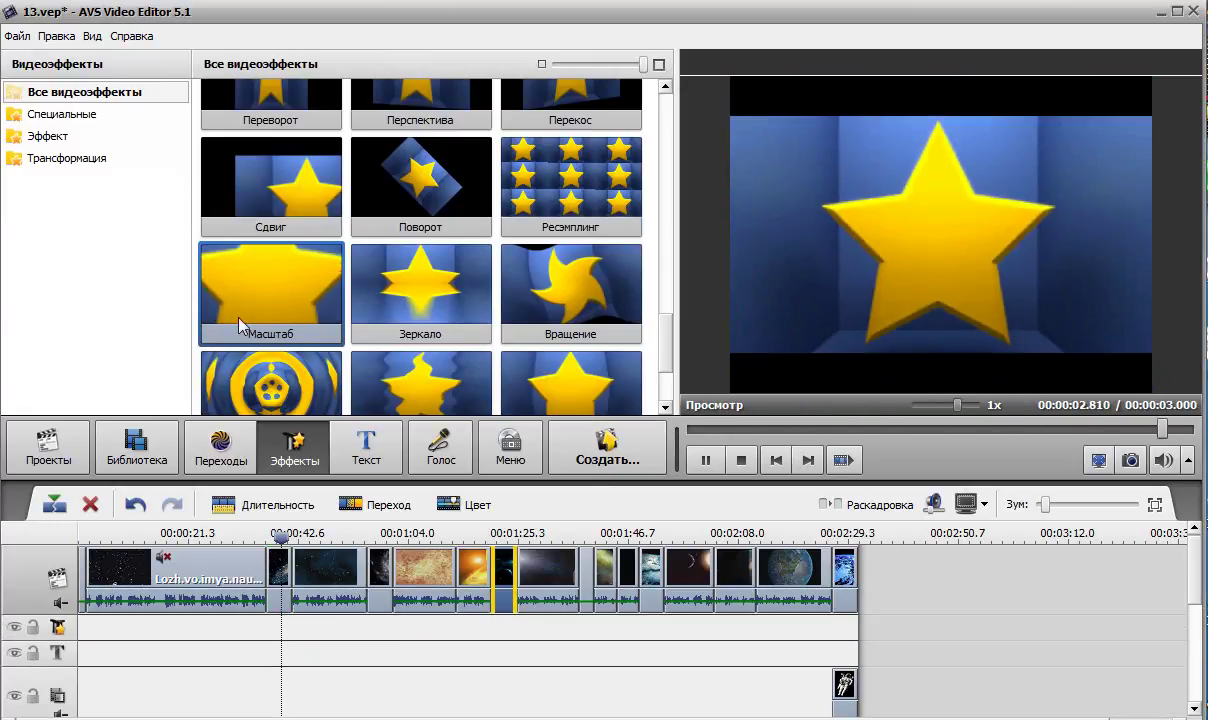
{"action": "left_click_drag", "start_coordinate": [270, 278], "coordinate": [279, 632]}
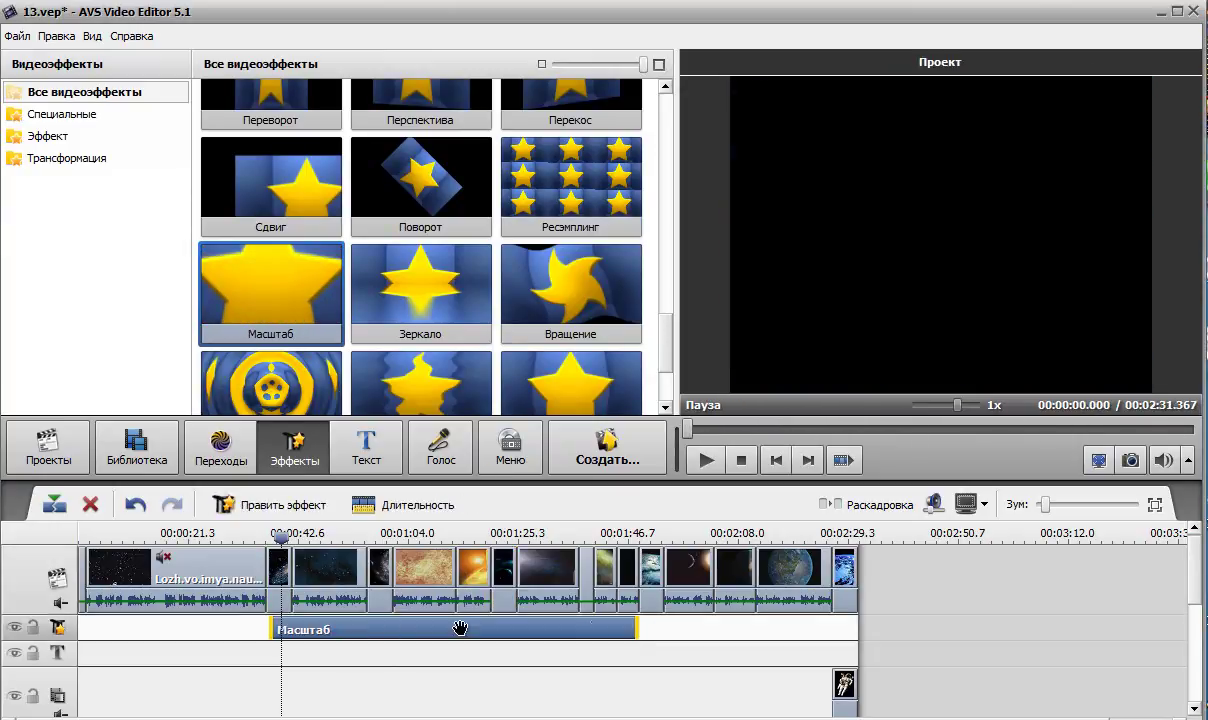
- Trim the Масштаб effect's end and start to match the 5-second Andromeda galaxy image
{"action": "left_click", "coordinate": [293, 630]}
{"action": "key", "text": "Delete"}
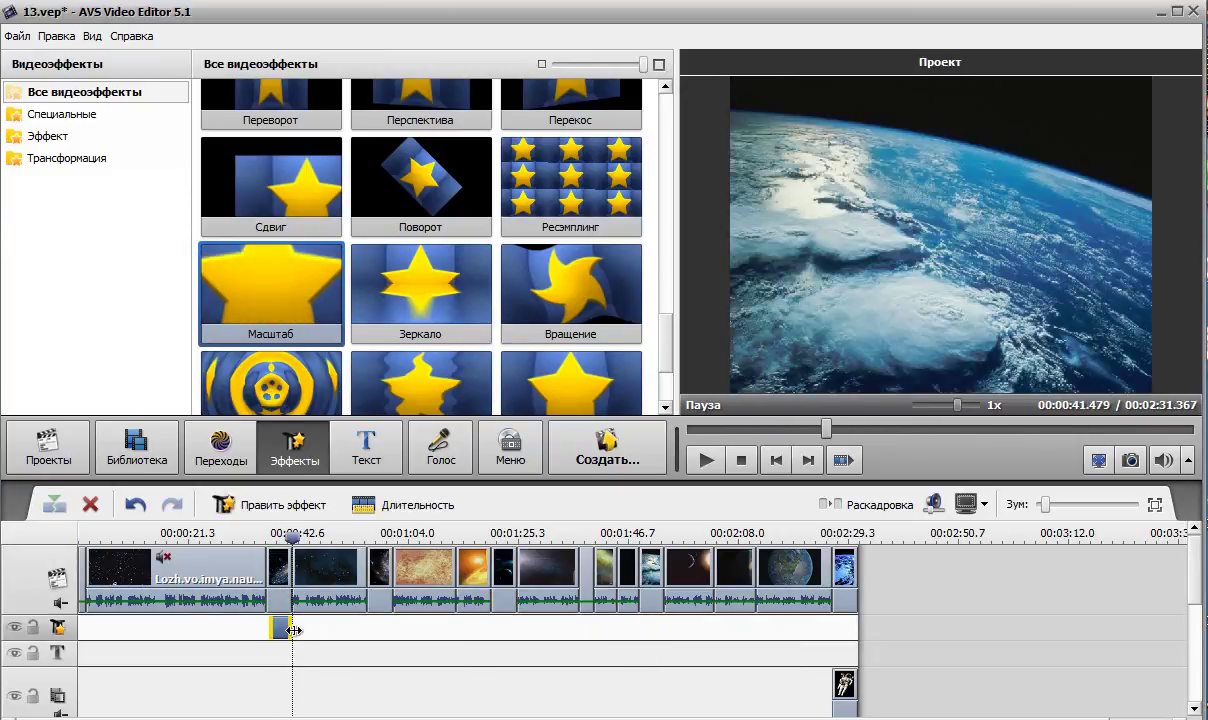
{"action": "left_click", "coordinate": [270, 629]}
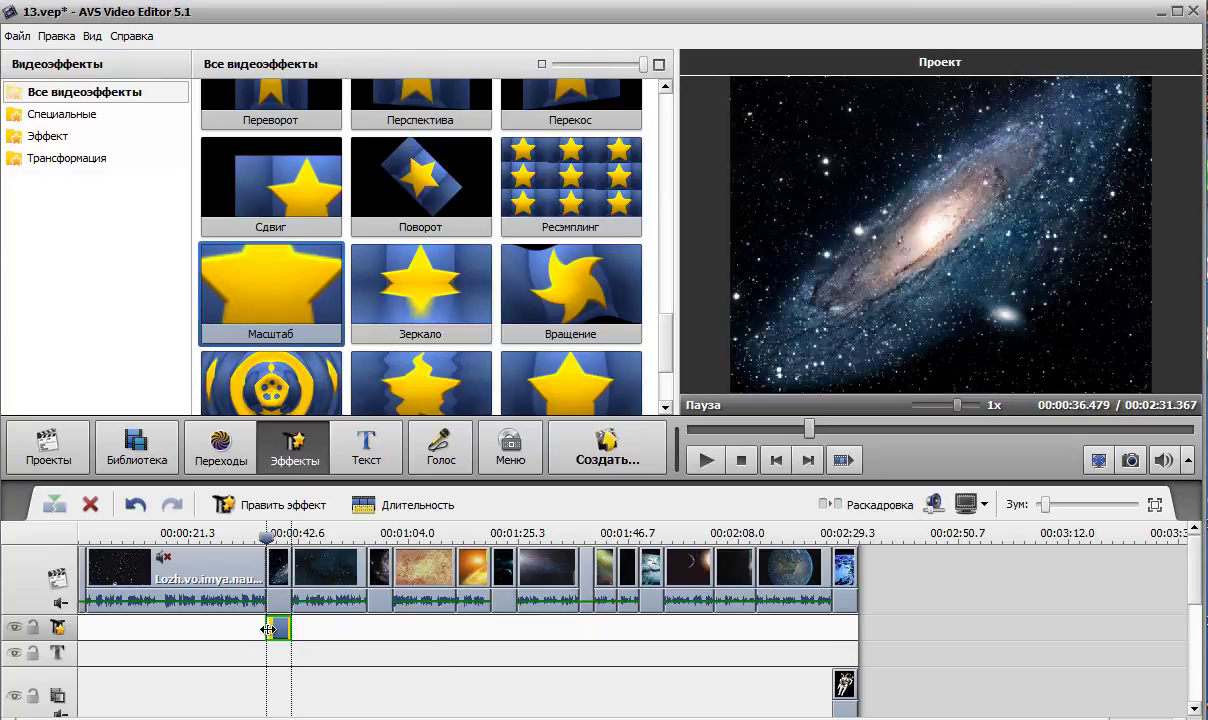
- In the Масштаб effect's settings, bring the fade-in and fade-out markers together at about 2.1 s
{"action": "double_click", "coordinate": [277, 629]}
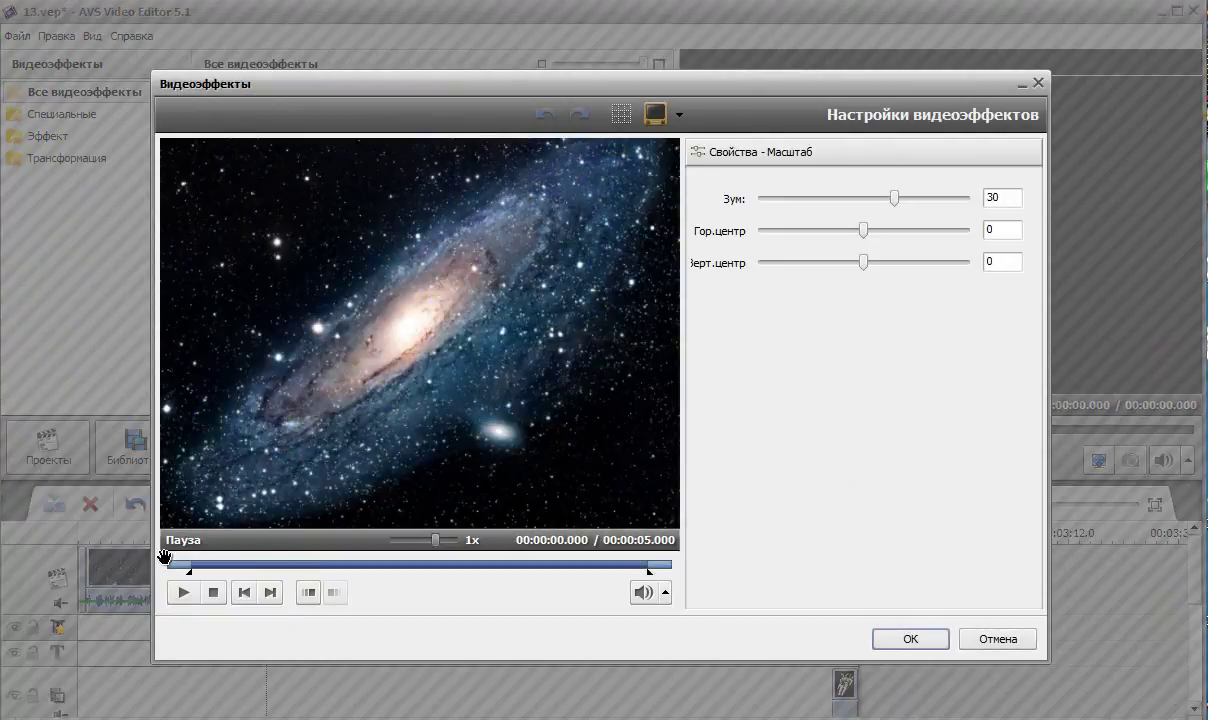
{"action": "left_click_drag", "start_coordinate": [164, 556], "coordinate": [261, 557]}
{"action": "left_click_drag", "start_coordinate": [571, 557], "coordinate": [329, 566]}
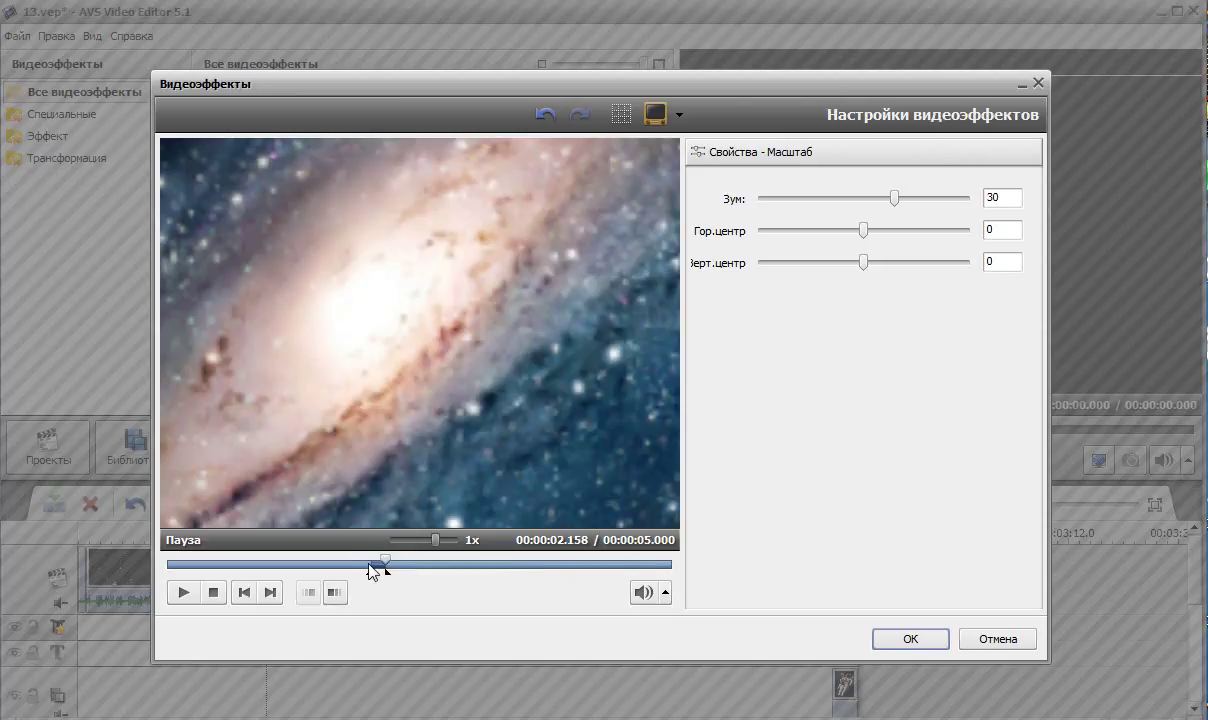
{"action": "mouse_move", "coordinate": [380, 566]}
{"action": "left_mouse_down"}
{"action": "mouse_move", "coordinate": [366, 566]}
{"action": "mouse_move", "coordinate": [376, 566]}
{"action": "left_mouse_up"}
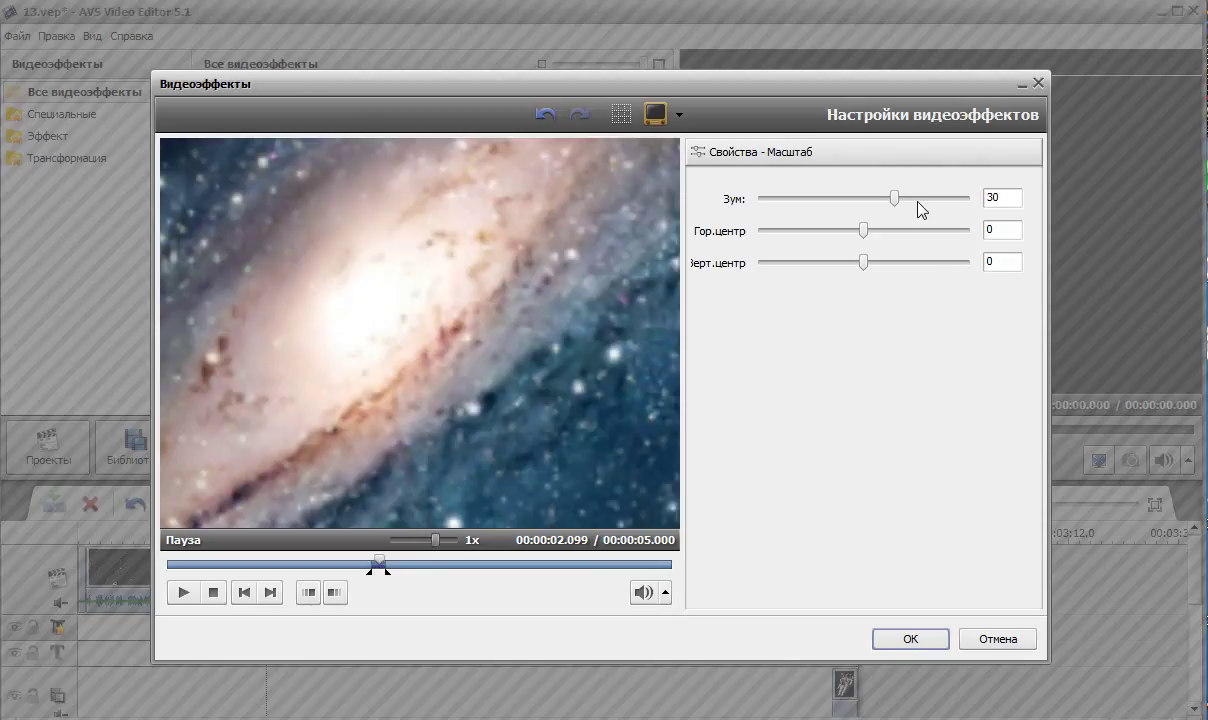
- Set the effect's Зум to 5 and preview it from the start
{"action": "left_click_drag", "start_coordinate": [897, 199], "coordinate": [873, 206]}
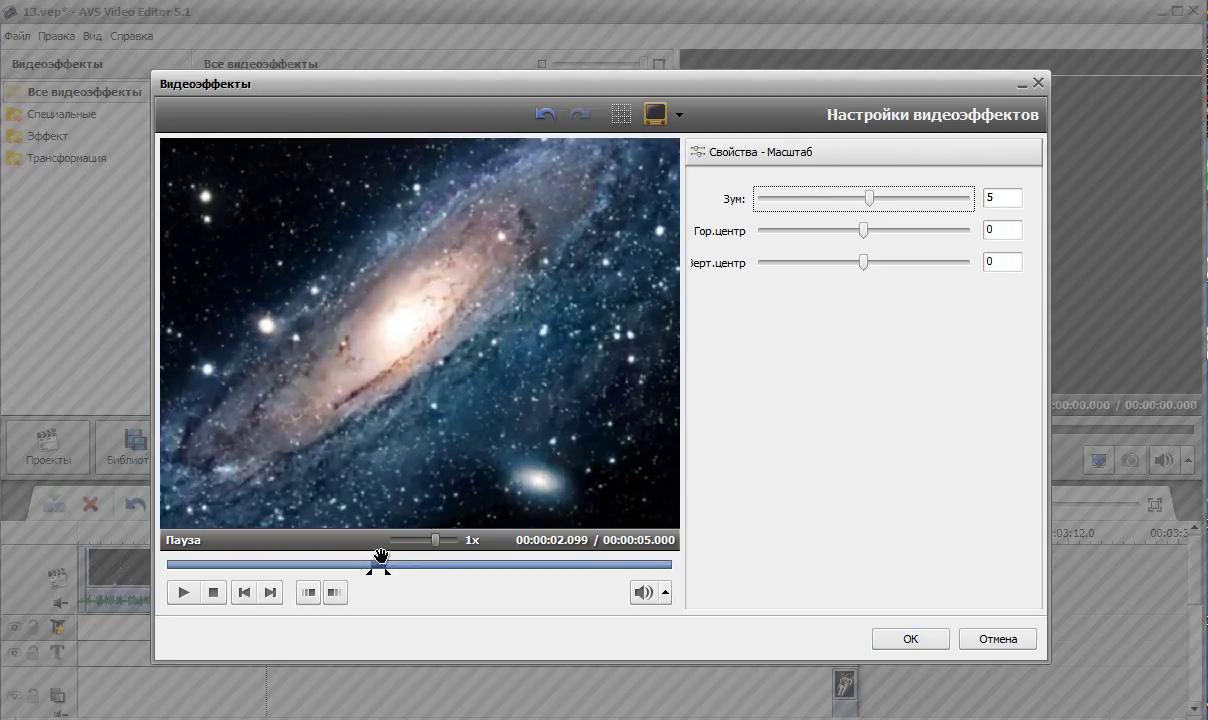
{"action": "left_click_drag", "start_coordinate": [384, 556], "coordinate": [168, 558]}
{"action": "left_click", "coordinate": [185, 596]}
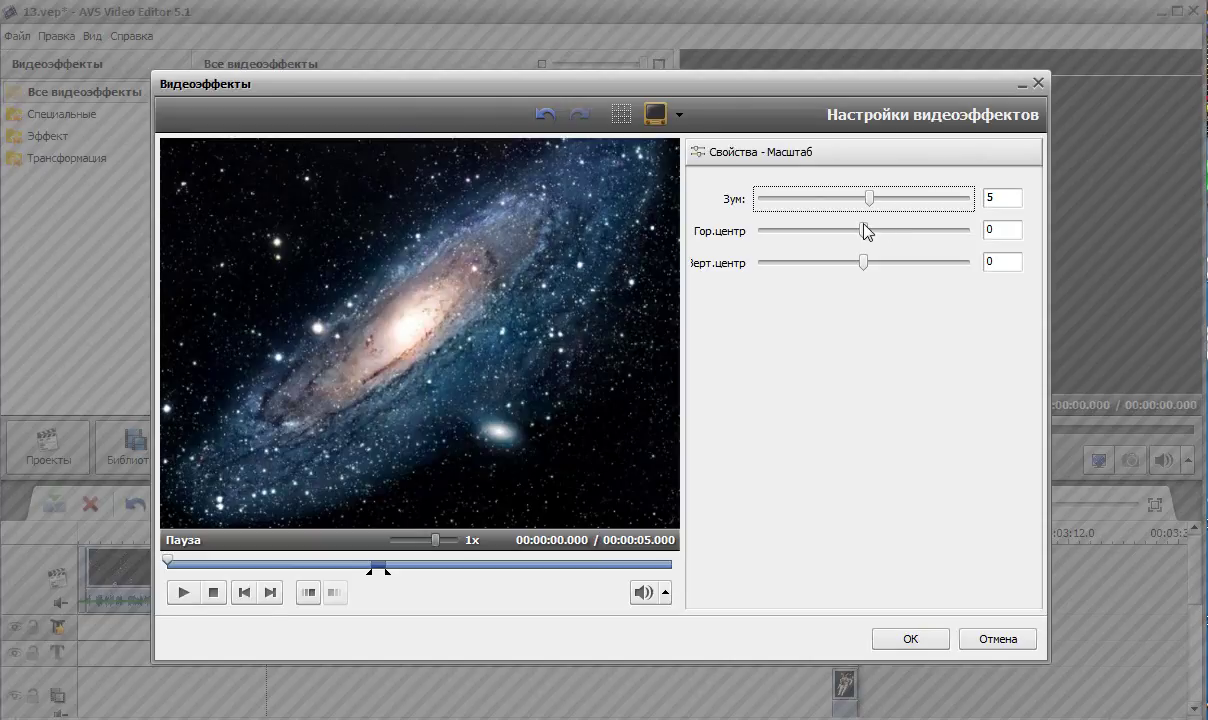
- Set the effect's Гор.центр to -7, preview it from the start and apply the settings
{"action": "left_click_drag", "start_coordinate": [863, 230], "coordinate": [866, 229]}
{"action": "left_click_drag", "start_coordinate": [165, 563], "coordinate": [381, 566]}
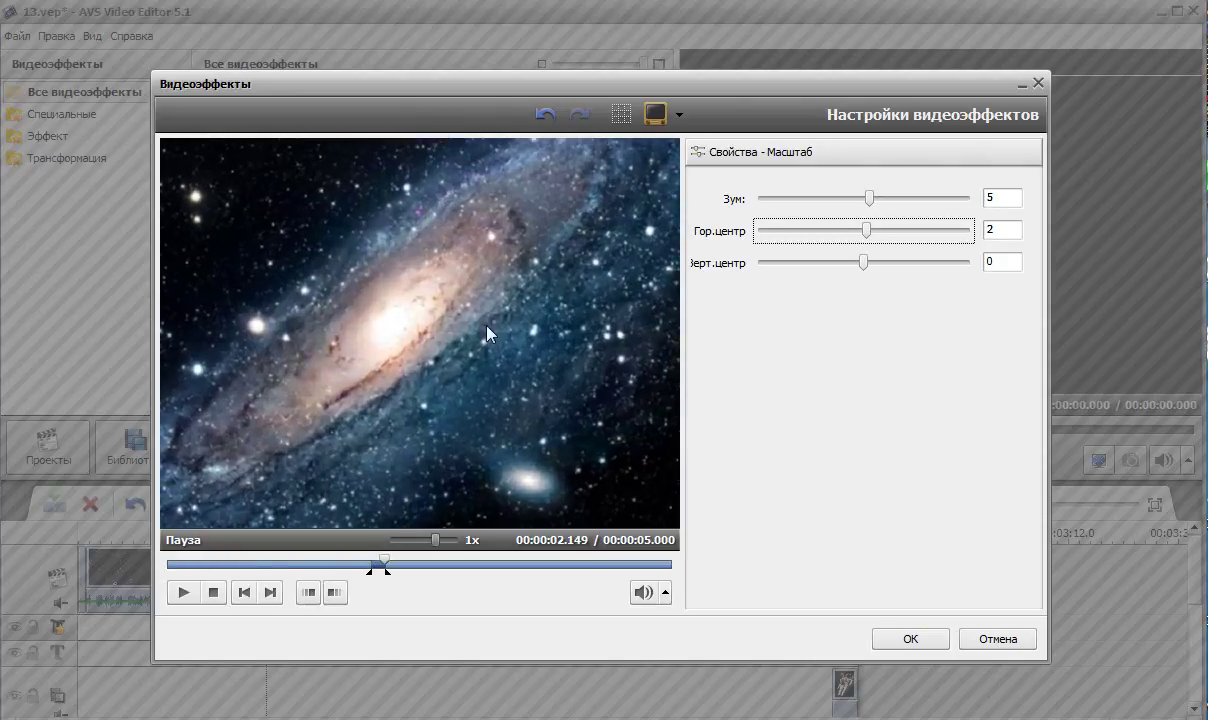
{"action": "left_click_drag", "start_coordinate": [868, 231], "coordinate": [857, 233]}
{"action": "left_click_drag", "start_coordinate": [381, 563], "coordinate": [142, 556]}
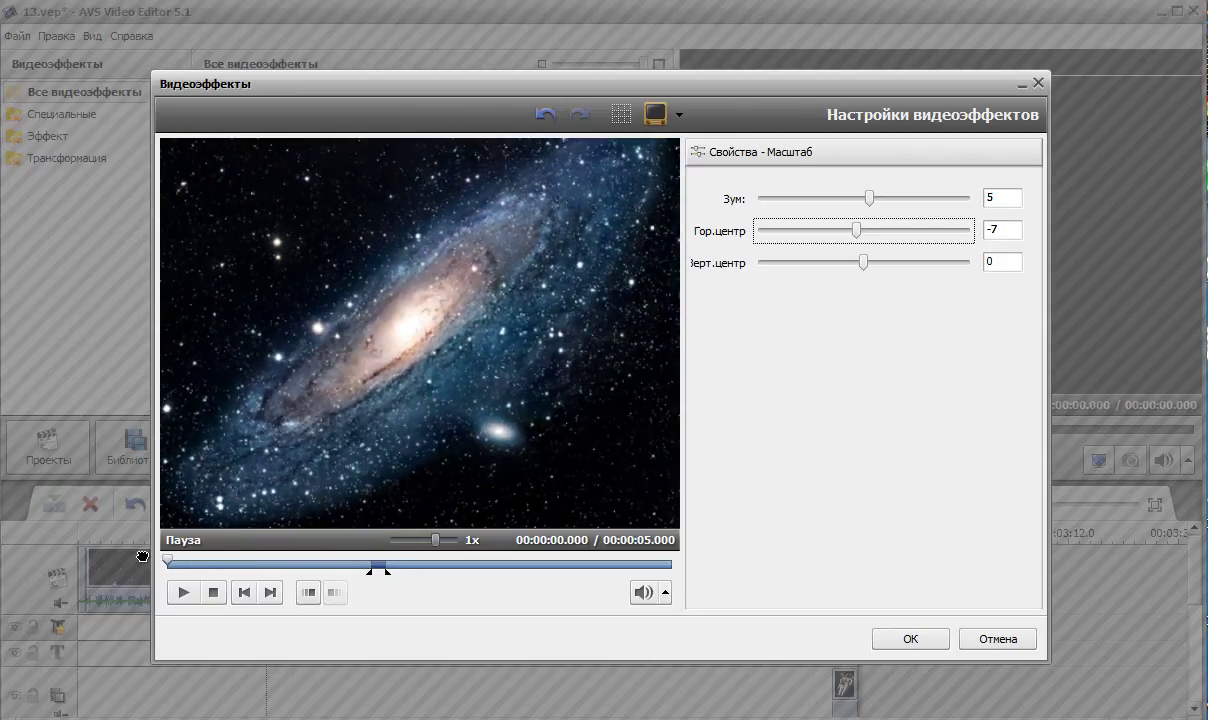
{"action": "left_click", "coordinate": [184, 594]}
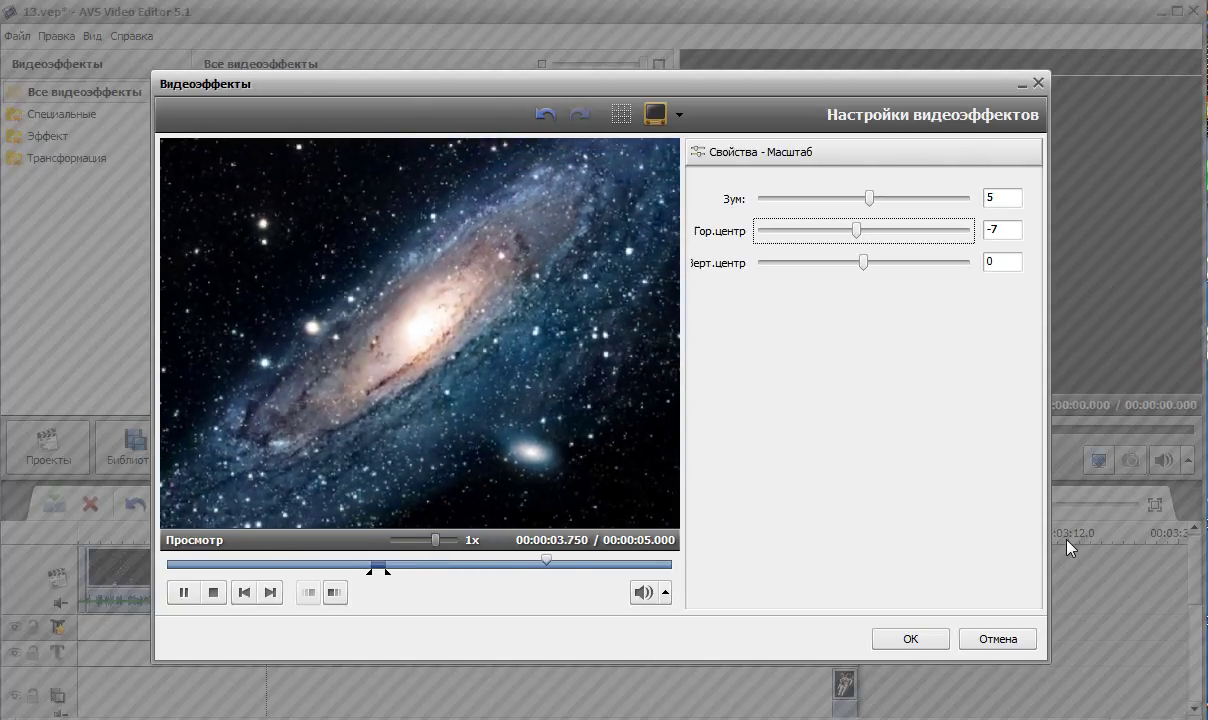
{"action": "left_click", "coordinate": [910, 639]}
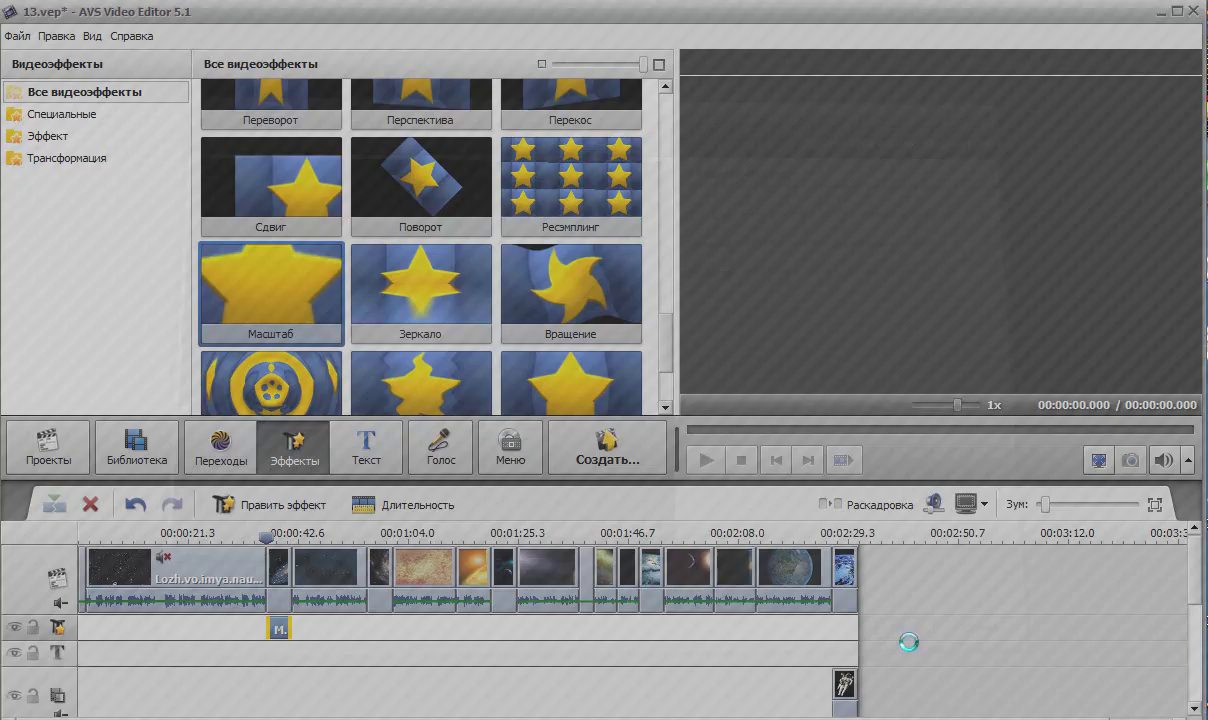
- Try shortening the Масштаб effect to about 2.5 s and preview it in the effect settings
{"action": "left_click_drag", "start_coordinate": [268, 629], "coordinate": [282, 631]}
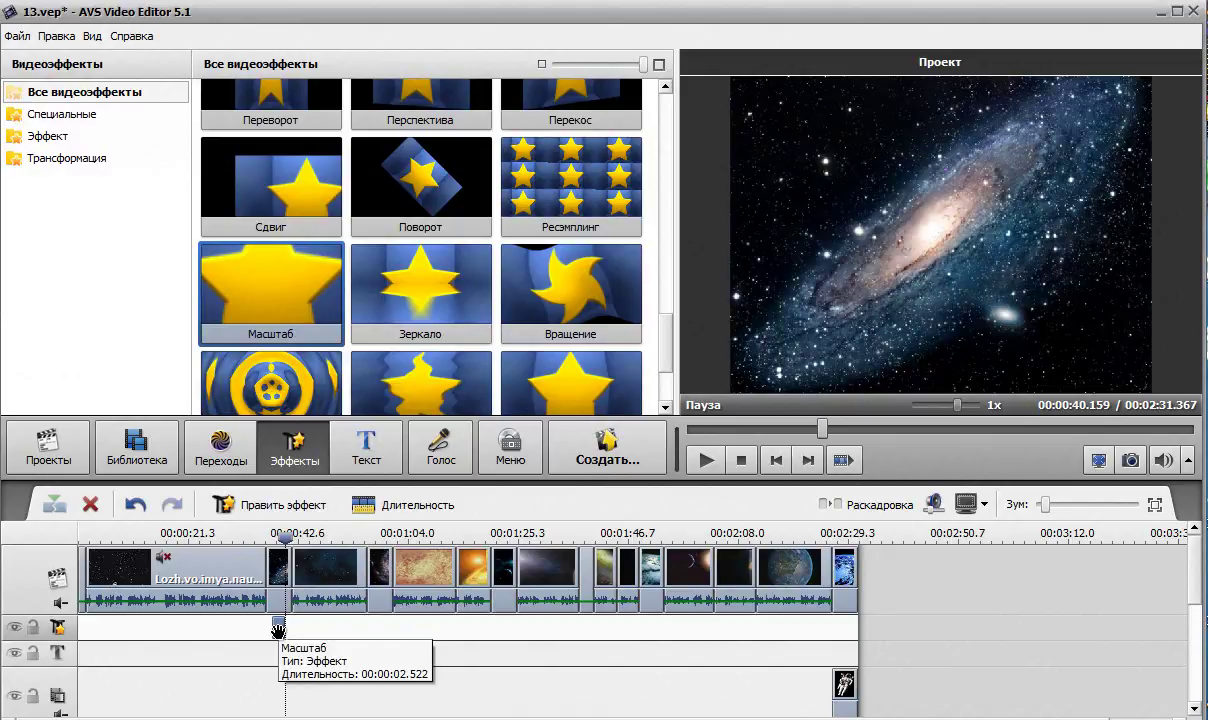
{"action": "double_click", "coordinate": [278, 629]}
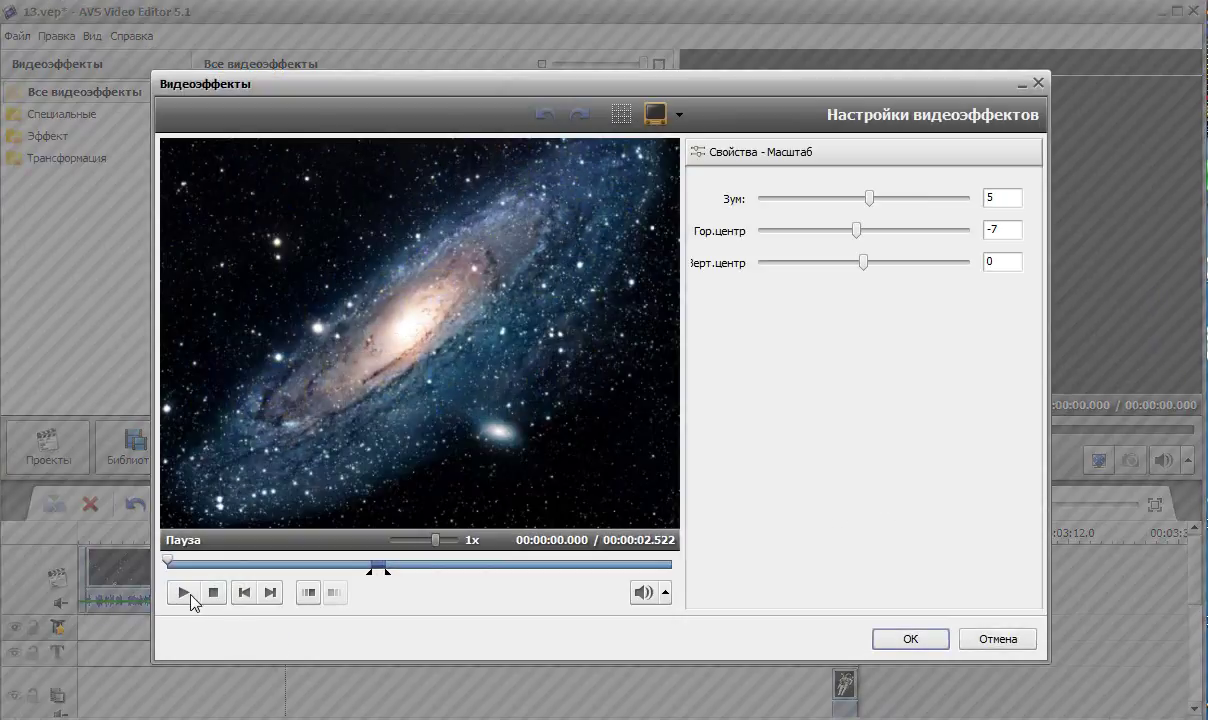
{"action": "left_click", "coordinate": [184, 594]}
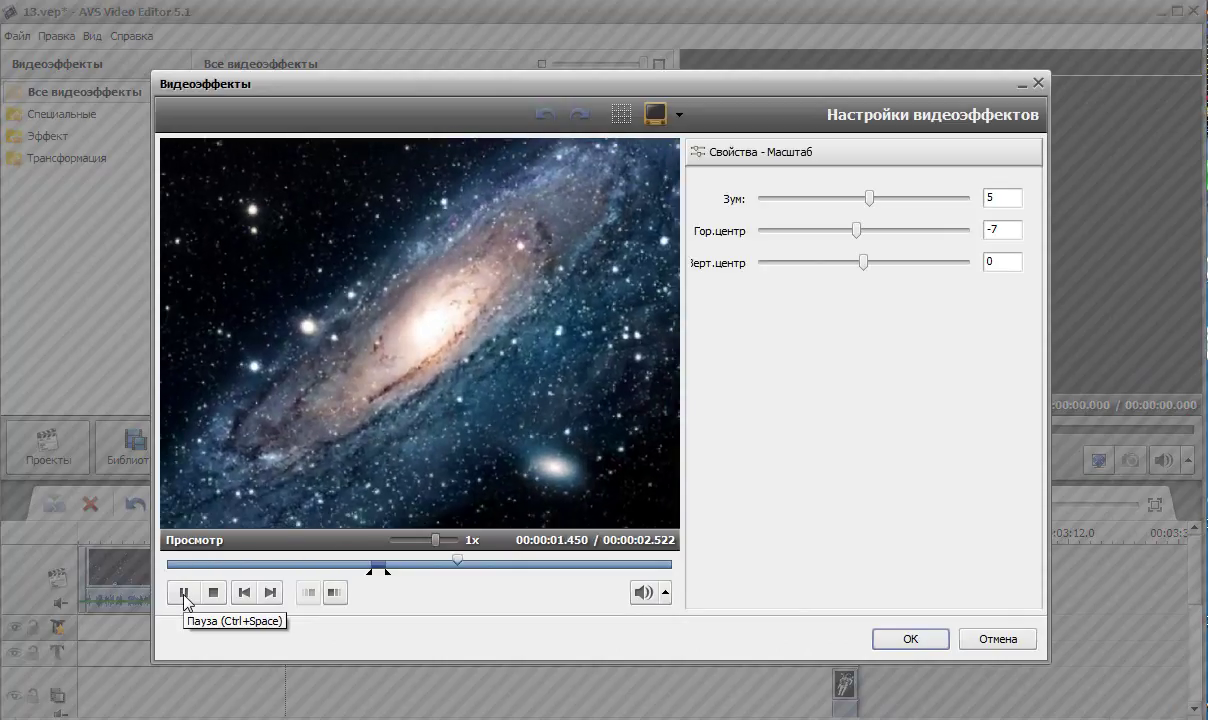
{"action": "left_click", "coordinate": [905, 639]}
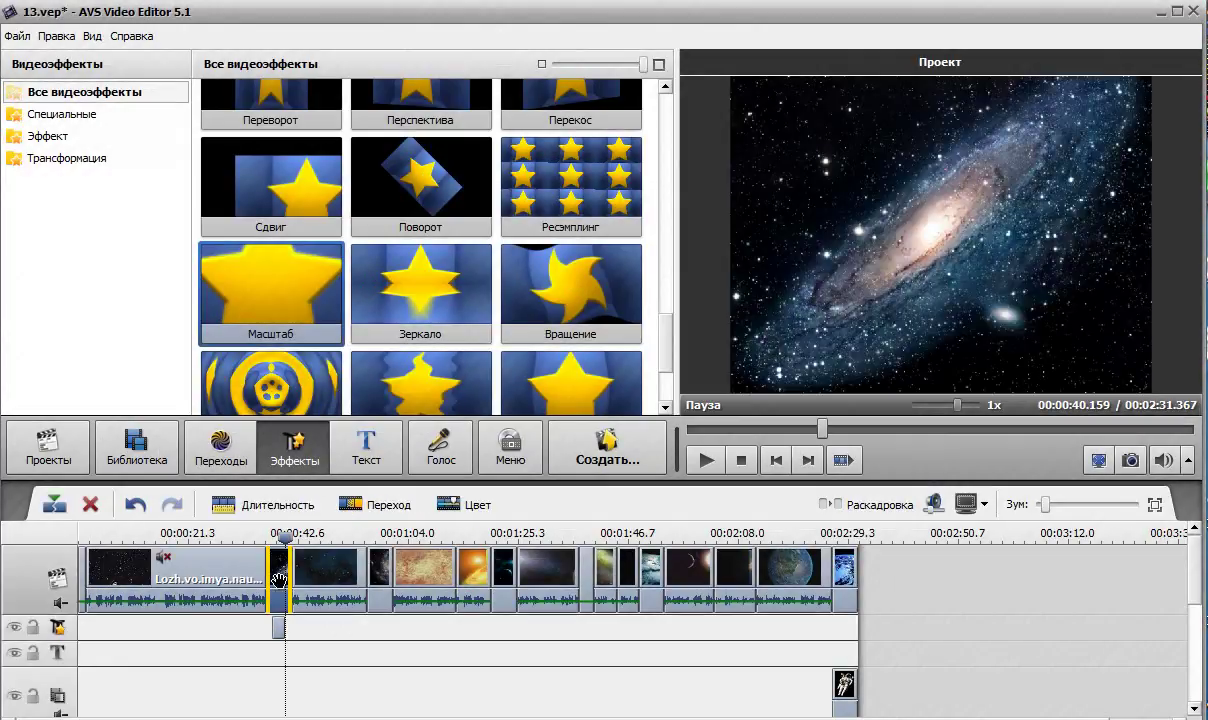
- Lengthen the Andromeda galaxy image, stretch the Масштаб effect over it to about 9.1 s and preview the result
{"action": "left_click_drag", "start_coordinate": [289, 577], "coordinate": [314, 572]}
{"action": "left_click", "coordinate": [279, 628]}
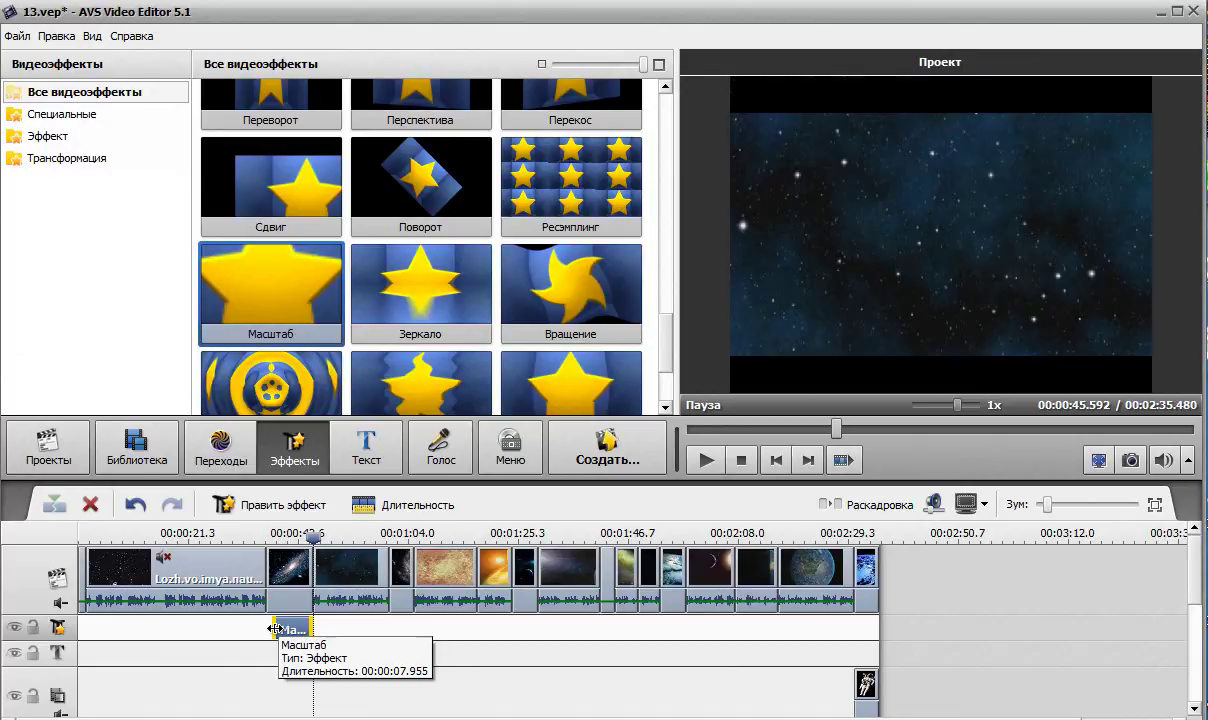
{"action": "left_click_drag", "start_coordinate": [276, 628], "coordinate": [270, 627]}
{"action": "left_click", "coordinate": [706, 460]}
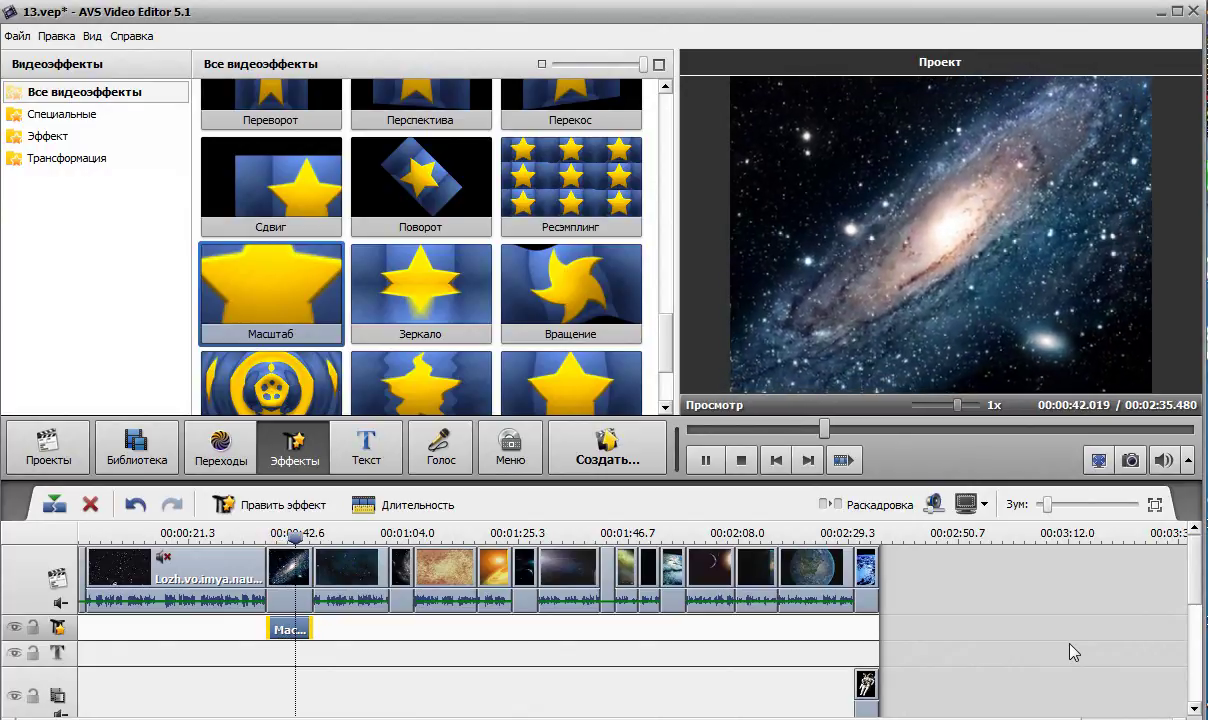
{"action": "key", "text": "space"}
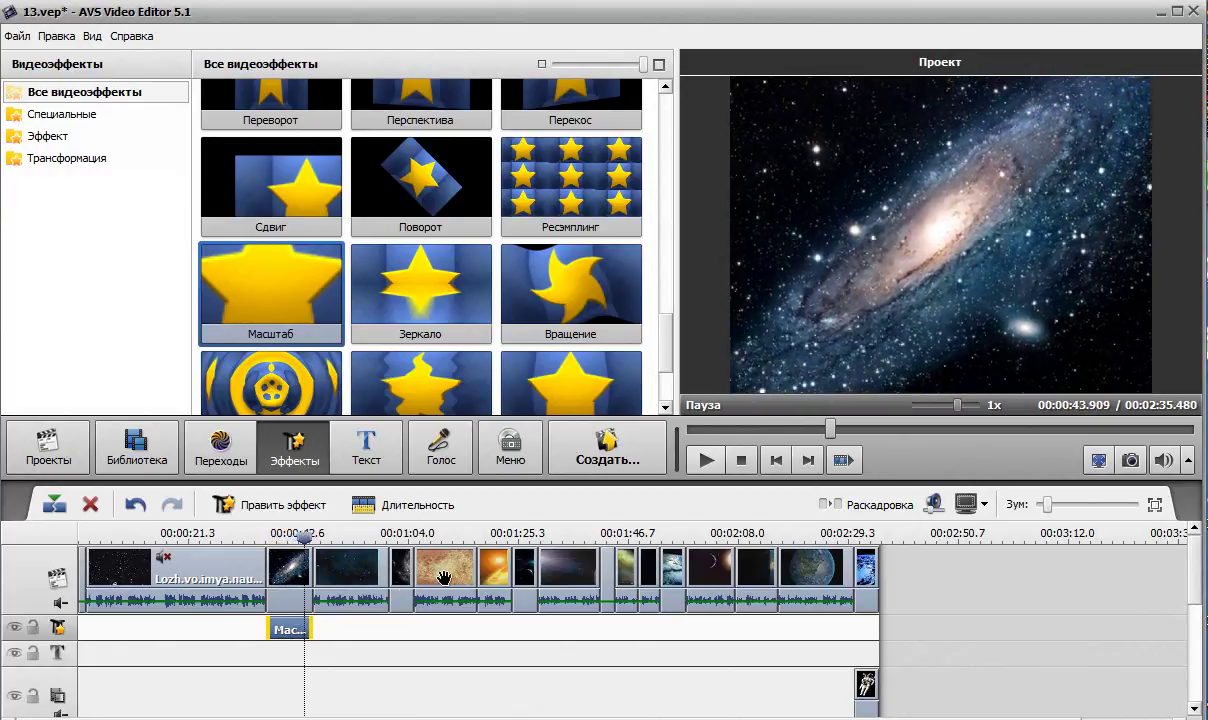
- Extend the fade-in of the Масштаб effect on the Andromeda galaxy image to nearly its end and apply the settings
{"action": "double_click", "coordinate": [297, 628]}
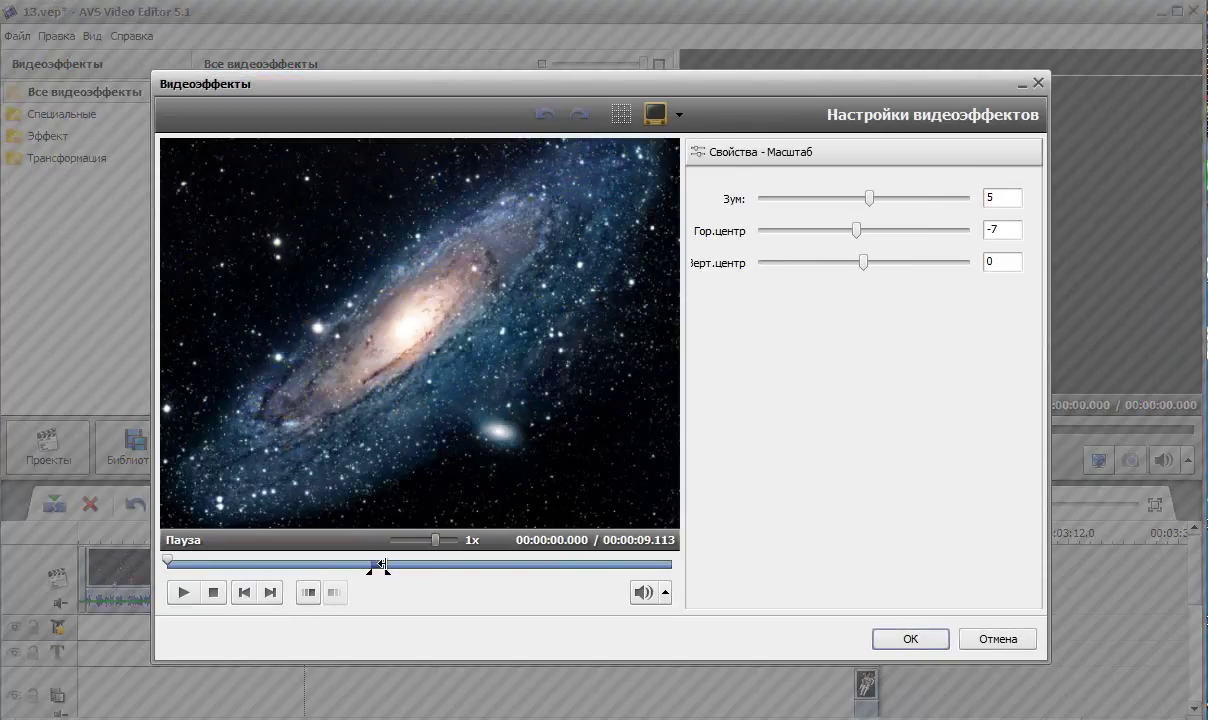
{"action": "left_click_drag", "start_coordinate": [378, 566], "coordinate": [676, 561]}
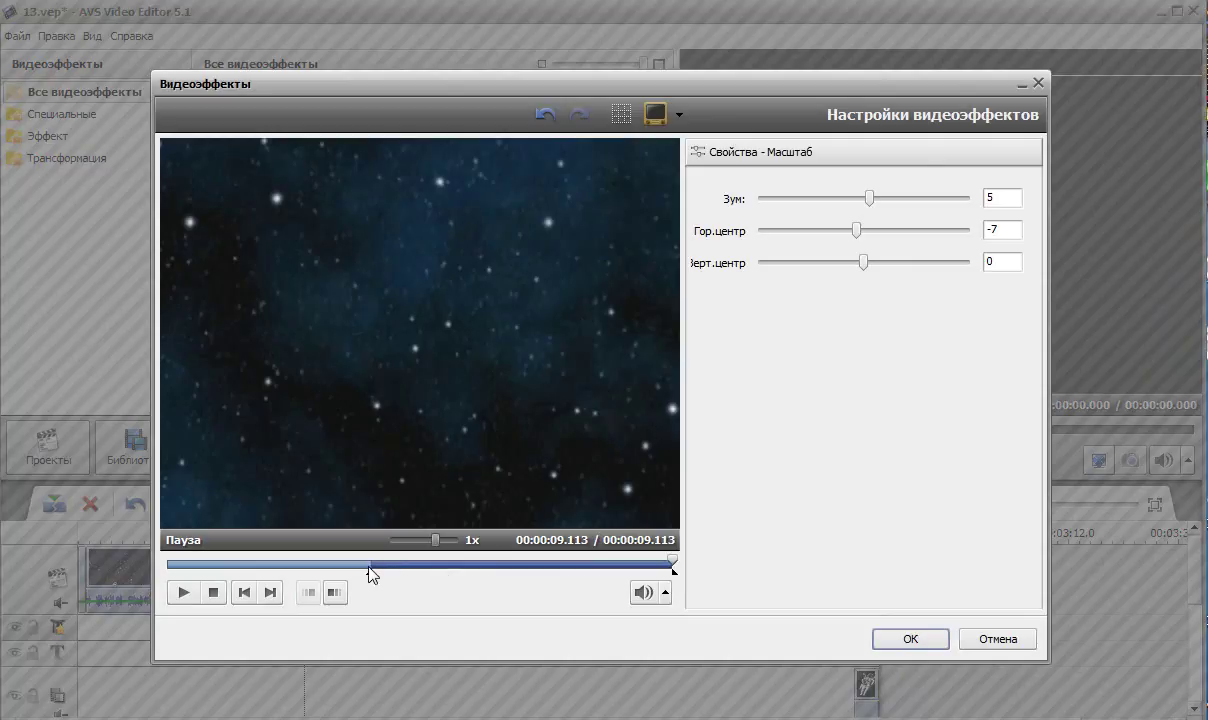
{"action": "left_click_drag", "start_coordinate": [376, 566], "coordinate": [508, 566]}
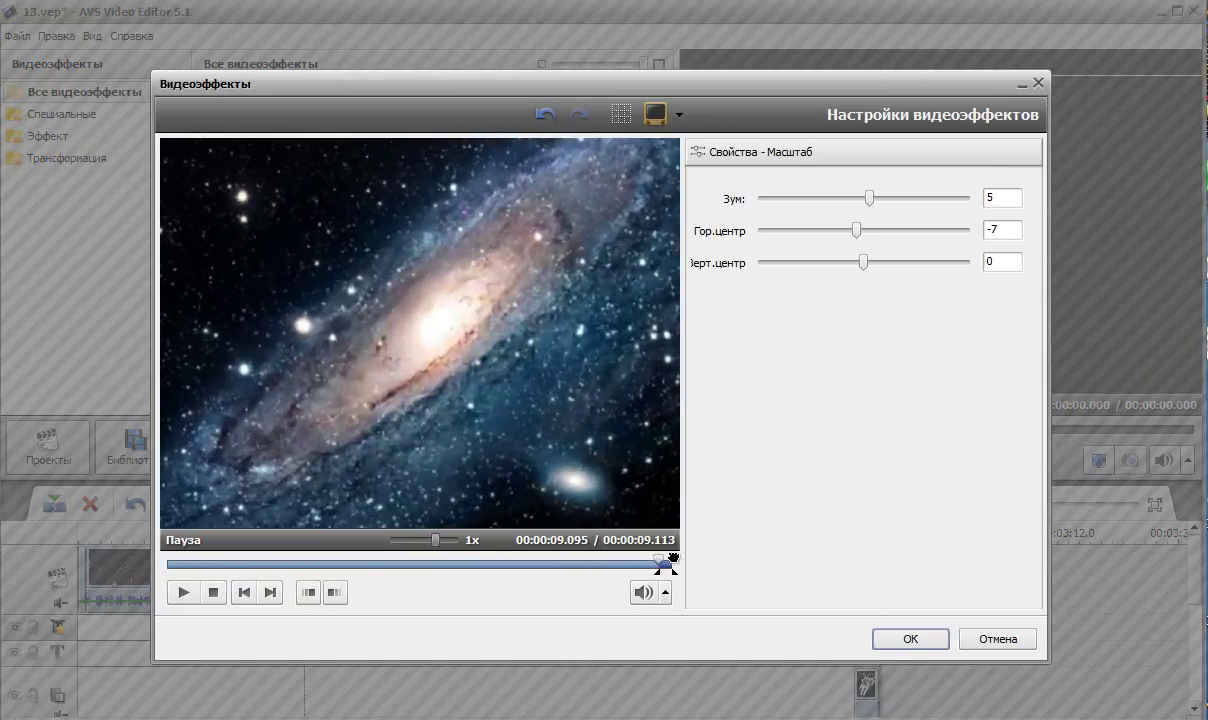
{"action": "left_click", "coordinate": [174, 556]}
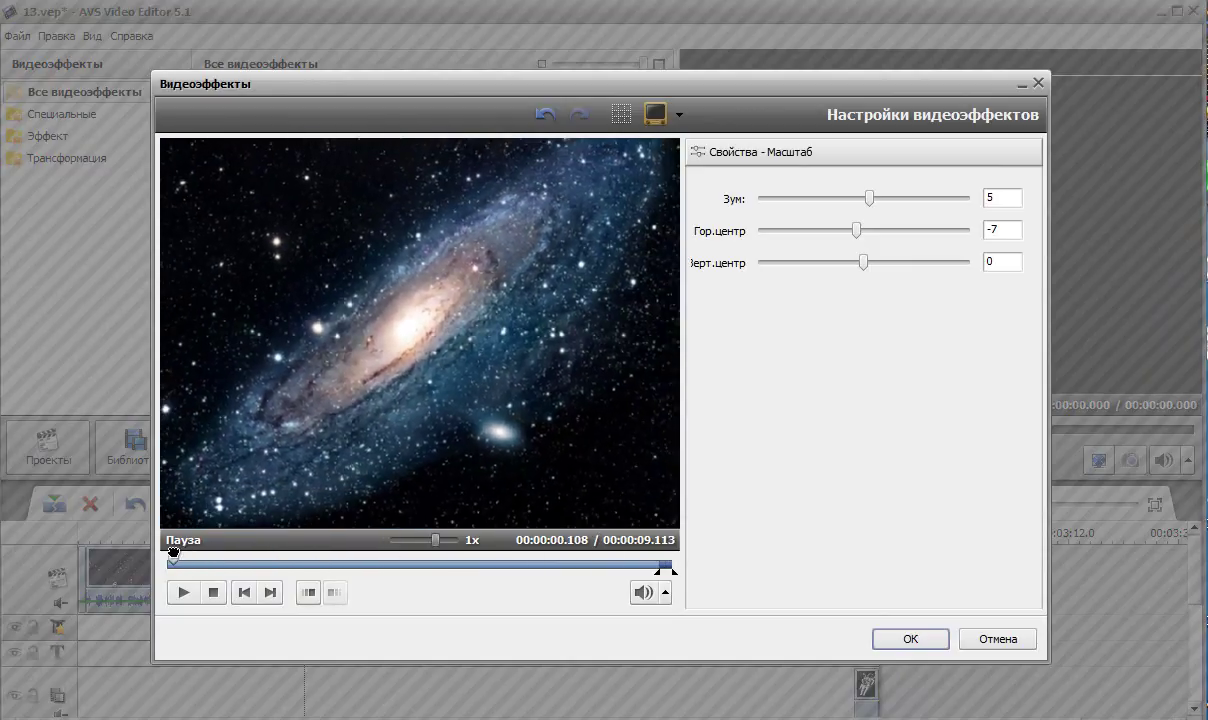
{"action": "left_click", "coordinate": [910, 639]}
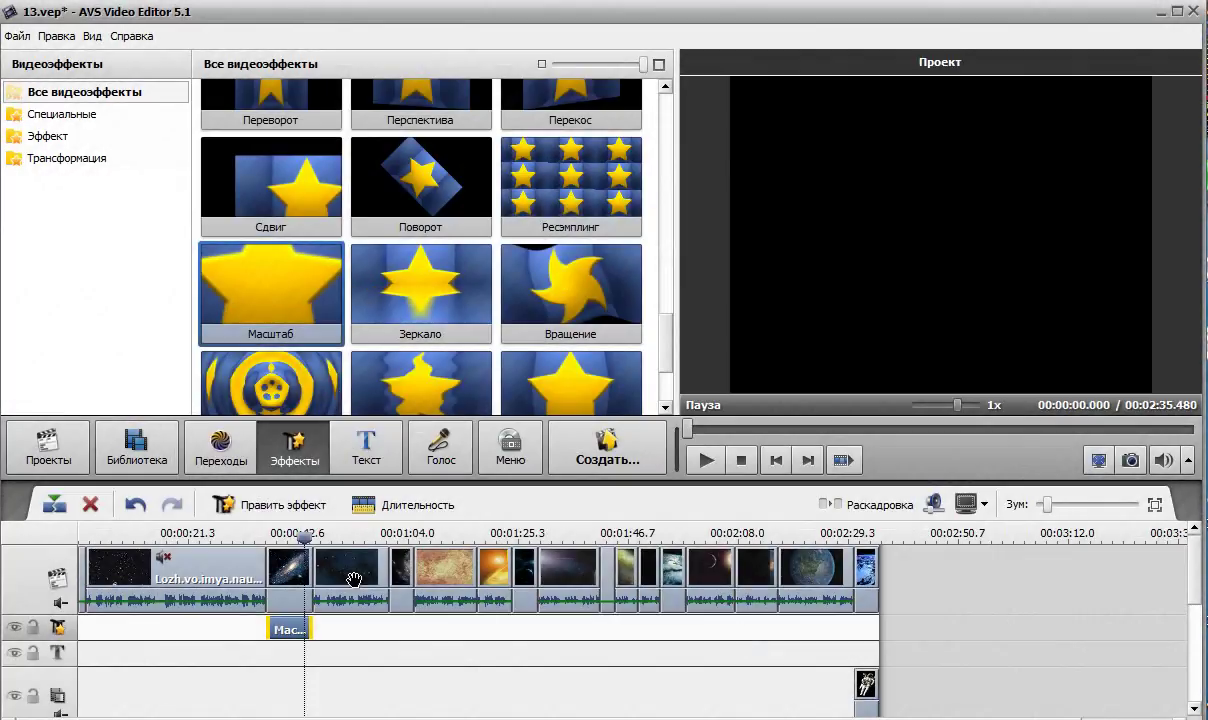
- Preview the zooming Andromeda galaxy image in the project from its start
{"action": "left_click_drag", "start_coordinate": [288, 543], "coordinate": [267, 541]}
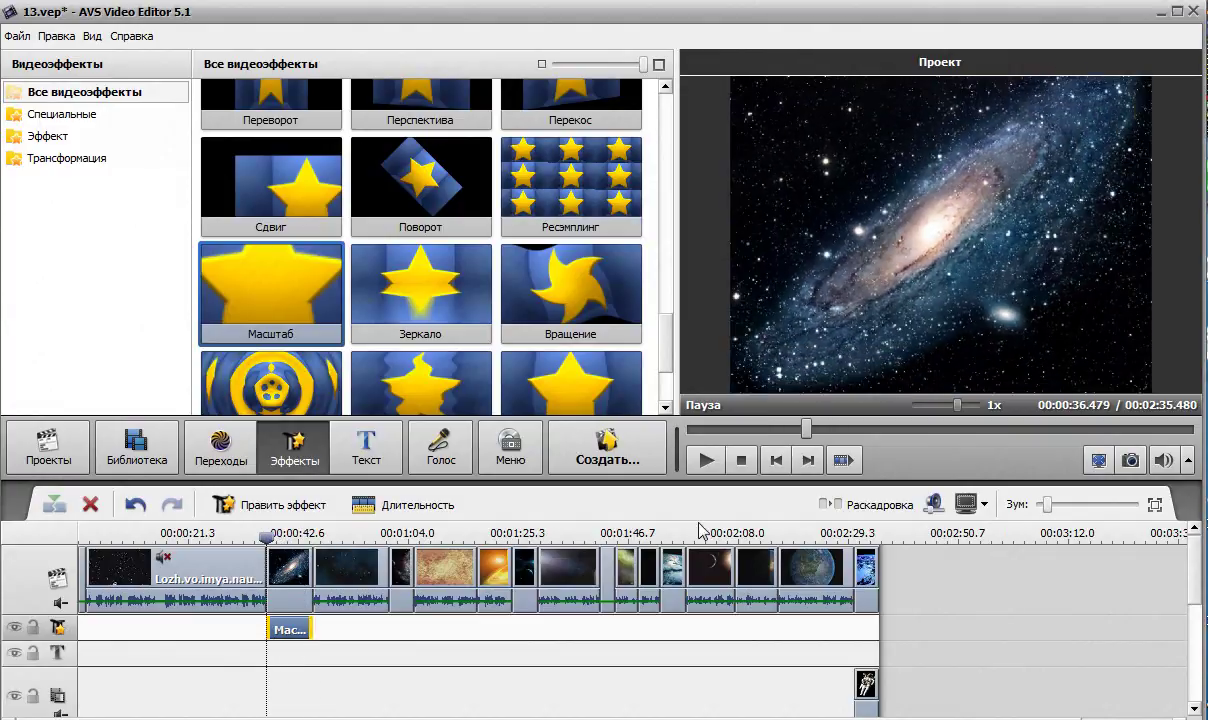
{"action": "left_click", "coordinate": [705, 460]}
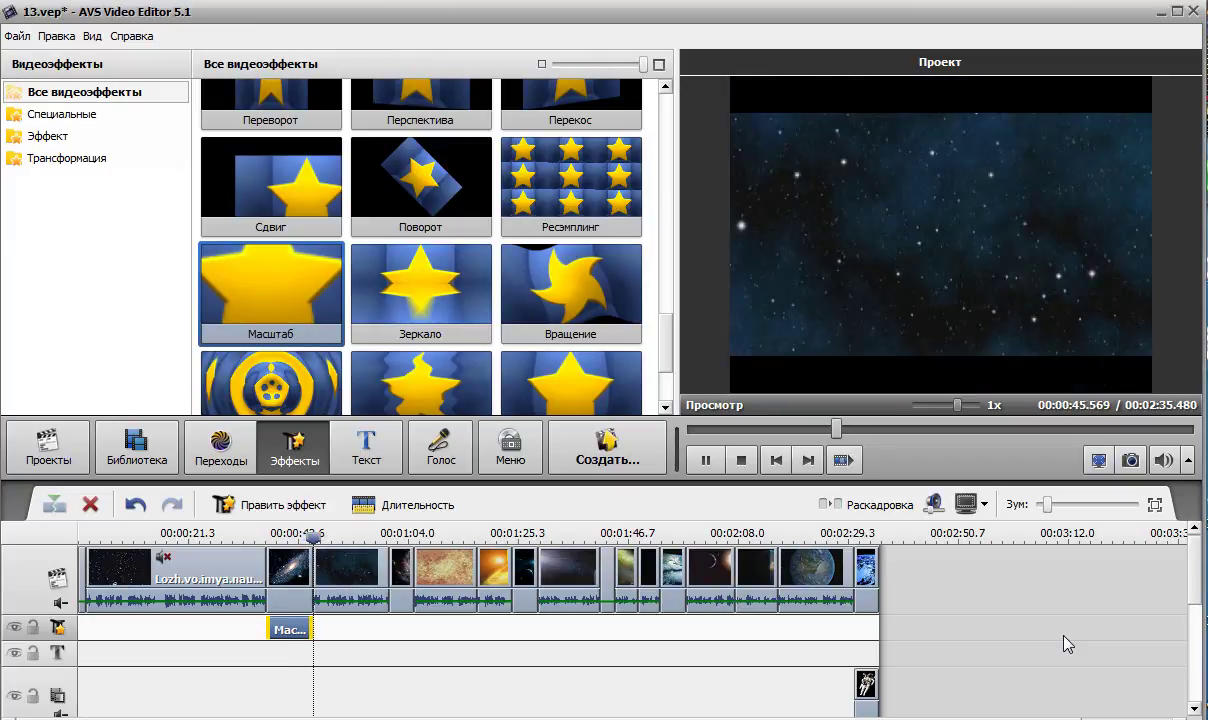
{"action": "left_click", "coordinate": [705, 460]}
{"action": "left_click_drag", "start_coordinate": [323, 540], "coordinate": [301, 540]}
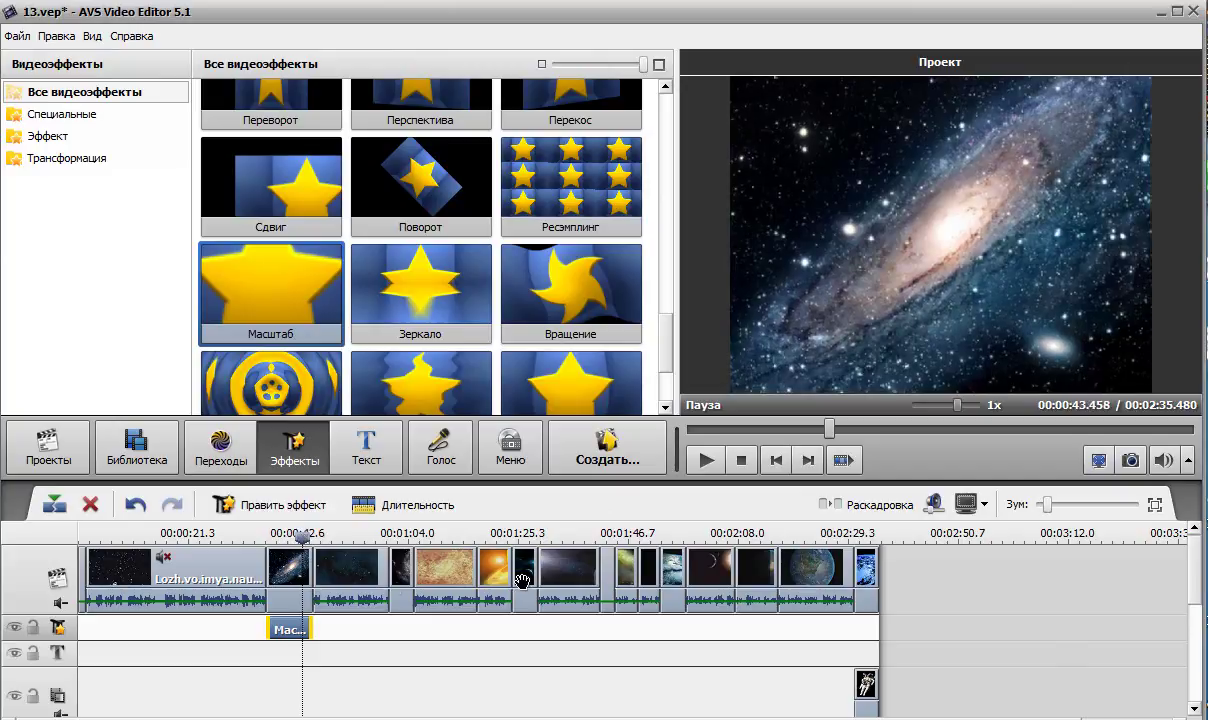
- Add a second video effects row to the timeline for the spiral galaxy image
{"action": "left_click_drag", "start_coordinate": [301, 540], "coordinate": [394, 541]}
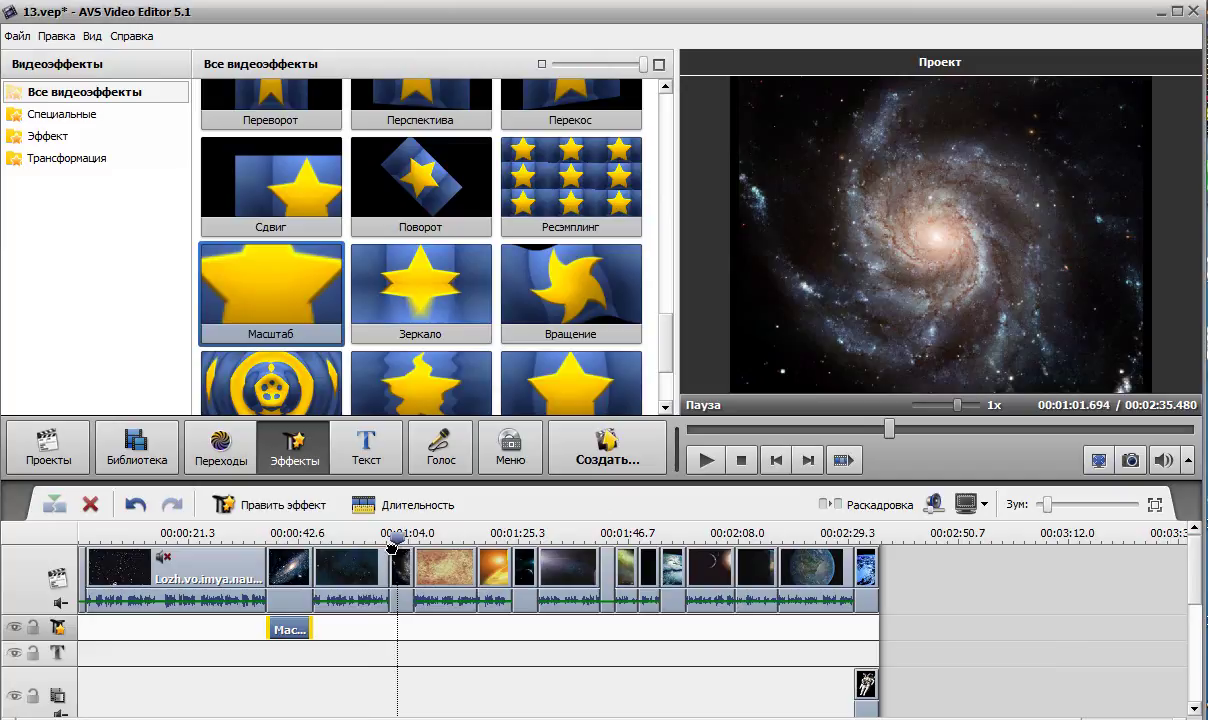
{"action": "mouse_move", "coordinate": [667, 338]}
{"action": "left_mouse_down"}
{"action": "mouse_move", "coordinate": [667, 366]}
{"action": "mouse_move", "coordinate": [671, 320]}
{"action": "mouse_move", "coordinate": [663, 329]}
{"action": "left_mouse_up"}
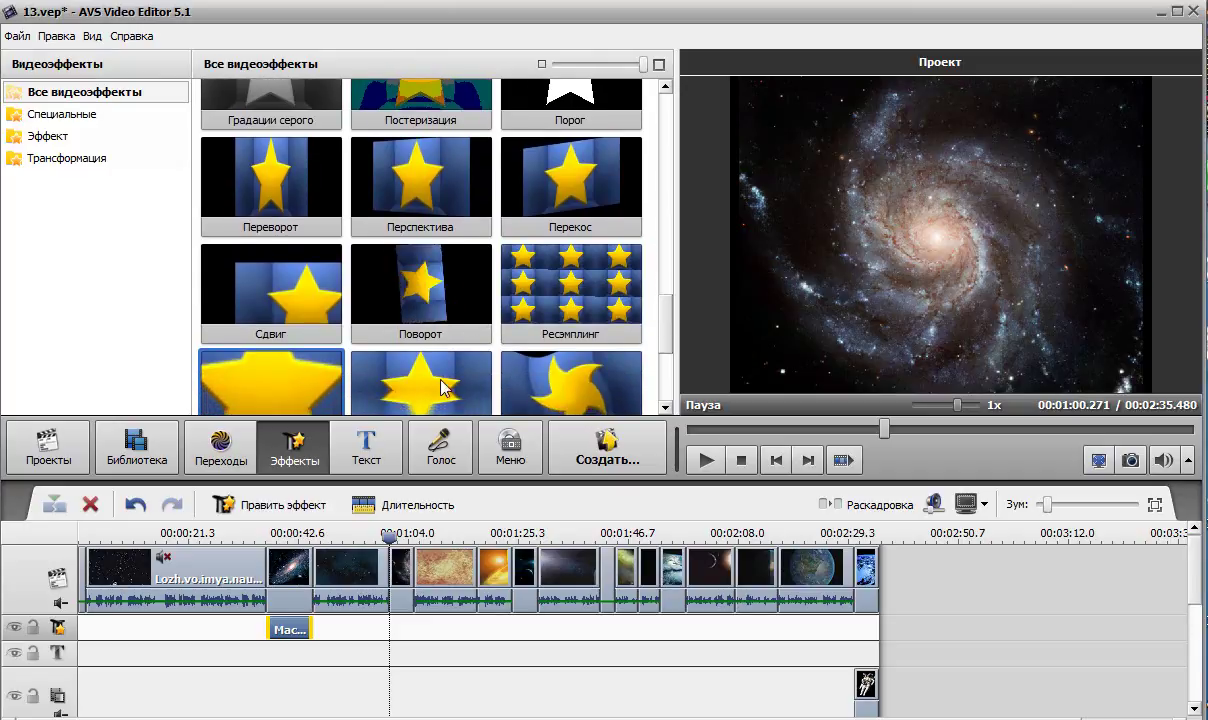
{"action": "right_click", "coordinate": [56, 632]}
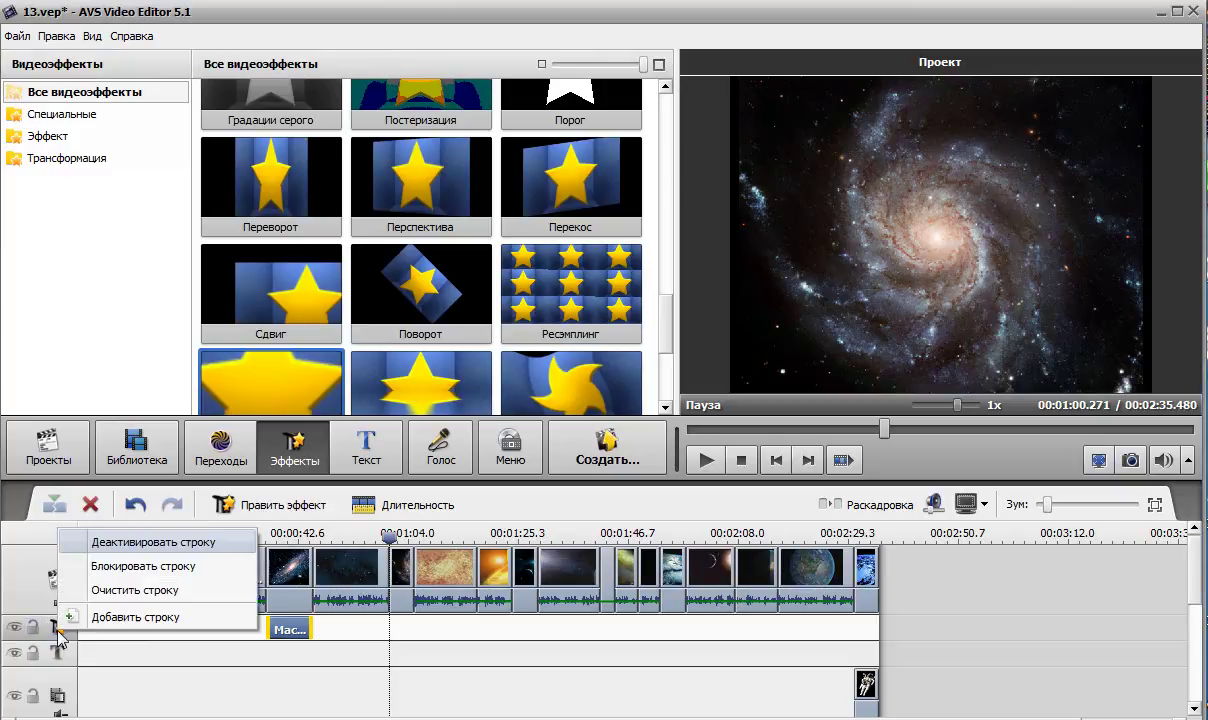
{"action": "left_click", "coordinate": [130, 619]}
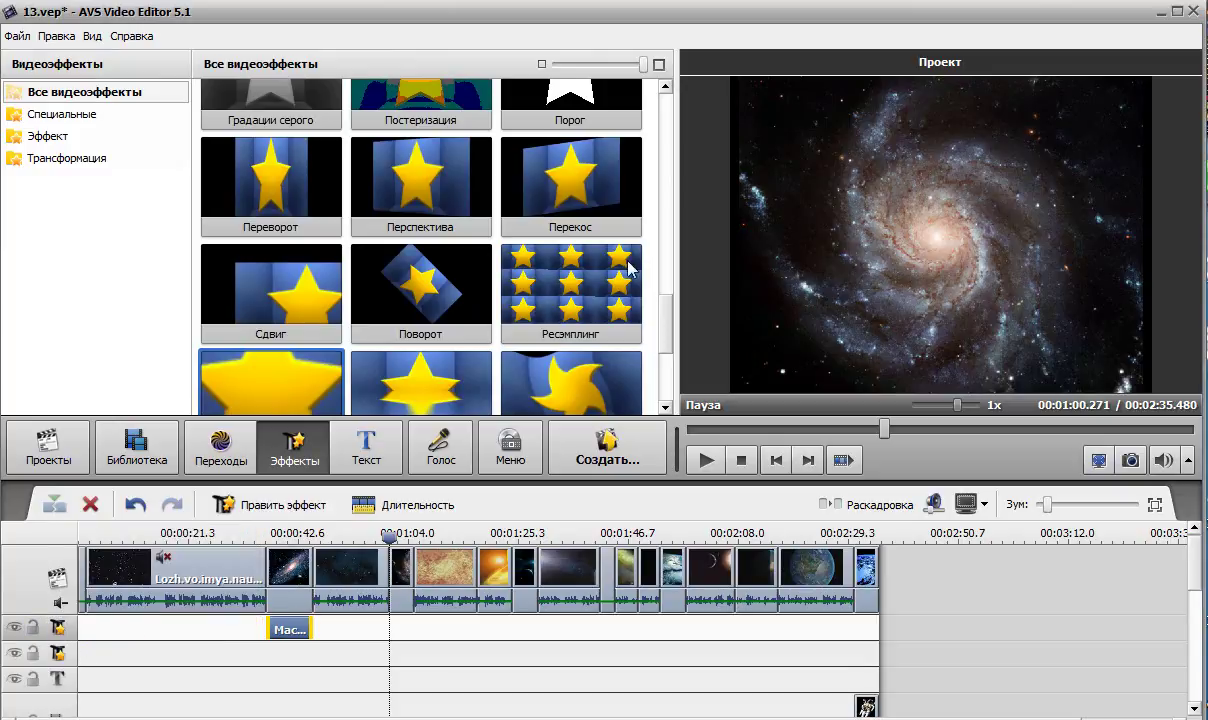
- Apply the Масштаб effect over the spiral galaxy image and lengthen both the image and the effect to about 10.5 s
{"action": "scroll", "coordinate": [667, 332], "scroll_direction": "down", "scroll_amount": 1}
{"action": "left_click_drag", "start_coordinate": [280, 302], "coordinate": [399, 630]}
{"action": "left_click_drag", "start_coordinate": [755, 626], "coordinate": [411, 628]}
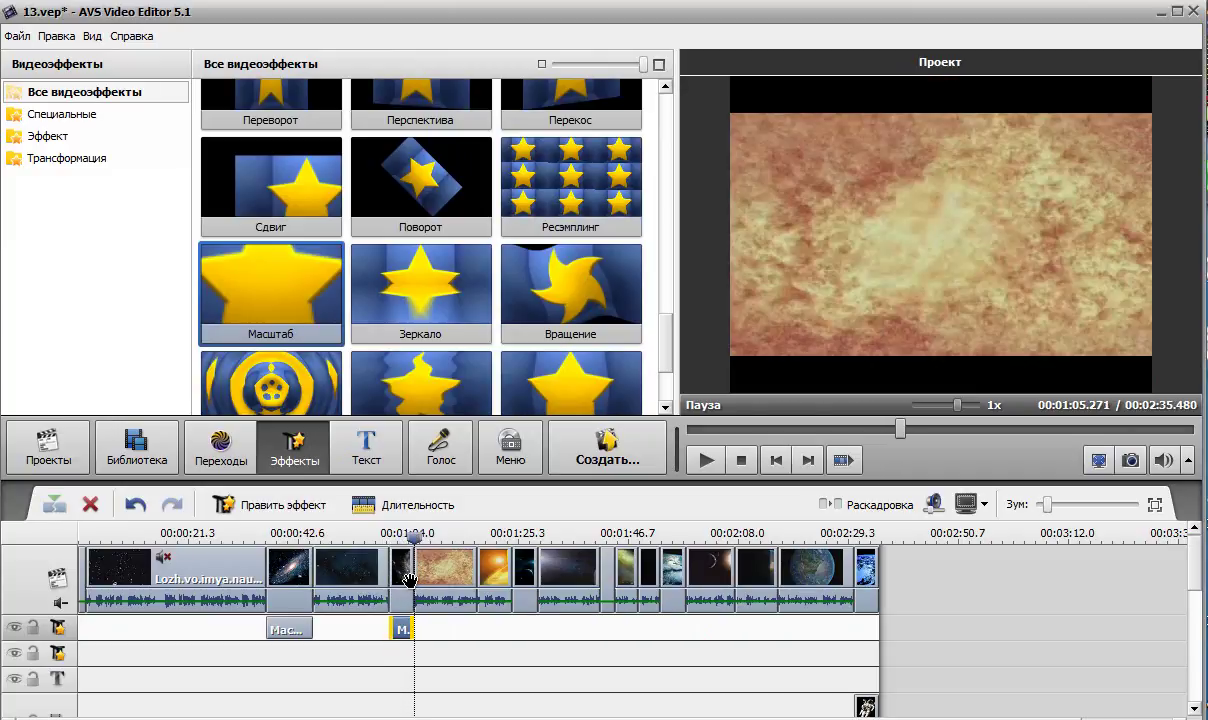
{"action": "left_click_drag", "start_coordinate": [410, 582], "coordinate": [446, 629]}
{"action": "left_click", "coordinate": [402, 628]}
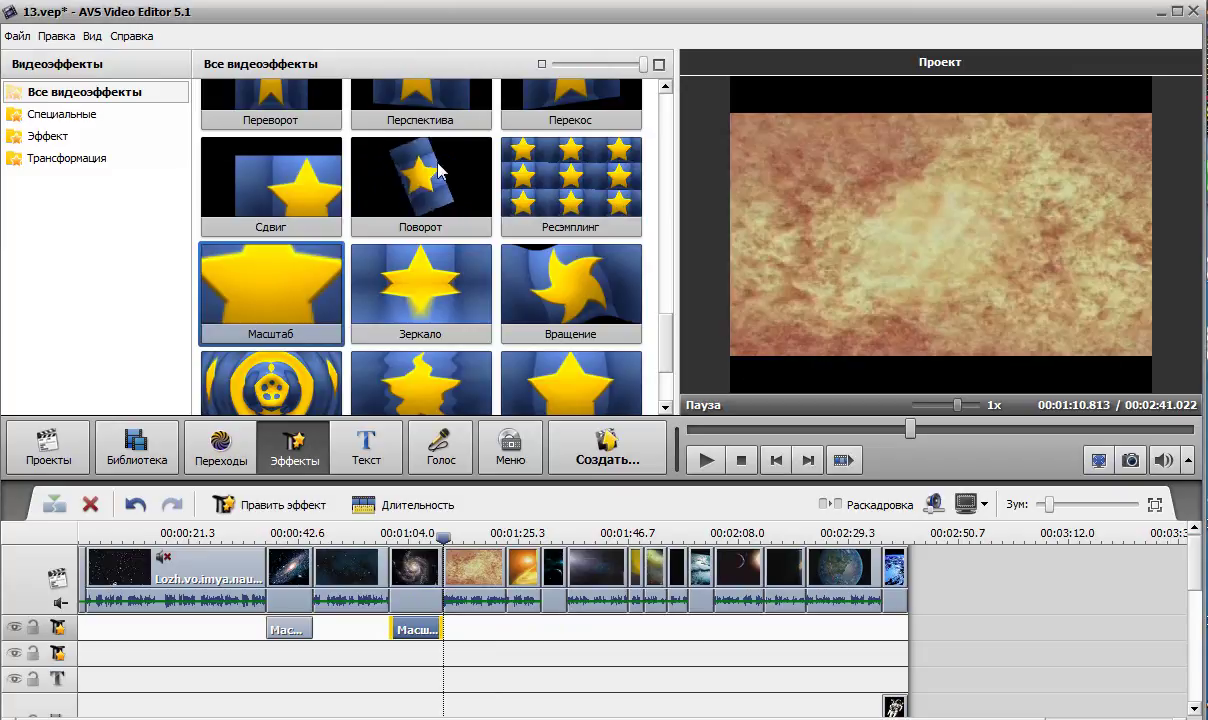
- Add the Поворот effect to the second effects row and stretch it to span the whole spiral galaxy image
{"action": "left_click_drag", "start_coordinate": [425, 178], "coordinate": [399, 647]}
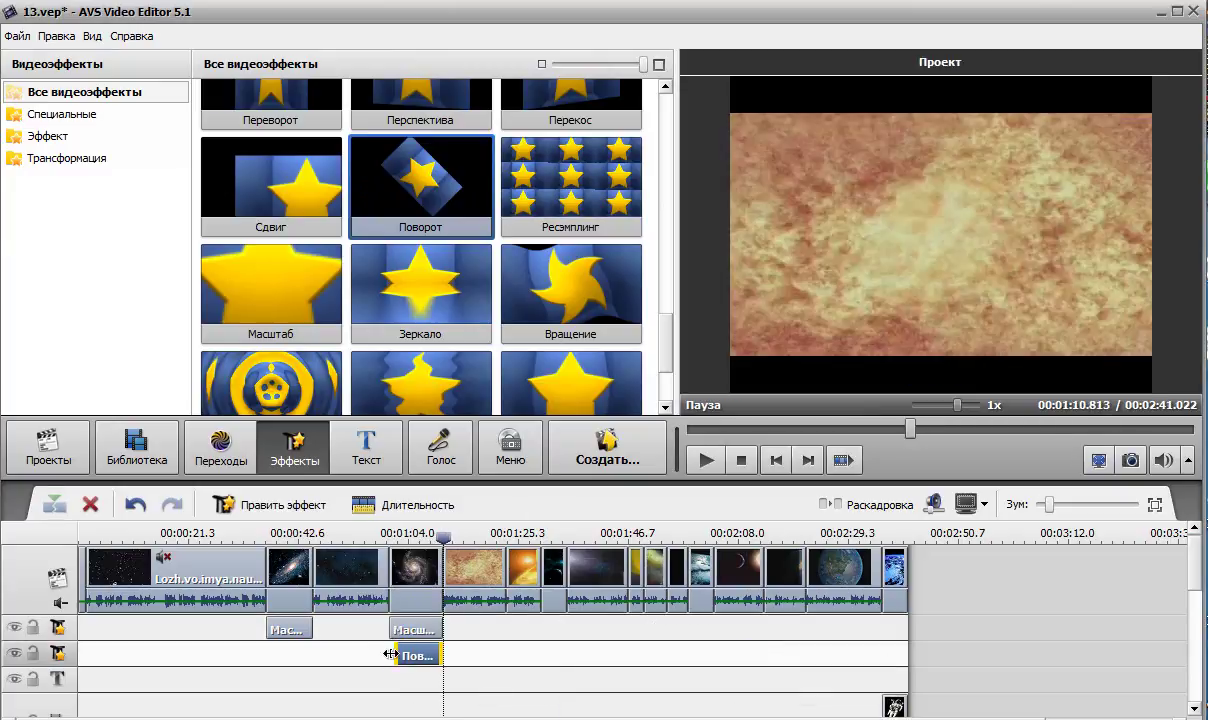
{"action": "left_click", "coordinate": [393, 653]}
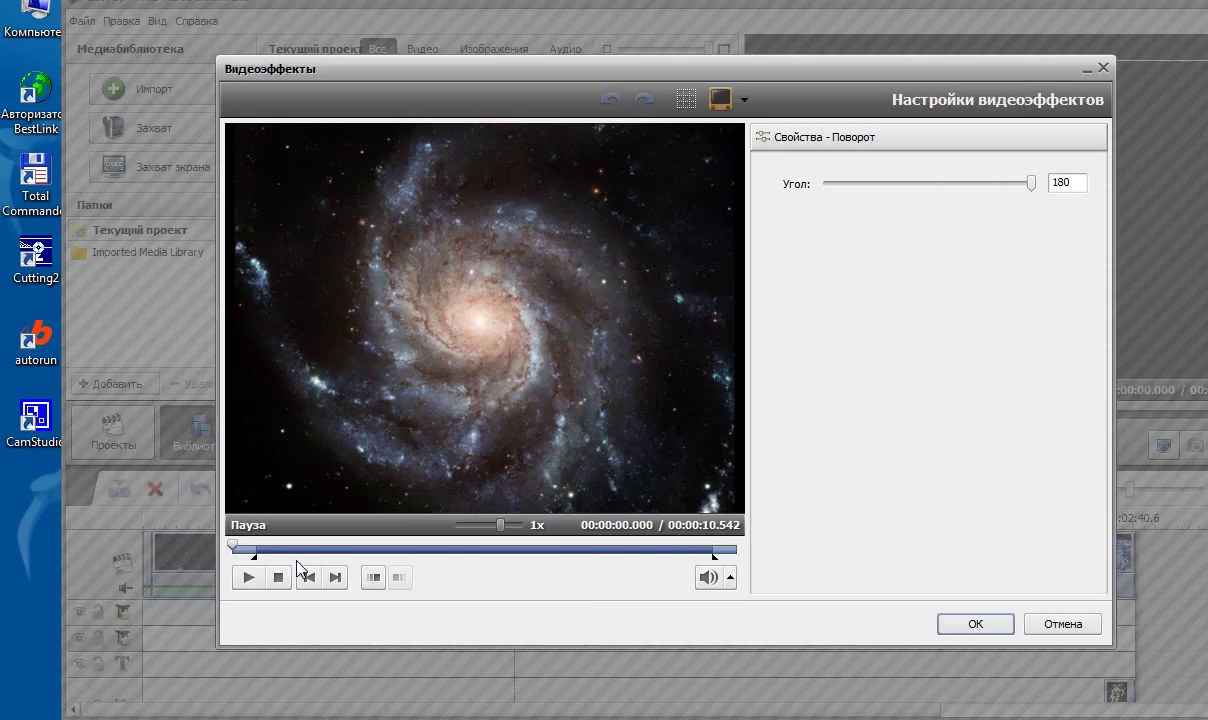
- Bring the fade-in and fade-out markers of the Поворот effect together at its middle and set Угол to -171
{"action": "left_click_drag", "start_coordinate": [237, 546], "coordinate": [345, 551]}
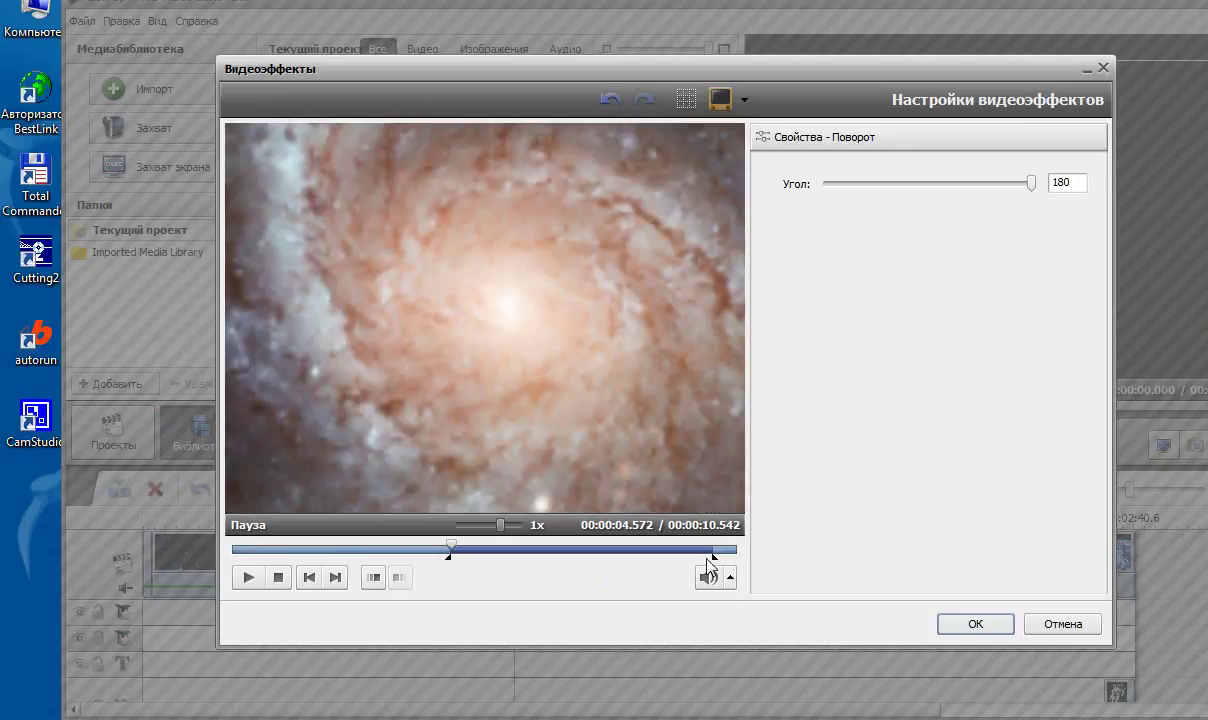
{"action": "left_click_drag", "start_coordinate": [563, 537], "coordinate": [233, 562]}
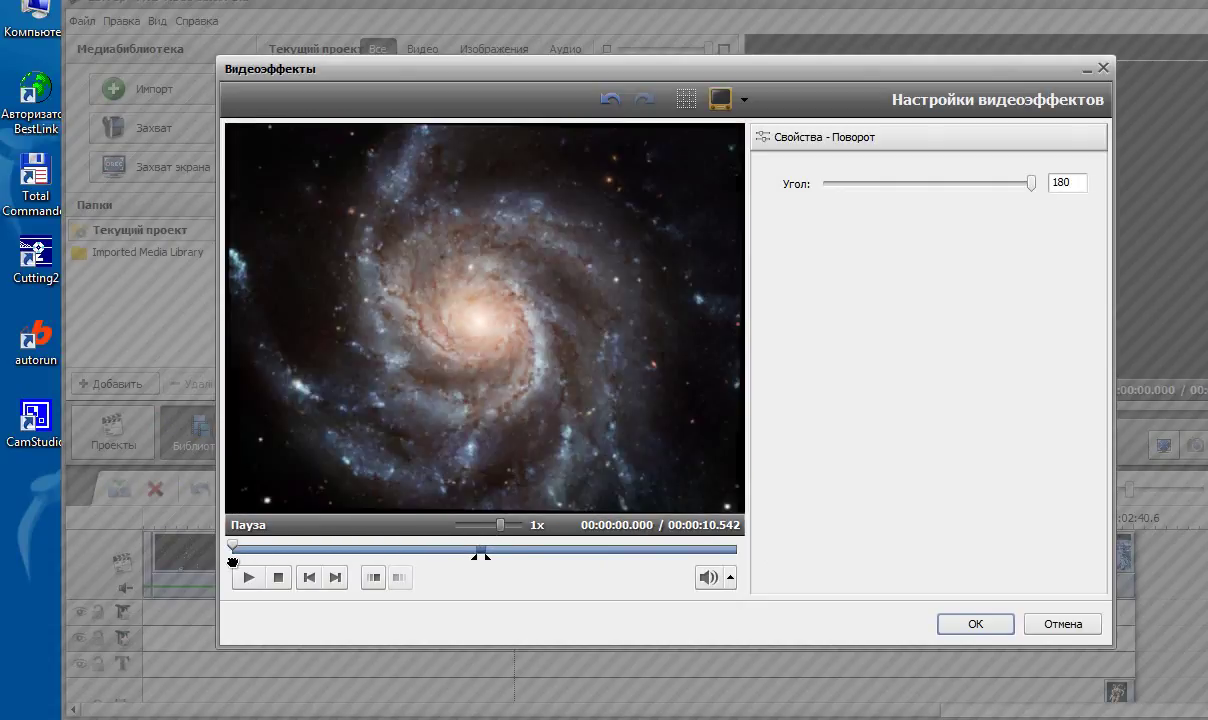
{"action": "left_click", "coordinate": [944, 188]}
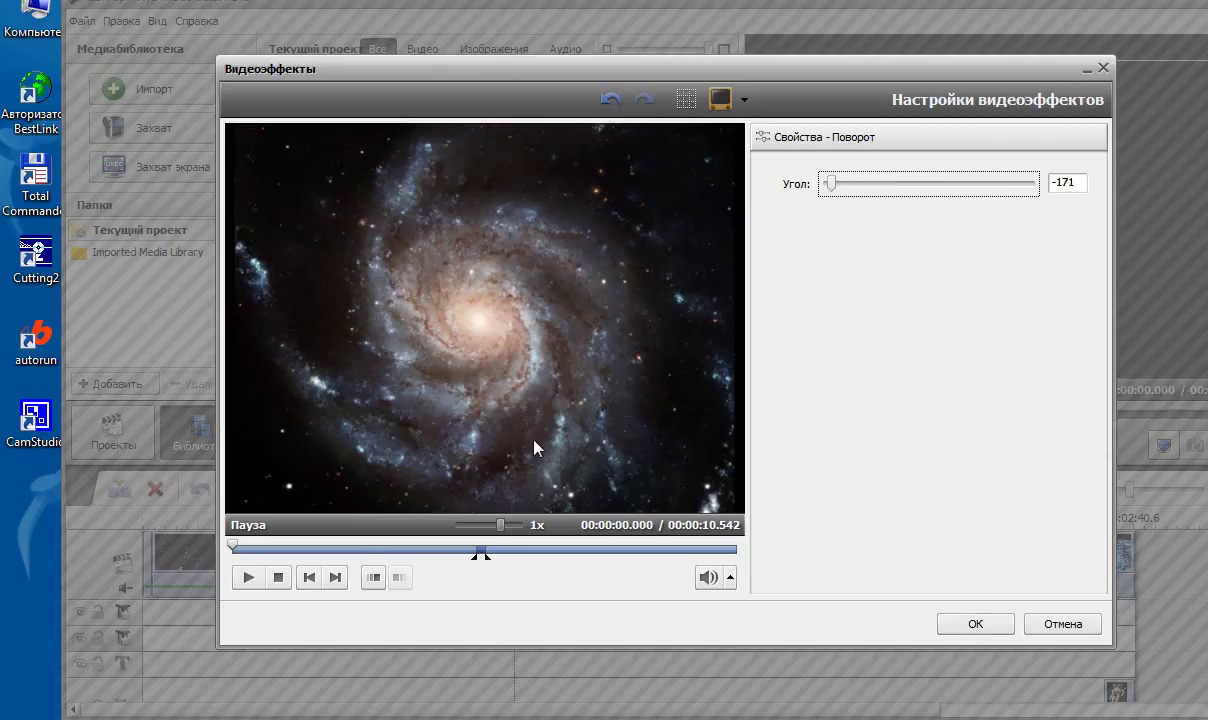
- Move both fade markers of the Поворот effect to its end so the rotation builds over nearly the full duration
{"action": "left_click_drag", "start_coordinate": [233, 545], "coordinate": [764, 538]}
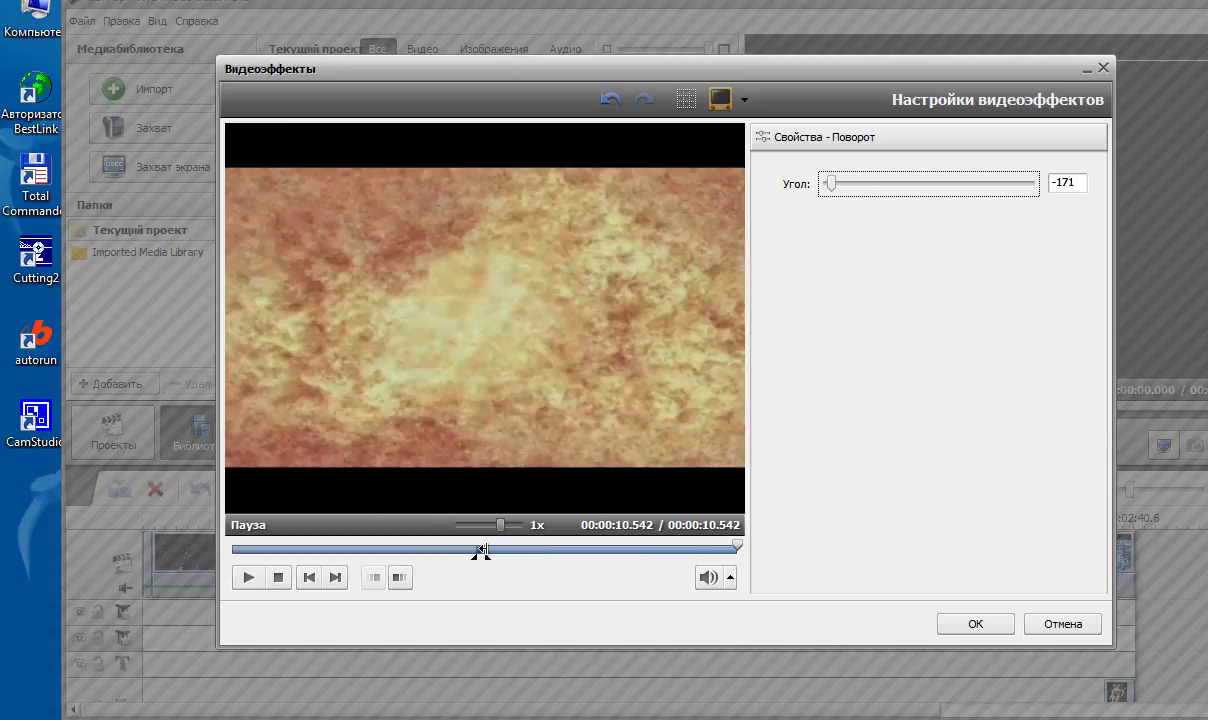
{"action": "left_click_drag", "start_coordinate": [721, 549], "coordinate": [721, 547]}
{"action": "left_click_drag", "start_coordinate": [490, 549], "coordinate": [747, 547]}
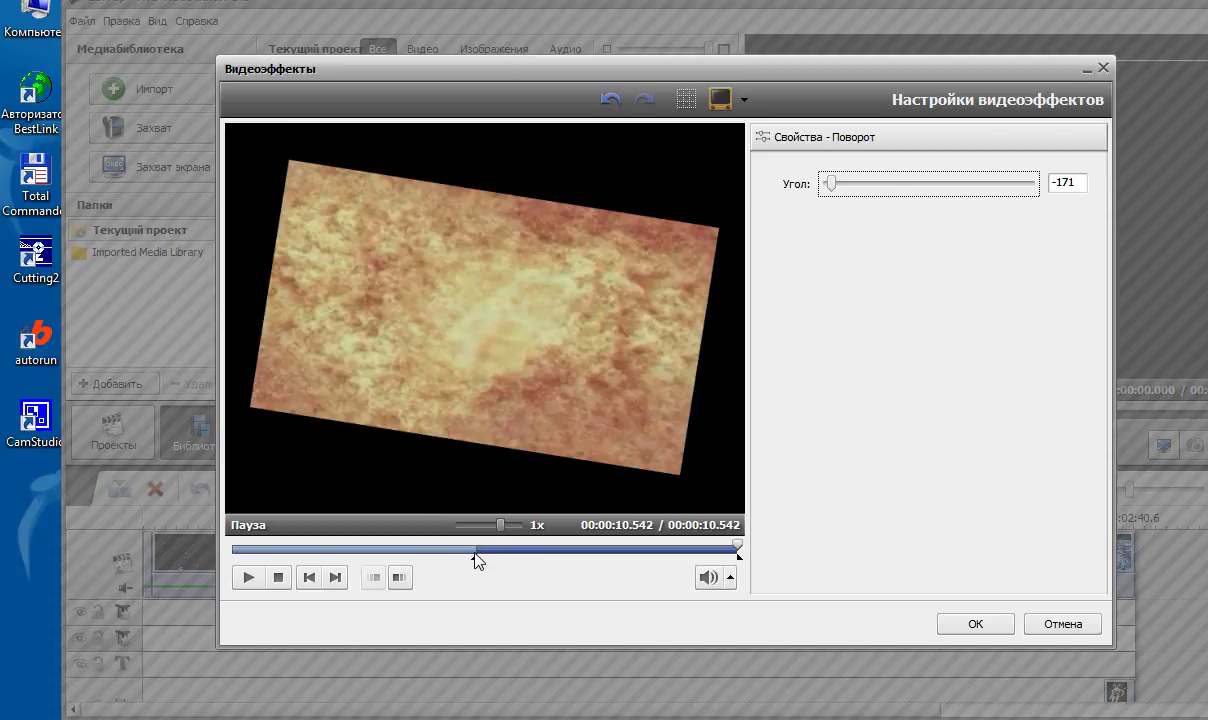
{"action": "left_click_drag", "start_coordinate": [478, 552], "coordinate": [730, 550]}
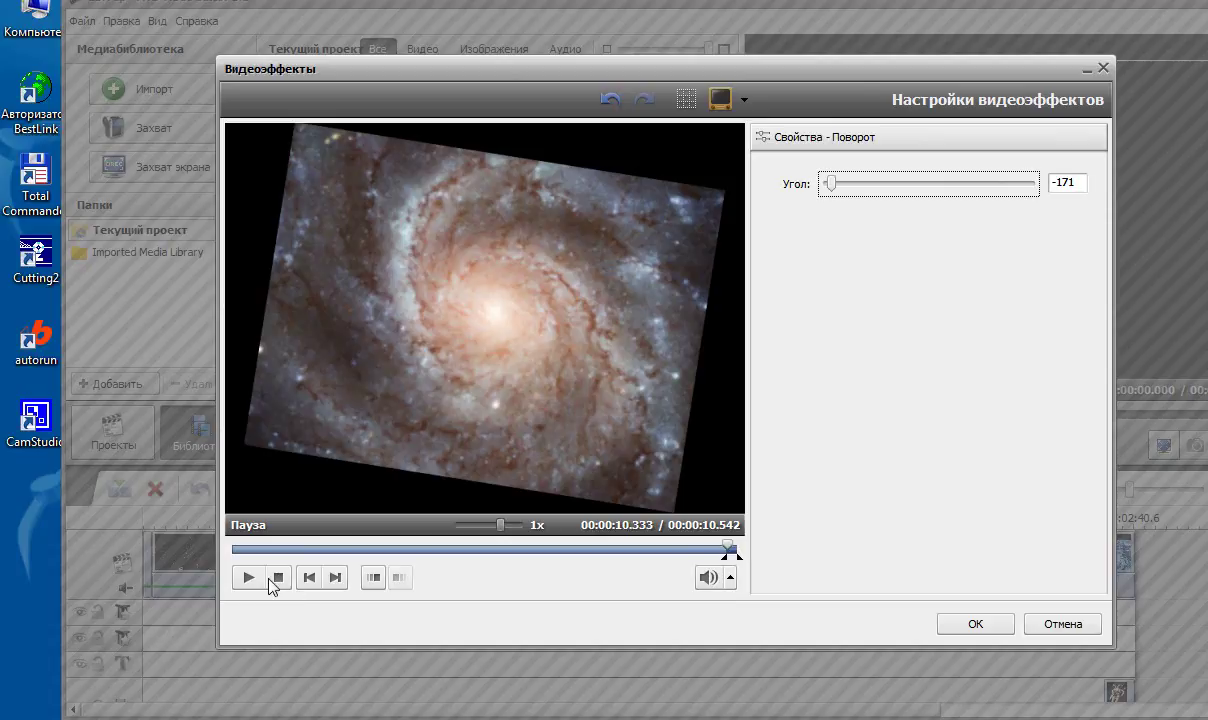
- Preview the Поворот effect from the start and apply its settings
{"action": "left_click_drag", "start_coordinate": [730, 548], "coordinate": [207, 540]}
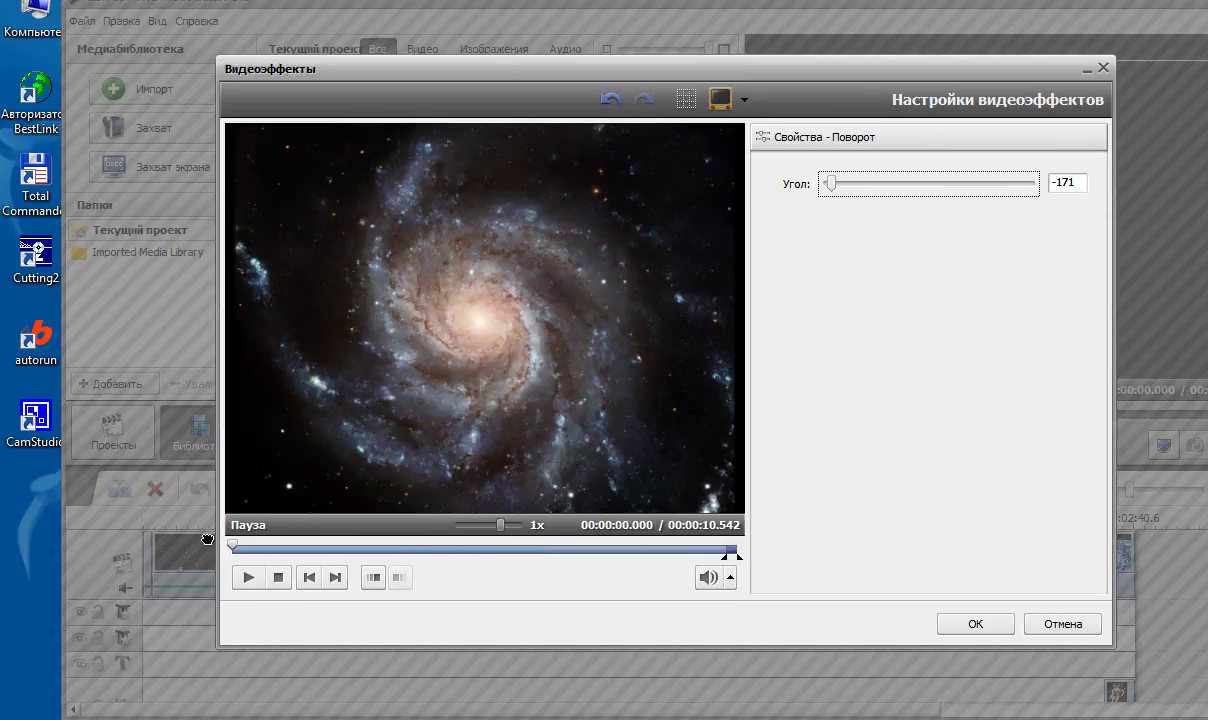
{"action": "left_click", "coordinate": [249, 579]}
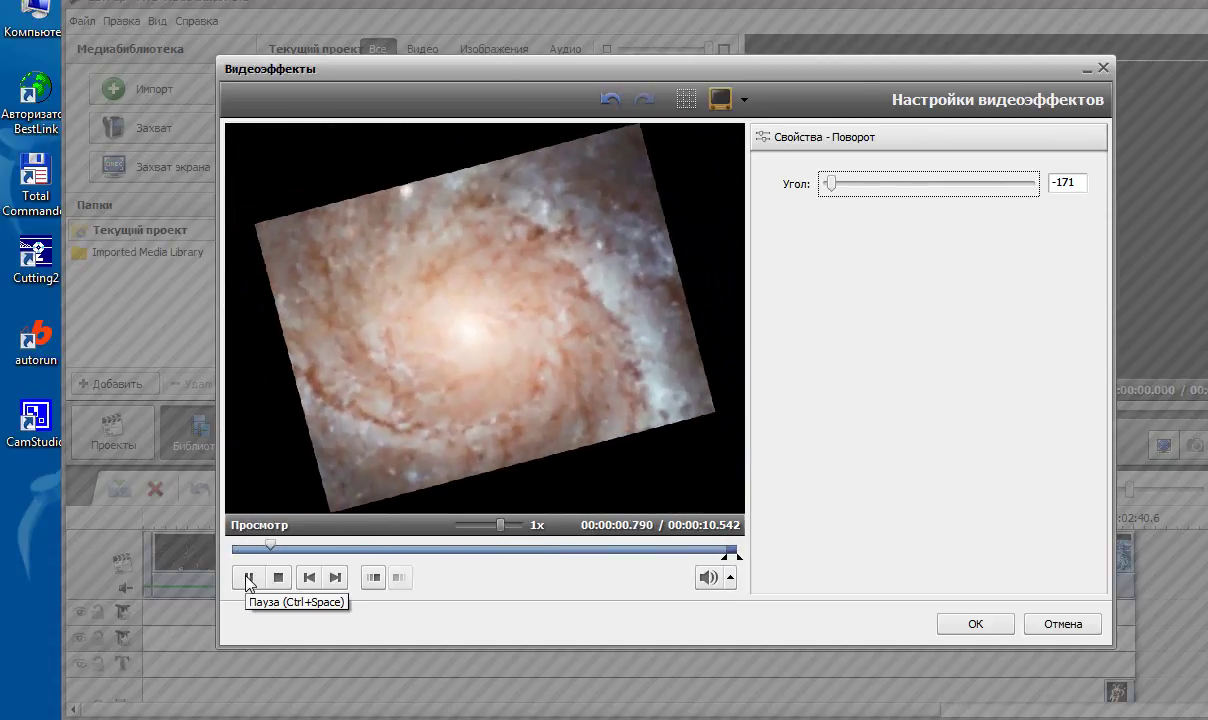
{"action": "left_click", "coordinate": [248, 581]}
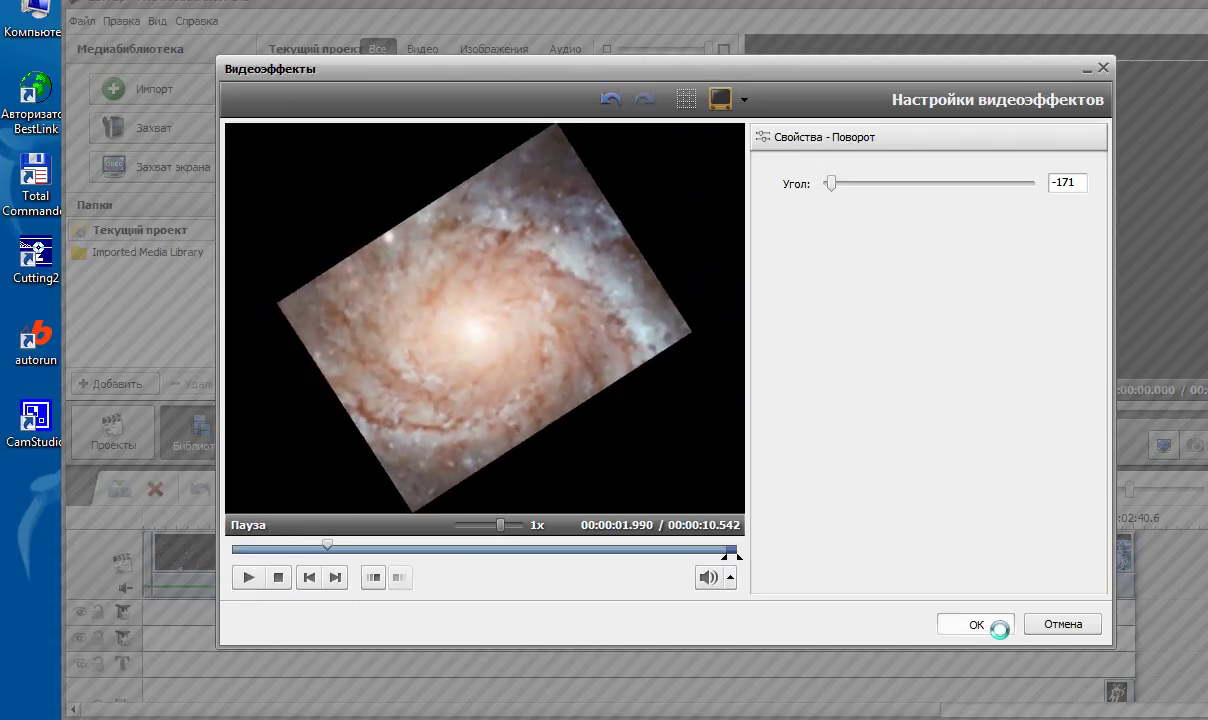
{"action": "left_click", "coordinate": [998, 628]}
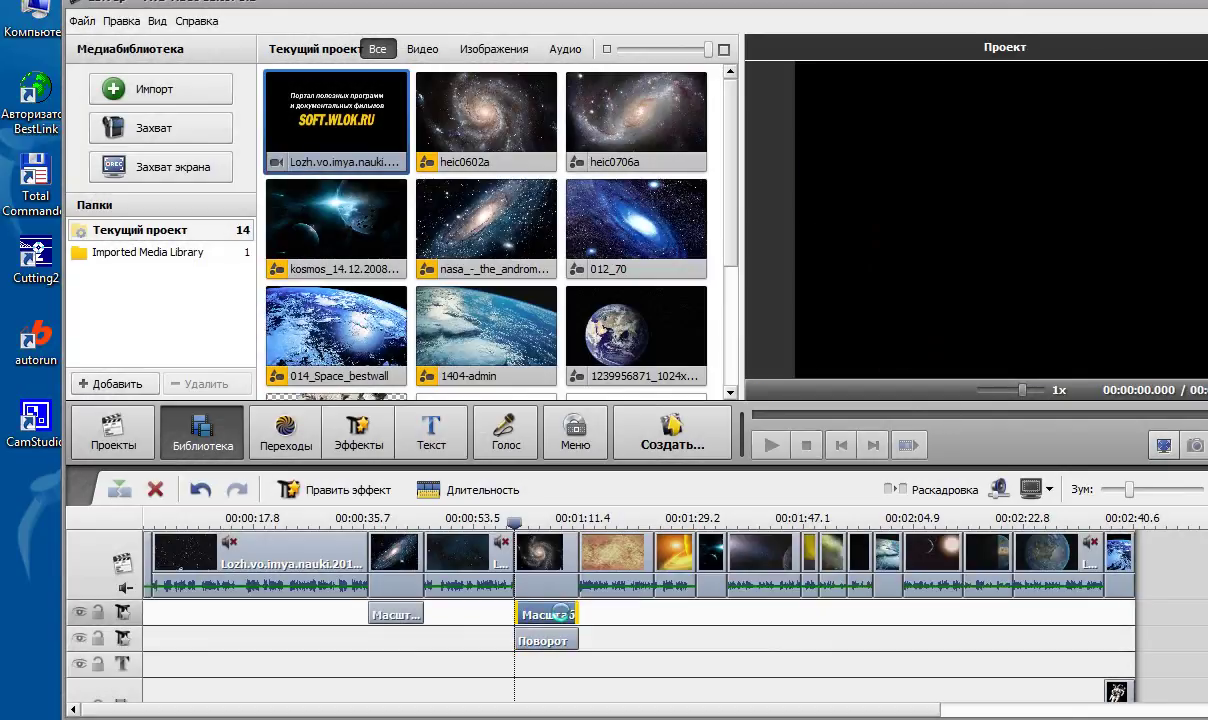
- Bring the fade-in and fade-out markers of the spiral galaxy's Масштаб effect together near its middle, at about 5 s
{"action": "double_click", "coordinate": [545, 615]}
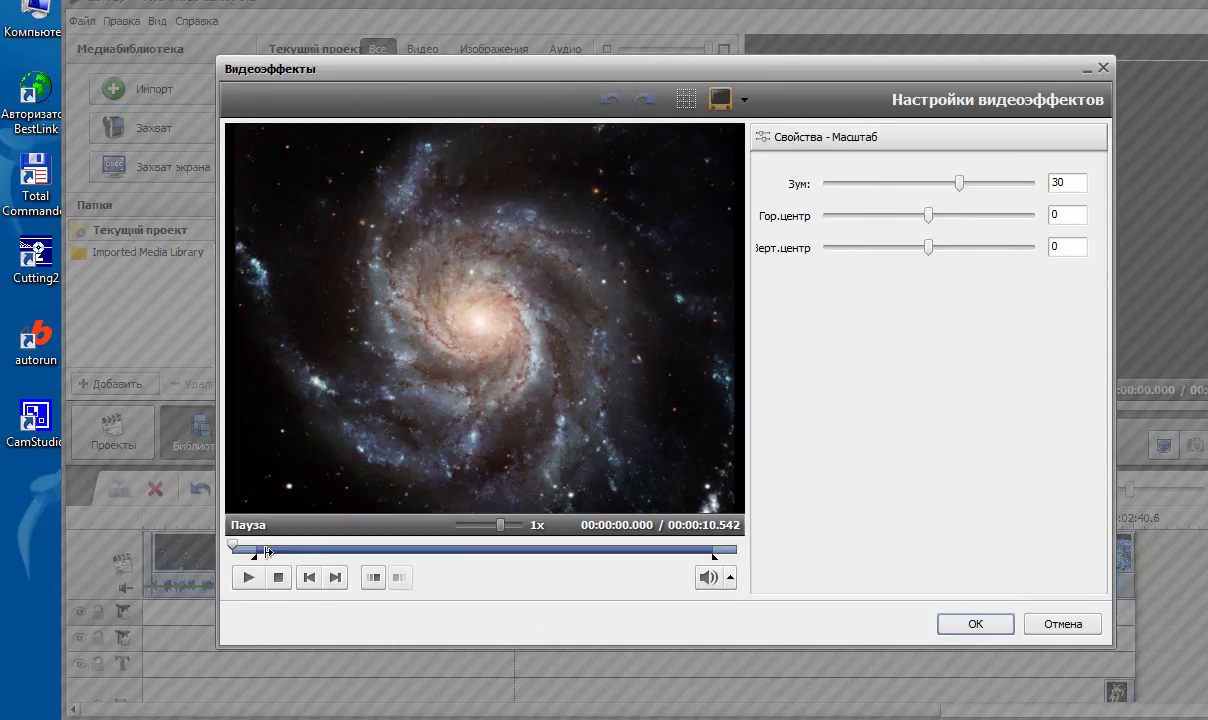
{"action": "left_click", "coordinate": [256, 549]}
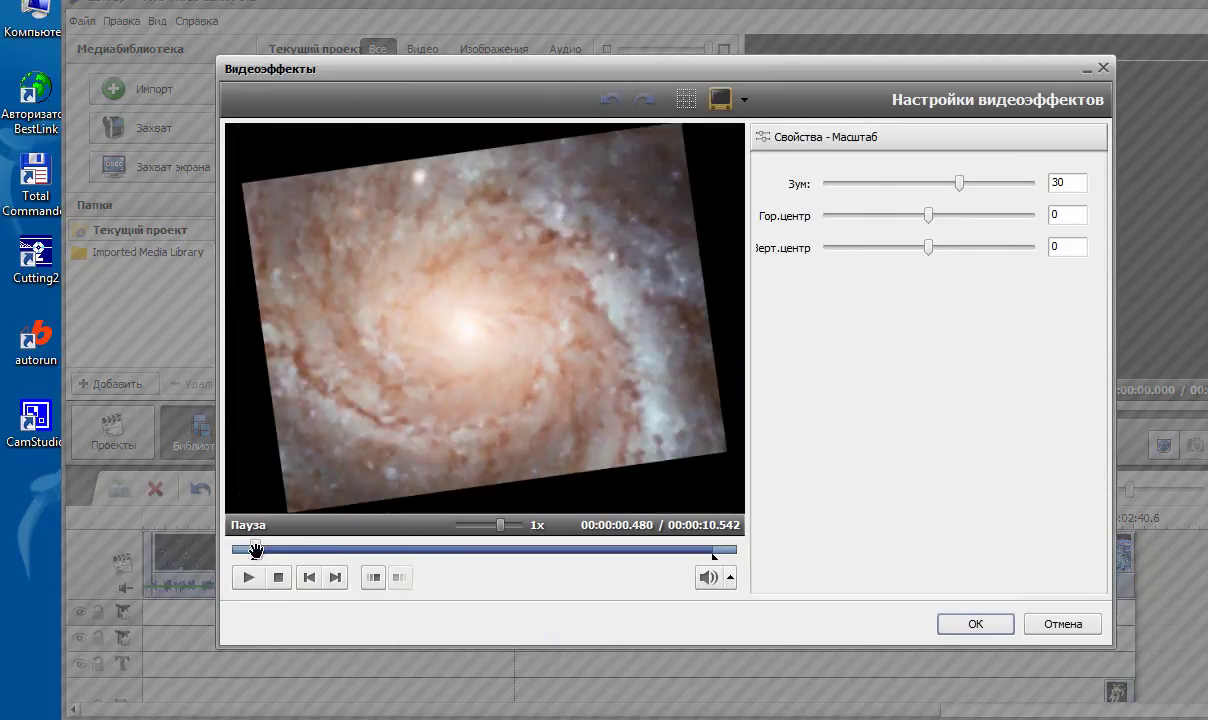
{"action": "left_click_drag", "start_coordinate": [259, 549], "coordinate": [466, 549]}
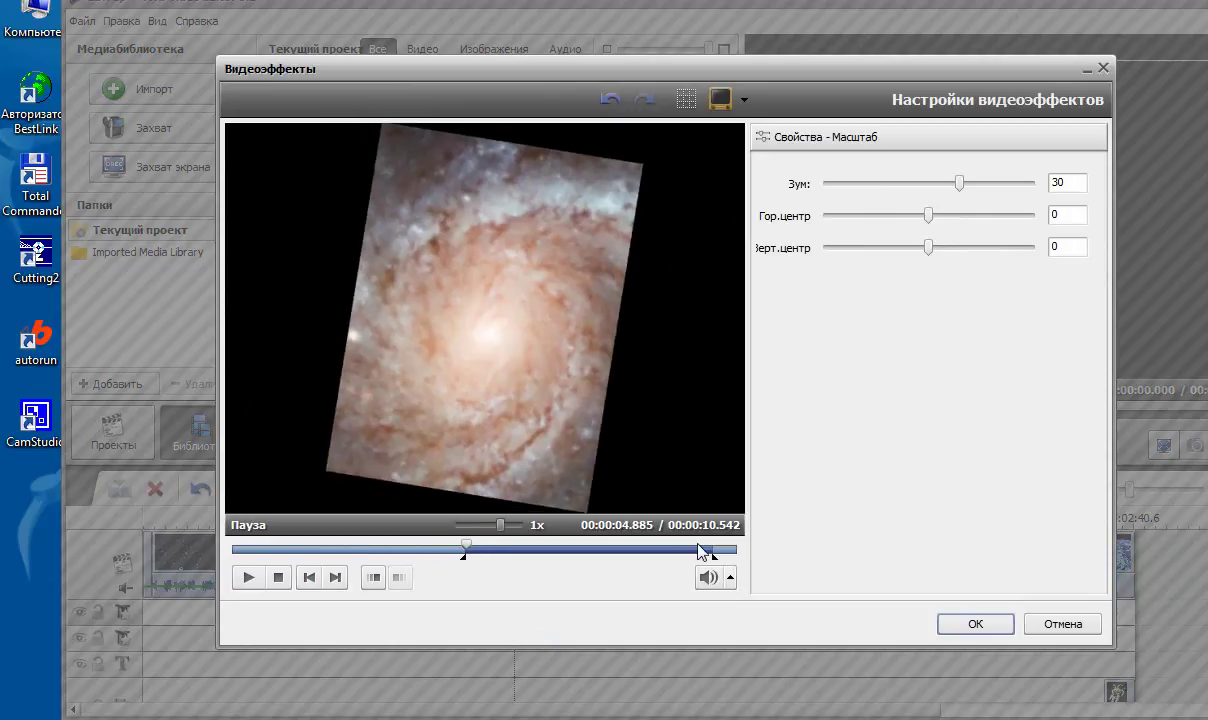
{"action": "left_click_drag", "start_coordinate": [709, 549], "coordinate": [477, 550]}
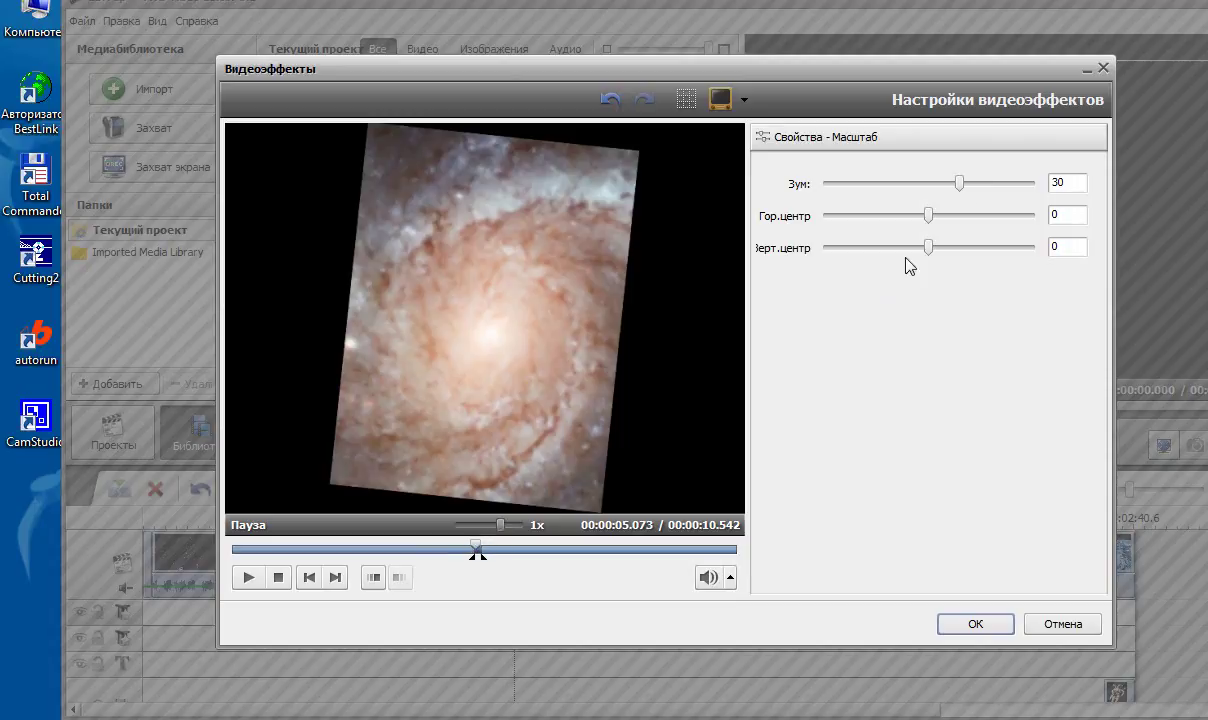
- Set the spiral galaxy effect's Зум to 3, preview it from the start and apply the settings
{"action": "left_click_drag", "start_coordinate": [959, 184], "coordinate": [935, 188]}
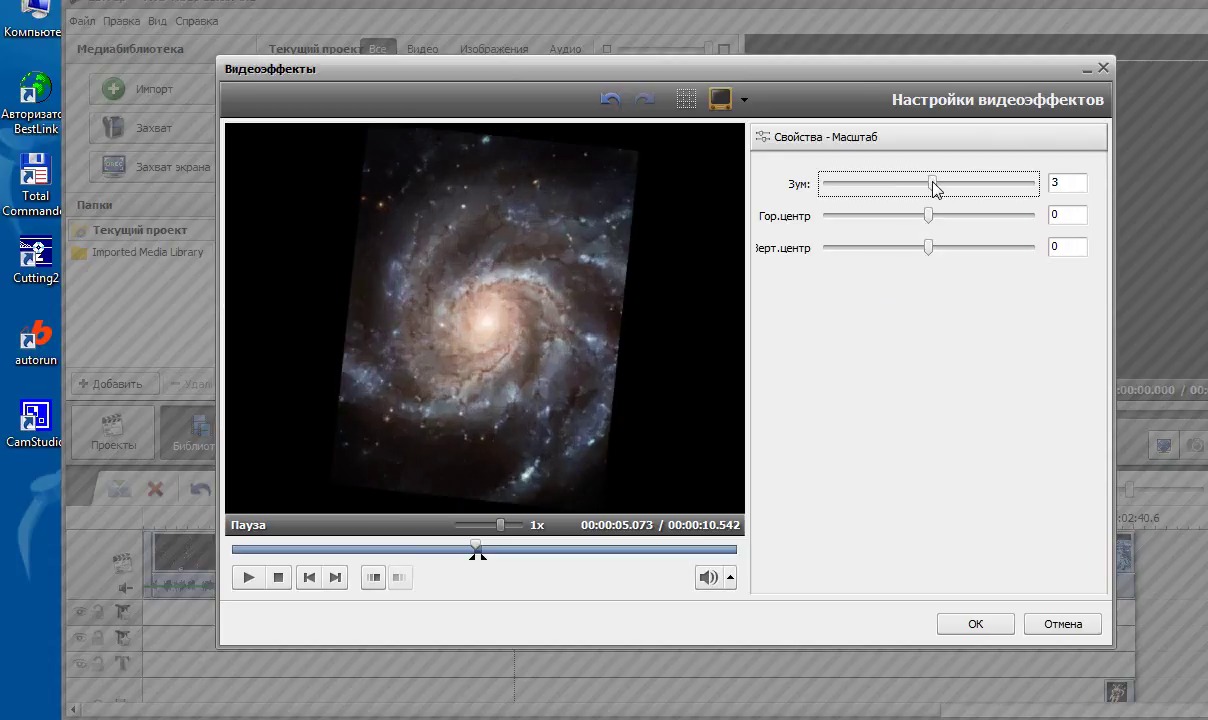
{"action": "left_click_drag", "start_coordinate": [476, 548], "coordinate": [233, 548]}
{"action": "left_click", "coordinate": [247, 578]}
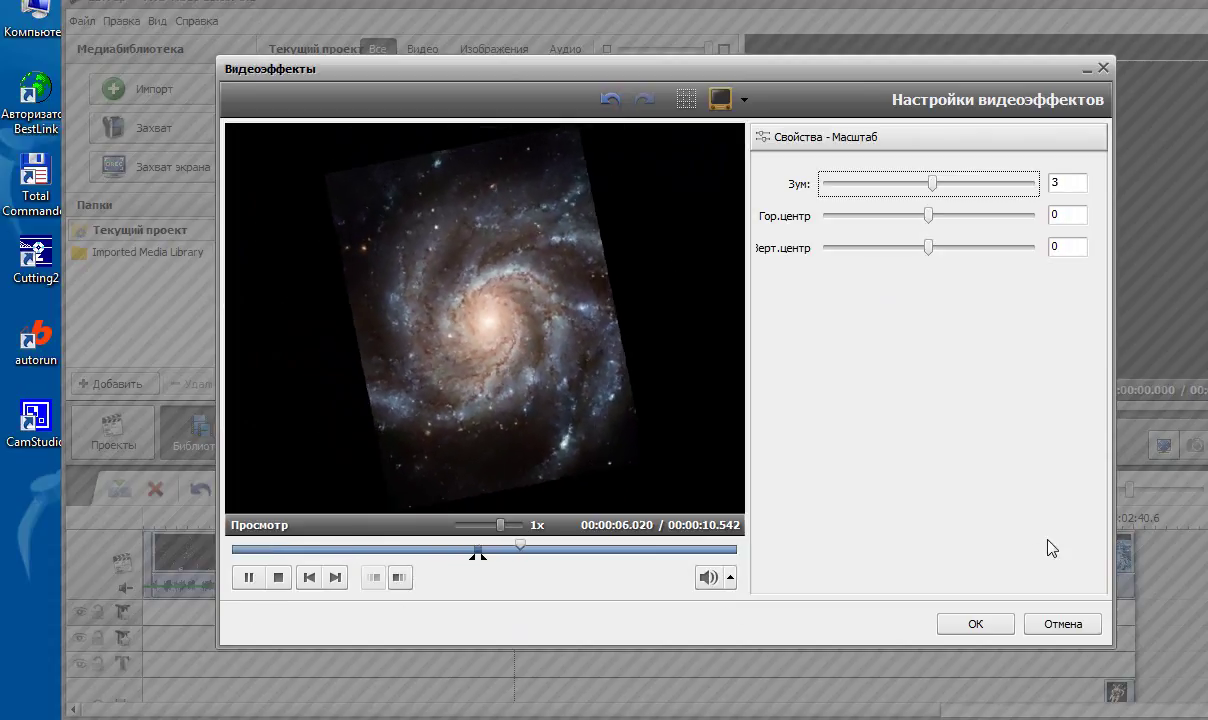
{"action": "left_click", "coordinate": [1003, 623]}
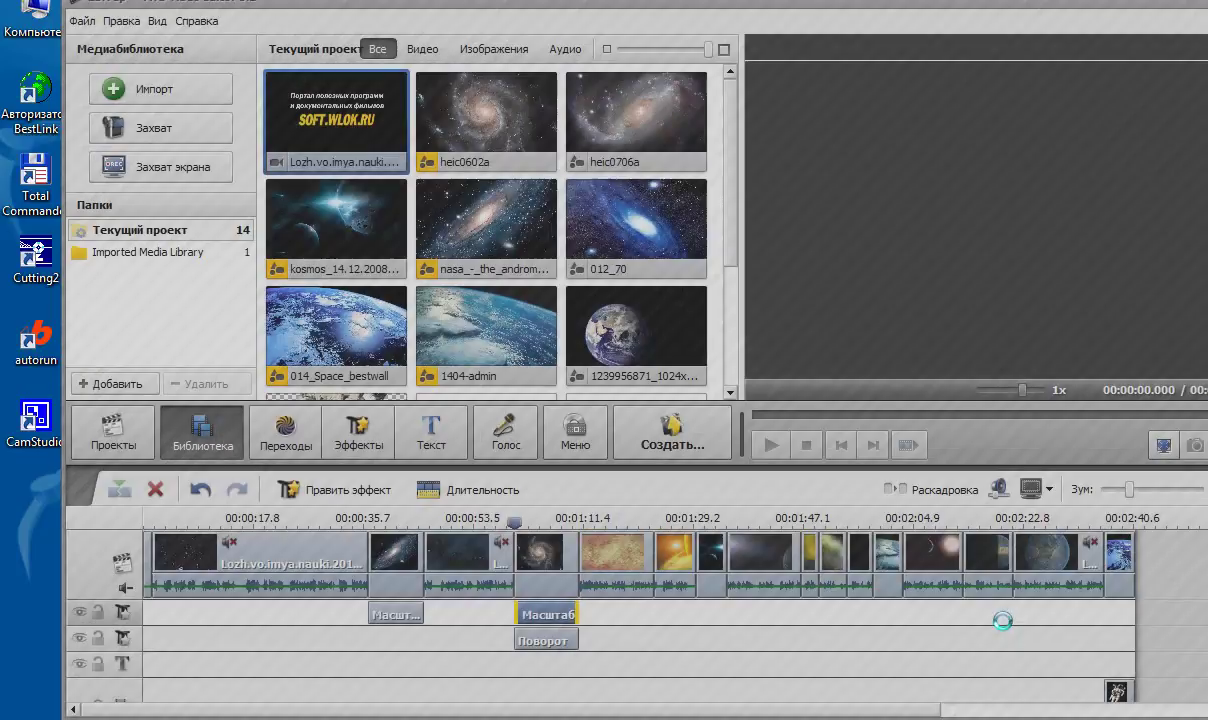
- Play the spiral galaxy image in the project to review the combined Масштаб and Поворот effects
{"action": "left_click", "coordinate": [769, 446]}
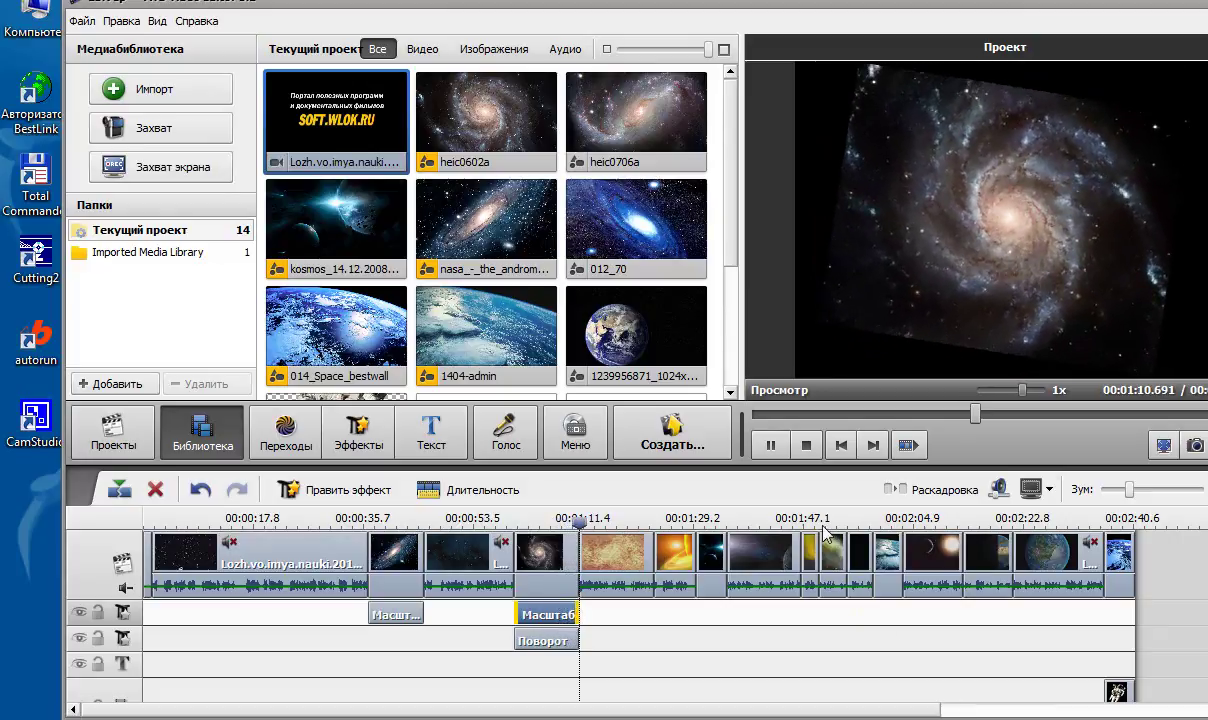
{"action": "left_click", "coordinate": [770, 446]}
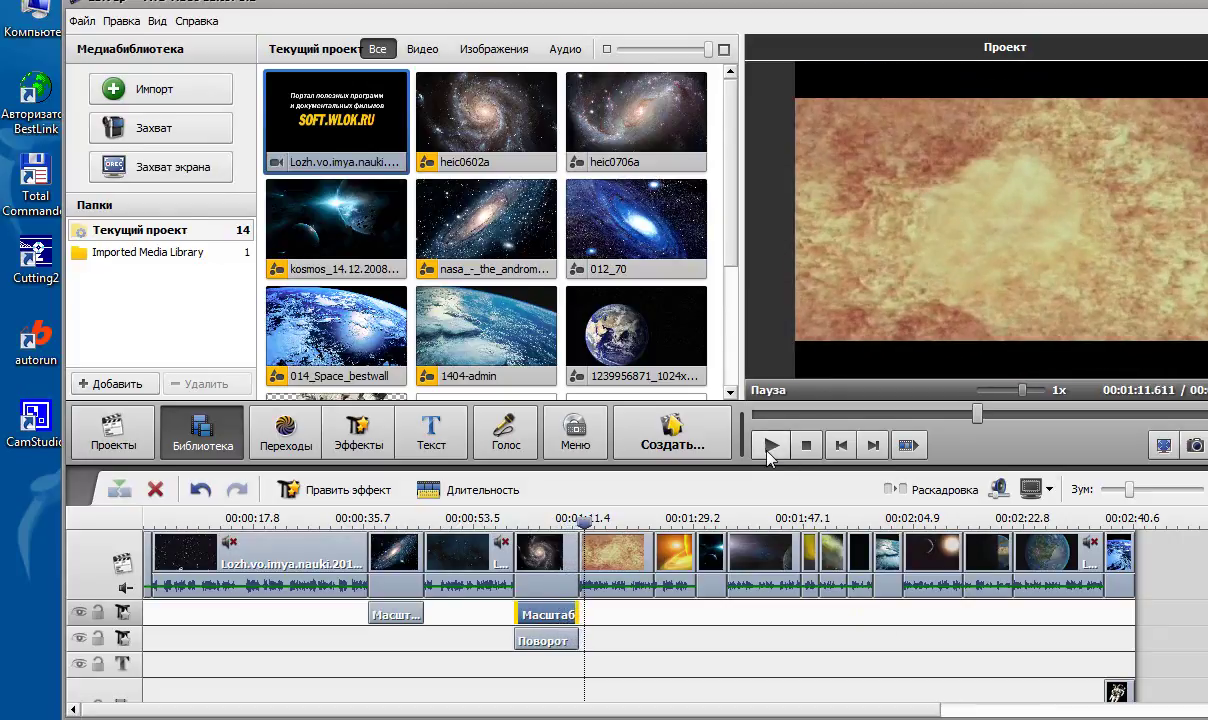
- Delete the Поворот and Масштаб effects from under the spiral galaxy image on the timeline
{"action": "left_click", "coordinate": [540, 640]}
{"action": "key", "text": "Delete"}
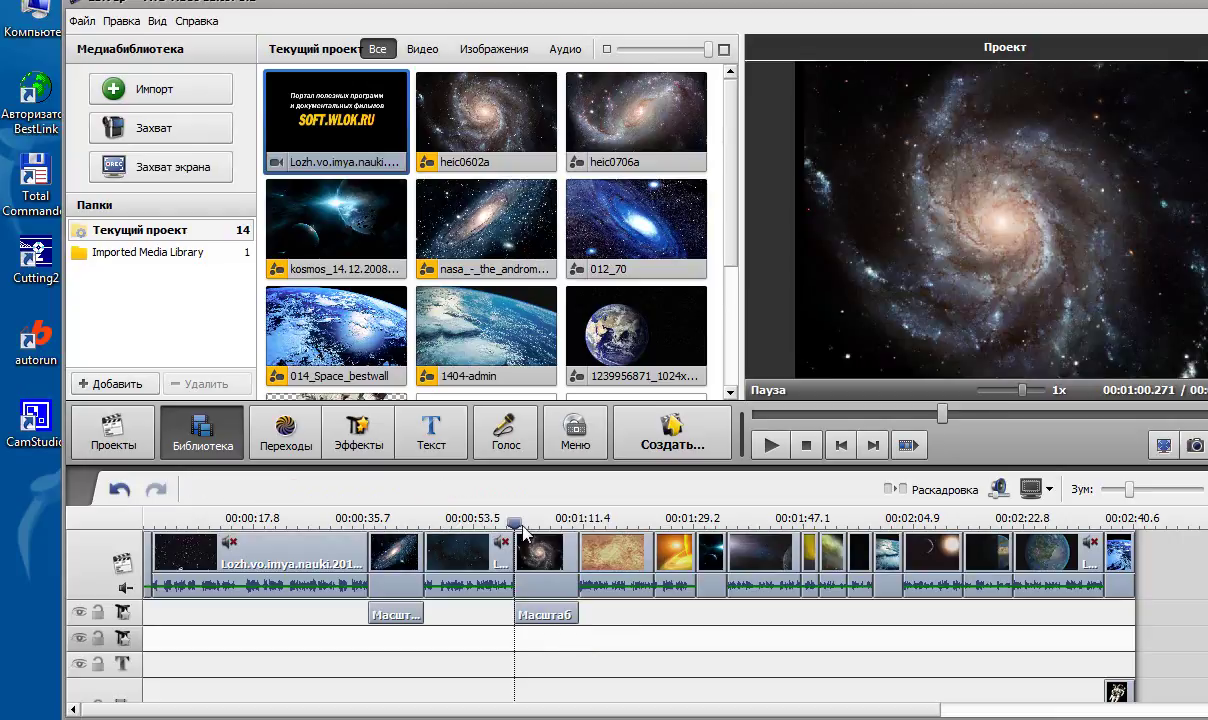
{"action": "mouse_move", "coordinate": [520, 524]}
{"action": "left_mouse_down"}
{"action": "mouse_move", "coordinate": [574, 524]}
{"action": "mouse_move", "coordinate": [527, 533]}
{"action": "left_mouse_up"}
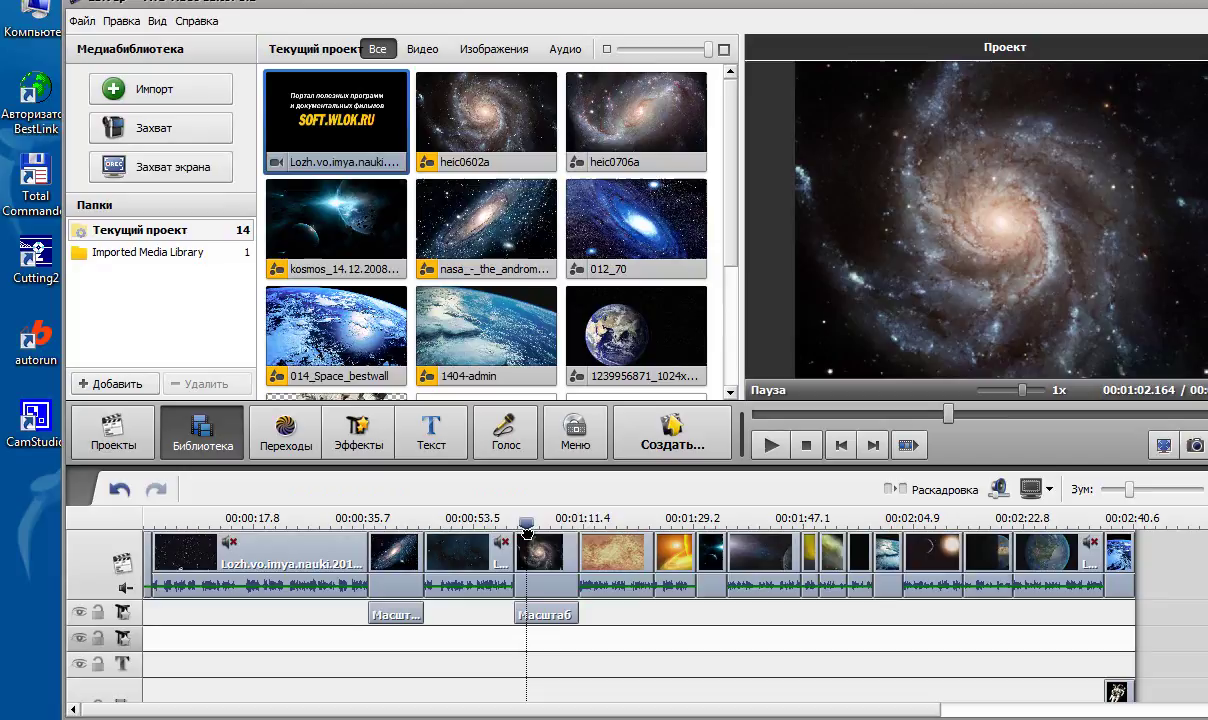
{"action": "left_click", "coordinate": [553, 612]}
{"action": "key", "text": "Delete"}
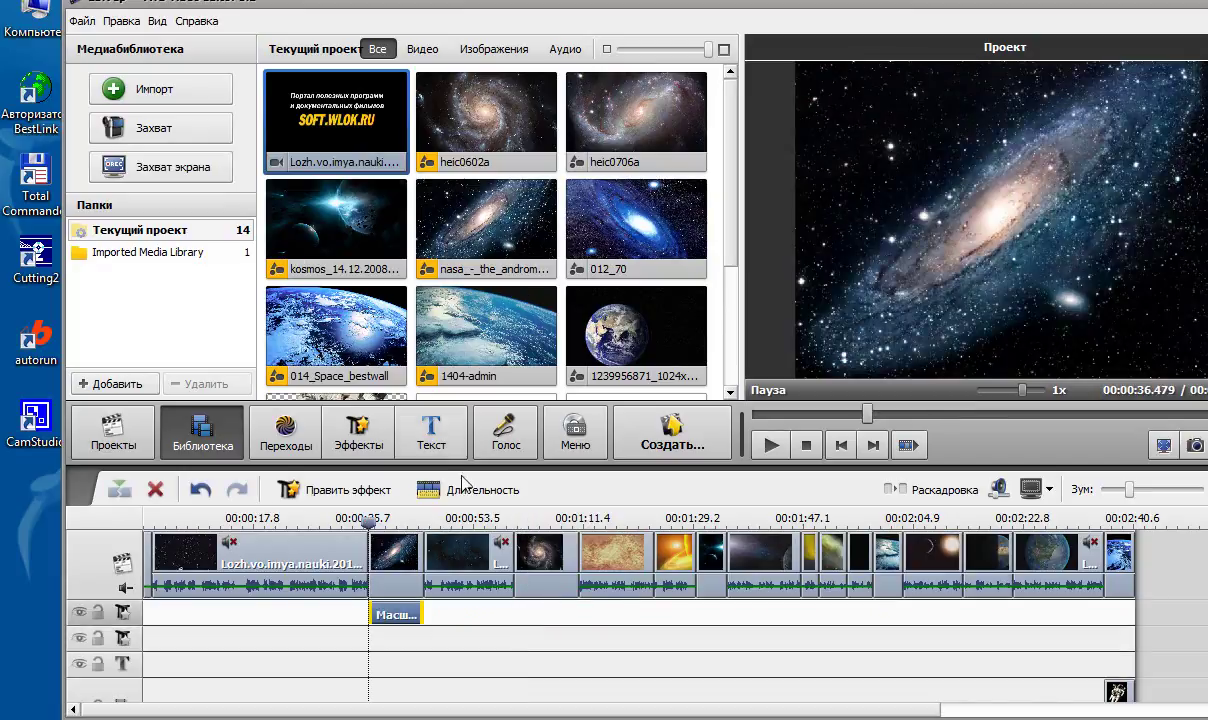
- Add Эффект Кена Бернса under the spiral galaxy image and shorten it to the image's length
{"action": "left_click", "coordinate": [326, 442]}
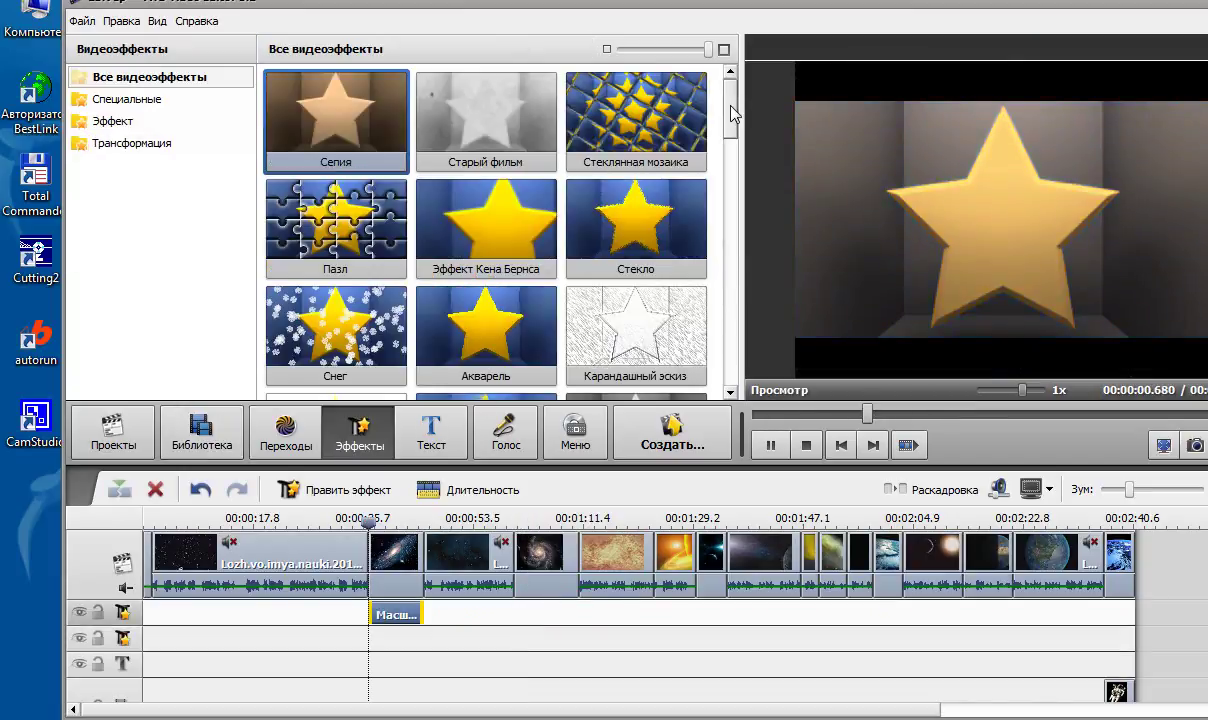
{"action": "scroll", "coordinate": [735, 113], "scroll_direction": "down", "scroll_amount": 2}
{"action": "left_click_drag", "start_coordinate": [485, 150], "coordinate": [525, 618]}
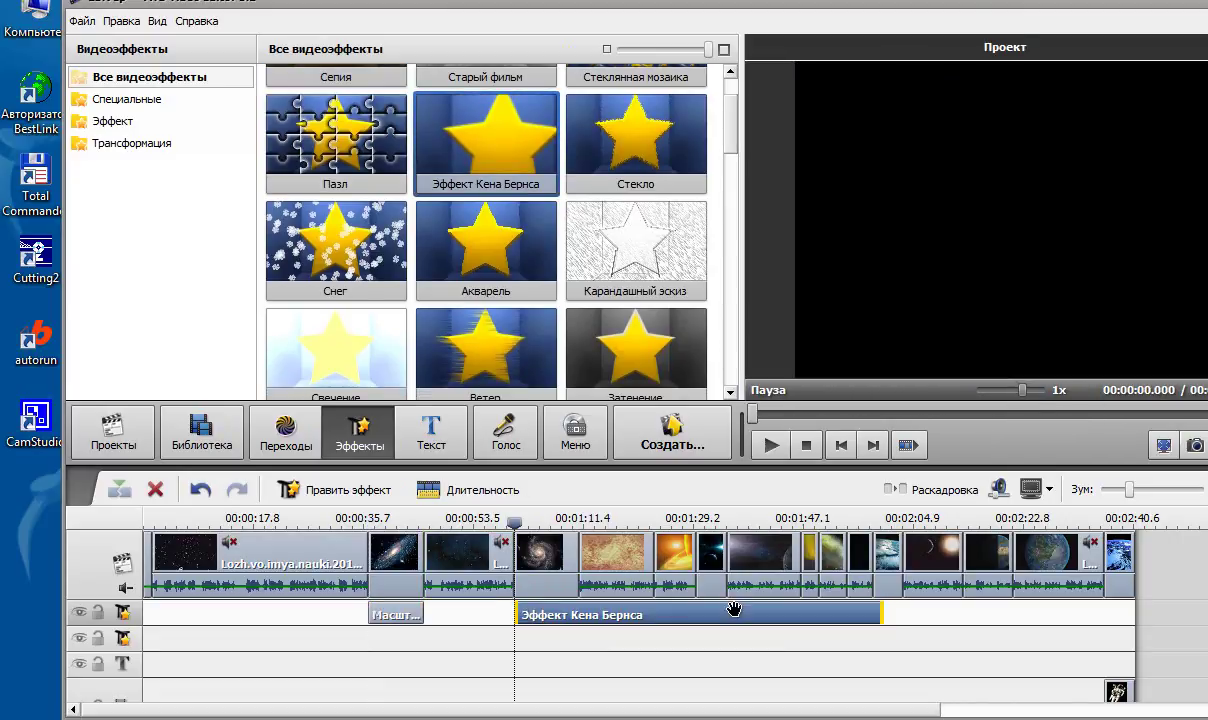
{"action": "left_click_drag", "start_coordinate": [884, 612], "coordinate": [577, 612]}
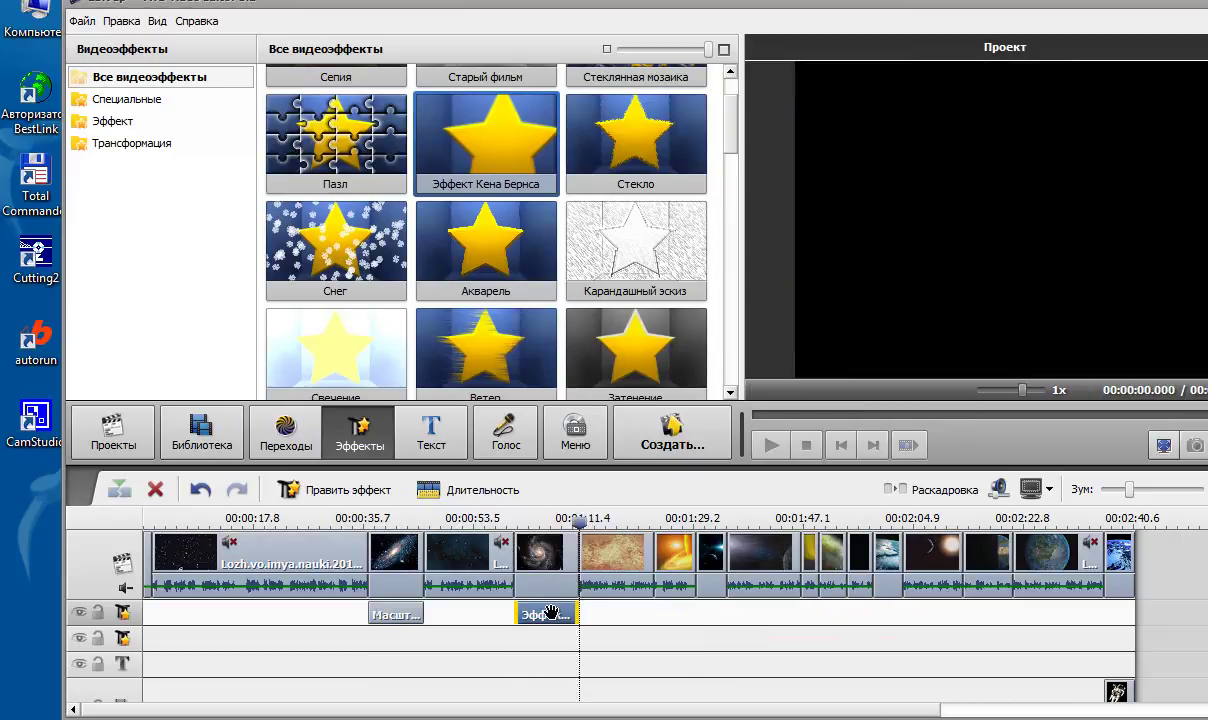
- In the Эффект Кена Бернса settings, bring the fade-in and fade-out markers together at about 5 s and preview from the start
{"action": "double_click", "coordinate": [551, 612]}
{"action": "left_click_drag", "start_coordinate": [230, 547], "coordinate": [474, 547]}
{"action": "left_click_drag", "start_coordinate": [709, 548], "coordinate": [232, 544]}
{"action": "left_click", "coordinate": [249, 578]}
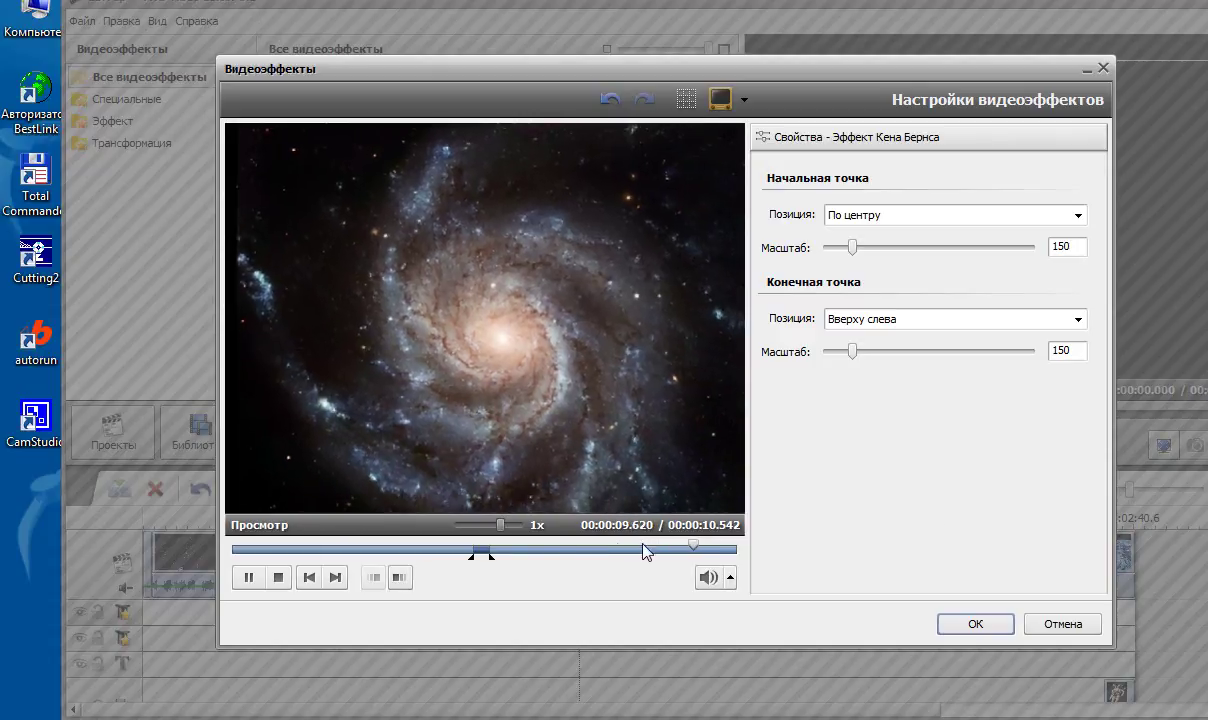
{"action": "left_click_drag", "start_coordinate": [487, 551], "coordinate": [232, 567]}
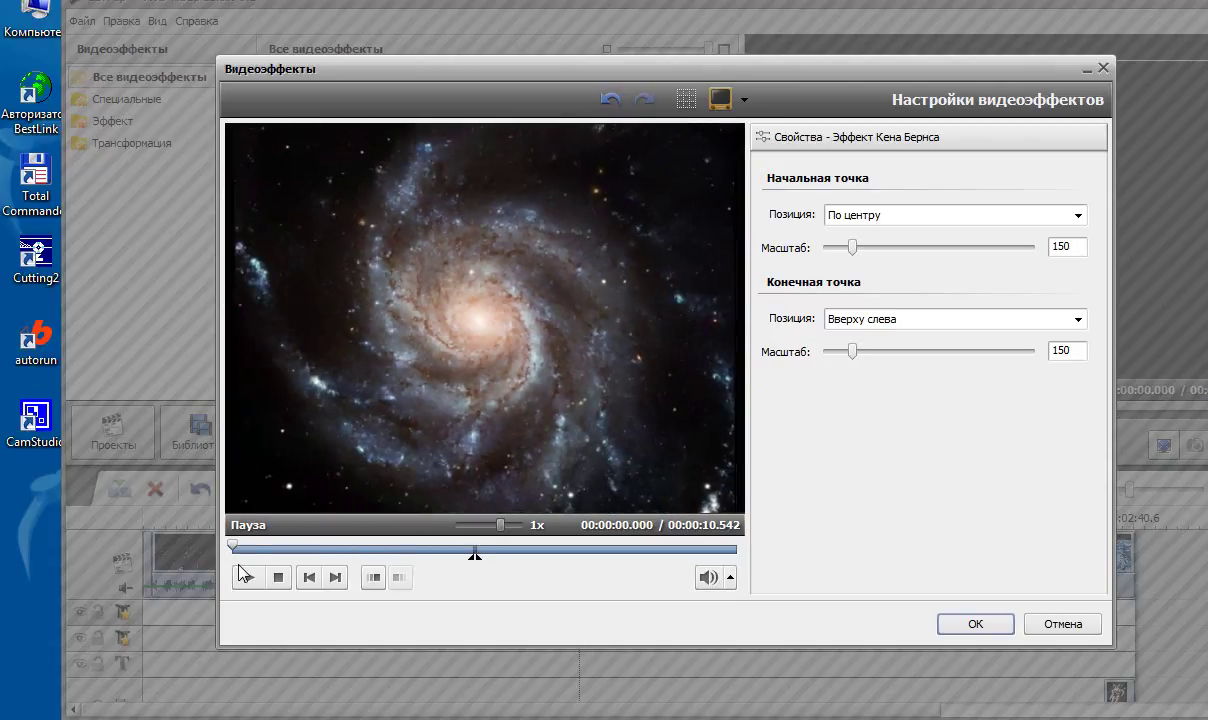
{"action": "left_click", "coordinate": [248, 578]}
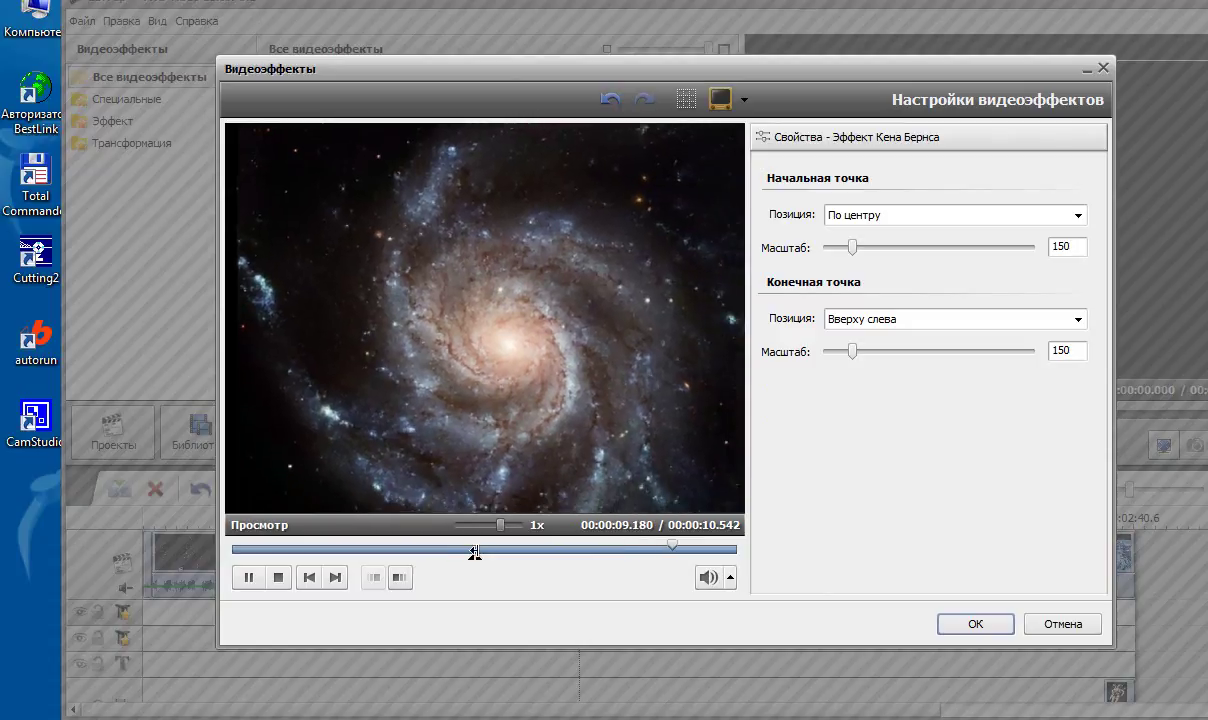
- Spread the effect's fade markers apart, with fade-in ending at about 2.5 s and fade-out starting at about 7 s
{"action": "left_click_drag", "start_coordinate": [475, 552], "coordinate": [625, 552]}
{"action": "left_click_drag", "start_coordinate": [472, 552], "coordinate": [228, 547]}
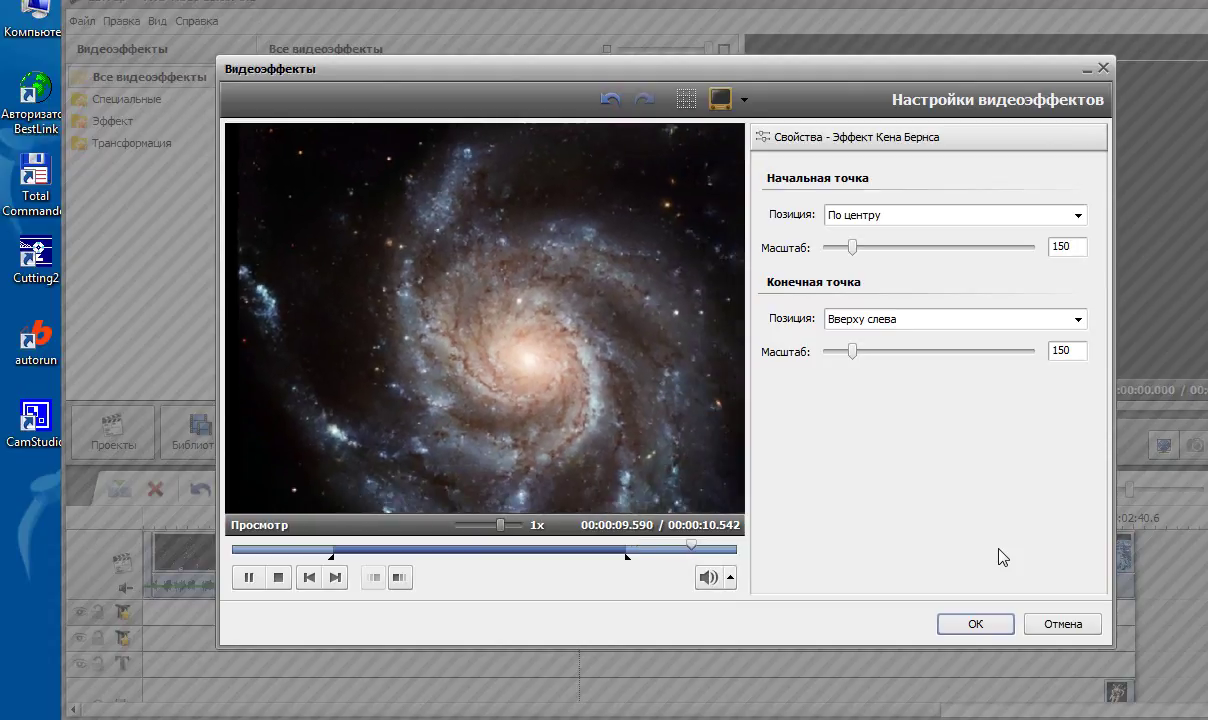
{"action": "left_click_drag", "start_coordinate": [338, 551], "coordinate": [356, 551]}
{"action": "left_click_drag", "start_coordinate": [623, 553], "coordinate": [603, 550]}
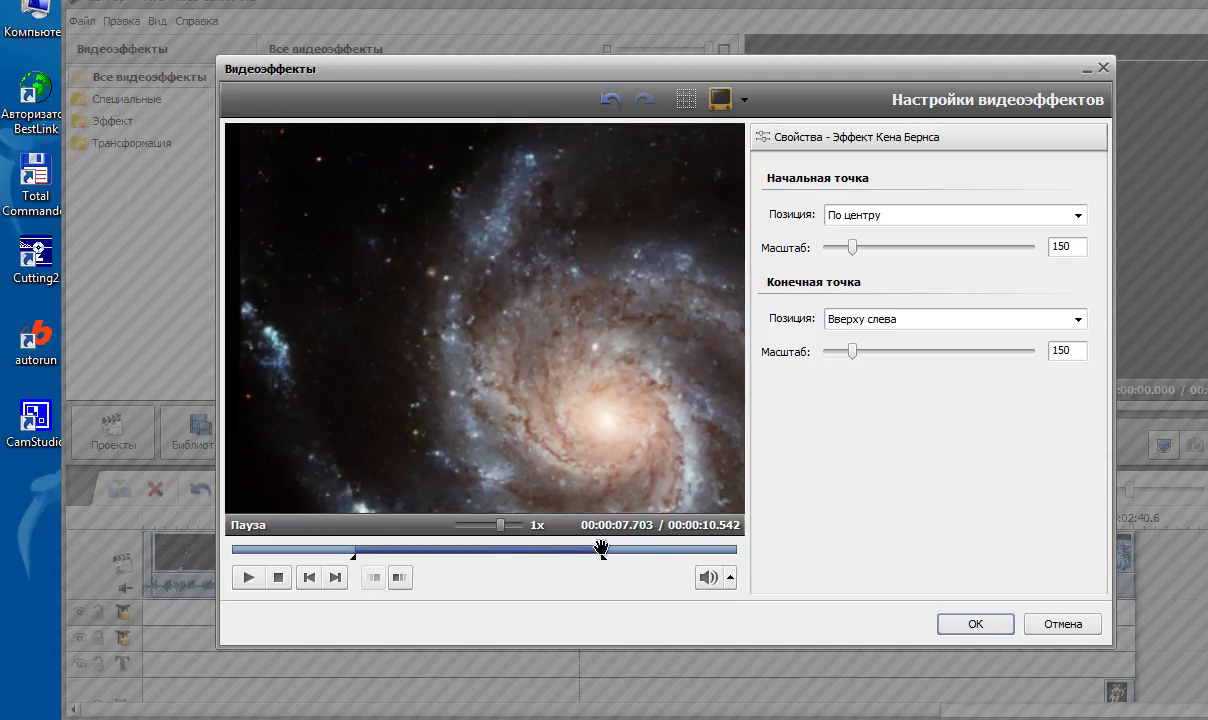
{"action": "left_click_drag", "start_coordinate": [593, 543], "coordinate": [544, 547]}
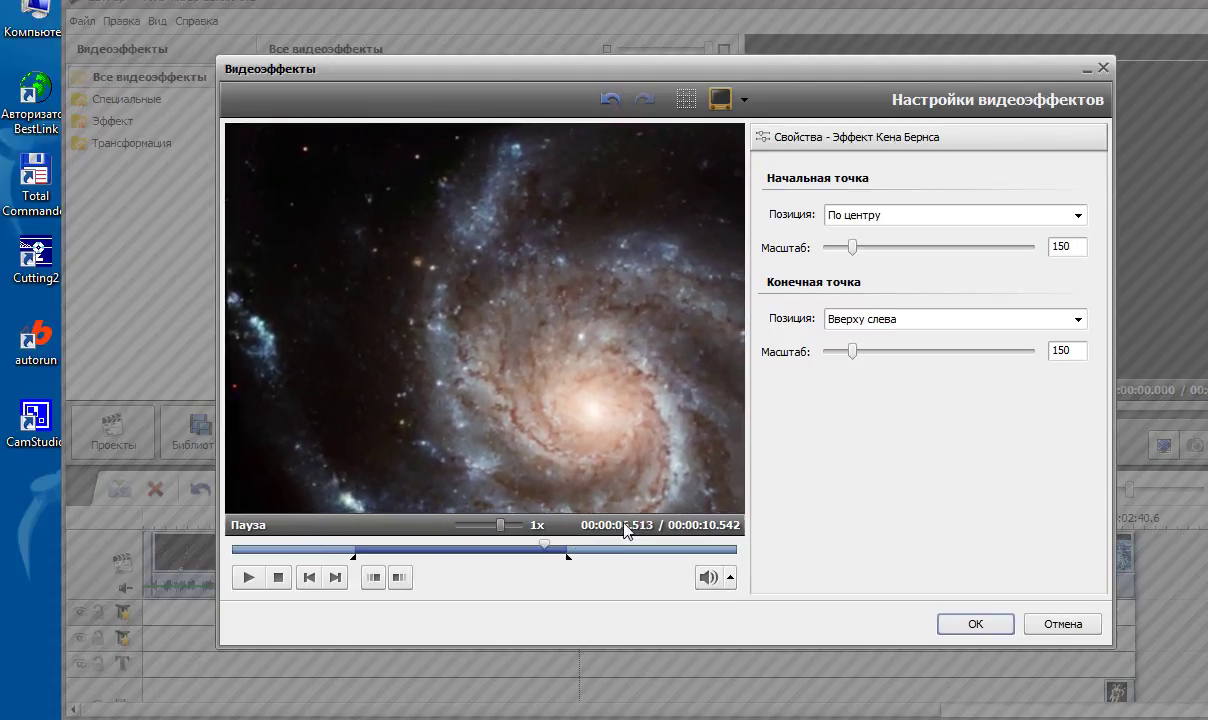
- Set the Конечная точка position to По центру and its Масштаб to 153
{"action": "left_click", "coordinate": [1078, 319]}
{"action": "left_click", "coordinate": [906, 345]}
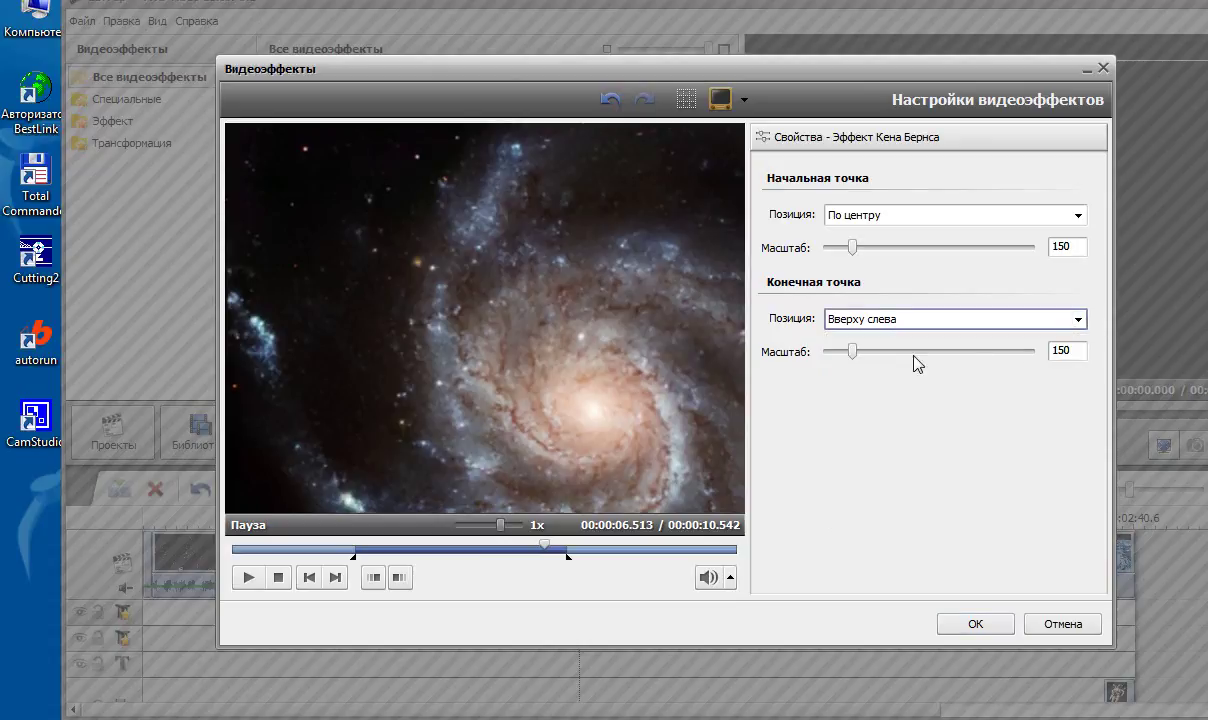
{"action": "mouse_move", "coordinate": [853, 358]}
{"action": "left_mouse_down"}
{"action": "mouse_move", "coordinate": [820, 356]}
{"action": "mouse_move", "coordinate": [862, 362]}
{"action": "left_mouse_up"}
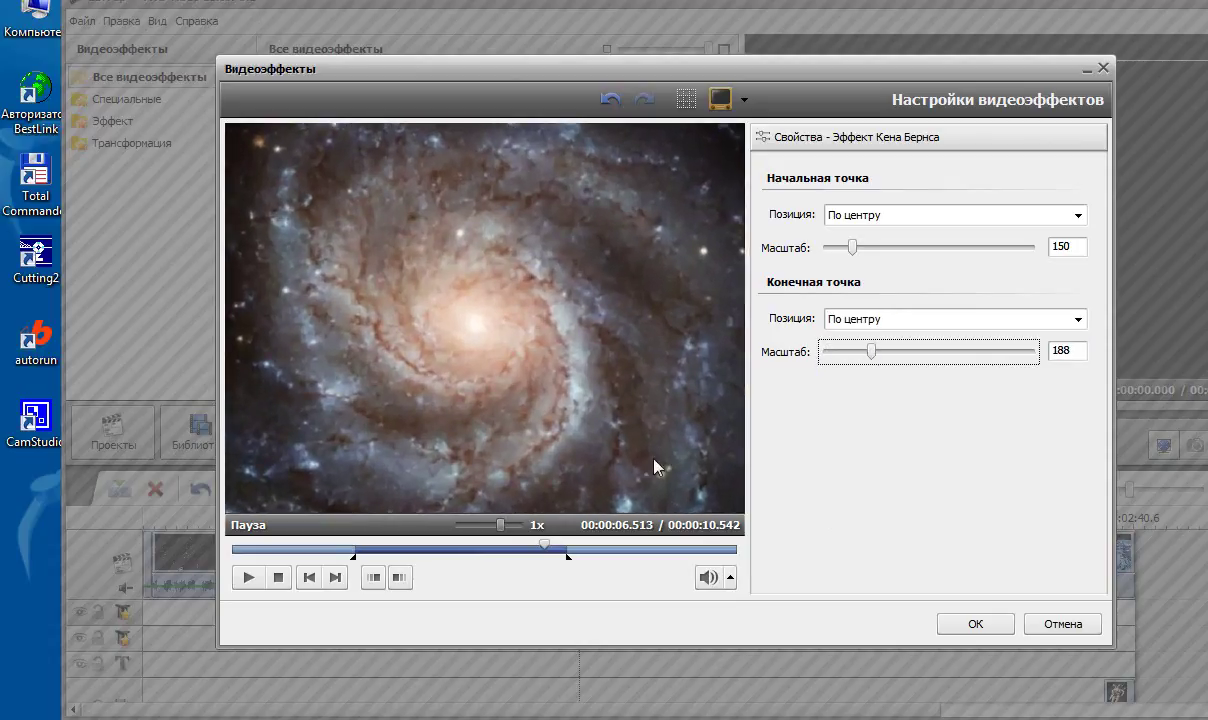
{"action": "left_click_drag", "start_coordinate": [543, 545], "coordinate": [566, 545]}
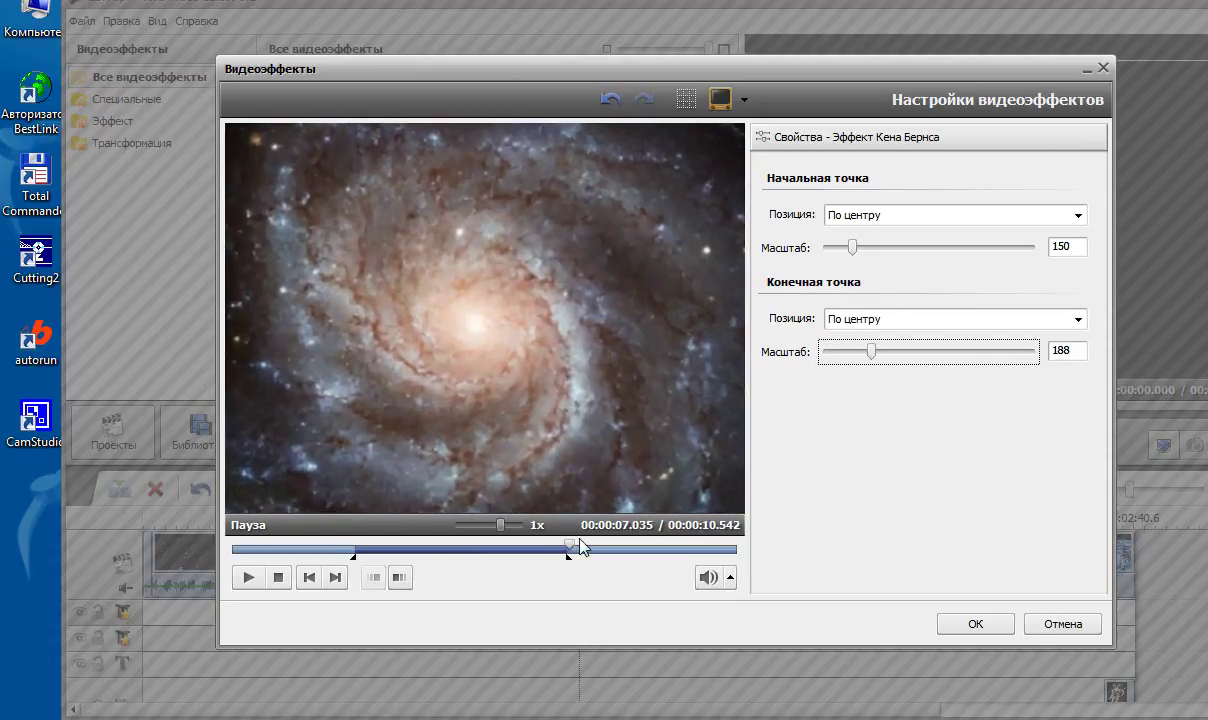
{"action": "left_click_drag", "start_coordinate": [870, 360], "coordinate": [855, 360]}
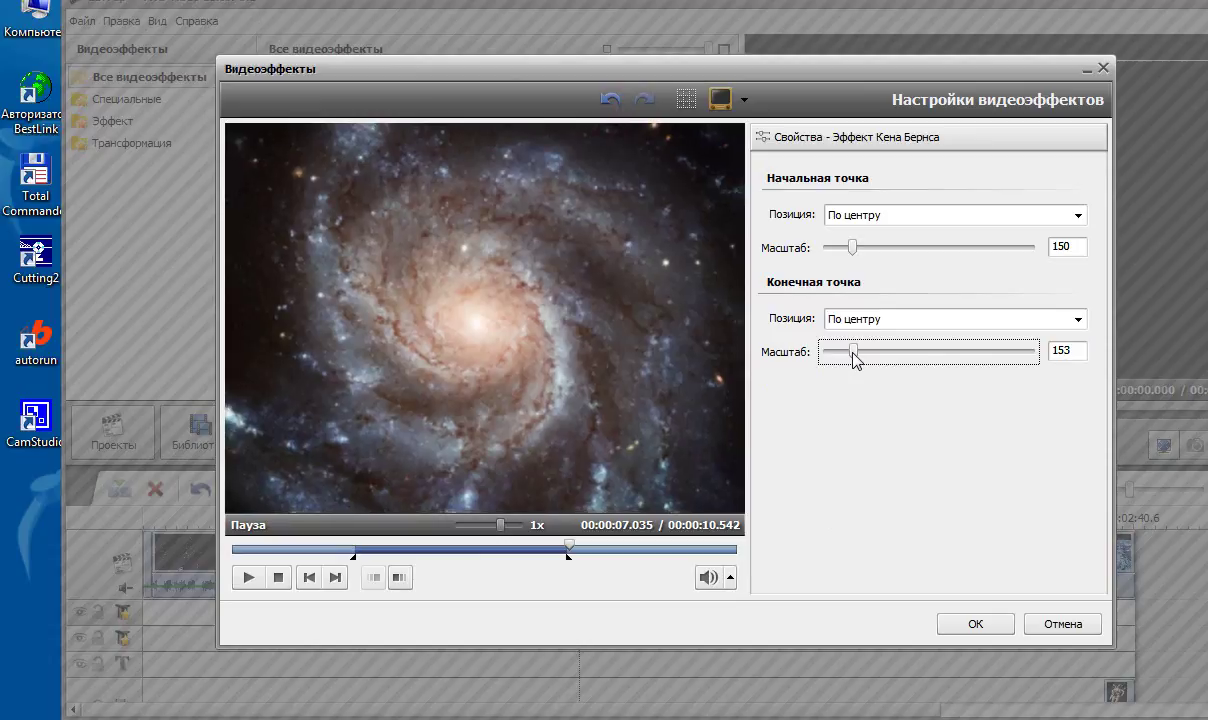
- Set the Масштаб of the Начальная точка to 159 and of the Конечная точка to 147
{"action": "left_click_drag", "start_coordinate": [462, 547], "coordinate": [225, 549]}
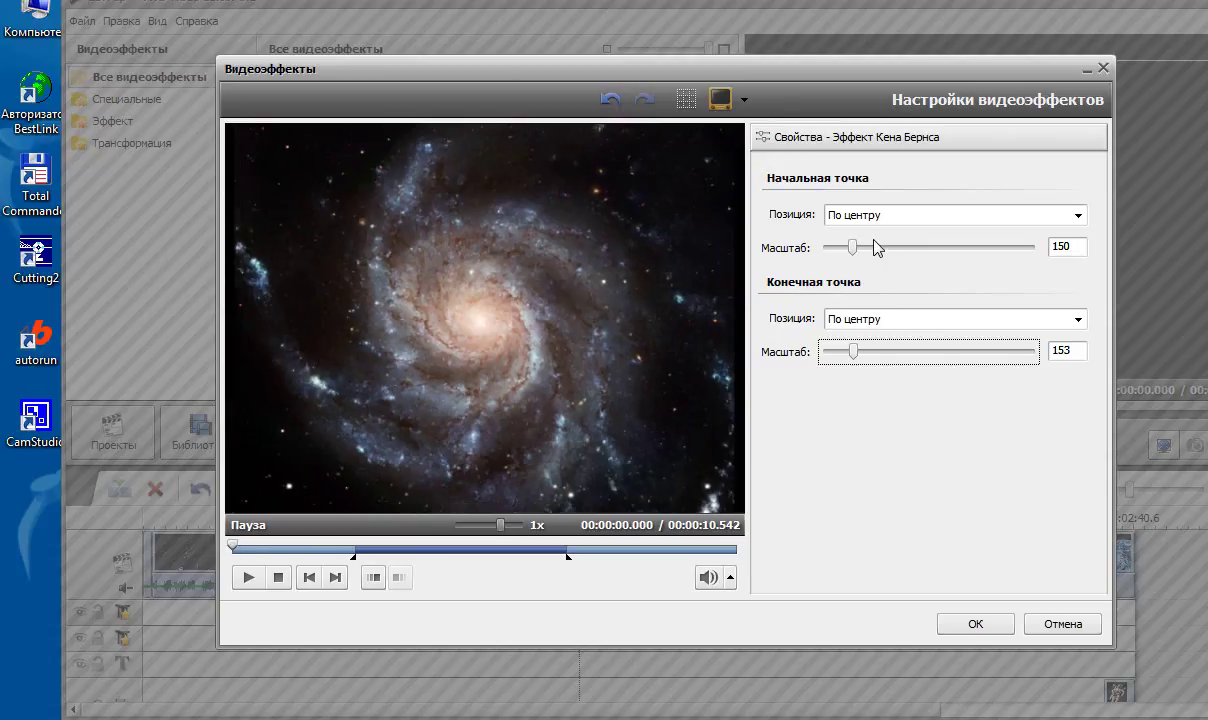
{"action": "left_click_drag", "start_coordinate": [853, 248], "coordinate": [846, 248]}
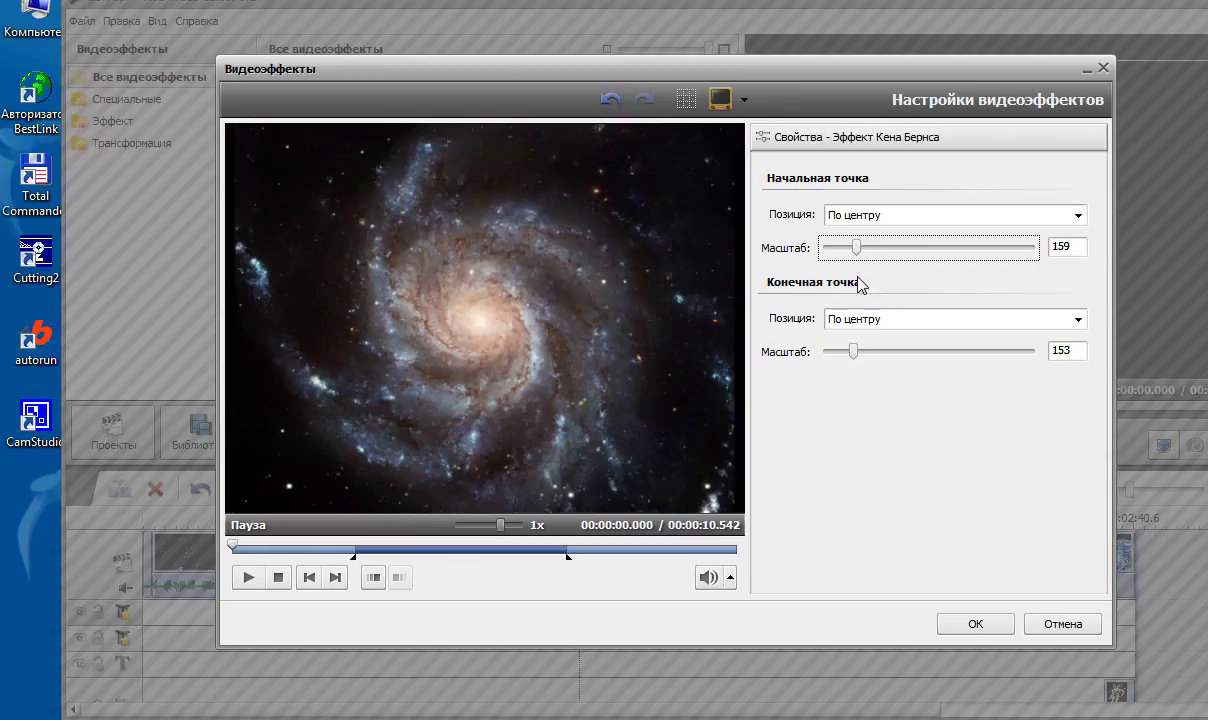
{"action": "left_click_drag", "start_coordinate": [852, 345], "coordinate": [849, 345]}
- Apply the Эффект Кена Бернса settings and play the spiral galaxy image in the project to review the motion
{"action": "left_click_drag", "start_coordinate": [234, 546], "coordinate": [741, 550]}
{"action": "left_click", "coordinate": [962, 628]}
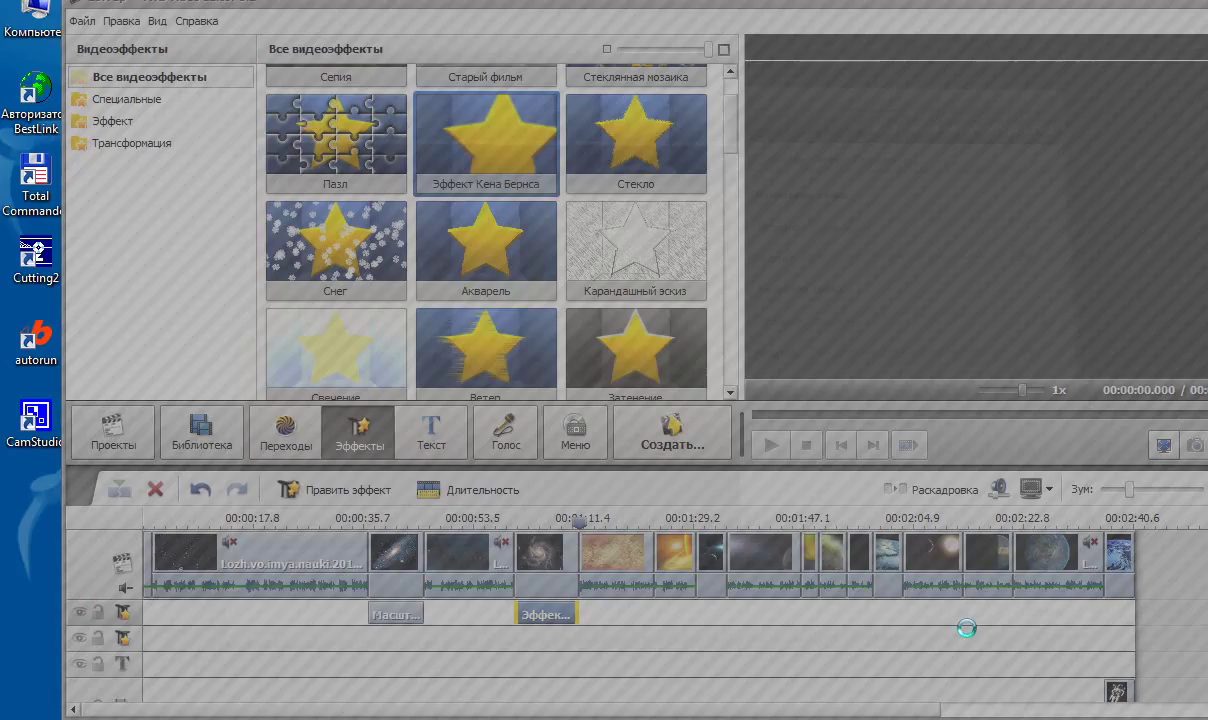
{"action": "left_click_drag", "start_coordinate": [581, 524], "coordinate": [499, 524]}
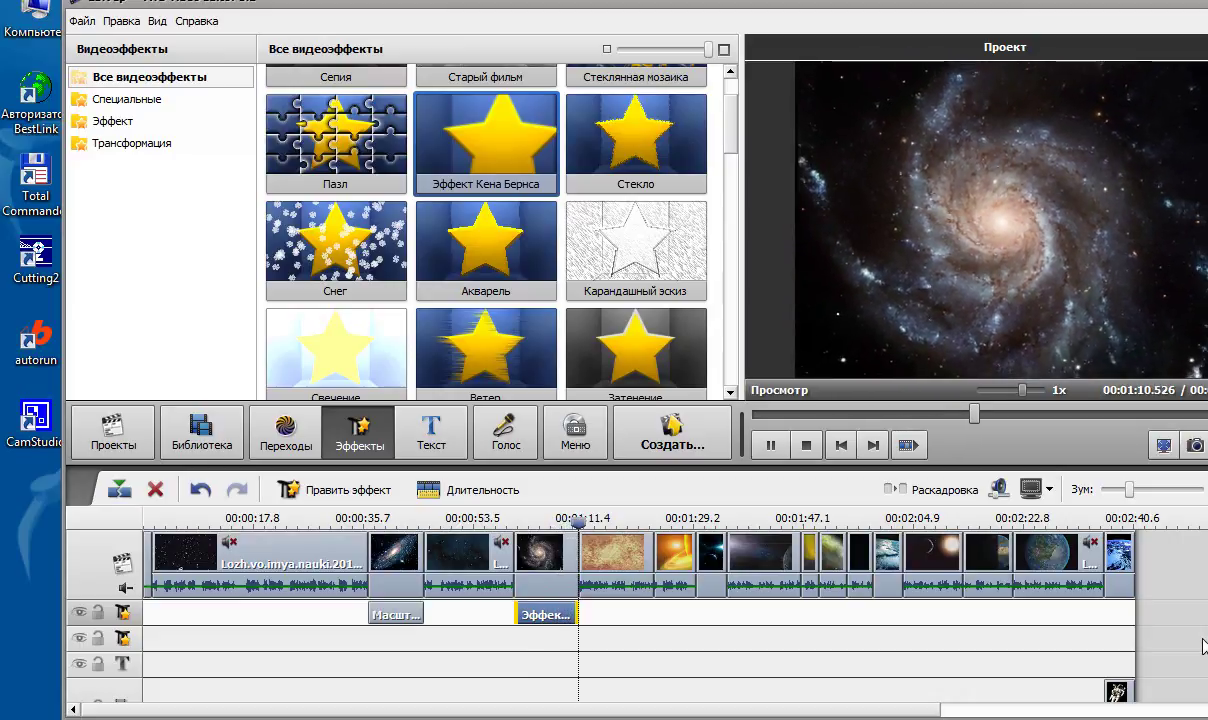
{"action": "left_click", "coordinate": [779, 447]}
{"action": "left_click", "coordinate": [82, 20]}
{"action": "mouse_move", "coordinate": [122, 22]}
{"action": "left_click", "coordinate": [318, 33]}
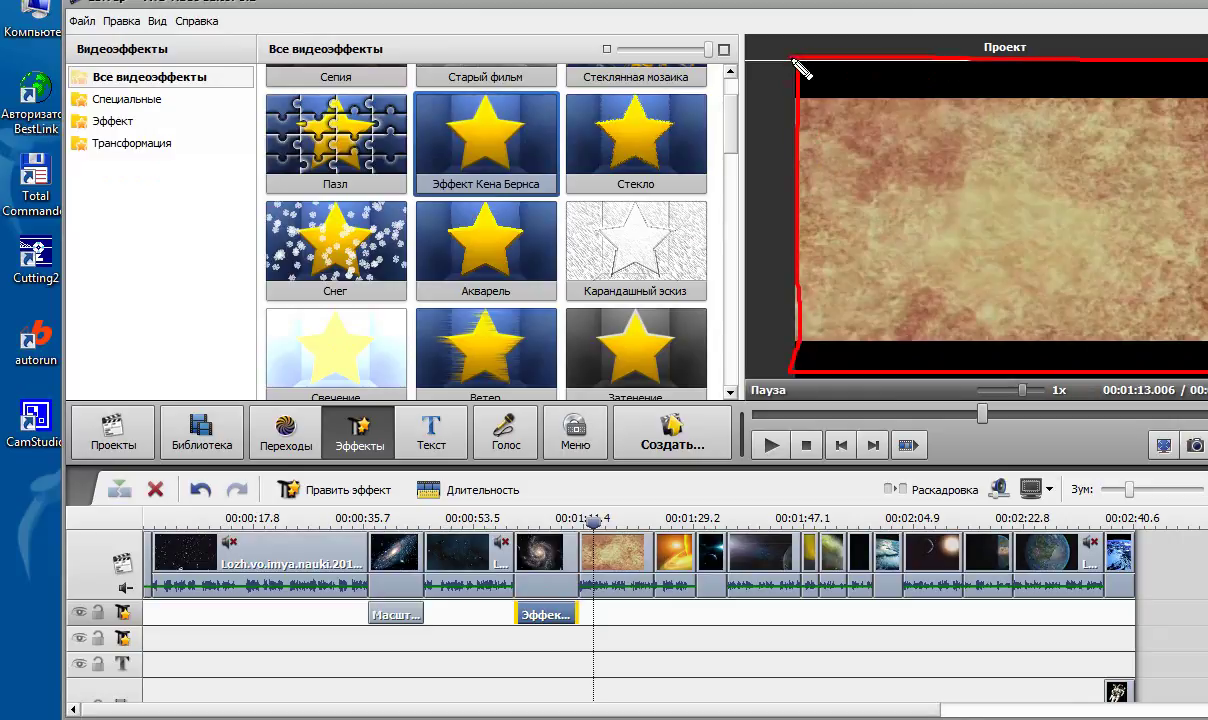
{"action": "left_click_drag", "start_coordinate": [798, 97], "coordinate": [1130, 96]}
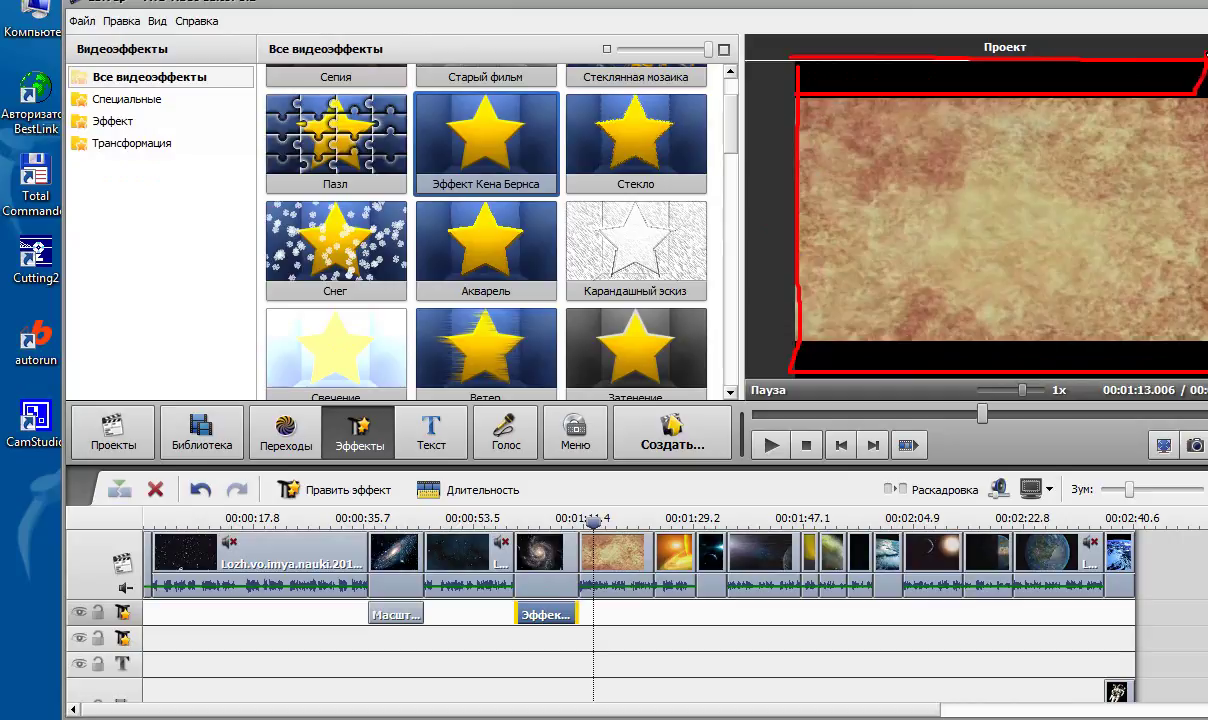
{"action": "left_click_drag", "start_coordinate": [905, 110], "coordinate": [1047, 102]}
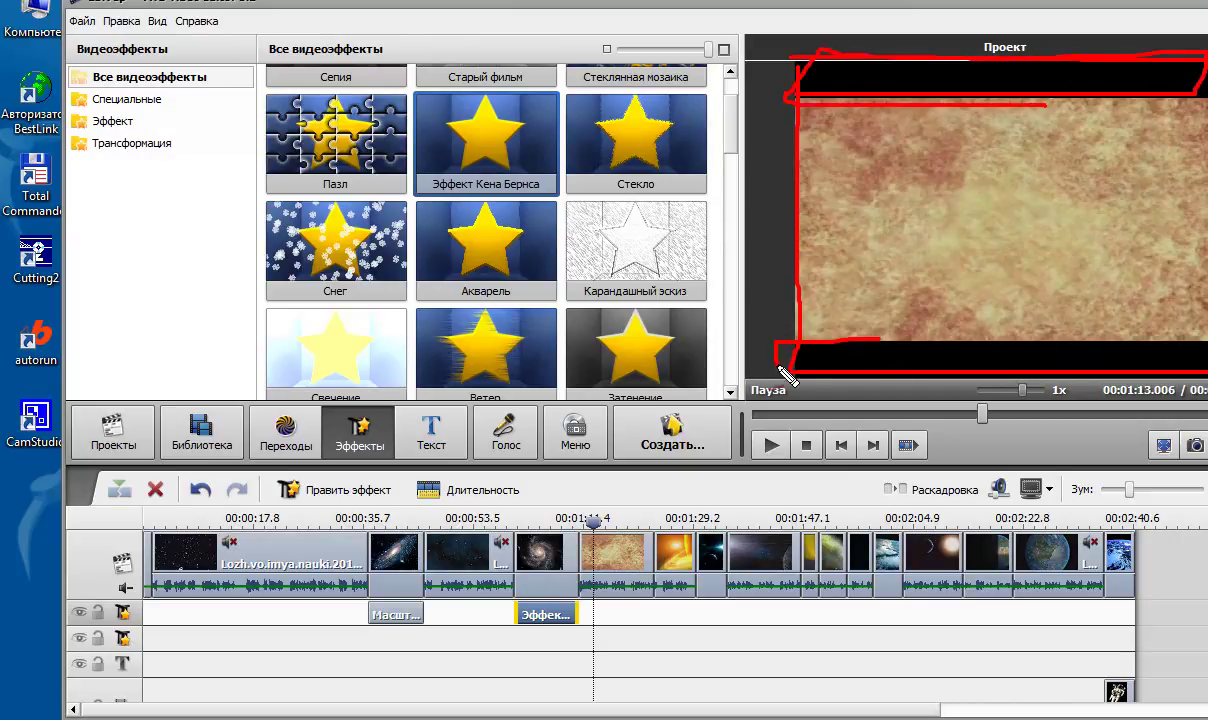
{"action": "left_click_drag", "start_coordinate": [1133, 346], "coordinate": [877, 344]}
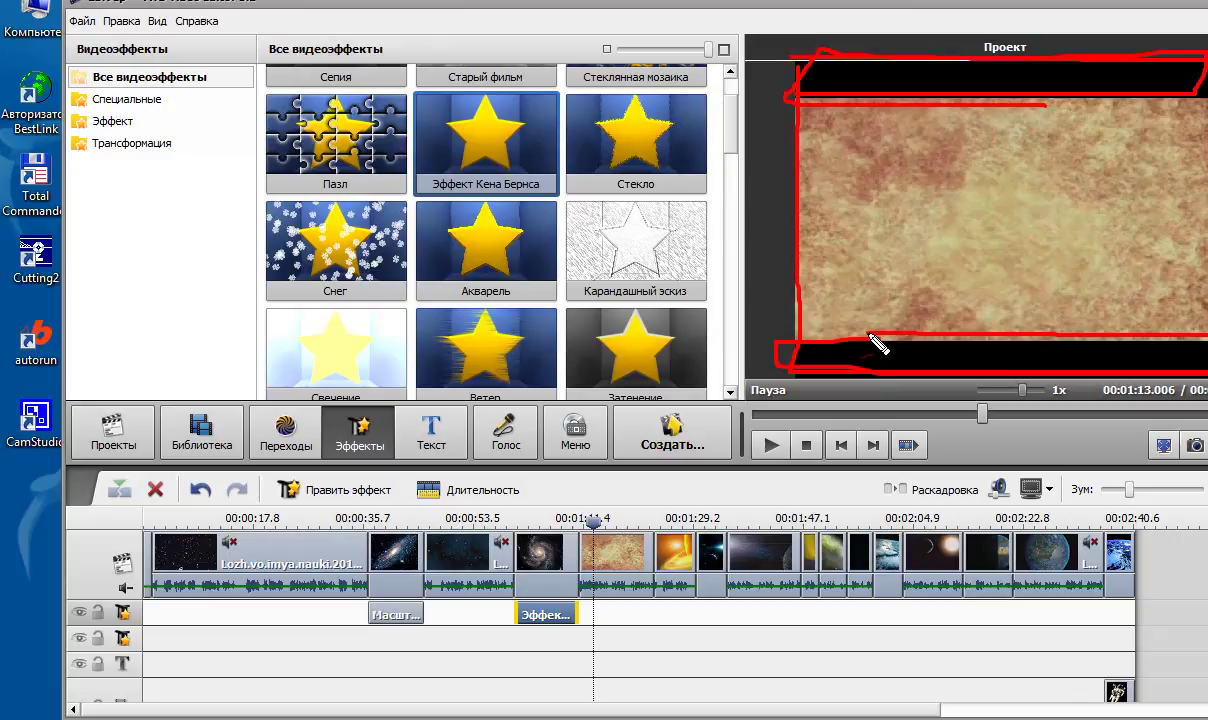
{"action": "key", "text": "Escape"}
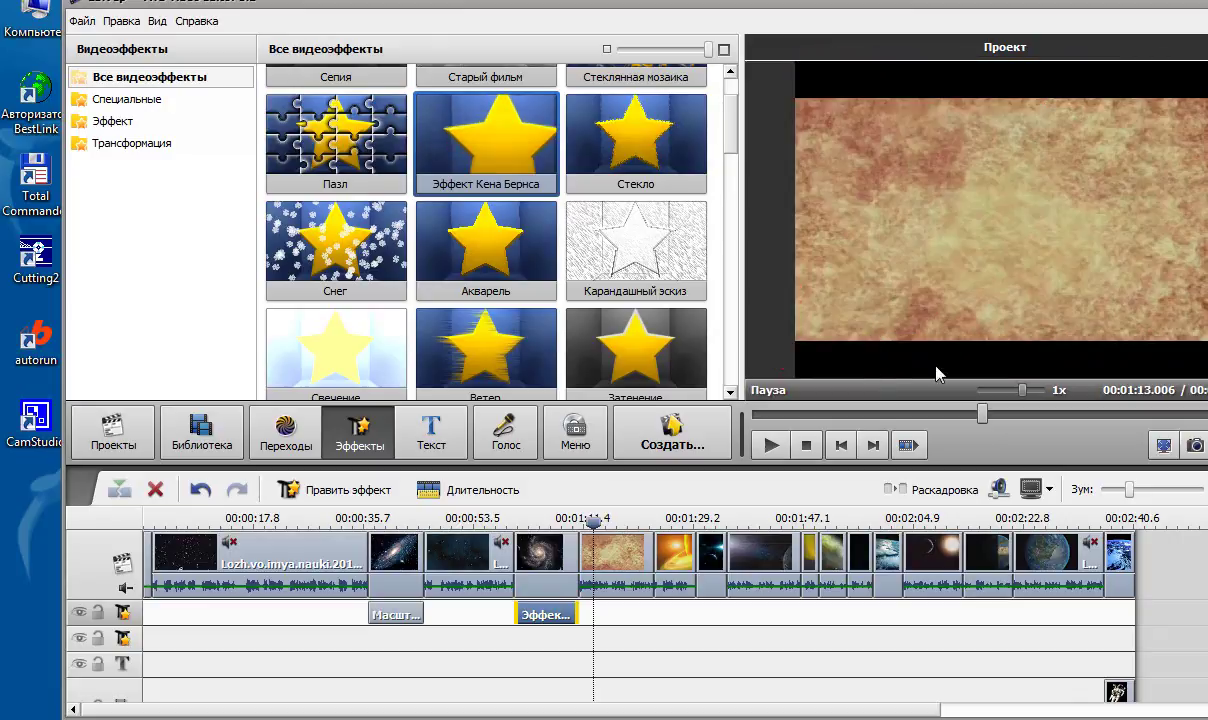
- Change the project's aspect ratio to 16 x 9
{"action": "left_click", "coordinate": [82, 20]}
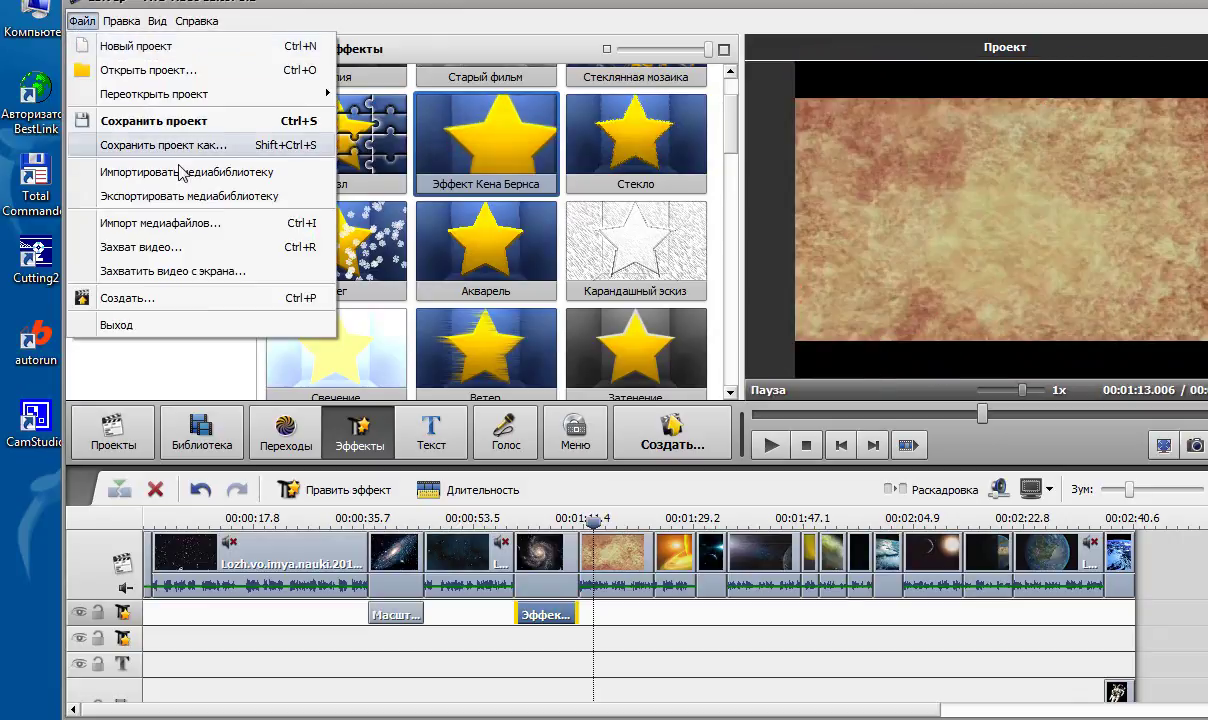
{"action": "mouse_move", "coordinate": [121, 21]}
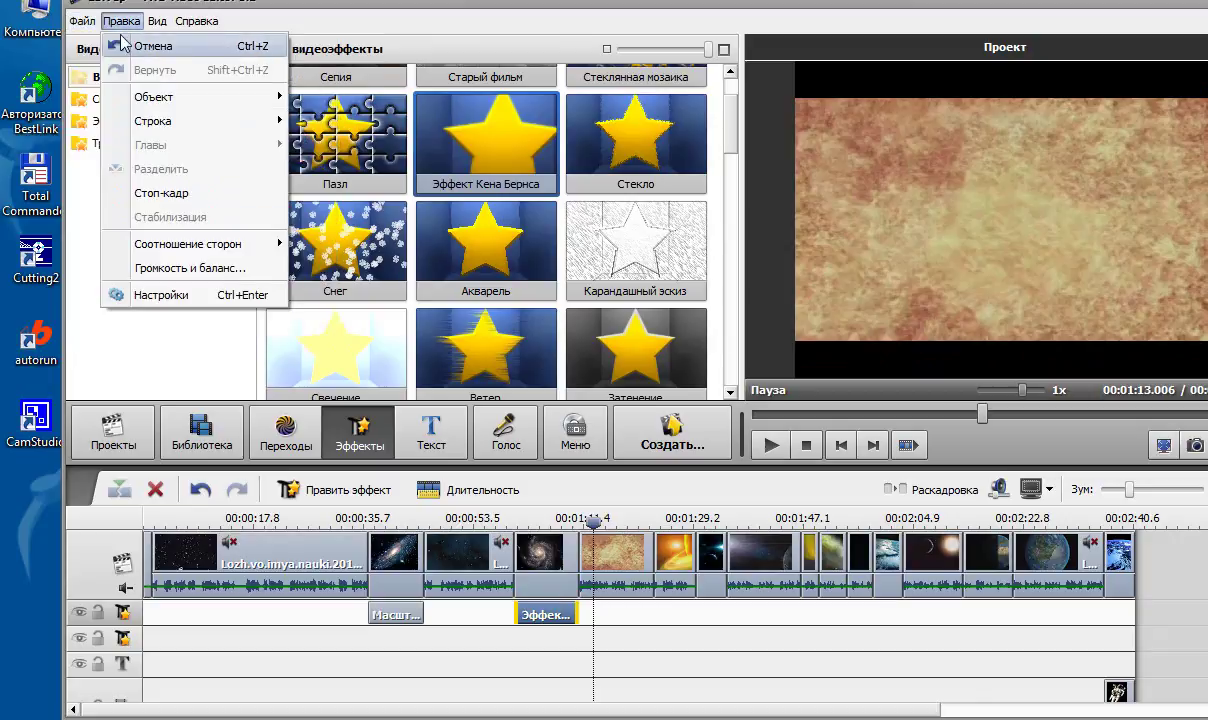
{"action": "mouse_move", "coordinate": [190, 247]}
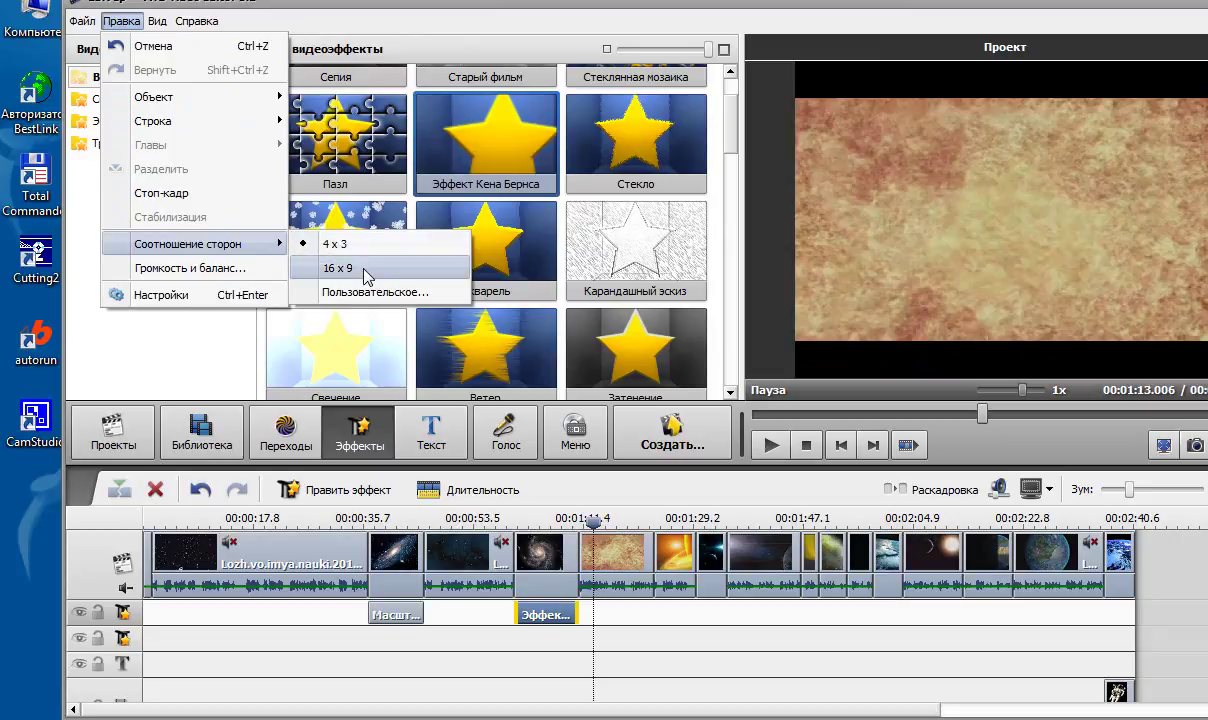
{"action": "left_click", "coordinate": [365, 268]}
{"action": "left_click", "coordinate": [662, 417]}
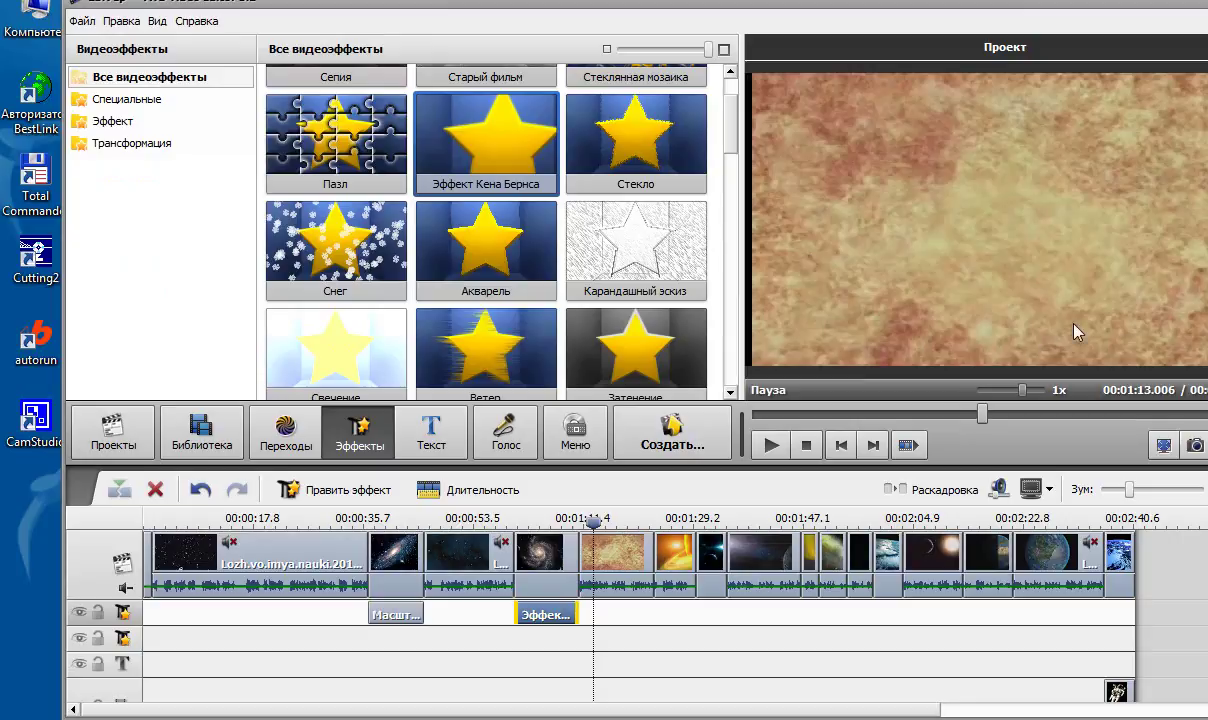
- Play the spiral galaxy image in the project and scrub across the neighbouring clips to check the 16 x 9 framing
{"action": "left_click_drag", "start_coordinate": [596, 524], "coordinate": [516, 526]}
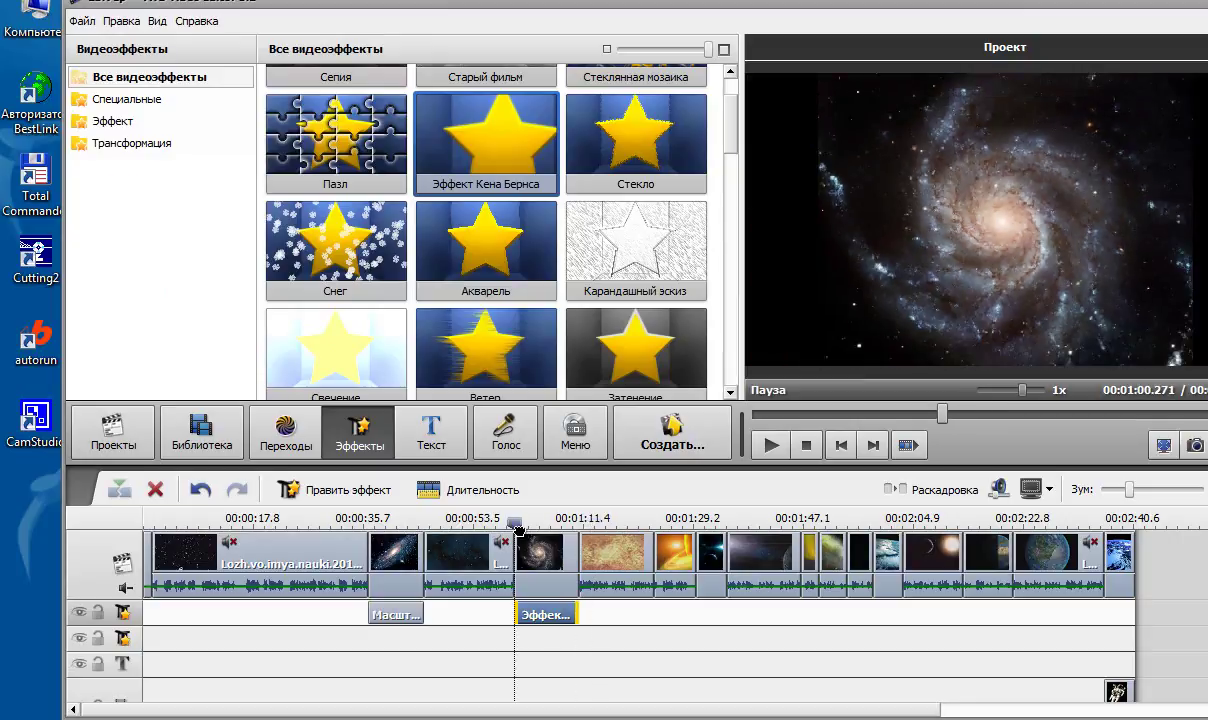
{"action": "left_click", "coordinate": [771, 446]}
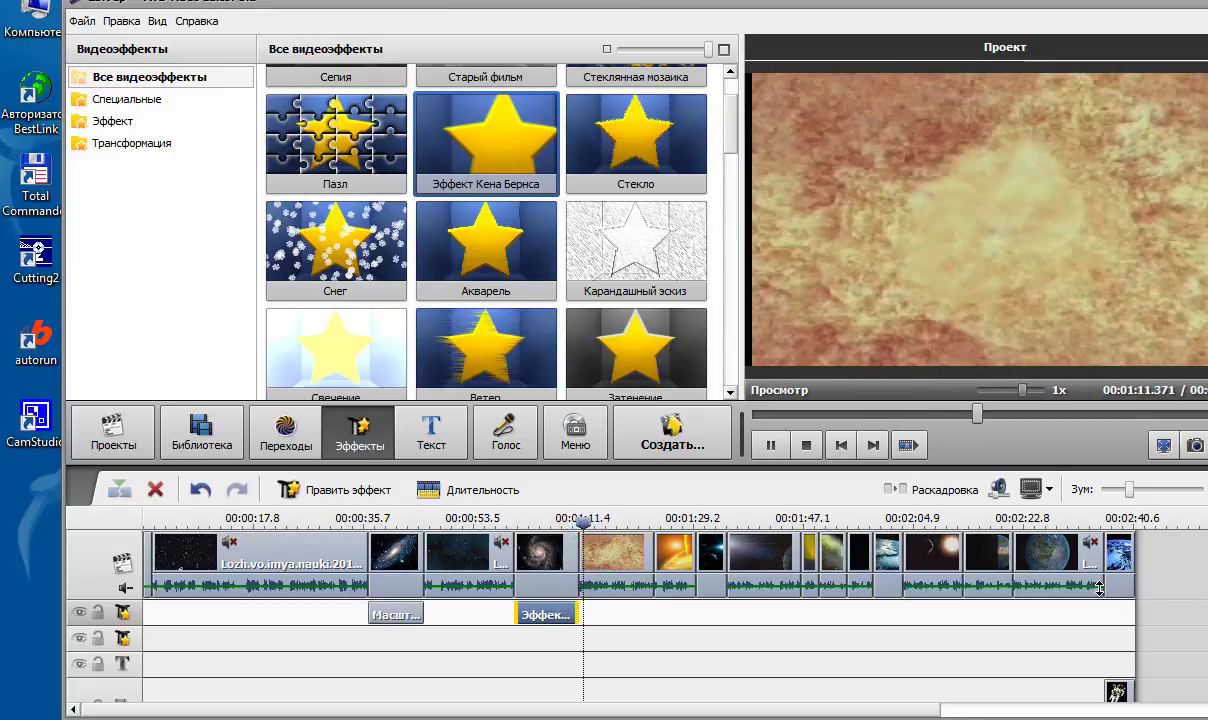
{"action": "left_click", "coordinate": [771, 445]}
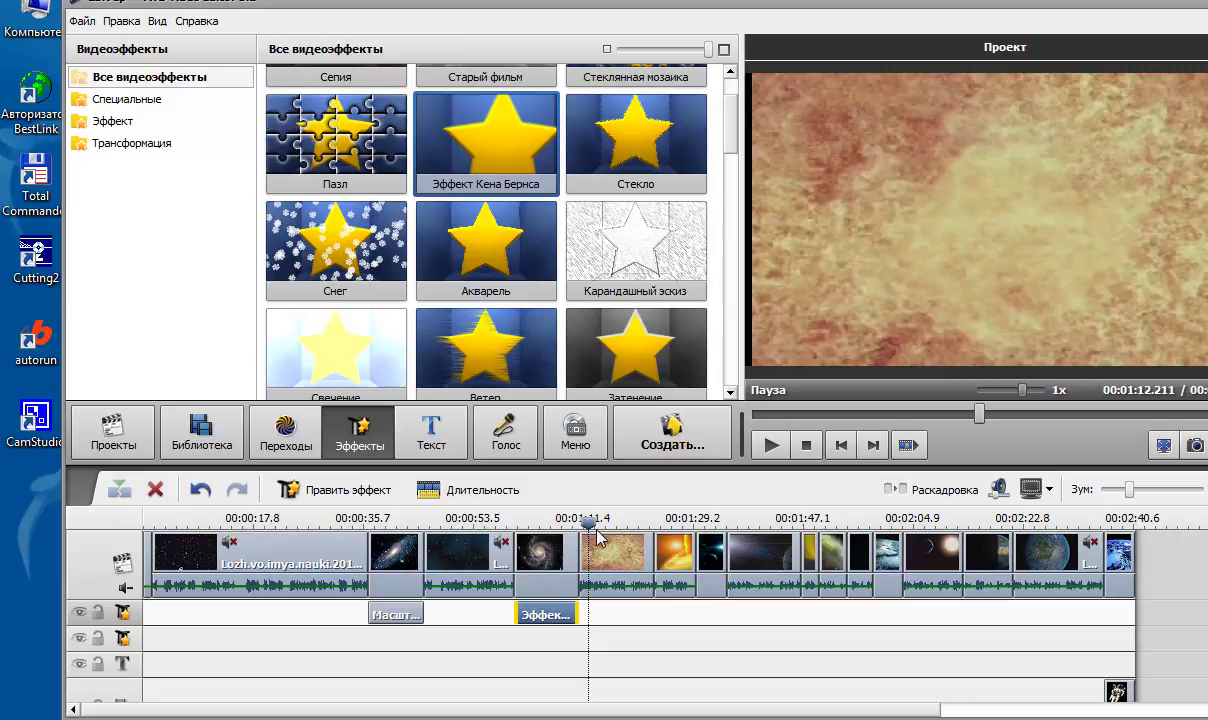
{"action": "left_click", "coordinate": [625, 522]}
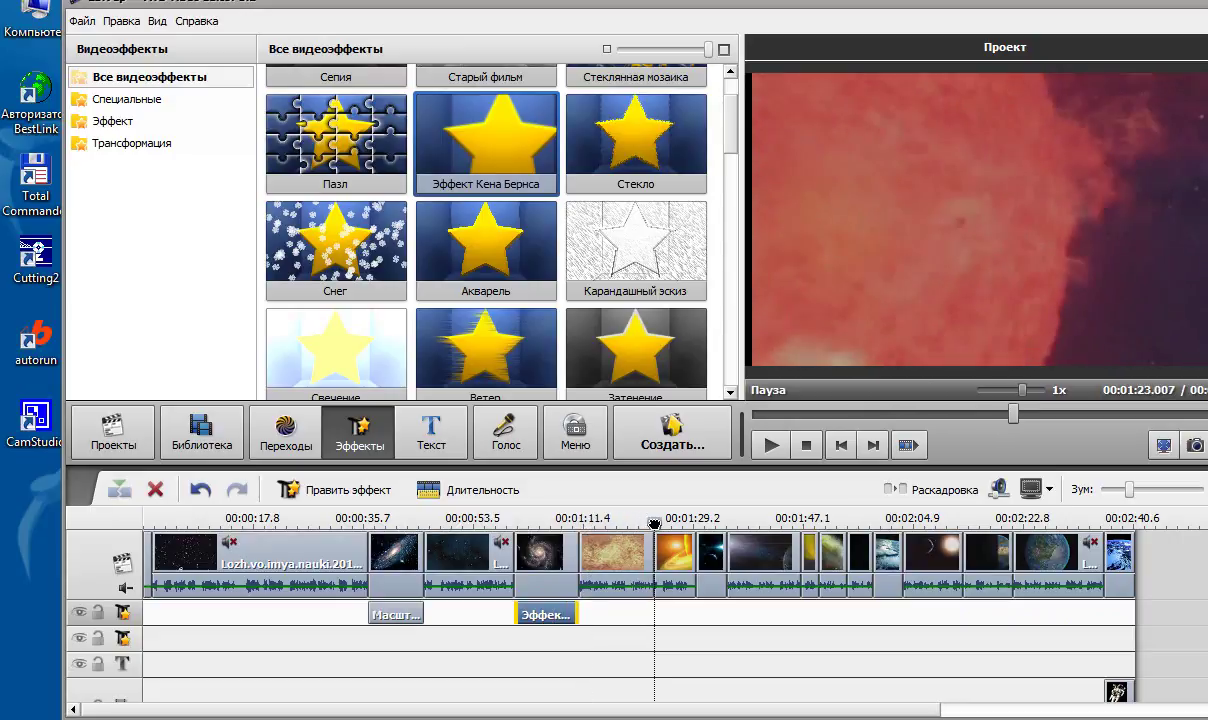
{"action": "left_click", "coordinate": [563, 522]}
{"action": "left_click_drag", "start_coordinate": [563, 522], "coordinate": [546, 524]}
- Set the Масштаб of the Конечная точка to 500 in the spiral galaxy's Эффект Кена Бернса, preview it and apply the change
{"action": "double_click", "coordinate": [561, 613]}
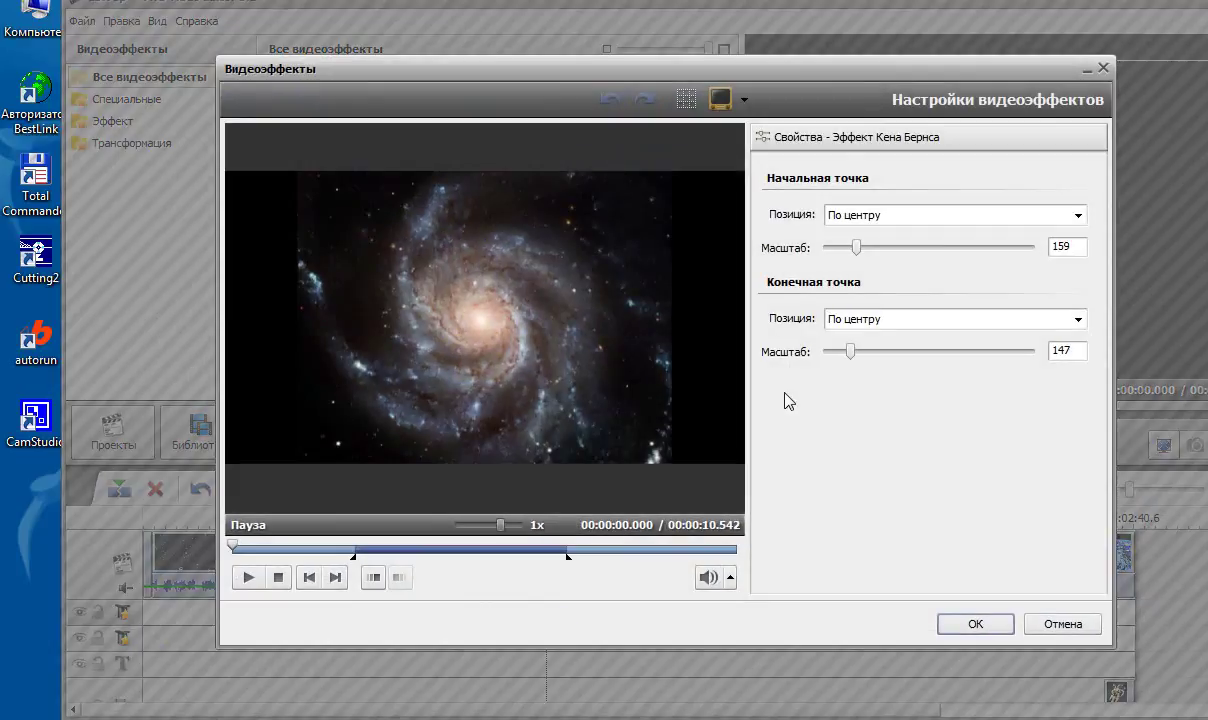
{"action": "left_click_drag", "start_coordinate": [238, 548], "coordinate": [677, 557]}
{"action": "left_click_drag", "start_coordinate": [852, 360], "coordinate": [895, 356]}
{"action": "left_click_drag", "start_coordinate": [680, 546], "coordinate": [729, 538]}
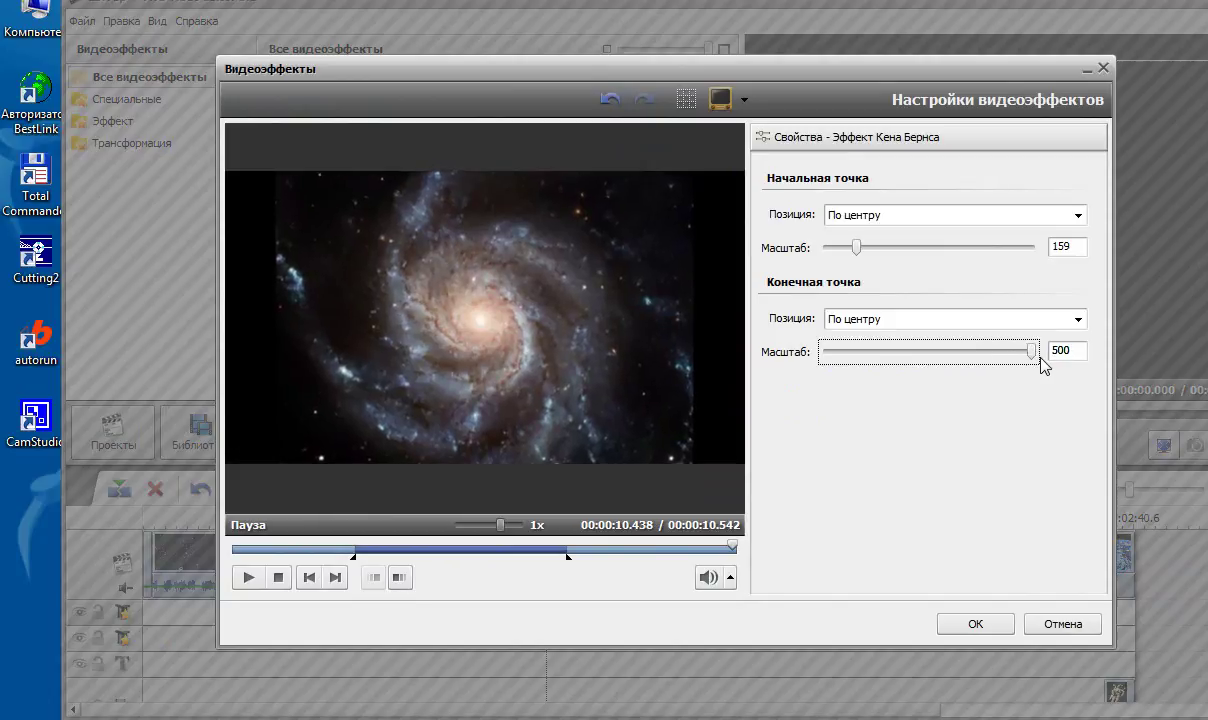
{"action": "left_click", "coordinate": [338, 546]}
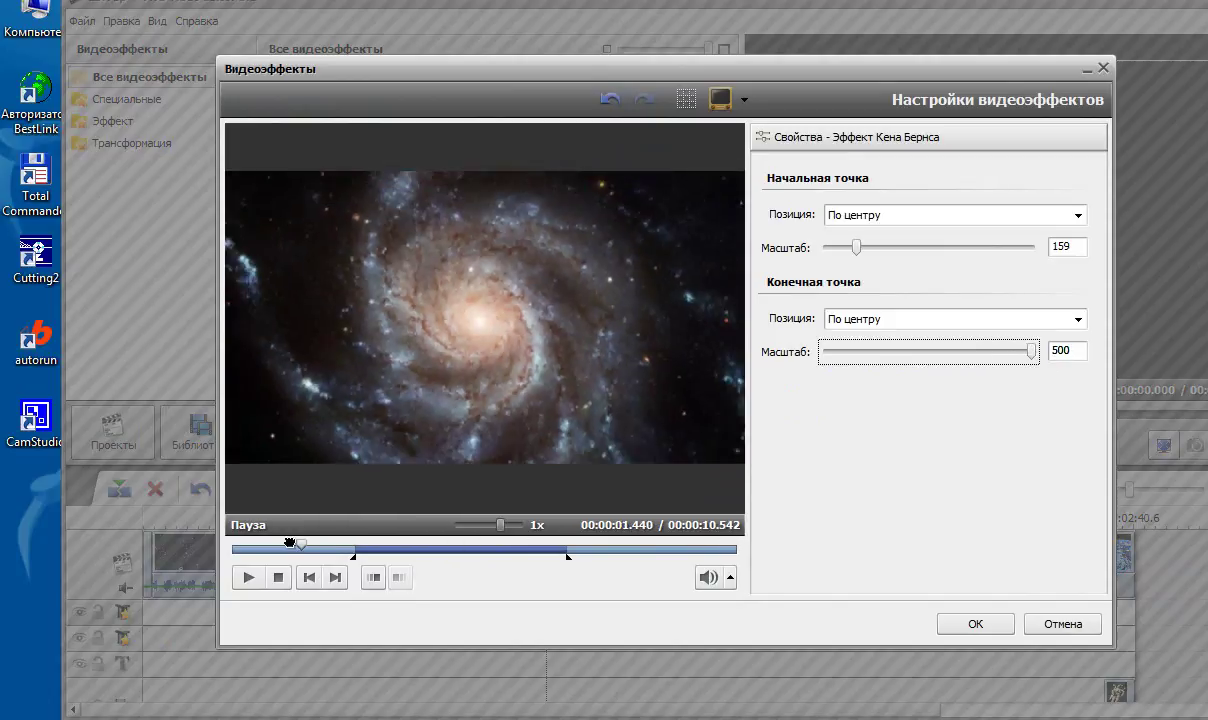
{"action": "left_click", "coordinate": [248, 580]}
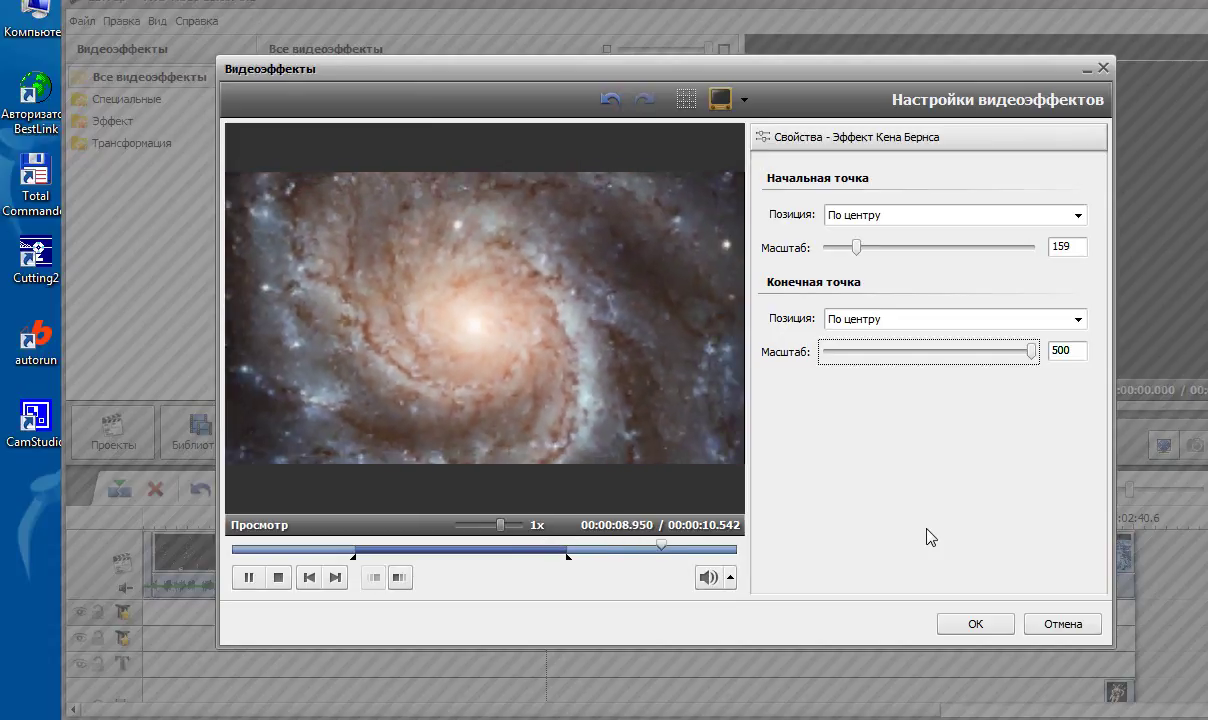
{"action": "left_click", "coordinate": [1005, 623]}
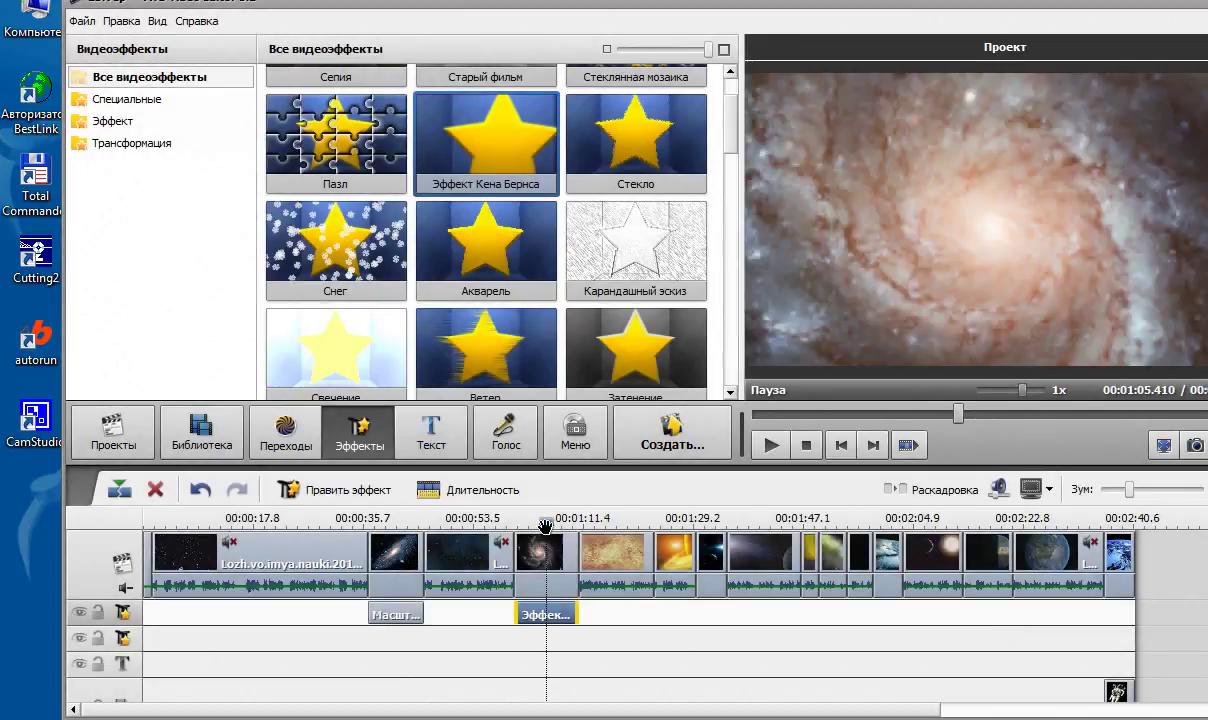
- Play the spiral galaxy image in the project and scrub along the timeline to review the remaining stills
{"action": "left_click_drag", "start_coordinate": [545, 527], "coordinate": [513, 524]}
{"action": "left_click", "coordinate": [772, 445]}
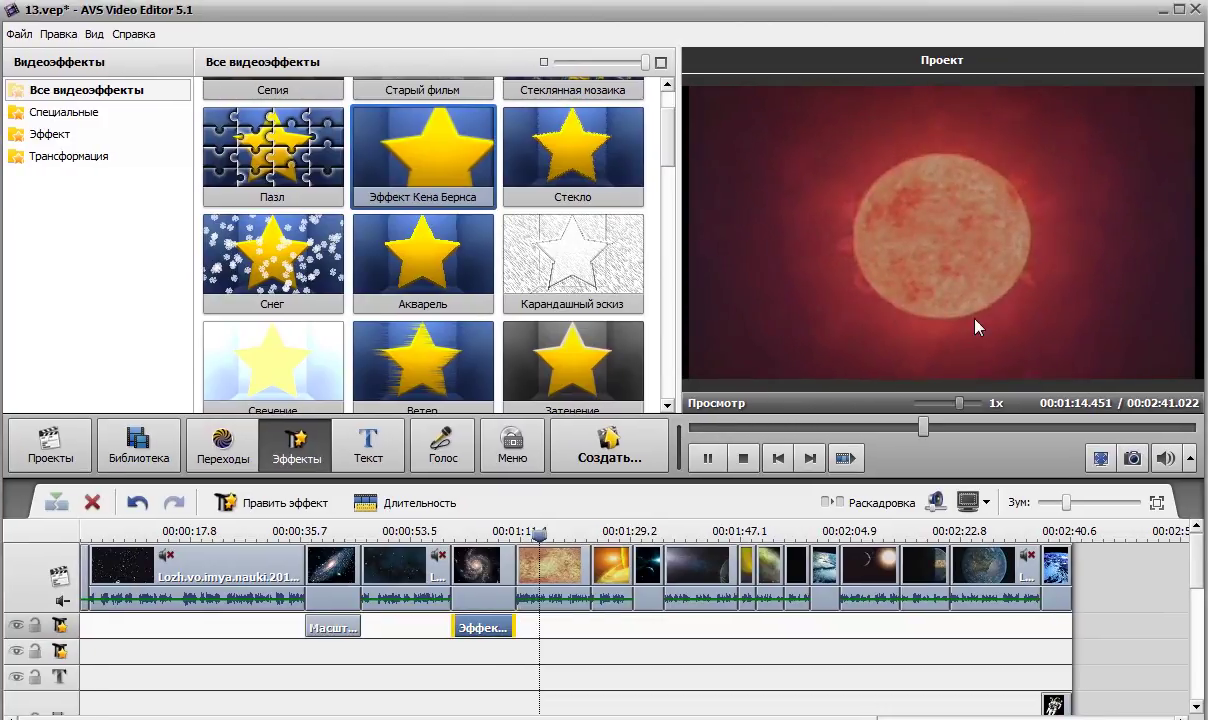
{"action": "left_click", "coordinate": [708, 458]}
{"action": "left_click_drag", "start_coordinate": [546, 533], "coordinate": [130, 533]}
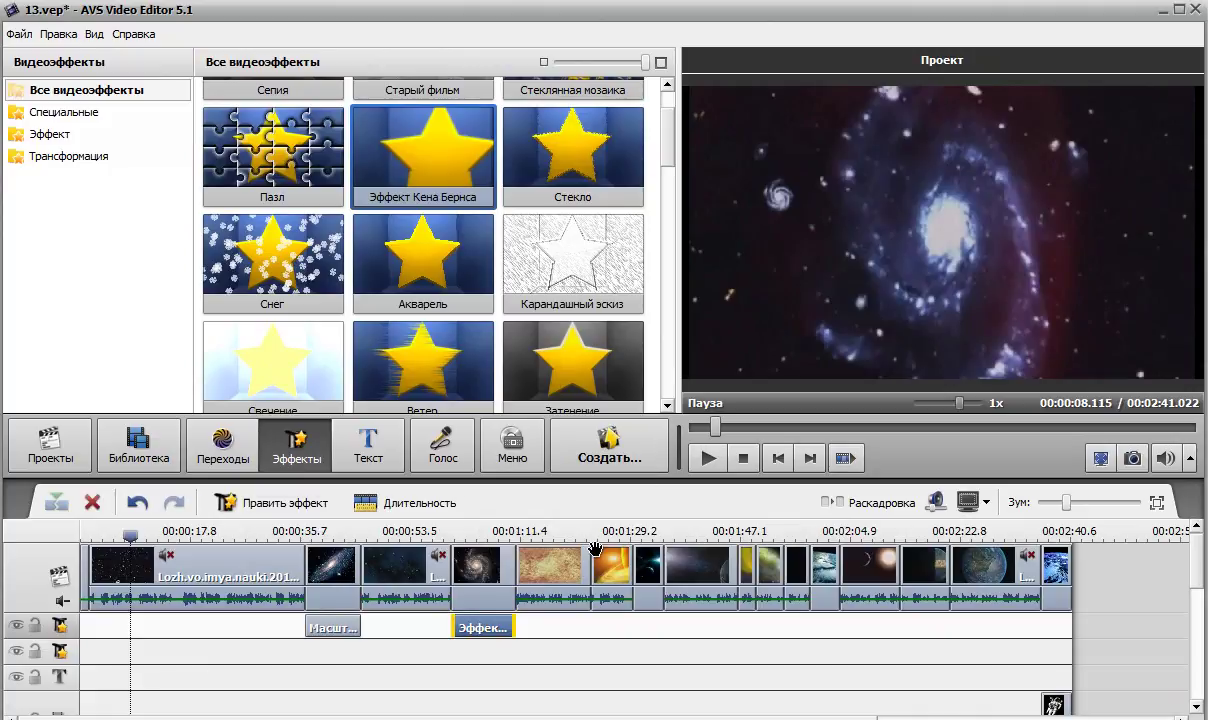
{"action": "left_click_drag", "start_coordinate": [130, 533], "coordinate": [826, 536]}
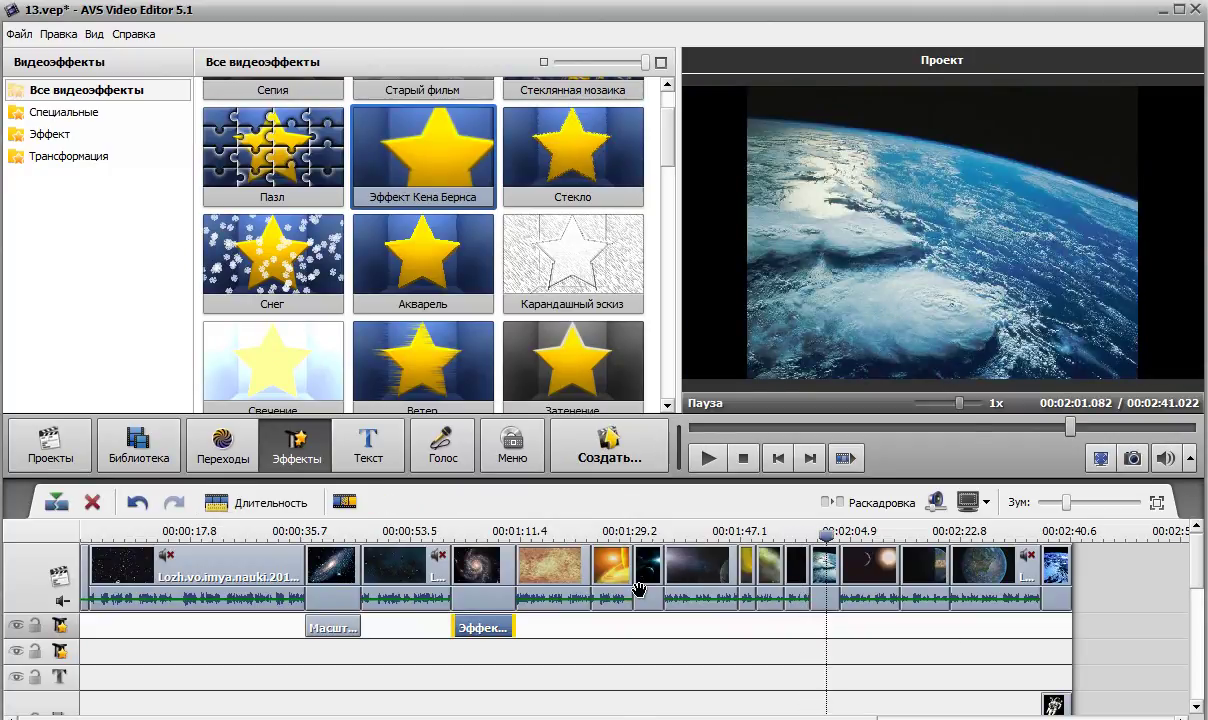
- Add Свечение and Масштаб effects on separate effect tracks beneath the blue planets image, matching the image's length
{"action": "left_click", "coordinate": [648, 575]}
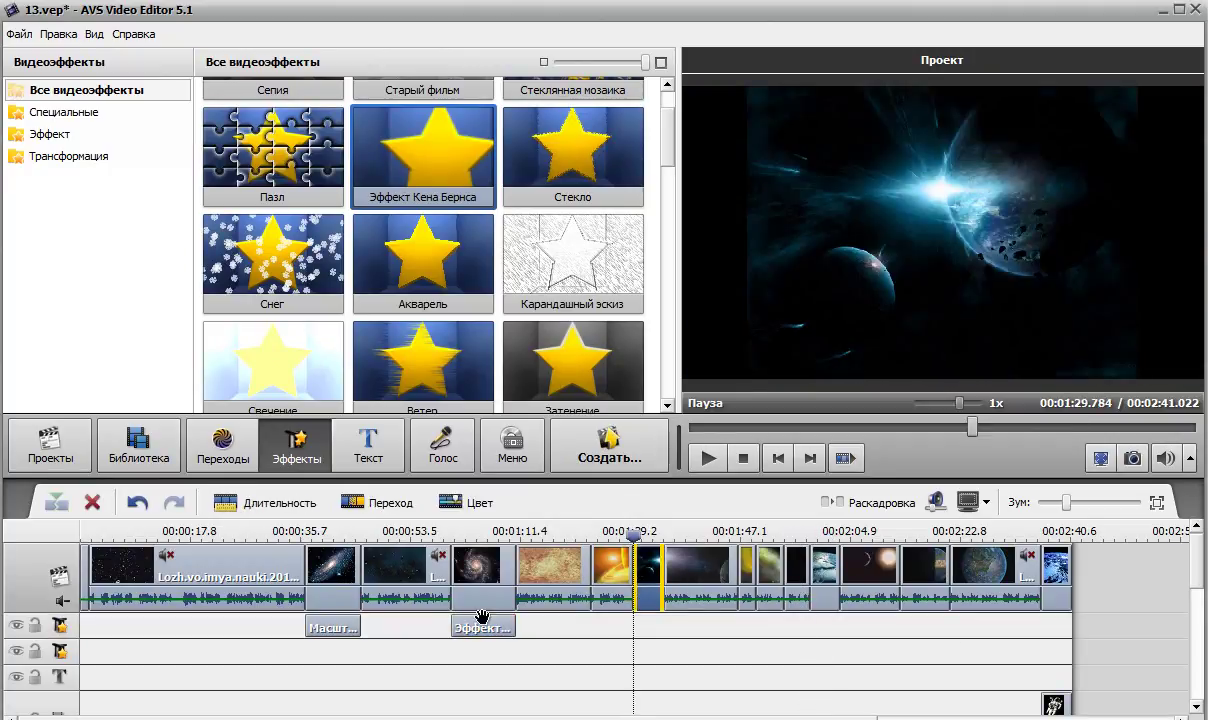
{"action": "left_click_drag", "start_coordinate": [668, 135], "coordinate": [672, 185]}
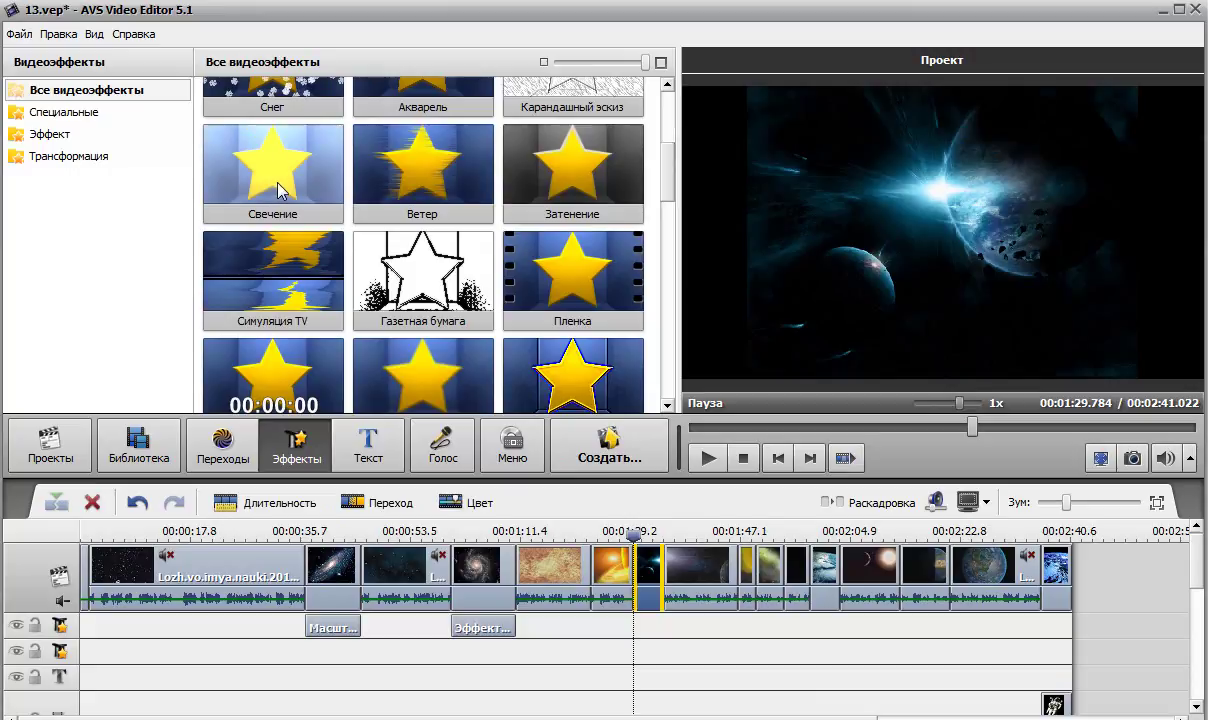
{"action": "left_click_drag", "start_coordinate": [283, 183], "coordinate": [638, 628]}
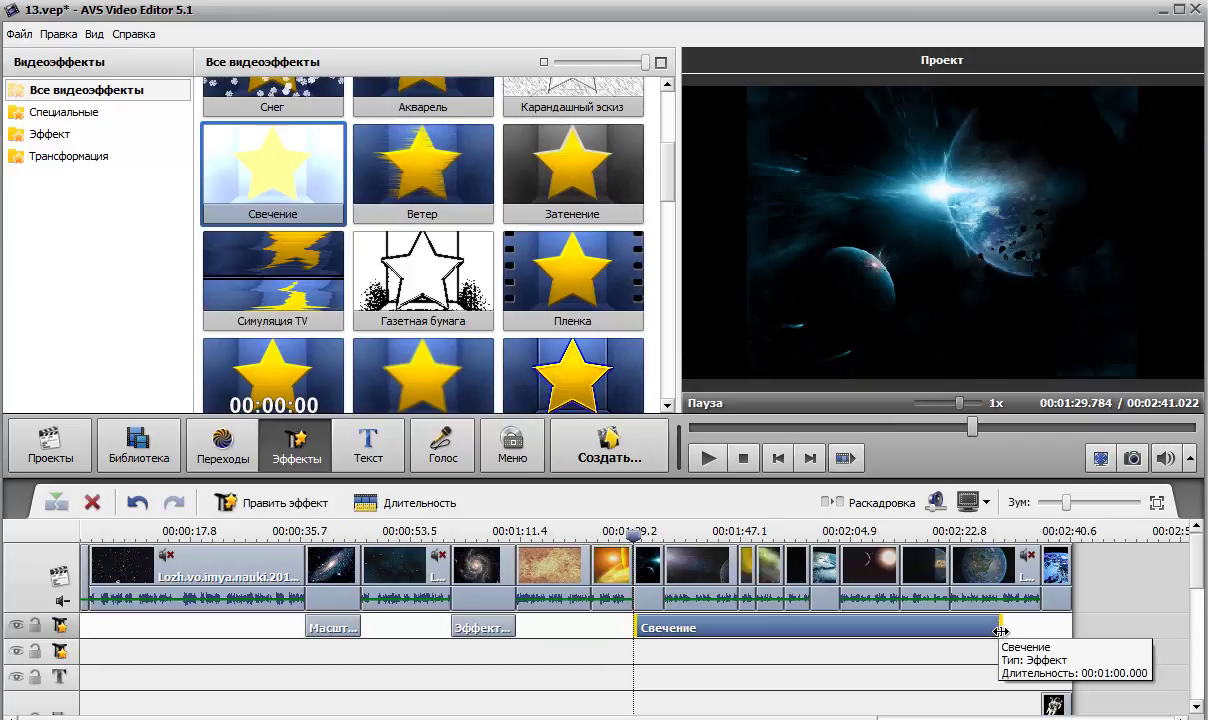
{"action": "left_click_drag", "start_coordinate": [1000, 631], "coordinate": [660, 627]}
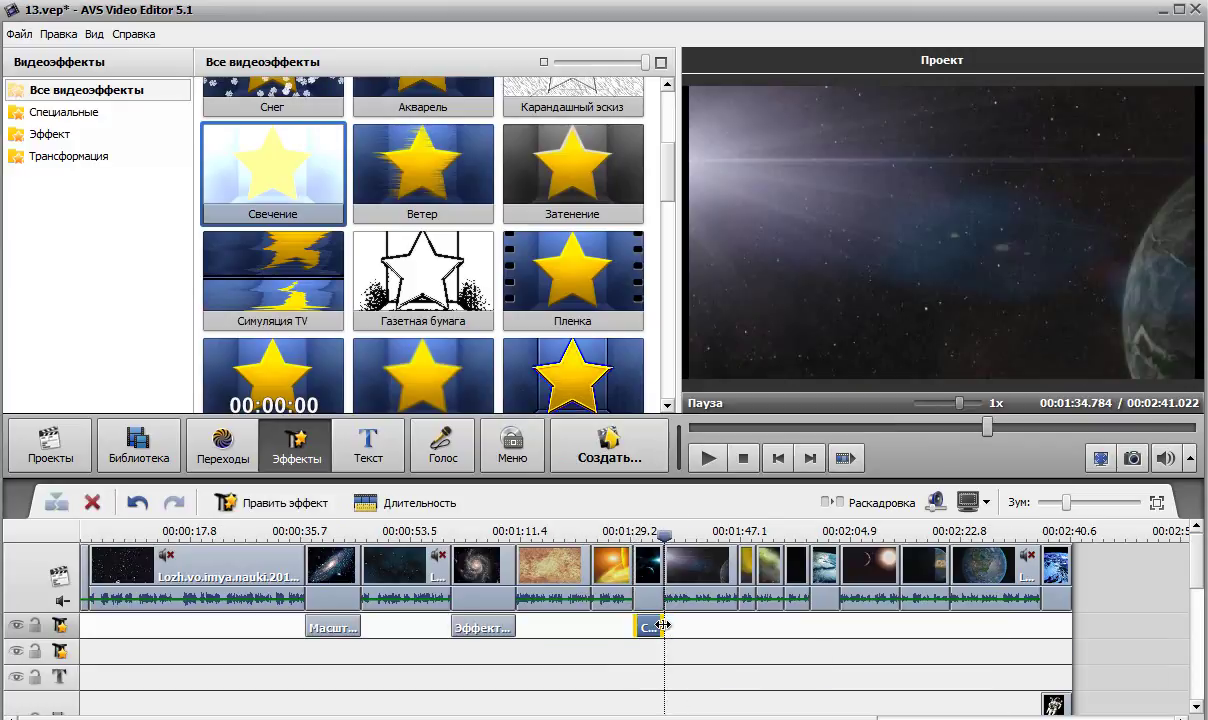
{"action": "left_click_drag", "start_coordinate": [668, 172], "coordinate": [680, 398]}
{"action": "left_click_drag", "start_coordinate": [264, 153], "coordinate": [639, 650]}
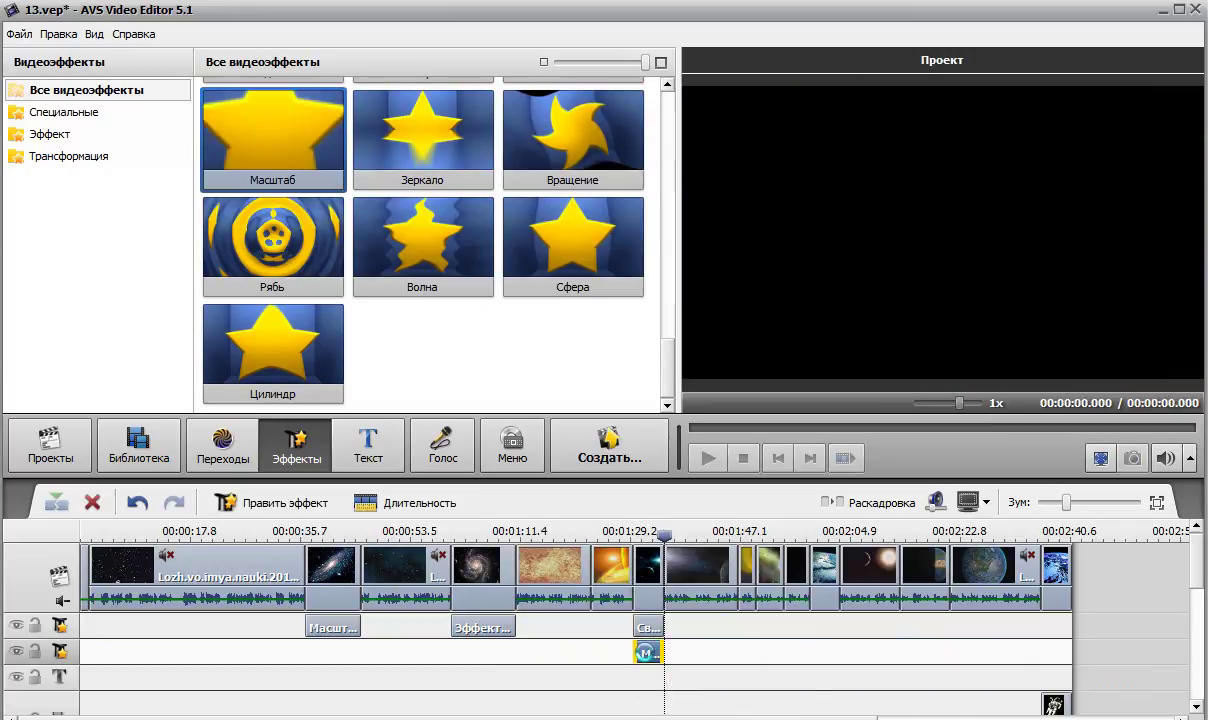
- Set the Зум of the blue planets' Масштаб effect to 5 and narrow its full-strength range to just before the midpoint
{"action": "double_click", "coordinate": [645, 652]}
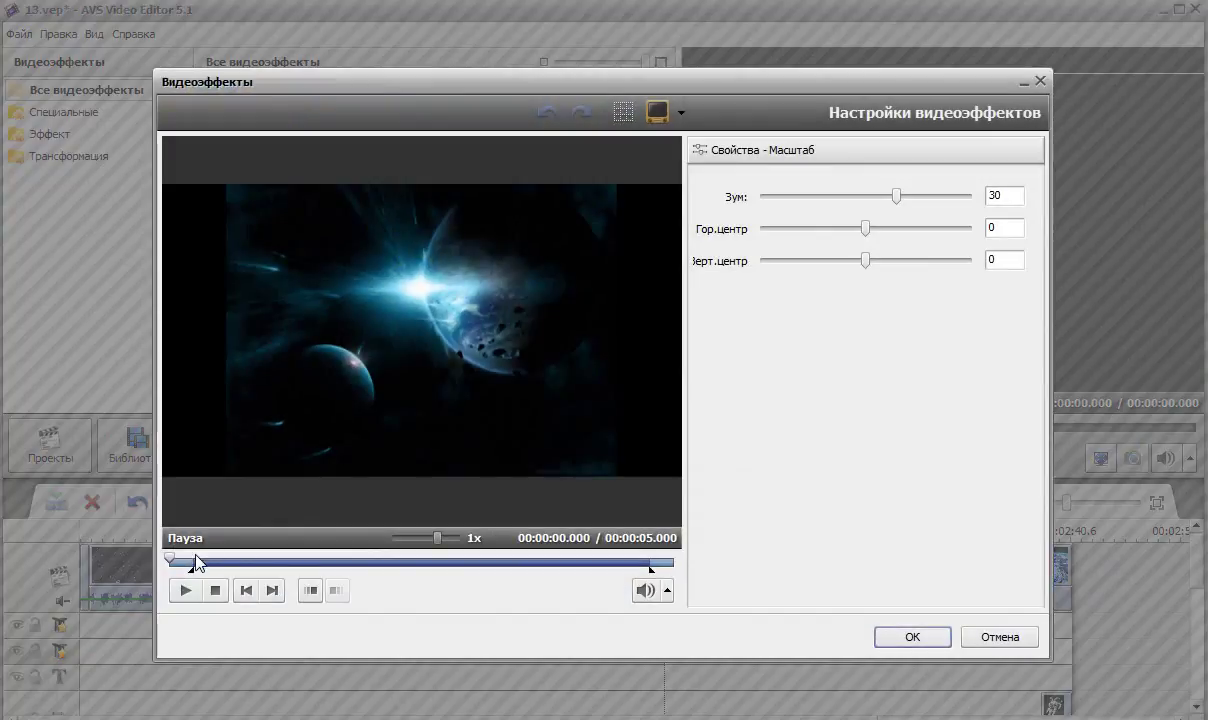
{"action": "left_click_drag", "start_coordinate": [173, 556], "coordinate": [236, 557]}
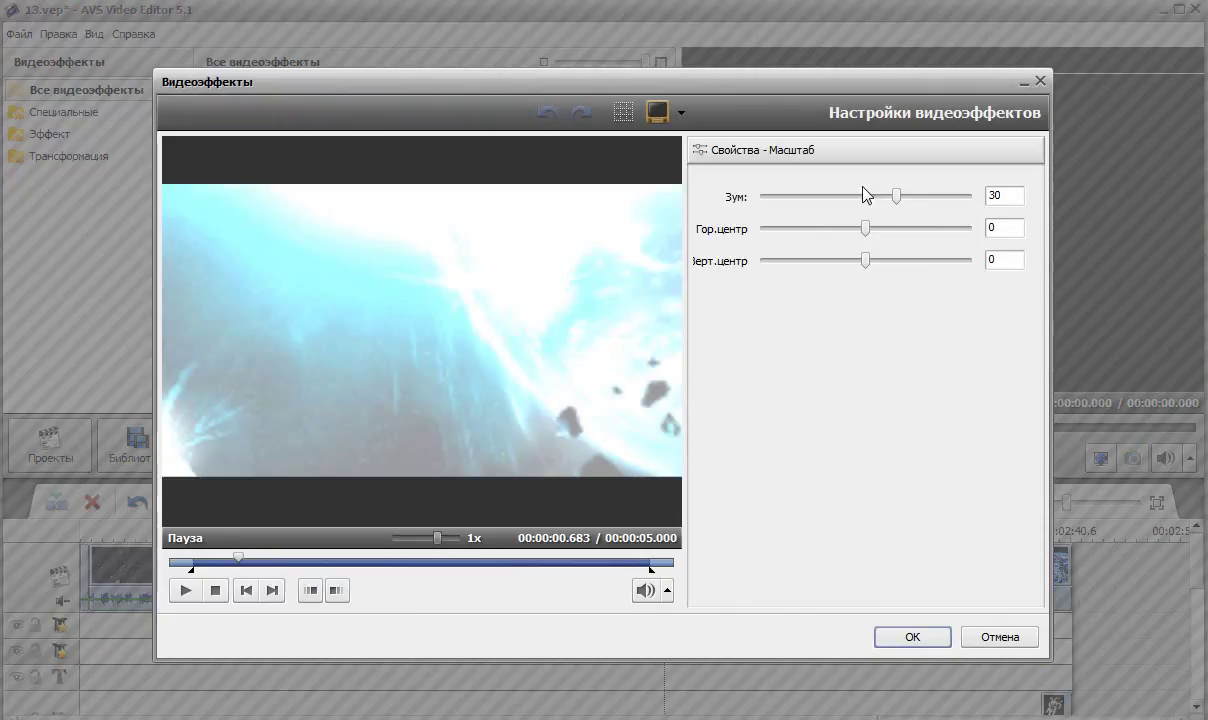
{"action": "left_click_drag", "start_coordinate": [894, 199], "coordinate": [871, 199]}
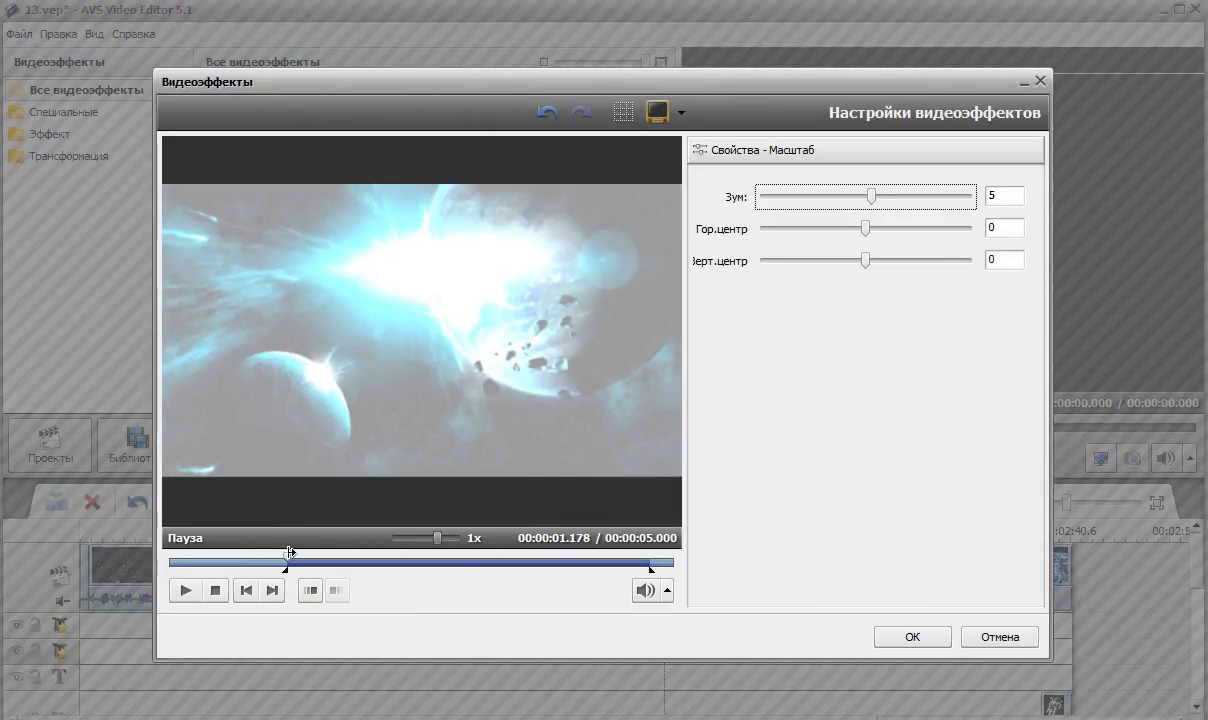
{"action": "left_click_drag", "start_coordinate": [648, 563], "coordinate": [472, 561]}
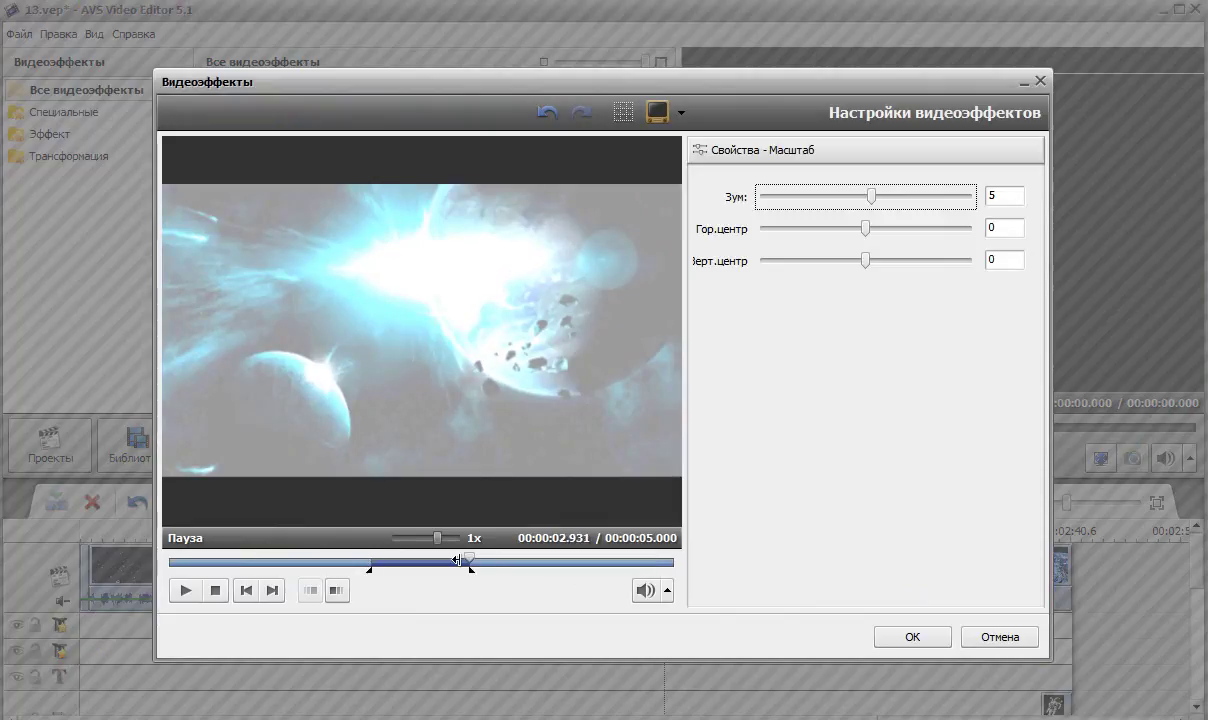
{"action": "mouse_move", "coordinate": [379, 560]}
{"action": "left_mouse_down"}
{"action": "mouse_move", "coordinate": [326, 561]}
{"action": "mouse_move", "coordinate": [651, 561]}
{"action": "mouse_move", "coordinate": [170, 569]}
{"action": "mouse_move", "coordinate": [374, 567]}
{"action": "left_mouse_up"}
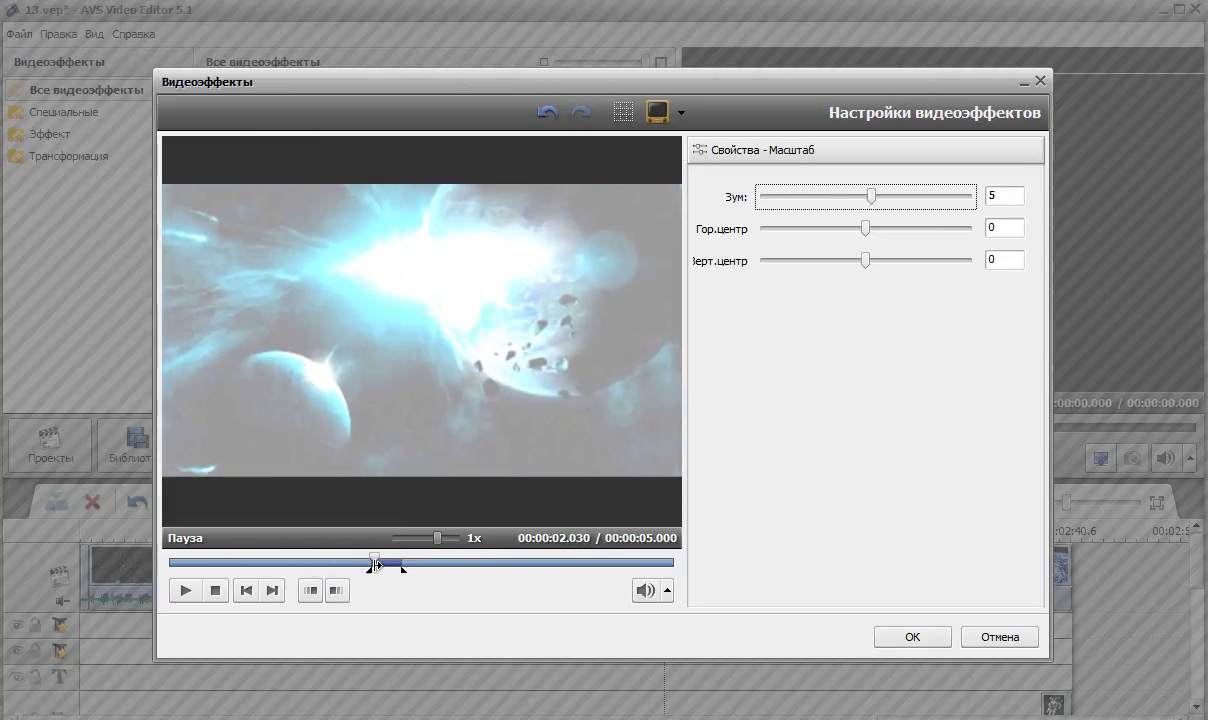
{"action": "left_click", "coordinate": [910, 637]}
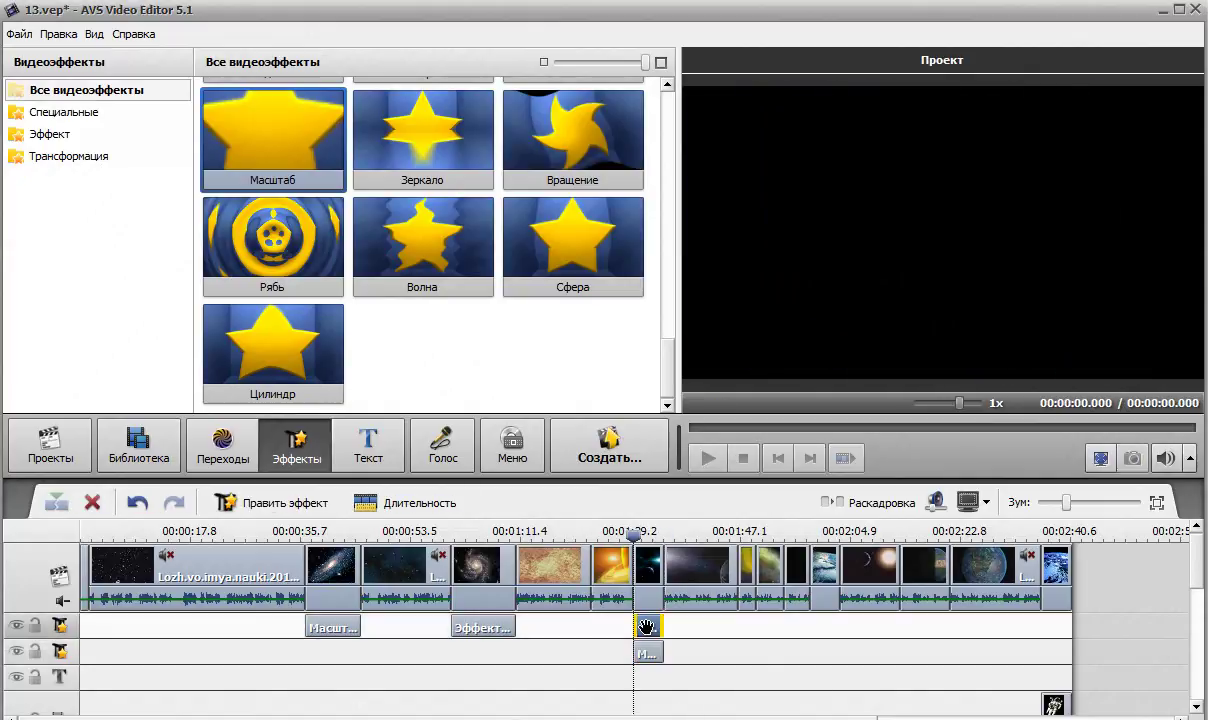
- Set the Уровень of the blue planets' Свечение effect to 29 and narrow its full-strength range to near the midpoint
{"action": "double_click", "coordinate": [646, 627]}
{"action": "left_click_drag", "start_coordinate": [168, 558], "coordinate": [430, 558]}
{"action": "left_click_drag", "start_coordinate": [906, 234], "coordinate": [822, 236]}
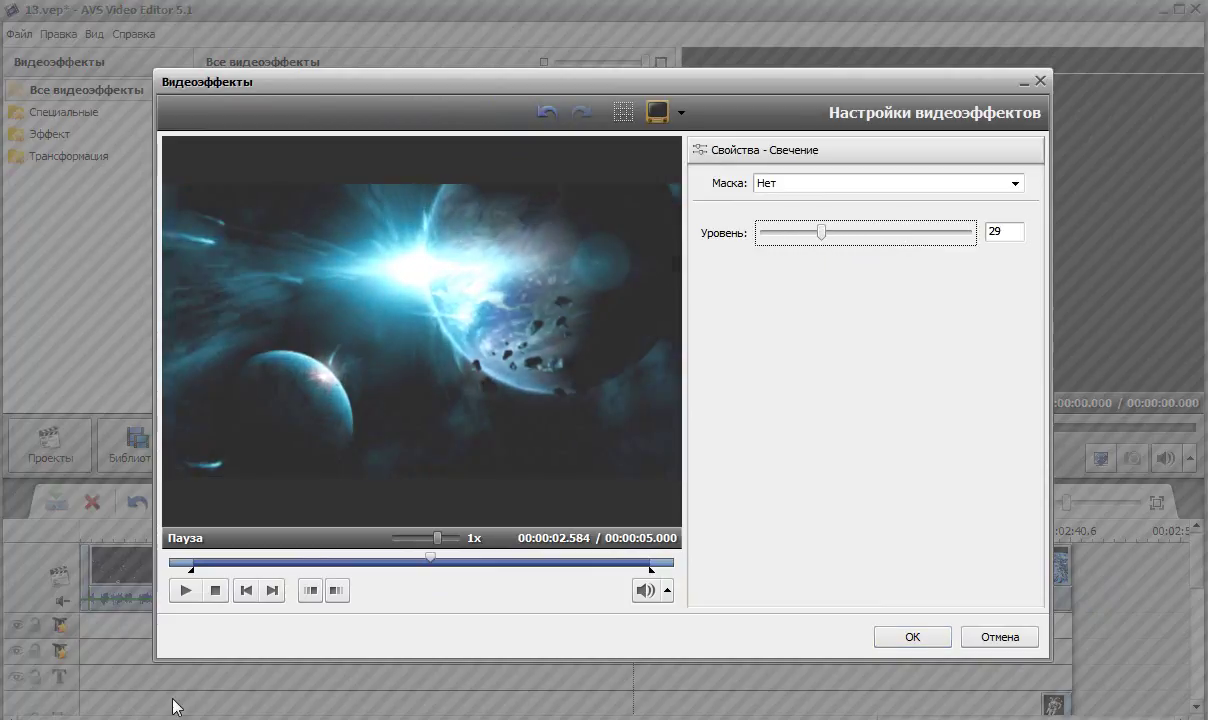
{"action": "left_click_drag", "start_coordinate": [196, 563], "coordinate": [378, 563]}
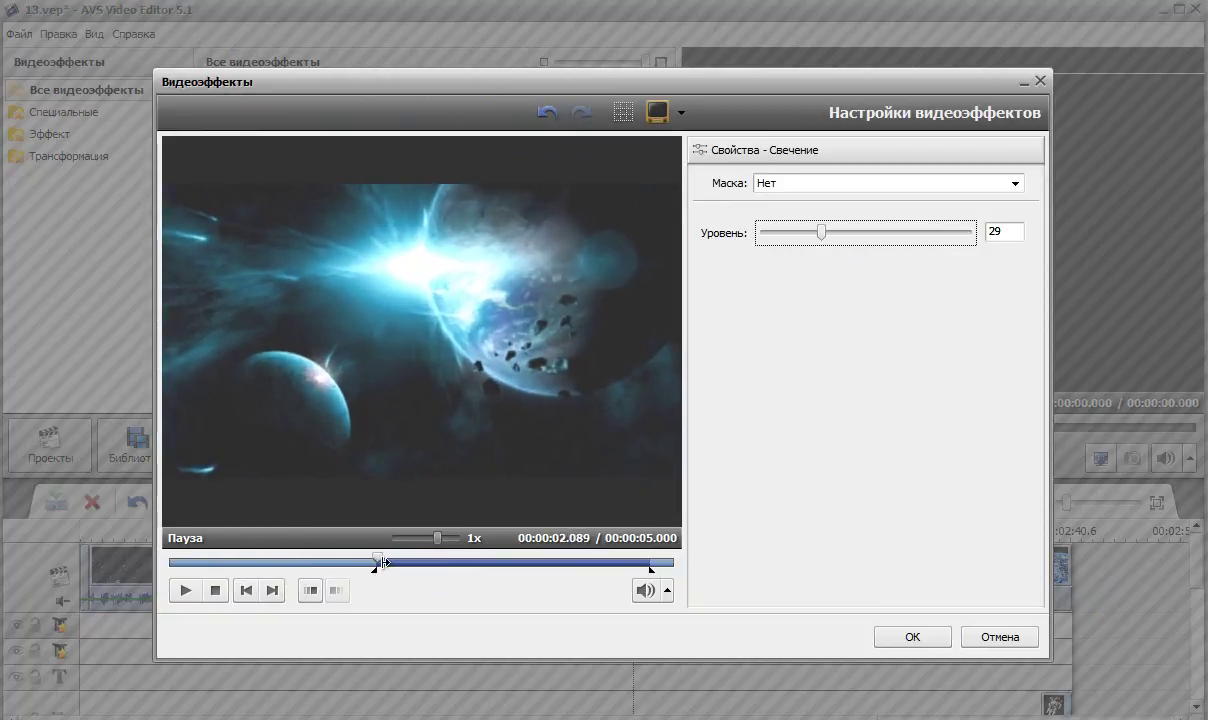
{"action": "left_click", "coordinate": [647, 563]}
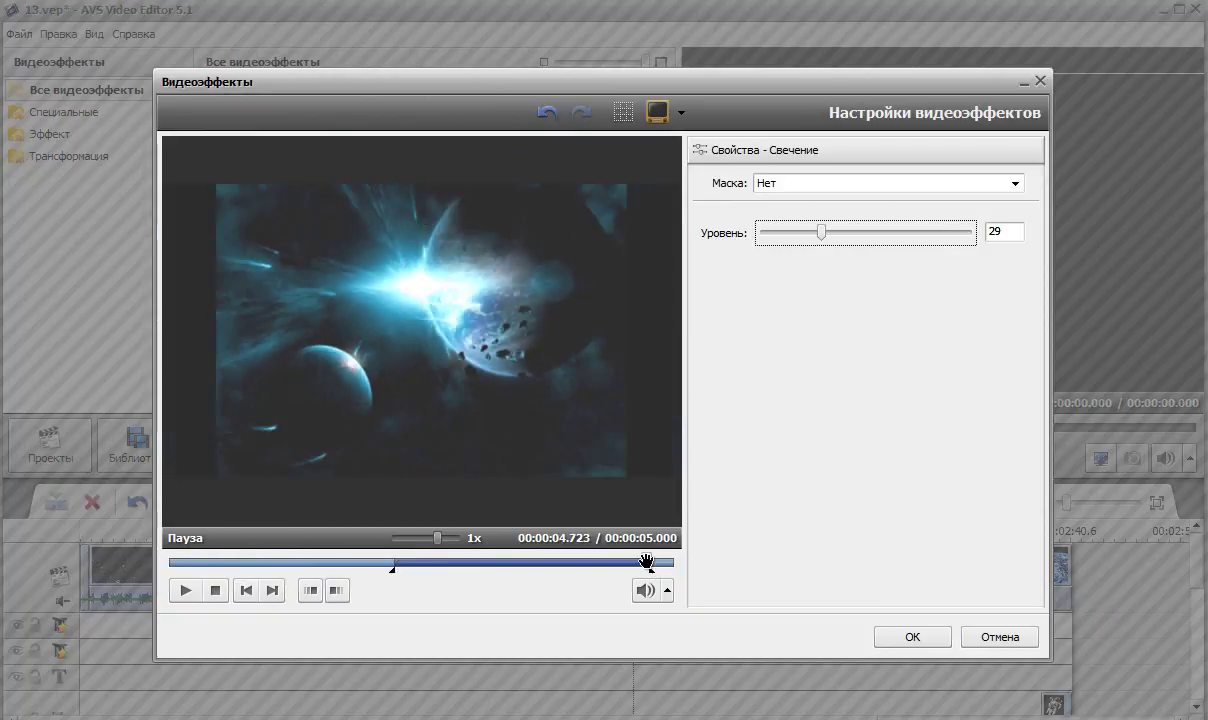
{"action": "mouse_move", "coordinate": [647, 563]}
{"action": "left_mouse_down"}
{"action": "mouse_move", "coordinate": [205, 562]}
{"action": "mouse_move", "coordinate": [150, 543]}
{"action": "mouse_move", "coordinate": [233, 576]}
{"action": "mouse_move", "coordinate": [396, 564]}
{"action": "mouse_move", "coordinate": [491, 599]}
{"action": "mouse_move", "coordinate": [669, 594]}
{"action": "left_mouse_up"}
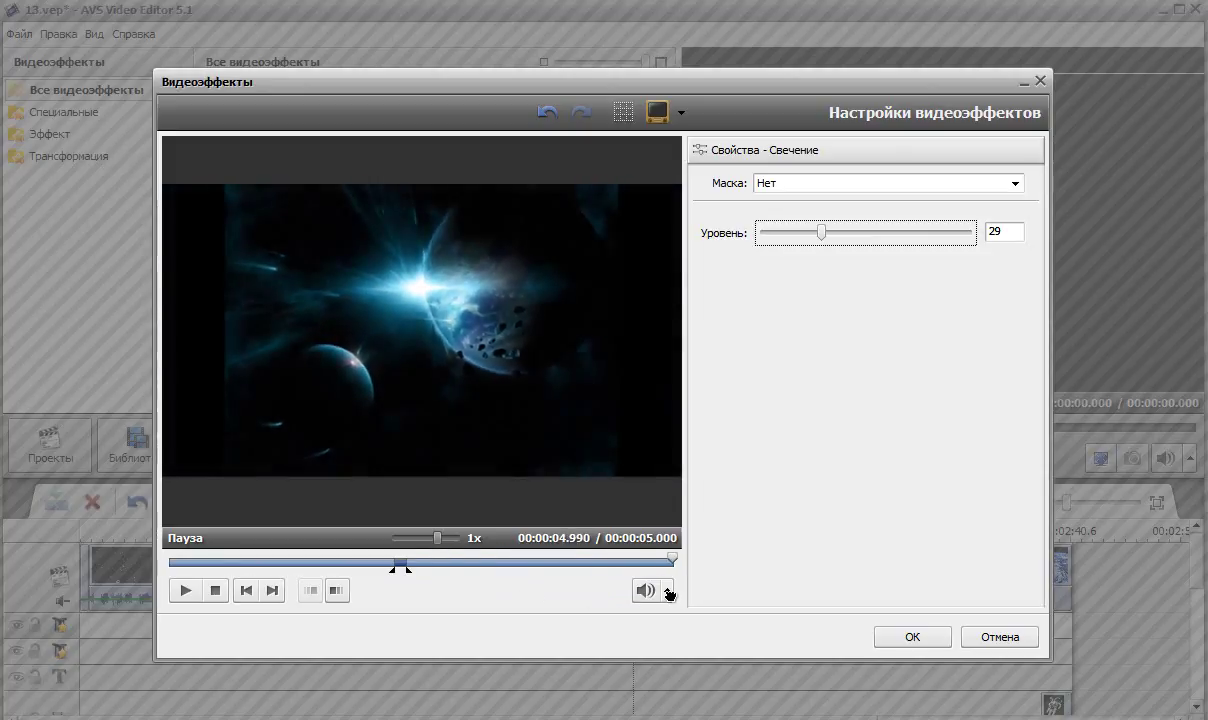
{"action": "left_click", "coordinate": [912, 638]}
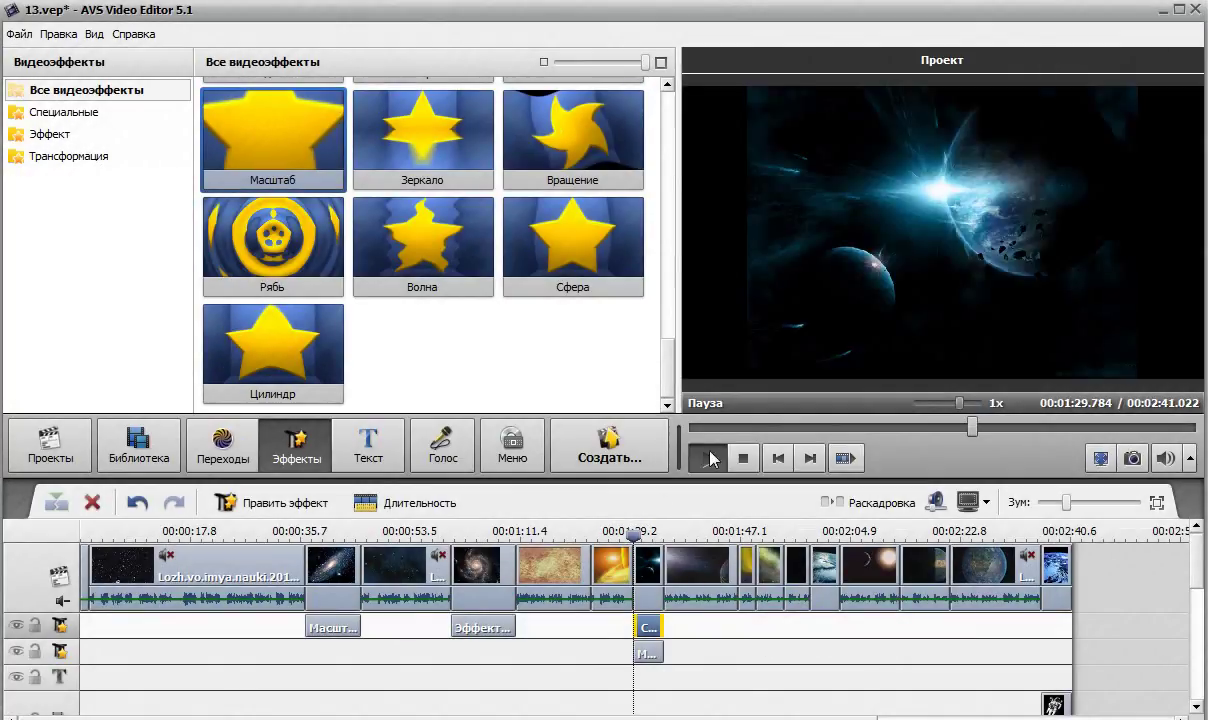
- Play the blue planets image with its effects and extend its duration to about 9.7 seconds
{"action": "left_click", "coordinate": [709, 458]}
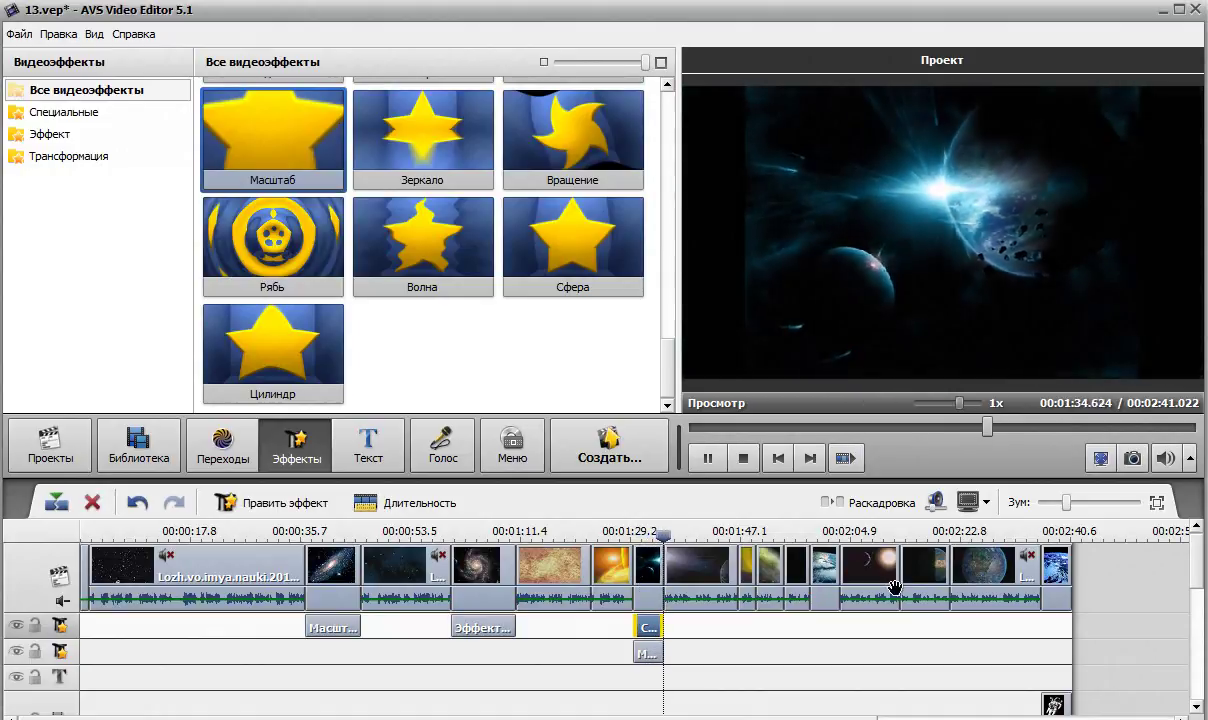
{"action": "left_click", "coordinate": [706, 462]}
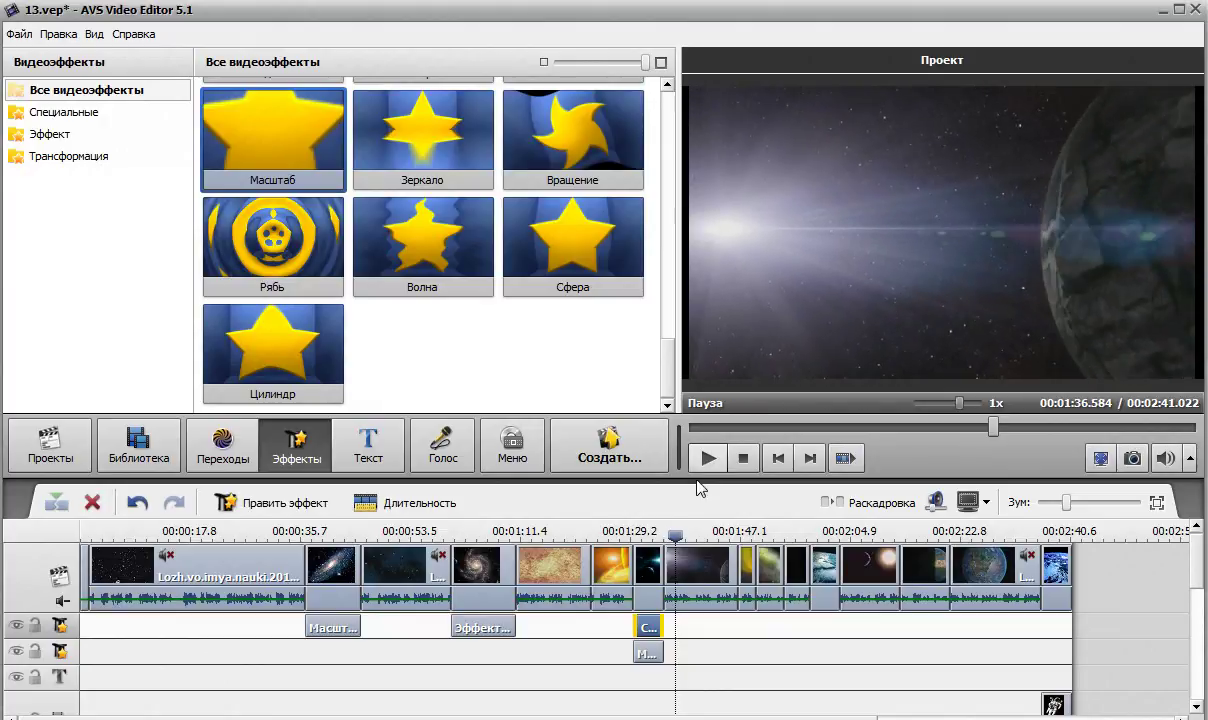
{"action": "left_click", "coordinate": [664, 578]}
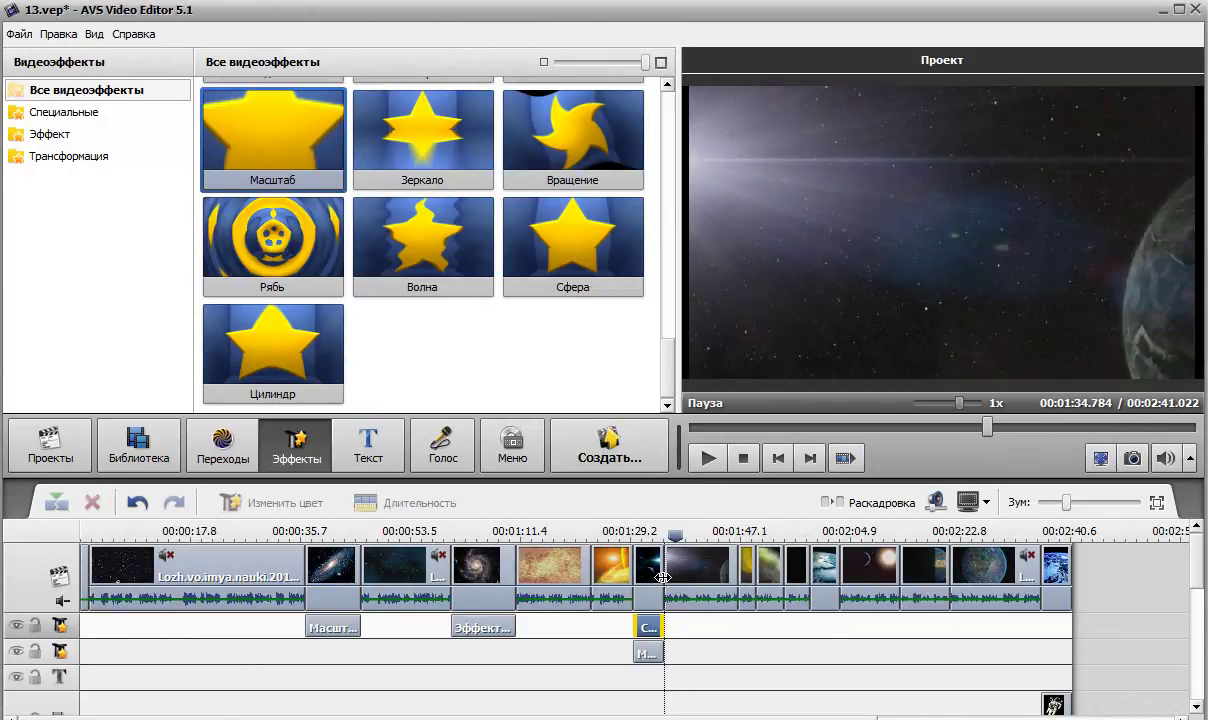
{"action": "left_click_drag", "start_coordinate": [678, 578], "coordinate": [694, 578]}
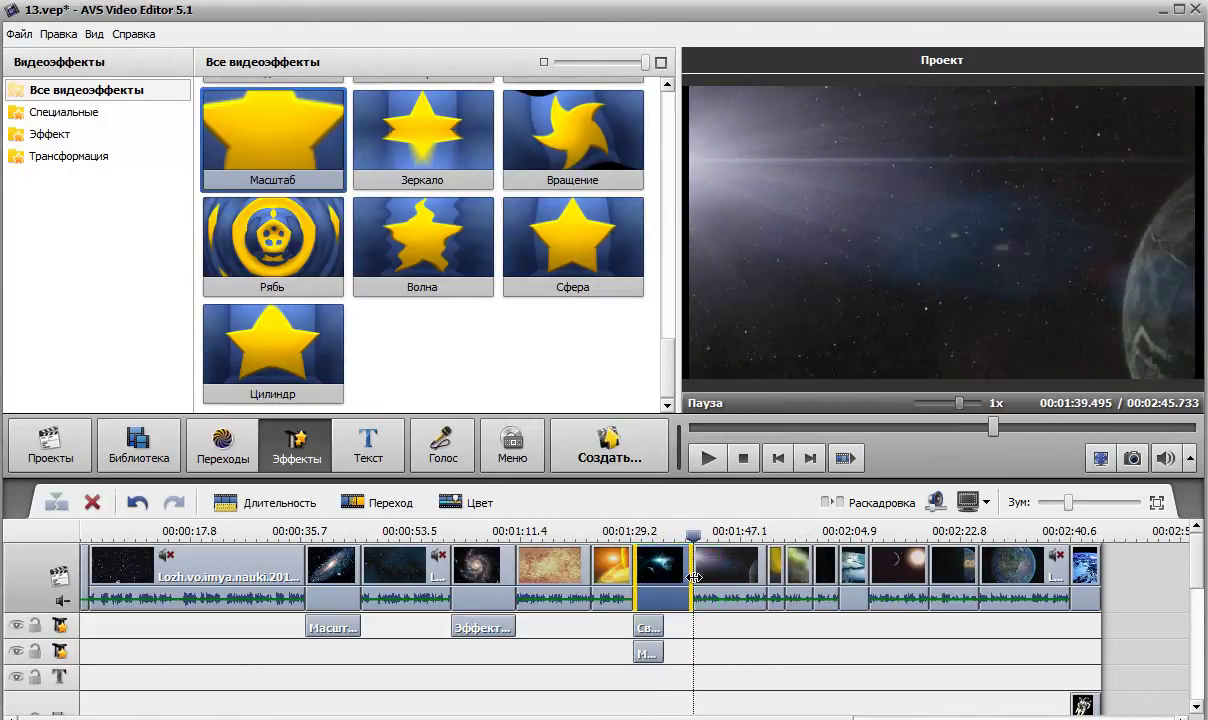
- Stretch the Свечение and Масштаб effects to the end of the lengthened blue planets image
{"action": "left_click", "coordinate": [648, 628]}
{"action": "left_click_drag", "start_coordinate": [662, 628], "coordinate": [692, 650]}
{"action": "left_click", "coordinate": [650, 650]}
- Play the lengthened blue planets image from its start to review the combined glow and zoom
{"action": "left_click_drag", "start_coordinate": [681, 540], "coordinate": [636, 540]}
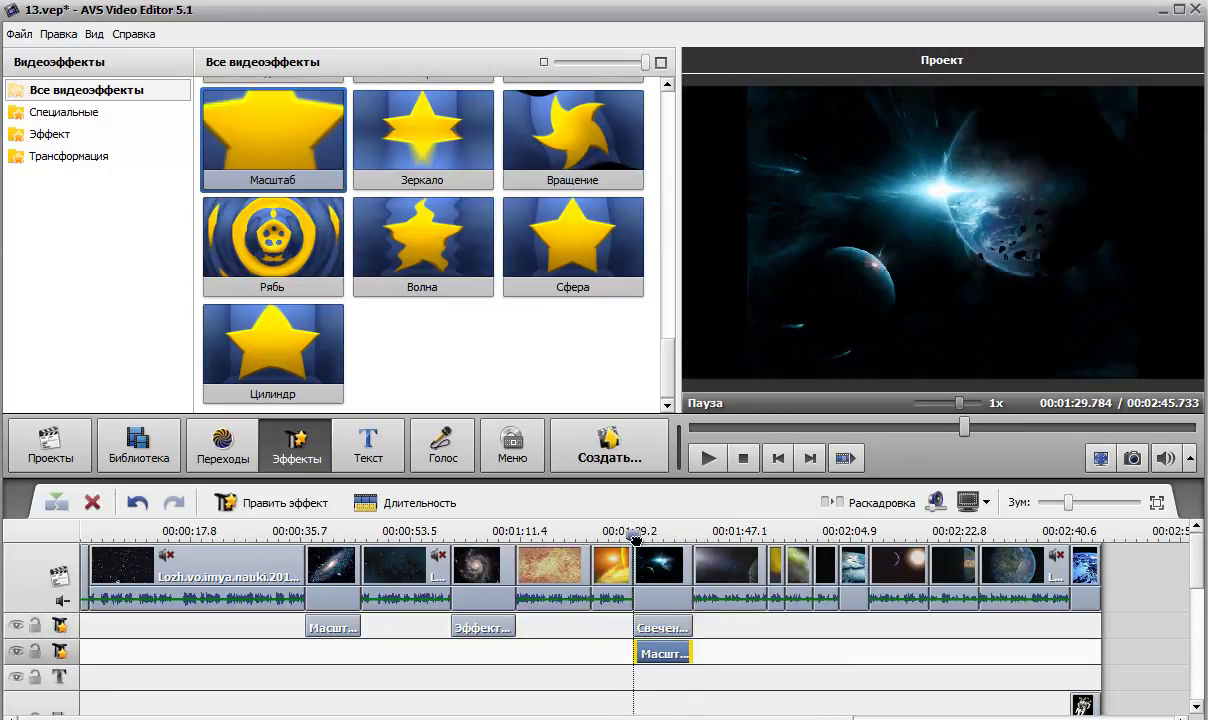
{"action": "left_click", "coordinate": [708, 462]}
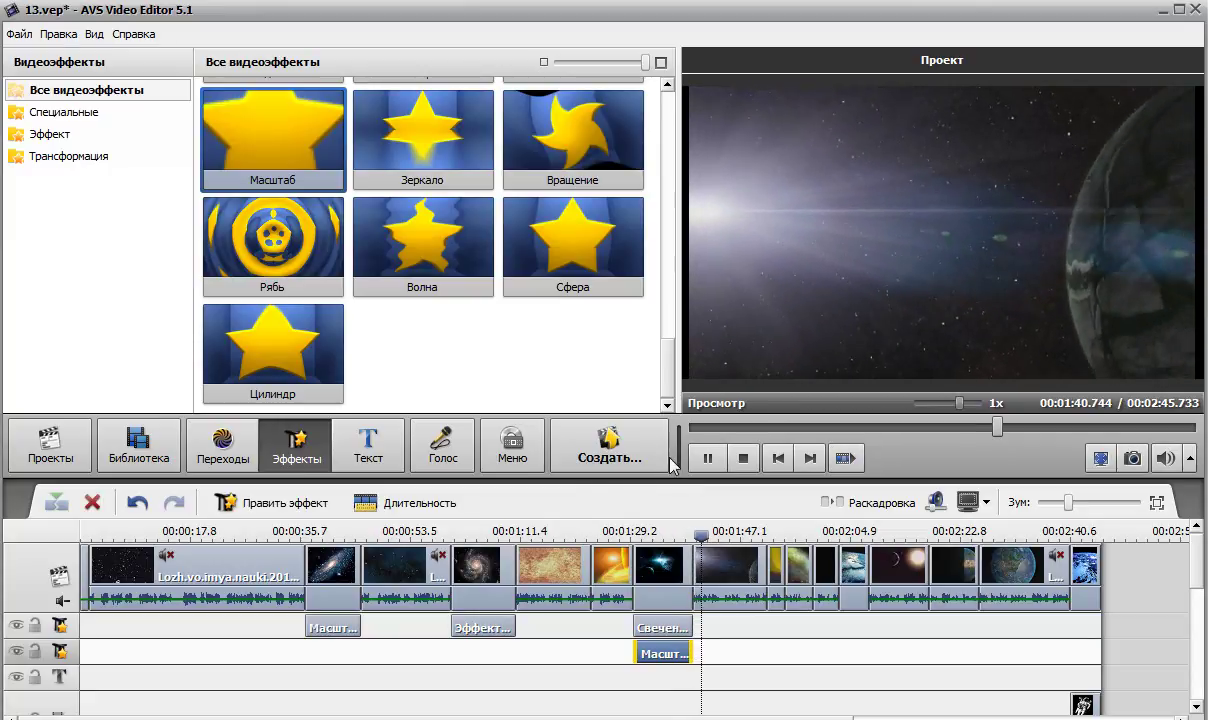
{"action": "left_click", "coordinate": [707, 459]}
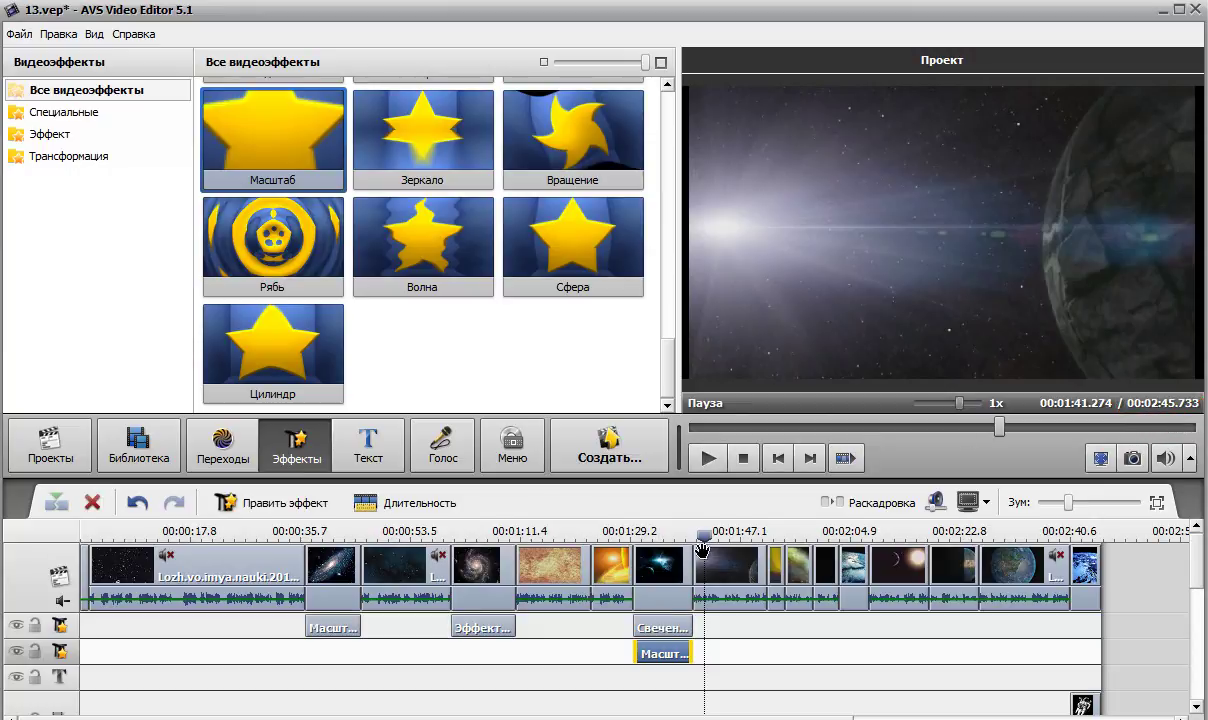
- Add the Масштаб effect to the cloud-covered Earth image, fit it to the clip, and lengthen both to about 6.6 seconds
{"action": "left_click_drag", "start_coordinate": [706, 537], "coordinate": [856, 537]}
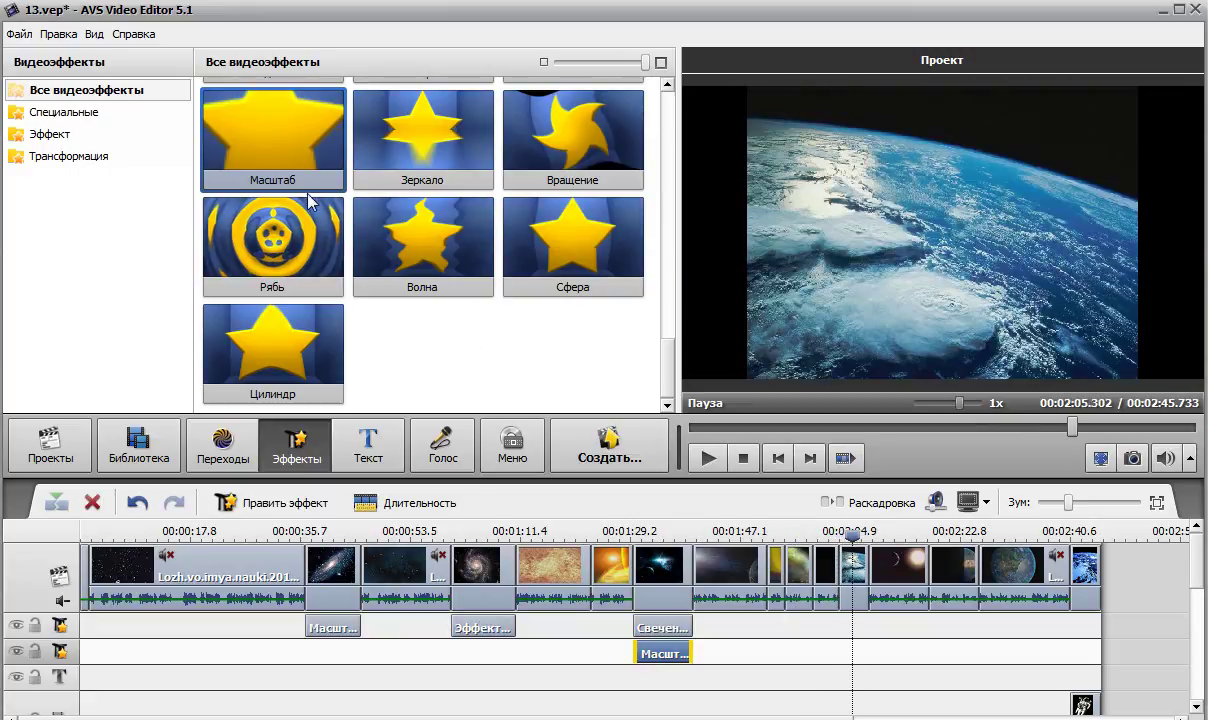
{"action": "left_click_drag", "start_coordinate": [245, 135], "coordinate": [846, 628]}
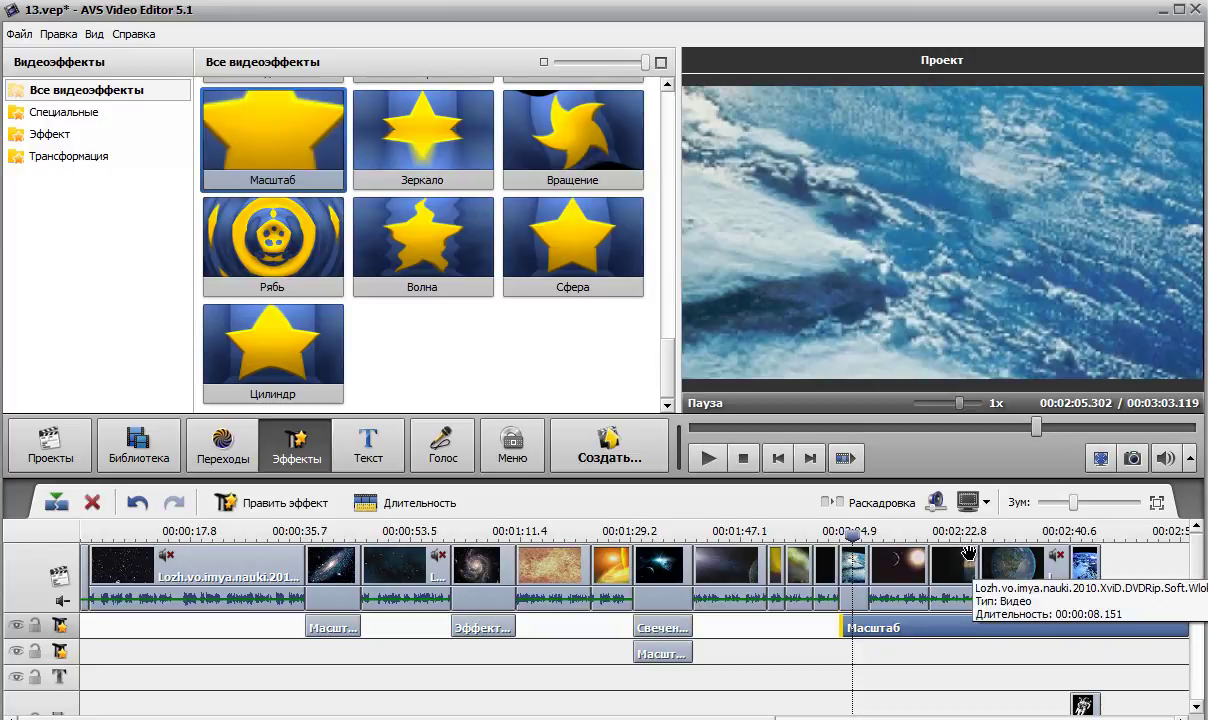
{"action": "scroll", "coordinate": [1030, 600], "scroll_direction": "down", "scroll_amount": 1}
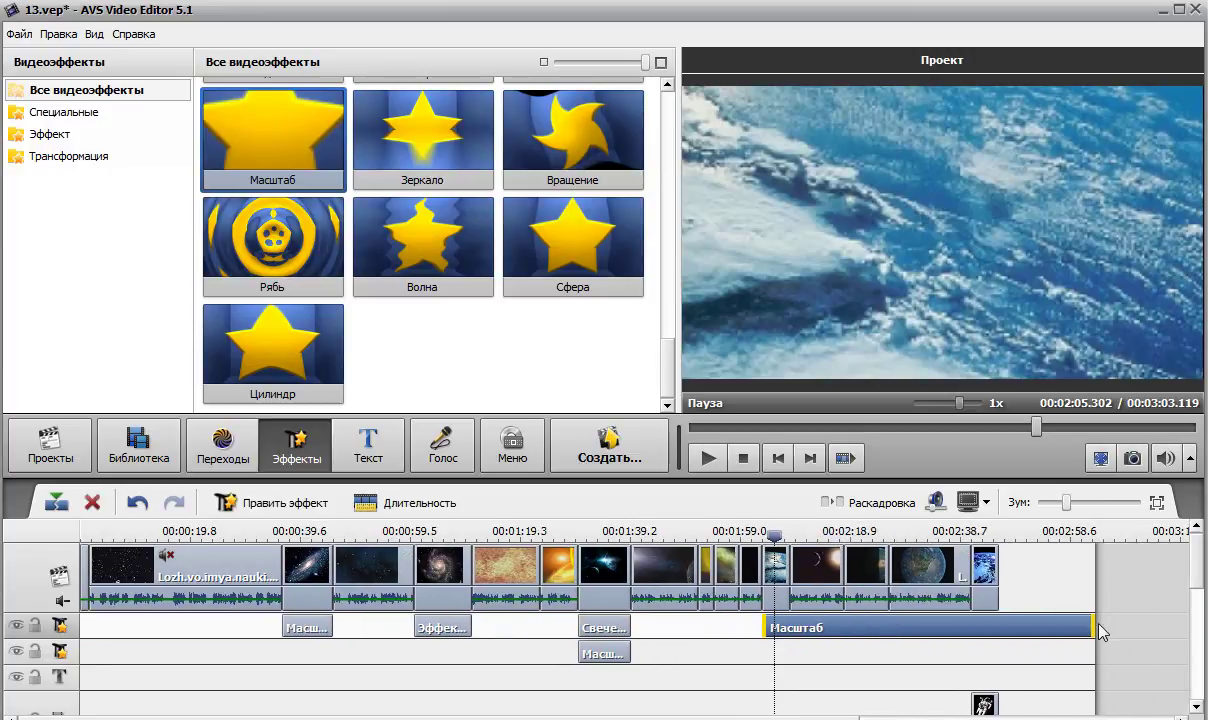
{"action": "left_click", "coordinate": [790, 622]}
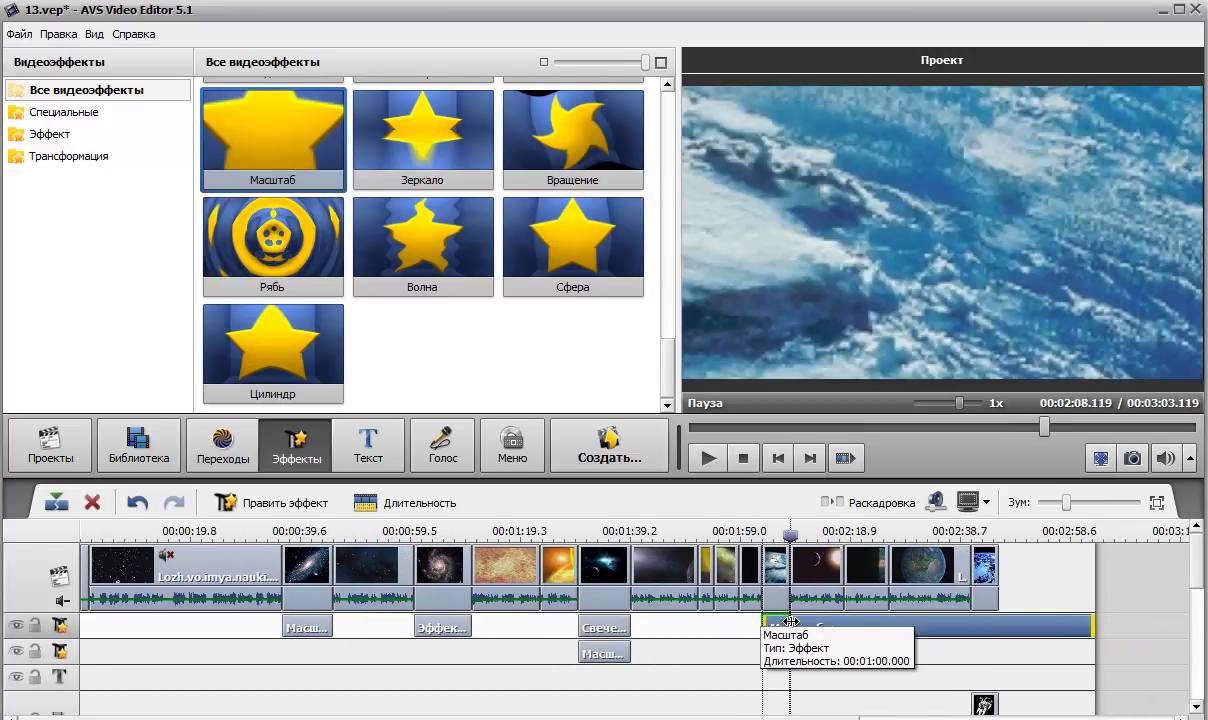
{"action": "left_click_drag", "start_coordinate": [793, 621], "coordinate": [790, 622]}
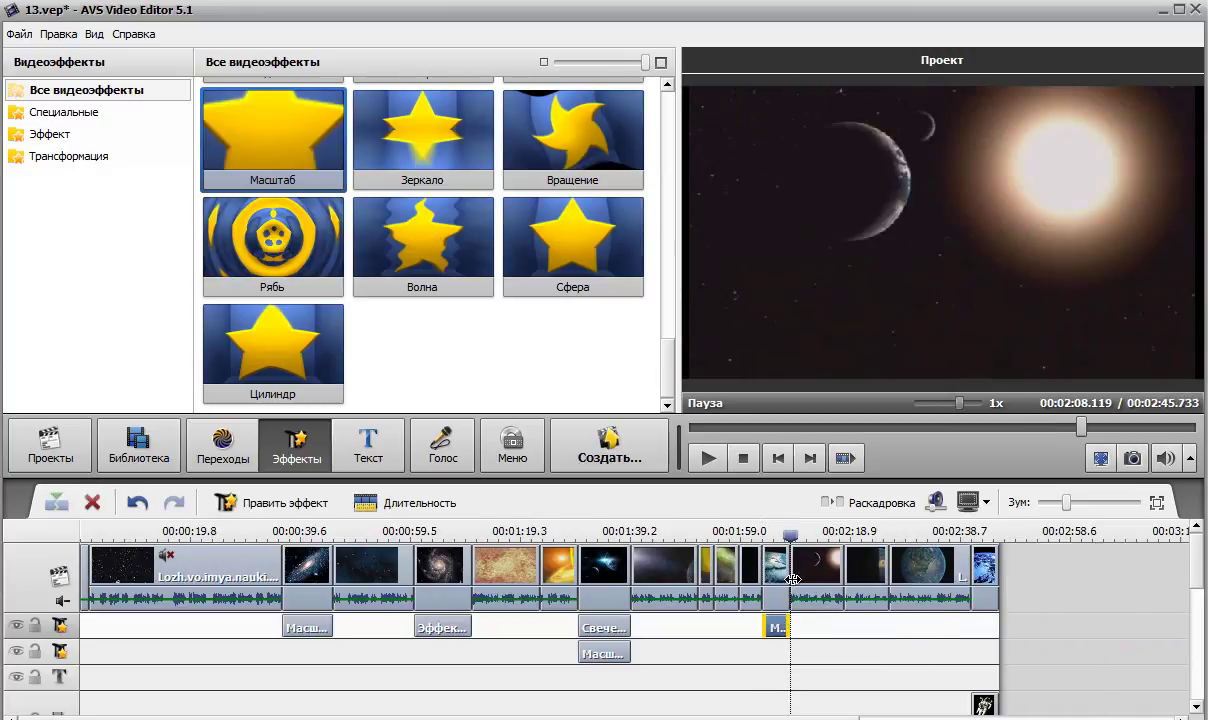
{"action": "left_click_drag", "start_coordinate": [791, 580], "coordinate": [789, 627]}
{"action": "left_click", "coordinate": [788, 626]}
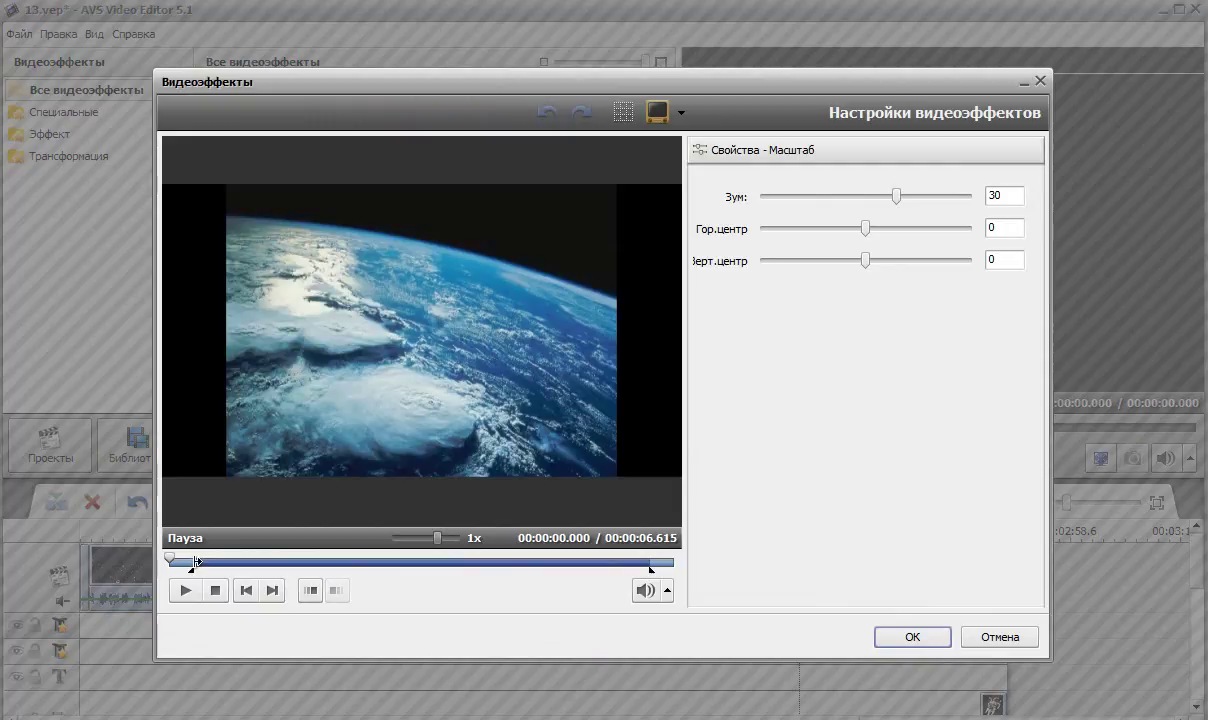
- Narrow the full-strength range of the cloudy Earth's Масштаб effect to near the midpoint and set Зум to 15
{"action": "left_click_drag", "start_coordinate": [197, 562], "coordinate": [289, 562]}
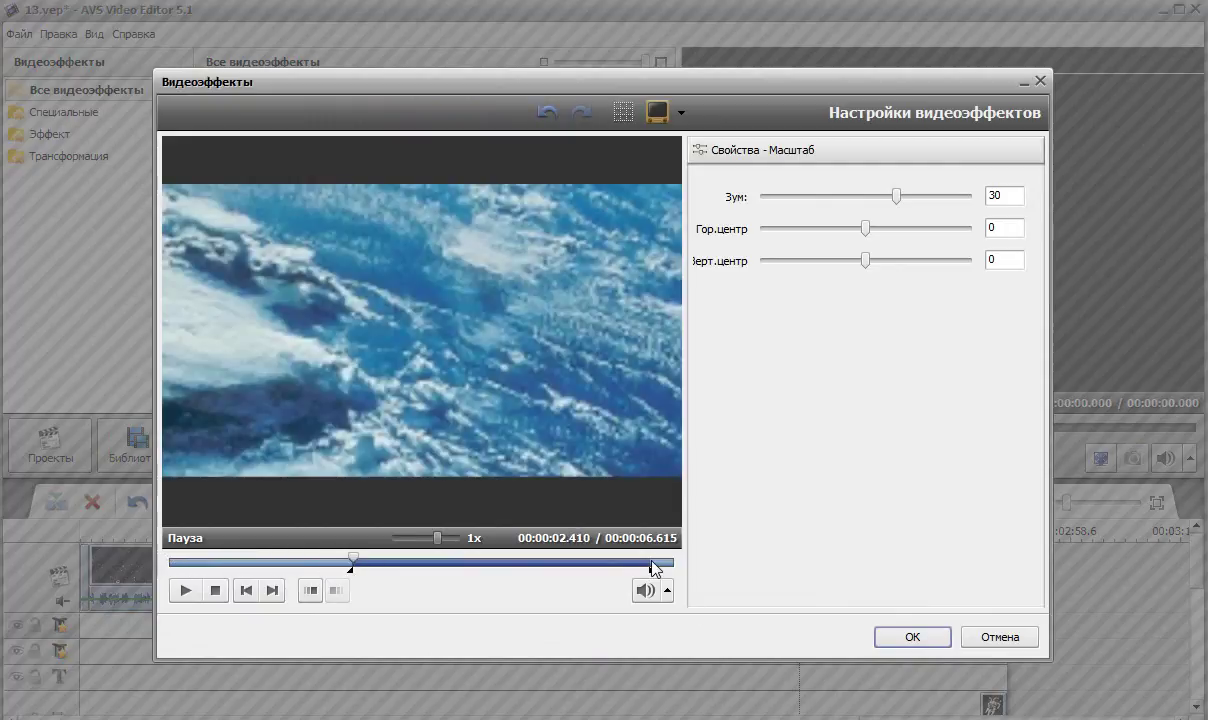
{"action": "left_click_drag", "start_coordinate": [646, 562], "coordinate": [481, 562]}
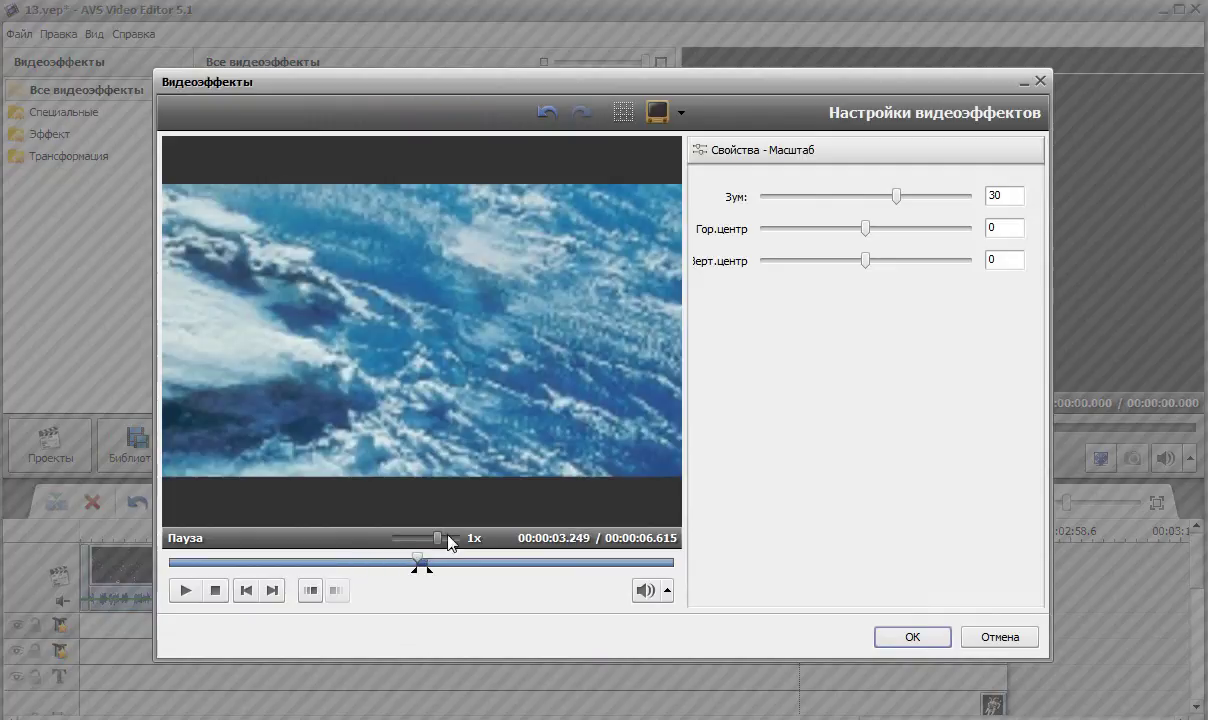
{"action": "mouse_move", "coordinate": [896, 196]}
{"action": "left_mouse_down"}
{"action": "mouse_move", "coordinate": [871, 199]}
{"action": "mouse_move", "coordinate": [884, 199]}
{"action": "left_mouse_up"}
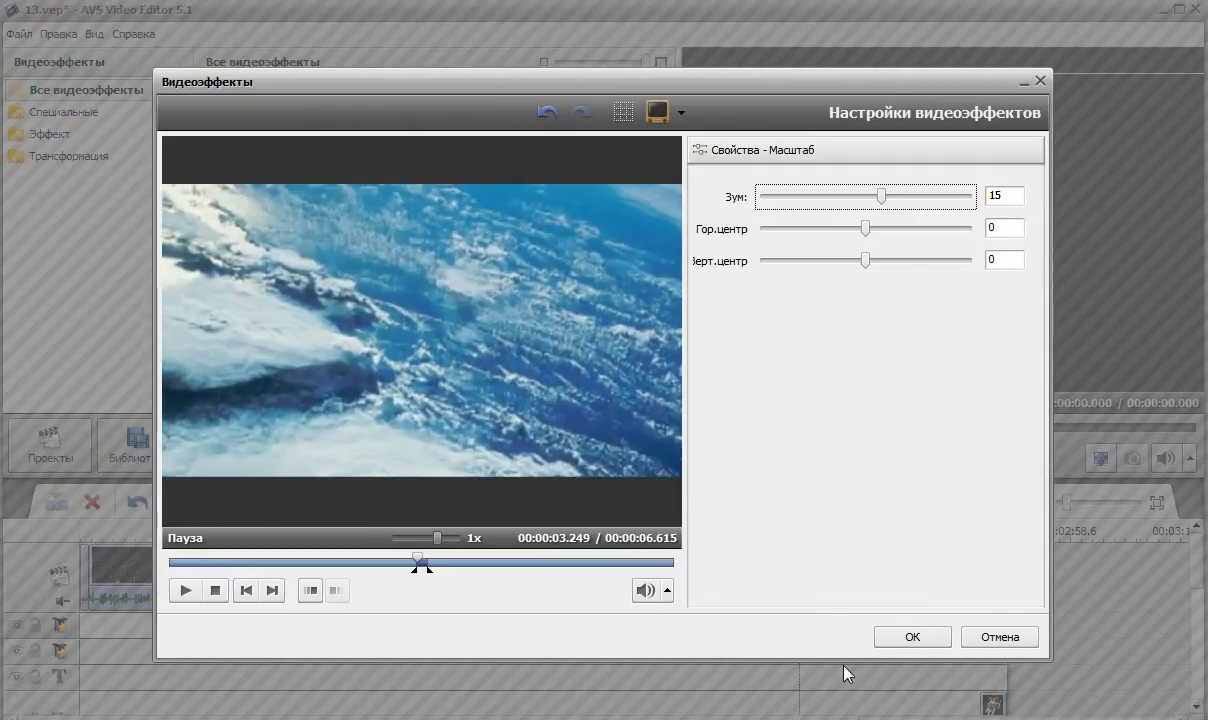
{"action": "left_click", "coordinate": [912, 637]}
- Play the cloud-covered Earth image from its start to review the zoom effect
{"action": "left_click_drag", "start_coordinate": [806, 544], "coordinate": [763, 535]}
{"action": "left_click", "coordinate": [703, 460]}
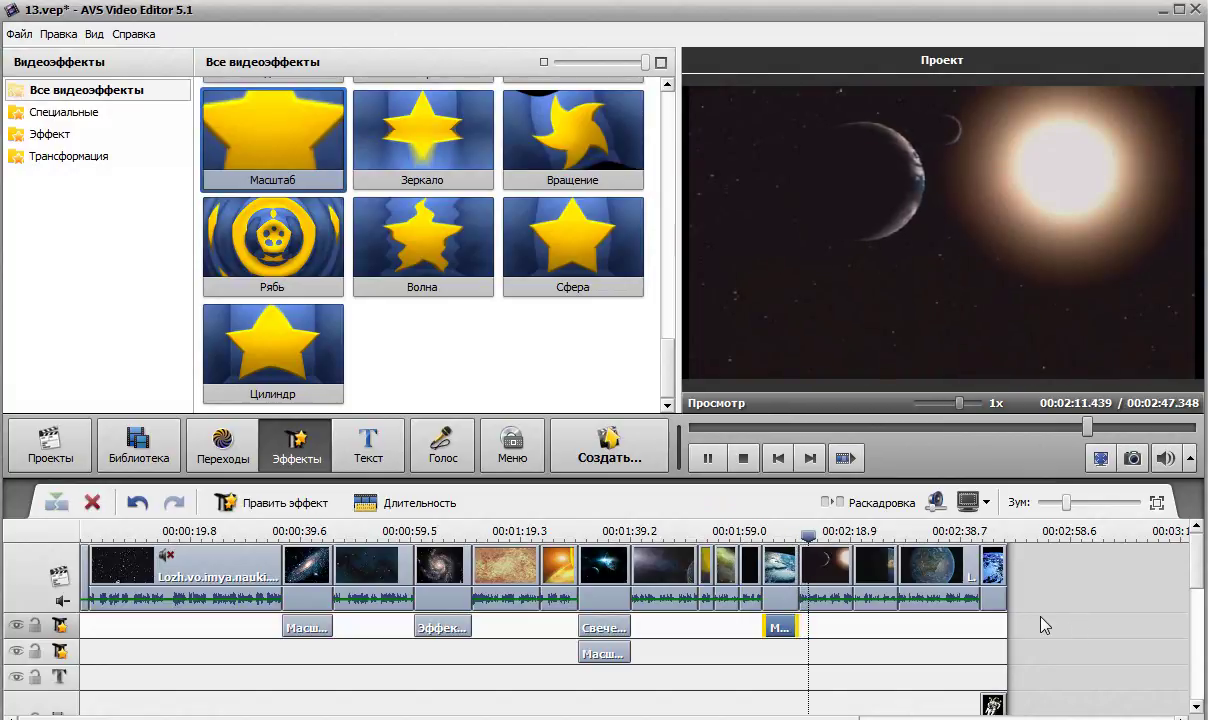
{"action": "key", "text": "space"}
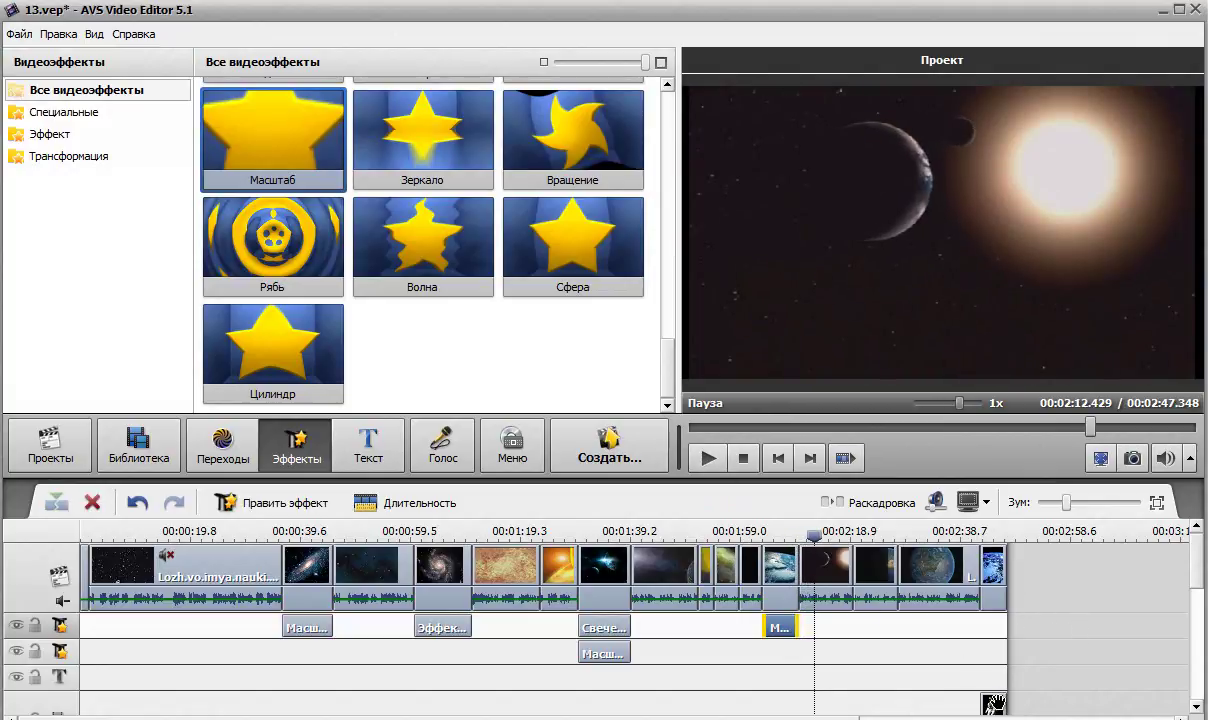
- Reposition the astronaut overlay to the right side of the frame over the final blue Earth image
{"action": "left_click_drag", "start_coordinate": [993, 704], "coordinate": [995, 701]}
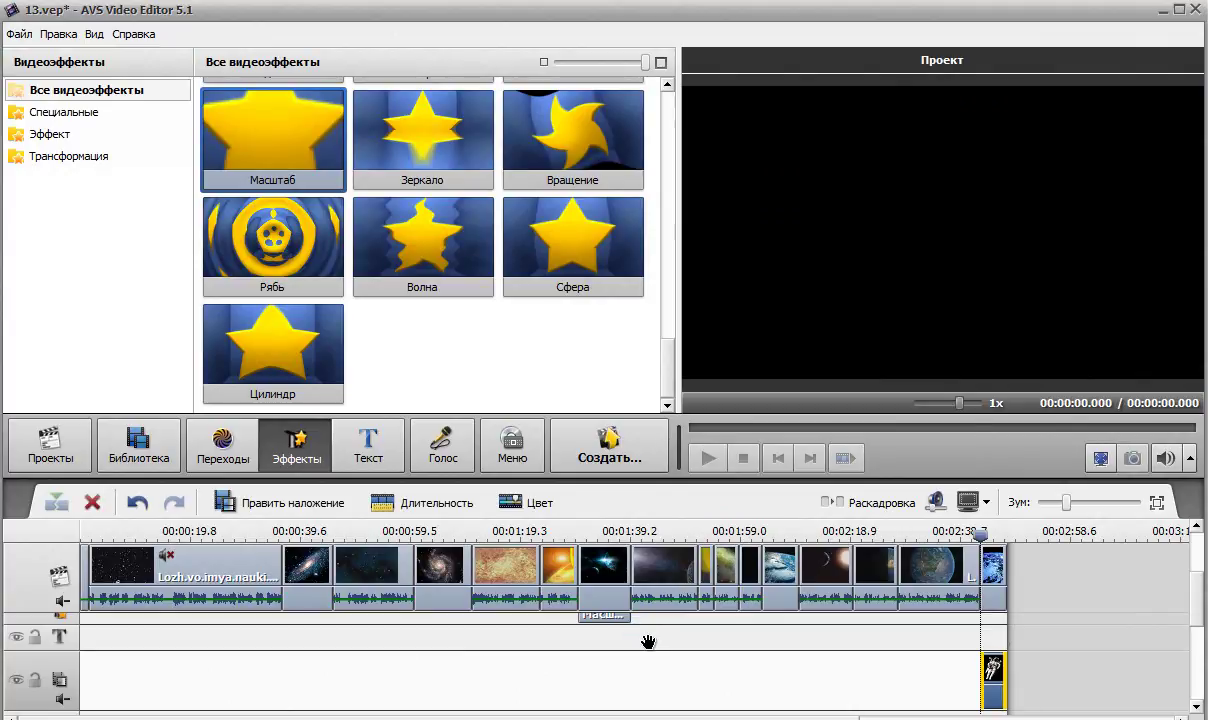
{"action": "double_click", "coordinate": [648, 641]}
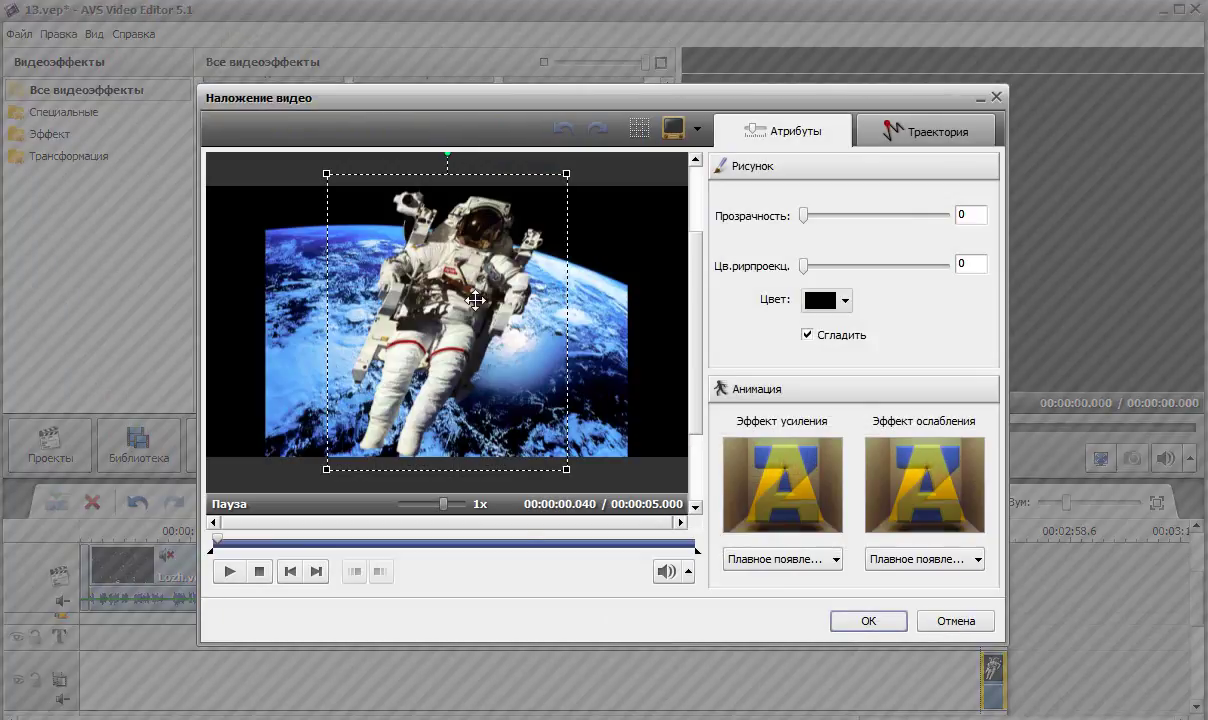
{"action": "left_click_drag", "start_coordinate": [442, 304], "coordinate": [546, 311]}
{"action": "left_click_drag", "start_coordinate": [512, 291], "coordinate": [499, 291]}
{"action": "left_click", "coordinate": [885, 620]}
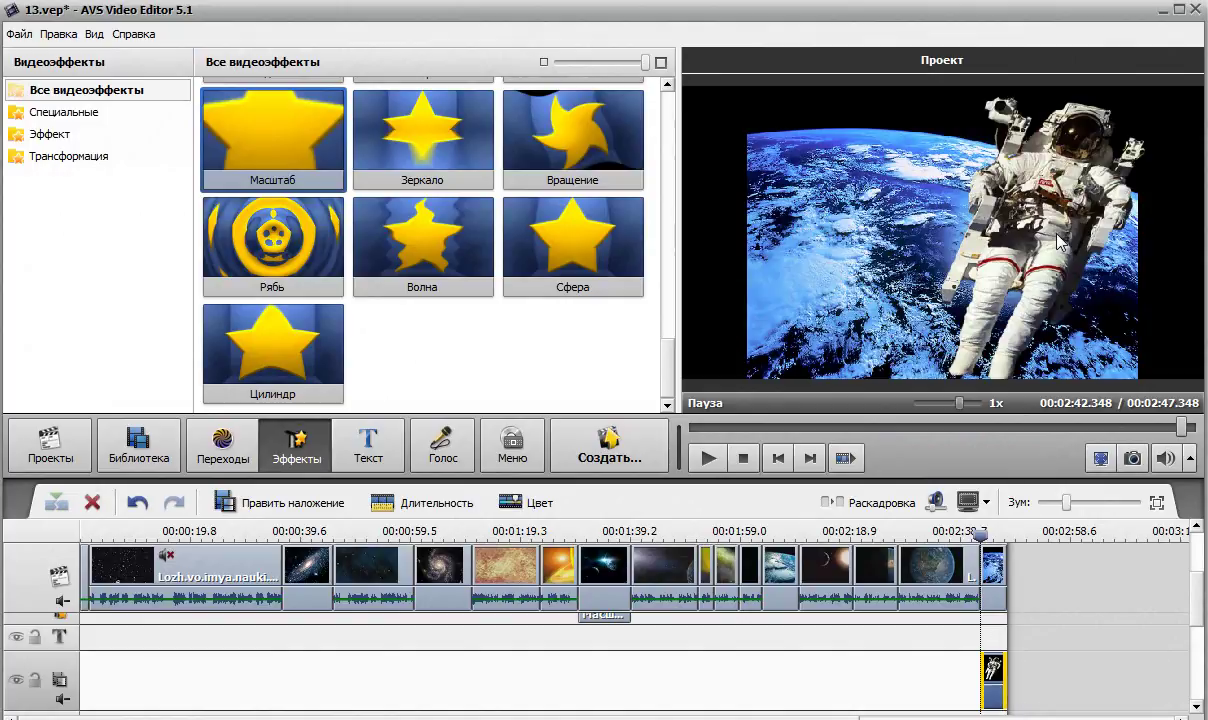
- Move the astronaut overlay beneath the cloud-covered Earth image and try shifting the astronaut slightly within the frame
{"action": "left_click_drag", "start_coordinate": [990, 668], "coordinate": [782, 672]}
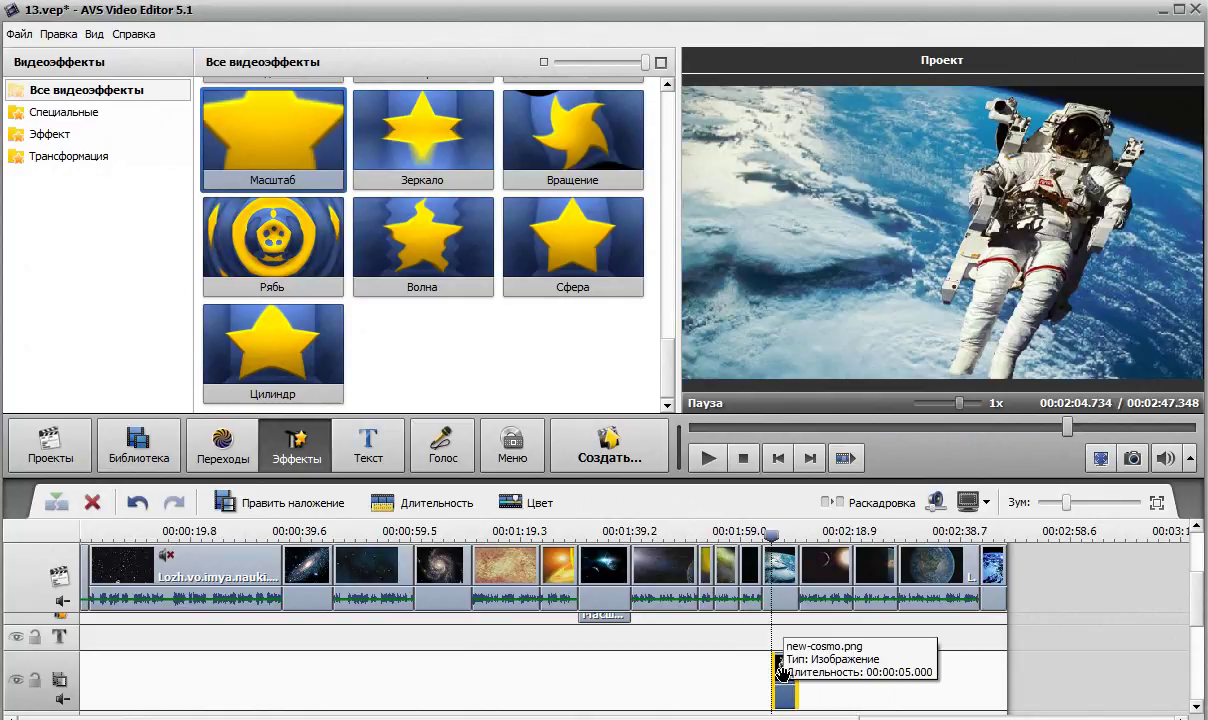
{"action": "double_click", "coordinate": [785, 675]}
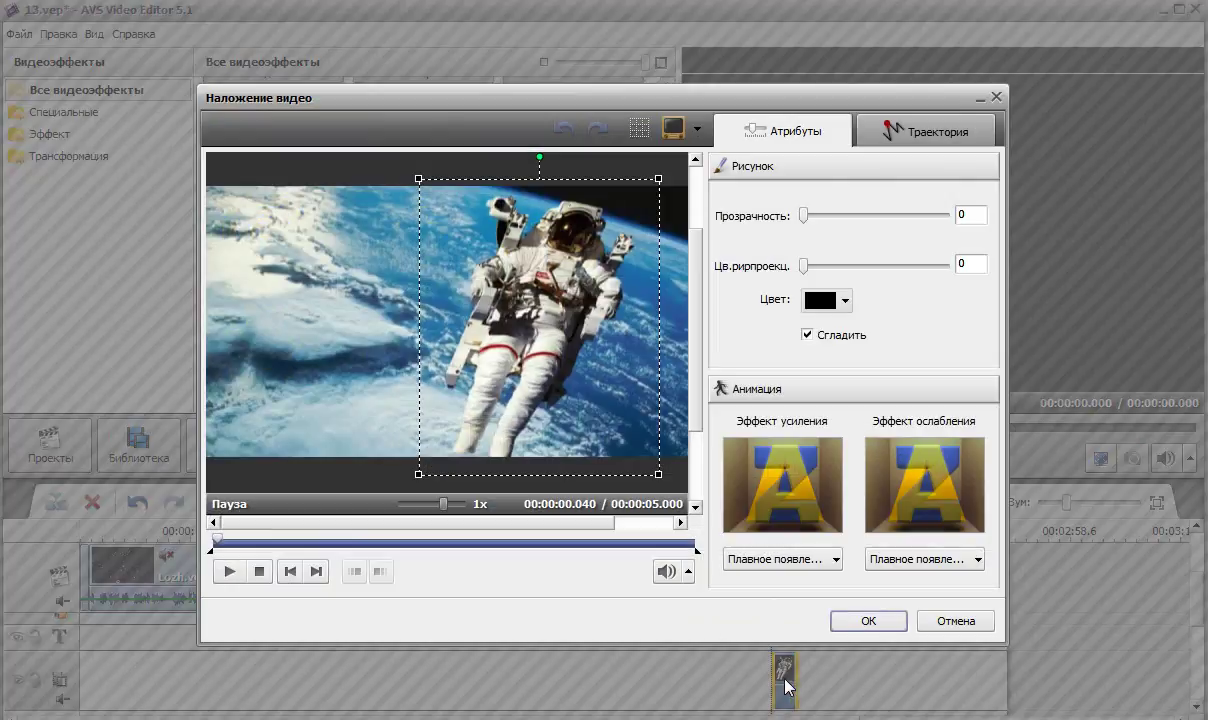
{"action": "left_click_drag", "start_coordinate": [585, 350], "coordinate": [527, 286]}
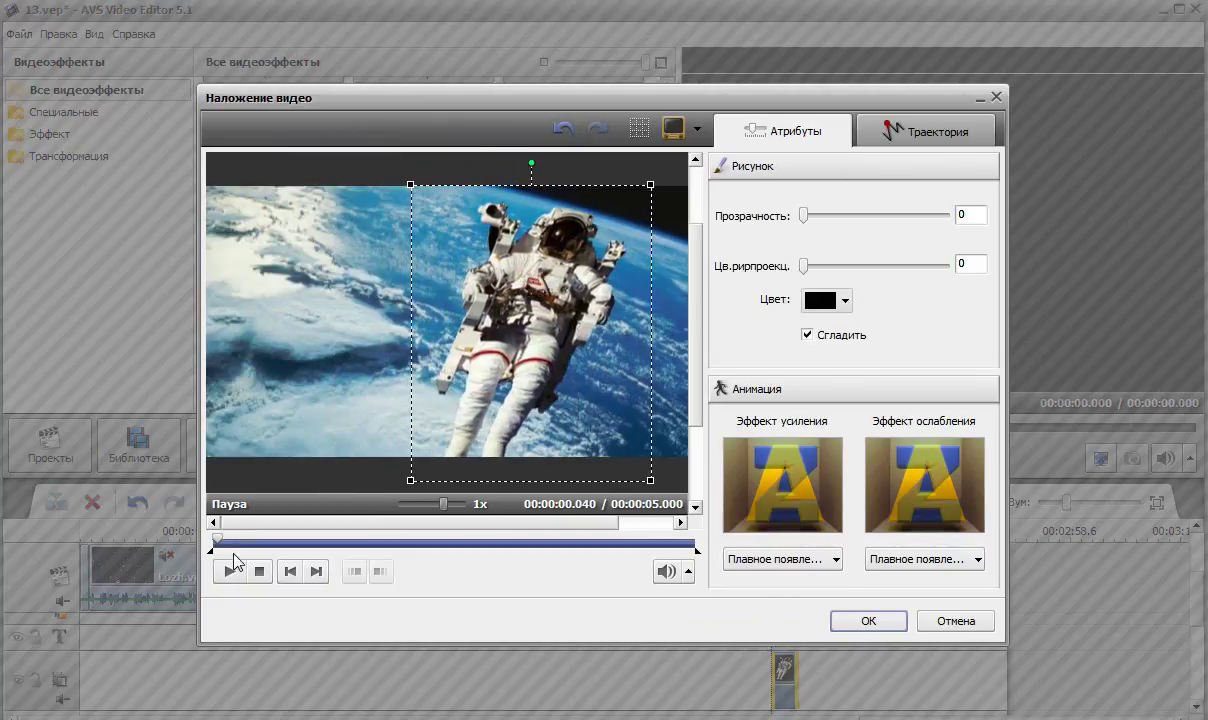
{"action": "left_click", "coordinate": [230, 571]}
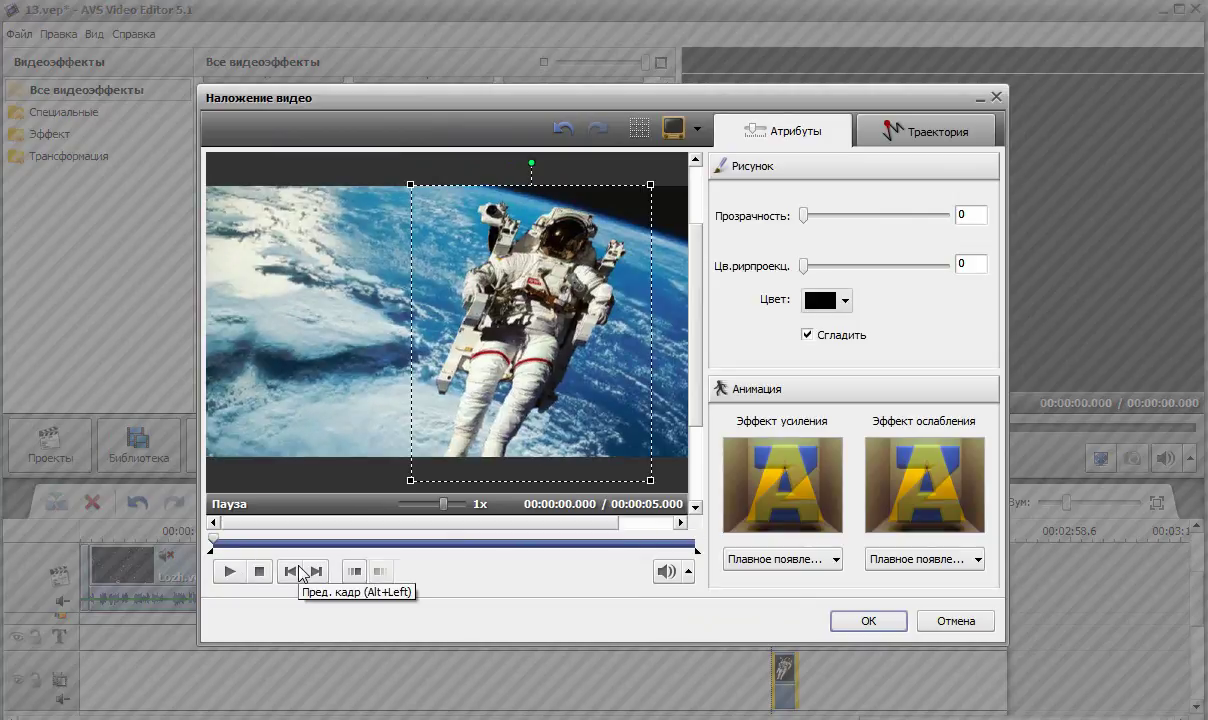
{"action": "left_click", "coordinate": [922, 617]}
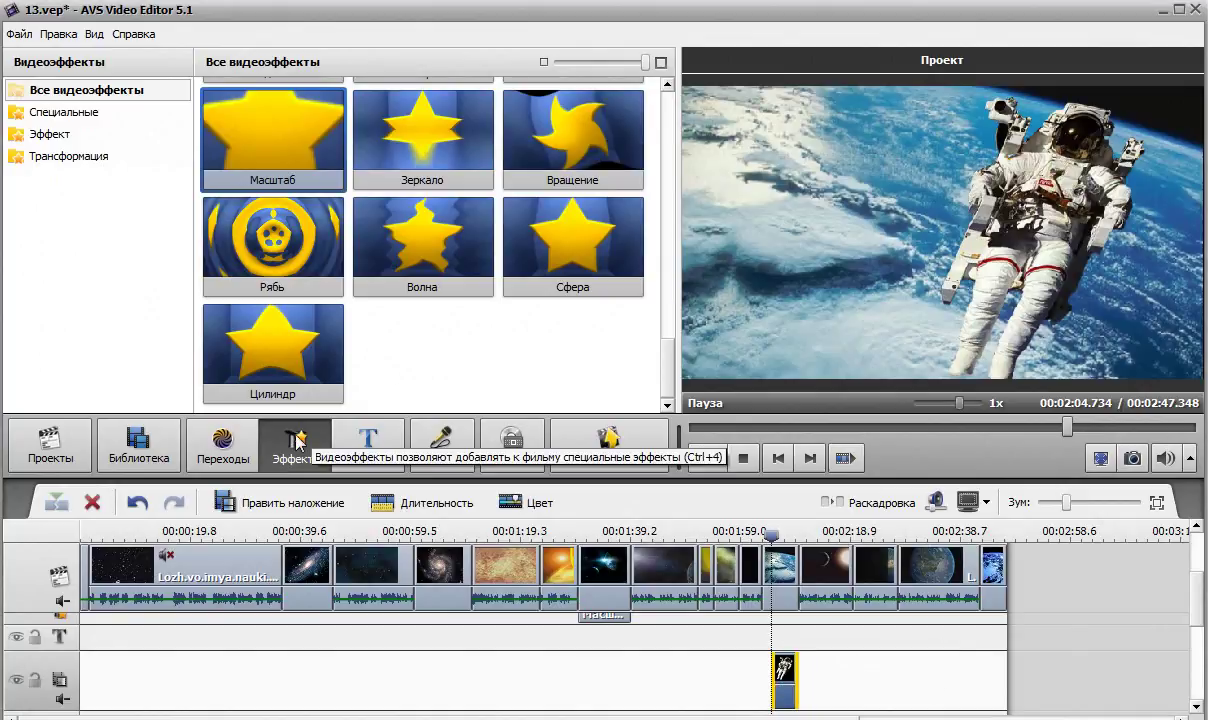
- Show the media library images with smaller thumbnails and return the astronaut overlay beneath the final blue Earth image
{"action": "left_click", "coordinate": [135, 443]}
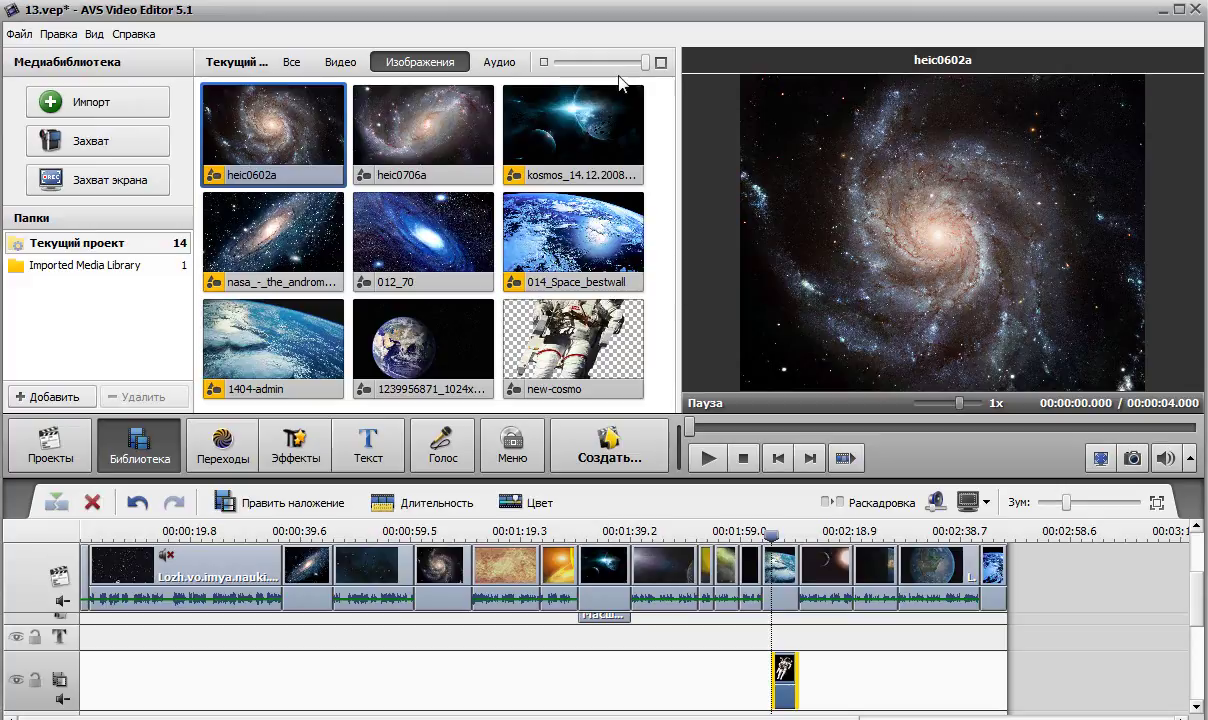
{"action": "left_click_drag", "start_coordinate": [646, 63], "coordinate": [620, 63]}
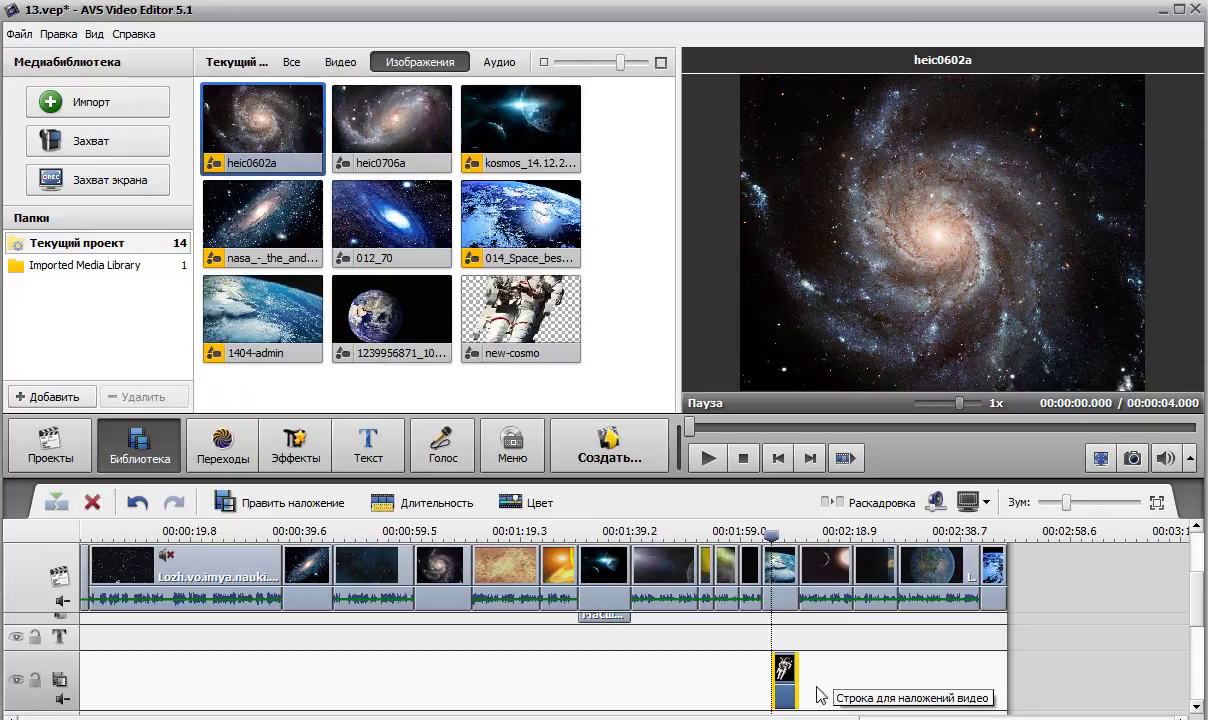
{"action": "left_click_drag", "start_coordinate": [784, 675], "coordinate": [988, 678]}
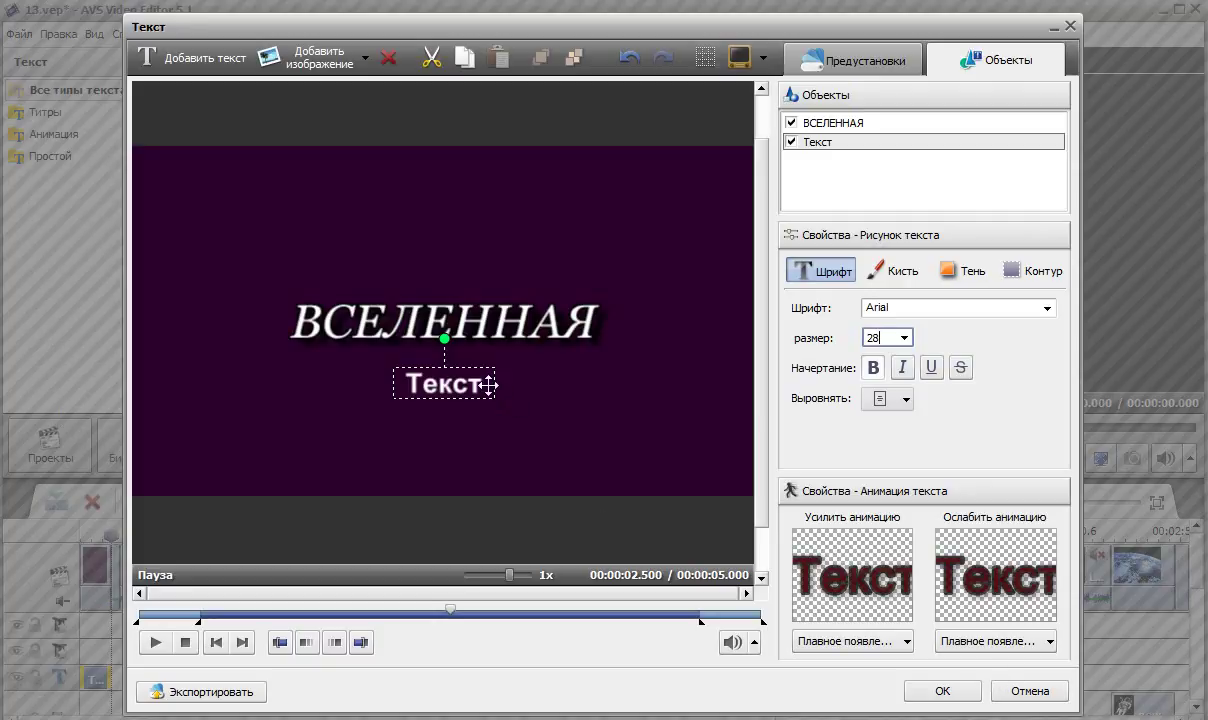
- Replace the placeholder text under the ВСЕЛЕННАЯ title with "MultimediaStudio.ru"
{"action": "left_click_drag", "start_coordinate": [487, 385], "coordinate": [392, 385]}
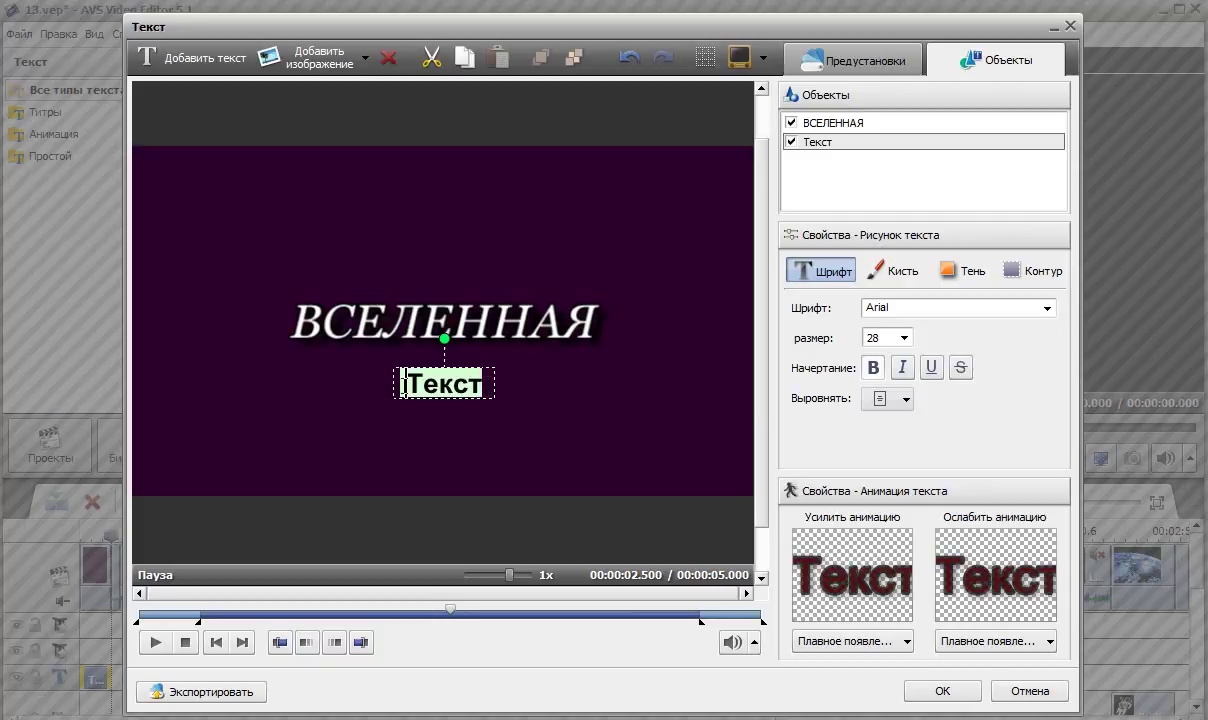
{"action": "type", "text": "m"}
{"action": "key", "text": "BackSpace"}
{"action": "key", "text": "Caps_Lock"}
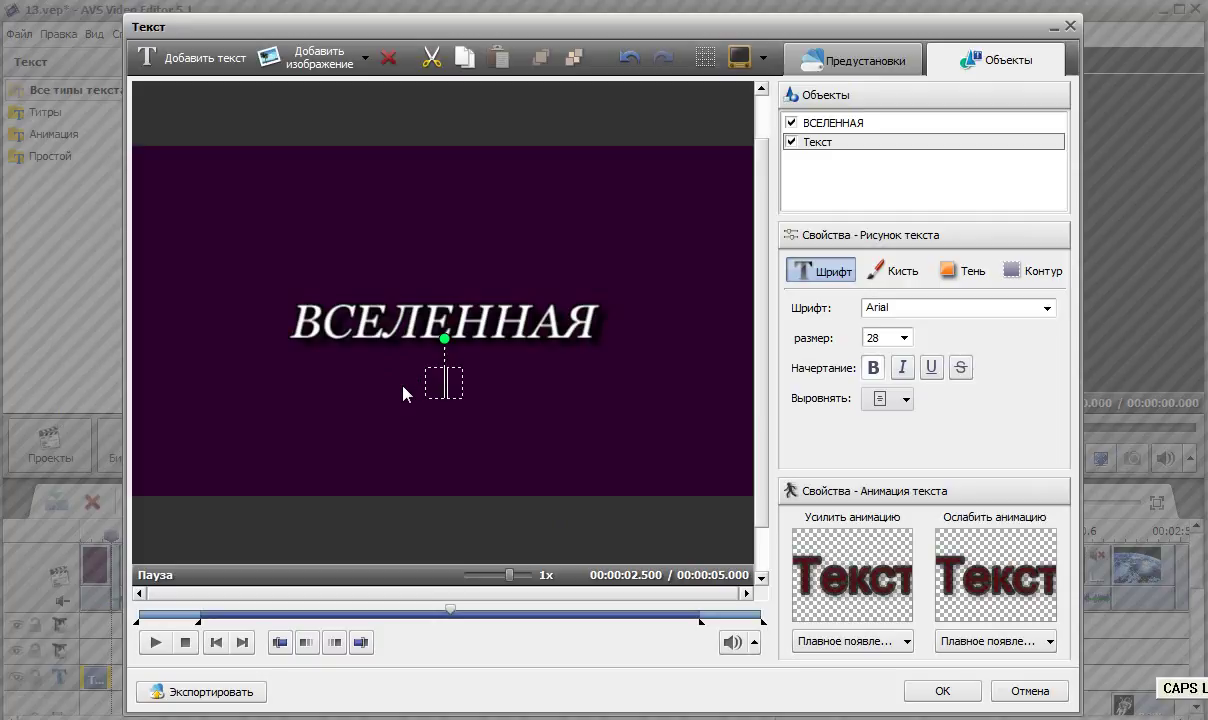
{"action": "type", "text": "m"}
{"action": "key", "text": "BackSpace"}
{"action": "type", "text": "M"}
{"action": "key", "text": "Caps_Lock"}
{"action": "type", "text": "u"}
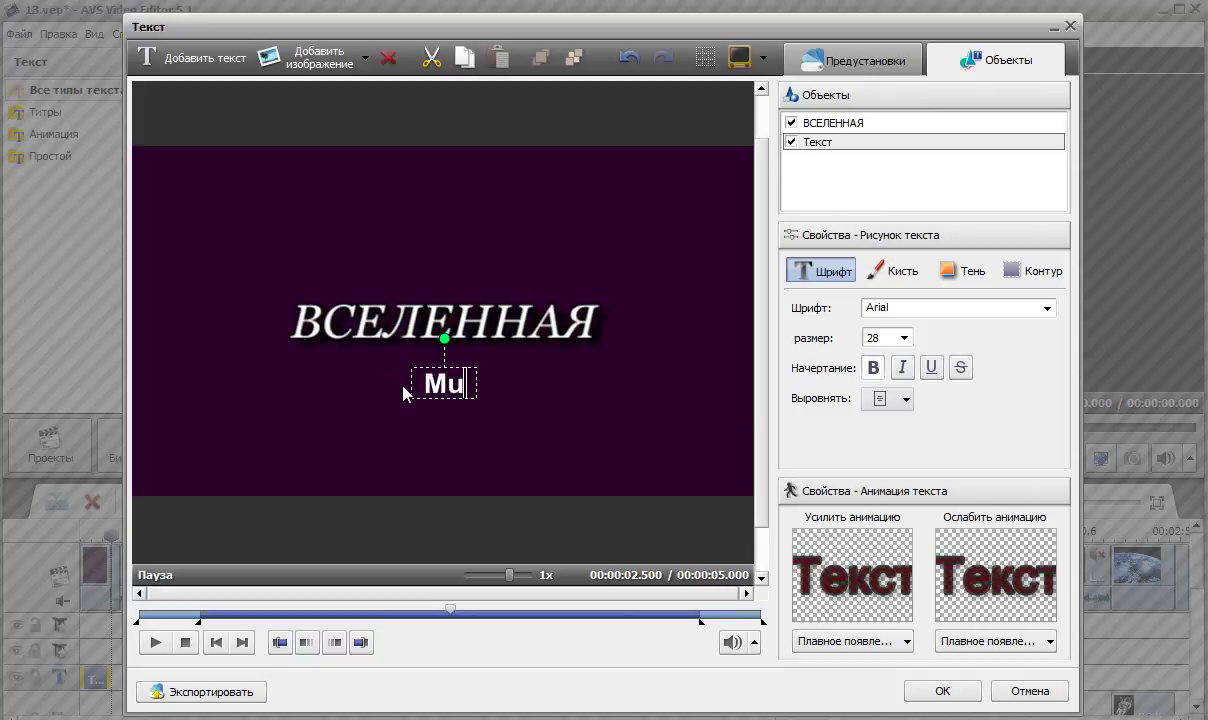
{"action": "type", "text": "ltimedia"}
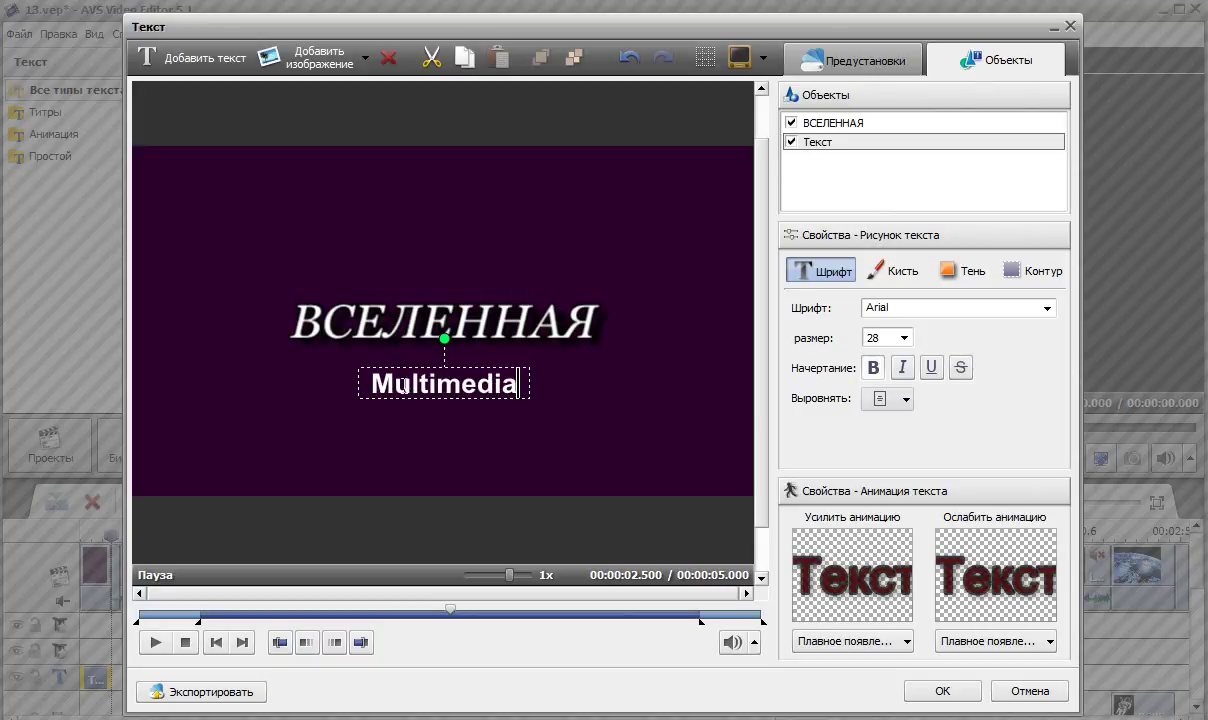
{"action": "type", "text": "St"}
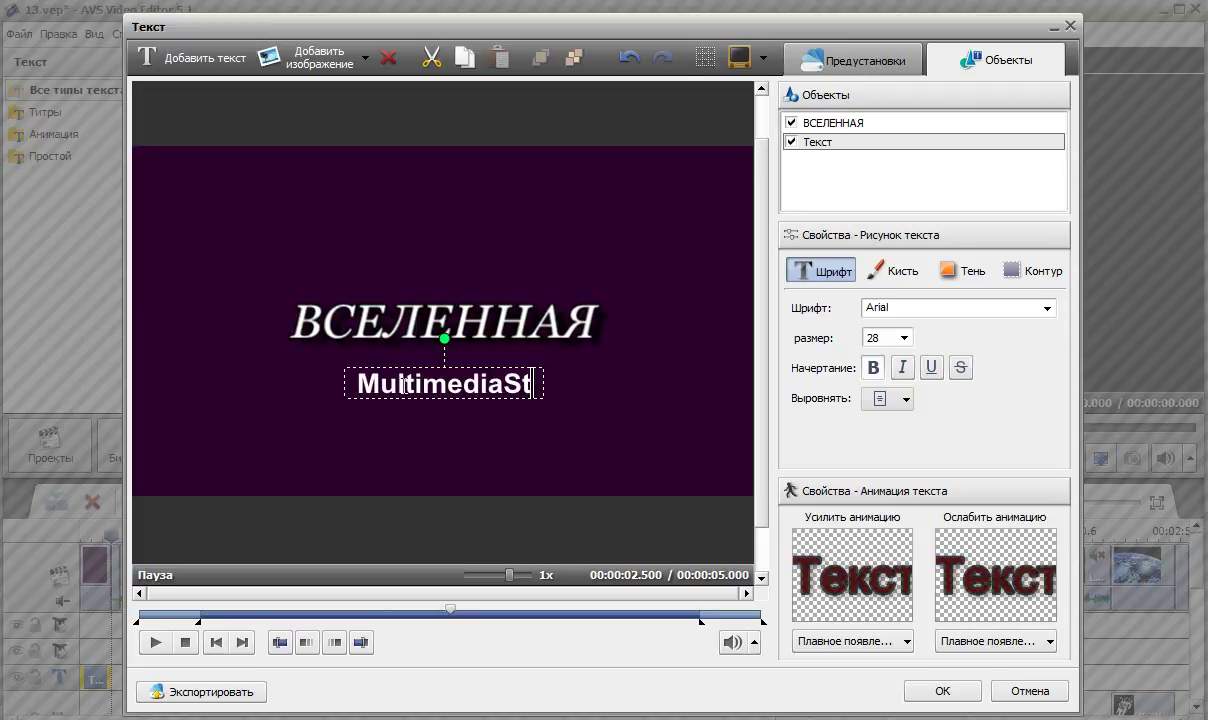
{"action": "type", "text": "u"}
{"action": "type", "text": "di"}
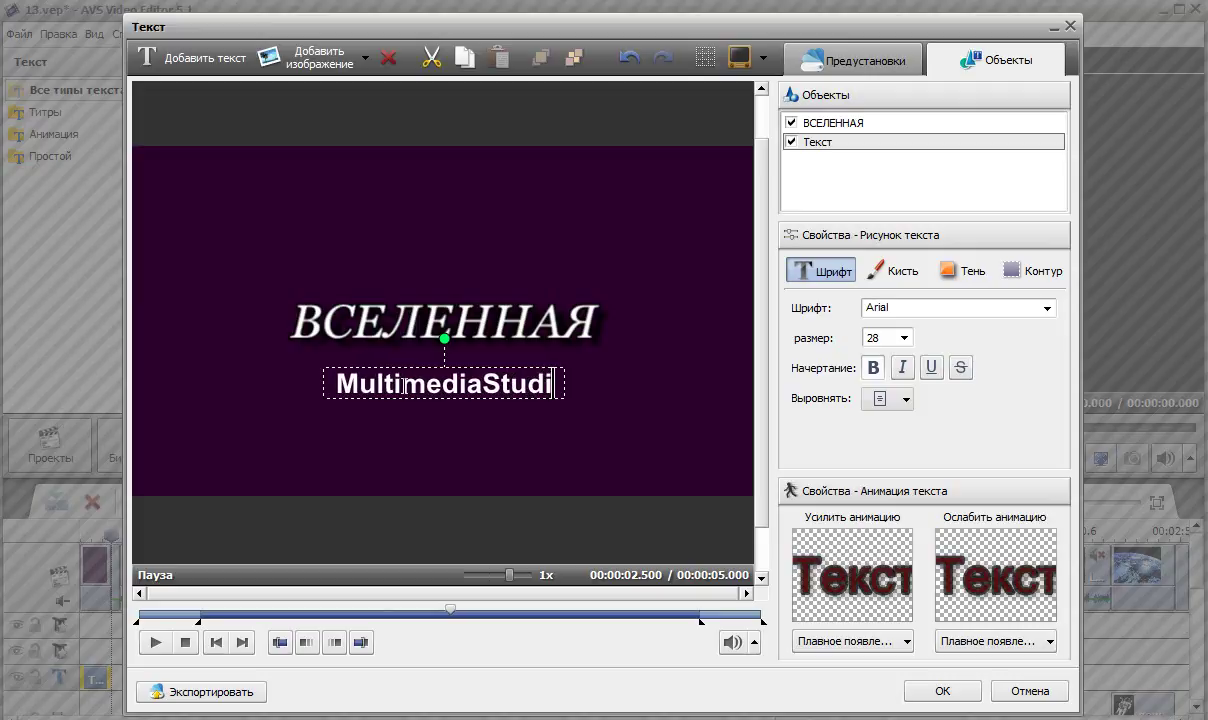
{"action": "type", "text": "o.ru"}
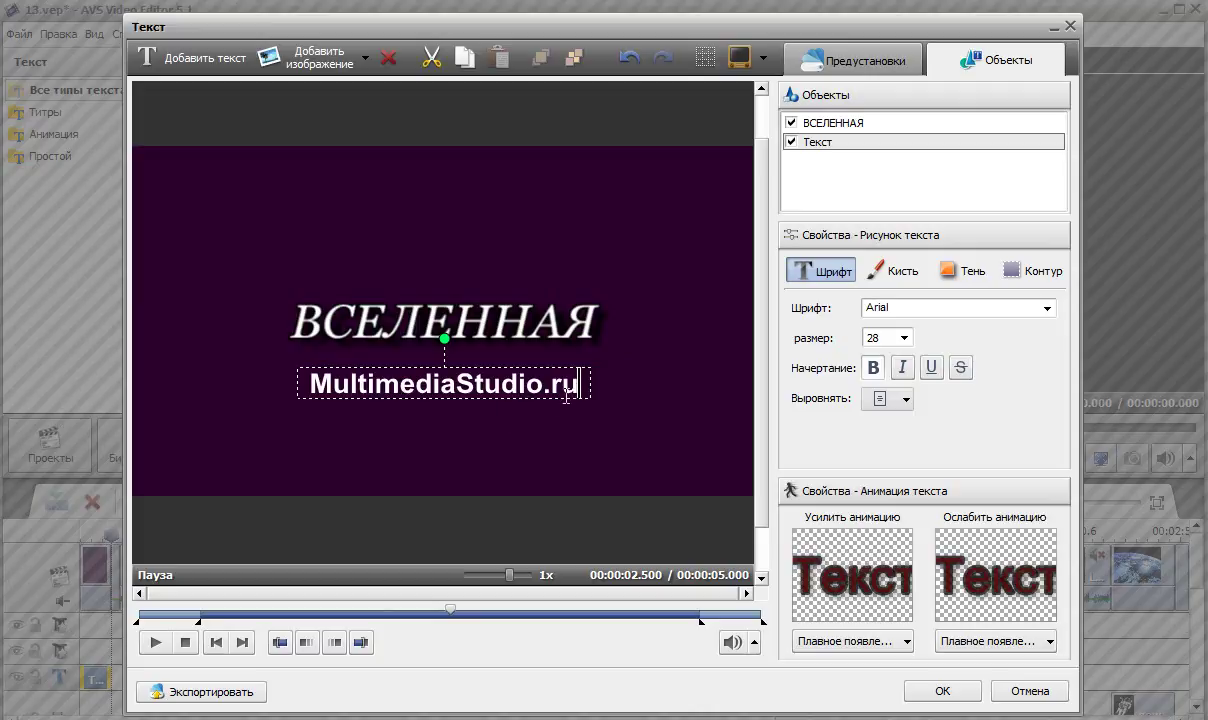
- Set the MultimediaStudio.ru text's font size to 24 and move it up closer to the ВСЕЛЕННАЯ title
{"action": "left_click_drag", "start_coordinate": [580, 383], "coordinate": [240, 386]}
{"action": "left_click", "coordinate": [276, 394]}
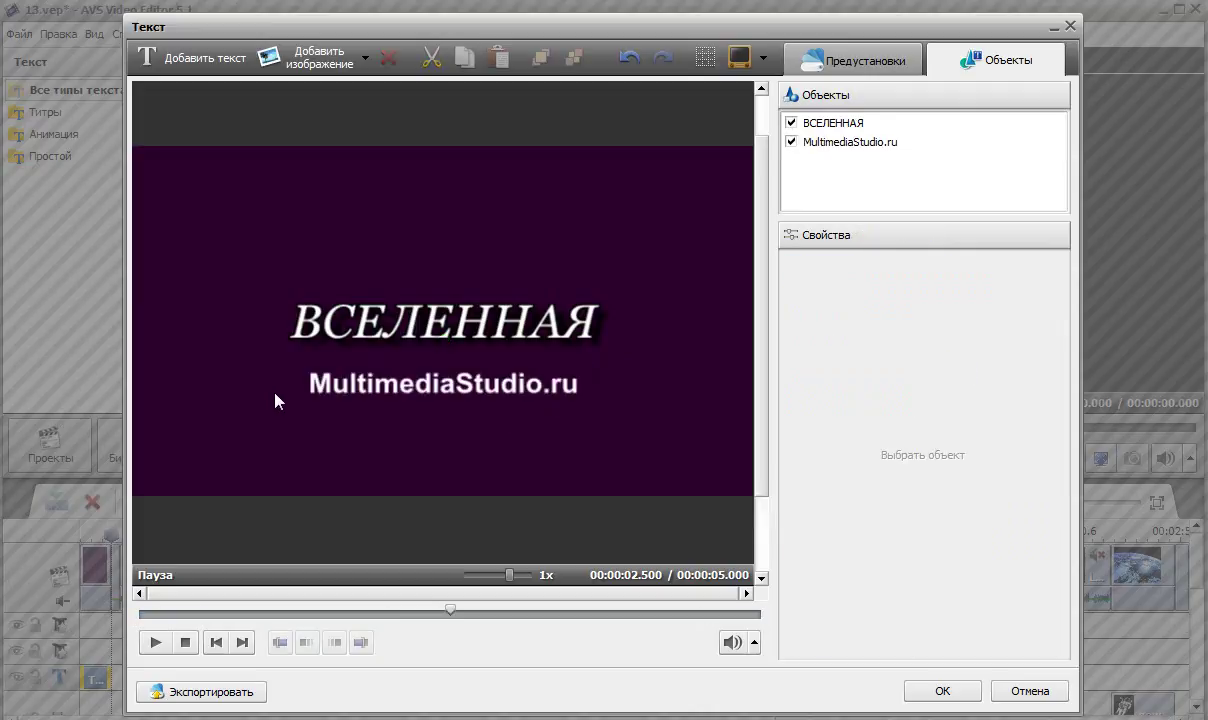
{"action": "left_click", "coordinate": [345, 392]}
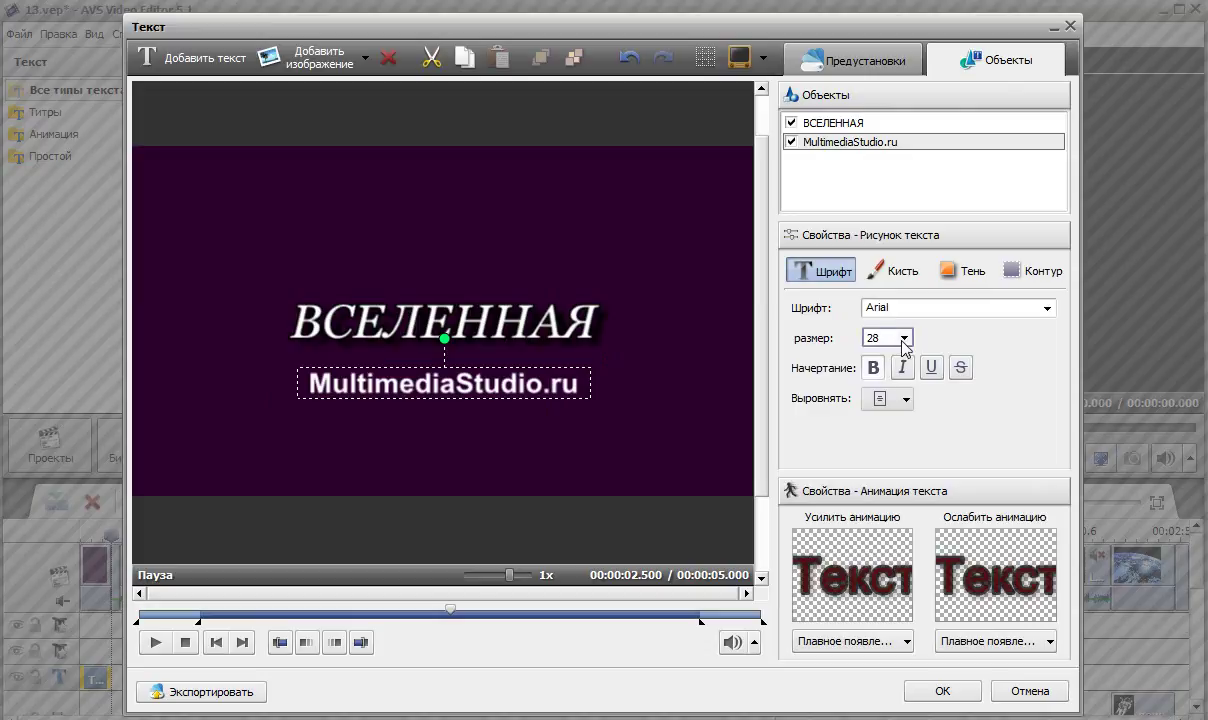
{"action": "left_click", "coordinate": [884, 338]}
{"action": "left_click", "coordinate": [905, 358]}
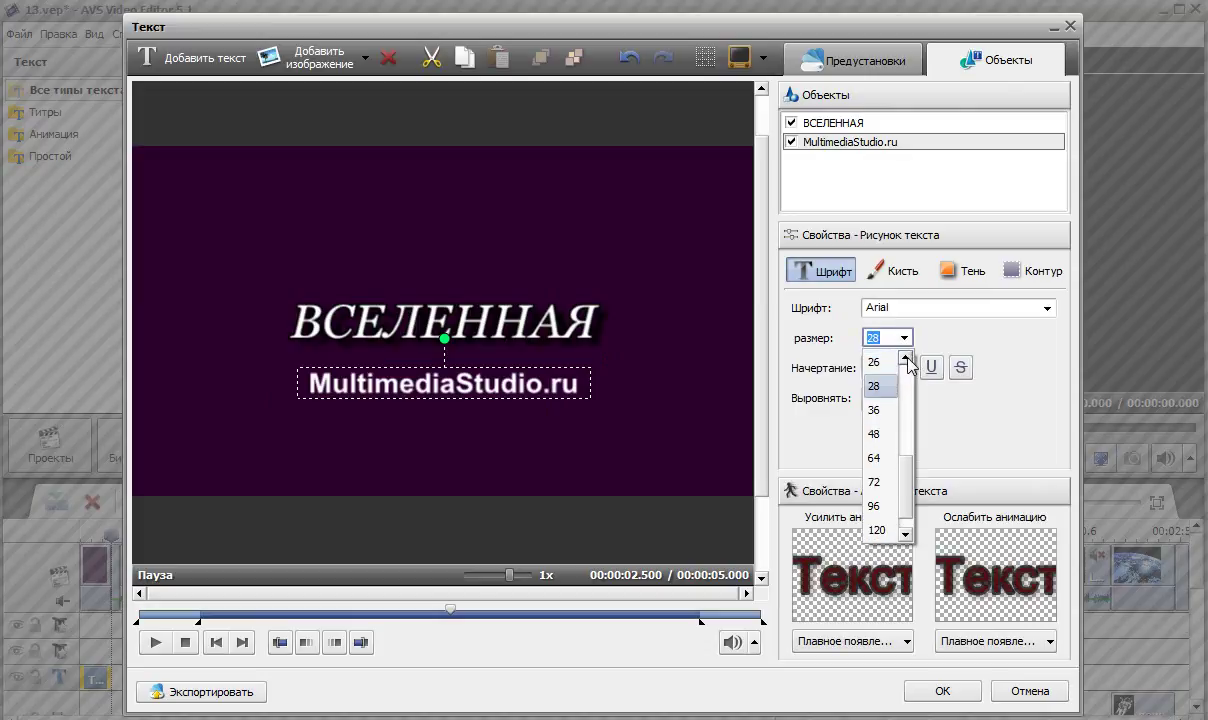
{"action": "left_click", "coordinate": [890, 362]}
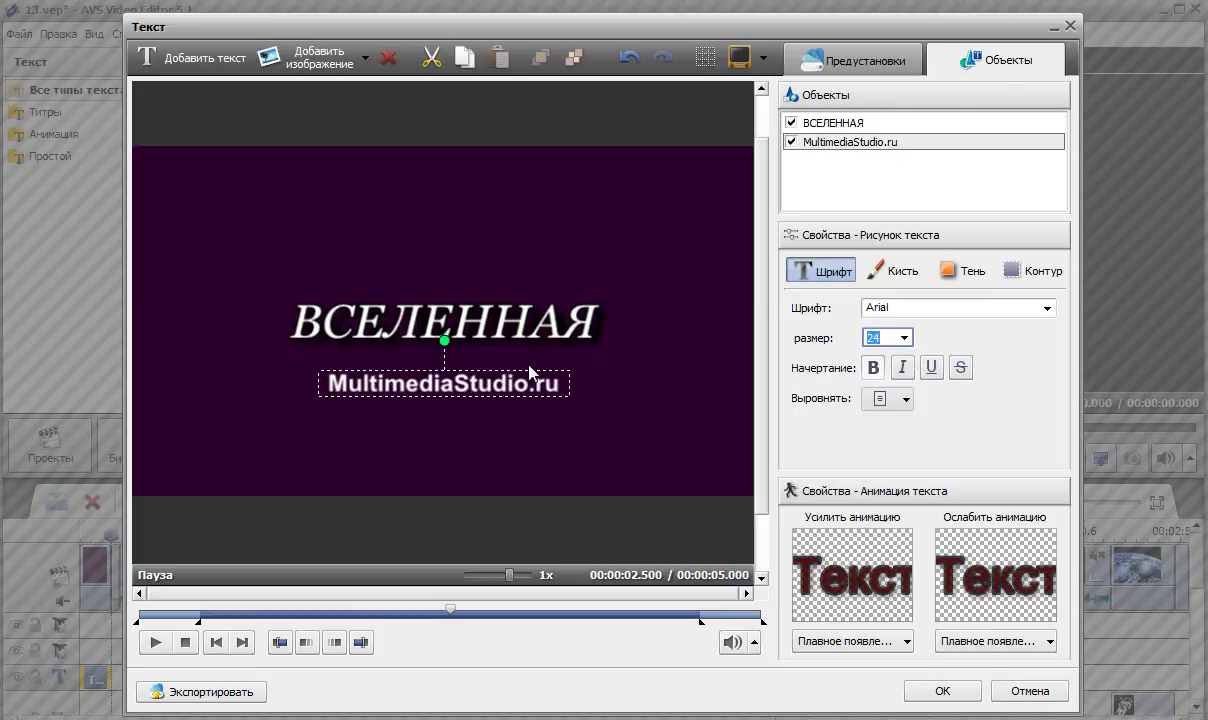
{"action": "left_click_drag", "start_coordinate": [526, 374], "coordinate": [524, 361]}
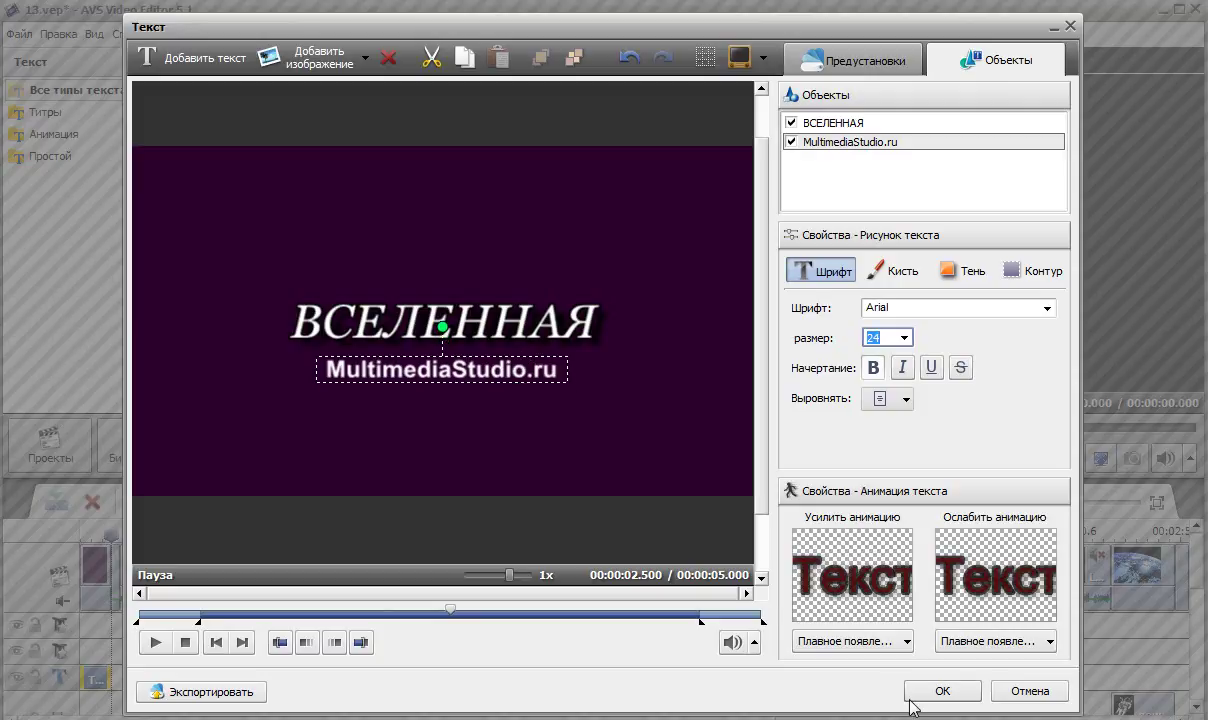
- Lengthen the MultimediaStudio.ru text's fade-in to about 1.77 s, extend its fade-out toward the middle, preview the title and apply the changes
{"action": "left_click_drag", "start_coordinate": [203, 612], "coordinate": [357, 612]}
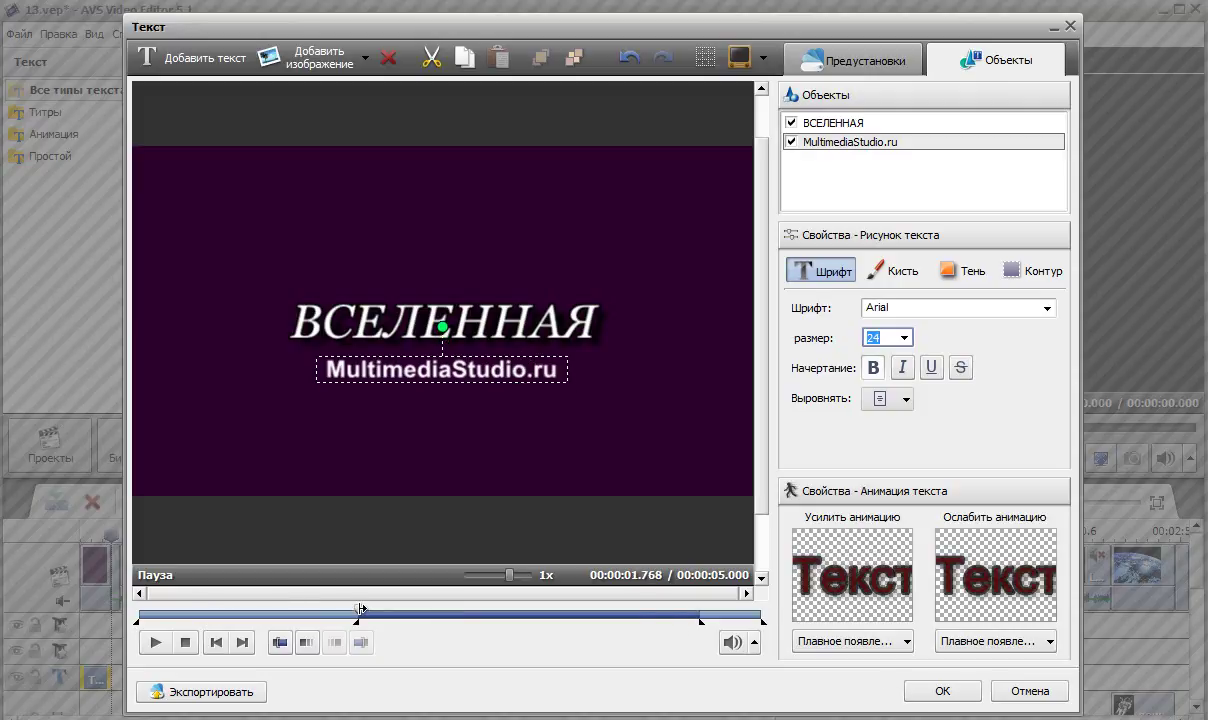
{"action": "left_click_drag", "start_coordinate": [700, 617], "coordinate": [116, 607]}
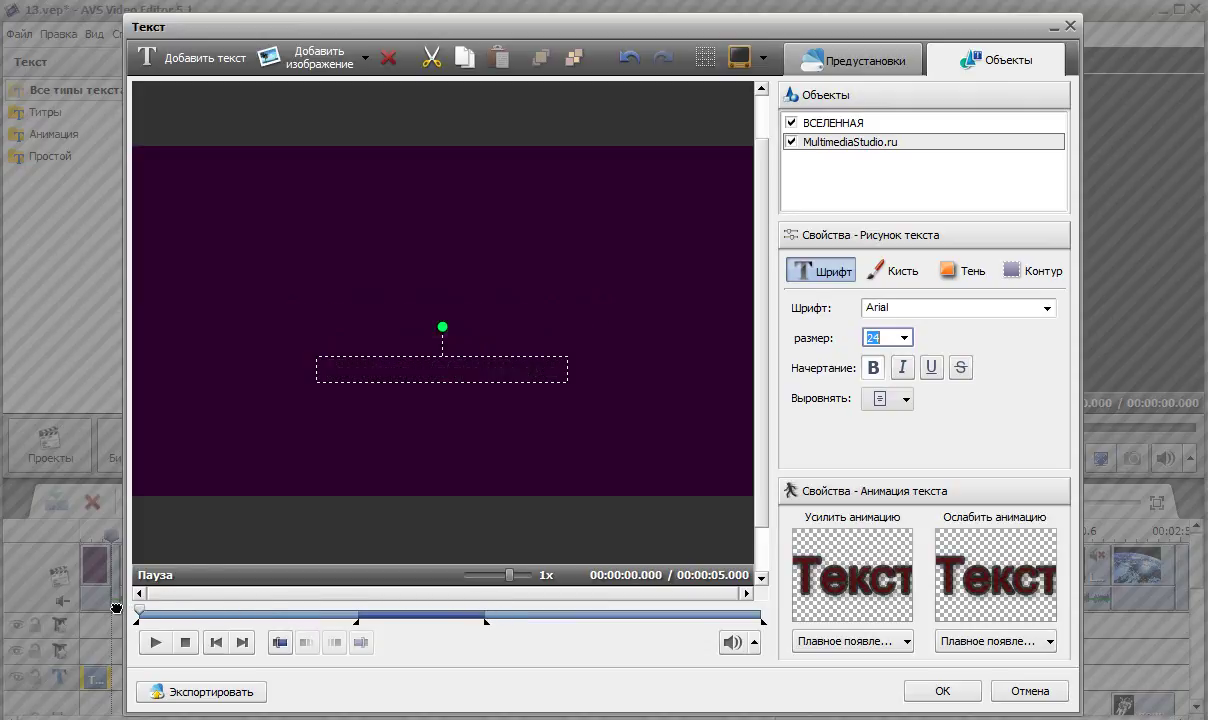
{"action": "left_click", "coordinate": [155, 643]}
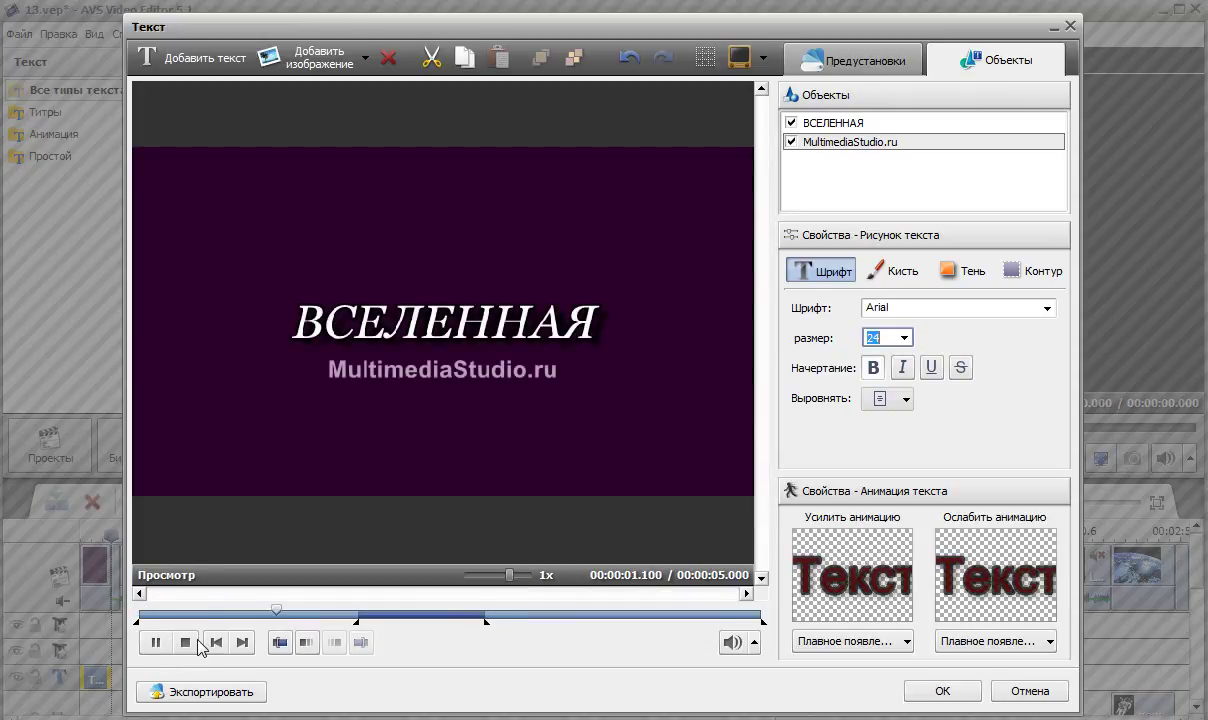
{"action": "left_click", "coordinate": [918, 689]}
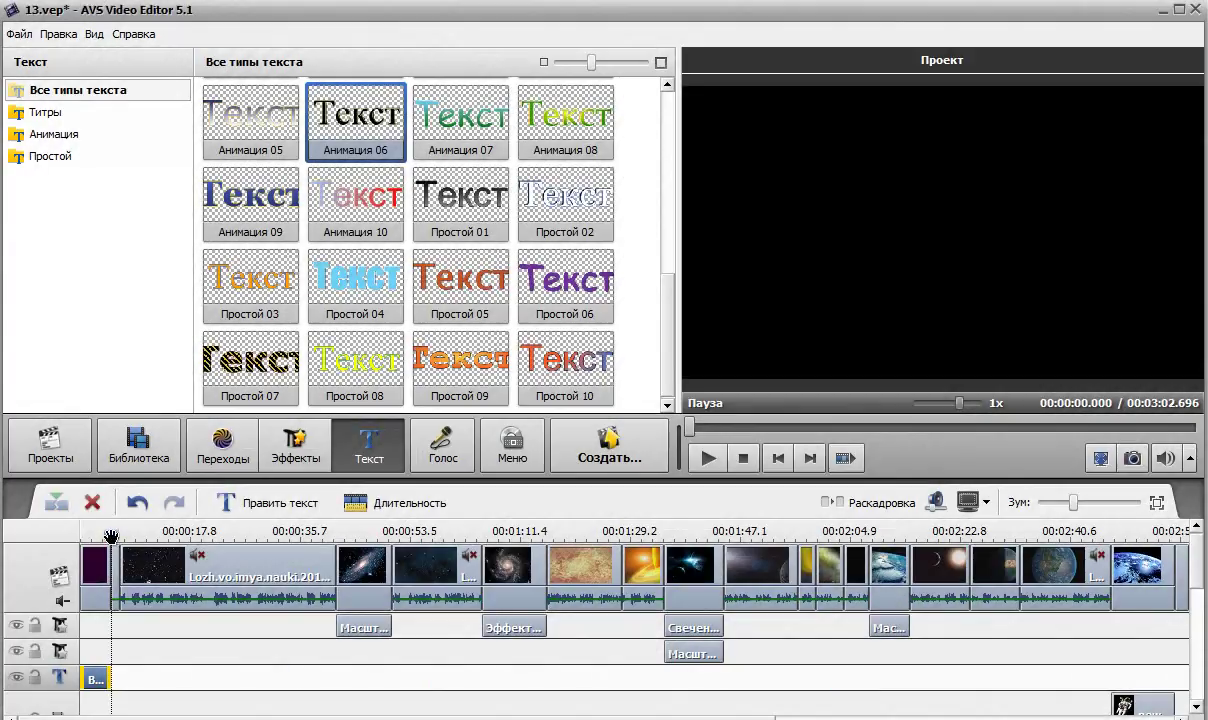
- Add an Анимация 06 text to the text track over the first space clip, starting at about 00:00:08.6
{"action": "left_click_drag", "start_coordinate": [98, 541], "coordinate": [152, 540]}
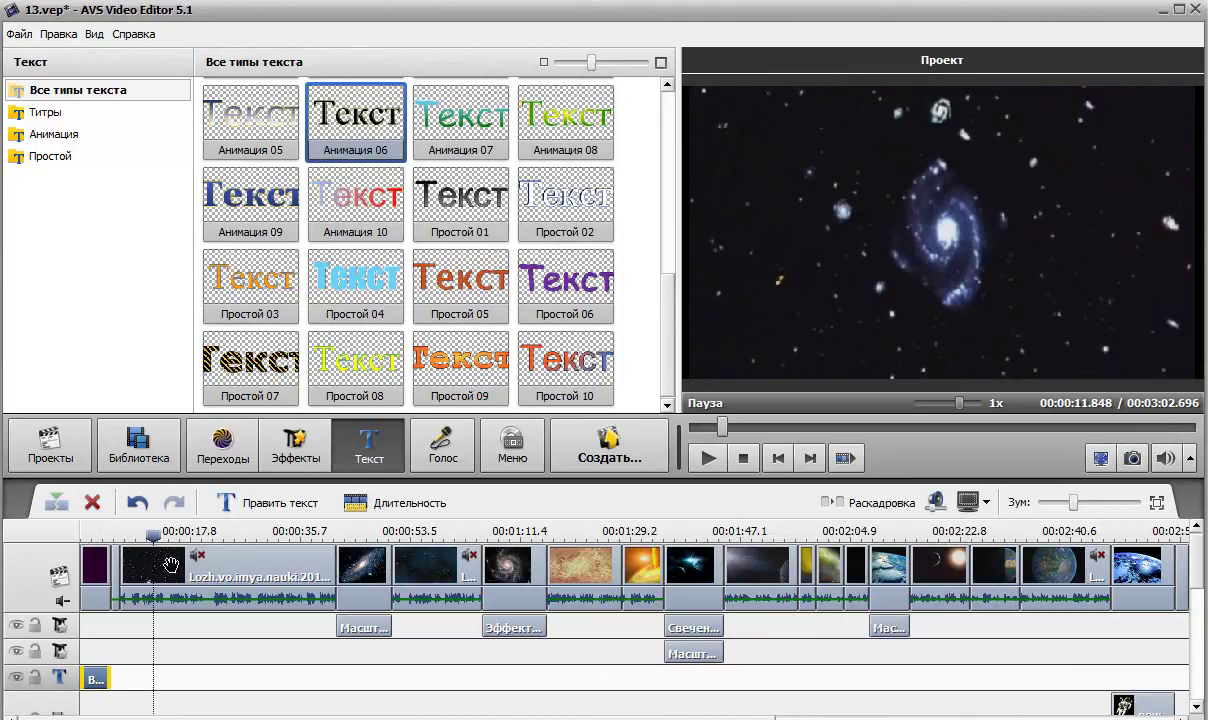
{"action": "left_click_drag", "start_coordinate": [153, 533], "coordinate": [112, 540]}
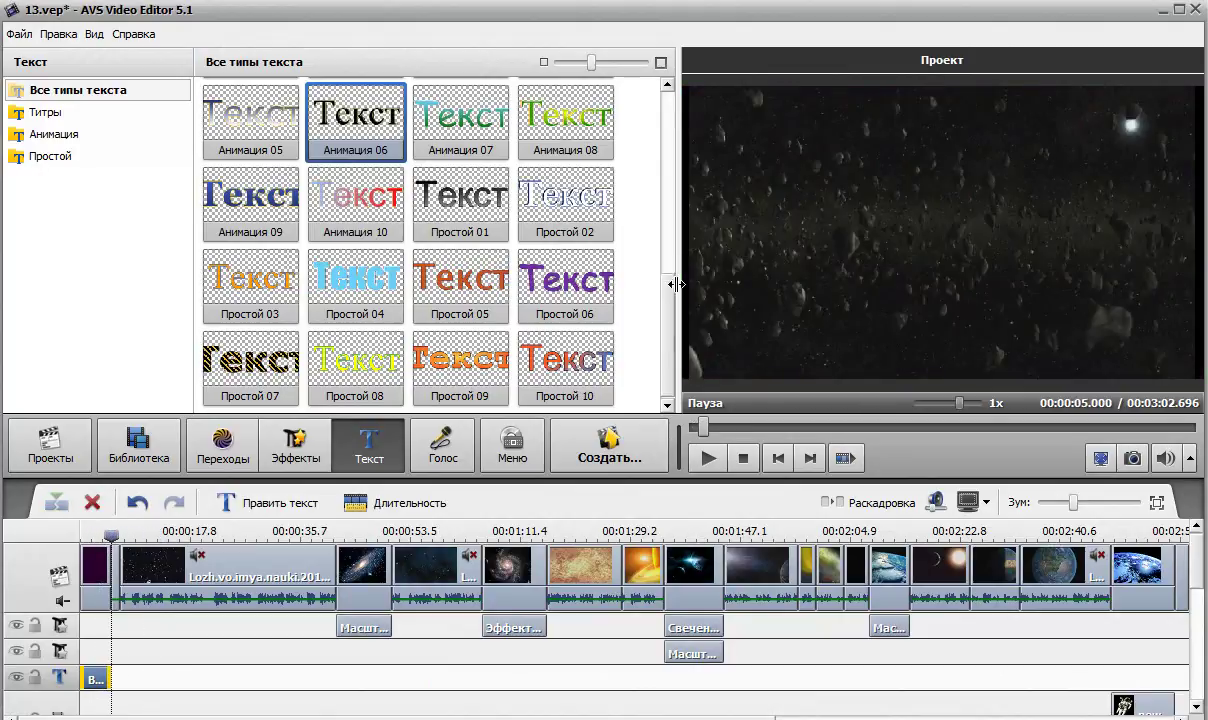
{"action": "left_click_drag", "start_coordinate": [671, 283], "coordinate": [627, 290]}
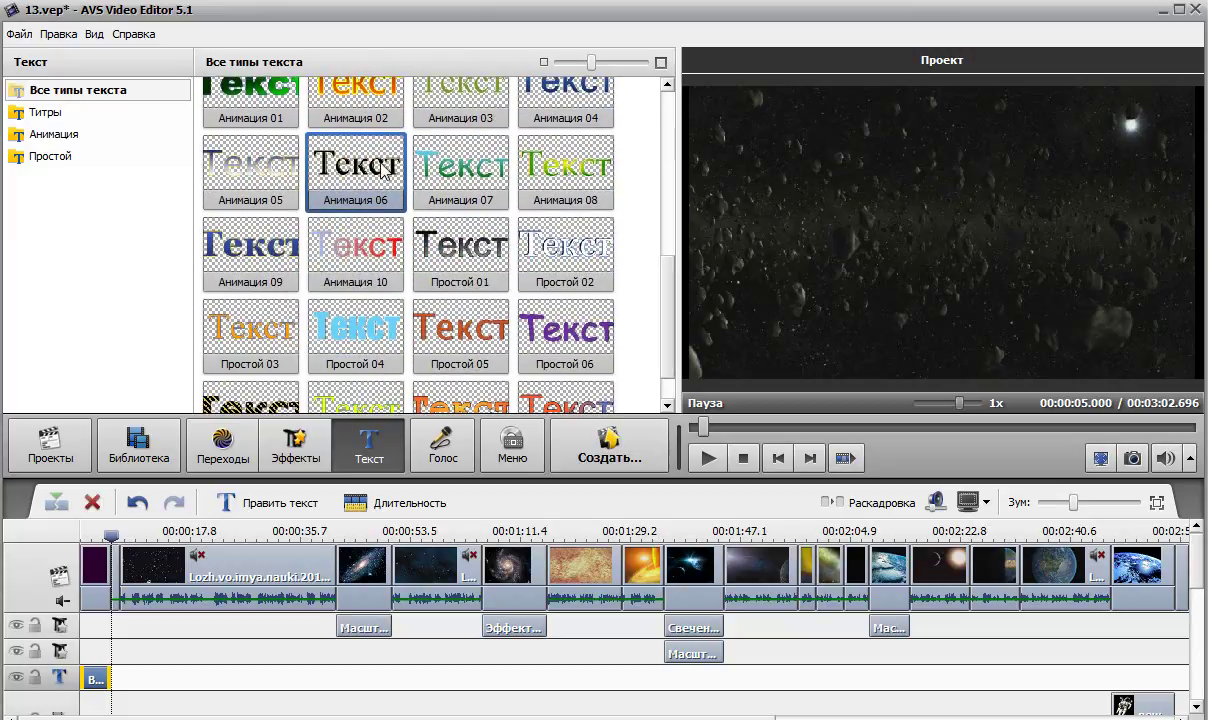
{"action": "left_click_drag", "start_coordinate": [385, 168], "coordinate": [136, 681]}
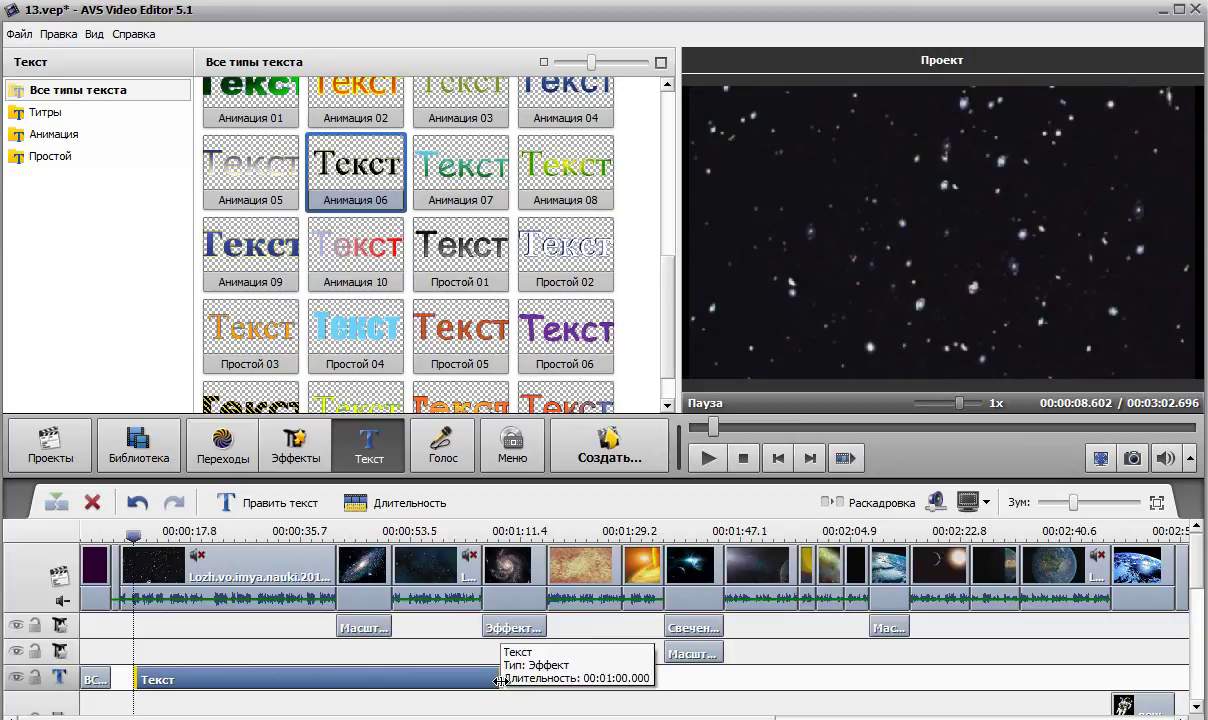
- Trim the new text to about 38.3 s so it ends midway under the first spiral galaxy image
{"action": "left_click", "coordinate": [445, 680]}
{"action": "left_click", "coordinate": [306, 681]}
{"action": "left_click_drag", "start_coordinate": [306, 681], "coordinate": [305, 681]}
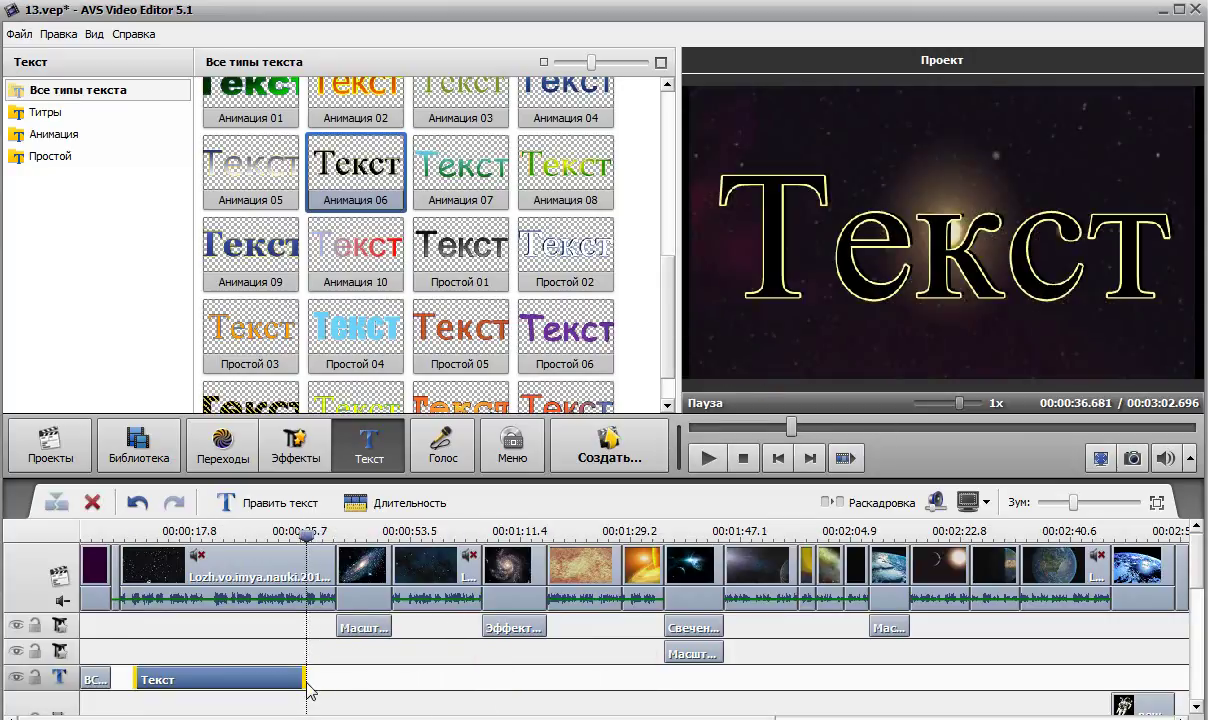
{"action": "left_click_drag", "start_coordinate": [303, 533], "coordinate": [339, 559]}
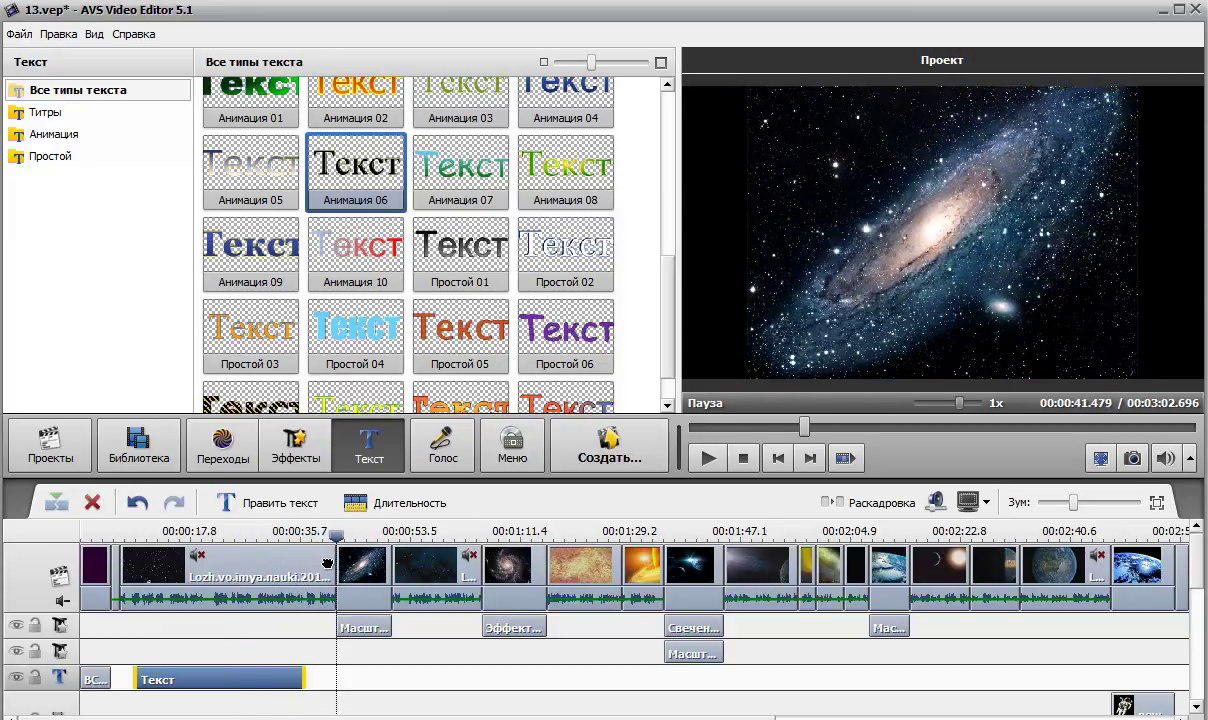
{"action": "left_click_drag", "start_coordinate": [303, 680], "coordinate": [367, 666]}
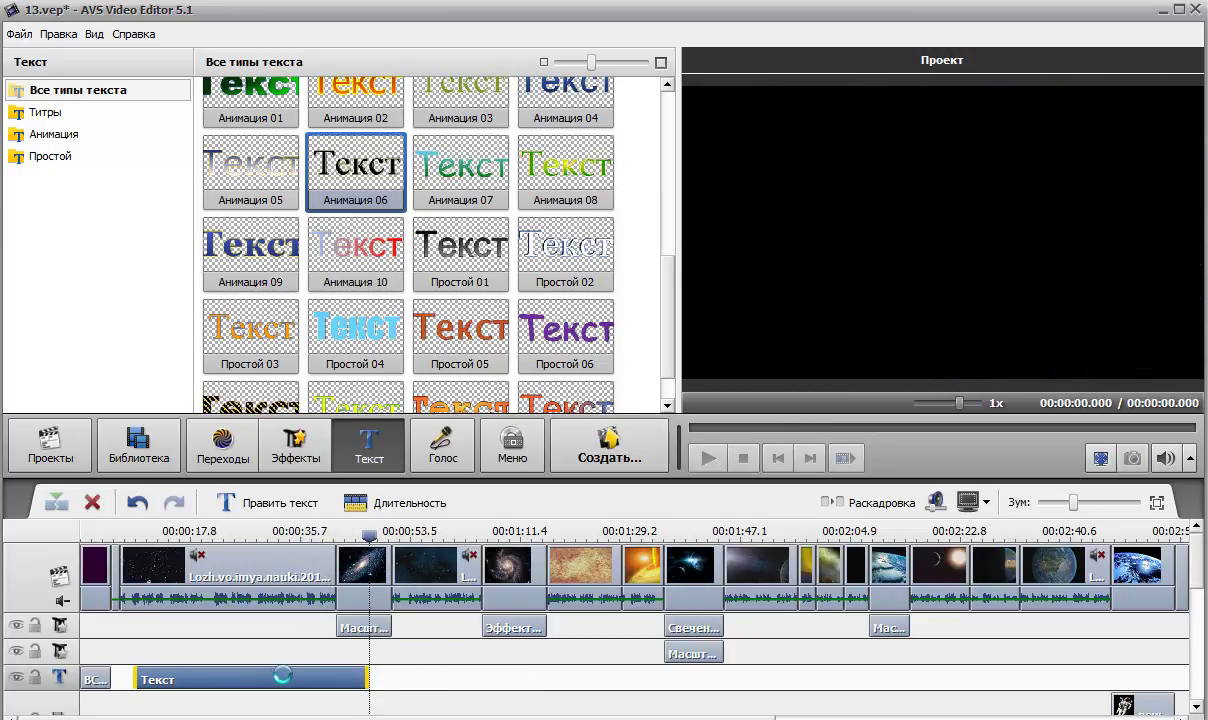
- Open the new Анимация 06 text for editing and select its placeholder wording
{"action": "double_click", "coordinate": [283, 675]}
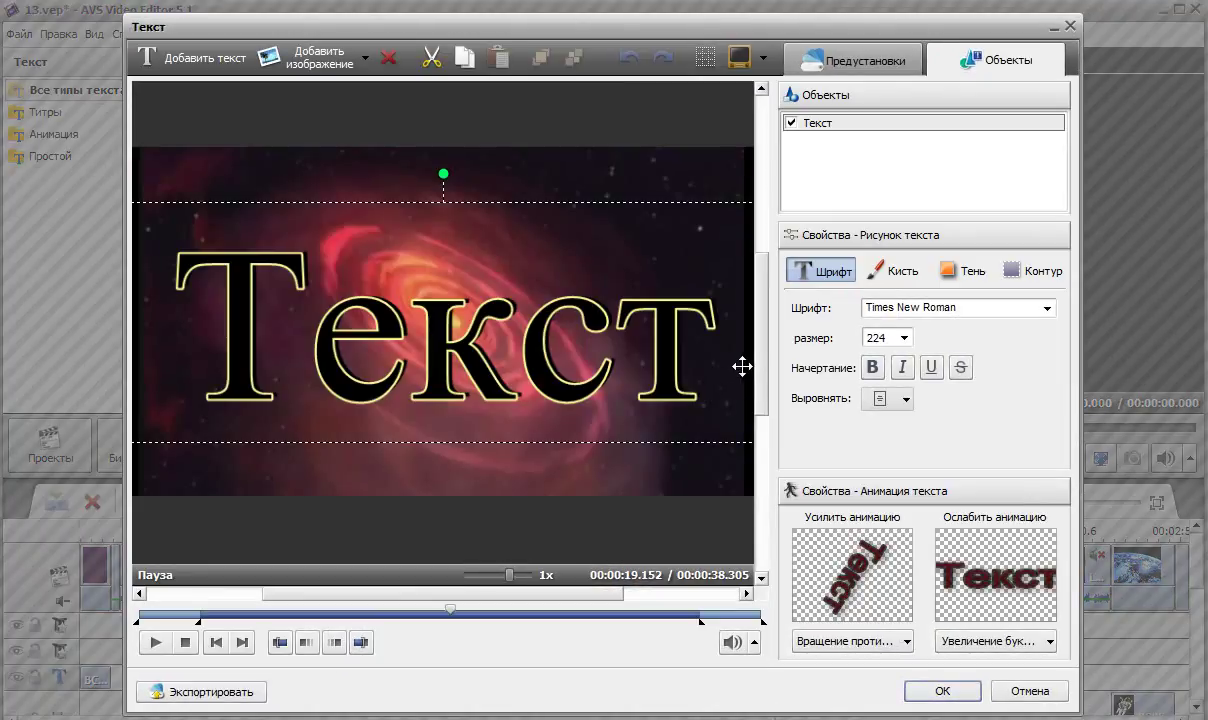
{"action": "double_click", "coordinate": [681, 355]}
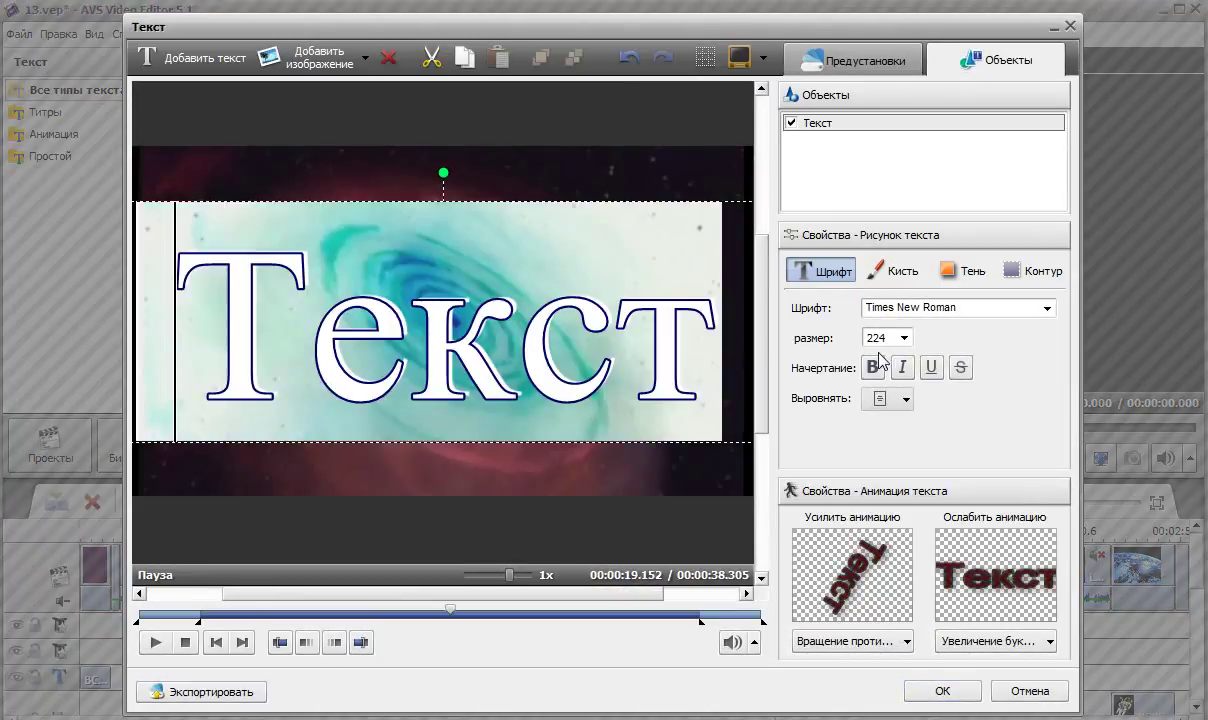
- Set the title text's font size to 12 and move it to the lower-left corner of the video frame
{"action": "left_click", "coordinate": [903, 338]}
{"action": "scroll", "coordinate": [904, 400], "scroll_direction": "up", "scroll_amount": 5}
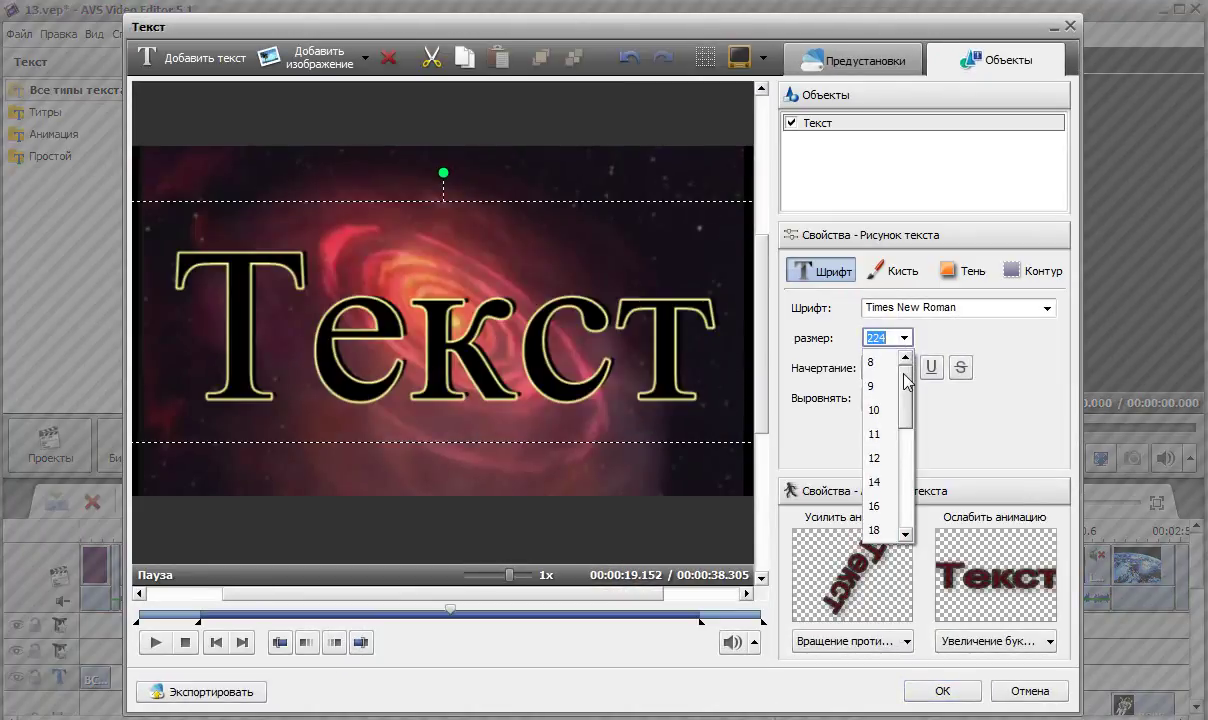
{"action": "left_click", "coordinate": [887, 457]}
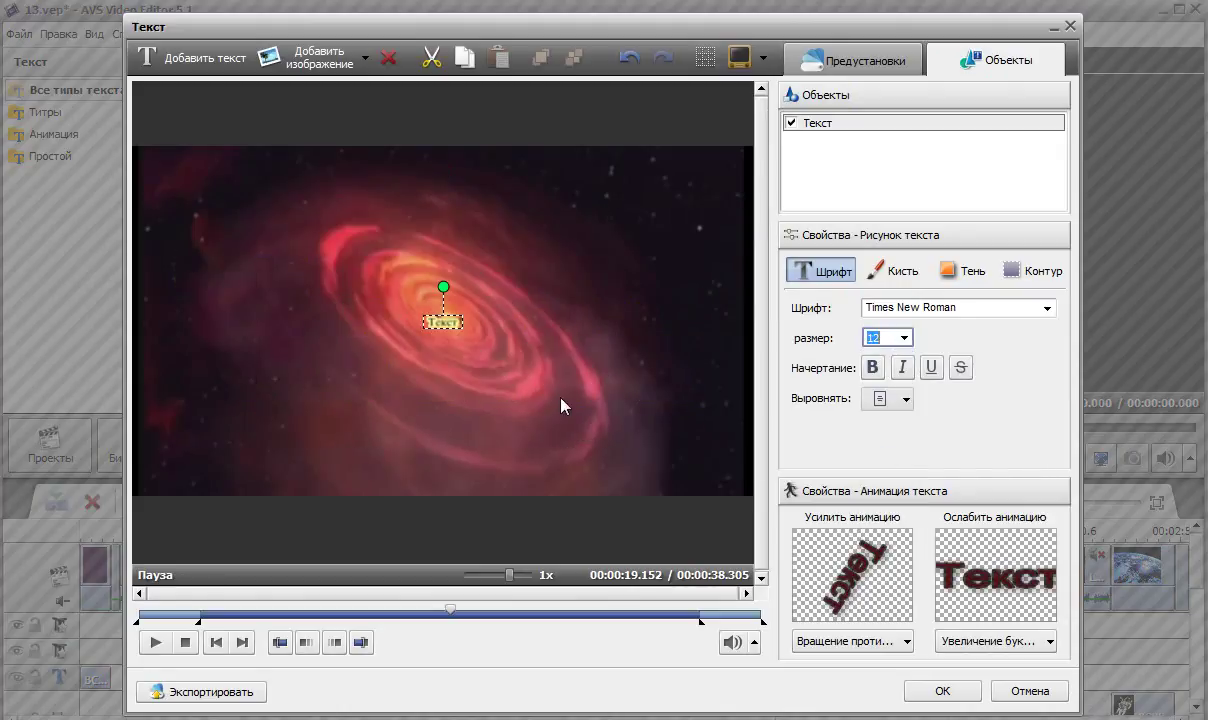
{"action": "left_click_drag", "start_coordinate": [447, 320], "coordinate": [174, 459]}
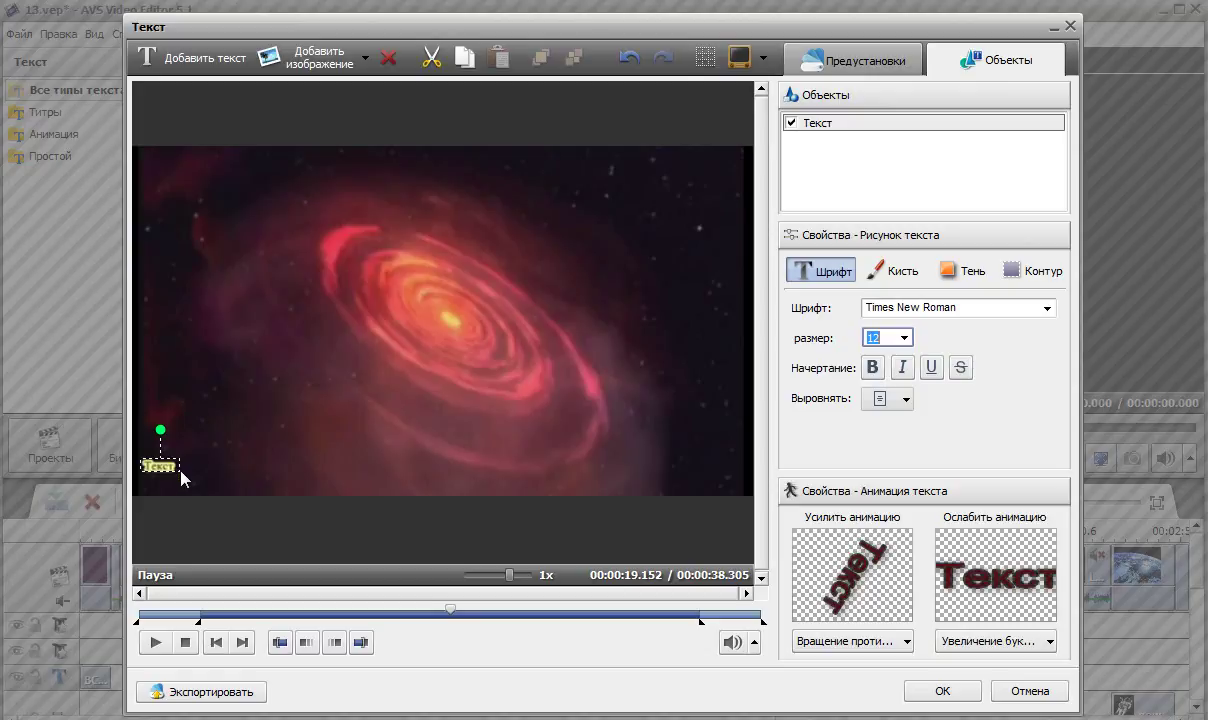
- Select the placeholder text, then switch to Microsoft Word and copy the sentence "Во вселенной существует около 125 млрд. галактик."
{"action": "left_click", "coordinate": [174, 467]}
{"action": "double_click", "coordinate": [160, 465]}
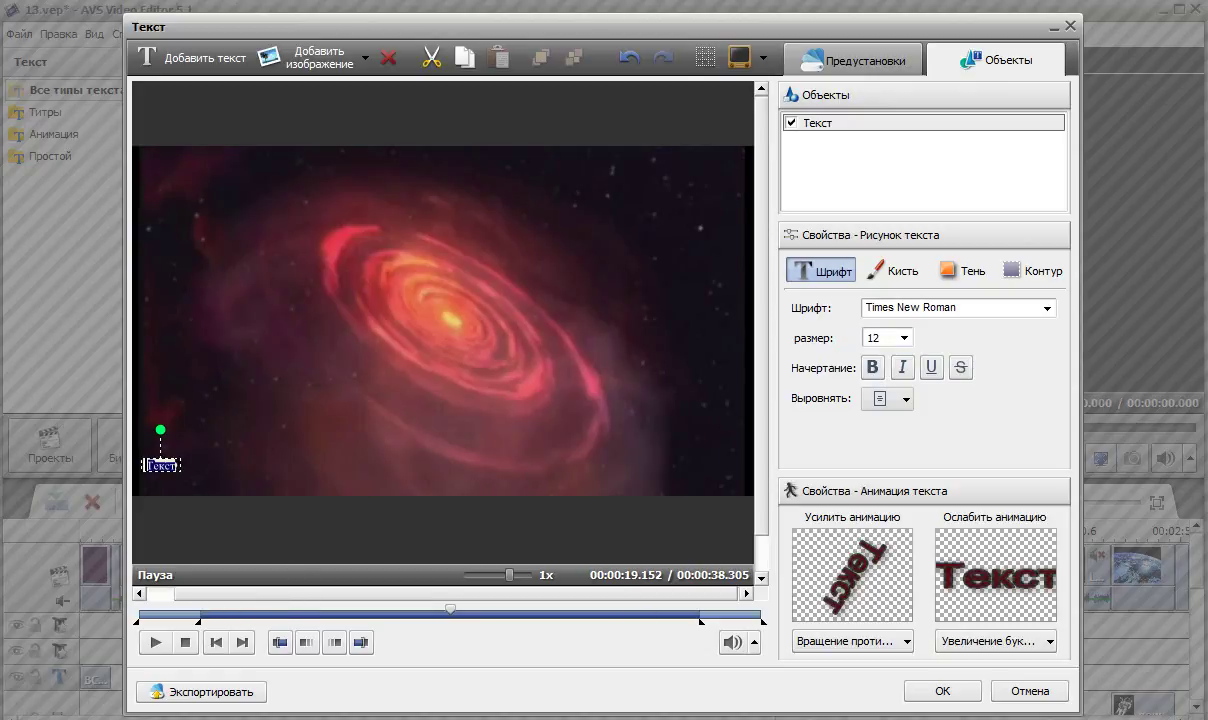
{"action": "key", "text": "alt+Tab"}
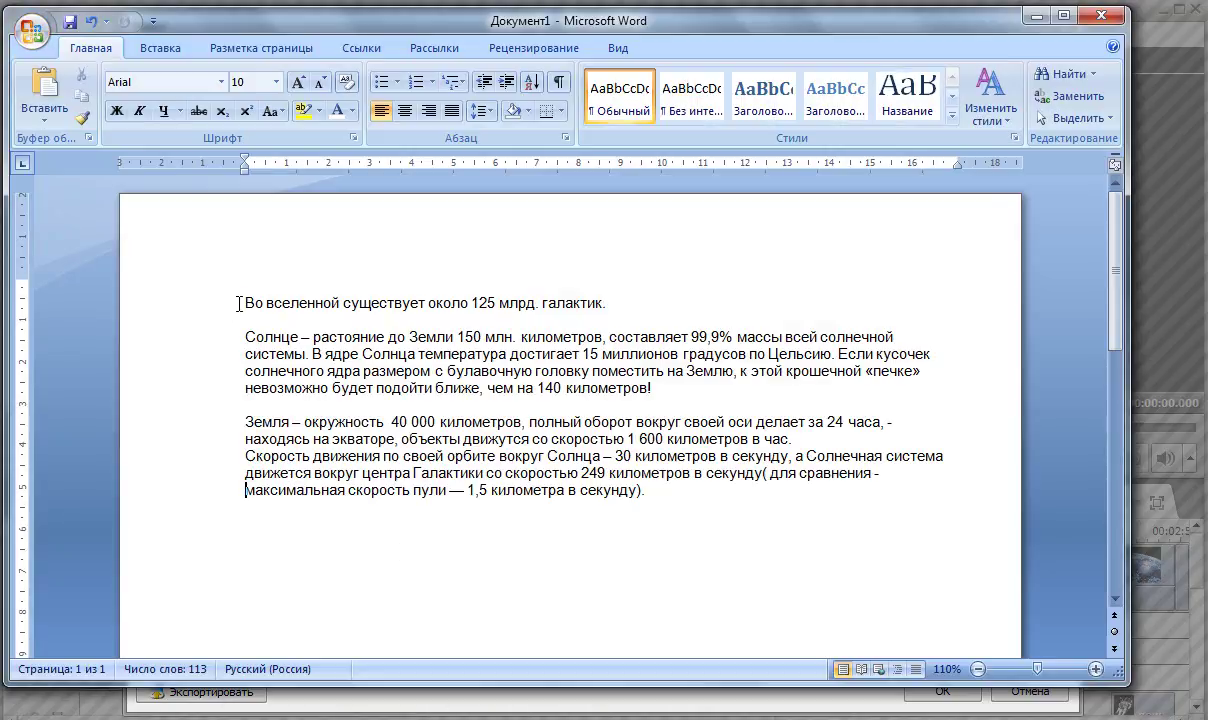
{"action": "left_click_drag", "start_coordinate": [240, 302], "coordinate": [630, 304]}
{"action": "key", "text": "ctrl+c"}
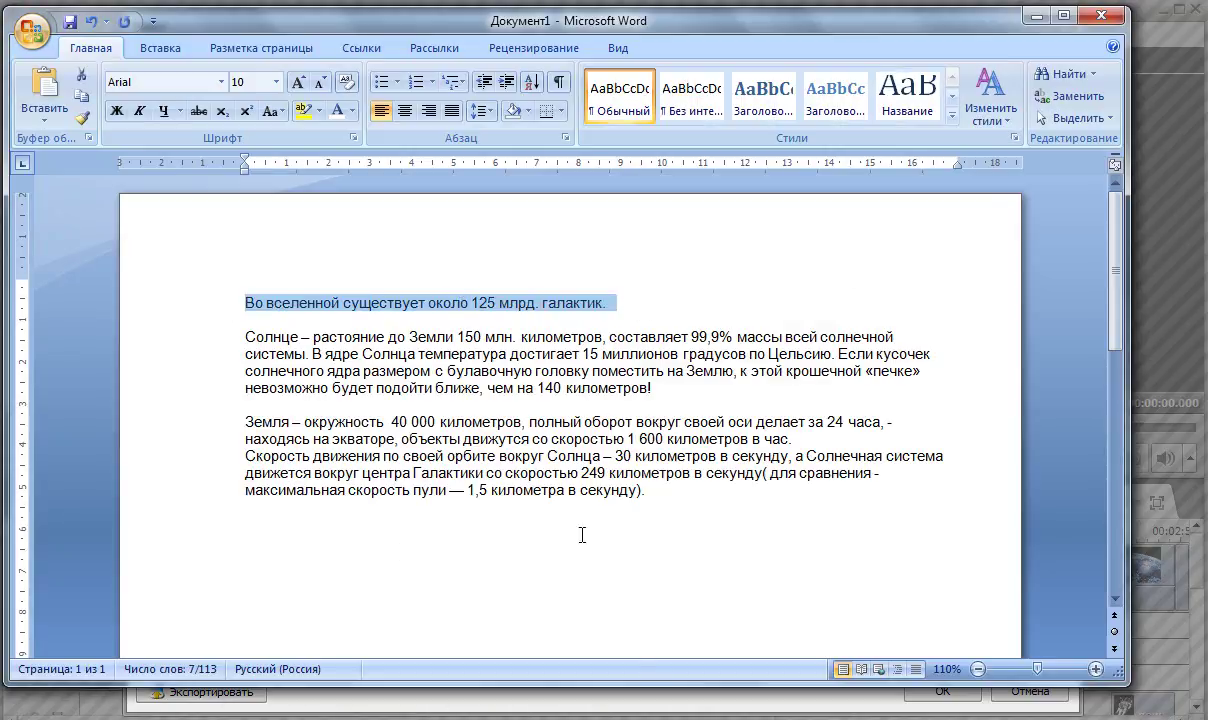
- Switch back to AVS Video Editor, replace the placeholder with the copied sentence and place it along the frame's bottom edge
{"action": "key", "text": "alt+Tab"}
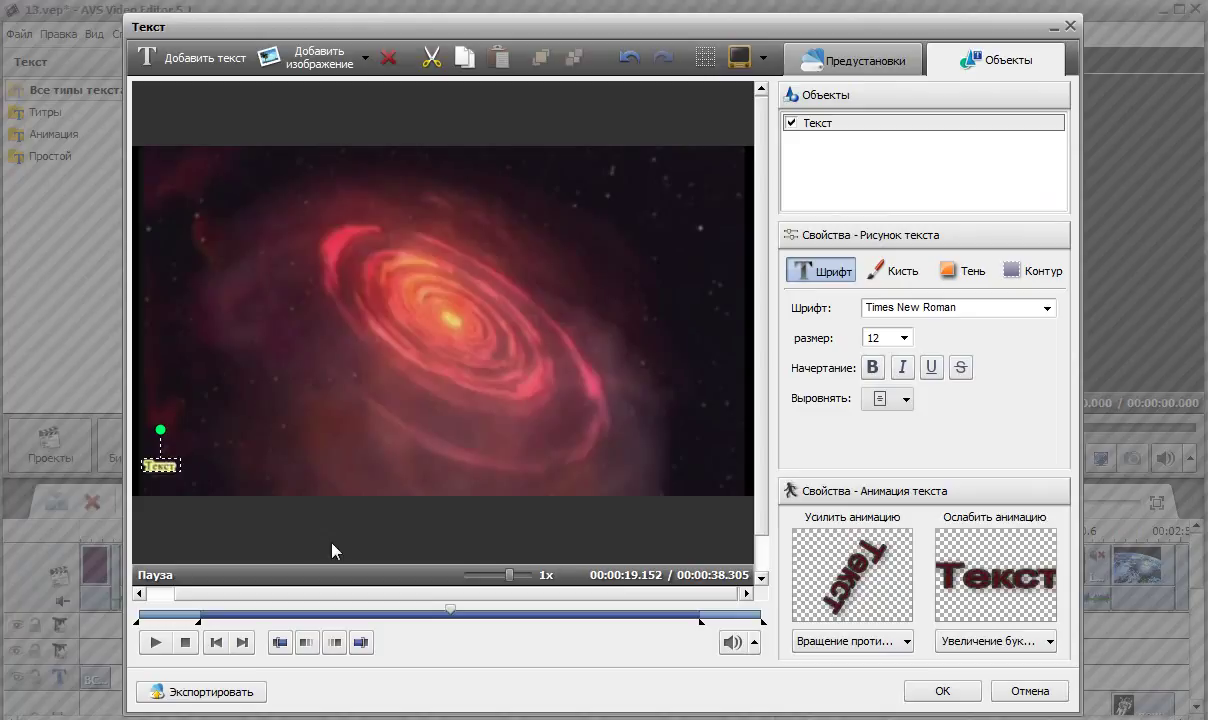
{"action": "double_click", "coordinate": [174, 464]}
{"action": "key", "text": "ctrl+a"}
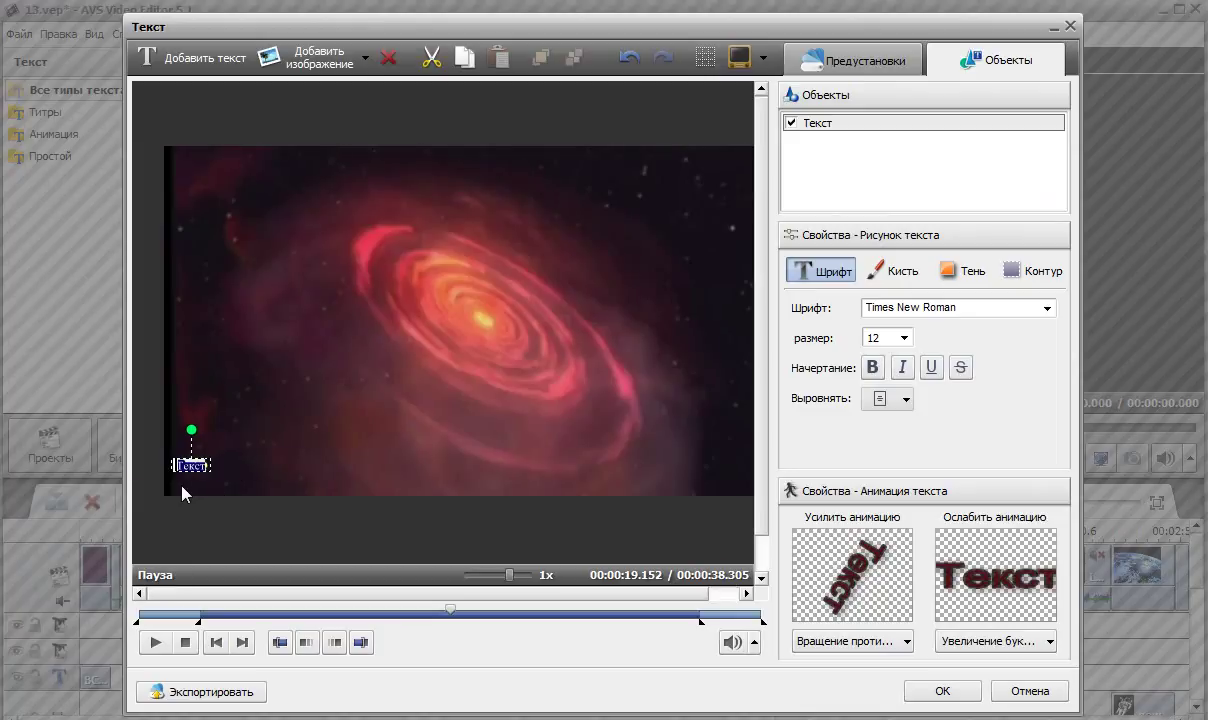
{"action": "key", "text": "ctrl+v"}
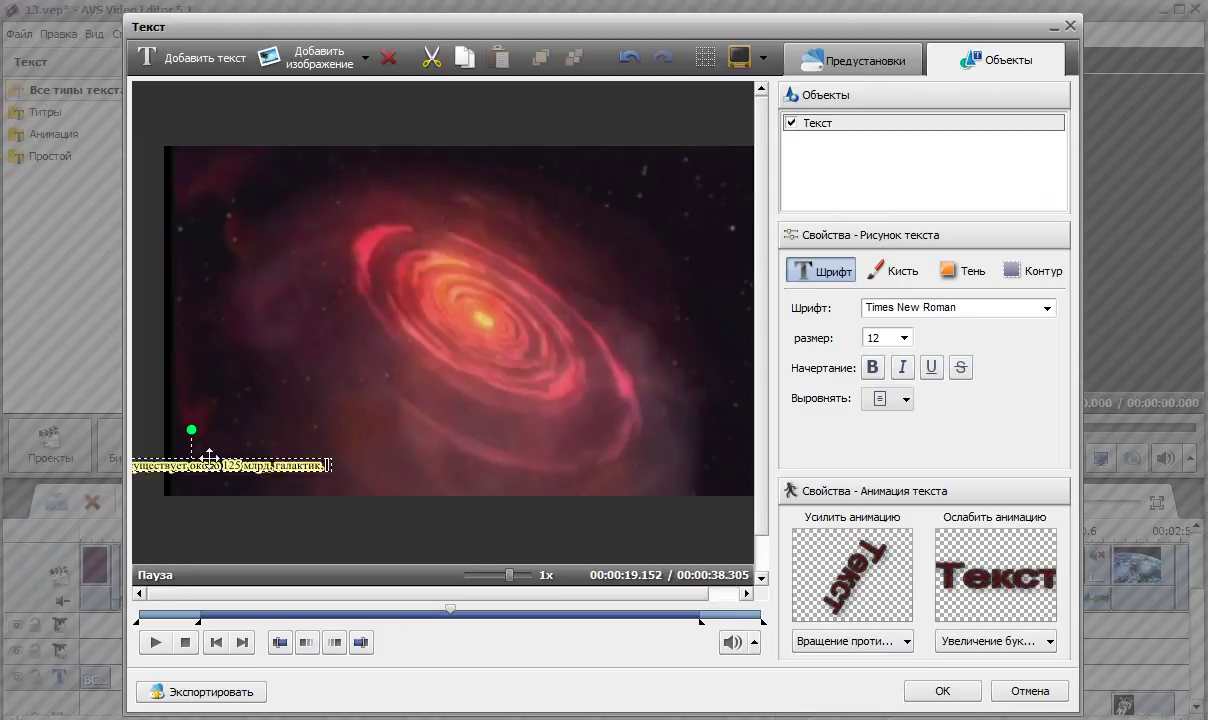
{"action": "left_click_drag", "start_coordinate": [213, 465], "coordinate": [349, 477]}
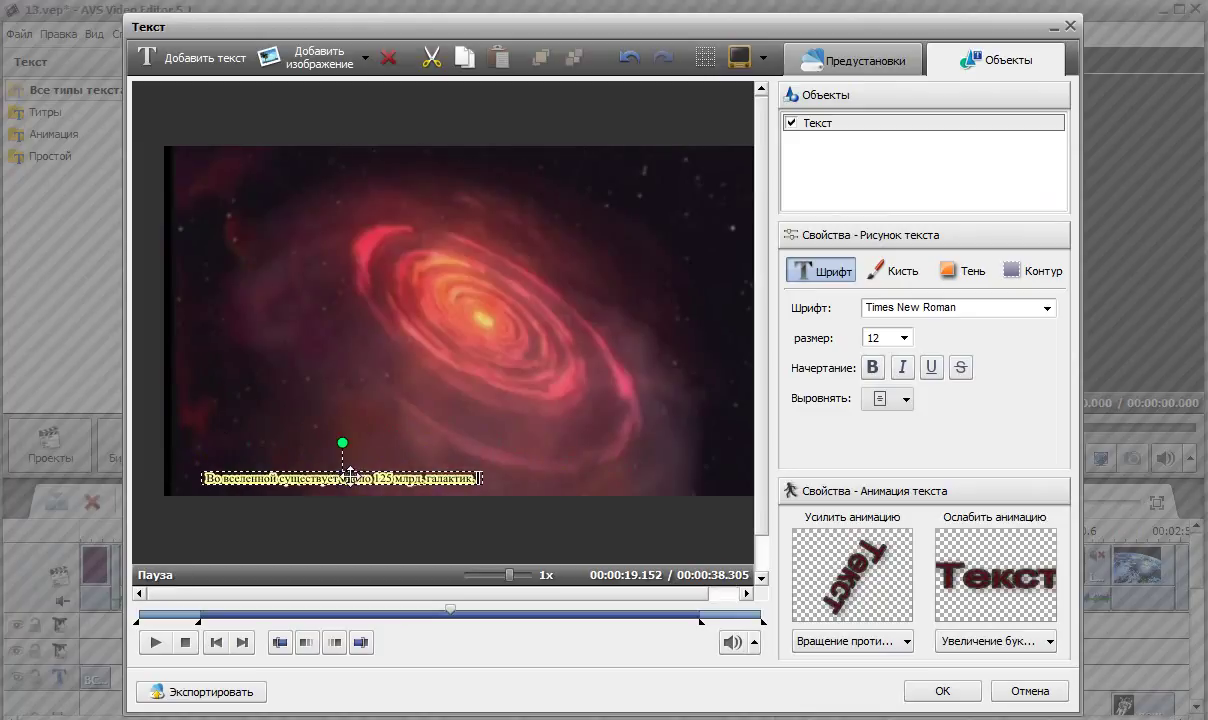
- Set the caption's font size to 16 and shift it right so it fits within the bottom of the frame
{"action": "left_click", "coordinate": [880, 338]}
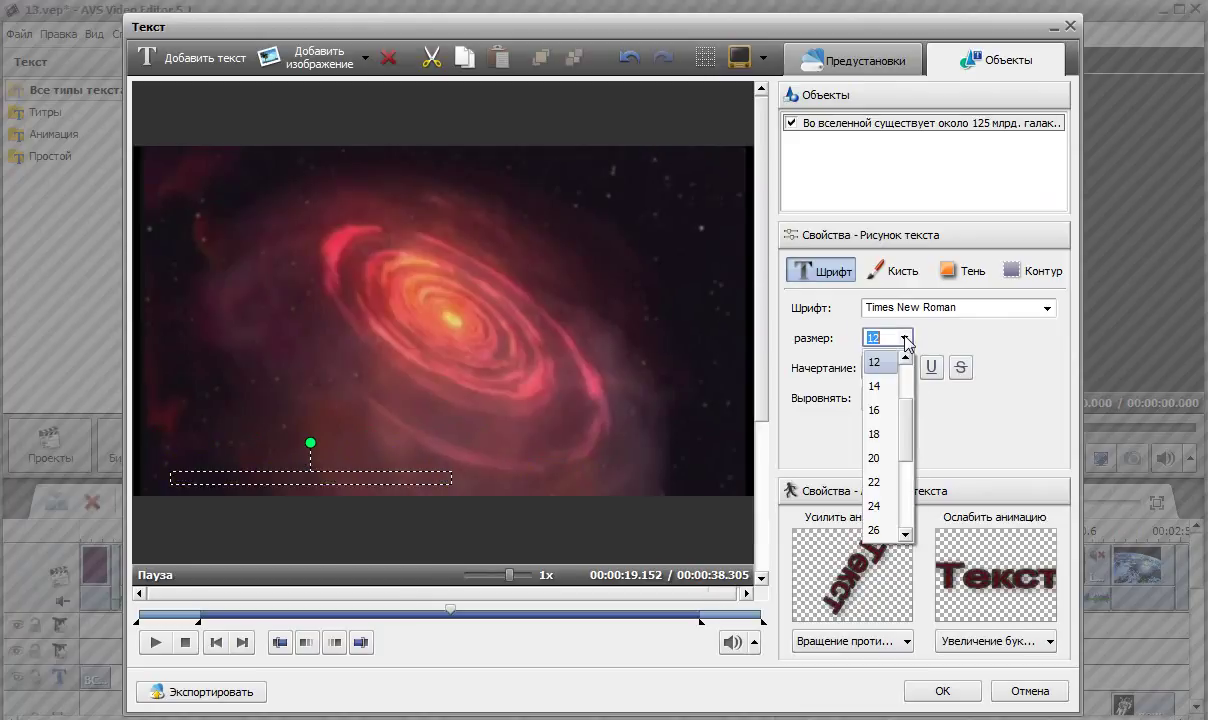
{"action": "left_click", "coordinate": [888, 411]}
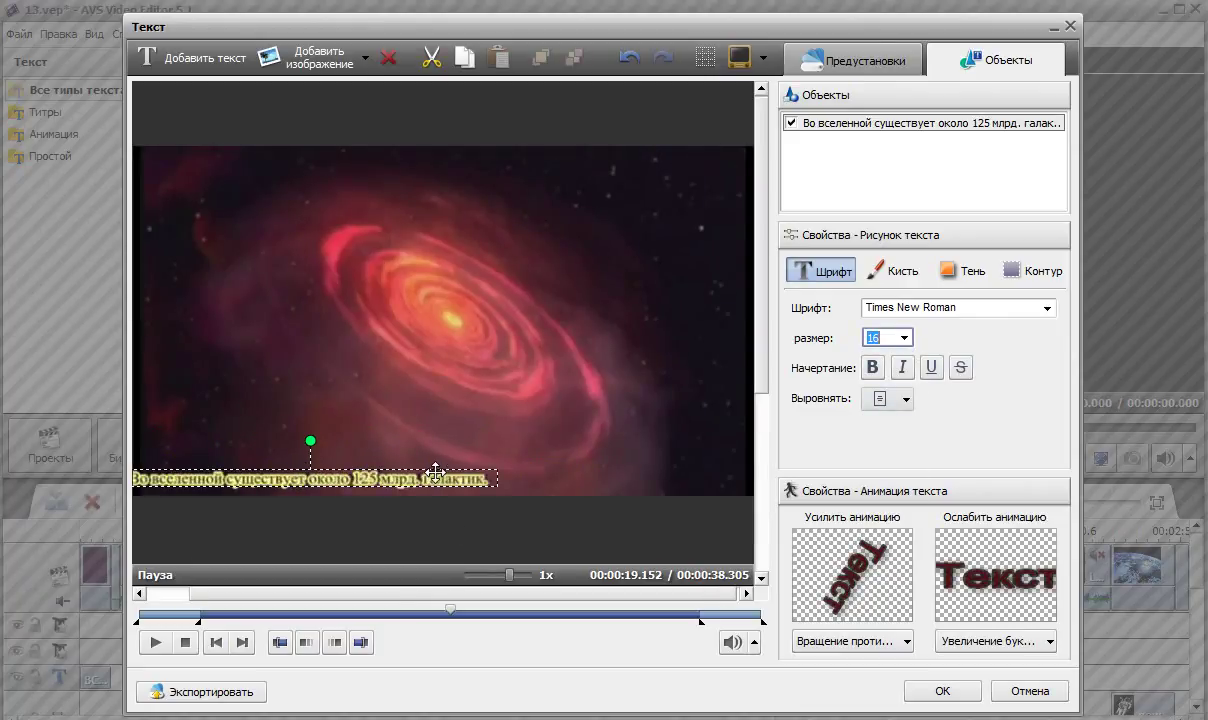
{"action": "left_click_drag", "start_coordinate": [435, 472], "coordinate": [531, 475]}
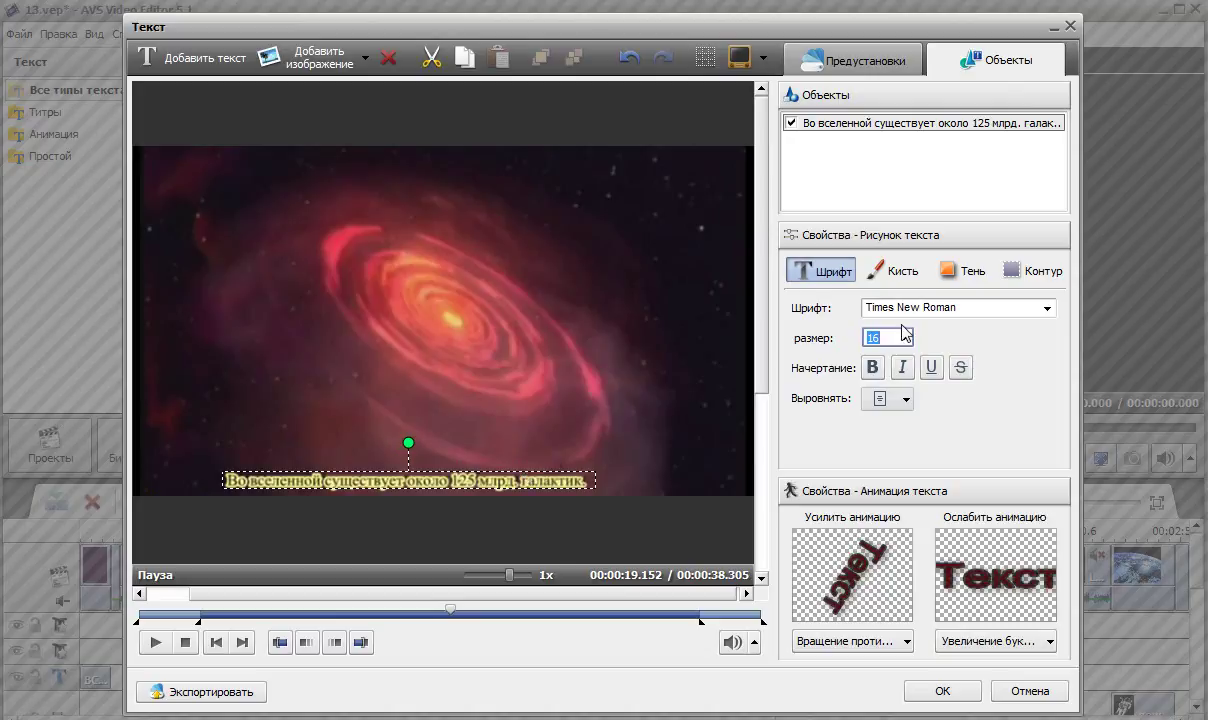
- Change the caption's solid brush colour to white
{"action": "left_click", "coordinate": [900, 270]}
{"action": "left_click", "coordinate": [880, 339]}
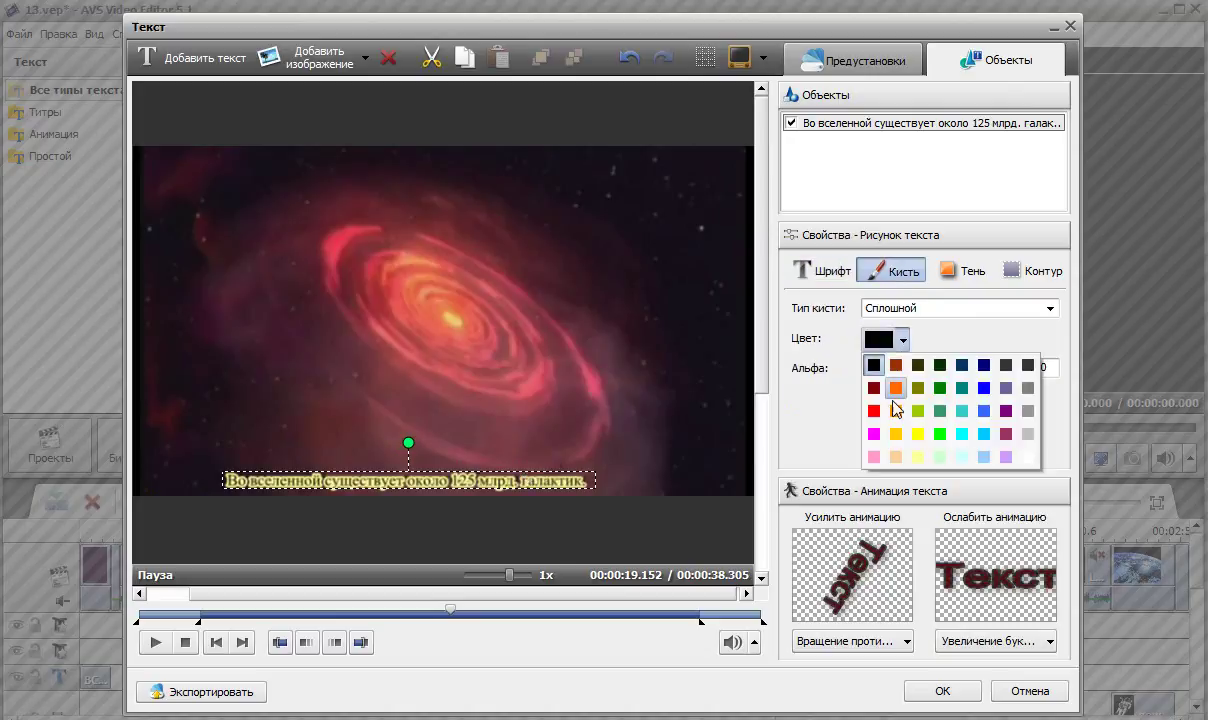
{"action": "left_click", "coordinate": [1027, 457]}
{"action": "left_click", "coordinate": [655, 482]}
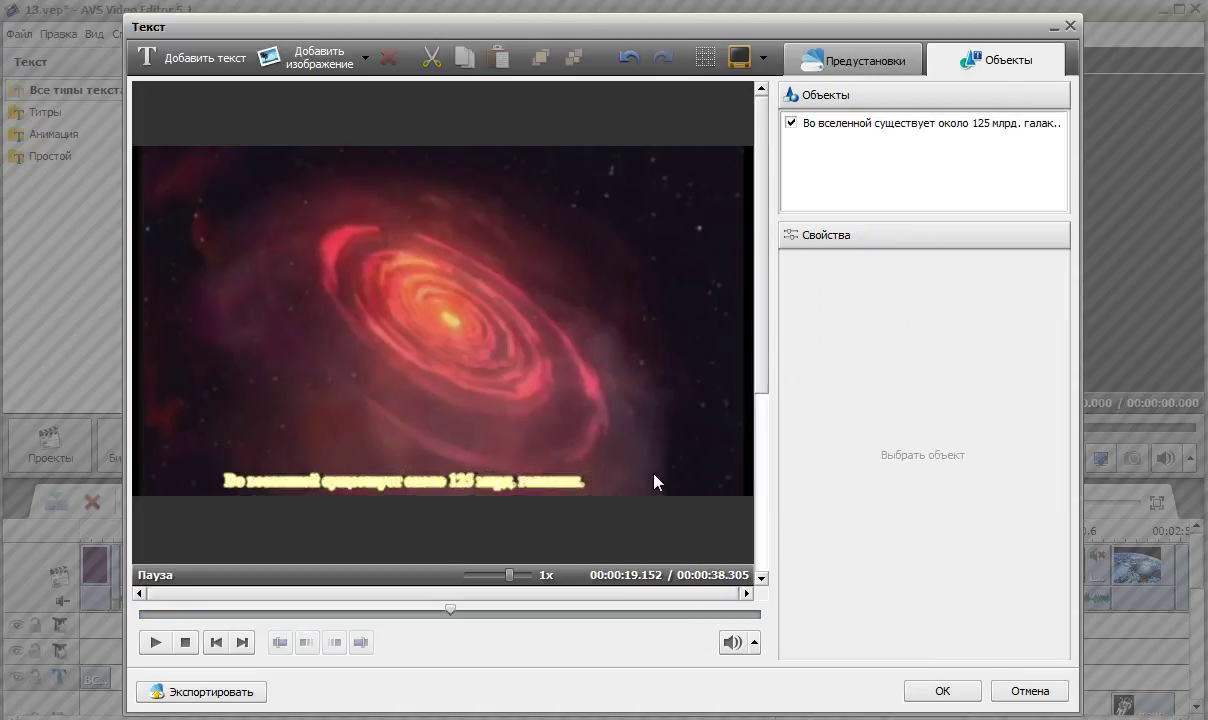
- Turn off both the outline and the shadow of the galaxy caption
{"action": "left_click", "coordinate": [575, 482]}
{"action": "left_click", "coordinate": [1030, 272]}
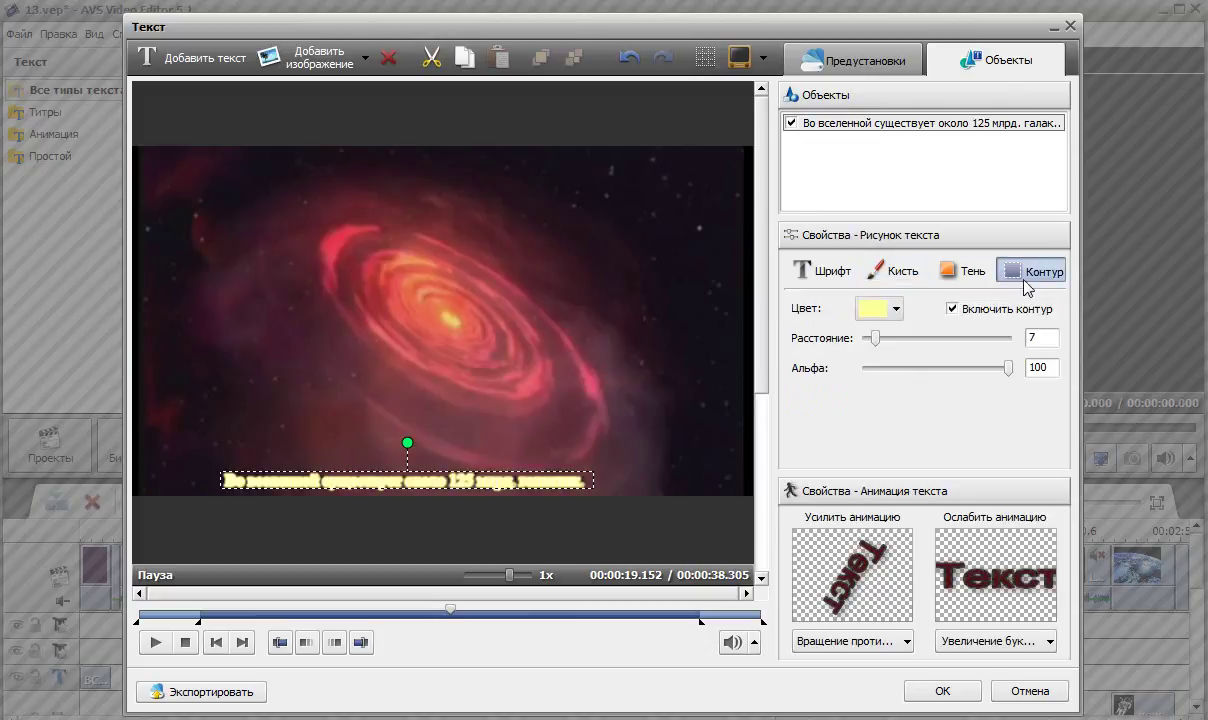
{"action": "left_click", "coordinate": [955, 311]}
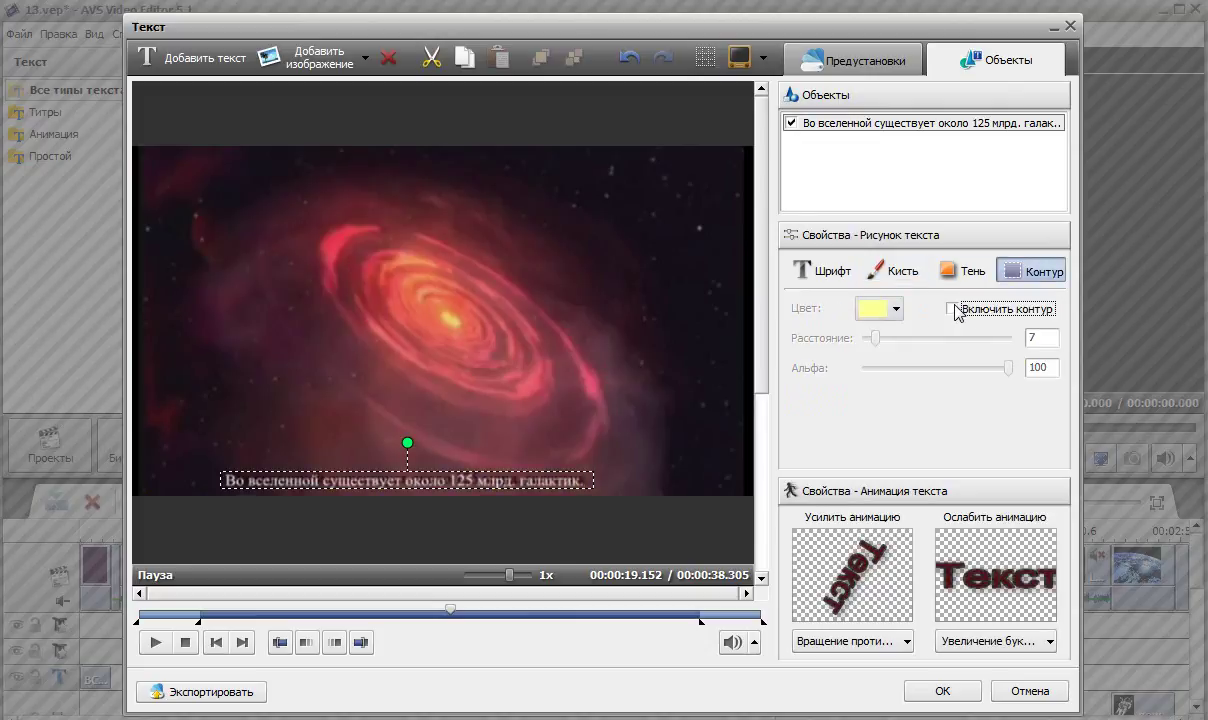
{"action": "left_click", "coordinate": [963, 272]}
{"action": "left_click", "coordinate": [953, 310]}
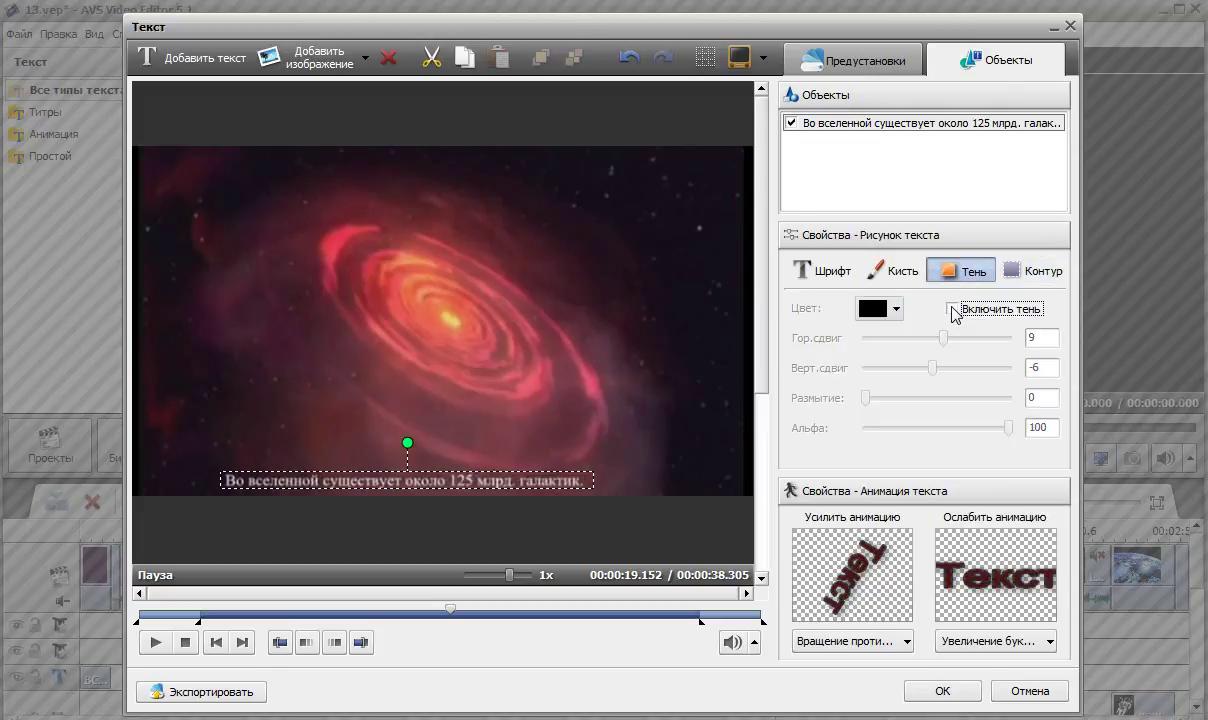
- Reselect white as the caption's brush colour and keep its alpha at 100
{"action": "left_click", "coordinate": [908, 272]}
{"action": "left_click", "coordinate": [903, 340]}
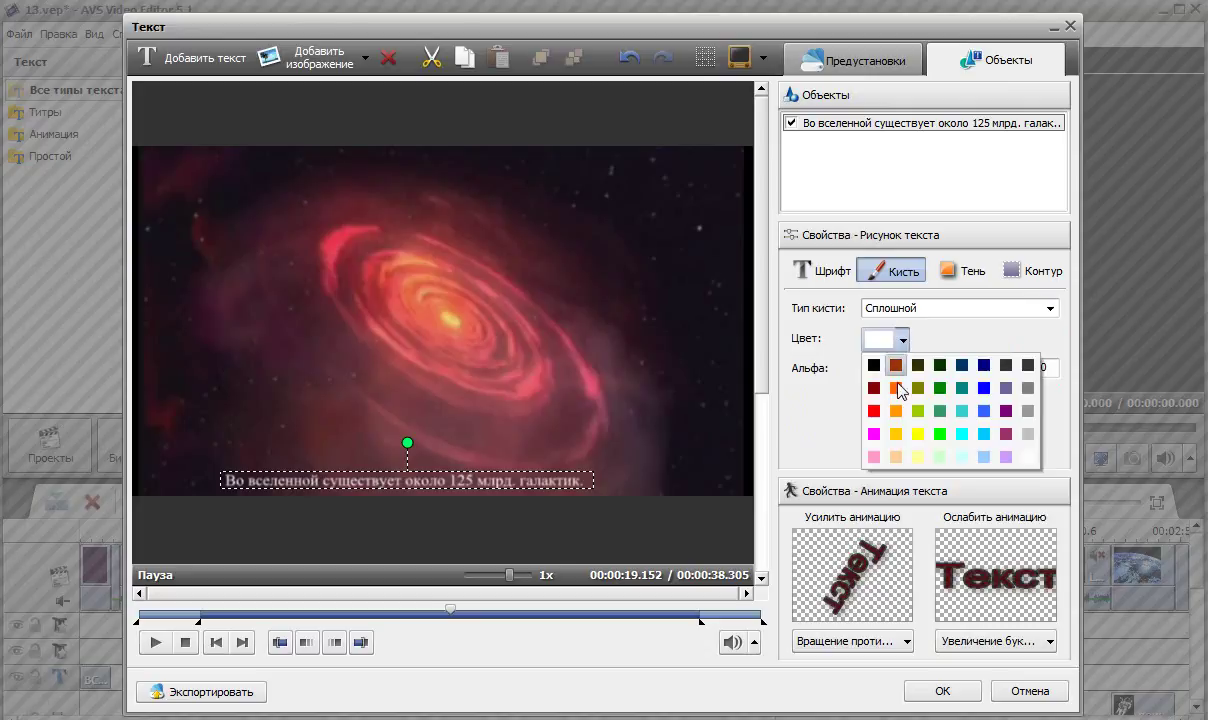
{"action": "left_click", "coordinate": [979, 435]}
{"action": "mouse_move", "coordinate": [1011, 369]}
{"action": "left_mouse_down"}
{"action": "mouse_move", "coordinate": [829, 367]}
{"action": "mouse_move", "coordinate": [1030, 369]}
{"action": "left_mouse_up"}
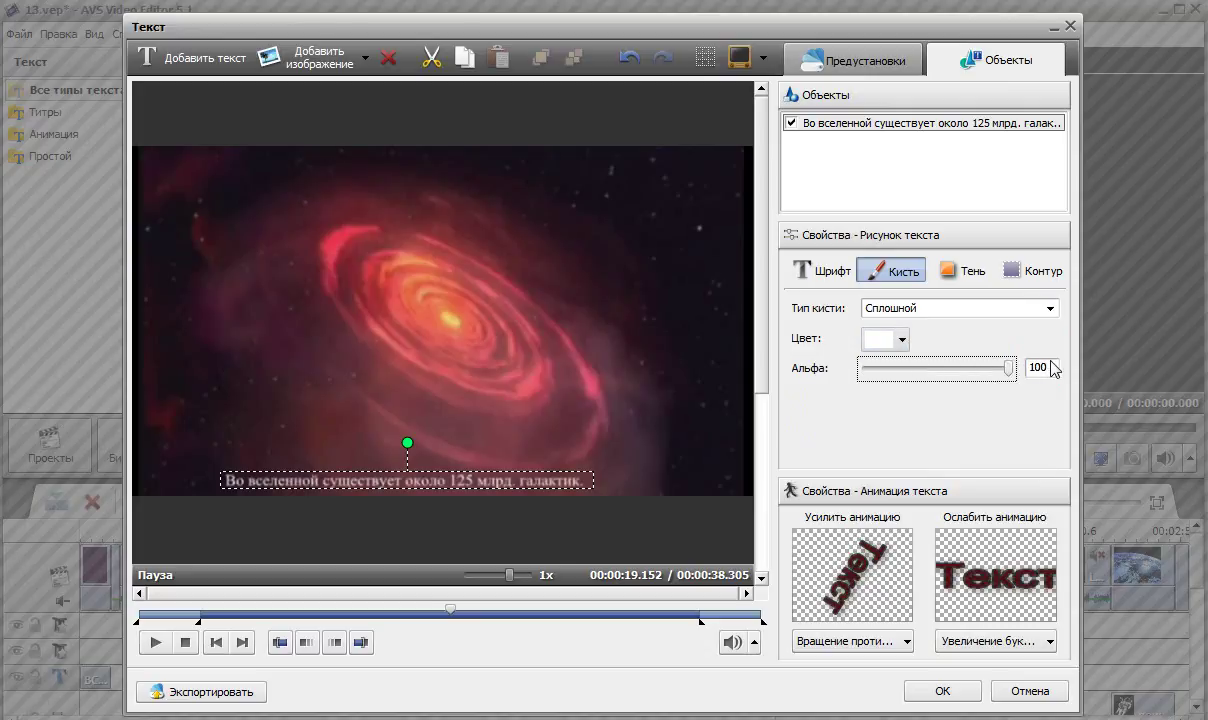
- Set the caption's font size to 20, nudge it slightly right along the bottom edge and apply the text changes
{"action": "left_click", "coordinate": [820, 270]}
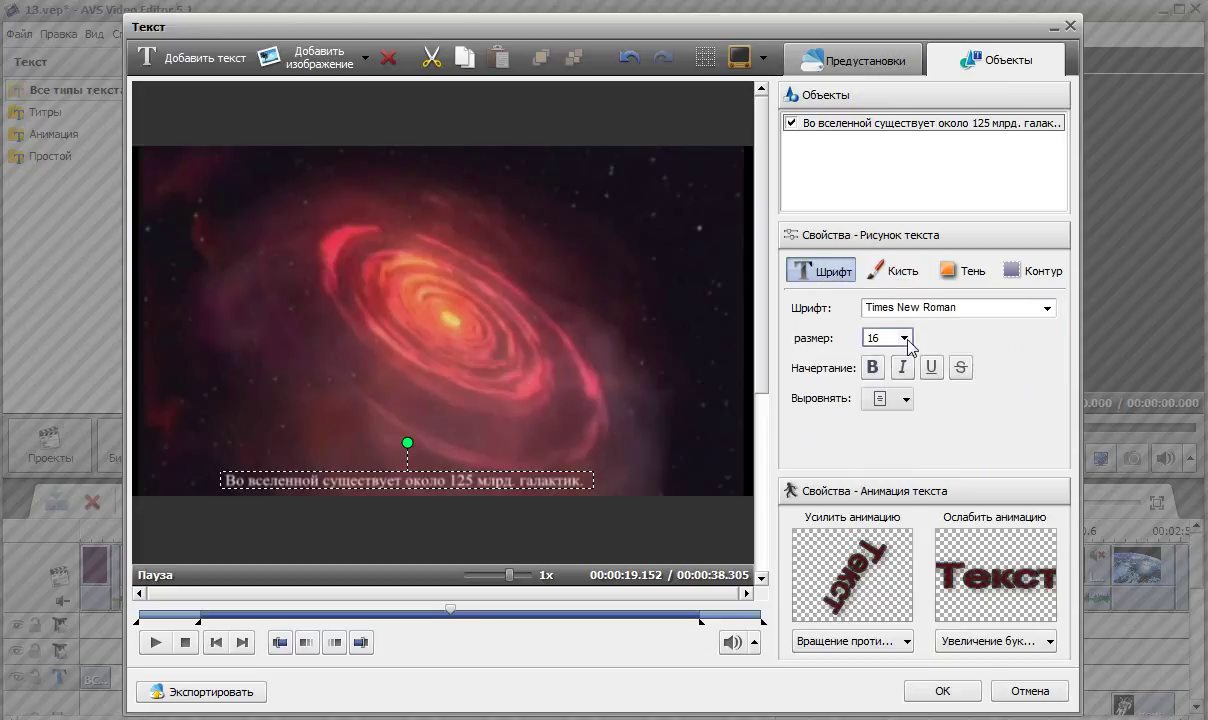
{"action": "left_click", "coordinate": [885, 338]}
{"action": "left_click", "coordinate": [876, 410]}
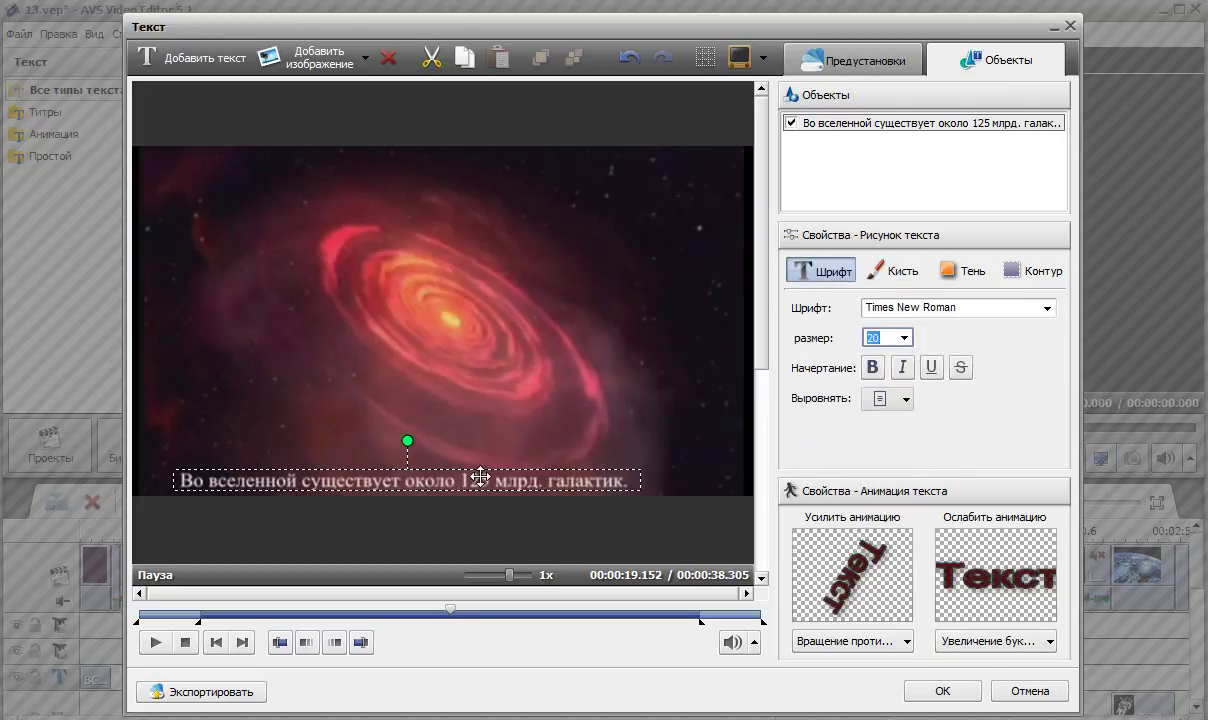
{"action": "left_click_drag", "start_coordinate": [488, 474], "coordinate": [510, 475]}
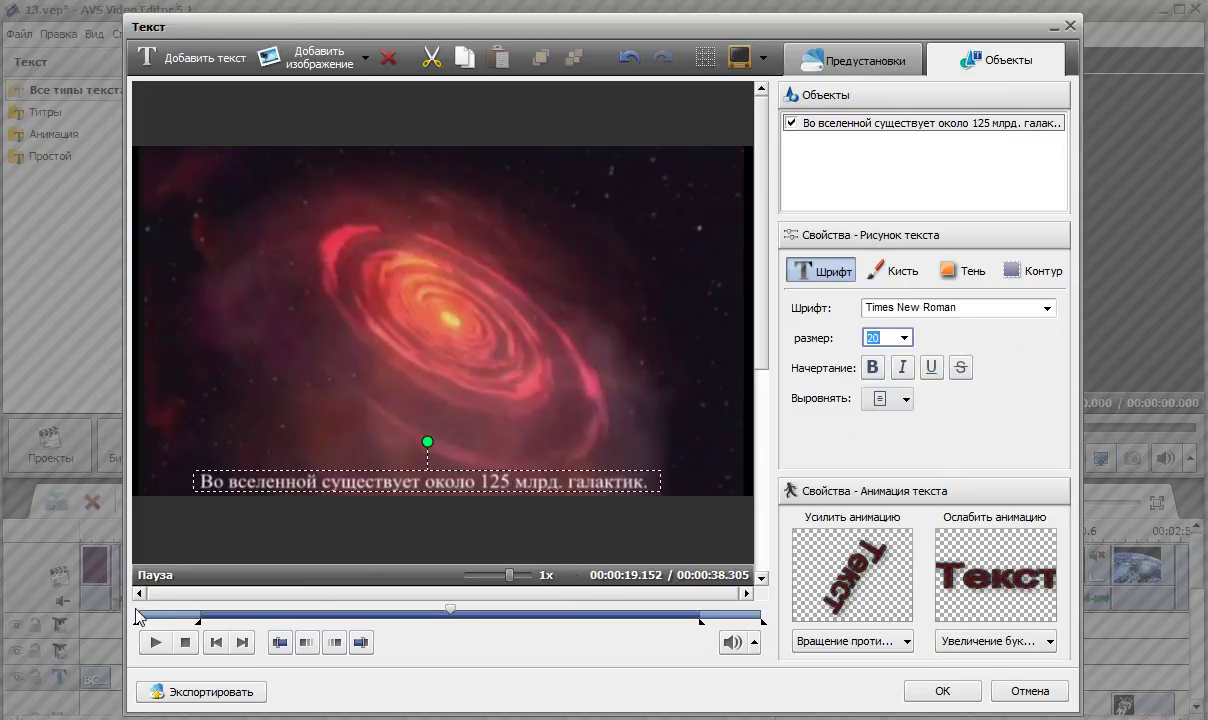
{"action": "left_click", "coordinate": [936, 690]}
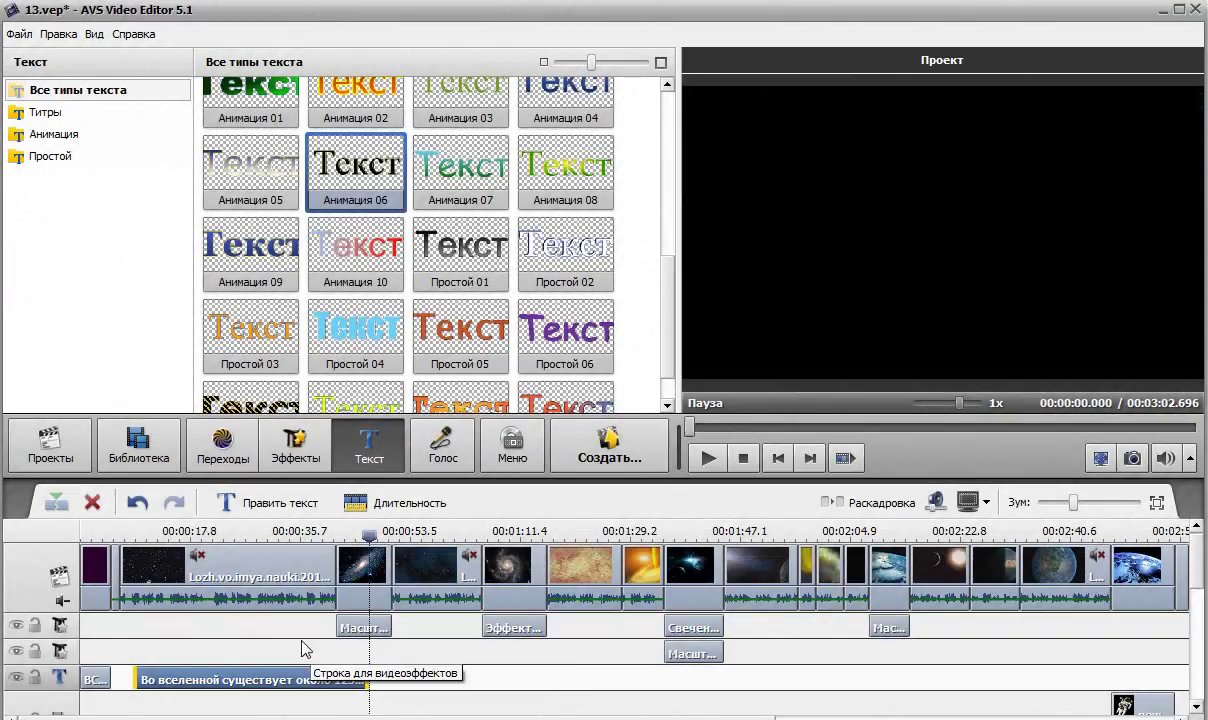
- Preview the project from just before the galaxy caption's start to check how it appears
{"action": "left_click_drag", "start_coordinate": [372, 540], "coordinate": [127, 533]}
{"action": "left_click", "coordinate": [708, 458]}
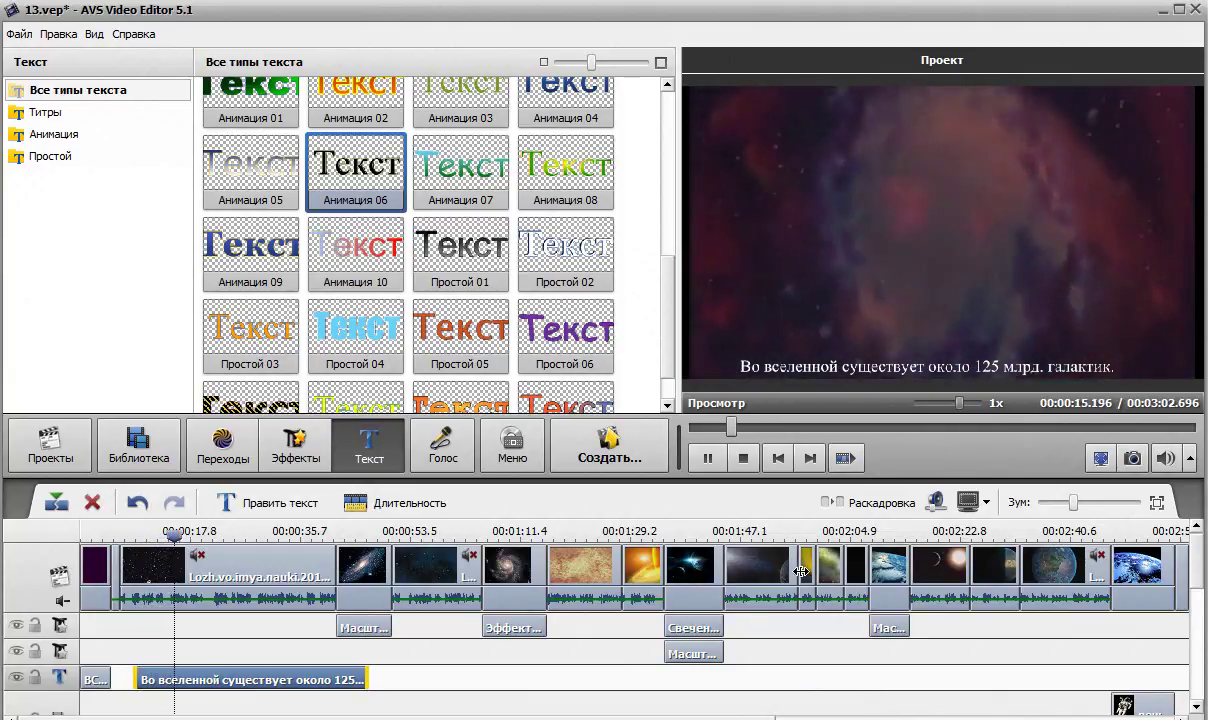
{"action": "left_click", "coordinate": [708, 458]}
- Change the galaxy caption's intro animation to the typewriter preset "Печатание на ма...", preview it from the beginning and apply it
{"action": "double_click", "coordinate": [292, 683]}
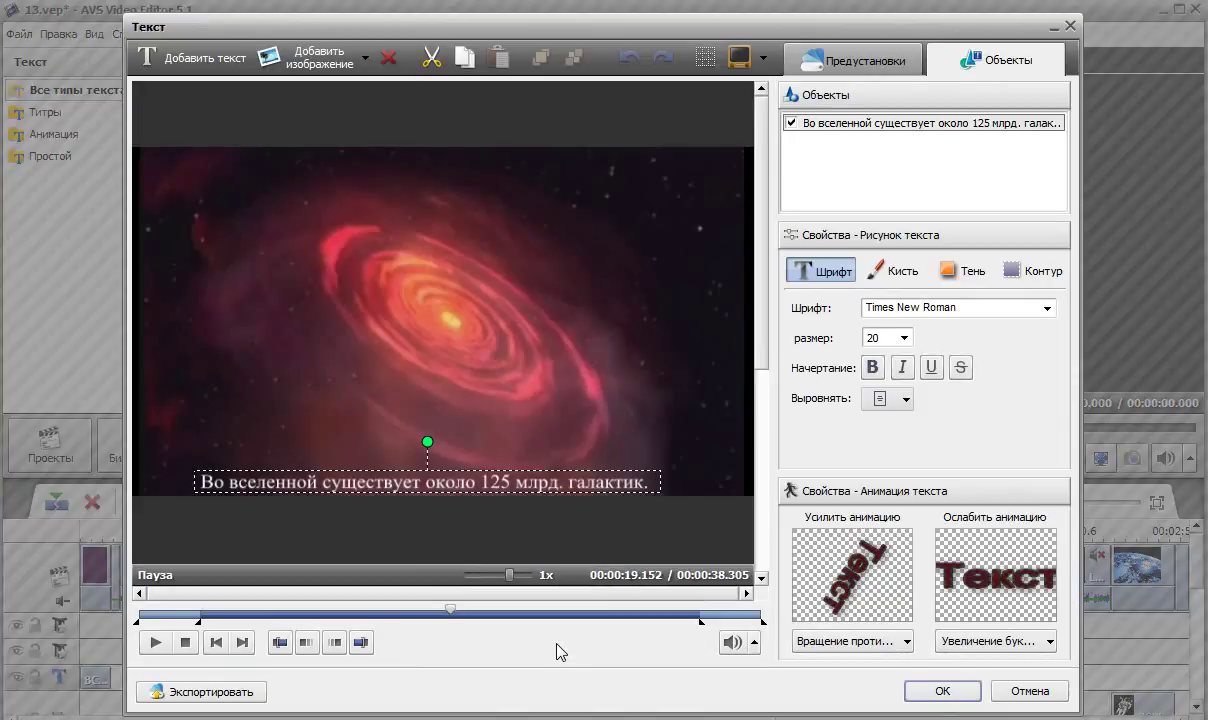
{"action": "left_click", "coordinate": [909, 642]}
{"action": "left_click_drag", "start_coordinate": [1133, 466], "coordinate": [1137, 405]}
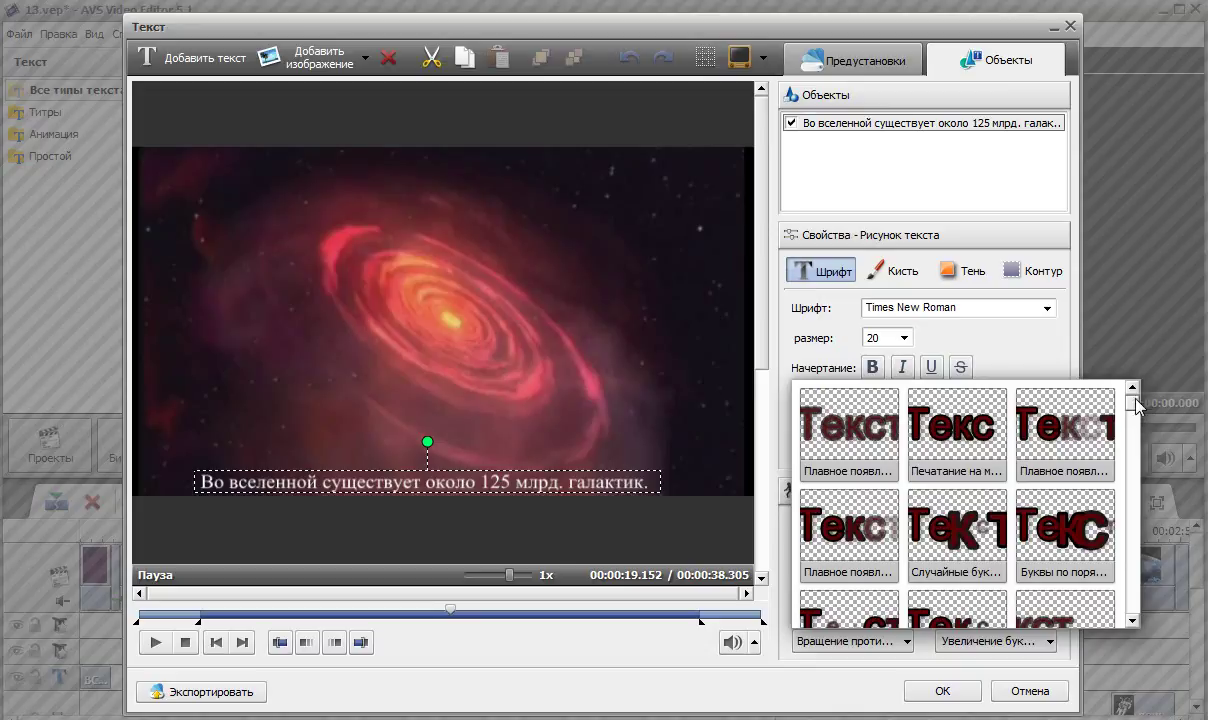
{"action": "left_click", "coordinate": [955, 435]}
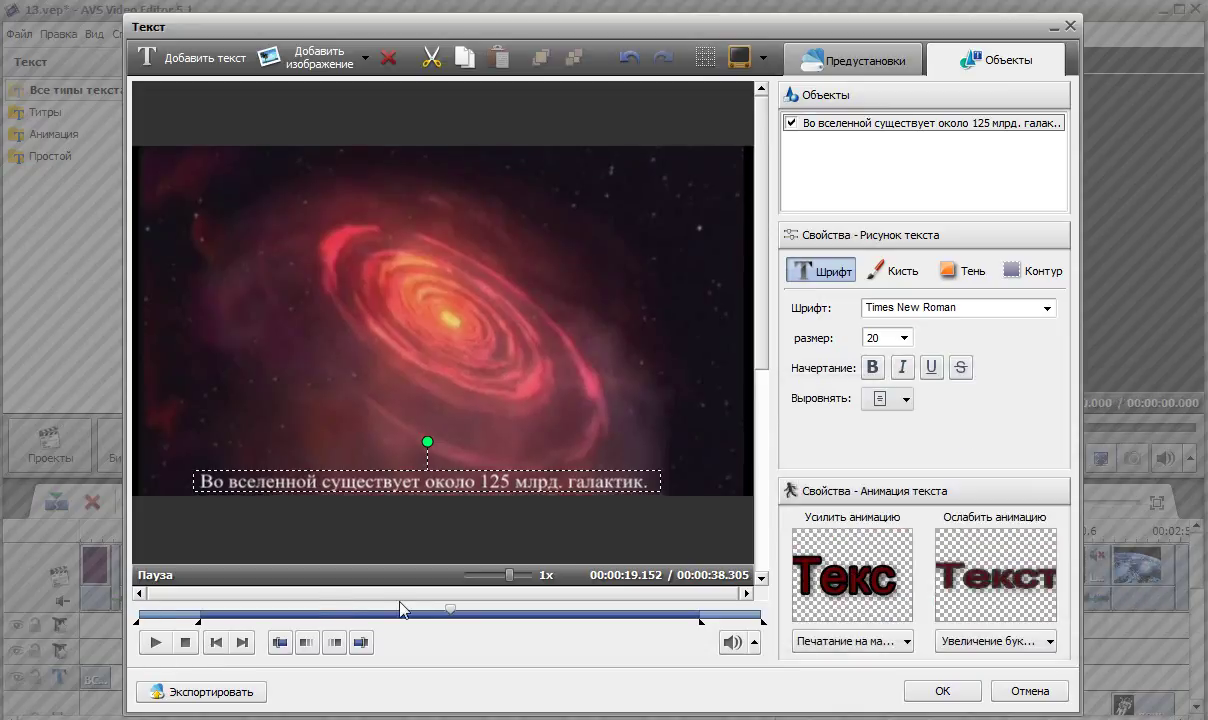
{"action": "left_click_drag", "start_coordinate": [407, 607], "coordinate": [127, 612]}
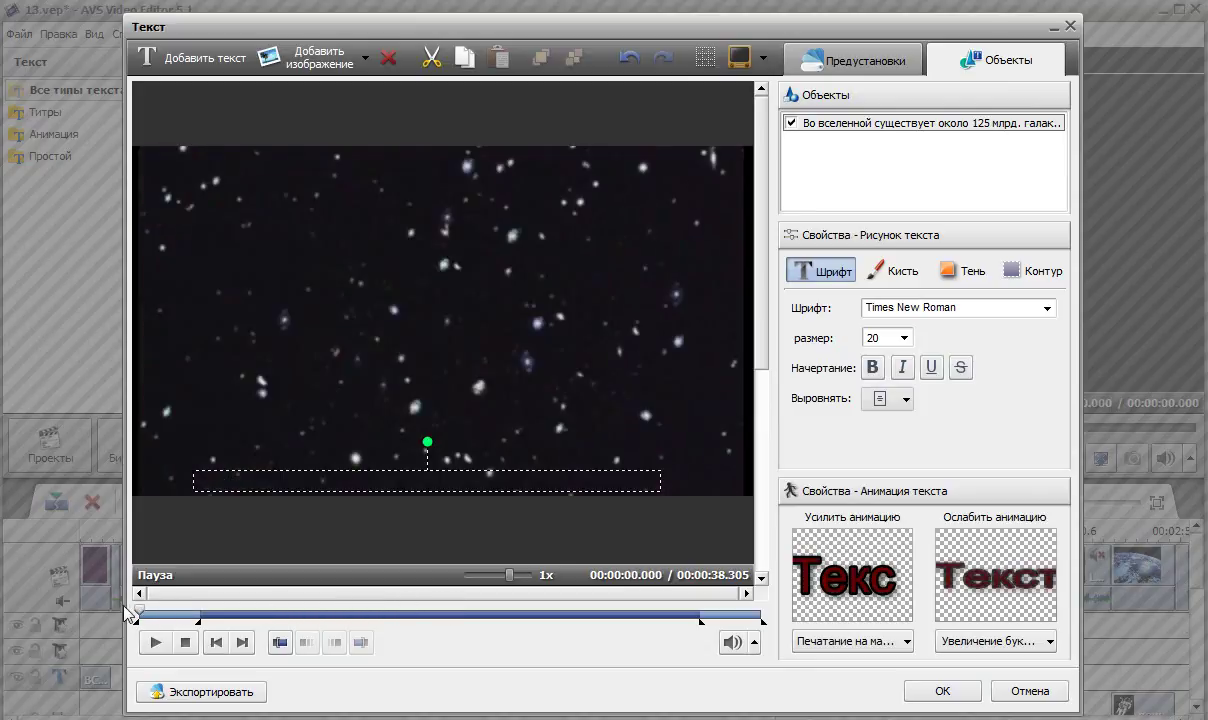
{"action": "left_click", "coordinate": [157, 643]}
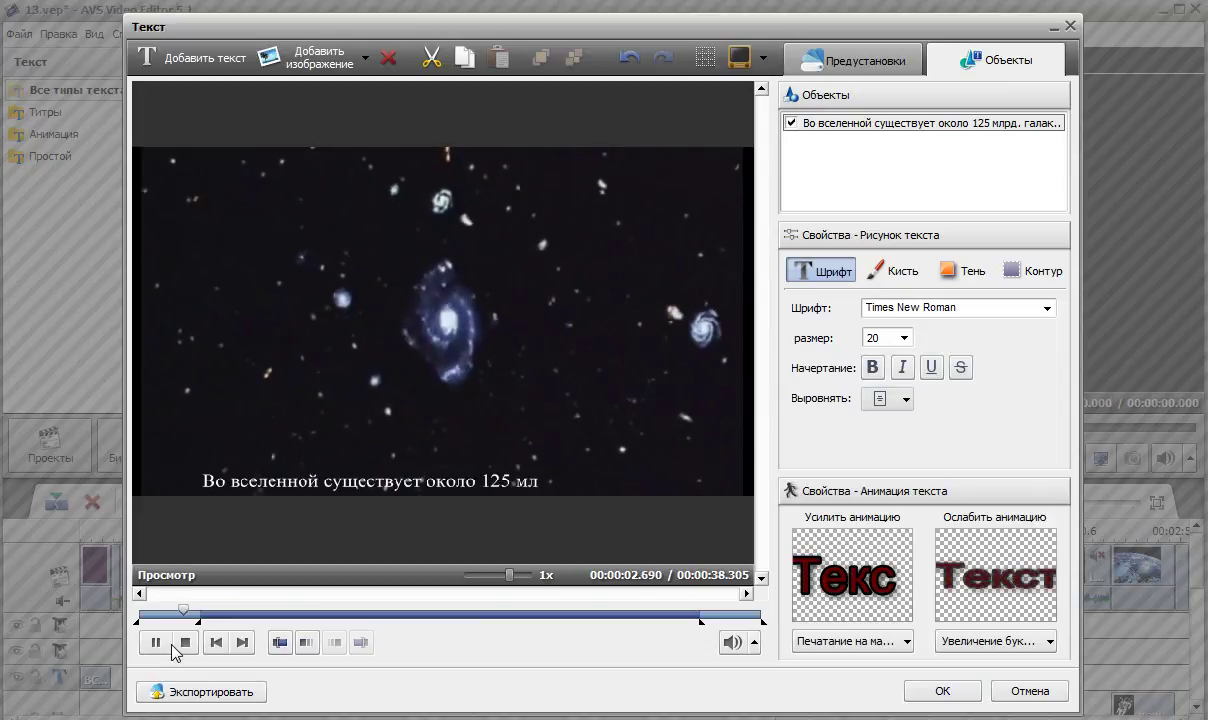
{"action": "left_click", "coordinate": [940, 690]}
- Duplicate the galaxy caption on the text track so the copy spans from 00:01:15.813 to 00:01:28.007
{"action": "left_click_drag", "start_coordinate": [180, 538], "coordinate": [566, 549]}
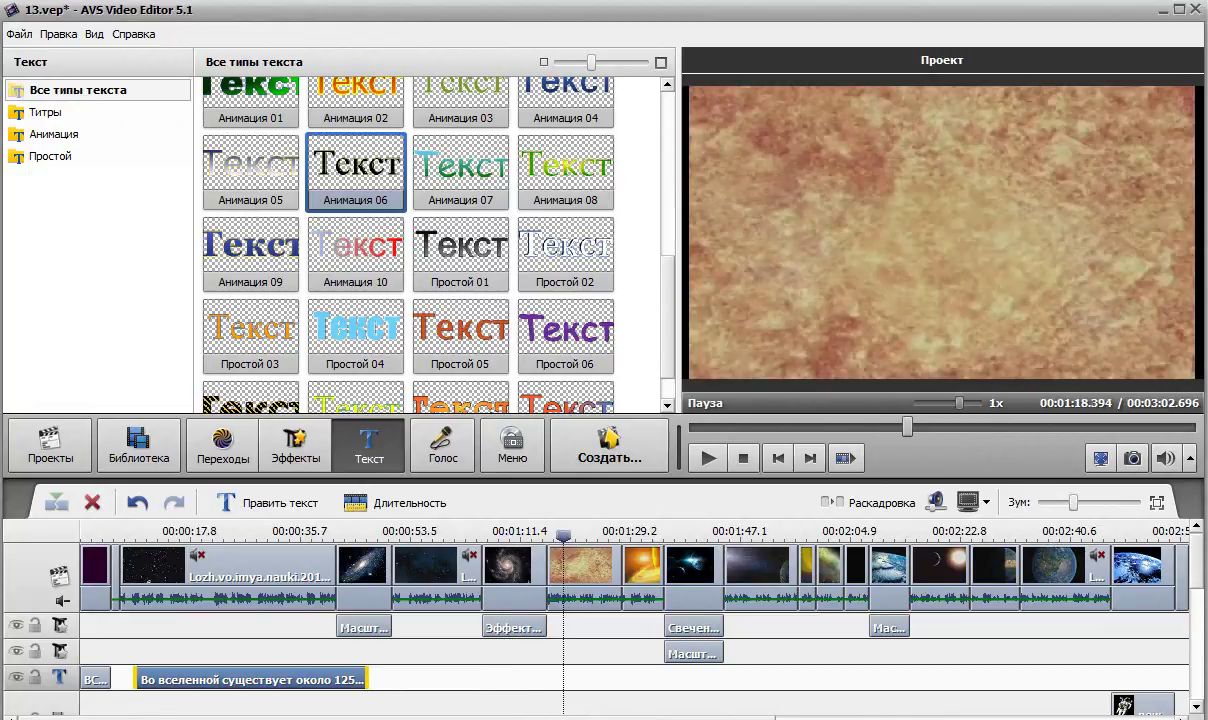
{"action": "right_click", "coordinate": [260, 668]}
{"action": "left_click", "coordinate": [300, 631]}
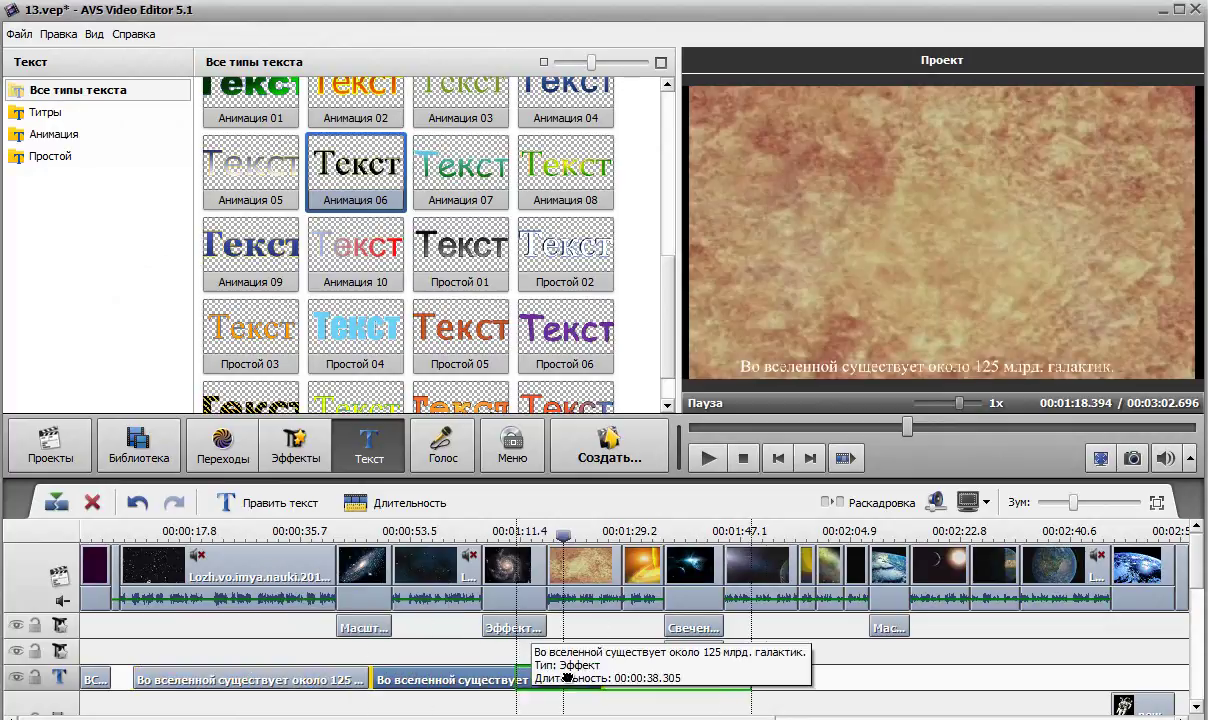
{"action": "left_click_drag", "start_coordinate": [575, 678], "coordinate": [757, 716]}
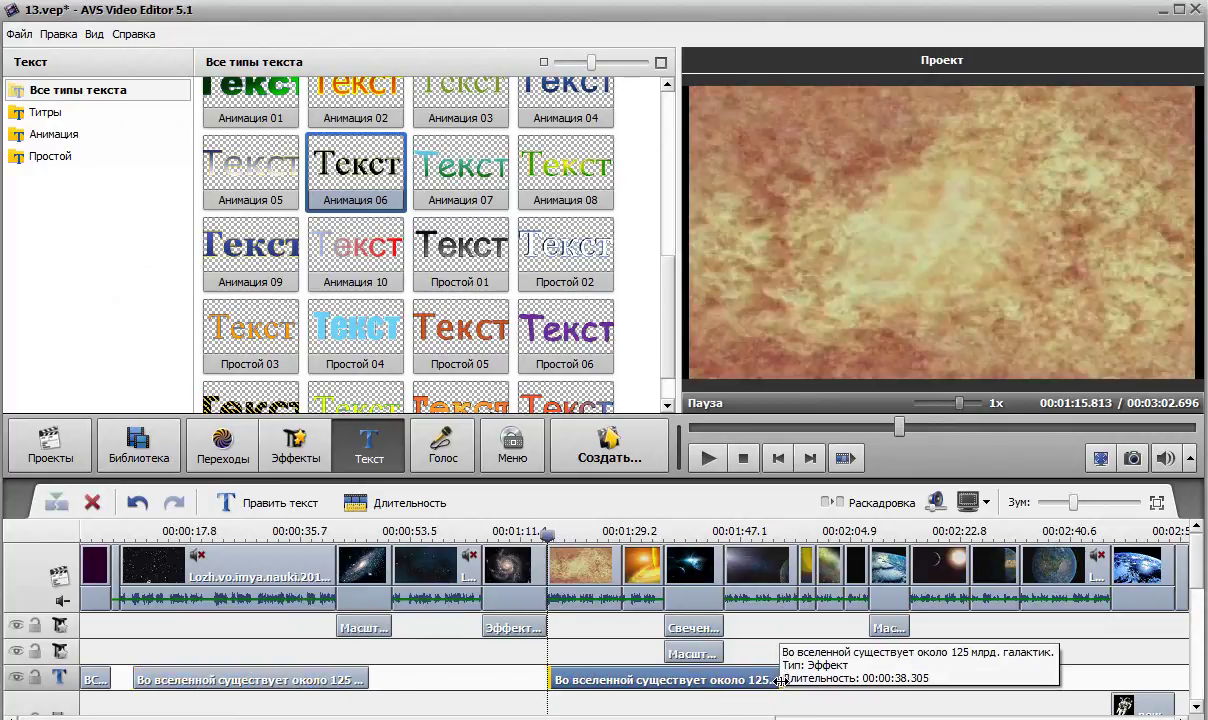
{"action": "left_click_drag", "start_coordinate": [783, 679], "coordinate": [621, 679]}
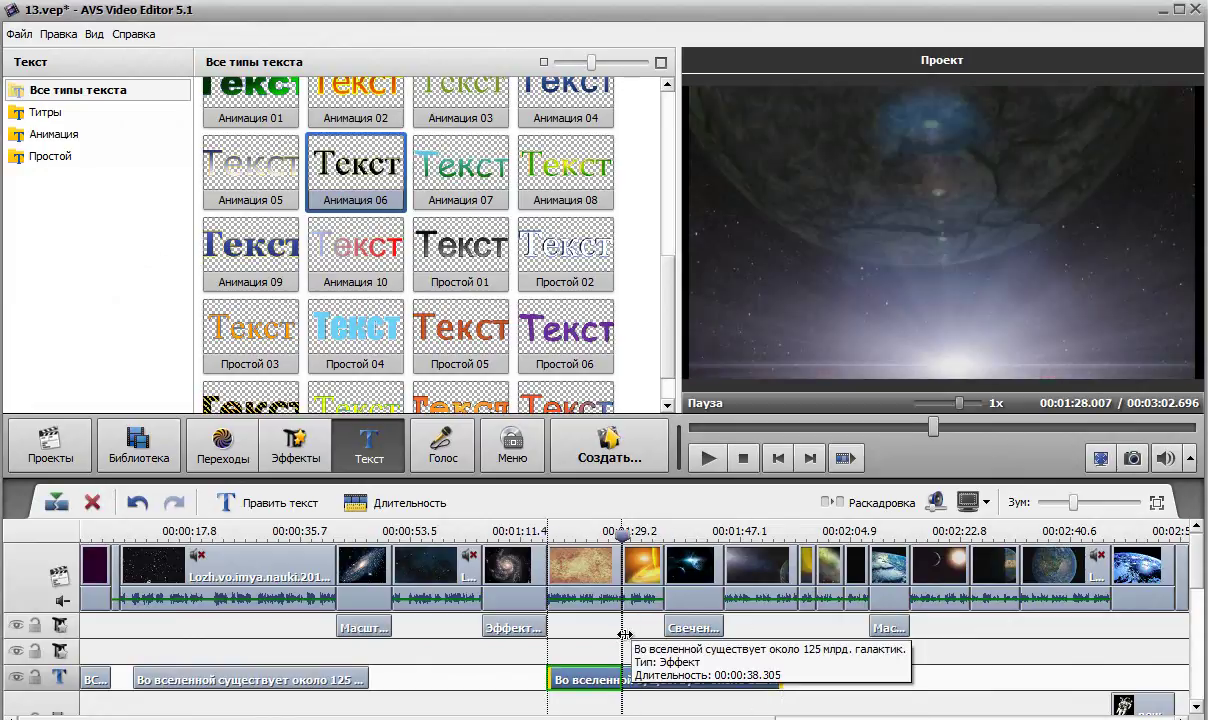
{"action": "left_click_drag", "start_coordinate": [623, 533], "coordinate": [545, 533]}
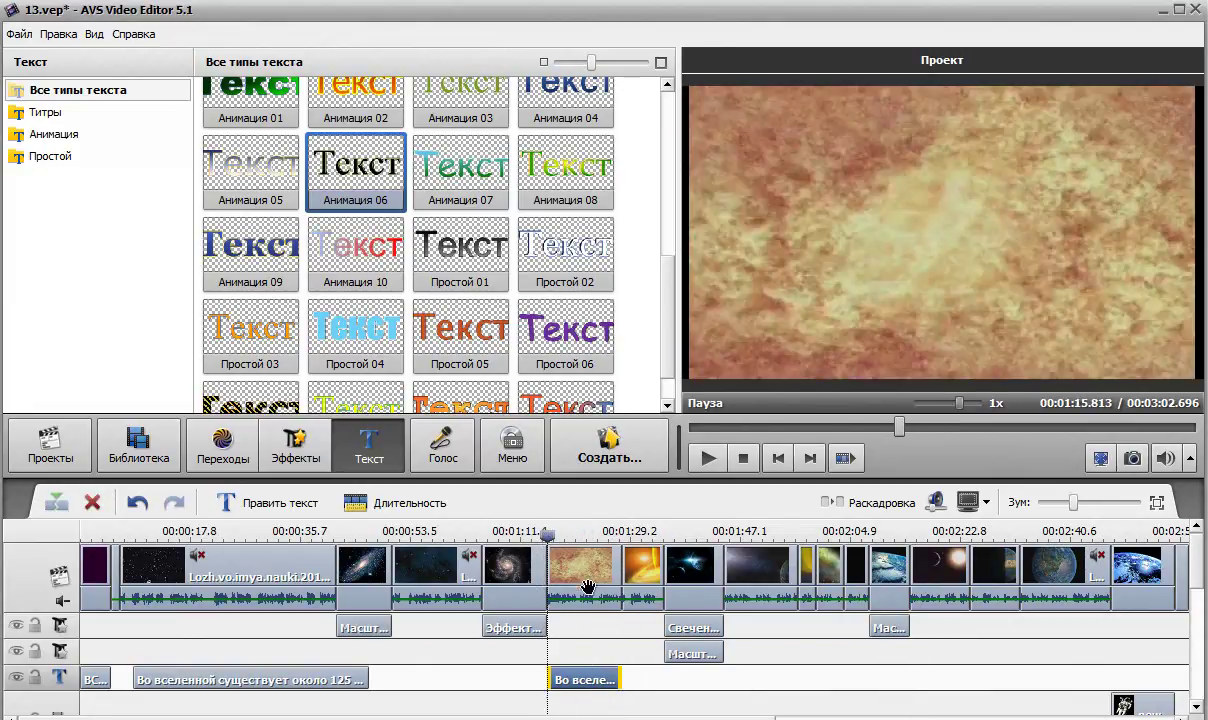
- Switch to Word, copy the whole paragraph about the Sun ("Солнце – растояние до Земли 150 млн...") and return to AVS Video Editor
{"action": "key", "text": "alt+Tab"}
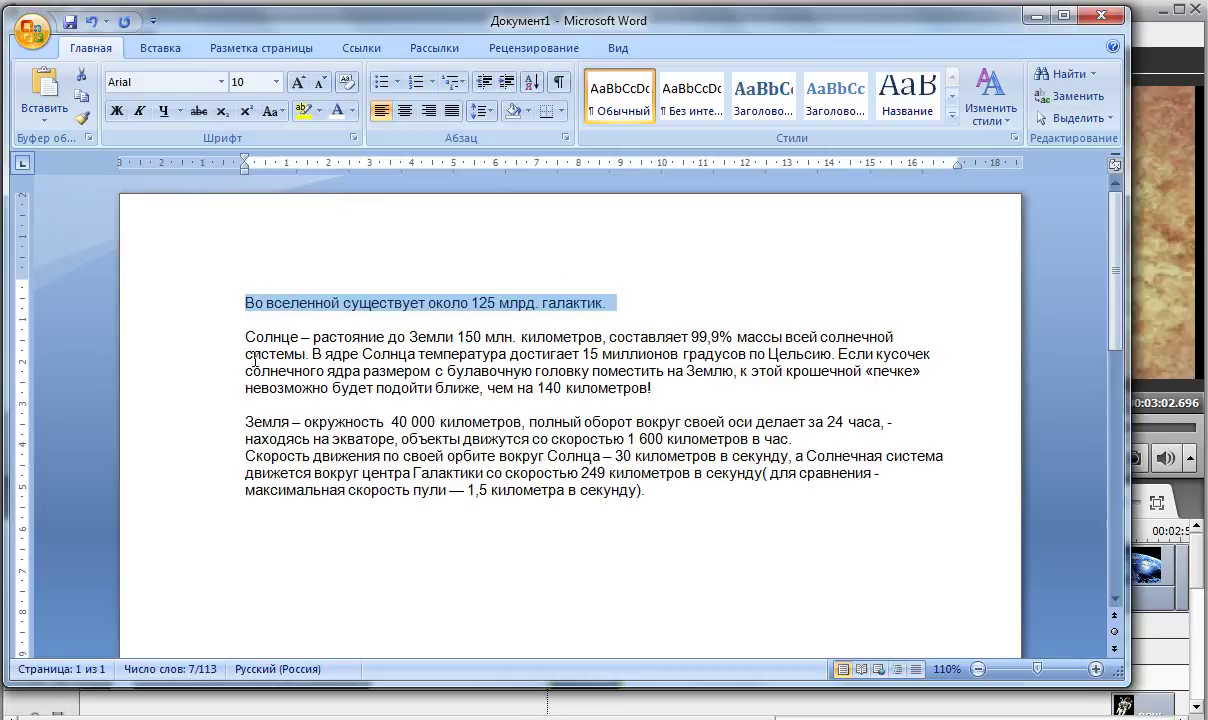
{"action": "left_click_drag", "start_coordinate": [237, 340], "coordinate": [661, 393]}
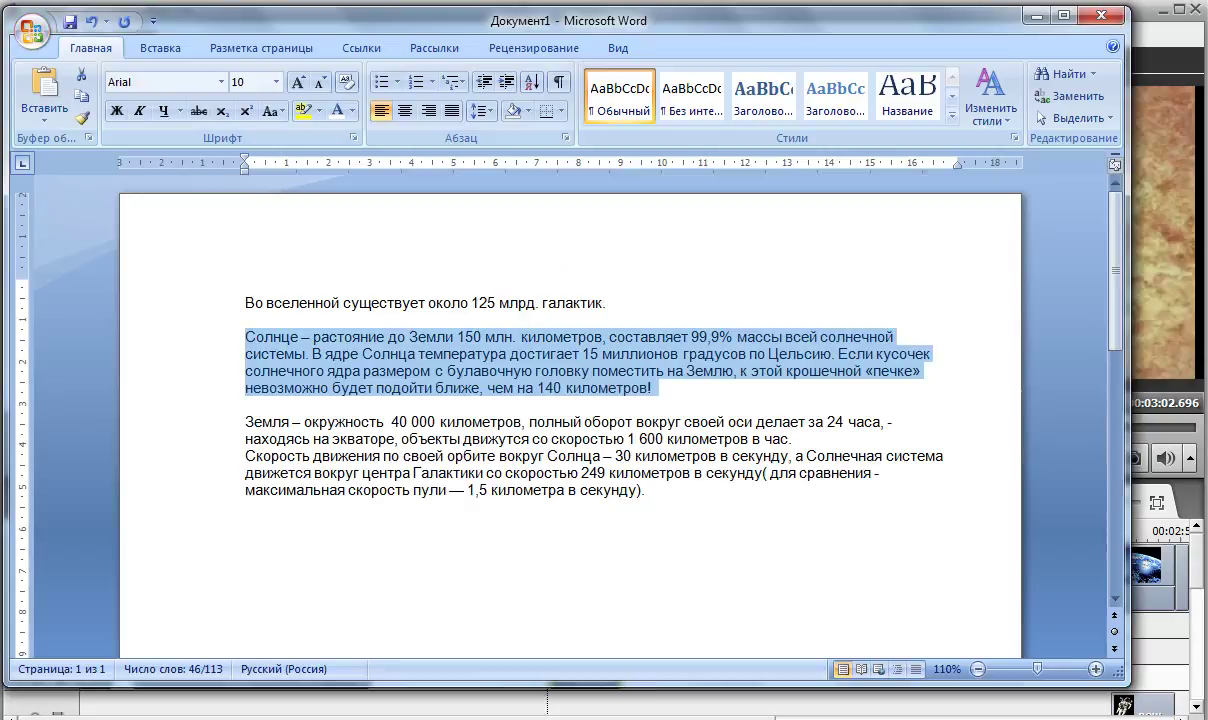
{"action": "key", "text": "alt+Tab"}
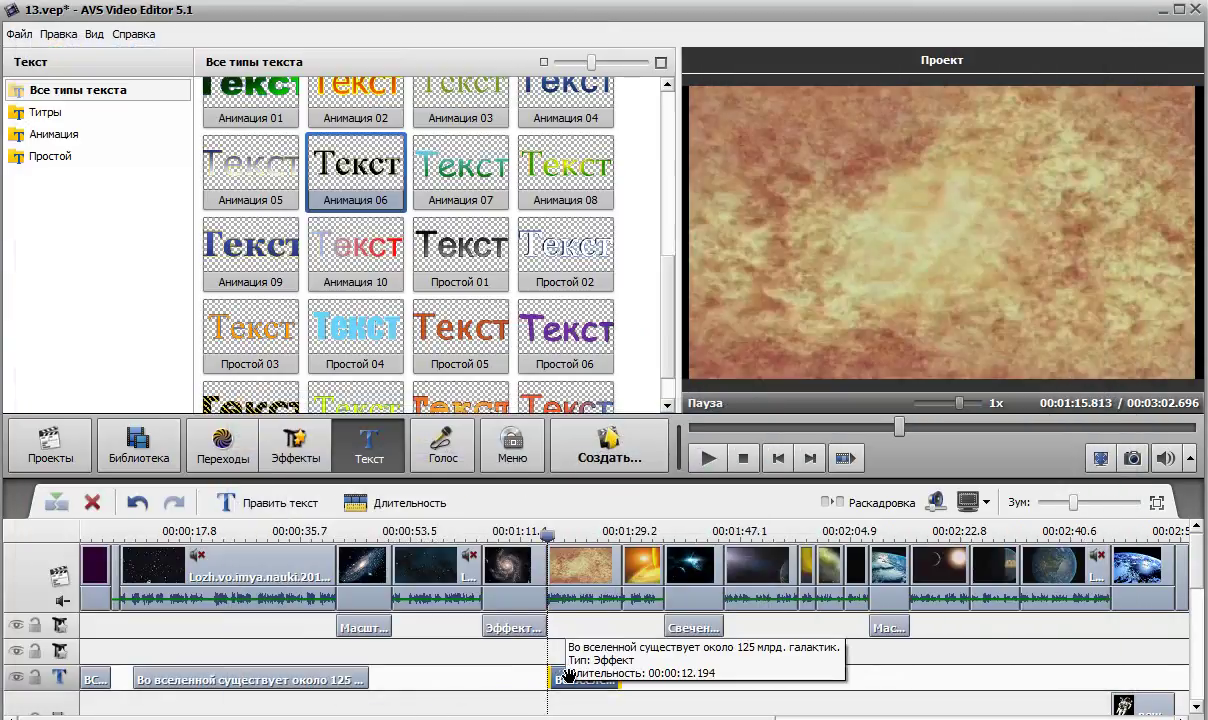
- Open the duplicated caption for editing, move it up off the bottom edge and replace its text with the copied Sun paragraph
{"action": "double_click", "coordinate": [567, 678]}
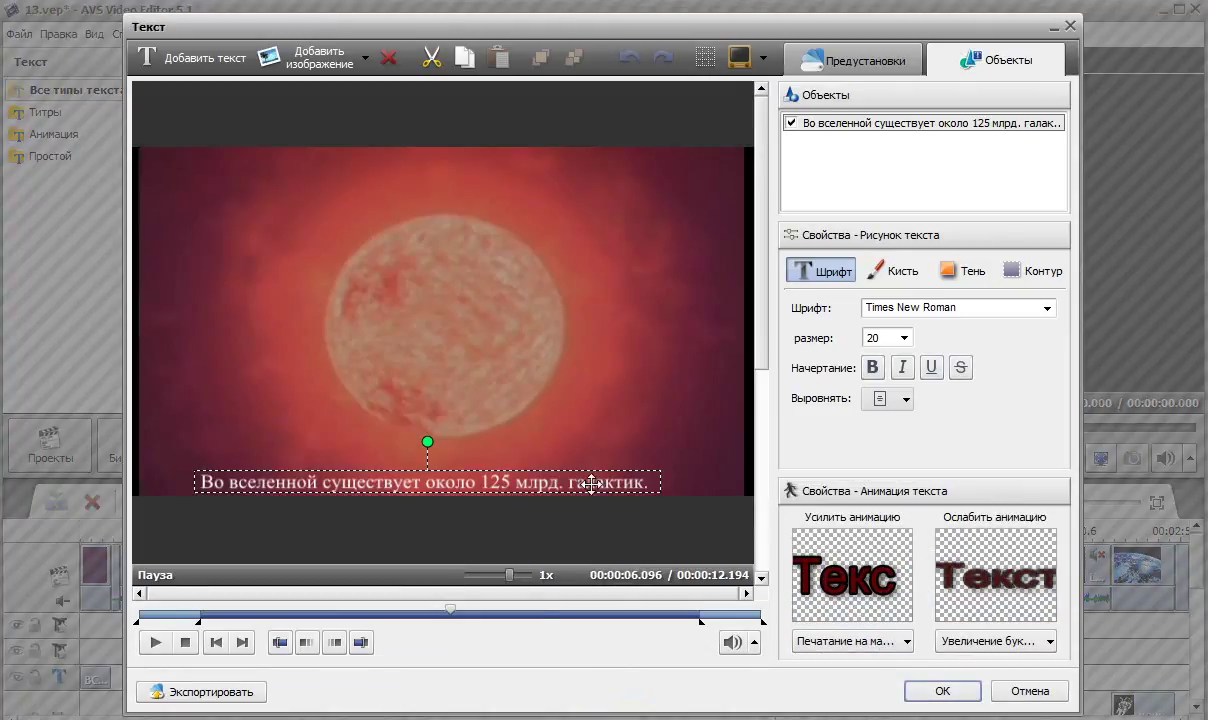
{"action": "left_click_drag", "start_coordinate": [209, 476], "coordinate": [171, 405]}
{"action": "double_click", "coordinate": [615, 413]}
{"action": "left_click_drag", "start_coordinate": [620, 413], "coordinate": [160, 413]}
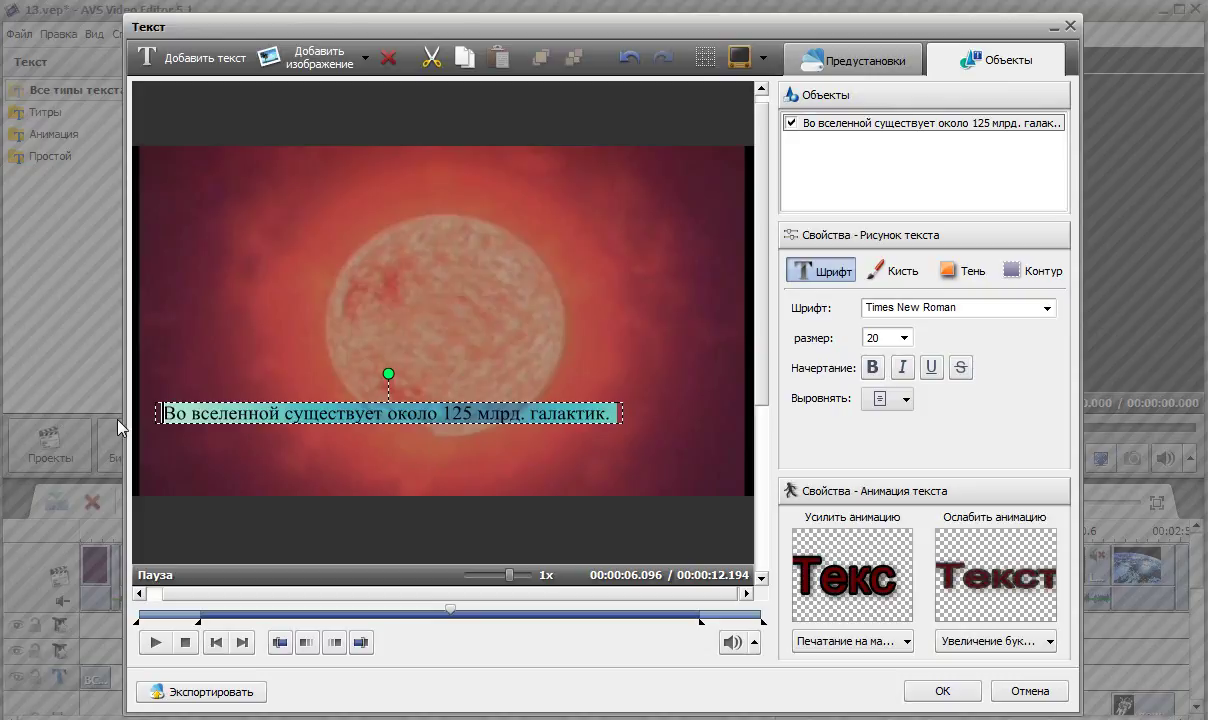
{"action": "type", "text": "невозможно будет подойти ближе, чем на 140 километров!"}
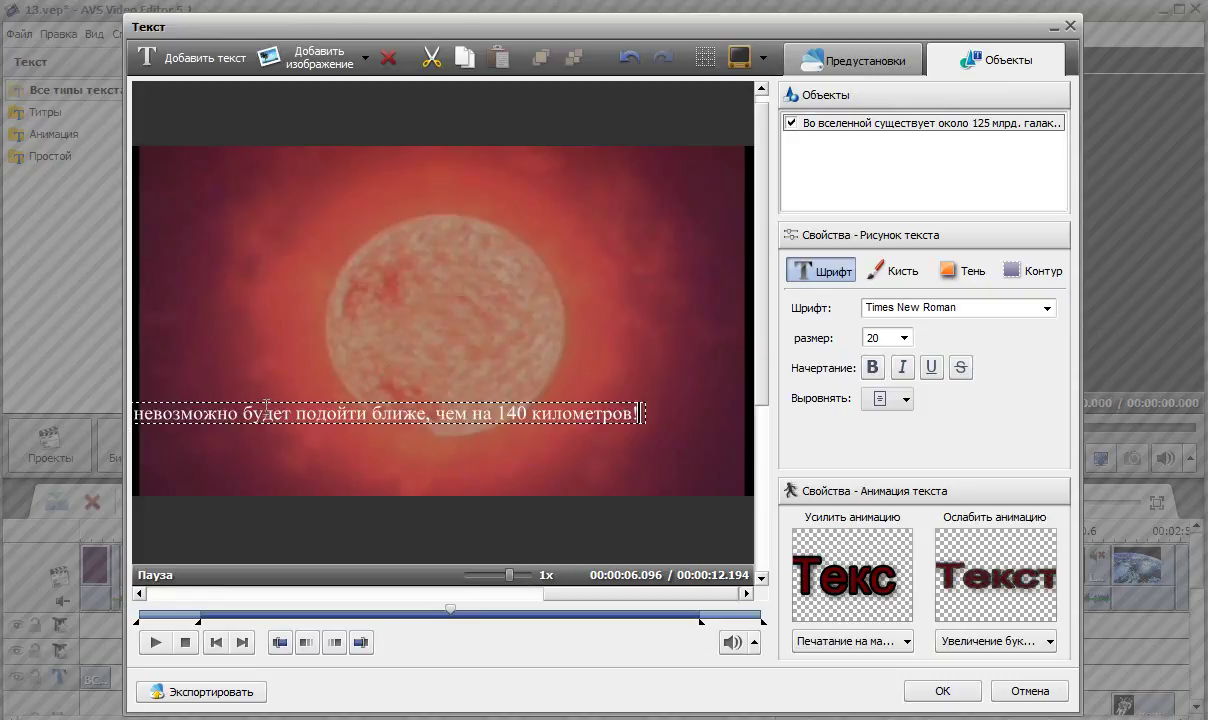
{"action": "left_click_drag", "start_coordinate": [267, 401], "coordinate": [597, 404]}
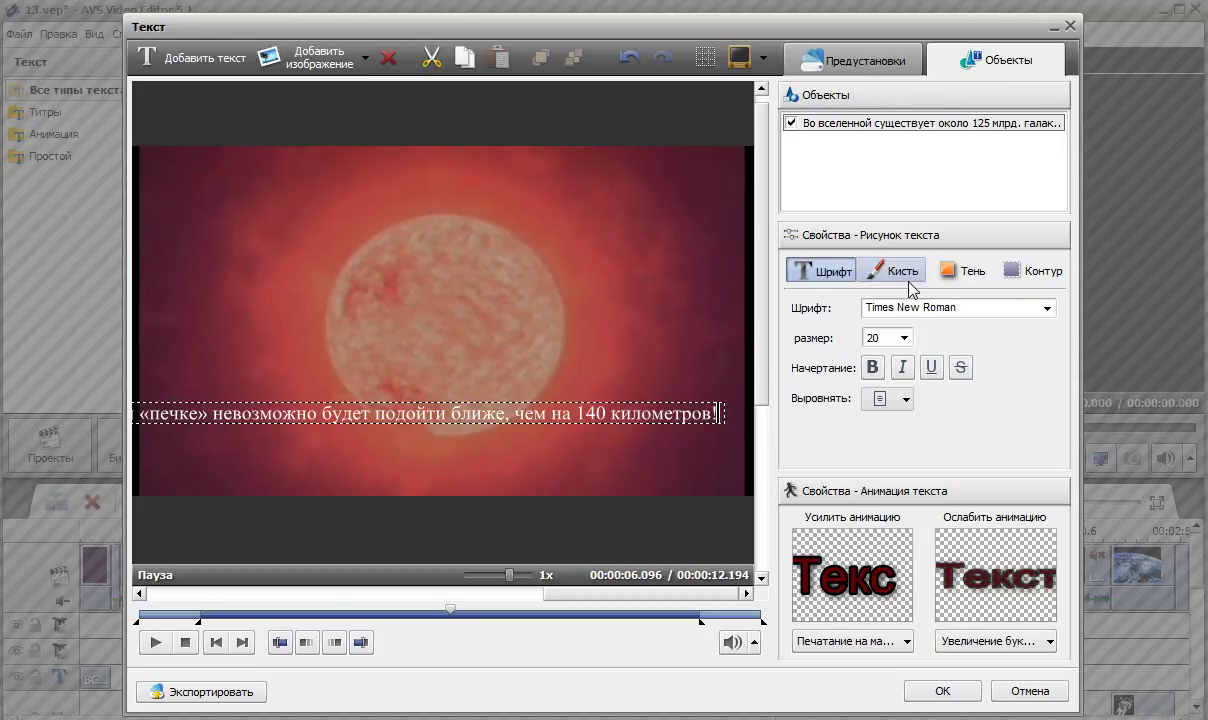
- Reduce the Sun caption's font size to 16
{"action": "left_click", "coordinate": [905, 338]}
{"action": "left_click", "coordinate": [906, 360]}
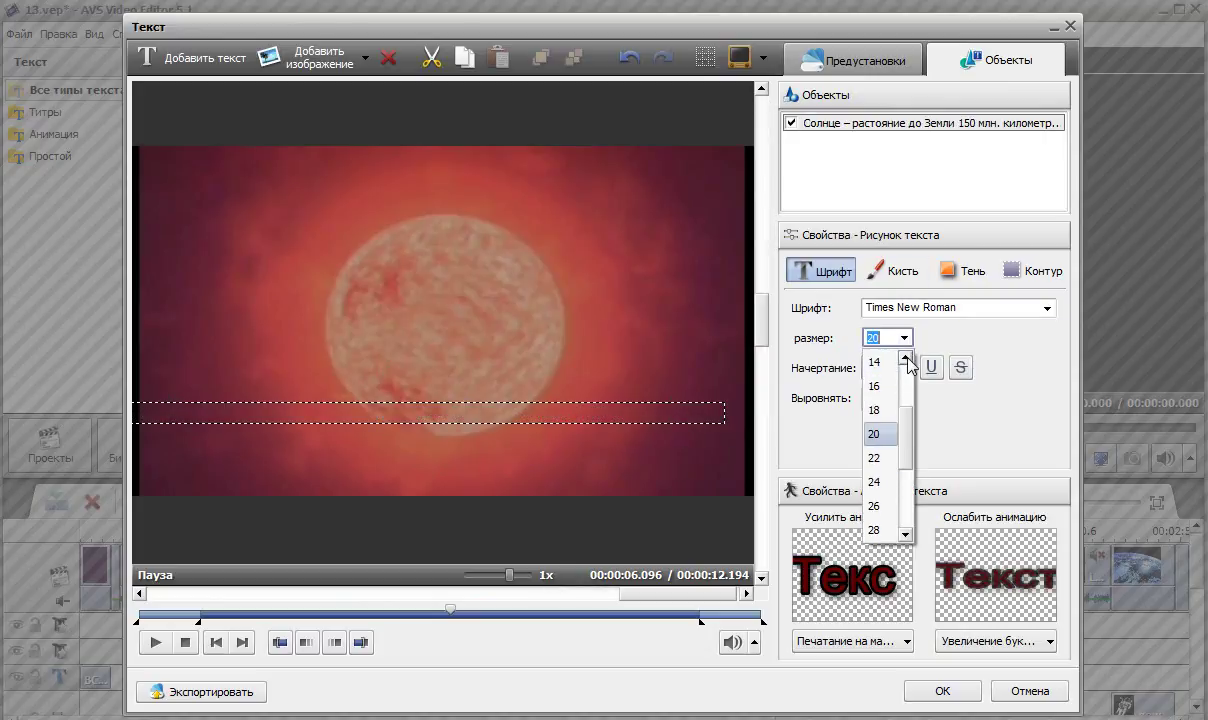
{"action": "left_click", "coordinate": [906, 360]}
{"action": "left_click", "coordinate": [897, 364]}
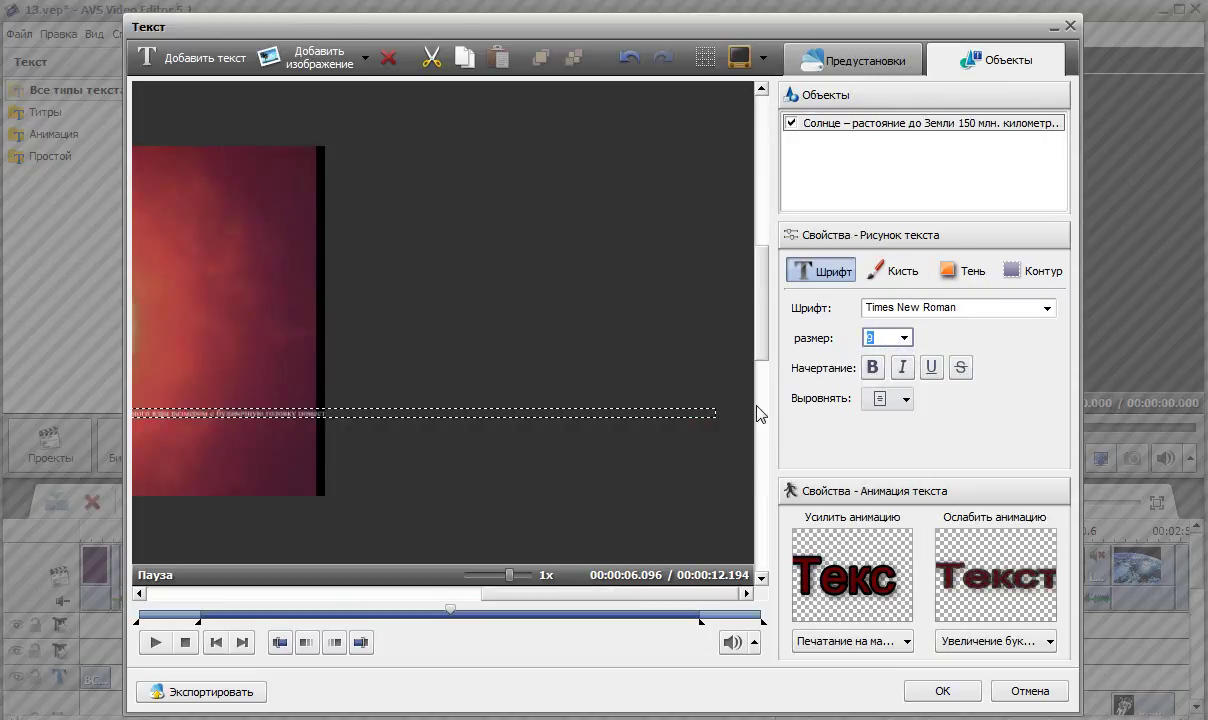
{"action": "left_click", "coordinate": [904, 338]}
{"action": "left_click_drag", "start_coordinate": [906, 385], "coordinate": [910, 460]}
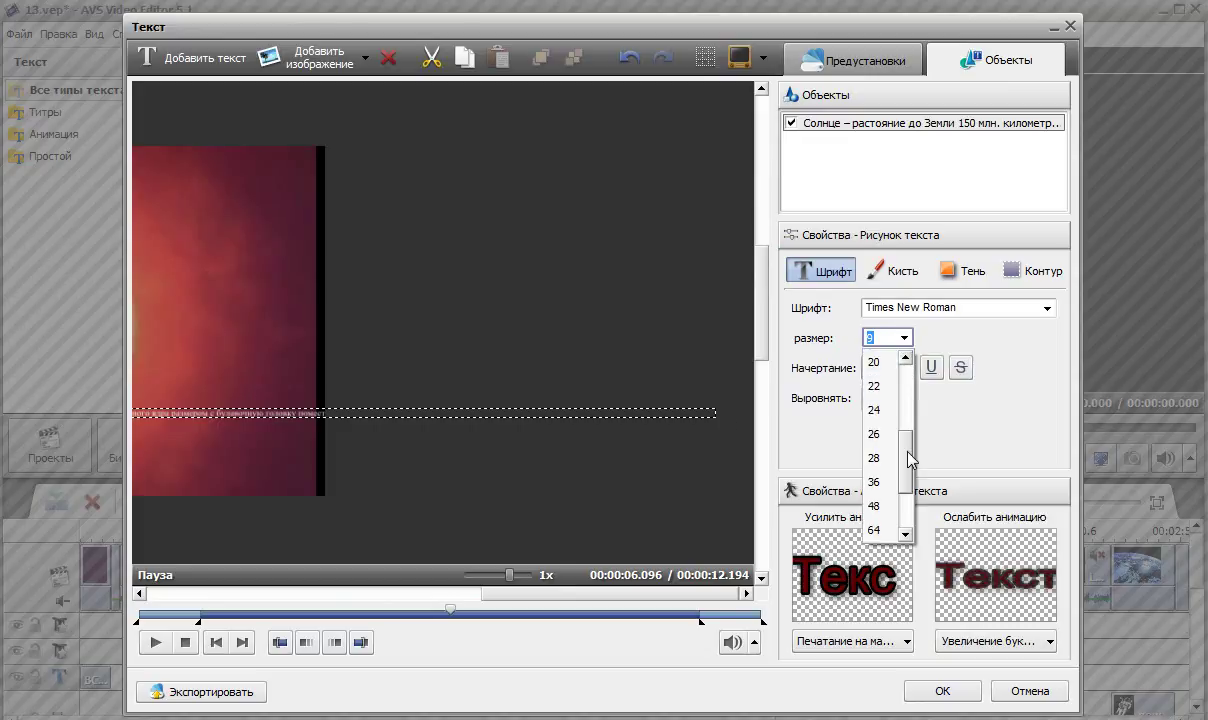
{"action": "left_click", "coordinate": [895, 432]}
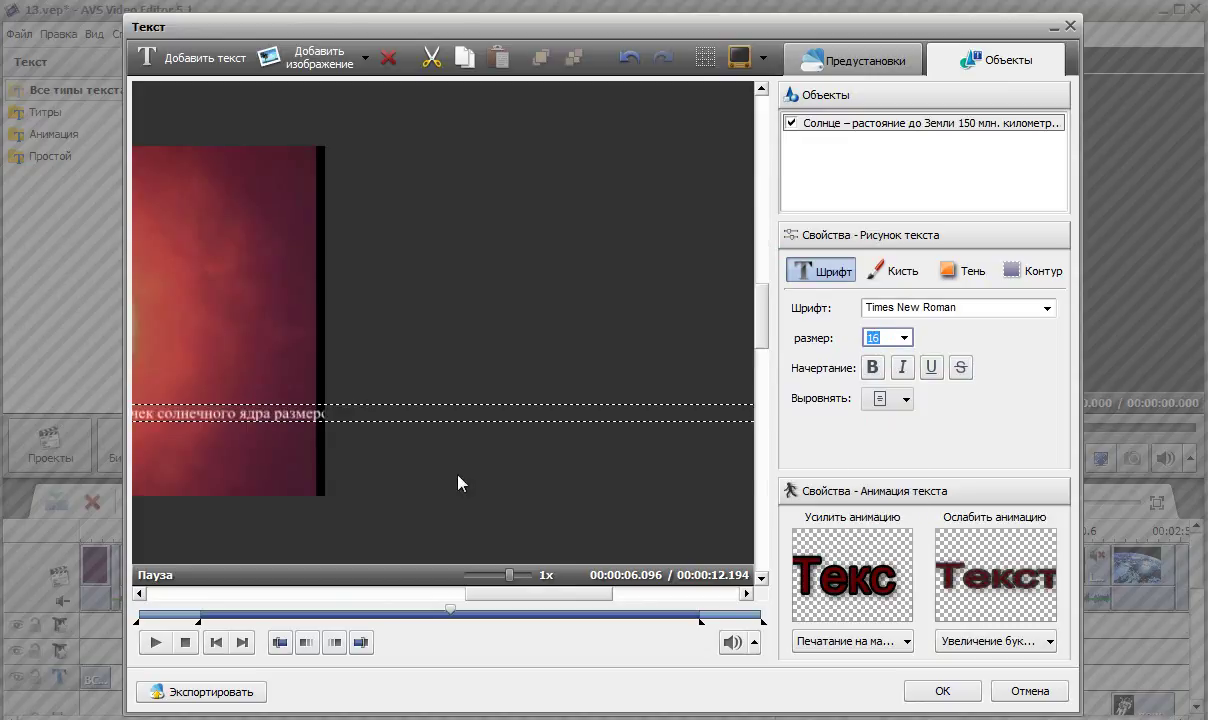
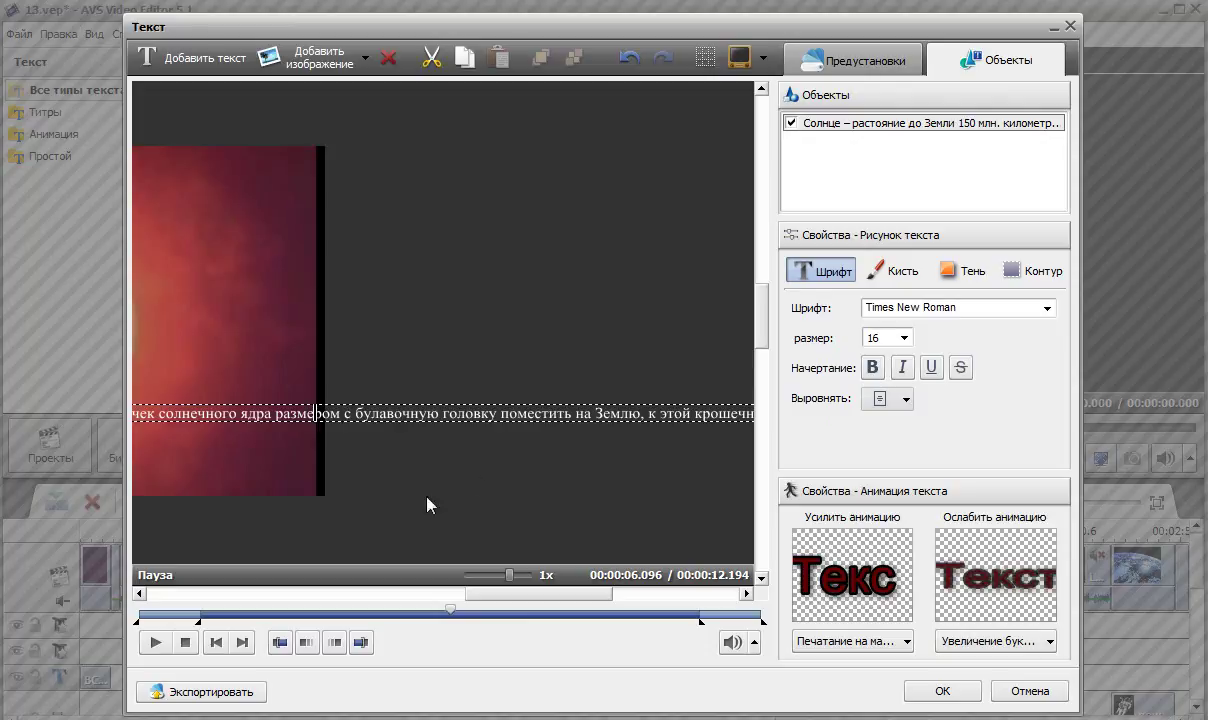
- Break the Sun caption into five lines, ending the first four after "массы", "достигает", "размером" and "«печке»"
{"action": "left_click_drag", "start_coordinate": [500, 592], "coordinate": [166, 601]}
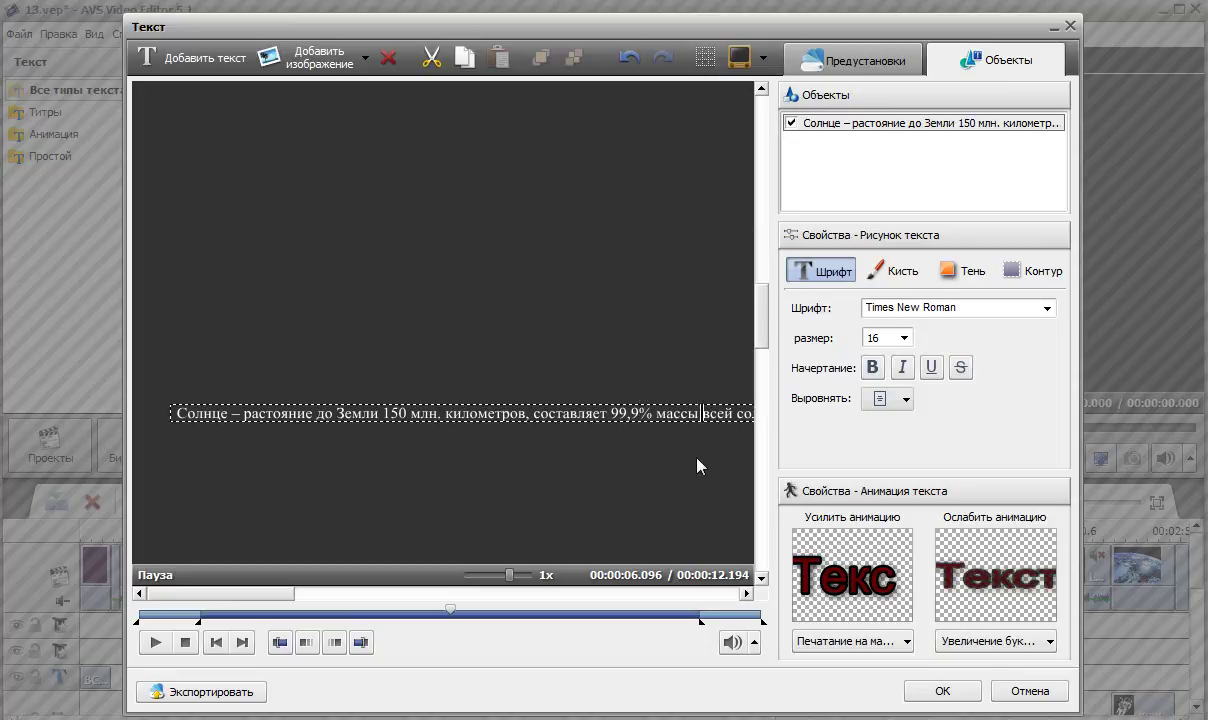
{"action": "key", "text": "Return"}
{"action": "left_click_drag", "start_coordinate": [285, 594], "coordinate": [355, 594]}
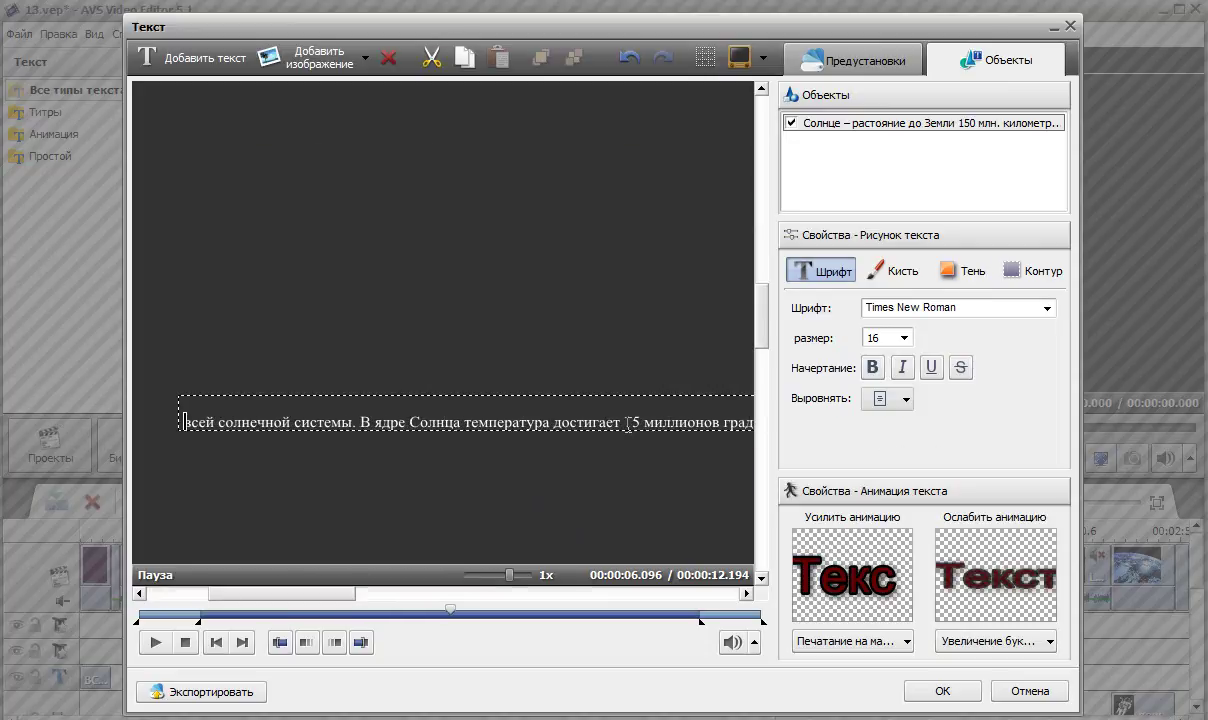
{"action": "left_click", "coordinate": [536, 452]}
{"action": "left_click", "coordinate": [535, 440]}
{"action": "left_click", "coordinate": [541, 440]}
{"action": "key", "text": "Return"}
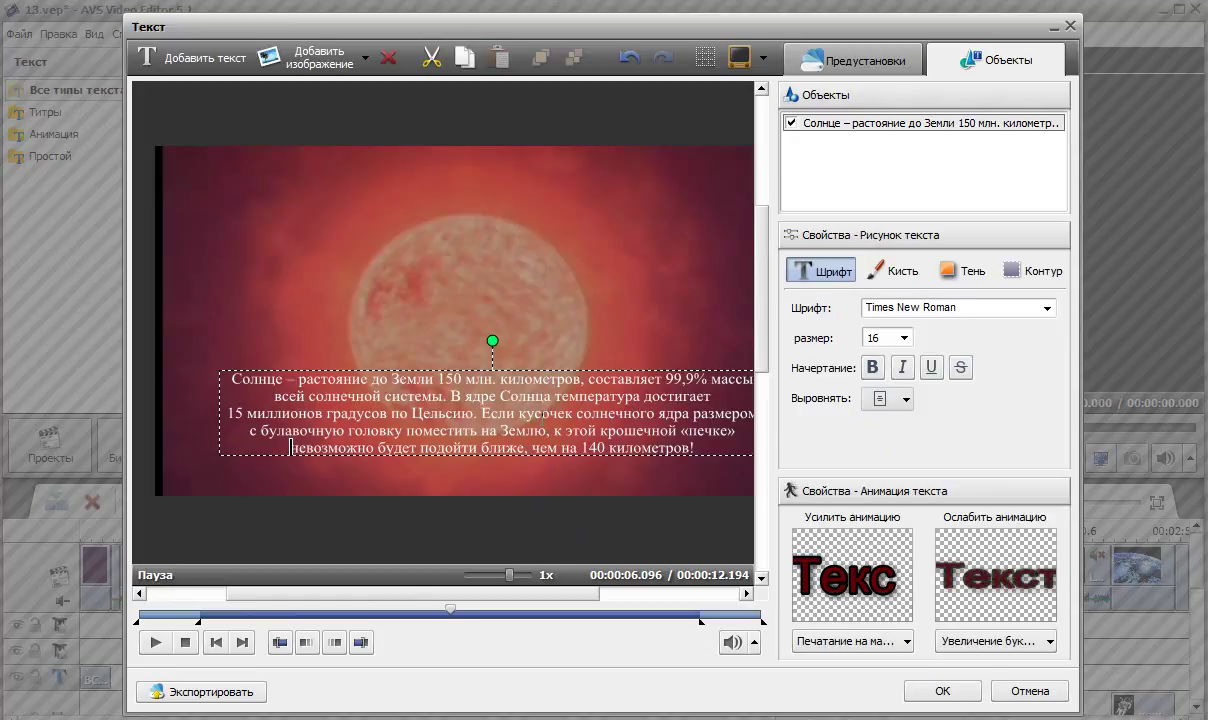
- Move the five-line Sun caption down and slightly left so it sits along the frame's bottom edge
{"action": "left_click", "coordinate": [603, 460]}
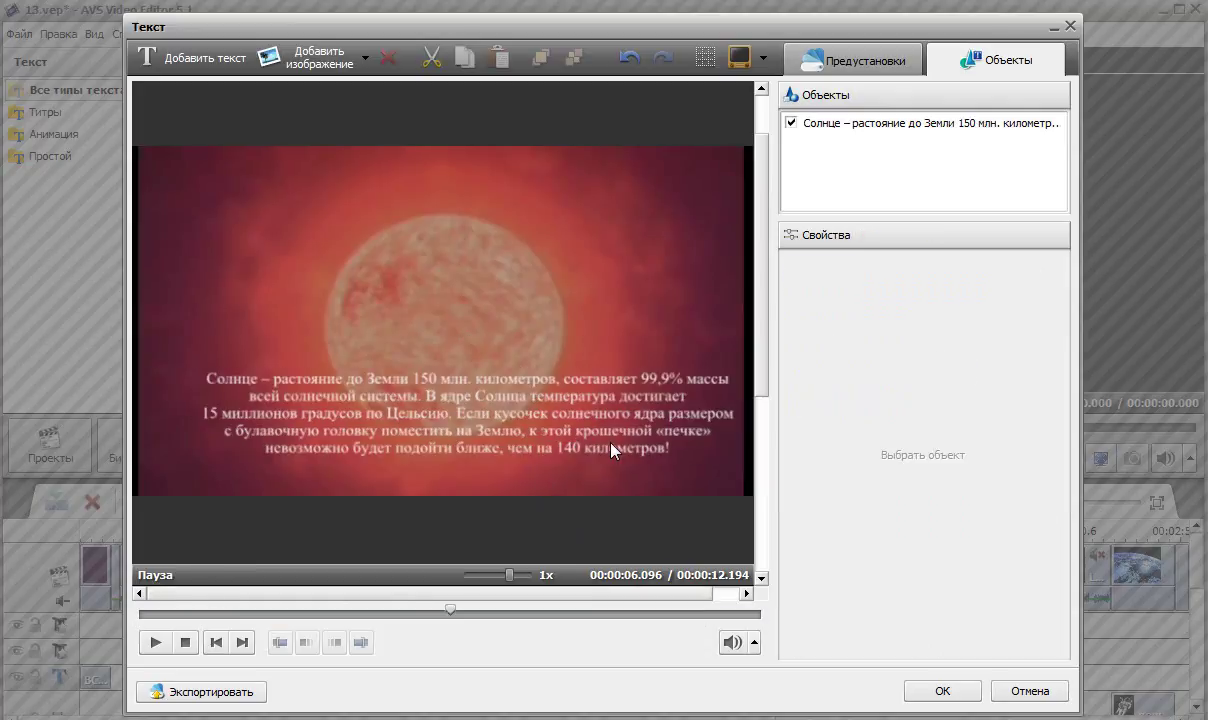
{"action": "left_click", "coordinate": [615, 432]}
{"action": "left_click_drag", "start_coordinate": [615, 432], "coordinate": [585, 462]}
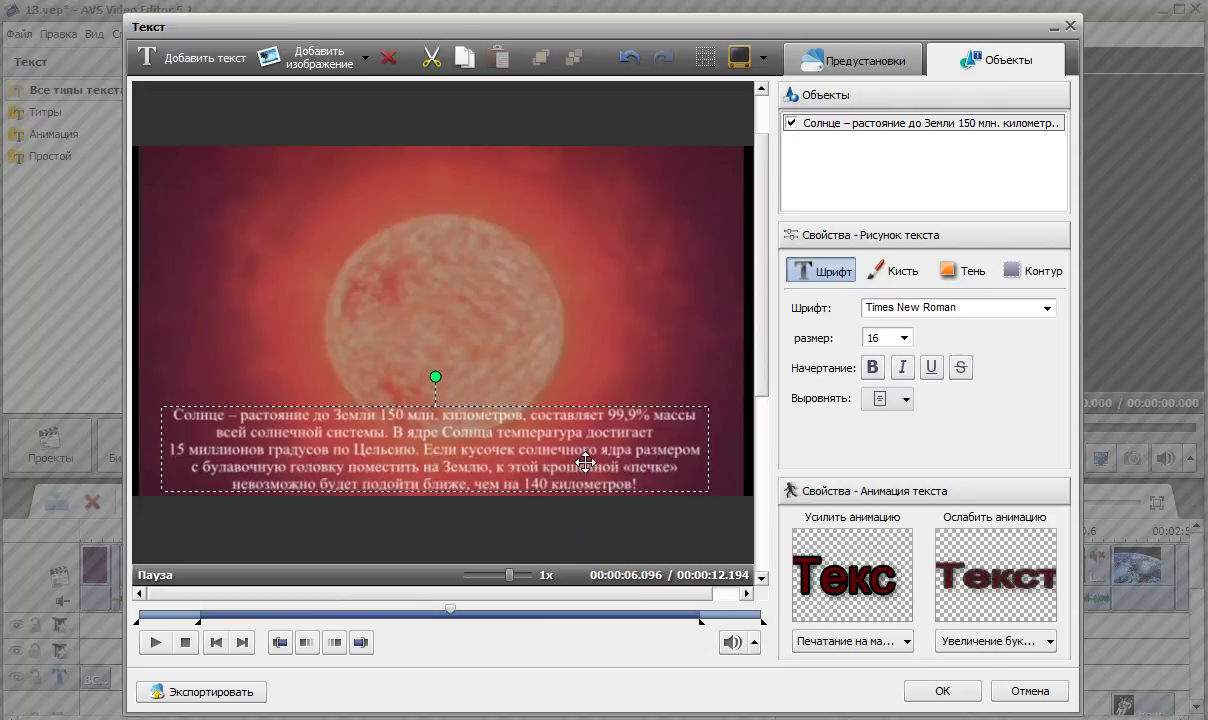
{"action": "left_click", "coordinate": [247, 610]}
{"action": "left_click_drag", "start_coordinate": [245, 611], "coordinate": [450, 512]}
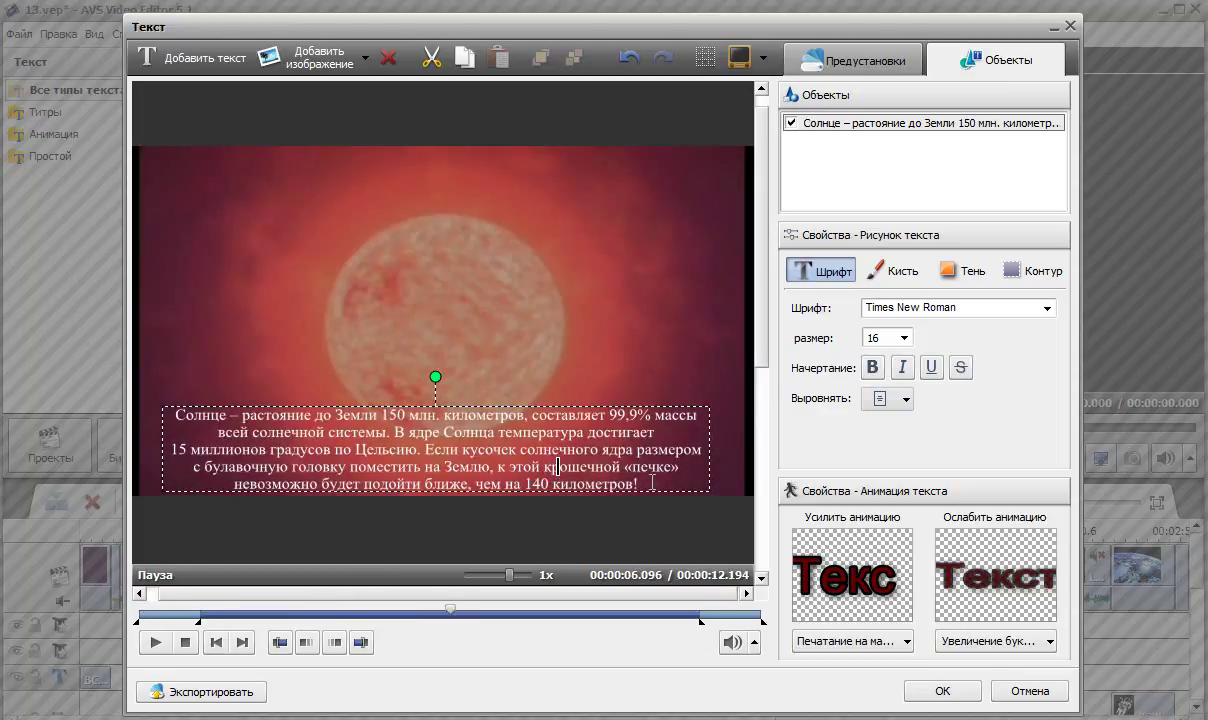
- Change the fill colour of the entire Sun caption to black and apply the text changes
{"action": "left_click_drag", "start_coordinate": [656, 484], "coordinate": [367, 414]}
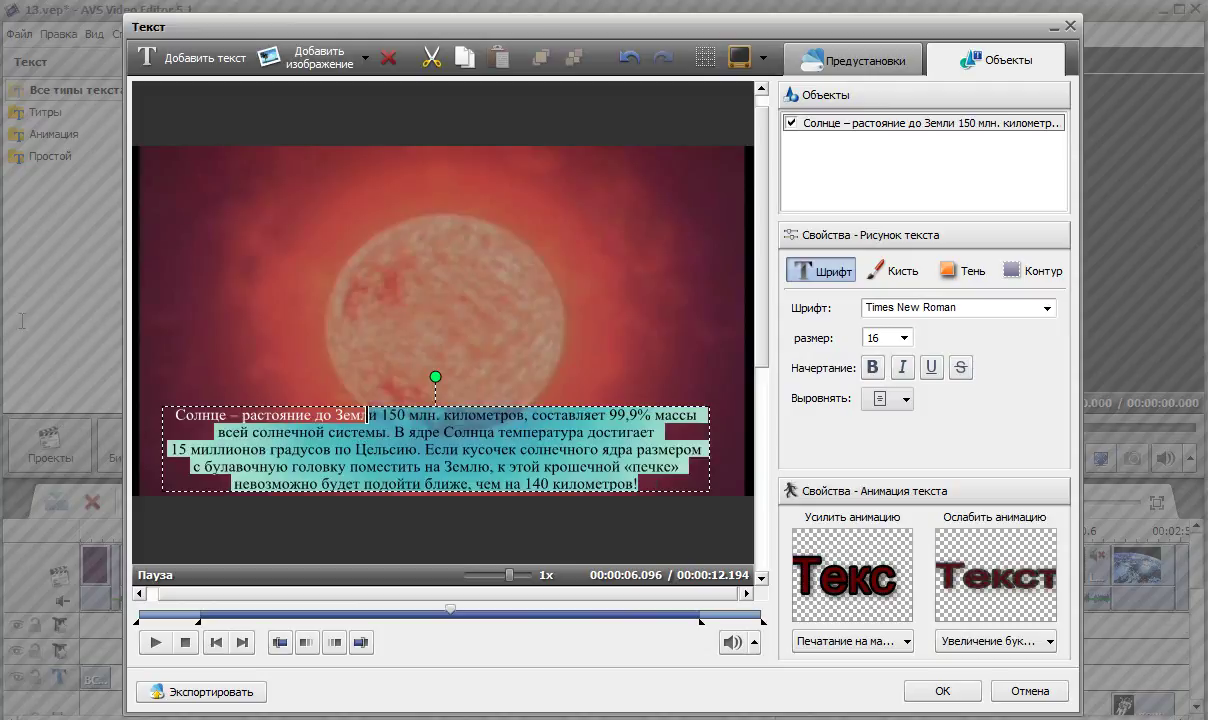
{"action": "left_click", "coordinate": [175, 415], "text": "shift"}
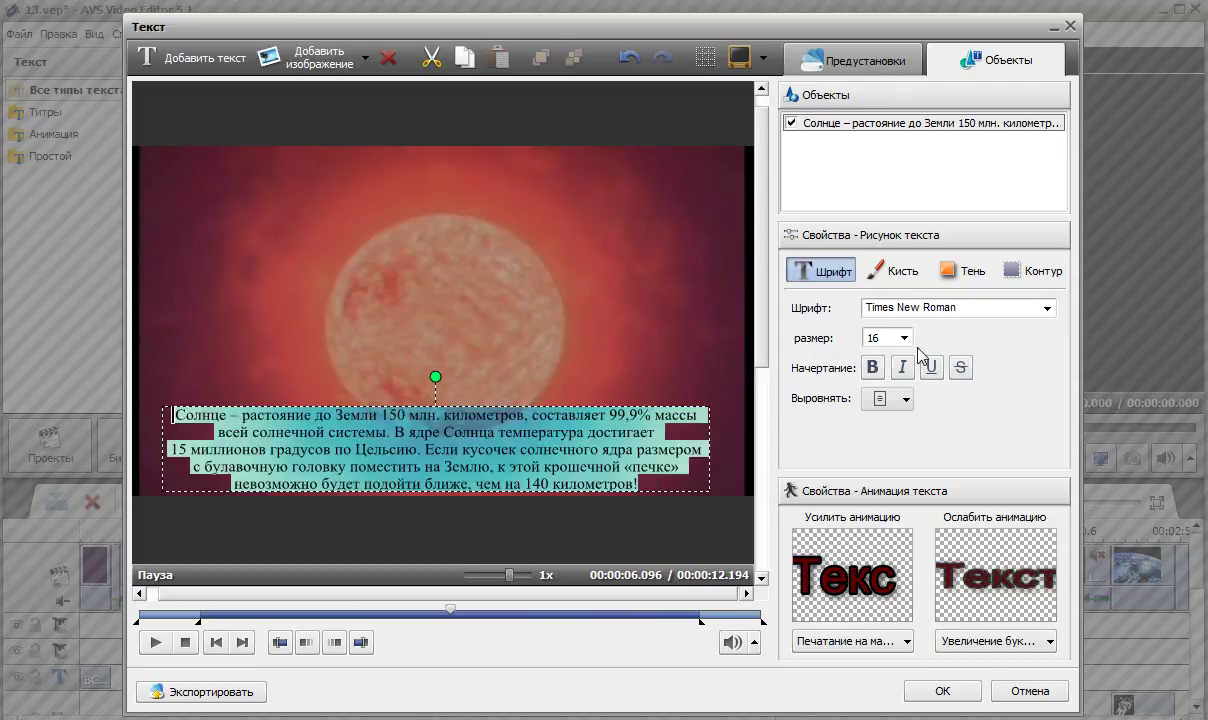
{"action": "left_click", "coordinate": [893, 270]}
{"action": "left_click", "coordinate": [880, 339]}
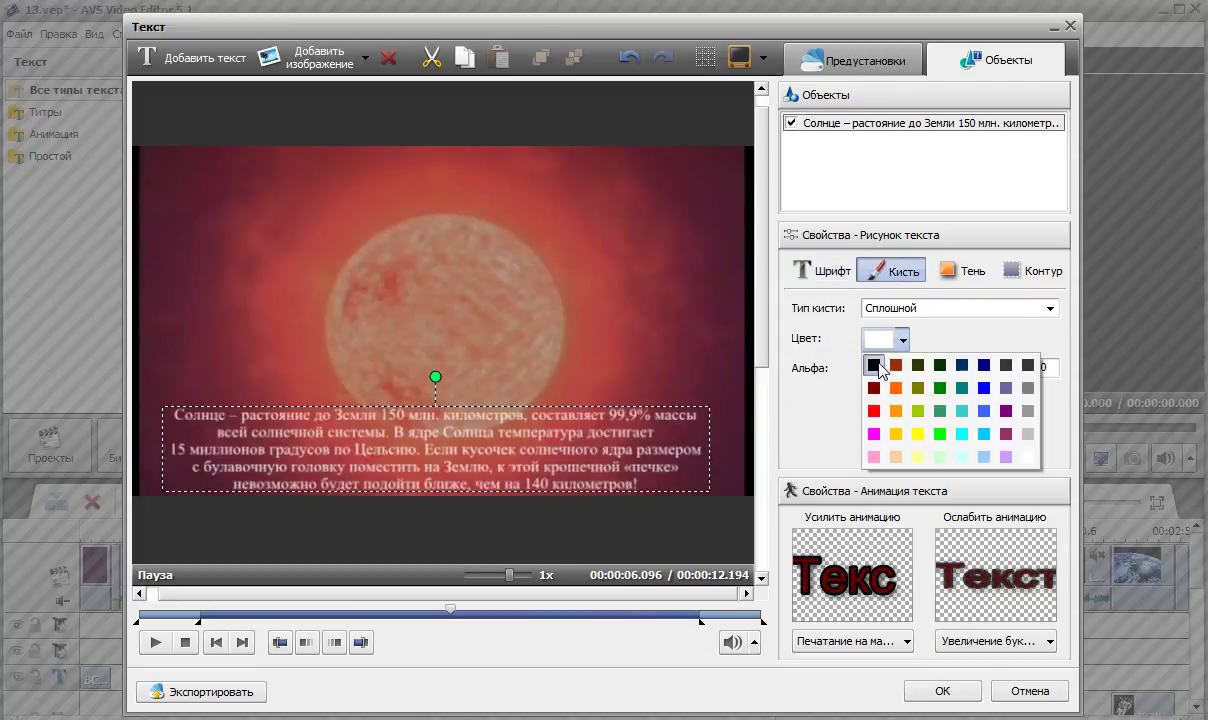
{"action": "left_click", "coordinate": [876, 366]}
{"action": "left_click", "coordinate": [657, 395]}
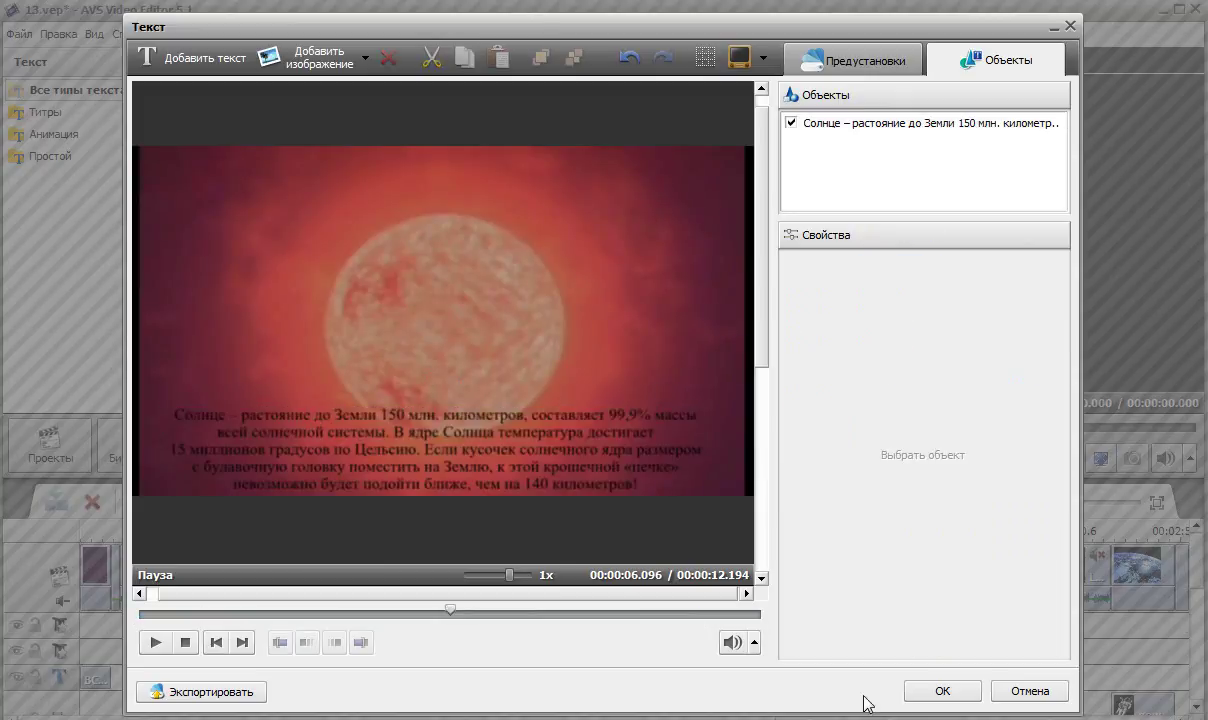
{"action": "left_click", "coordinate": [919, 695]}
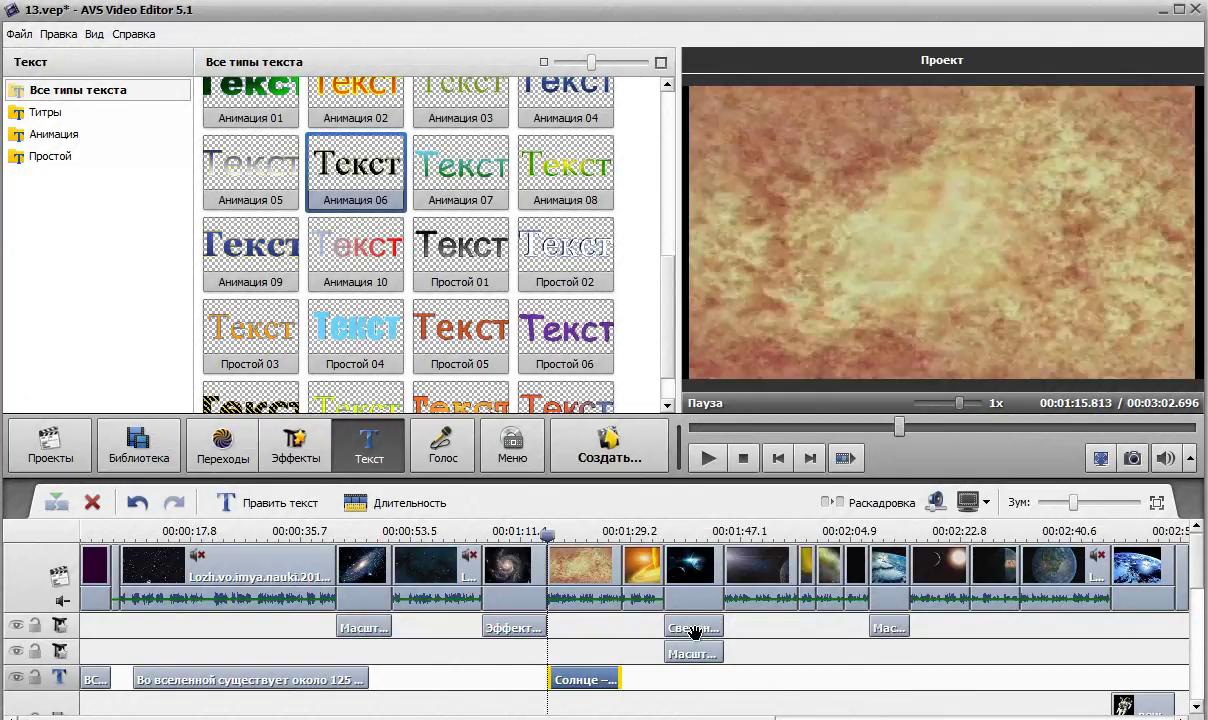
- Preview the project twice from the Sun caption's start at 00:01:15.813, and scrub back over the caption to judge its readability
{"action": "left_click", "coordinate": [707, 458]}
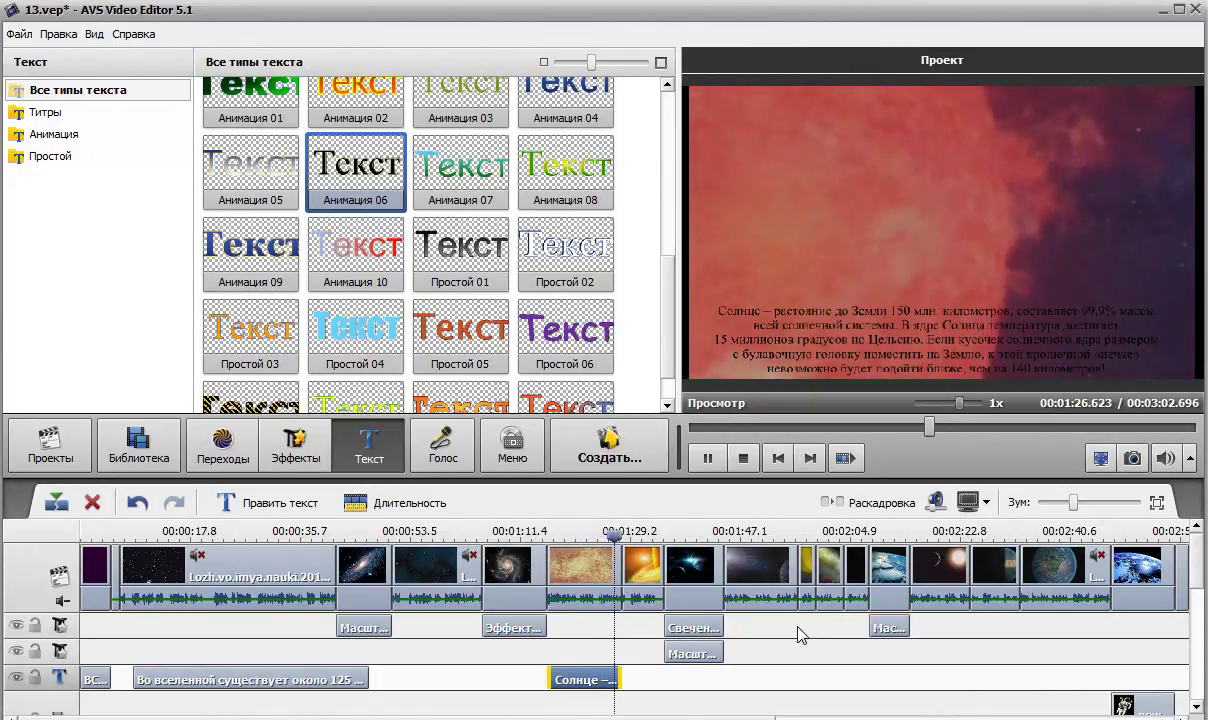
{"action": "key", "text": "space"}
{"action": "left_click_drag", "start_coordinate": [573, 540], "coordinate": [547, 535]}
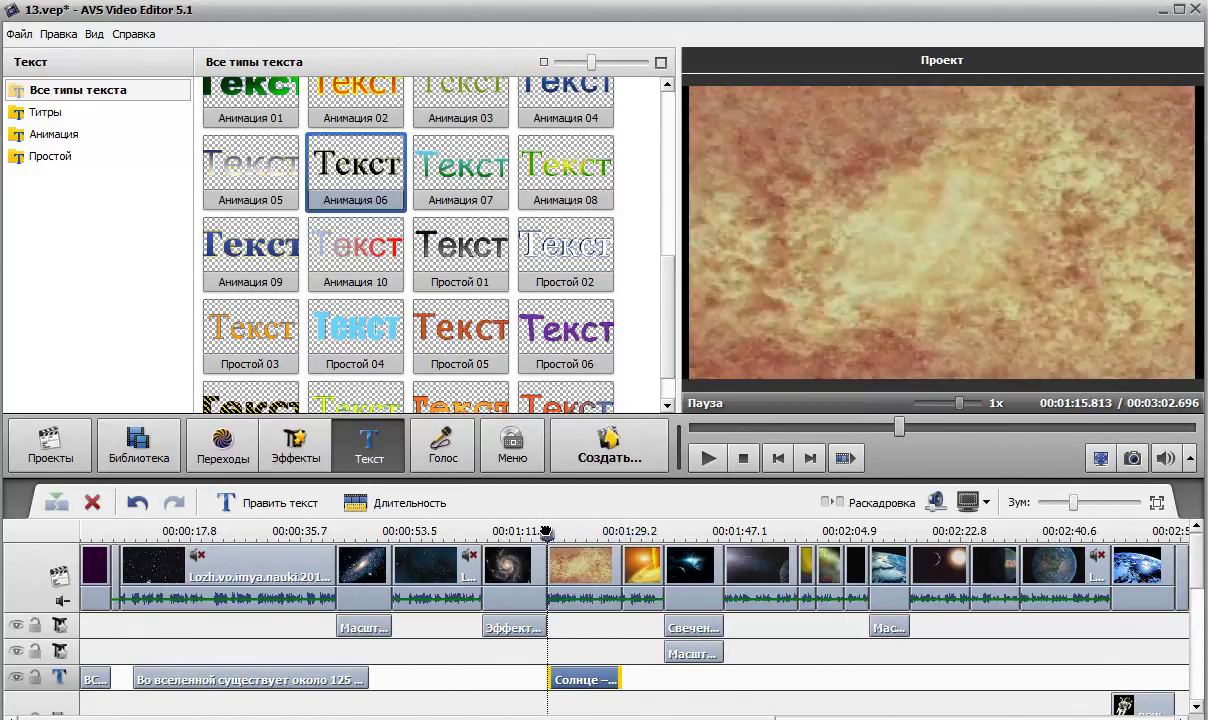
{"action": "left_click", "coordinate": [707, 460]}
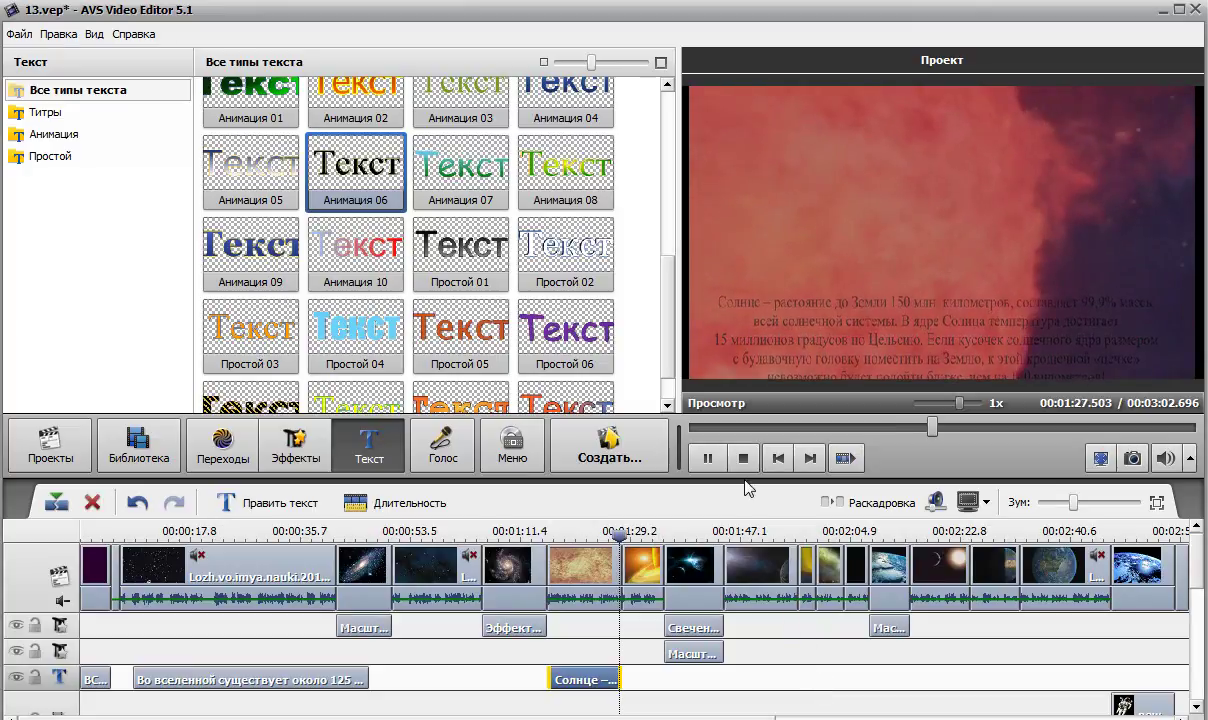
{"action": "left_click", "coordinate": [707, 458]}
{"action": "left_click_drag", "start_coordinate": [631, 541], "coordinate": [590, 541]}
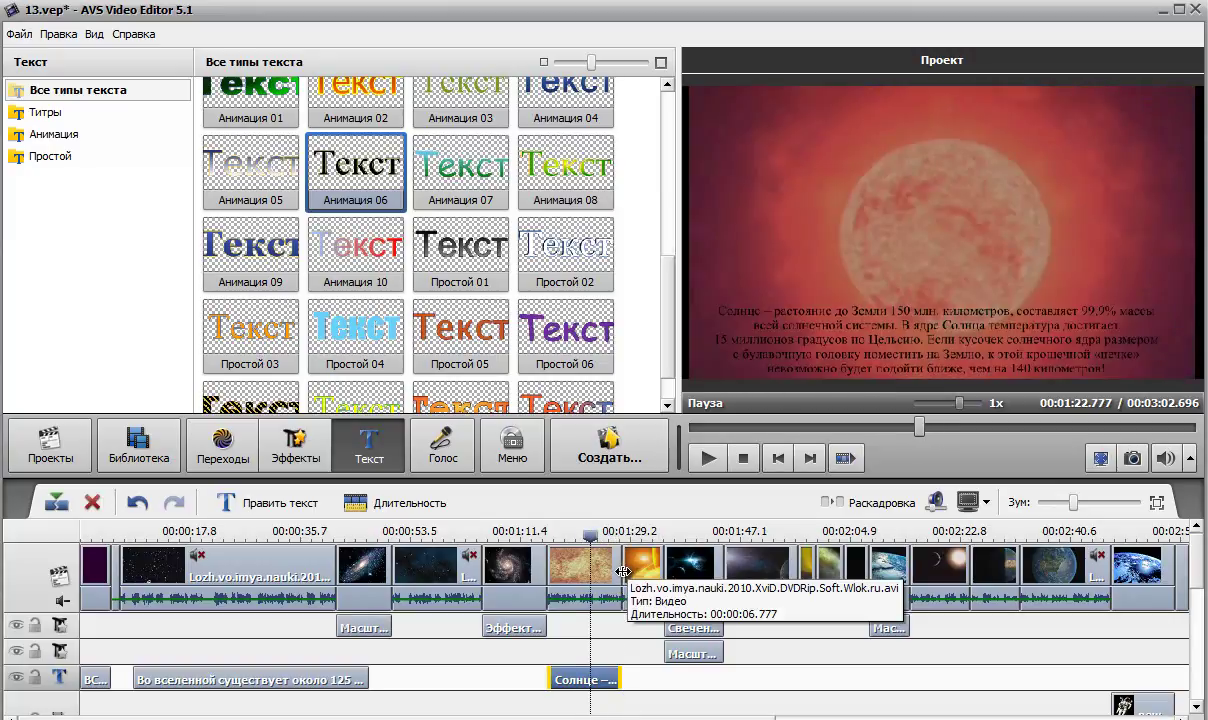
{"action": "mouse_move", "coordinate": [590, 533]}
{"action": "left_mouse_down"}
{"action": "mouse_move", "coordinate": [626, 535]}
{"action": "mouse_move", "coordinate": [600, 537]}
{"action": "left_mouse_up"}
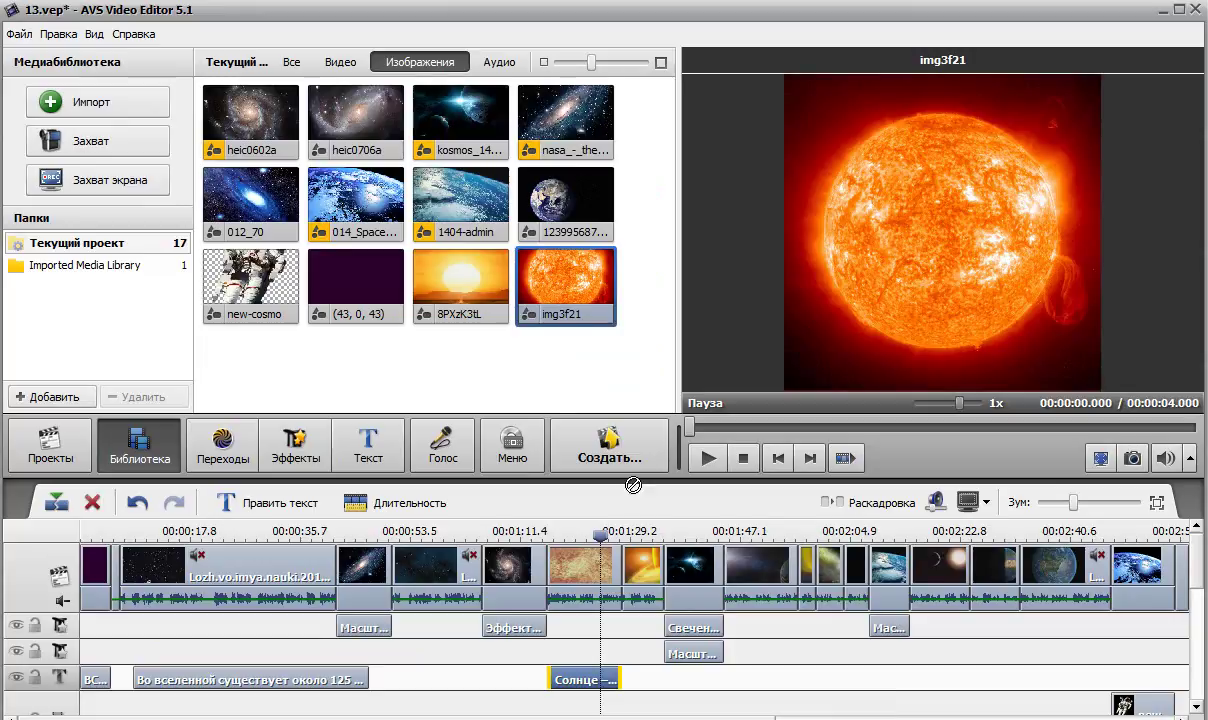
- Insert the images img3f21 and 8PXzK3tL one after the other on the video track, directly behind the clip with the Sun caption
{"action": "left_click_drag", "start_coordinate": [628, 570], "coordinate": [626, 568]}
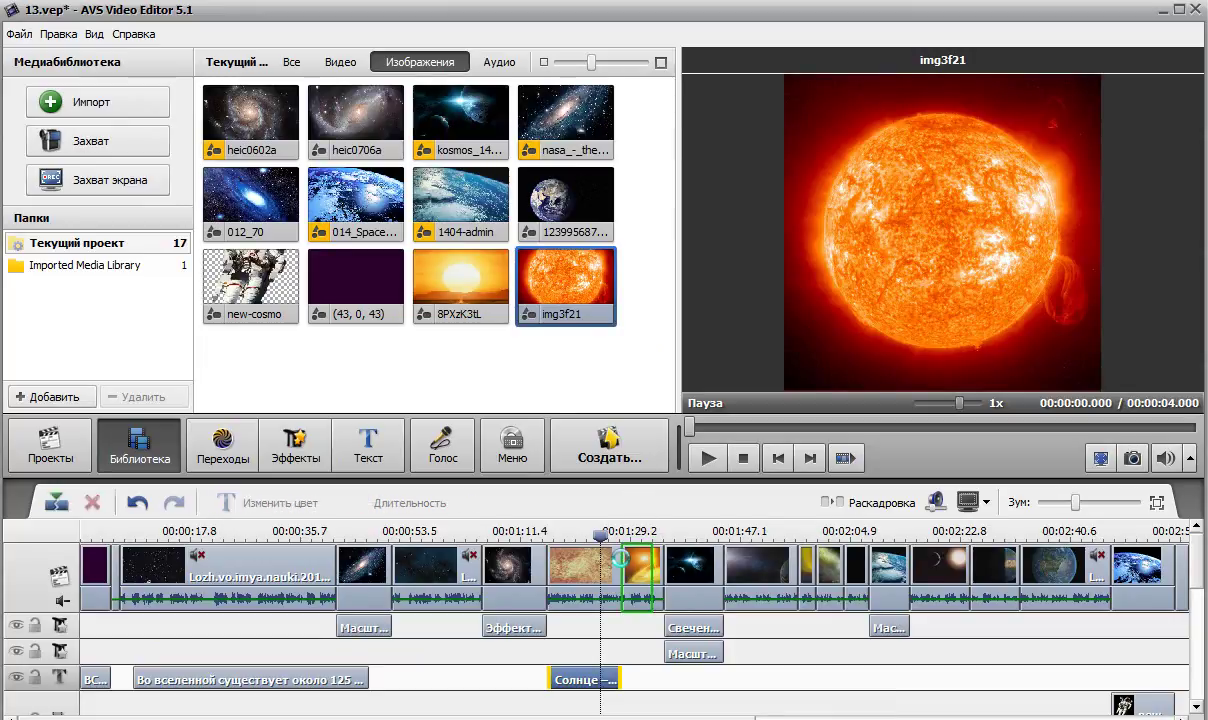
{"action": "mouse_move", "coordinate": [430, 280]}
{"action": "left_mouse_down"}
{"action": "mouse_move", "coordinate": [637, 567]}
{"action": "mouse_move", "coordinate": [652, 568]}
{"action": "mouse_move", "coordinate": [580, 537]}
{"action": "mouse_move", "coordinate": [655, 538]}
{"action": "mouse_move", "coordinate": [640, 538]}
{"action": "left_mouse_up"}
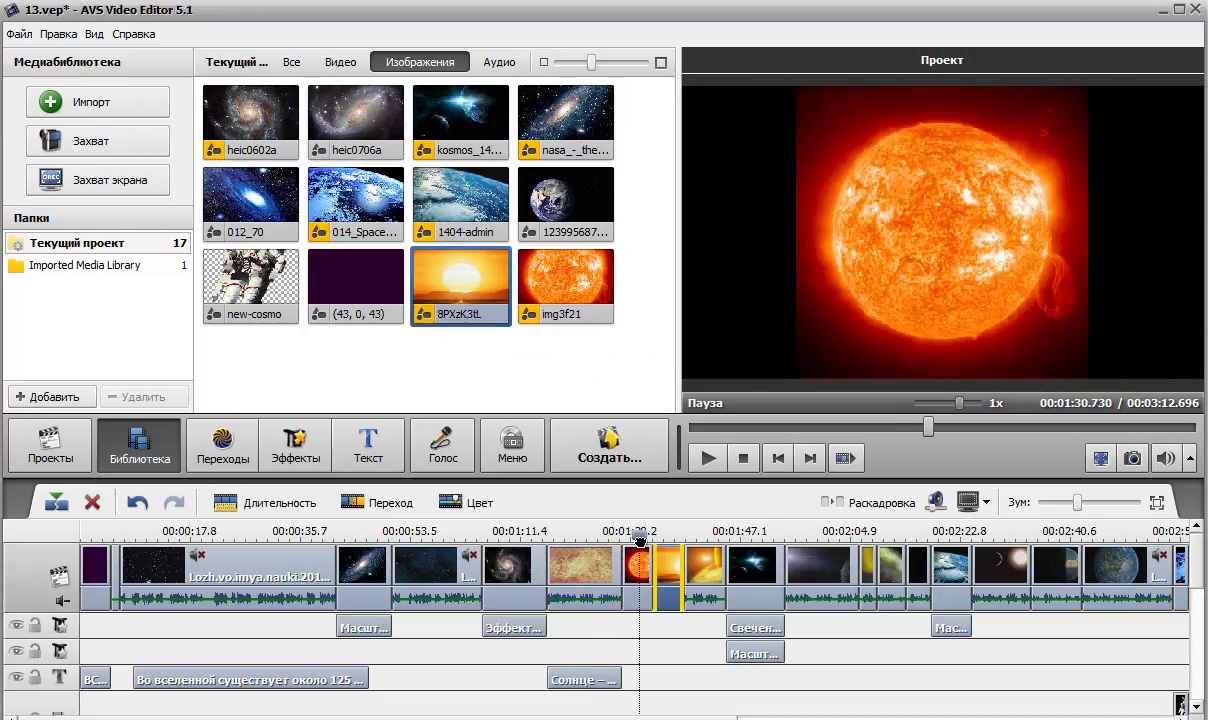
- Duplicate the zoom effect "Масштаб" of the galaxy image at 00:00:41.479 and fit the copy under the img3f21 image at 00:01:28.007
{"action": "left_click", "coordinate": [525, 628]}
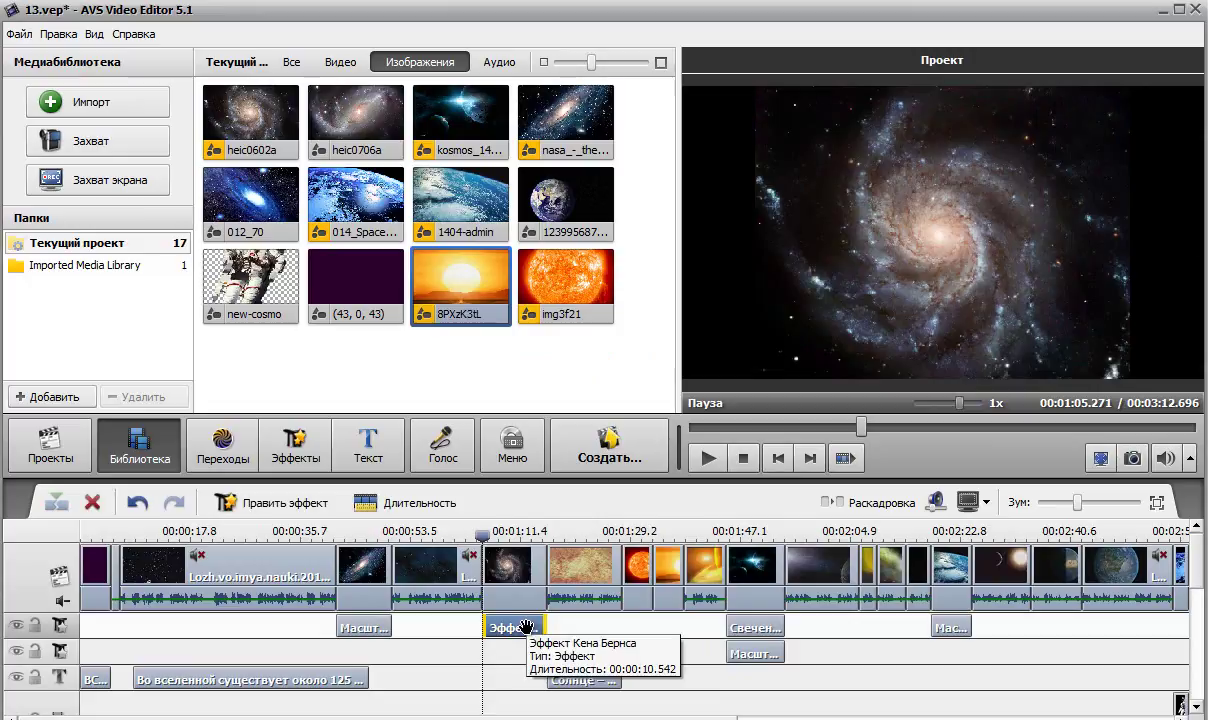
{"action": "left_click", "coordinate": [370, 627]}
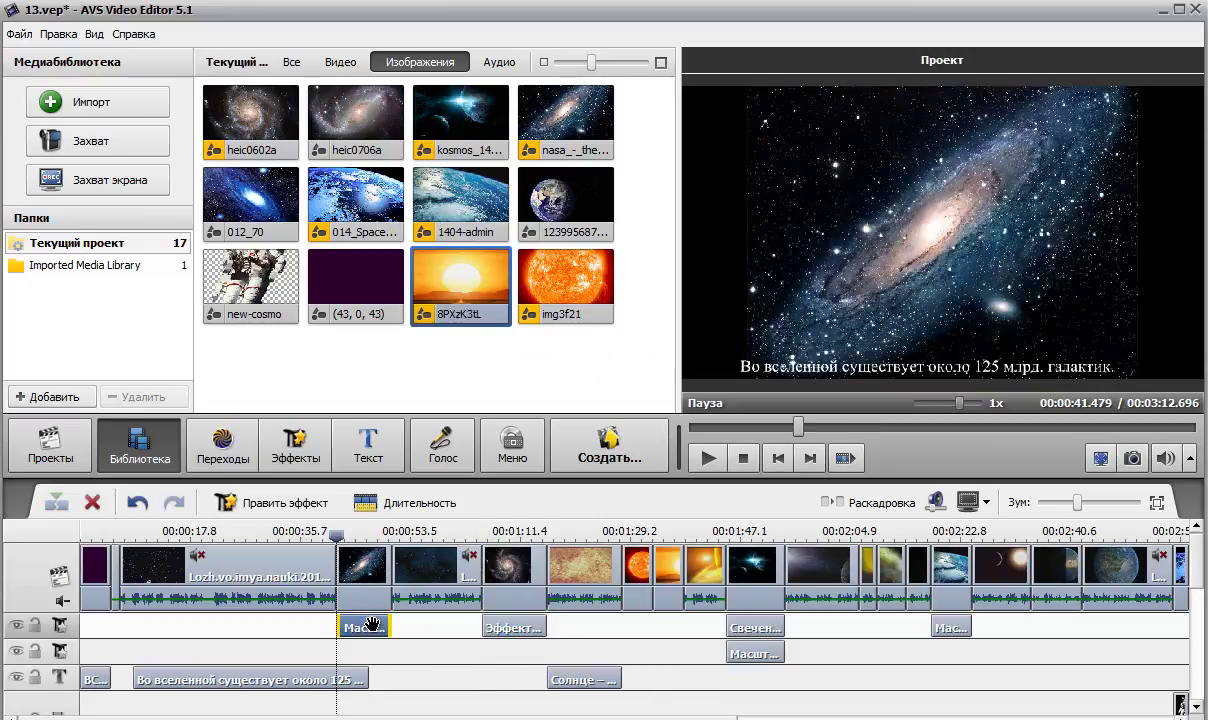
{"action": "right_click", "coordinate": [372, 627]}
{"action": "left_click", "coordinate": [455, 588]}
{"action": "left_click_drag", "start_coordinate": [449, 632], "coordinate": [622, 635]}
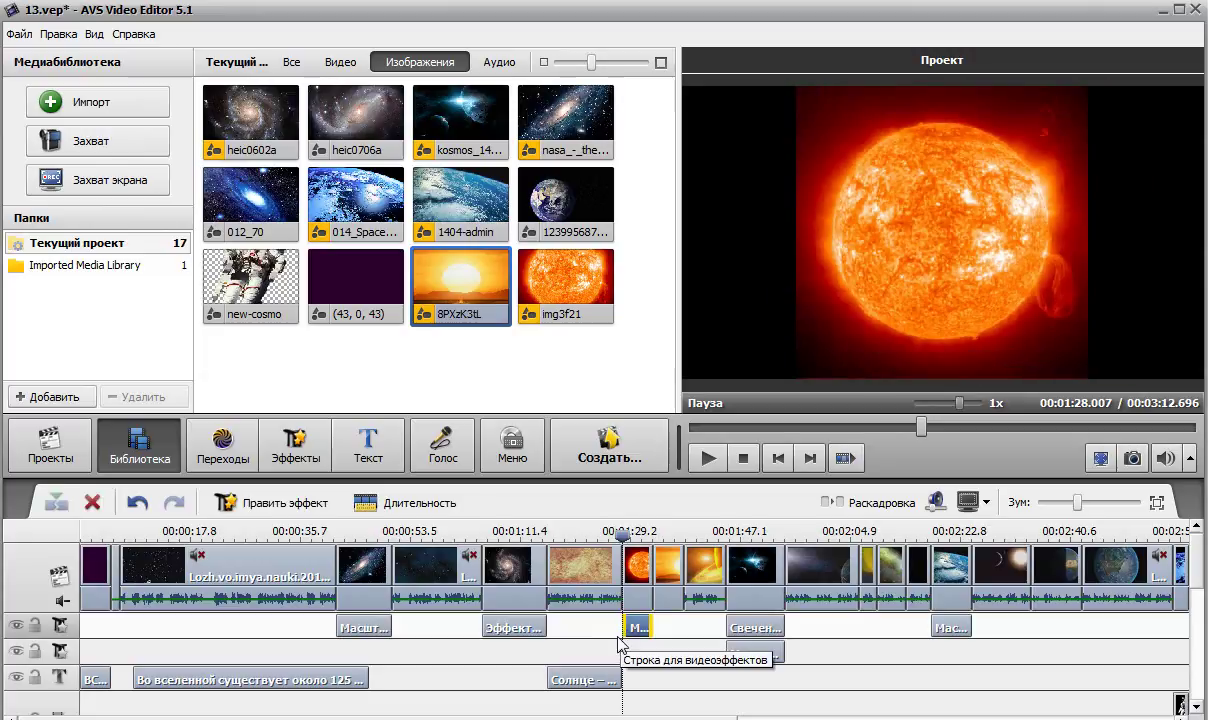
- Open the copied zoom effect's settings, scrub through its preview on the Sun image and accept them
{"action": "double_click", "coordinate": [640, 624]}
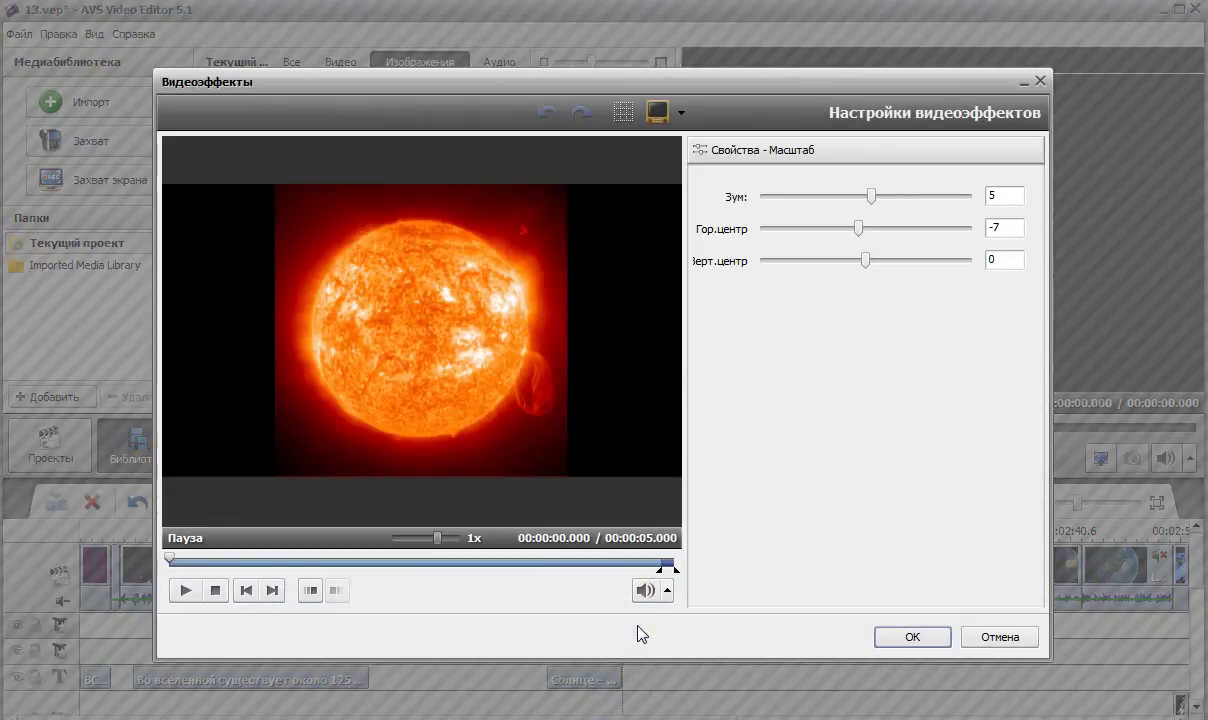
{"action": "left_click_drag", "start_coordinate": [173, 558], "coordinate": [204, 560]}
{"action": "left_click", "coordinate": [908, 636]}
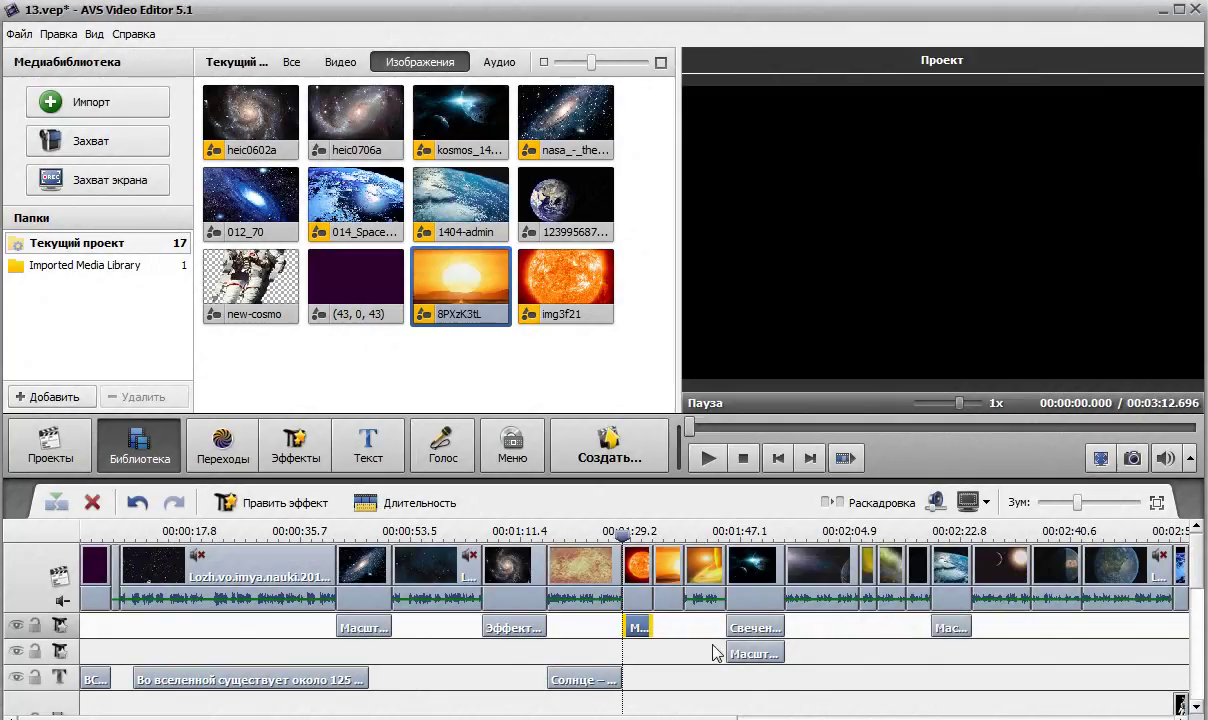
- Extend the Sun caption to the end of the 8PXzK3tL image and preview that stretch from 00:01:28.007
{"action": "left_click", "coordinate": [598, 681]}
{"action": "left_click_drag", "start_coordinate": [620, 680], "coordinate": [682, 675]}
{"action": "left_click", "coordinate": [670, 588]}
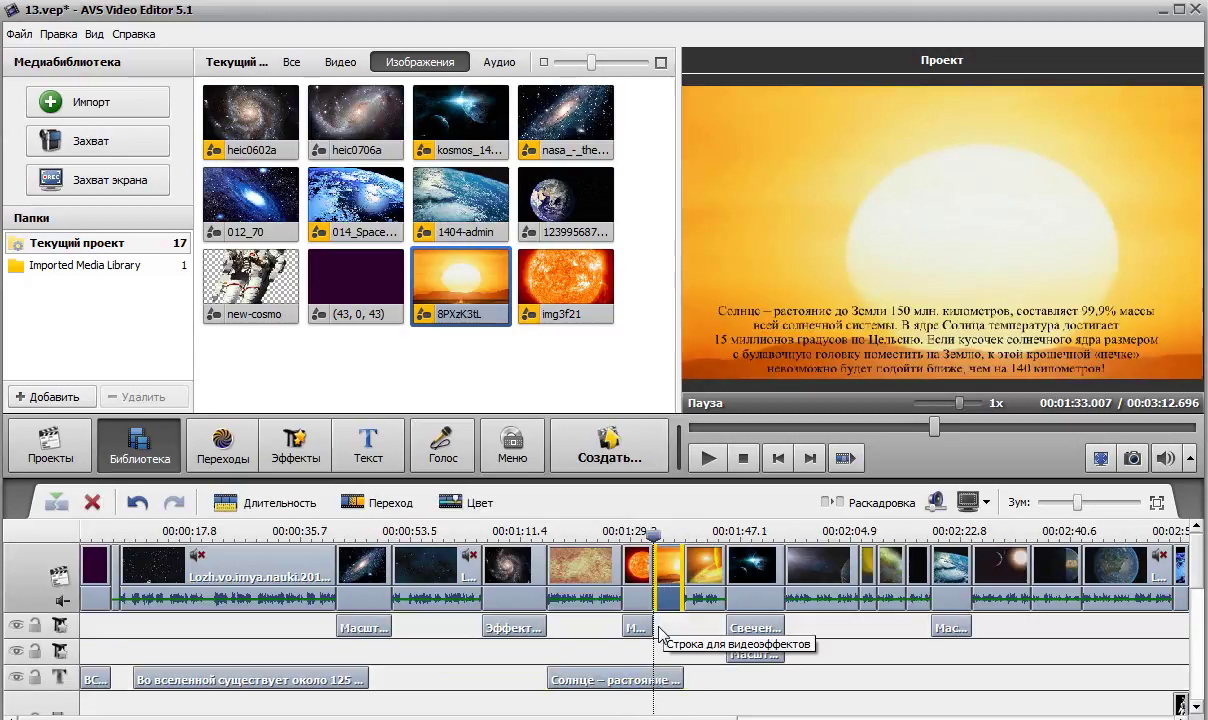
{"action": "double_click", "coordinate": [670, 573]}
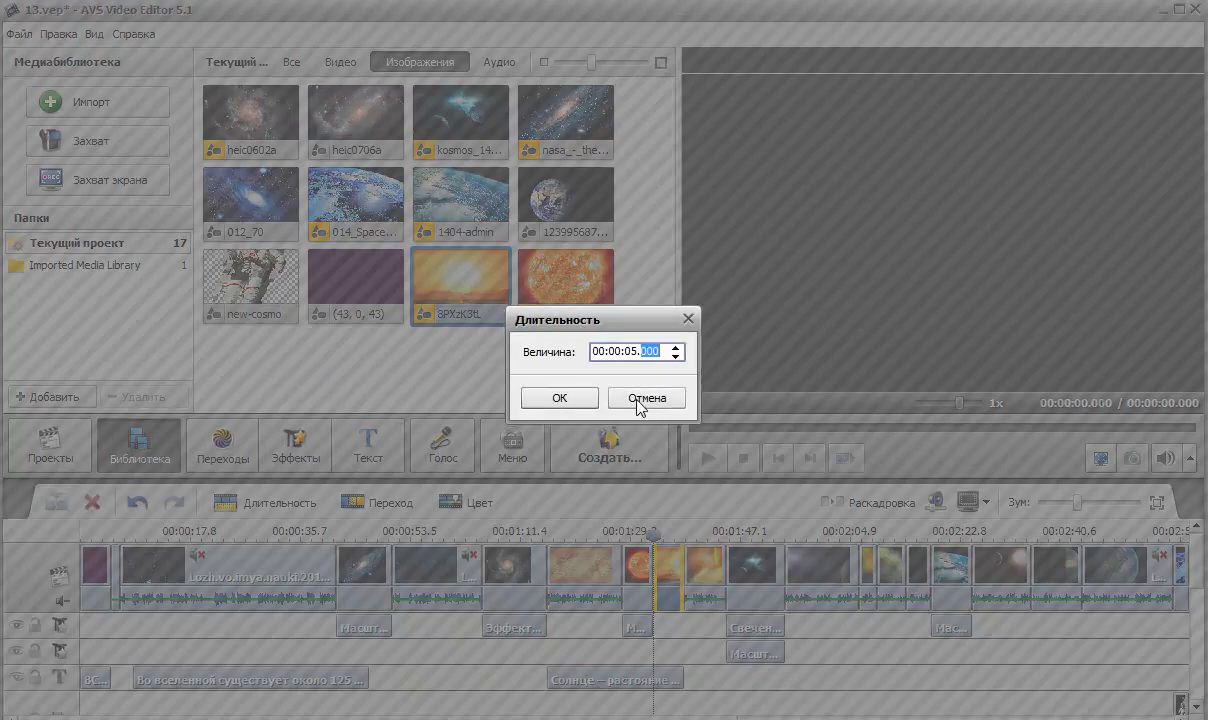
{"action": "left_click", "coordinate": [646, 398]}
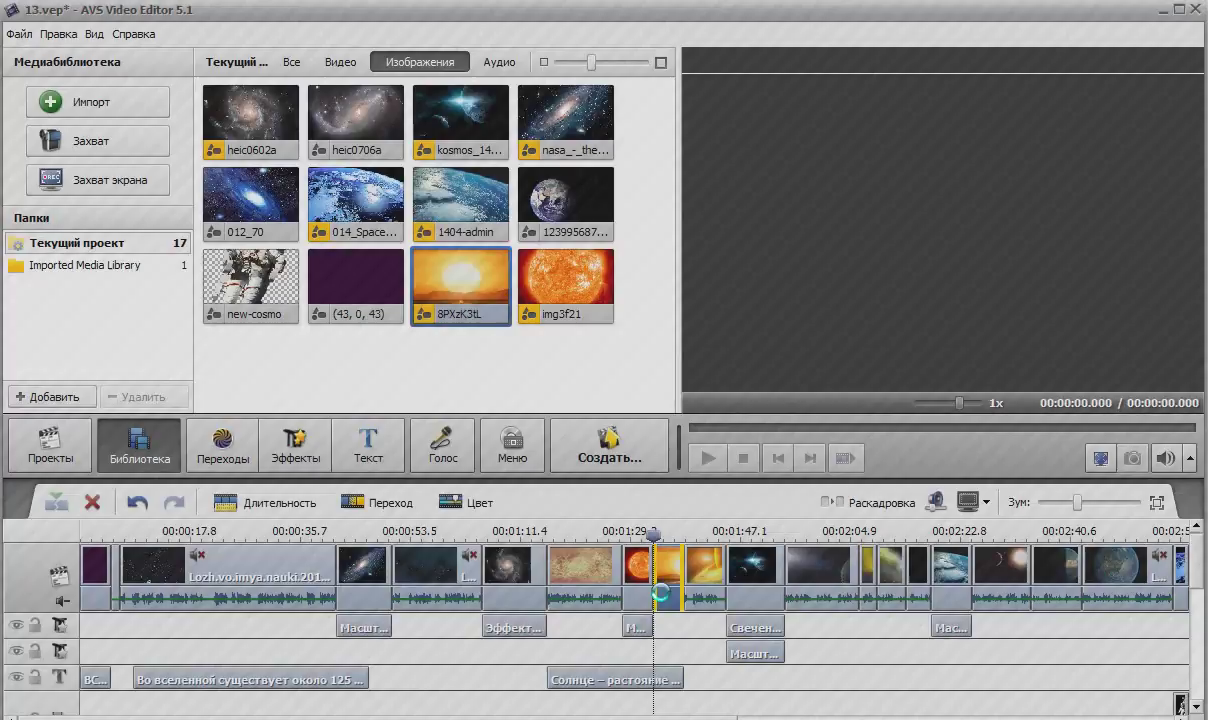
{"action": "left_click_drag", "start_coordinate": [652, 533], "coordinate": [622, 555]}
{"action": "left_click", "coordinate": [719, 464]}
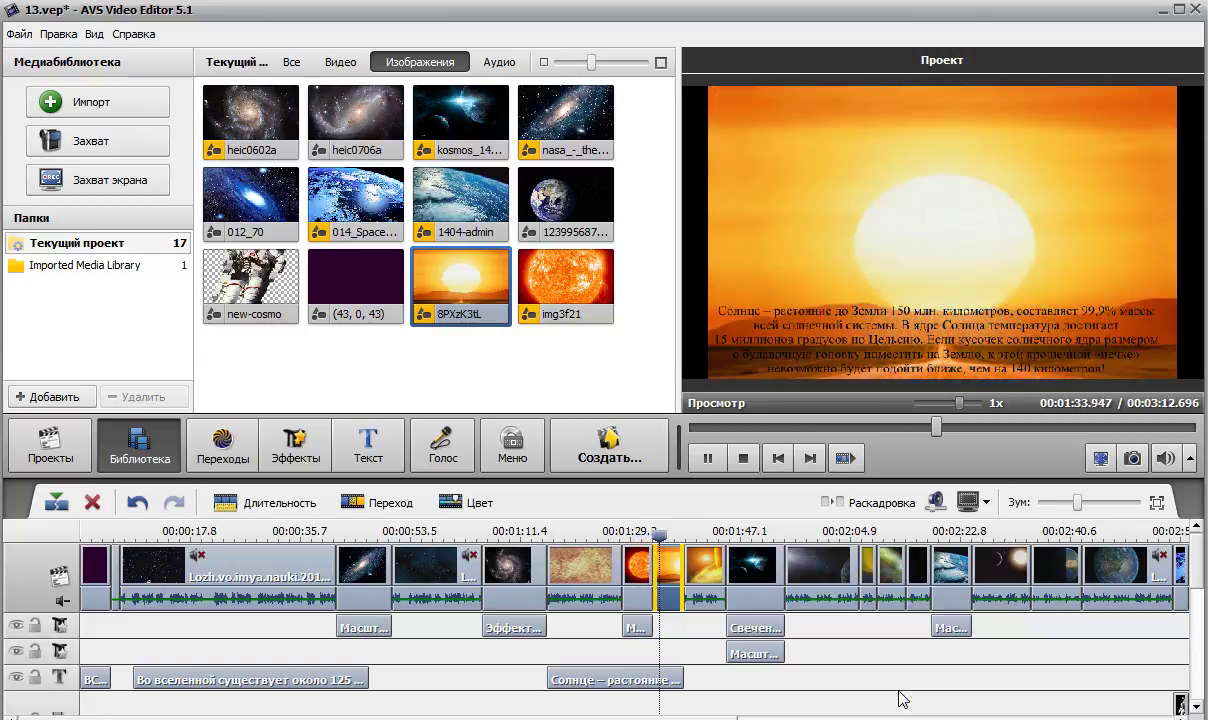
- Delete the zoom effect under the img3f21 image and swap the two images so 8PXzK3tL comes before img3f21
{"action": "left_click", "coordinate": [633, 627]}
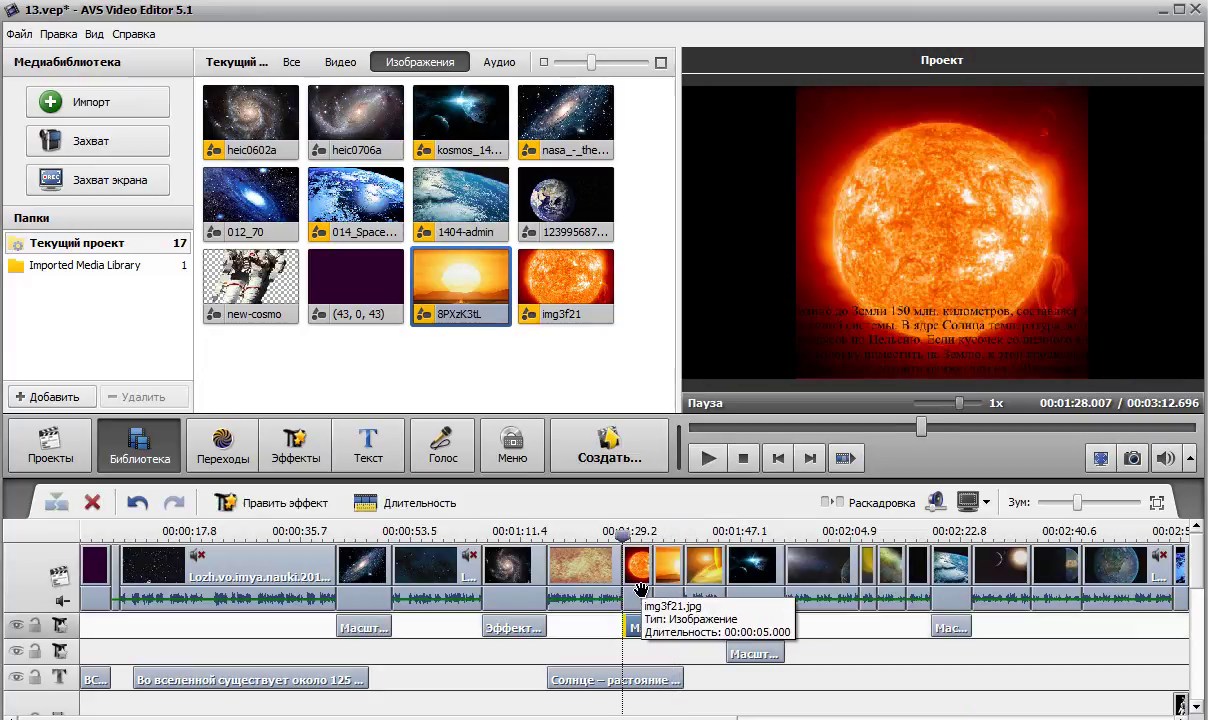
{"action": "key", "text": "Delete"}
{"action": "left_click", "coordinate": [640, 590]}
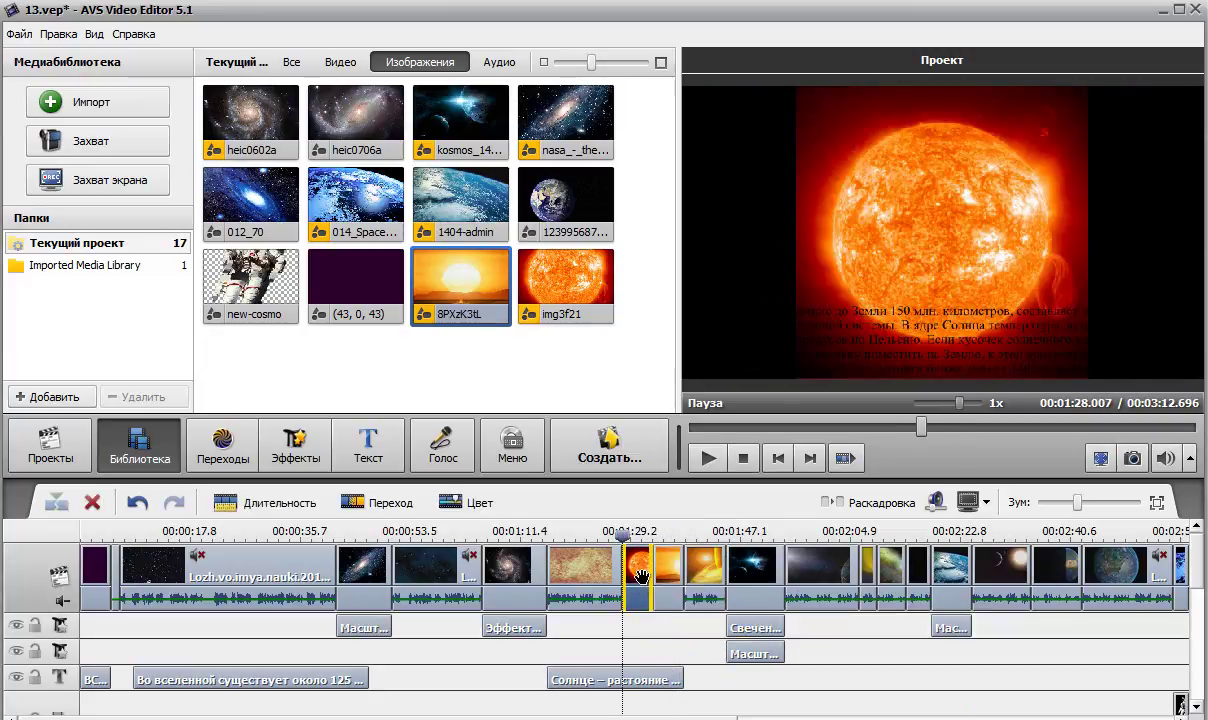
{"action": "left_click_drag", "start_coordinate": [666, 576], "coordinate": [645, 580]}
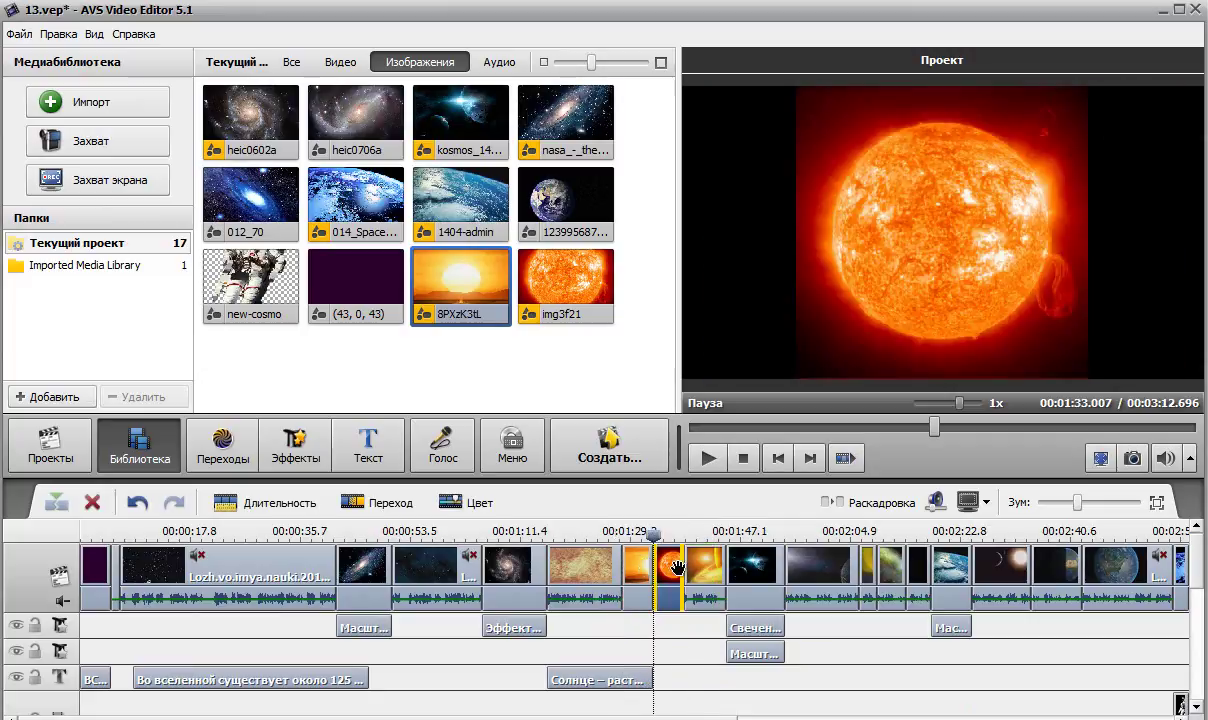
- Lengthen the 8PXzK3tL image on the video track to 00:01:35.599 and extend the Sun caption to the same point
{"action": "left_click_drag", "start_coordinate": [653, 533], "coordinate": [668, 569]}
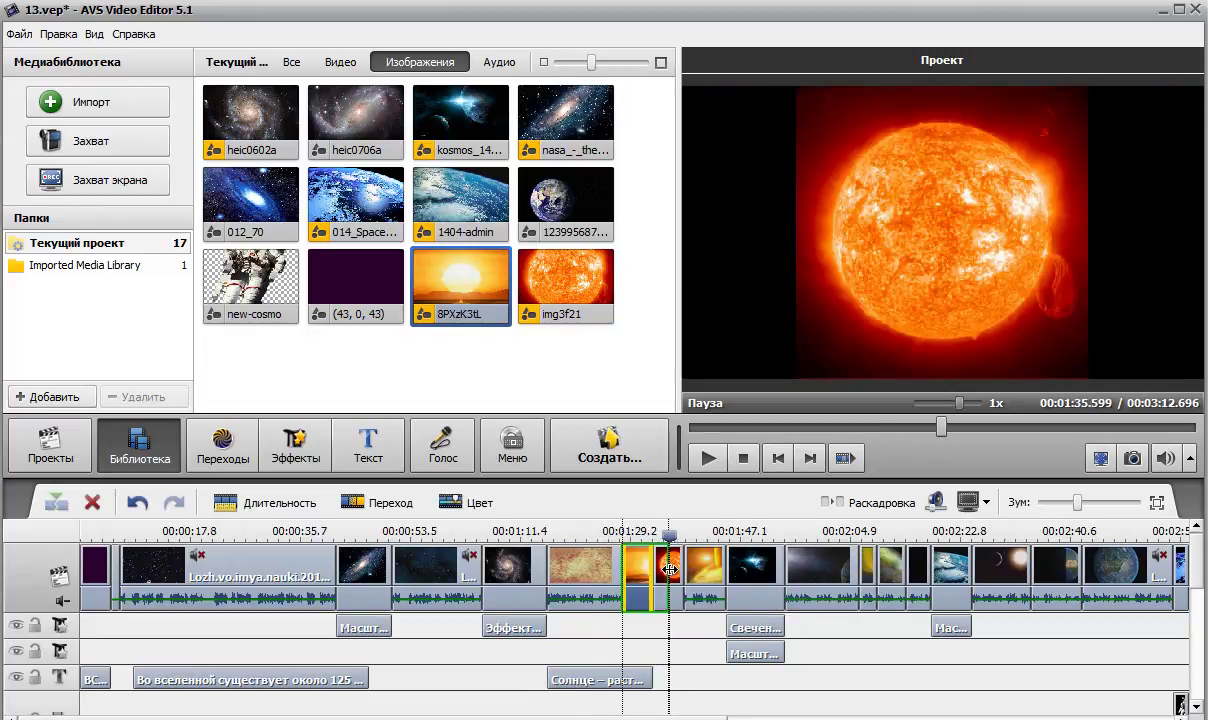
{"action": "left_click", "coordinate": [650, 676]}
{"action": "left_click_drag", "start_coordinate": [650, 675], "coordinate": [667, 676]}
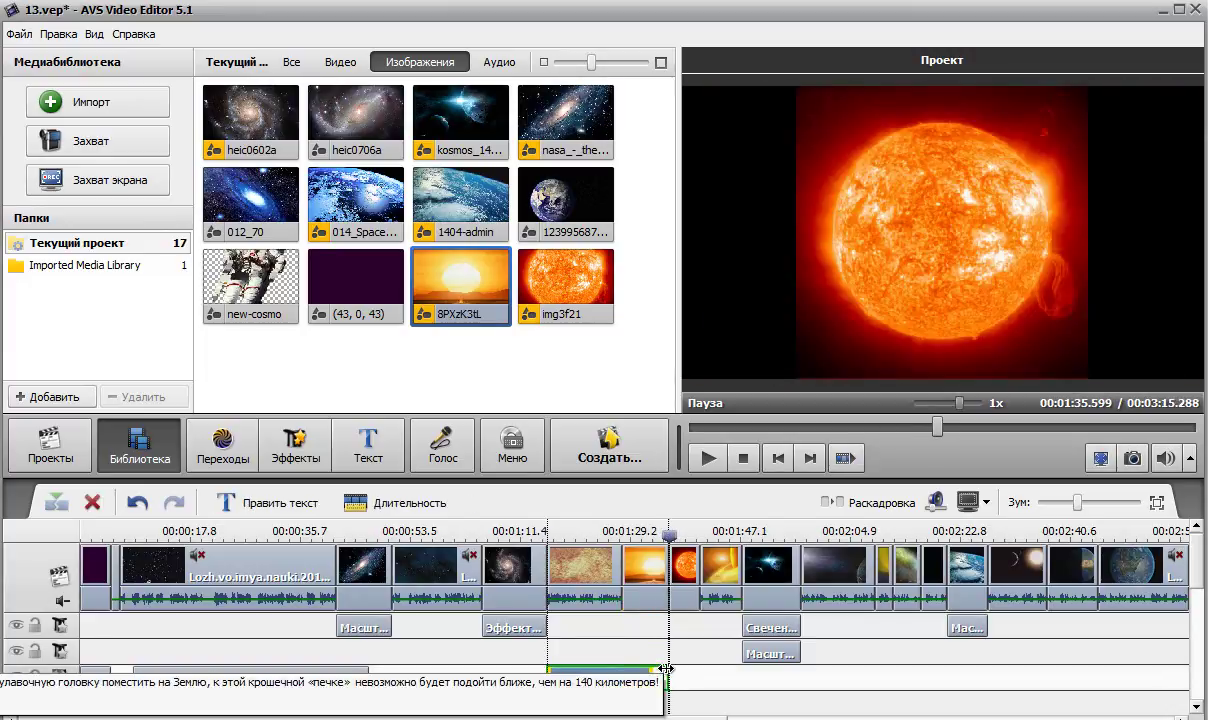
{"action": "mouse_move", "coordinate": [670, 537]}
{"action": "left_mouse_down"}
{"action": "mouse_move", "coordinate": [570, 537]}
{"action": "mouse_move", "coordinate": [649, 541]}
{"action": "left_mouse_up"}
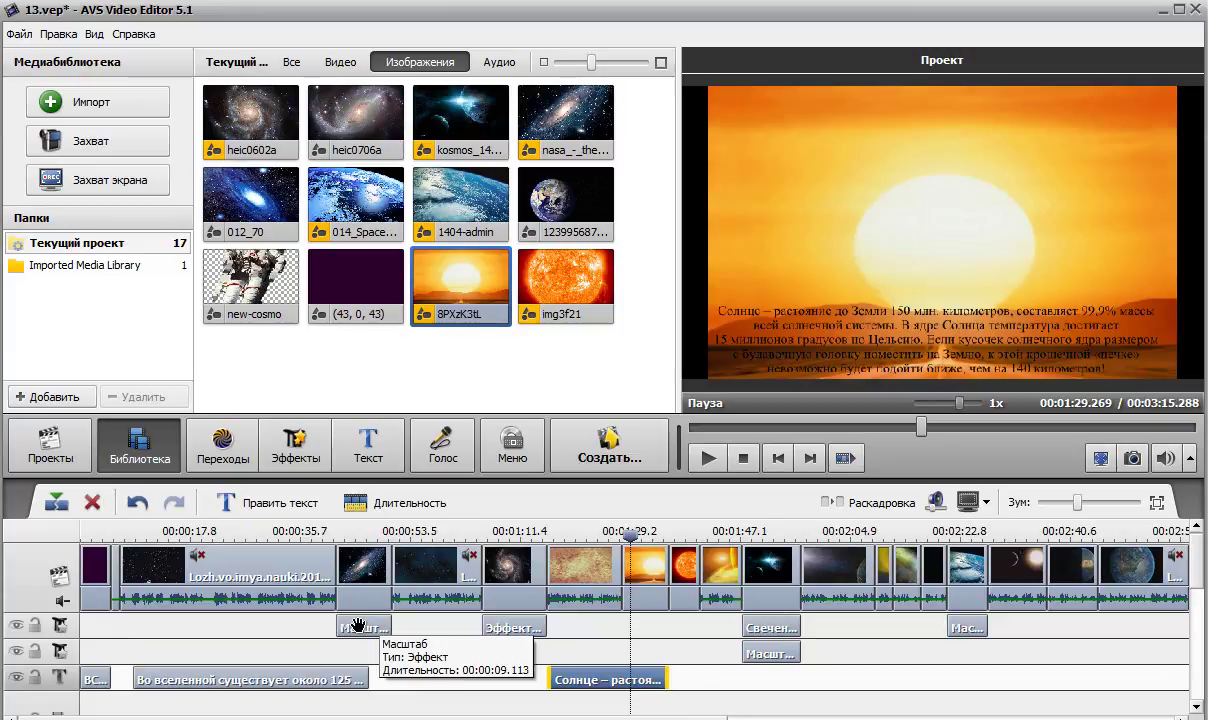
- Duplicate the galaxy image's zoom effect "Масштаб" and fit the copy under the 8PXzK3tL image, from 00:01:28.007 to 00:01:35.599
{"action": "left_click", "coordinate": [345, 627]}
{"action": "right_click", "coordinate": [400, 626]}
{"action": "left_click", "coordinate": [447, 588]}
{"action": "left_click_drag", "start_coordinate": [420, 627], "coordinate": [665, 625]}
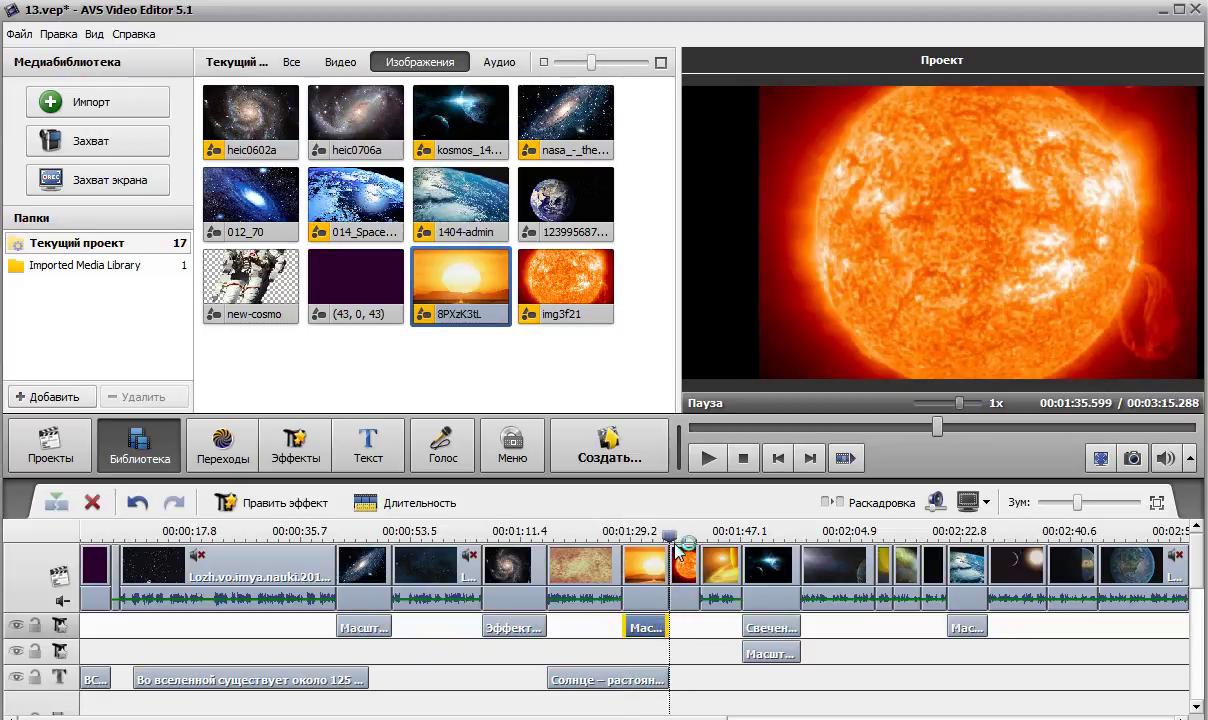
{"action": "left_click_drag", "start_coordinate": [645, 540], "coordinate": [625, 570]}
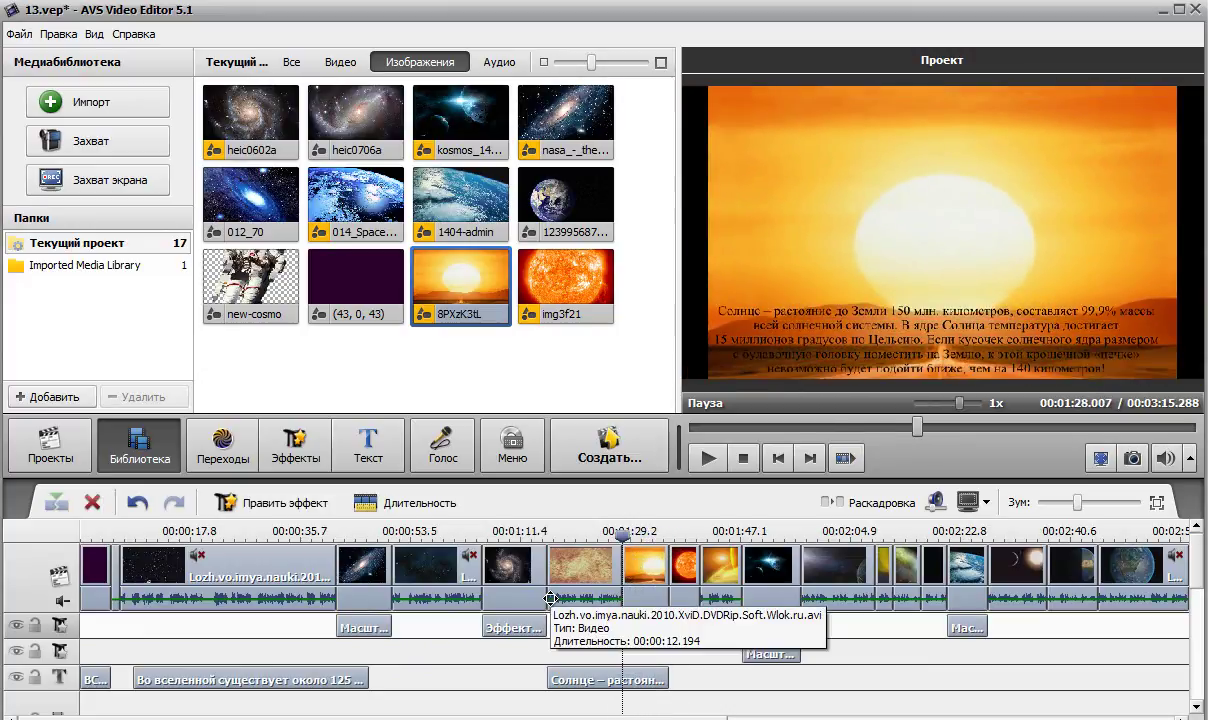
- Open the zoom effect's settings for the 8PXzK3tL image, scrub briefly through the preview and accept them
{"action": "double_click", "coordinate": [637, 626]}
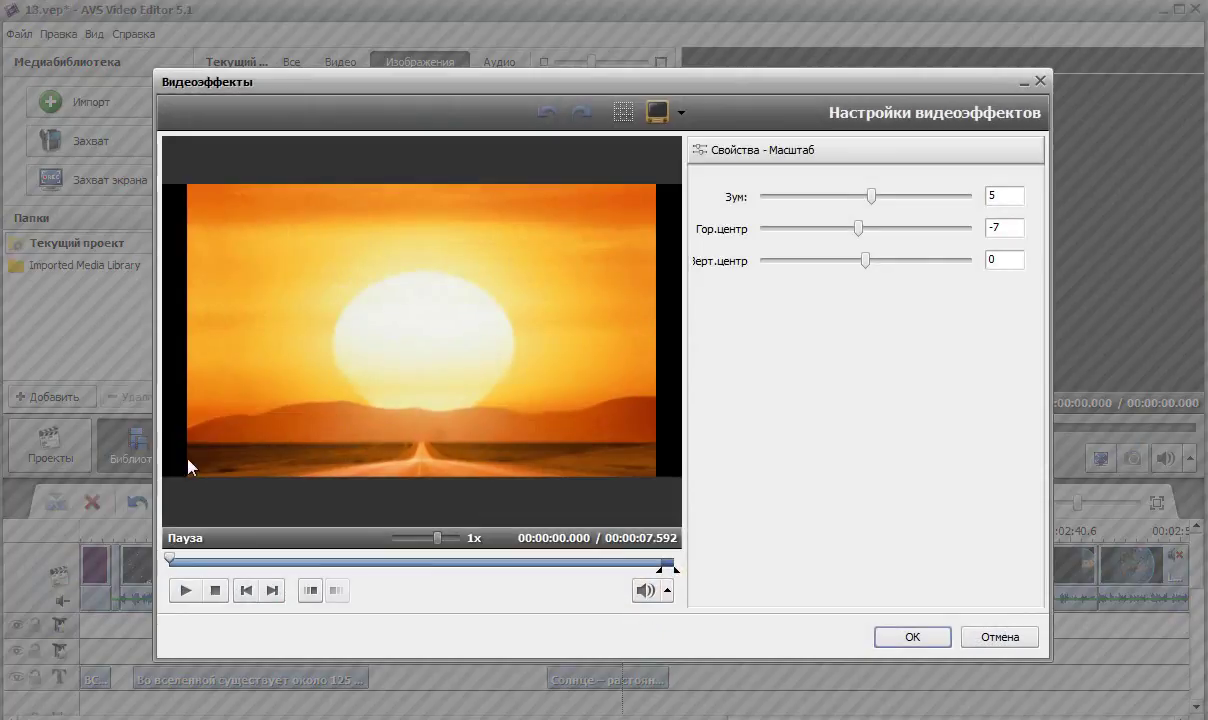
{"action": "mouse_move", "coordinate": [172, 557]}
{"action": "left_mouse_down"}
{"action": "mouse_move", "coordinate": [666, 557]}
{"action": "mouse_move", "coordinate": [177, 557]}
{"action": "left_mouse_up"}
{"action": "left_click", "coordinate": [910, 636]}
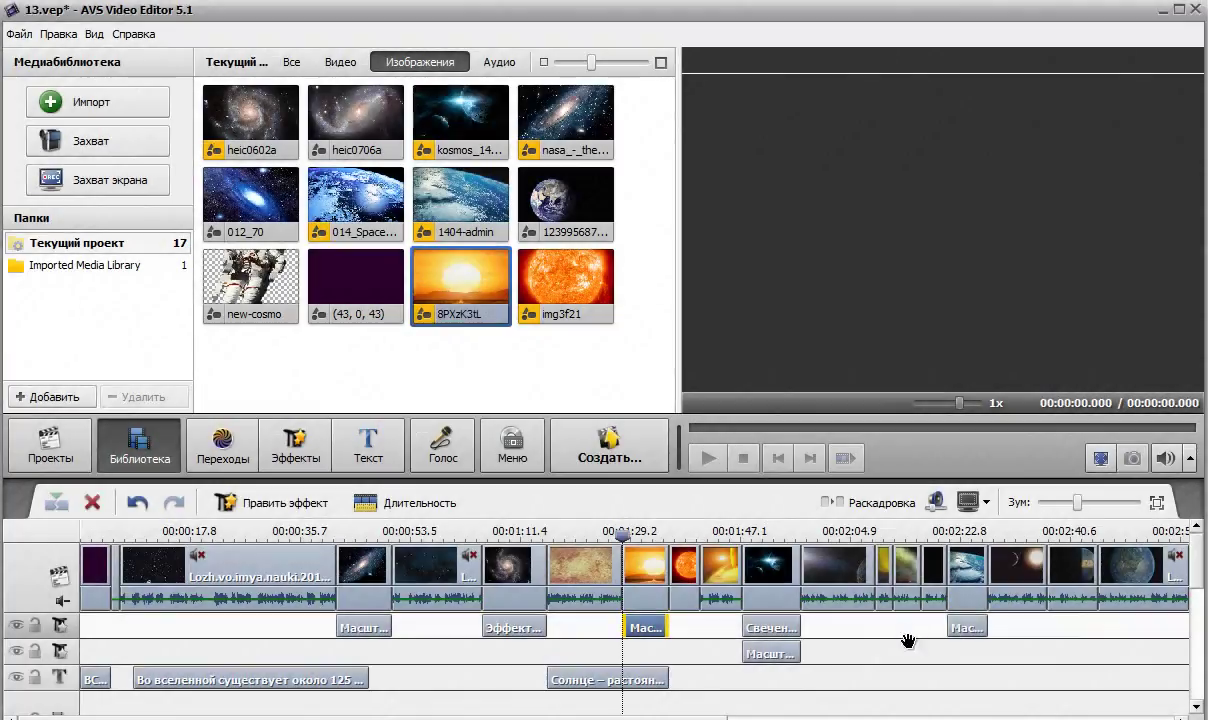
- Duplicate the Sun caption and place the copy on the text track at 00:02:20.711, under the 1404-admin Earth image
{"action": "left_click_drag", "start_coordinate": [623, 537], "coordinate": [6, 521]}
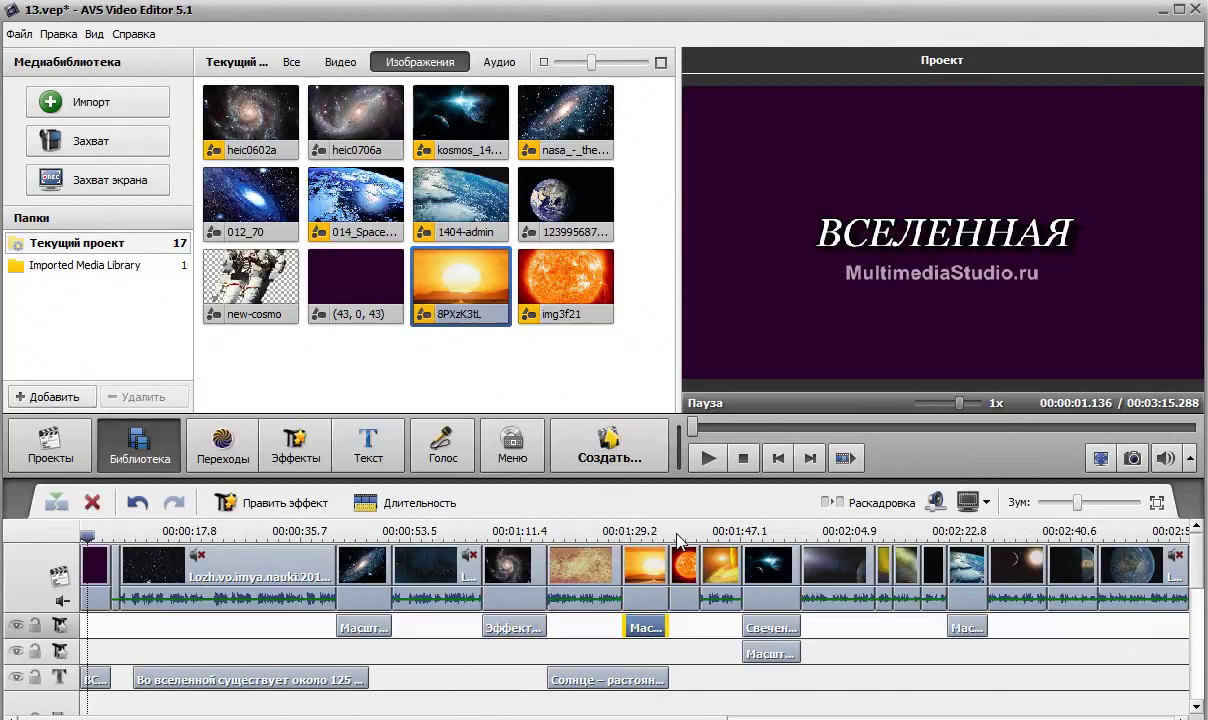
{"action": "scroll", "coordinate": [676, 545], "scroll_direction": "down", "scroll_amount": 5}
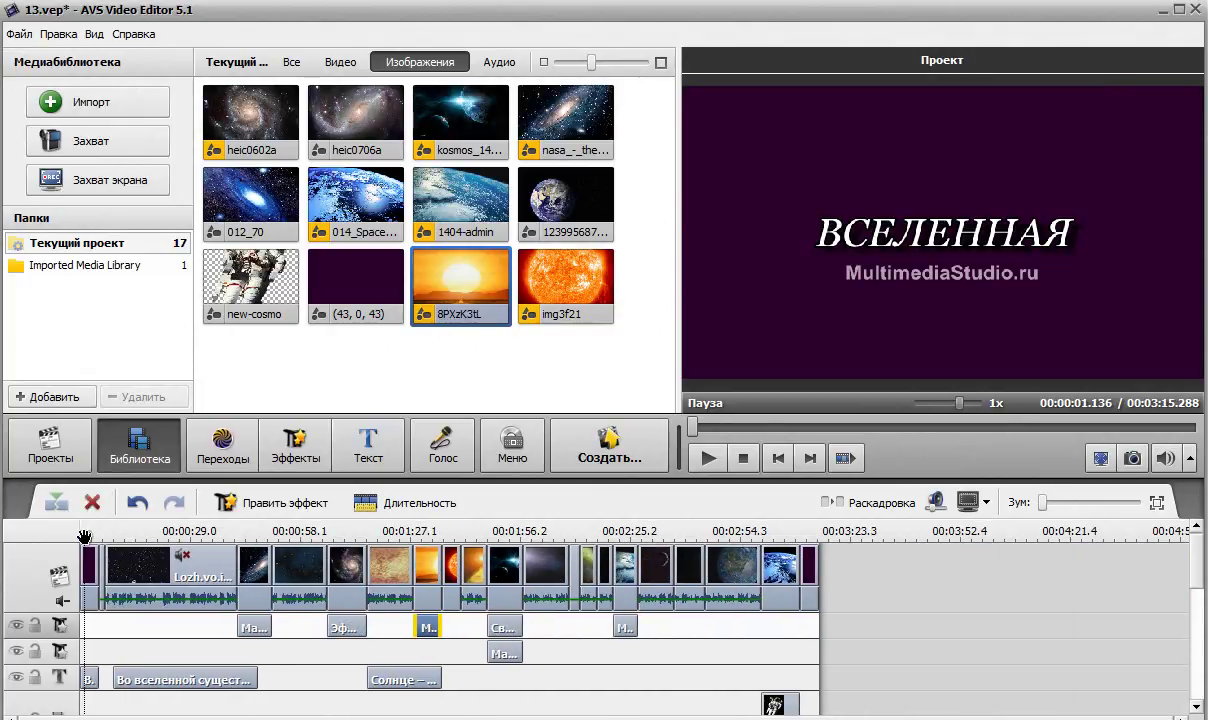
{"action": "left_click_drag", "start_coordinate": [202, 537], "coordinate": [541, 535]}
{"action": "left_click_drag", "start_coordinate": [366, 537], "coordinate": [327, 537]}
{"action": "left_click", "coordinate": [403, 680]}
{"action": "right_click", "coordinate": [405, 682]}
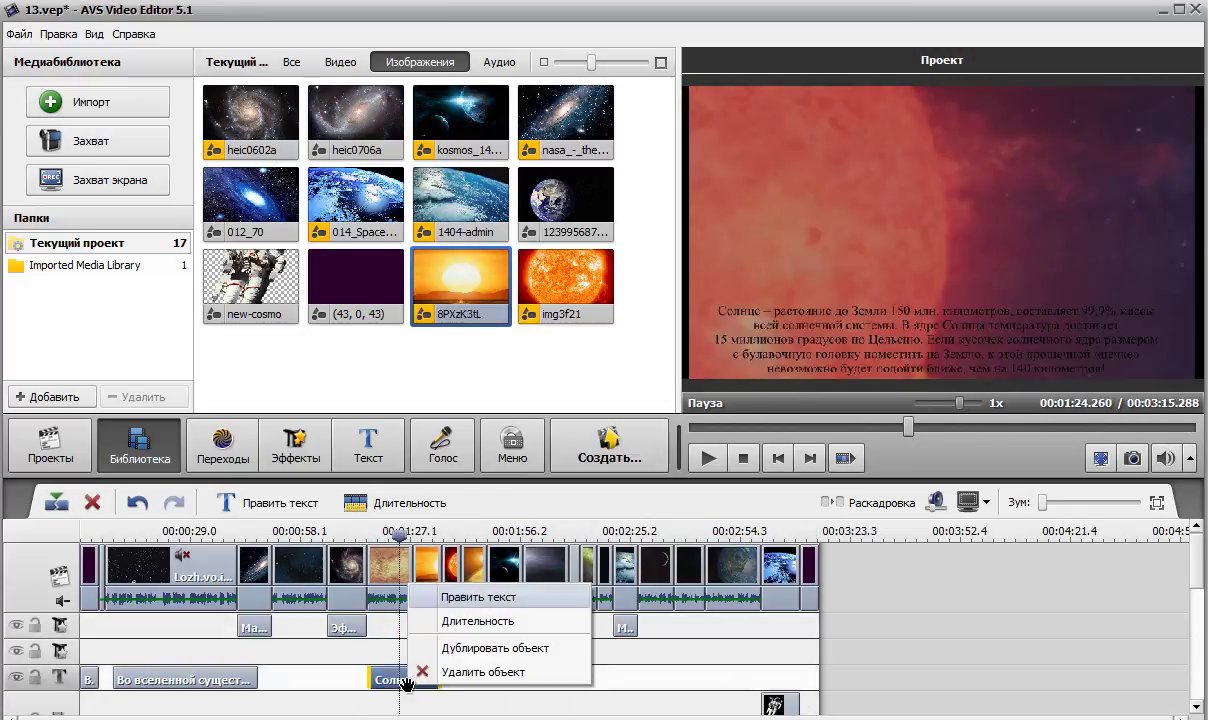
{"action": "left_click", "coordinate": [470, 648]}
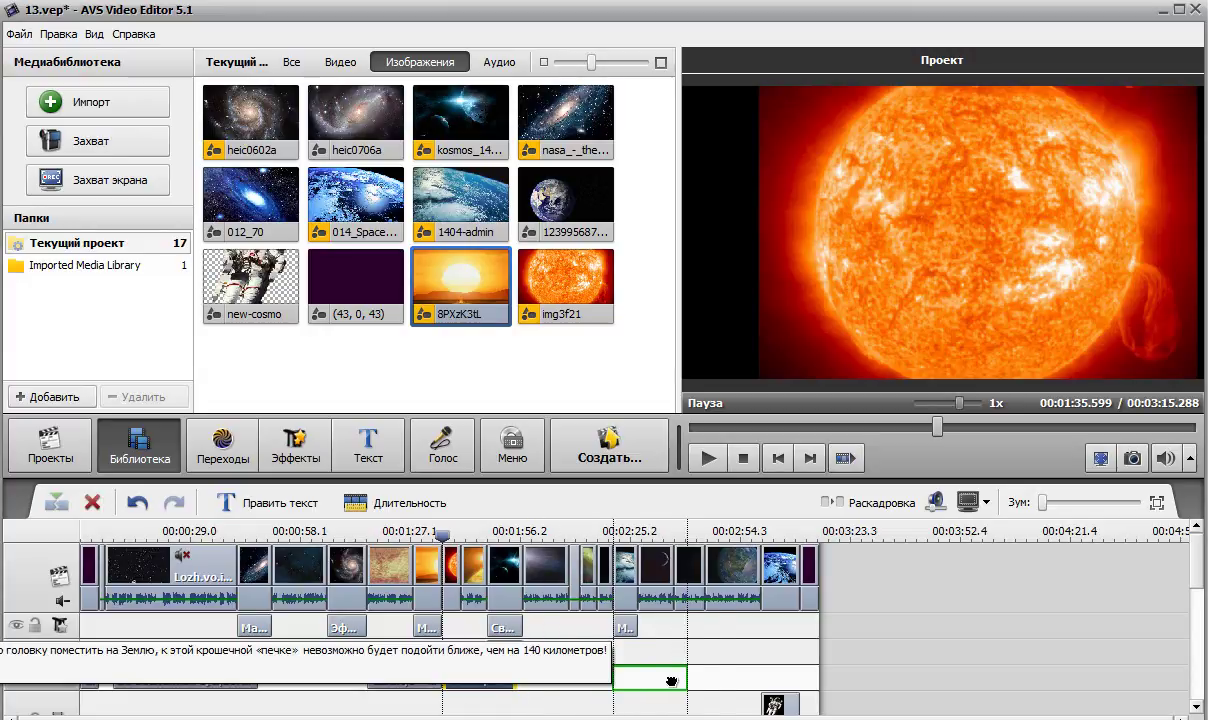
{"action": "left_click", "coordinate": [662, 681]}
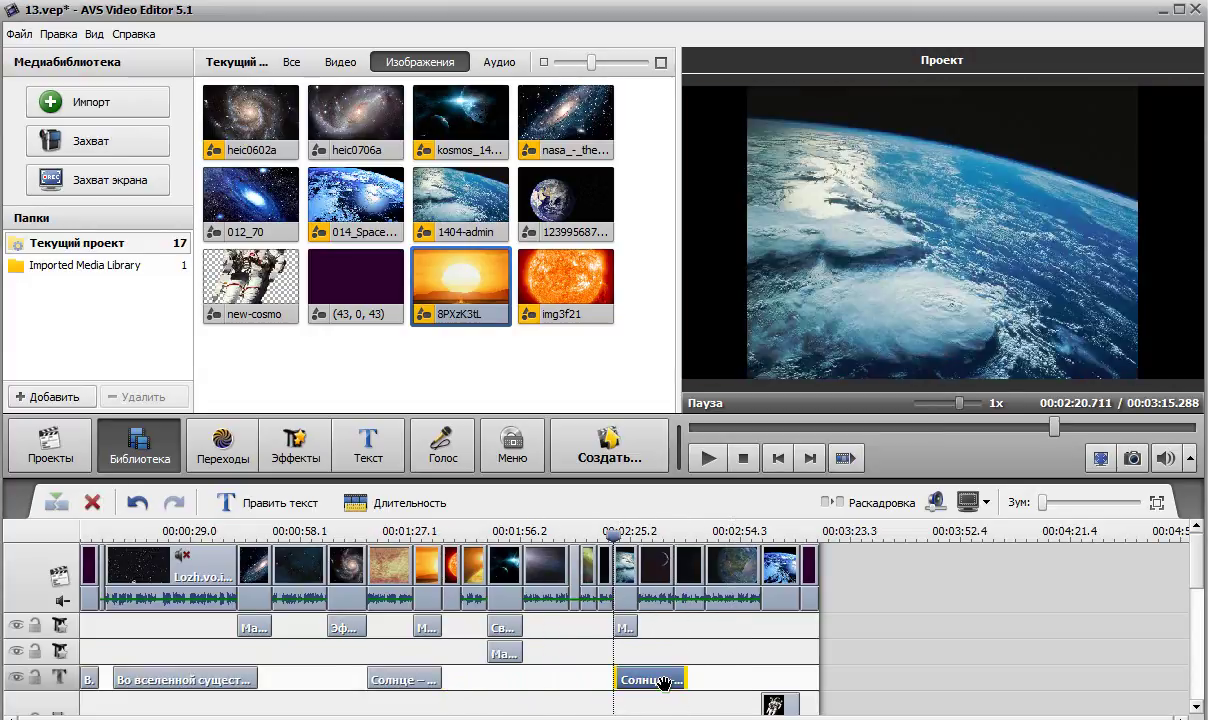
- Preview the copied caption from the Earth image's start and shorten it to end with that image at 00:02:27.326
{"action": "left_click_drag", "start_coordinate": [617, 535], "coordinate": [788, 533]}
{"action": "left_click_drag", "start_coordinate": [686, 531], "coordinate": [613, 538]}
{"action": "left_click", "coordinate": [708, 458]}
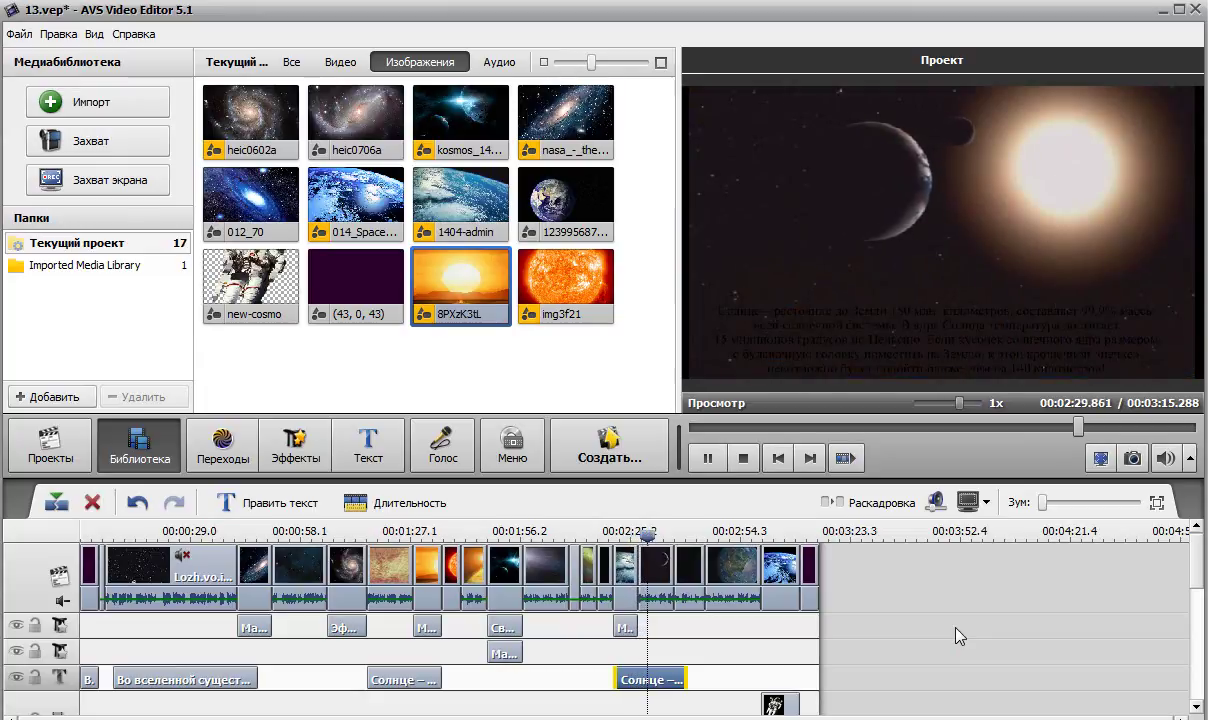
{"action": "left_click", "coordinate": [708, 458]}
{"action": "left_click_drag", "start_coordinate": [684, 668], "coordinate": [635, 677]}
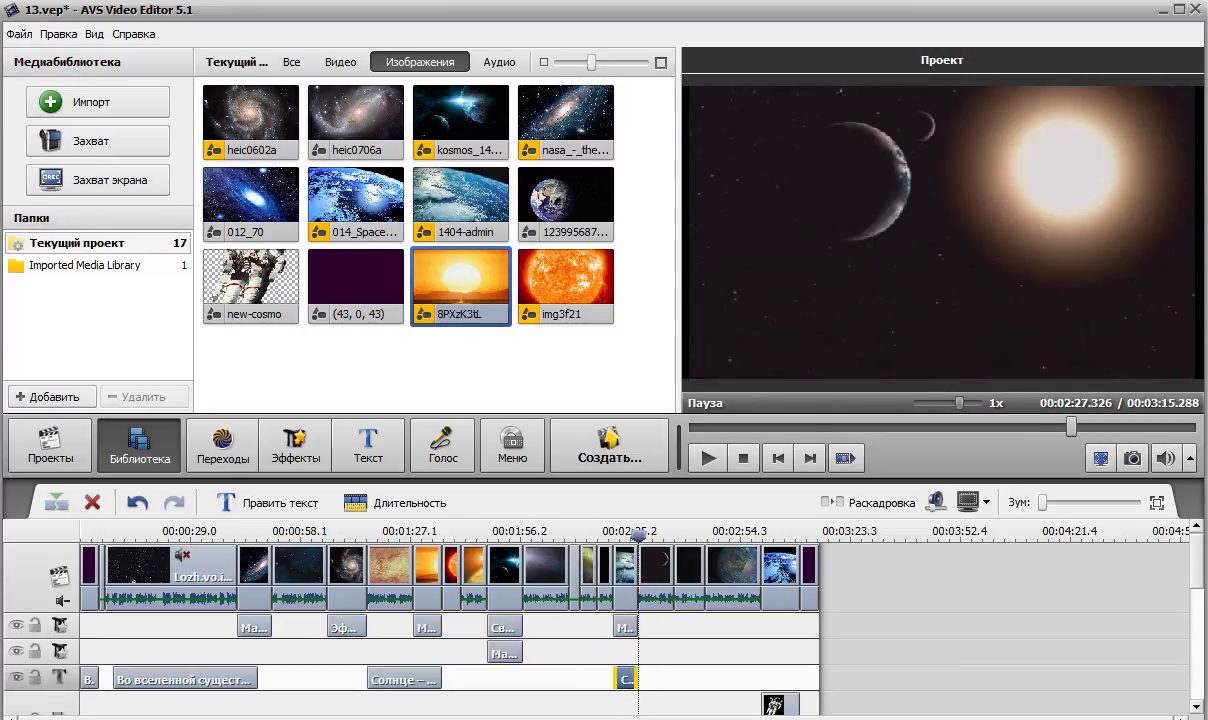
- Switch to Microsoft Word, copy the passage from "Земля – окружность" to "1 600 километров в час." and return to AVS Video Editor
{"action": "key", "text": "alt+Tab"}
{"action": "left_click_drag", "start_coordinate": [244, 424], "coordinate": [896, 440]}
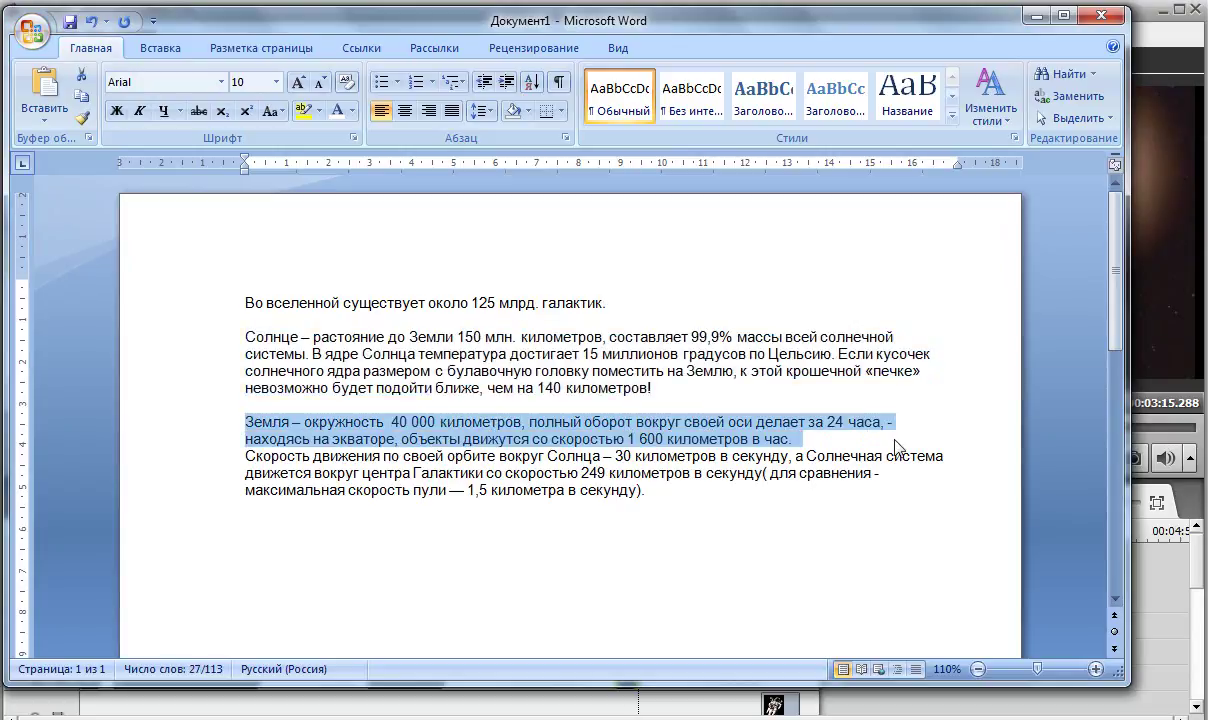
{"action": "key", "text": "alt+Tab"}
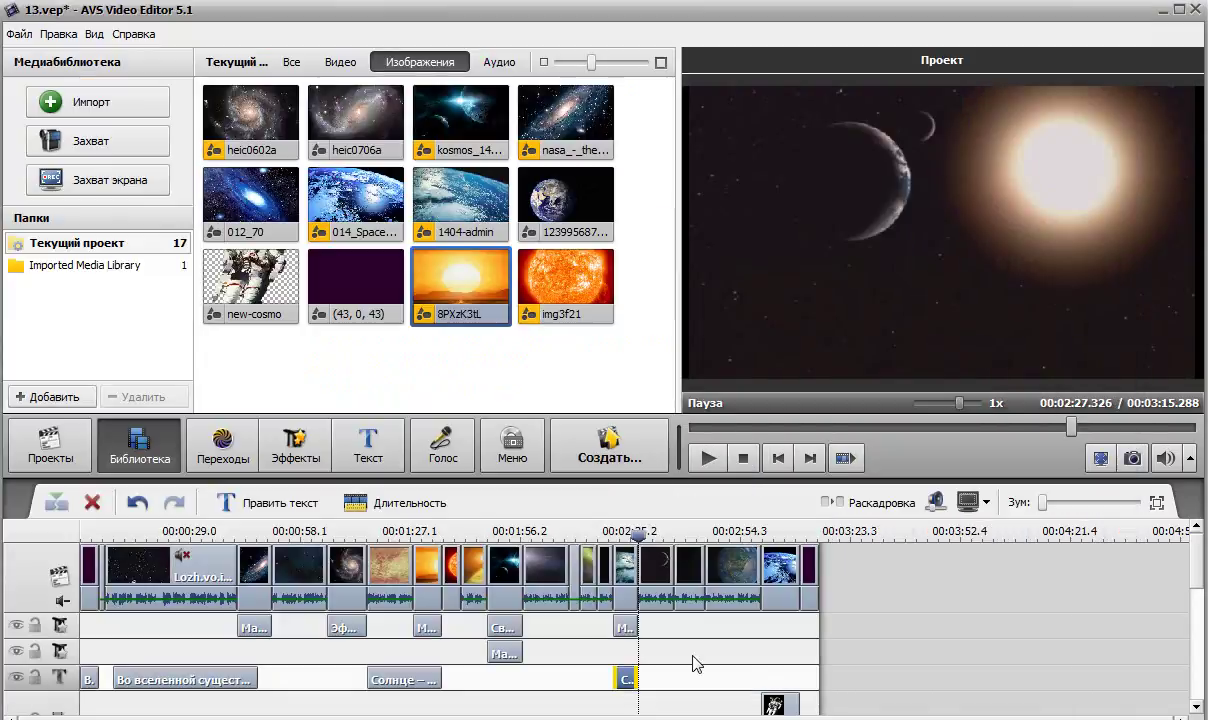
- Open the copied caption under the Earth image for editing and replace its entire text with the copied Earth passage
{"action": "double_click", "coordinate": [626, 679]}
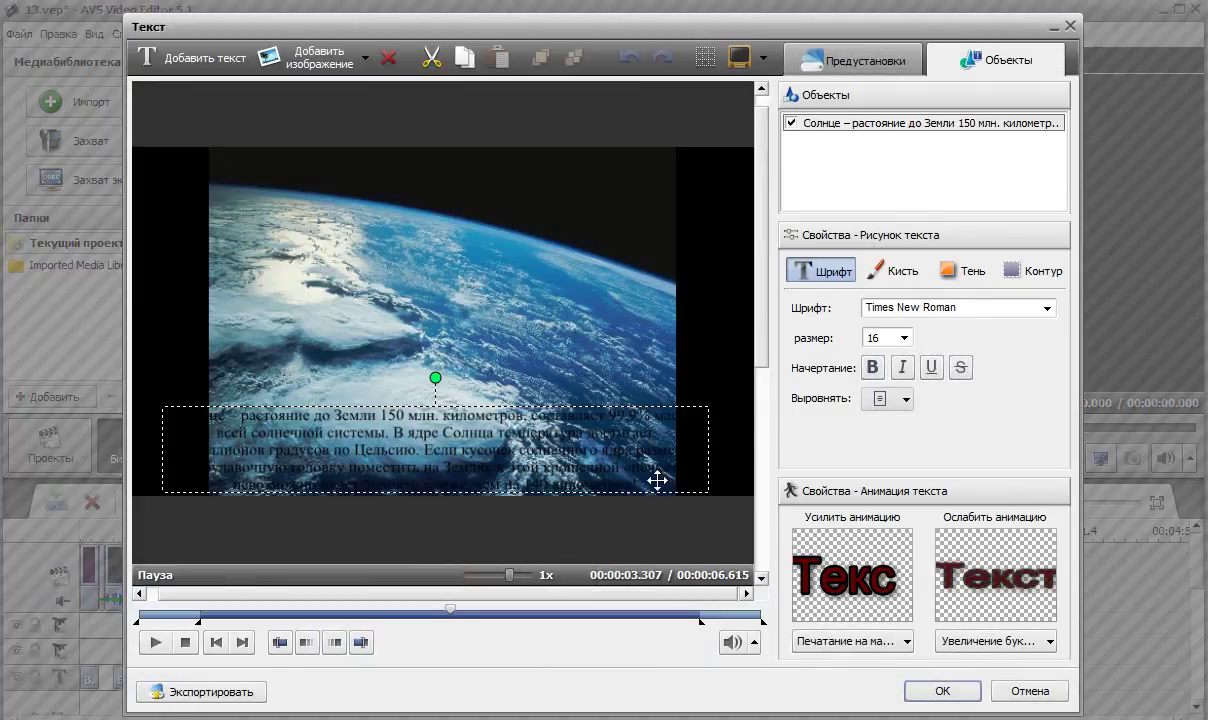
{"action": "left_click", "coordinate": [659, 481]}
{"action": "left_click_drag", "start_coordinate": [642, 483], "coordinate": [173, 420]}
{"action": "key", "text": "ctrl+v"}
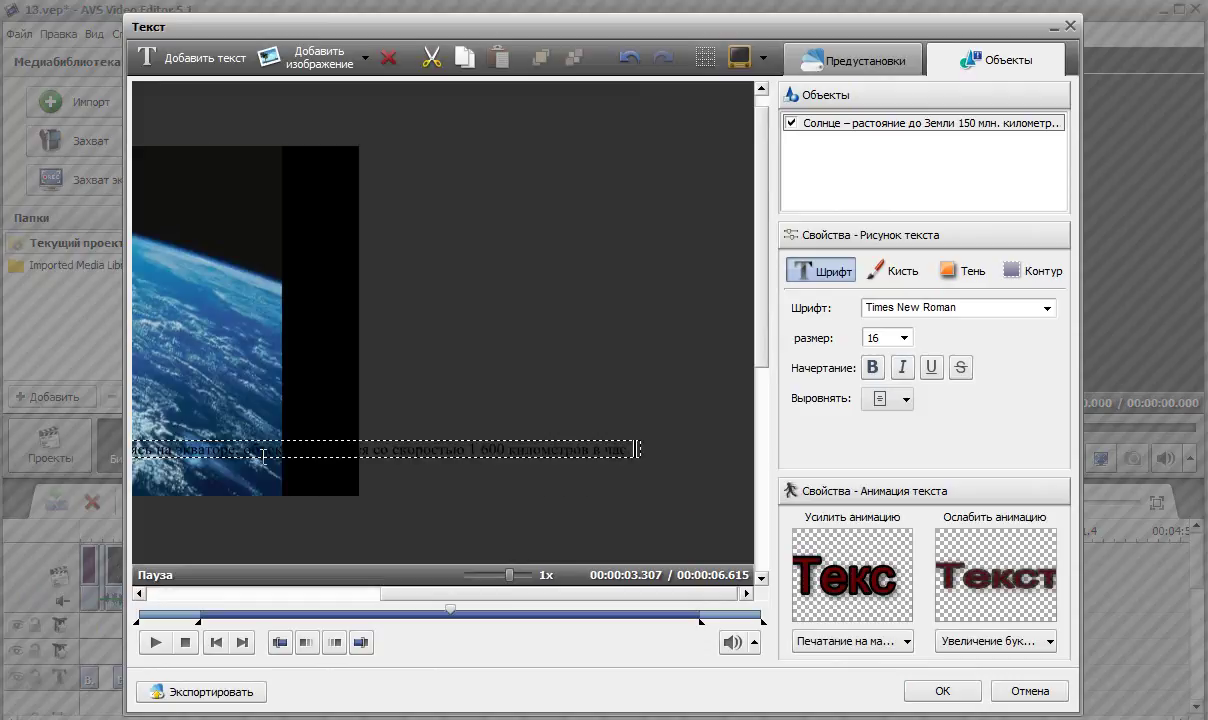
- Split the Earth caption into three lines, breaking after "вокруг" and after "экваторе,", and finish editing the text
{"action": "left_click_drag", "start_coordinate": [593, 594], "coordinate": [210, 598]}
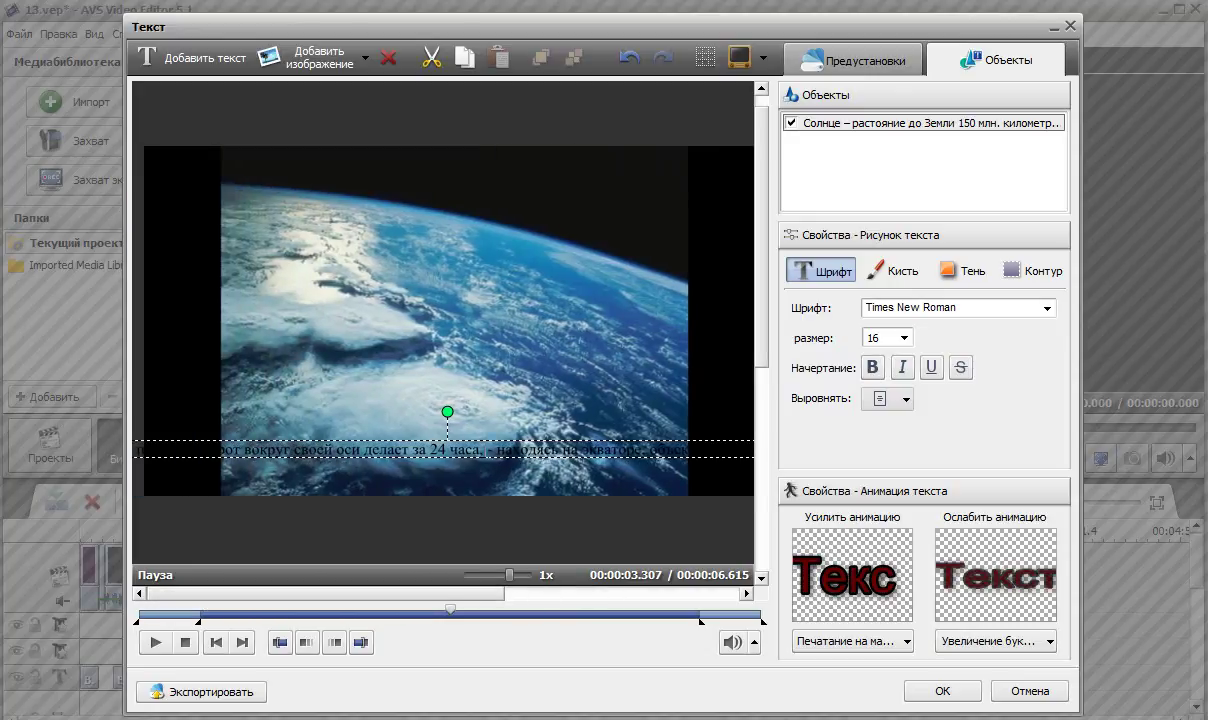
{"action": "key", "text": "Return"}
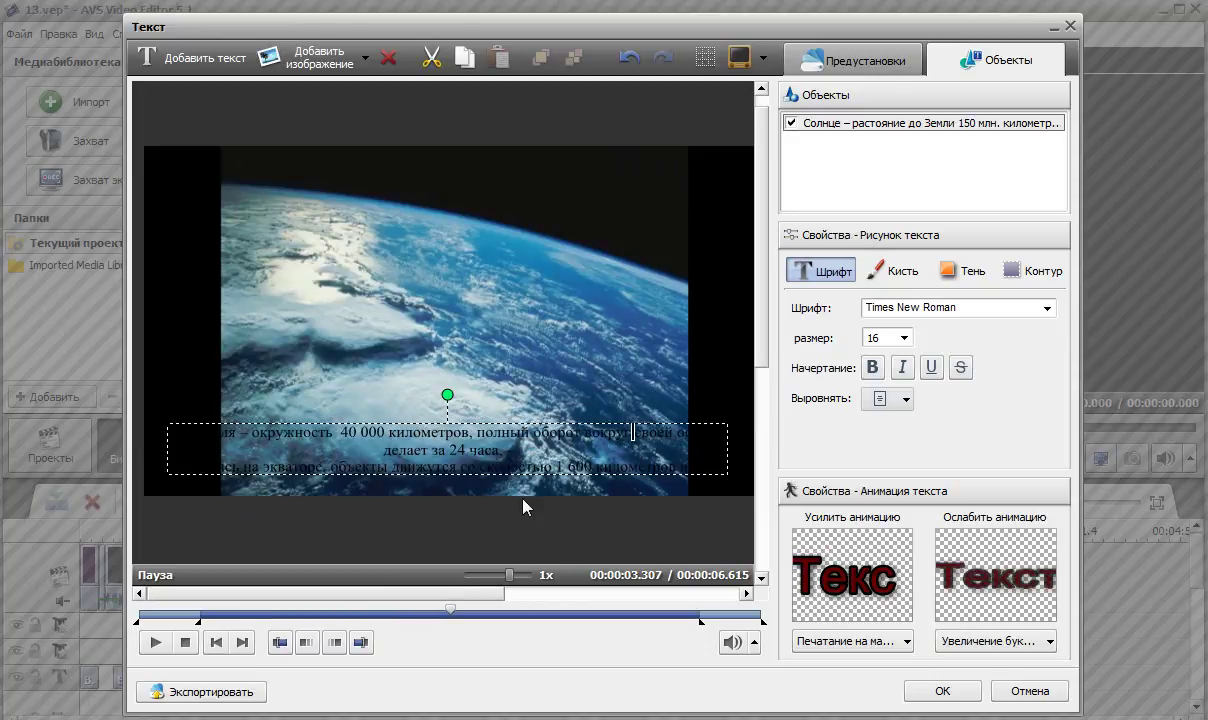
{"action": "key", "text": "Return"}
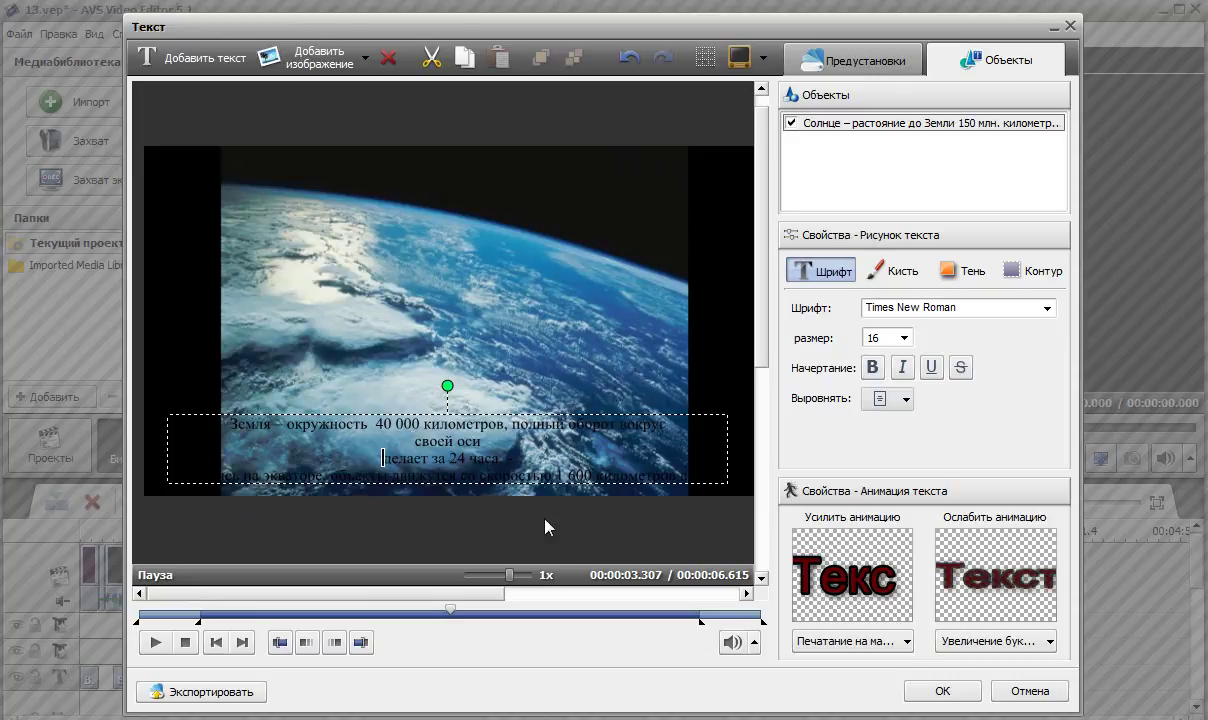
{"action": "key", "text": "BackSpace"}
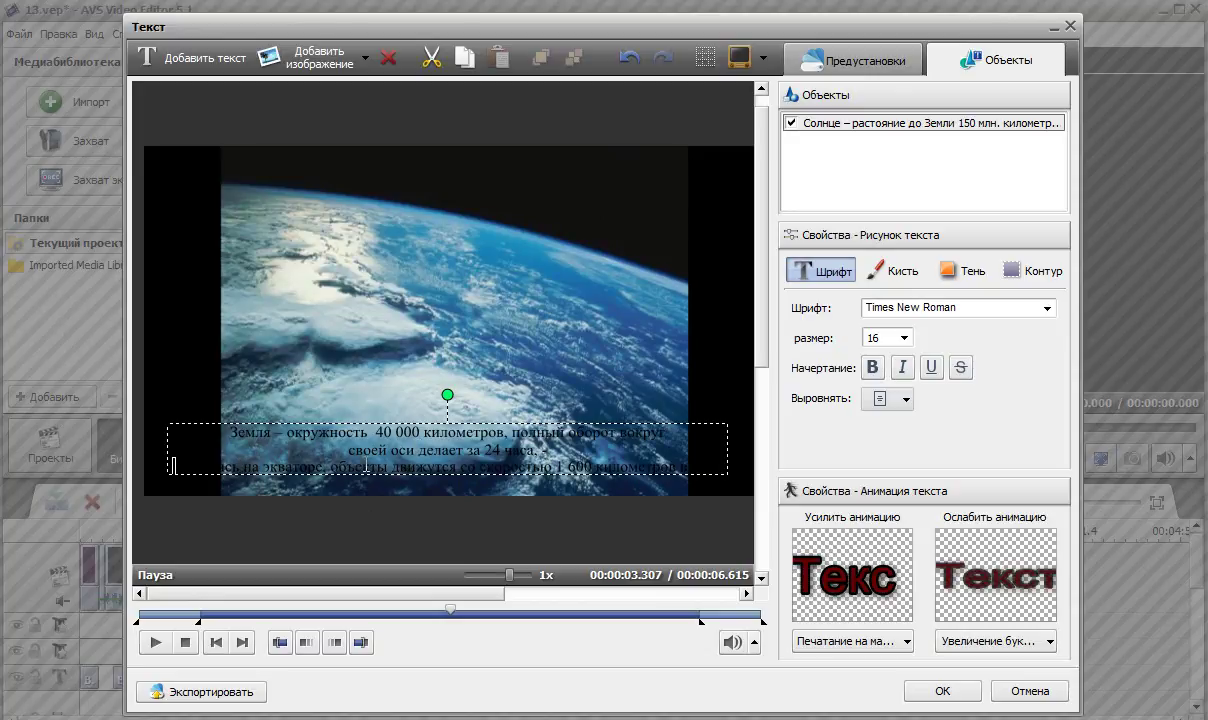
{"action": "key", "text": "Return"}
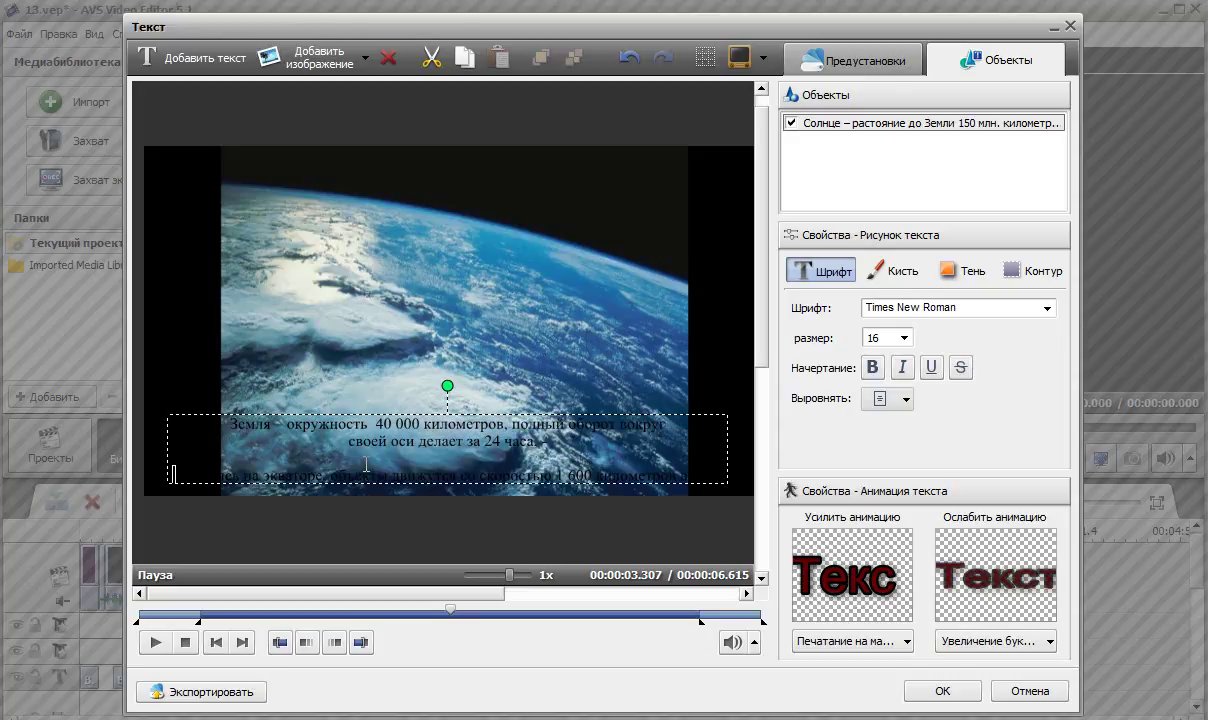
{"action": "key", "text": "BackSpace"}
{"action": "key", "text": "BackSpace"}
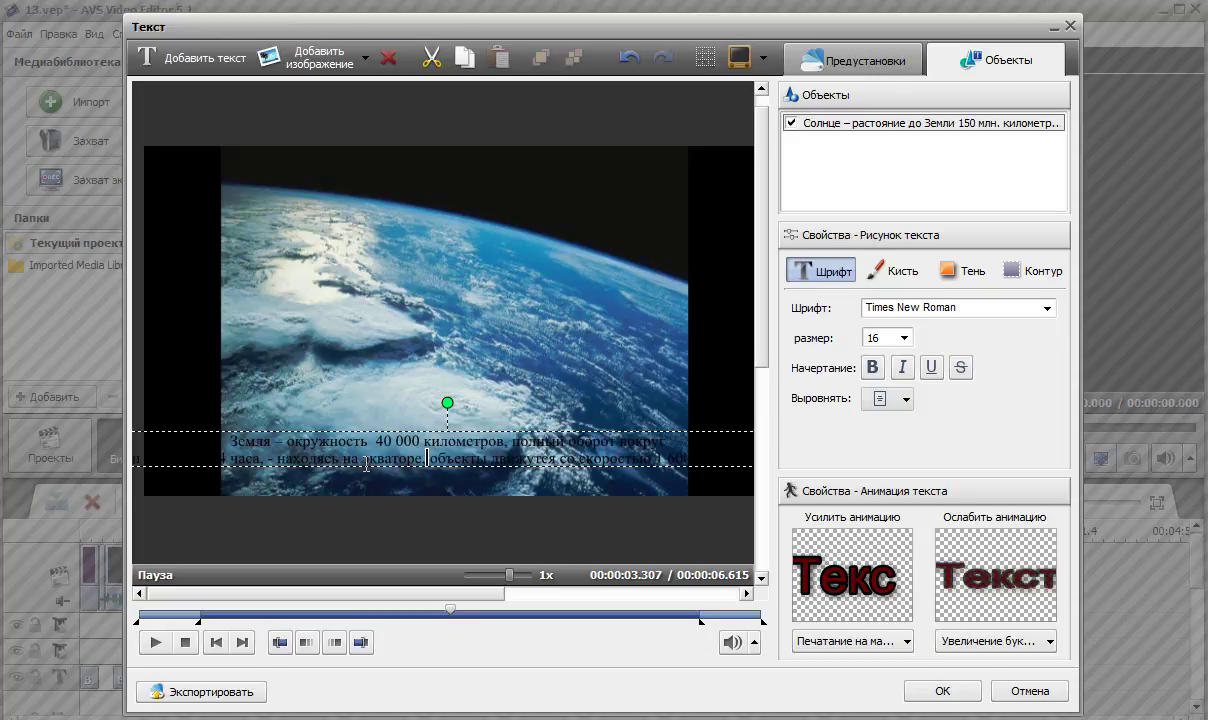
{"action": "key", "text": "Return"}
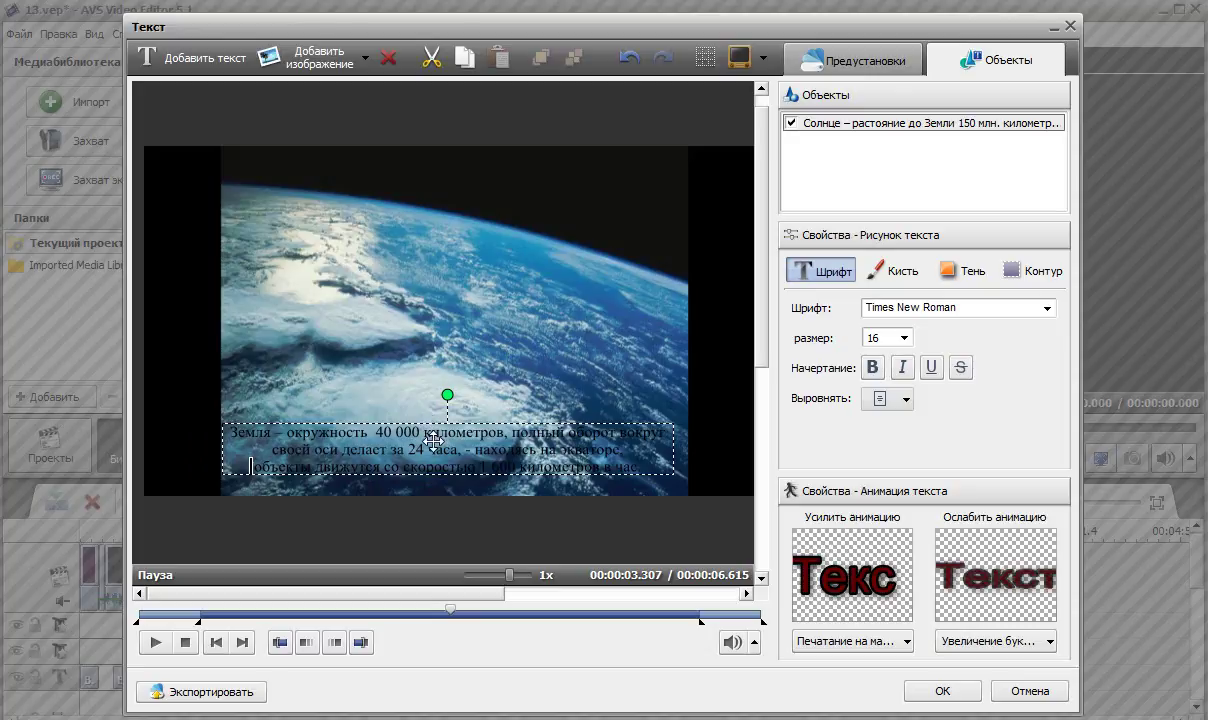
{"action": "key", "text": "Escape"}
- Scrub over the Earth caption and review the end of the Earth image in full-screen preview
{"action": "mouse_move", "coordinate": [631, 541]}
{"action": "left_mouse_down"}
{"action": "mouse_move", "coordinate": [600, 541]}
{"action": "mouse_move", "coordinate": [628, 541]}
{"action": "left_mouse_up"}
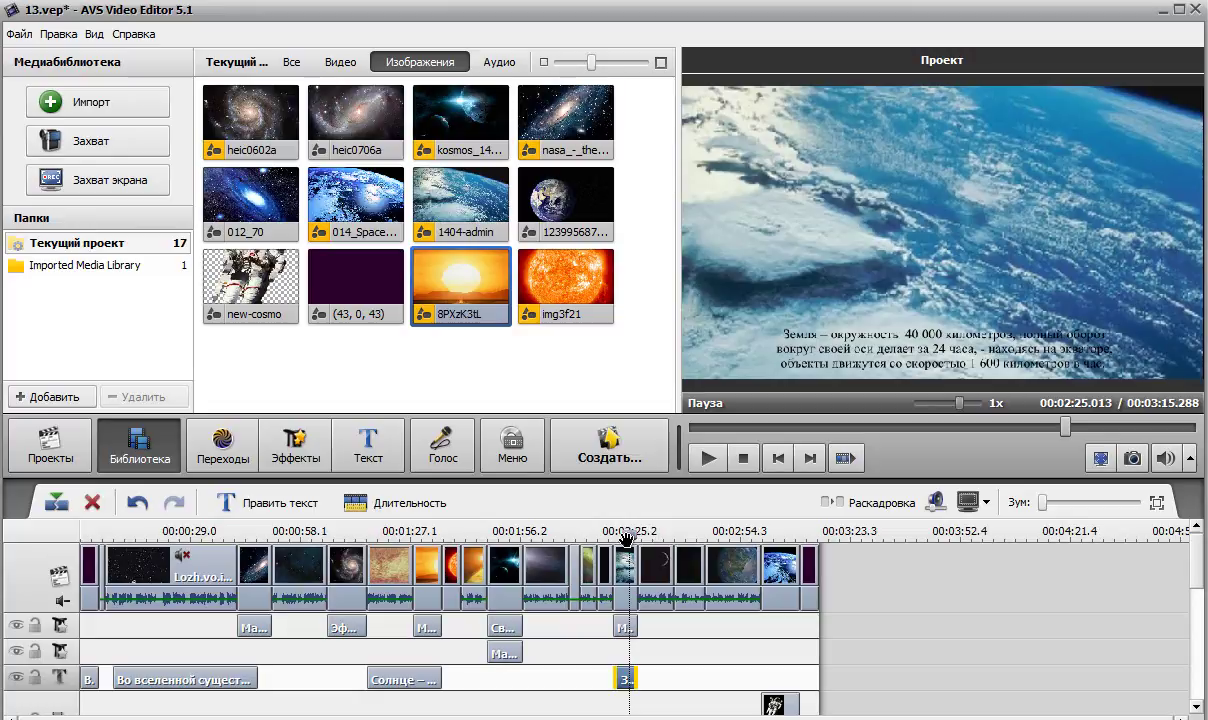
{"action": "left_click", "coordinate": [1101, 461]}
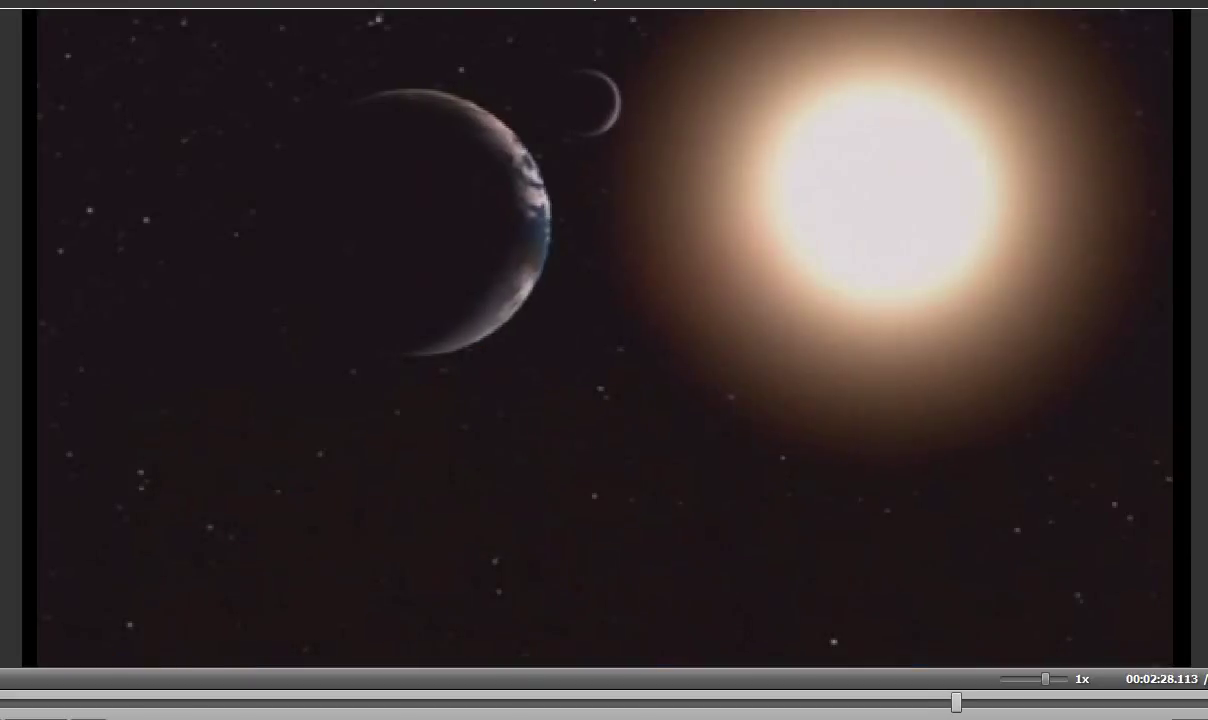
{"action": "mouse_move", "coordinate": [953, 710]}
{"action": "left_mouse_down"}
{"action": "mouse_move", "coordinate": [871, 703]}
{"action": "mouse_move", "coordinate": [965, 702]}
{"action": "mouse_move", "coordinate": [951, 703]}
{"action": "left_mouse_up"}
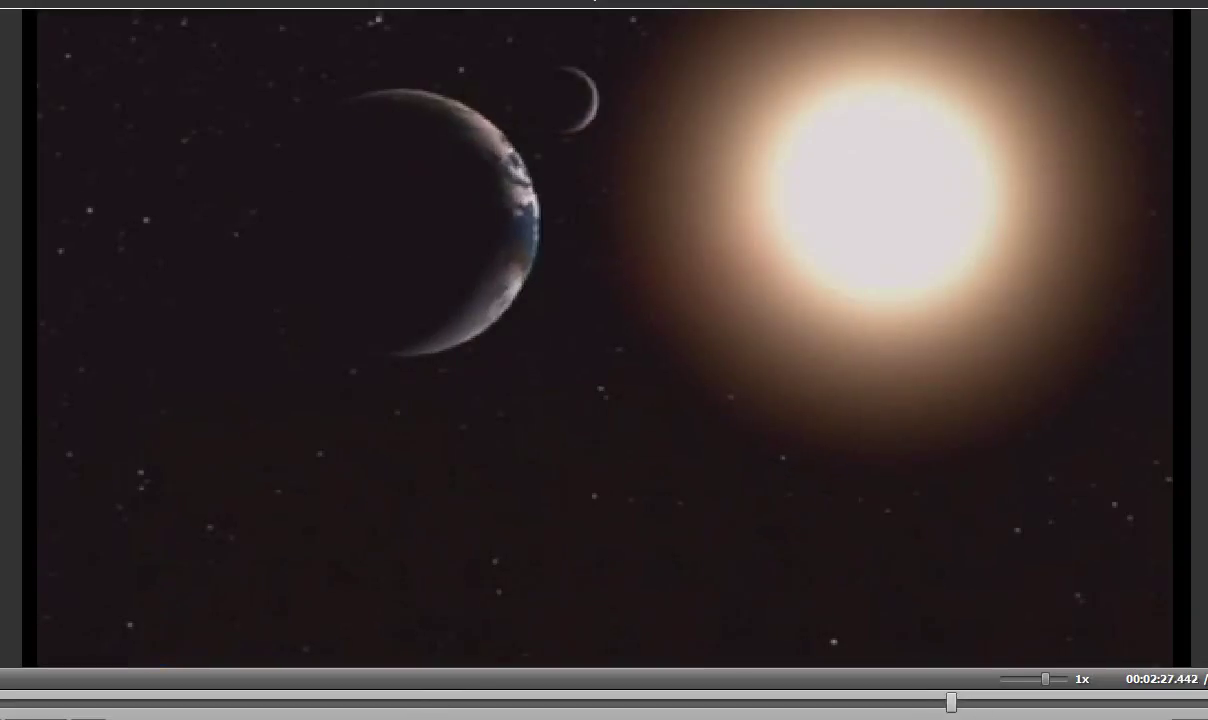
- Duplicate the Earth caption directly after the original and extend the copy to about 00:02:43.5 on the timeline
{"action": "key", "text": "Escape"}
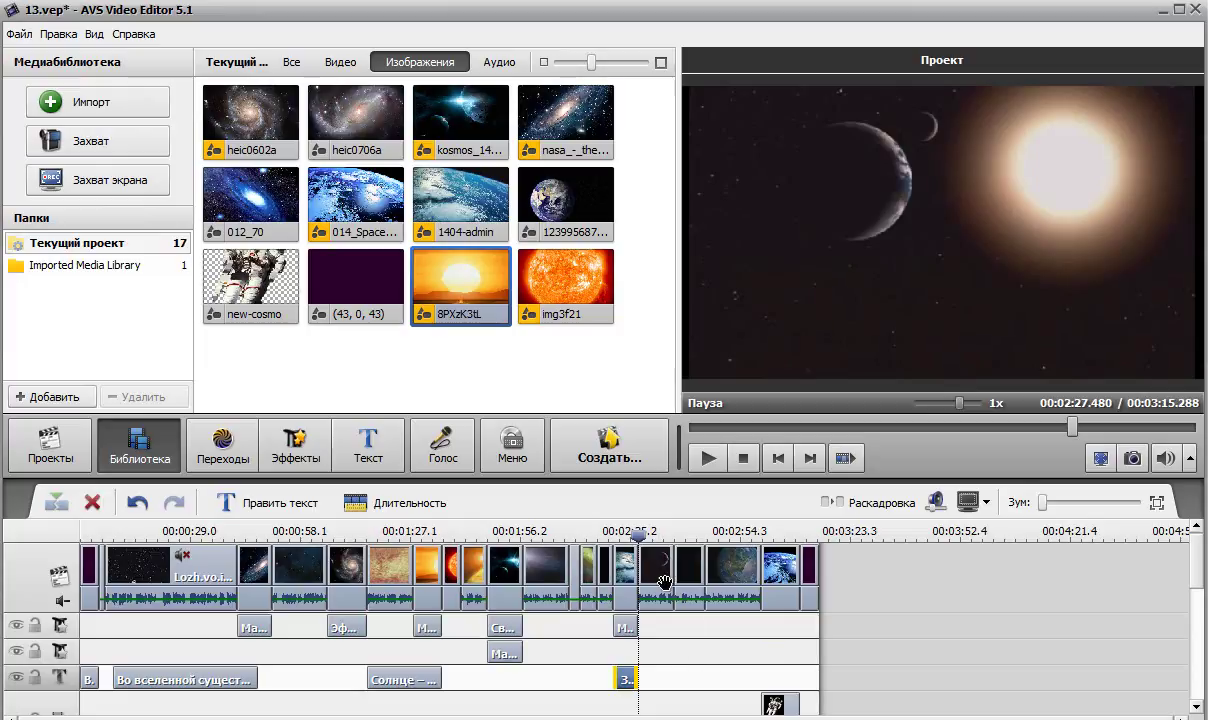
{"action": "left_click_drag", "start_coordinate": [643, 540], "coordinate": [623, 537]}
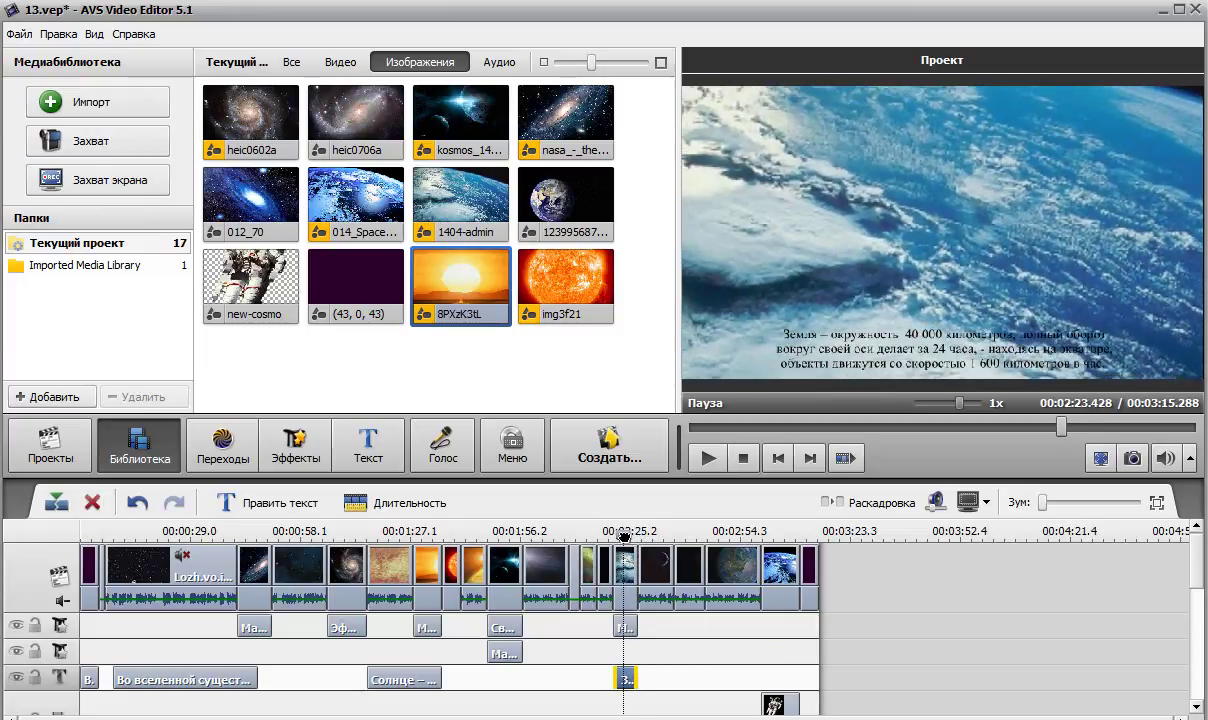
{"action": "right_click", "coordinate": [623, 678]}
{"action": "left_click", "coordinate": [648, 640]}
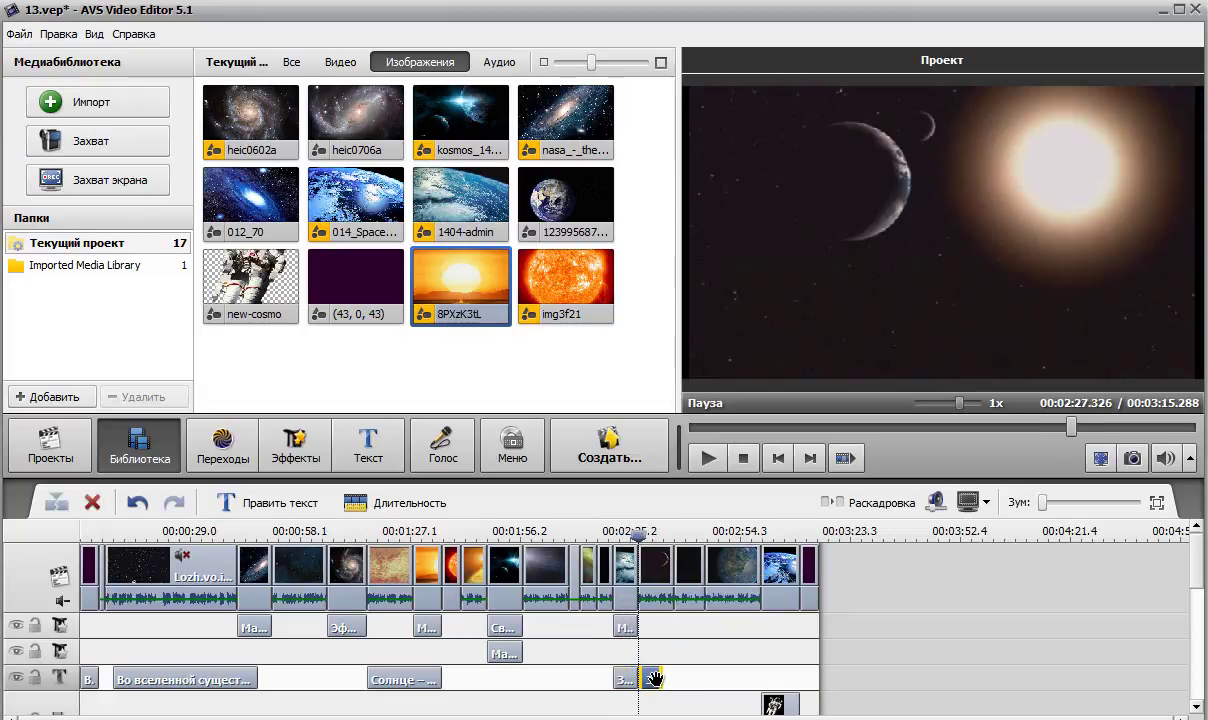
{"action": "mouse_move", "coordinate": [640, 535]}
{"action": "left_mouse_down"}
{"action": "mouse_move", "coordinate": [610, 537]}
{"action": "mouse_move", "coordinate": [722, 548]}
{"action": "mouse_move", "coordinate": [620, 540]}
{"action": "left_mouse_up"}
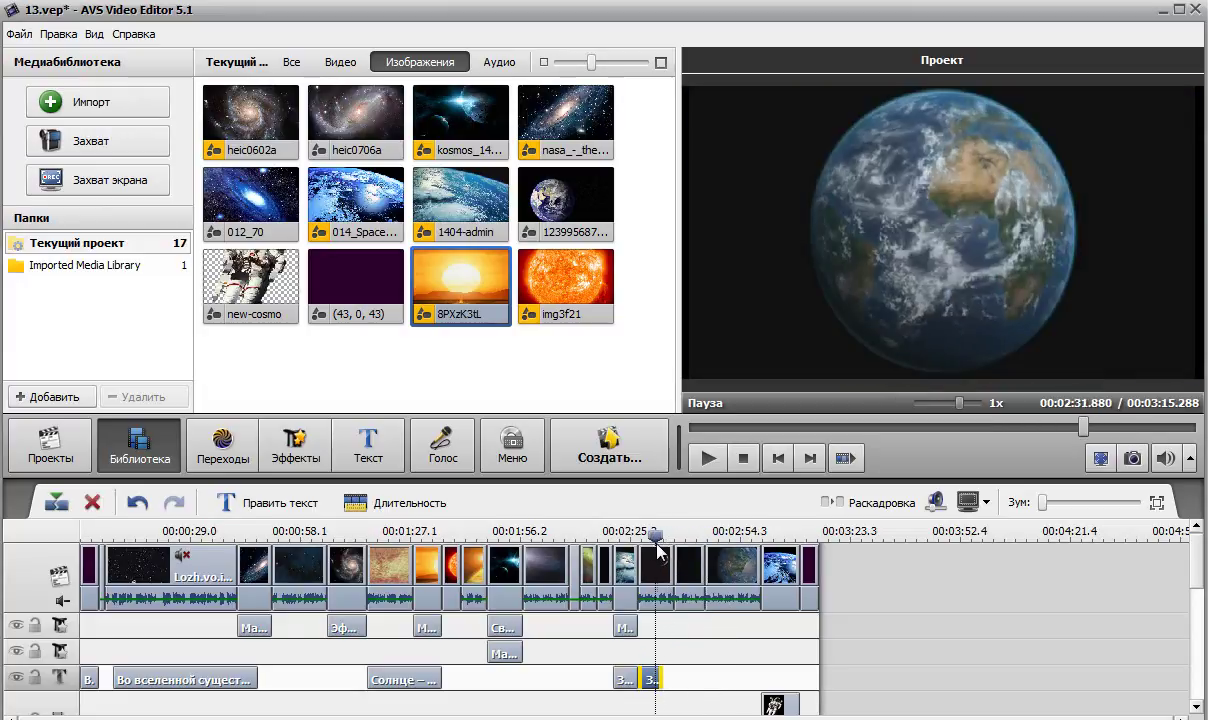
{"action": "left_click", "coordinate": [657, 681]}
{"action": "mouse_move", "coordinate": [660, 681]}
{"action": "left_mouse_down"}
{"action": "mouse_move", "coordinate": [702, 678]}
{"action": "mouse_move", "coordinate": [680, 684]}
{"action": "left_mouse_up"}
- Switch to Microsoft Word, copy the passage from "Скорость движения" to "1,5 километра в секунду)." and open the duplicated caption in AVS Video Editor for editing
{"action": "left_click", "coordinate": [474, 714]}
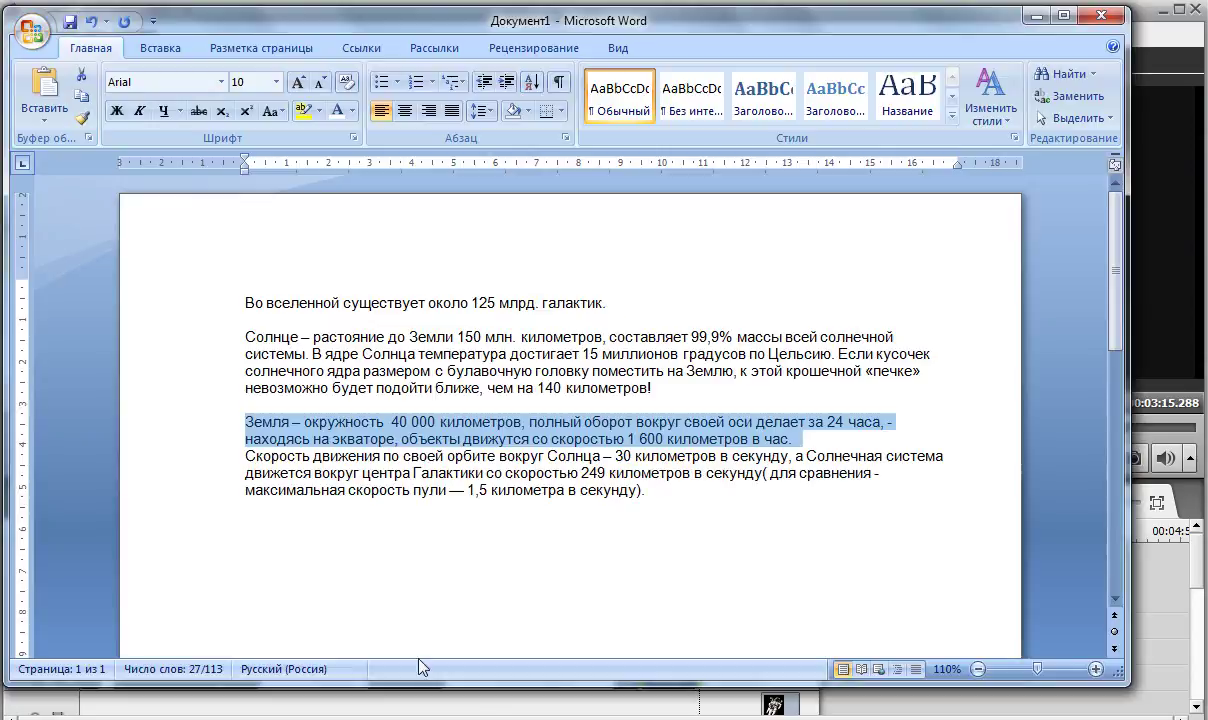
{"action": "left_click_drag", "start_coordinate": [245, 455], "coordinate": [655, 497]}
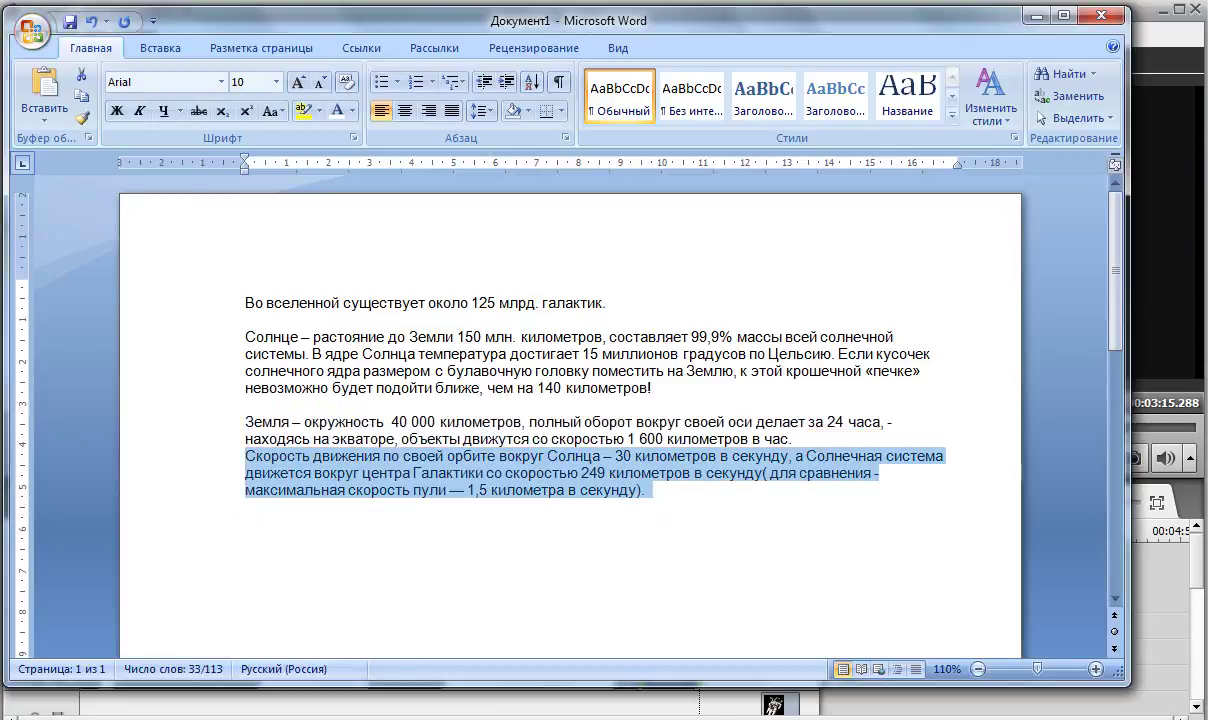
{"action": "key", "text": "alt+Tab"}
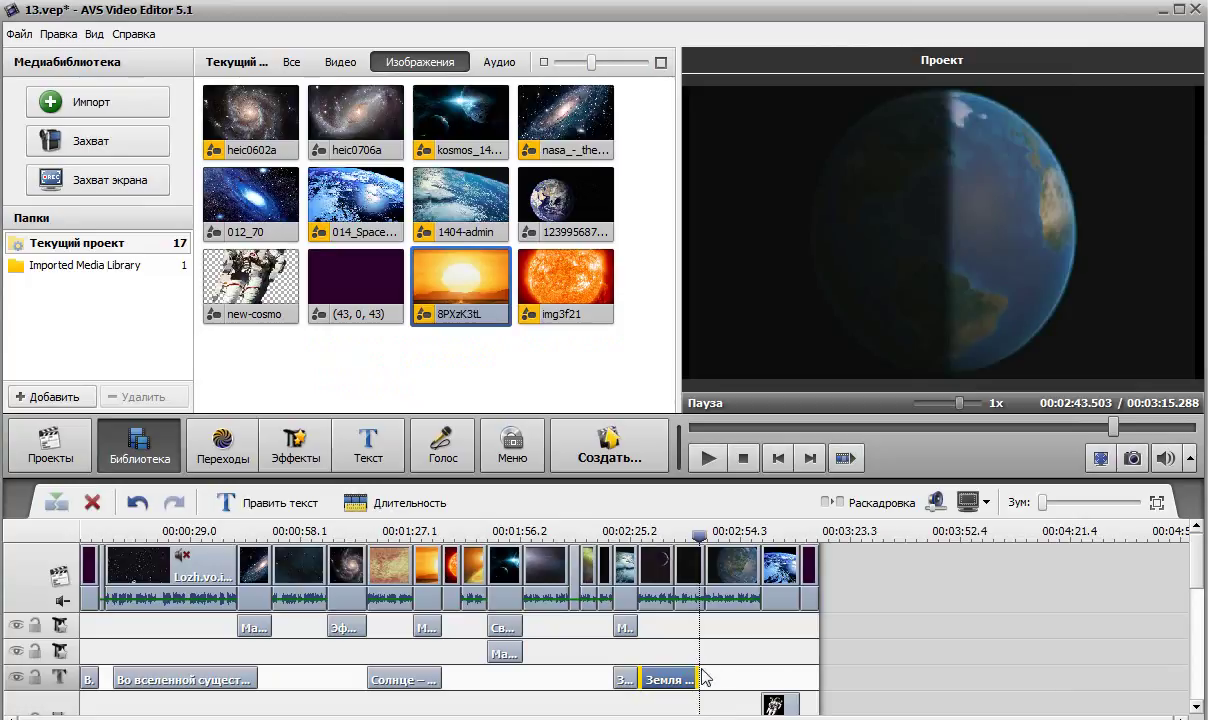
{"action": "double_click", "coordinate": [667, 681]}
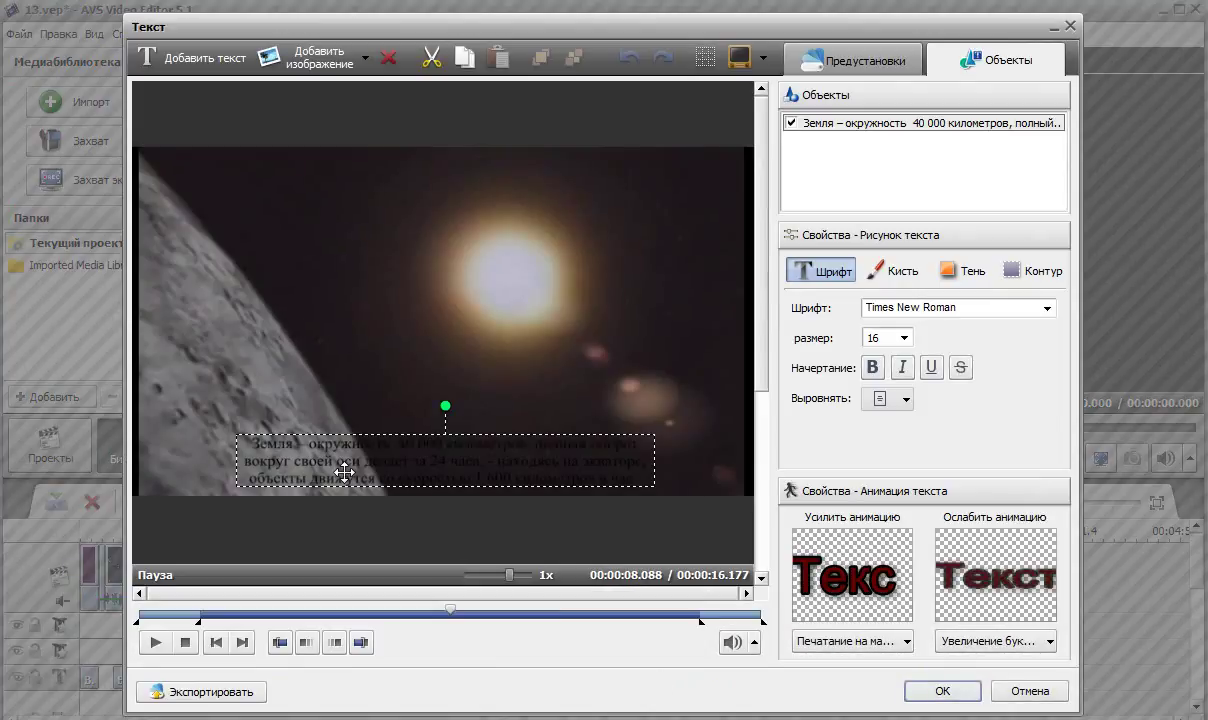
{"action": "key", "text": "Escape"}
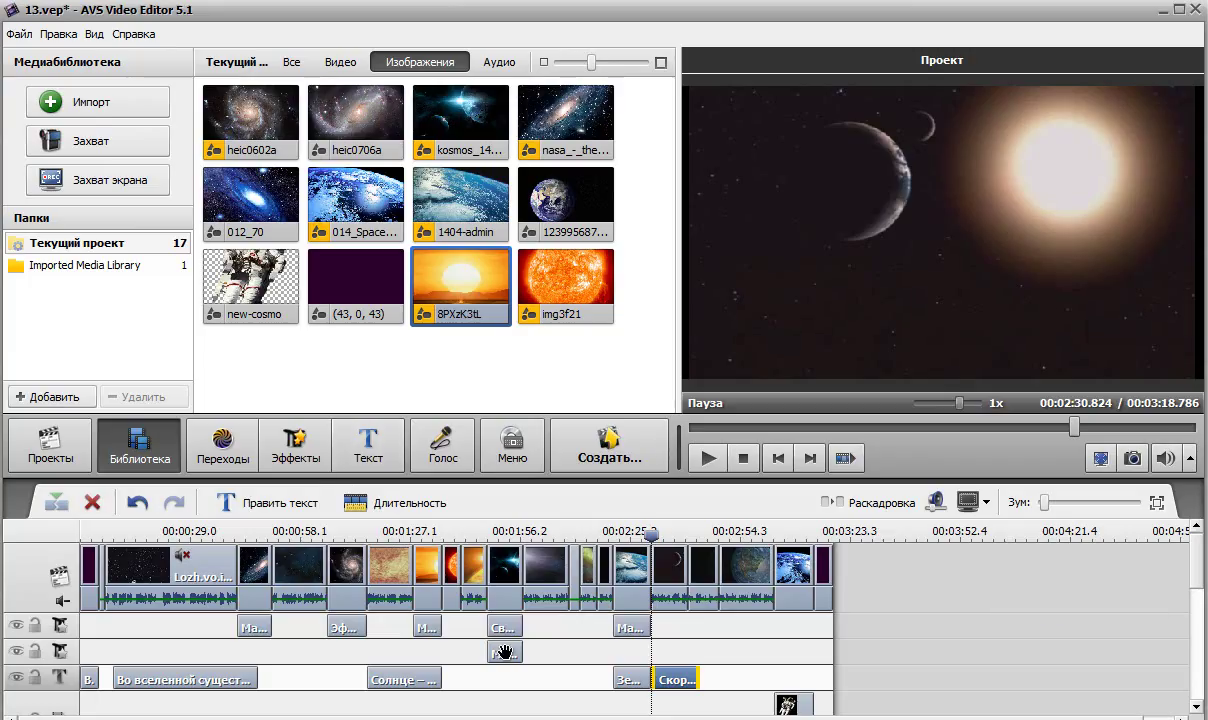
- Play back the orbital-speed caption from its start and set its font size to 20
{"action": "mouse_move", "coordinate": [651, 532]}
{"action": "left_mouse_down"}
{"action": "mouse_move", "coordinate": [621, 533]}
{"action": "mouse_move", "coordinate": [681, 543]}
{"action": "mouse_move", "coordinate": [652, 541]}
{"action": "left_mouse_up"}
{"action": "left_click", "coordinate": [707, 460]}
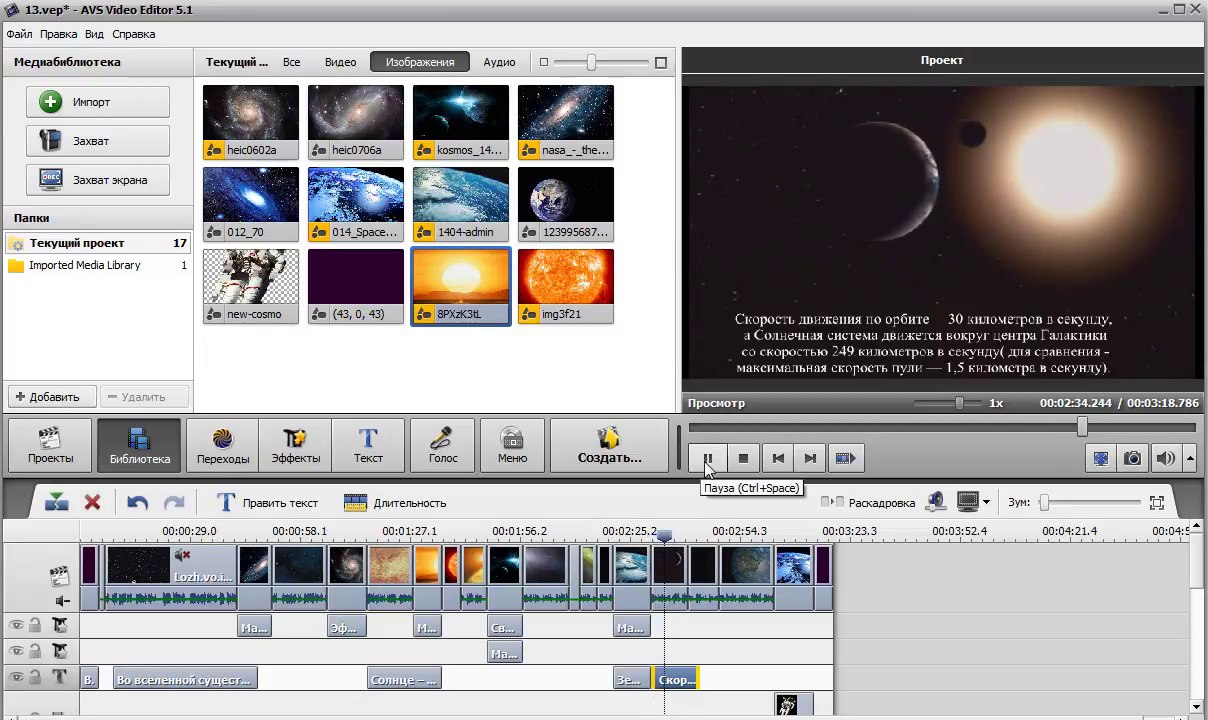
{"action": "left_click", "coordinate": [706, 460]}
{"action": "double_click", "coordinate": [676, 681]}
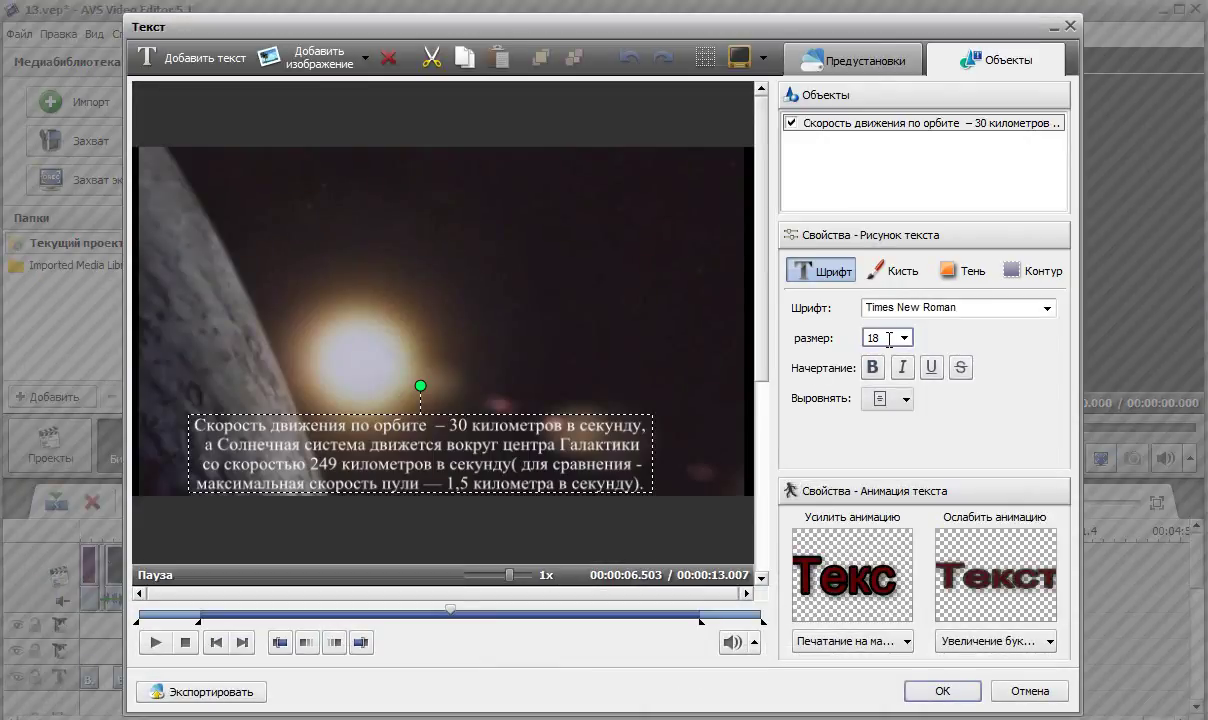
{"action": "left_click", "coordinate": [889, 339]}
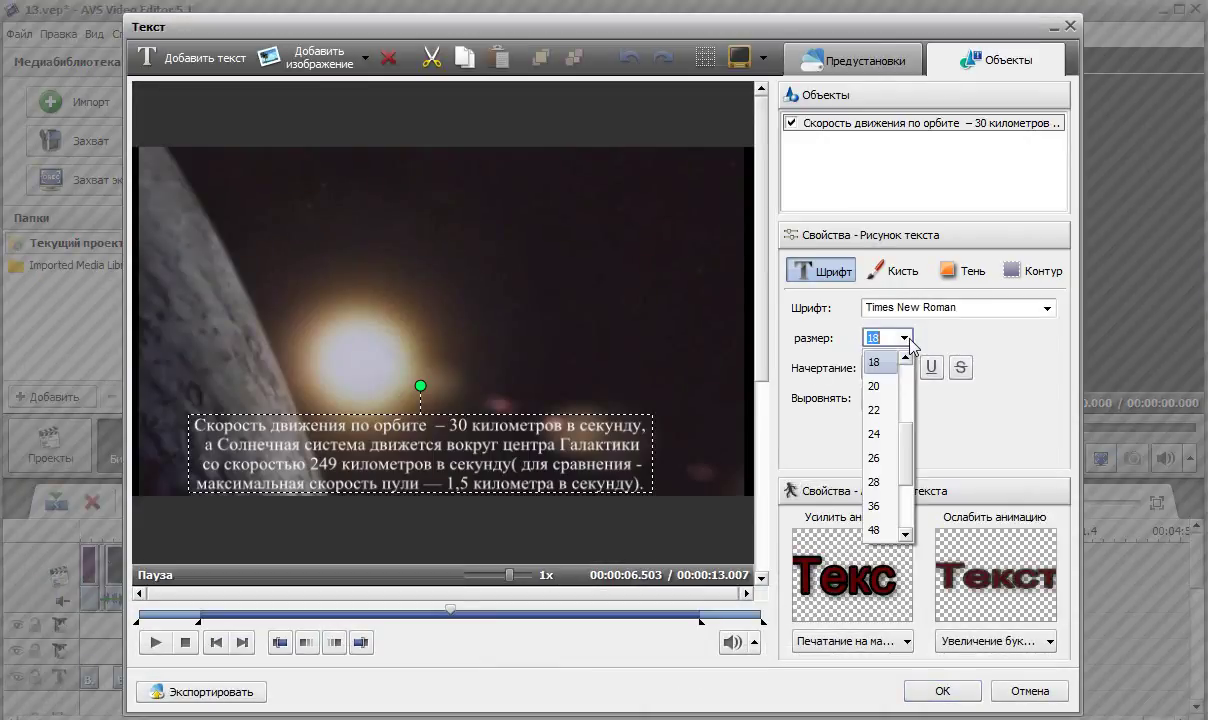
{"action": "left_click", "coordinate": [876, 385]}
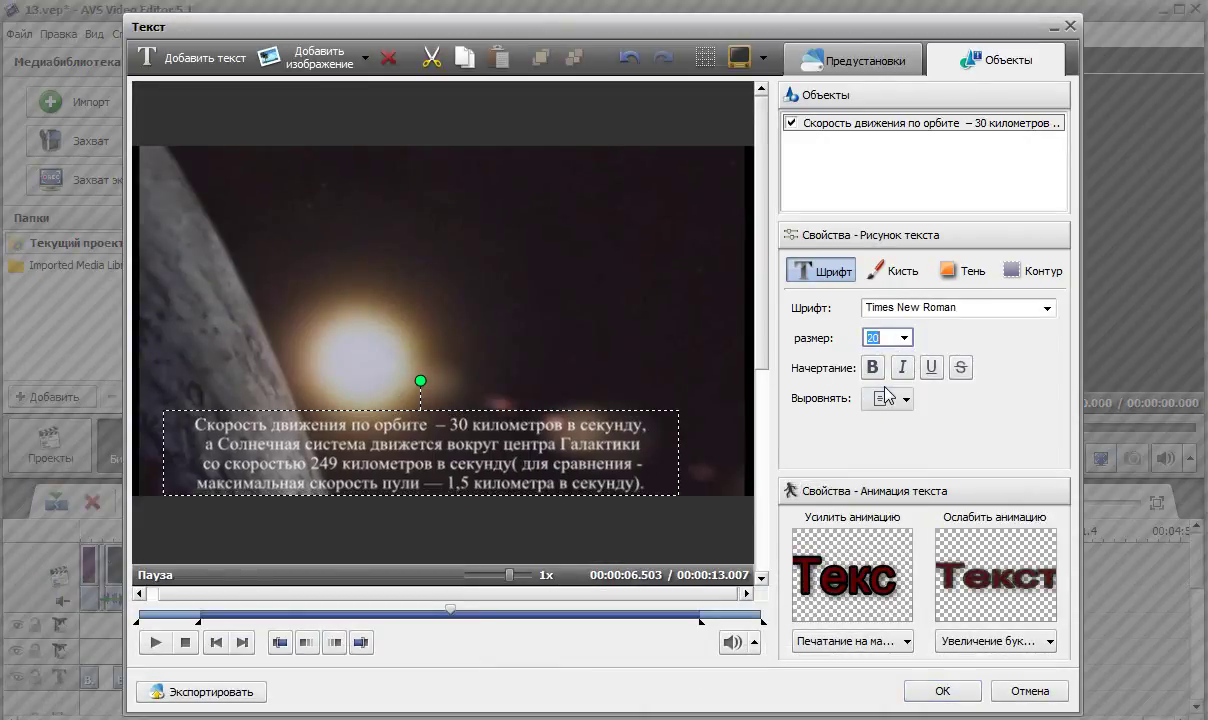
{"action": "left_click", "coordinate": [918, 694]}
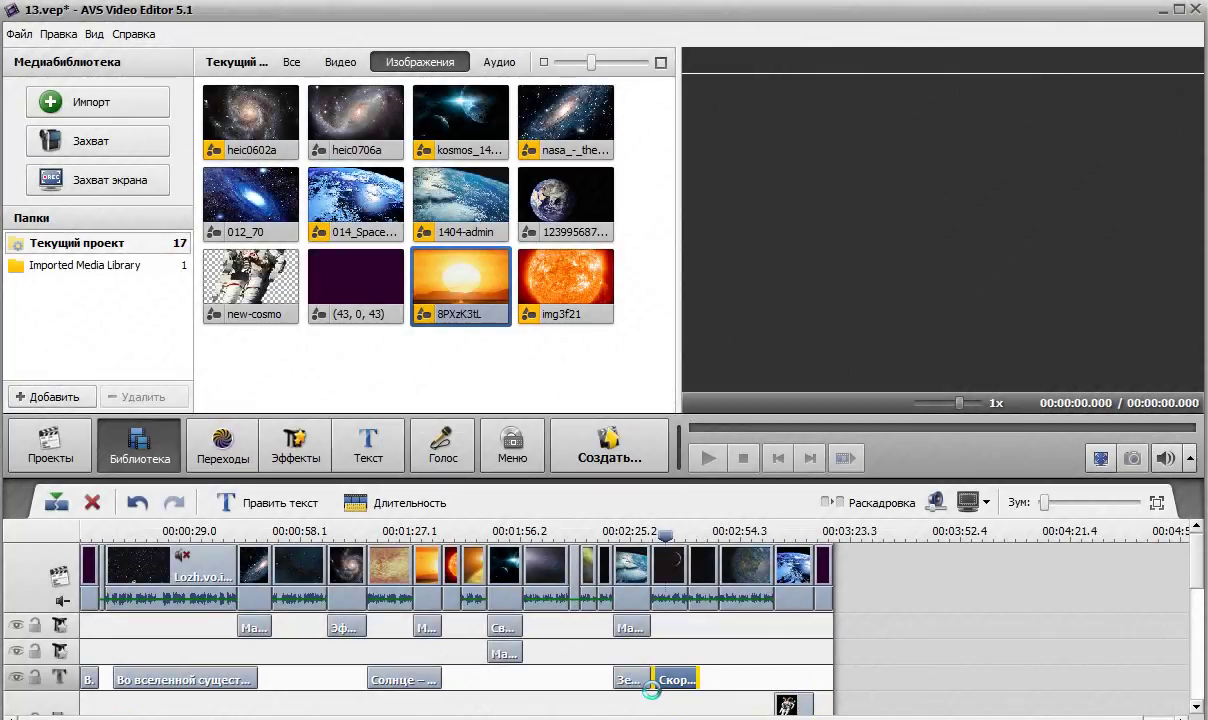
- Open the Earth caption to examine its text and font settings, and confirm the dialog
{"action": "left_click", "coordinate": [635, 680]}
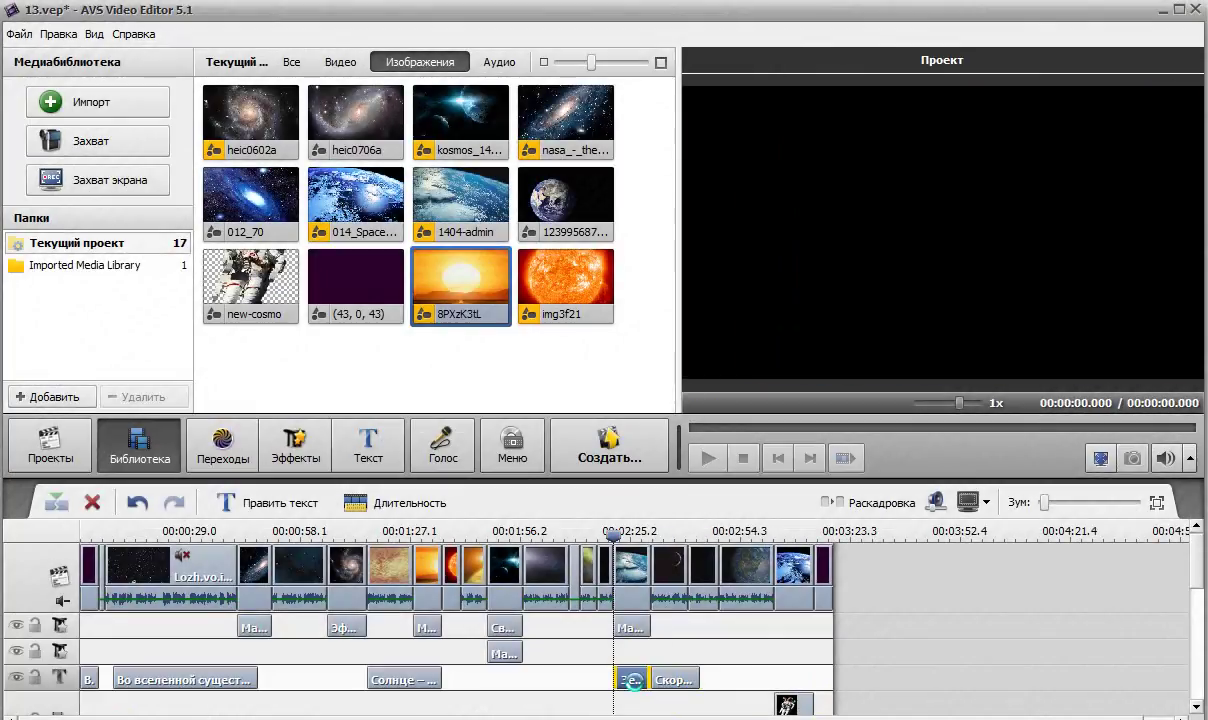
{"action": "double_click", "coordinate": [635, 680]}
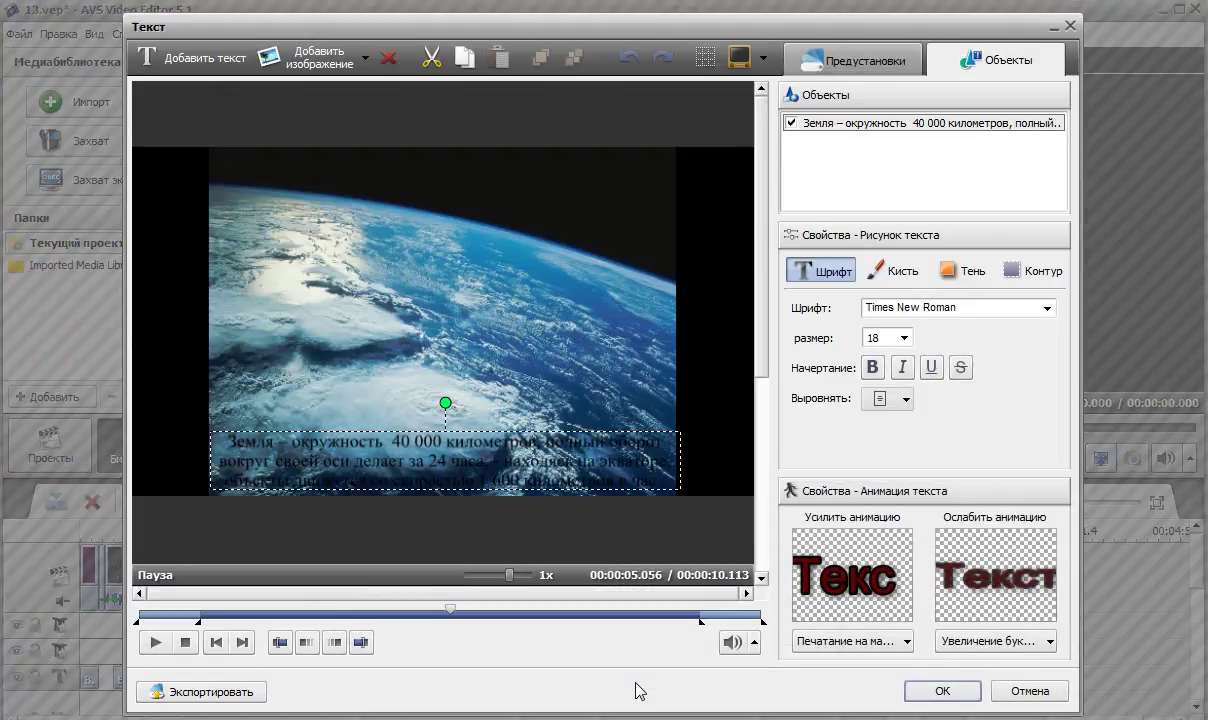
{"action": "left_click", "coordinate": [940, 690]}
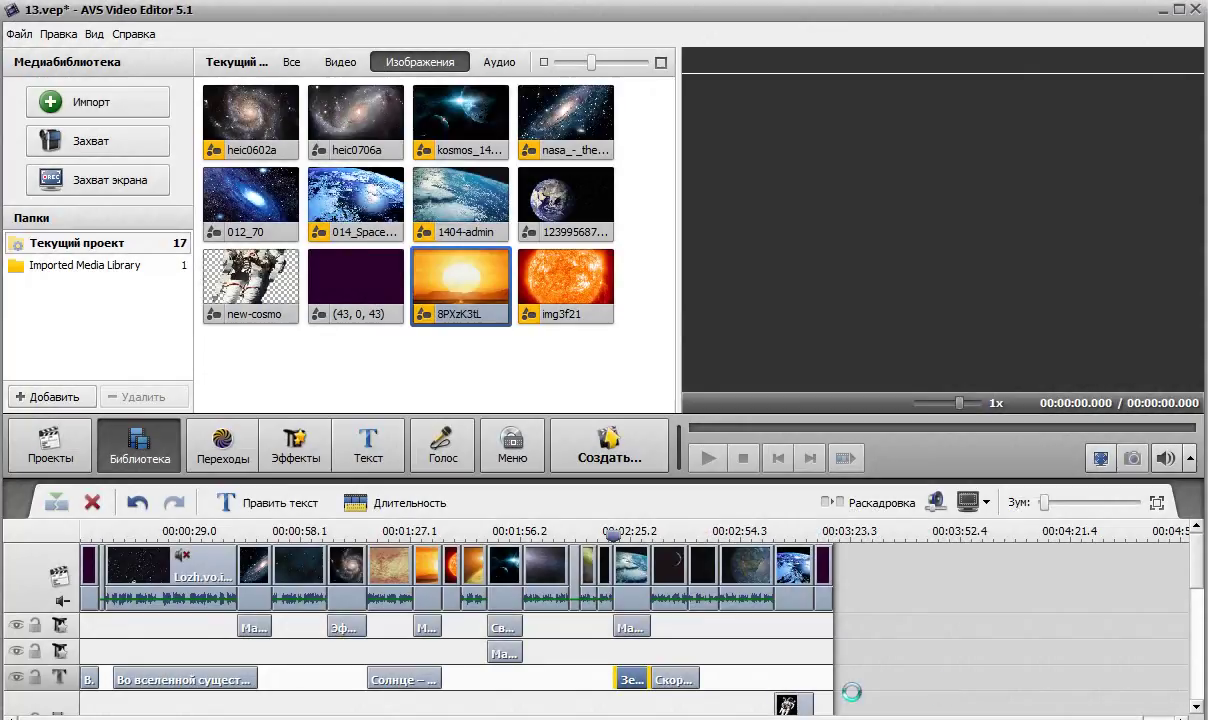
- Add the "Исполнители" credits preset to the text track, starting where the final solid-color clip begins
{"action": "left_click_drag", "start_coordinate": [613, 532], "coordinate": [787, 532]}
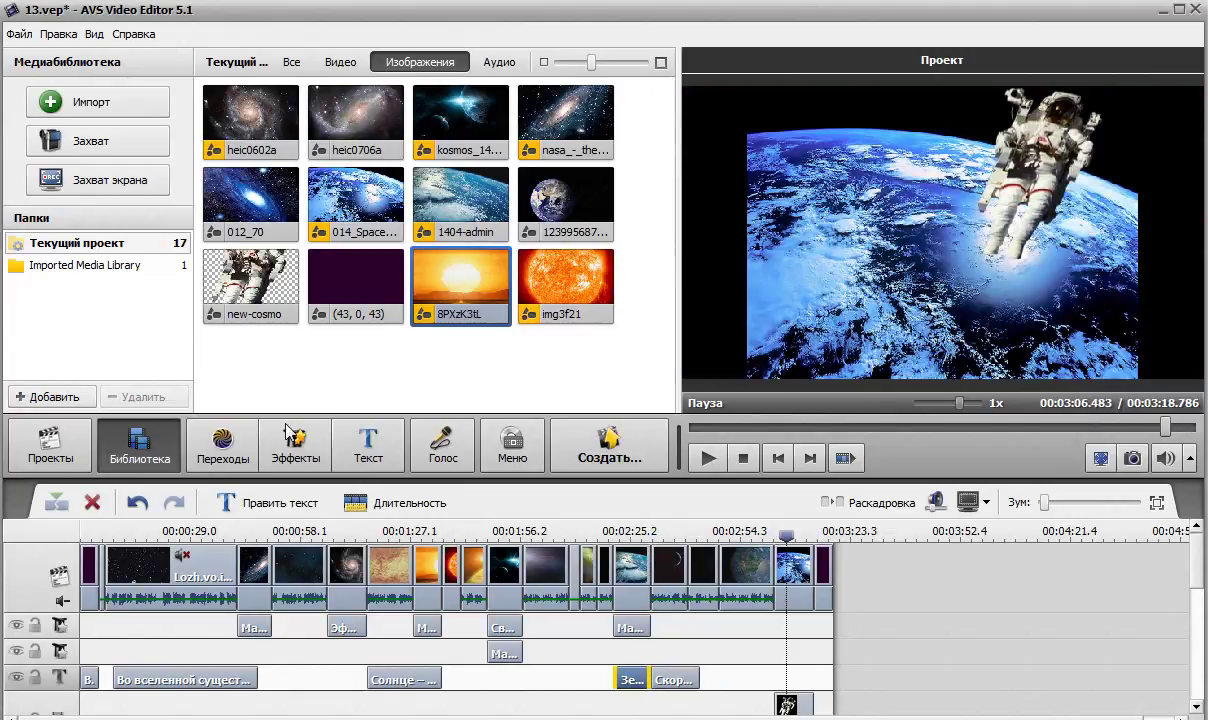
{"action": "left_click", "coordinate": [345, 430]}
{"action": "left_click_drag", "start_coordinate": [670, 297], "coordinate": [672, 113]}
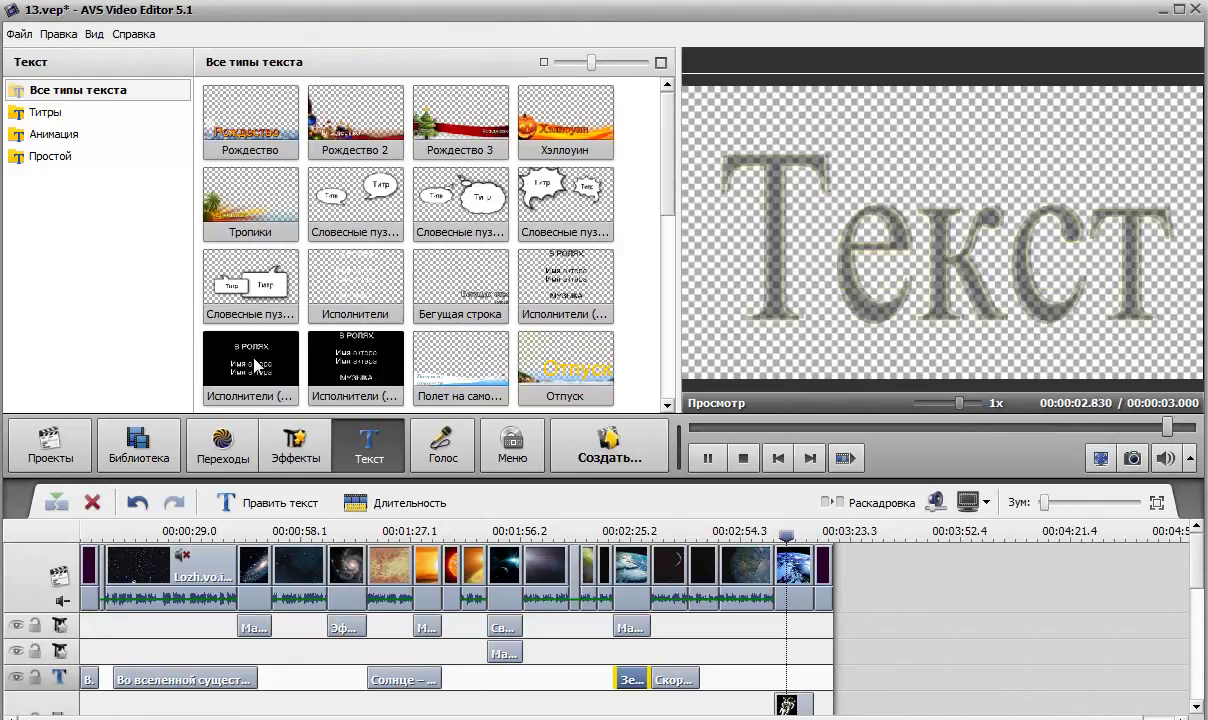
{"action": "left_click", "coordinate": [361, 277]}
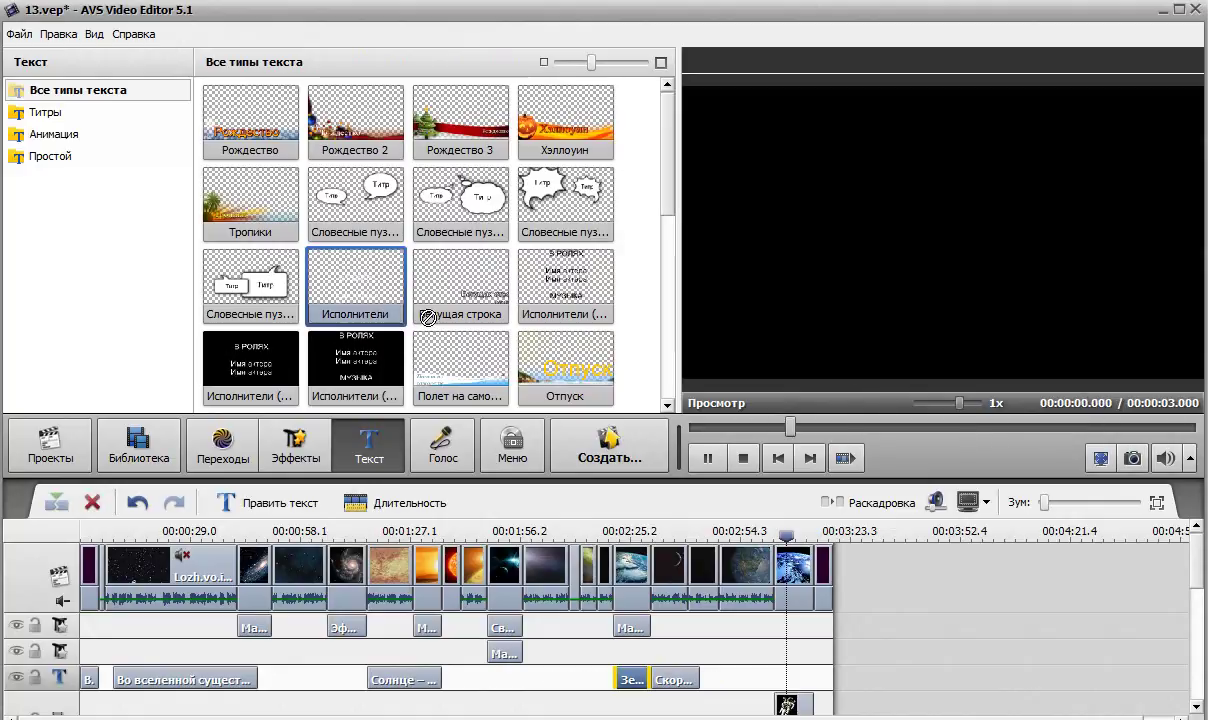
{"action": "left_click_drag", "start_coordinate": [361, 277], "coordinate": [814, 678]}
{"action": "left_click", "coordinate": [848, 676]}
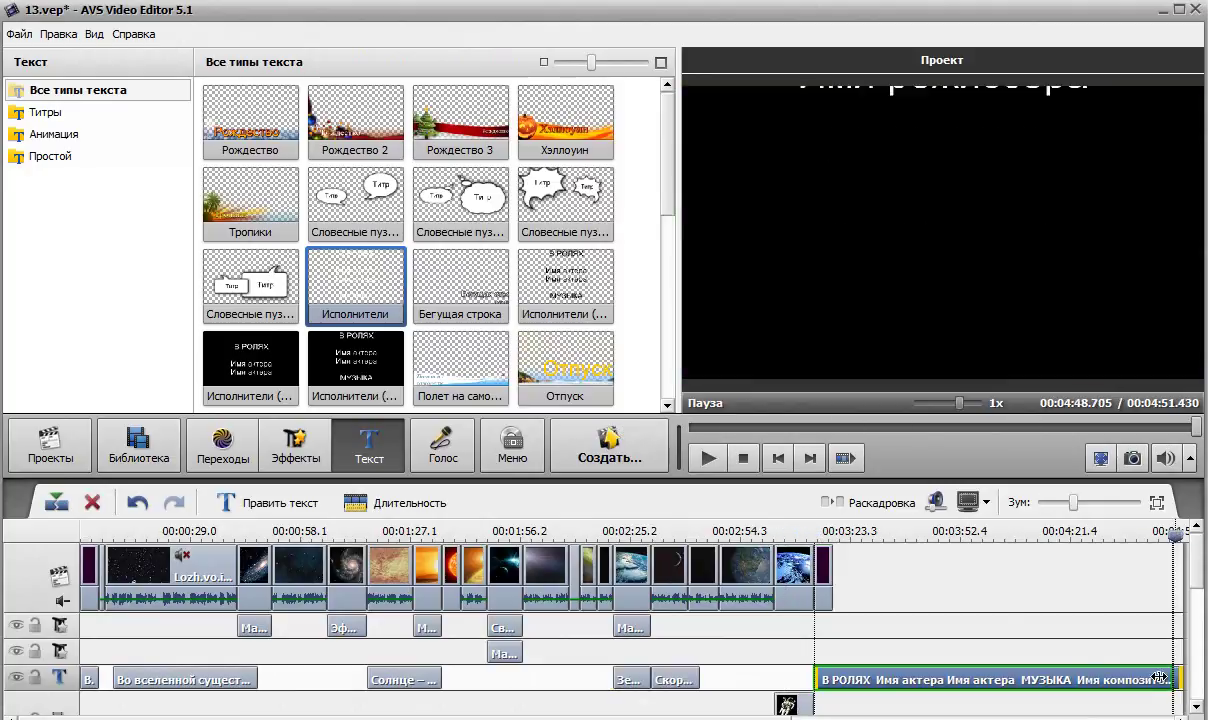
- Extend the final solid-color clip to about 00:03:21.8 and trim the credits text to the same end
{"action": "left_click", "coordinate": [823, 568]}
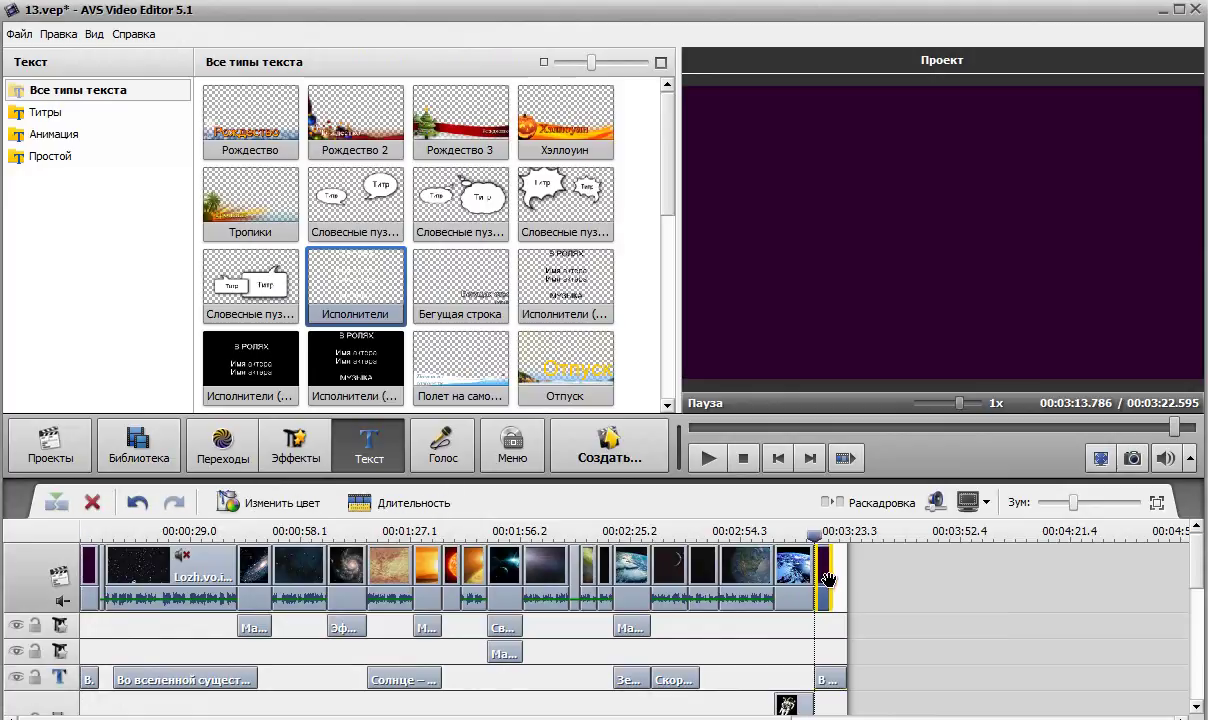
{"action": "left_click_drag", "start_coordinate": [832, 575], "coordinate": [843, 580]}
{"action": "left_click_drag", "start_coordinate": [845, 679], "coordinate": [857, 679]}
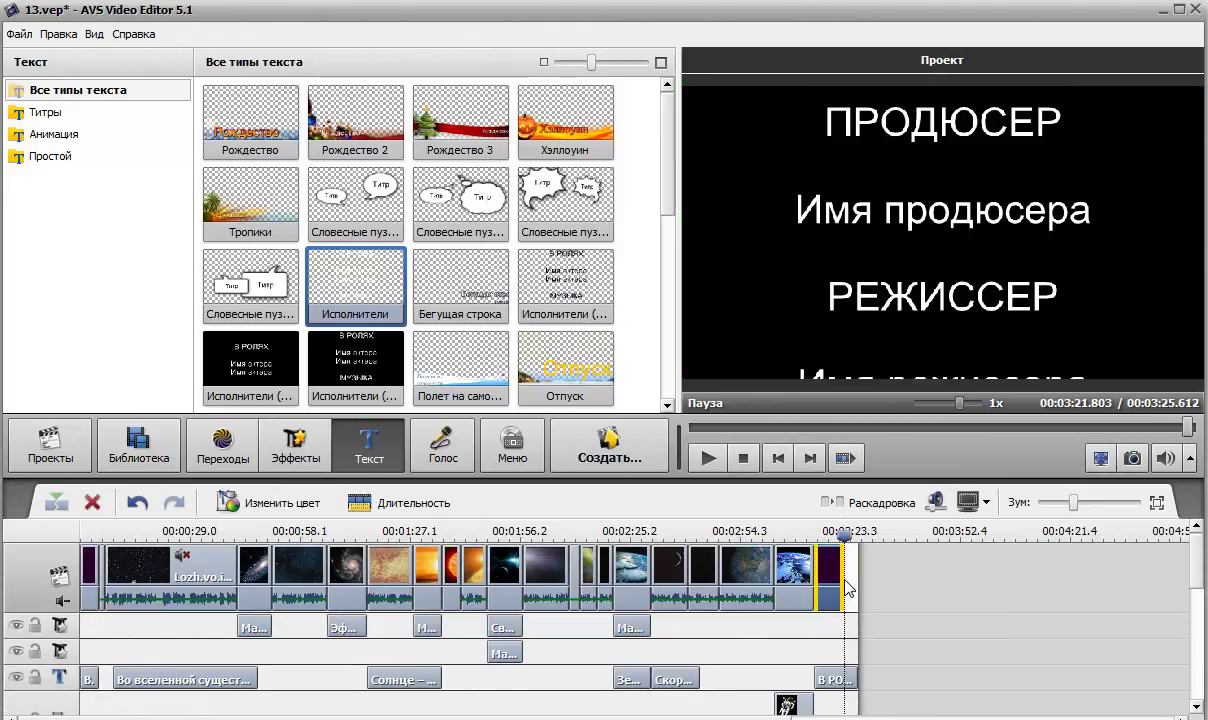
{"action": "left_click", "coordinate": [851, 679]}
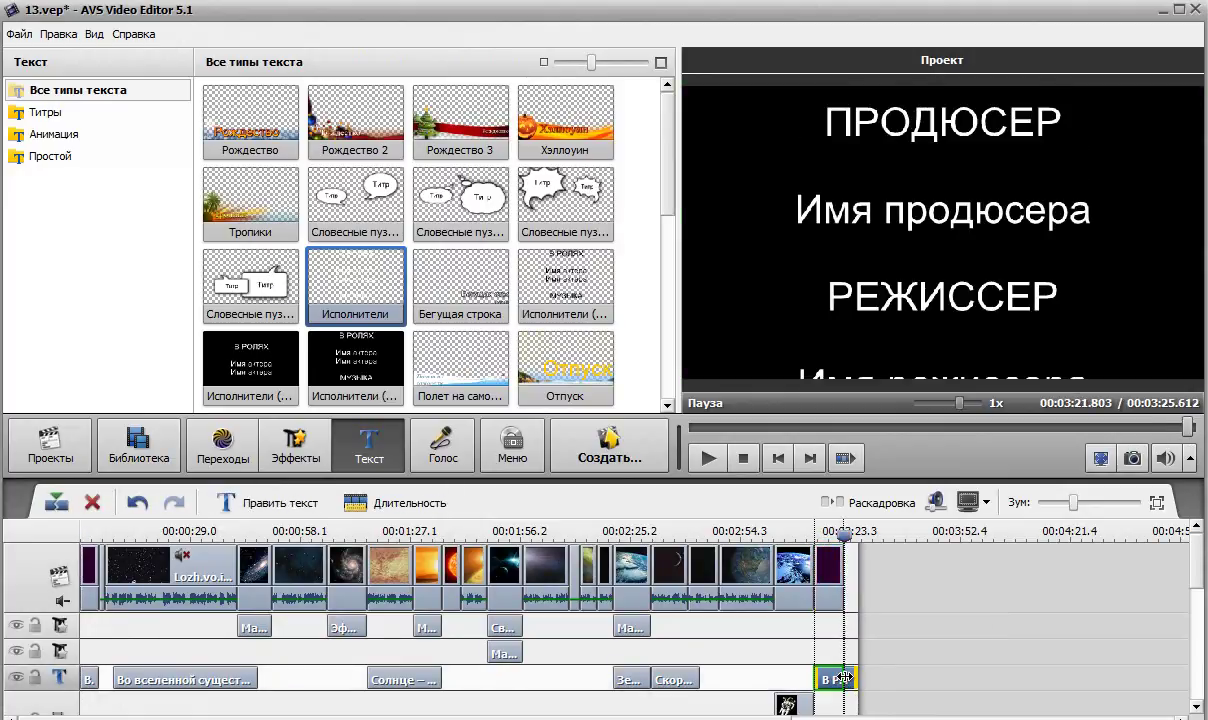
{"action": "left_click_drag", "start_coordinate": [851, 679], "coordinate": [838, 679]}
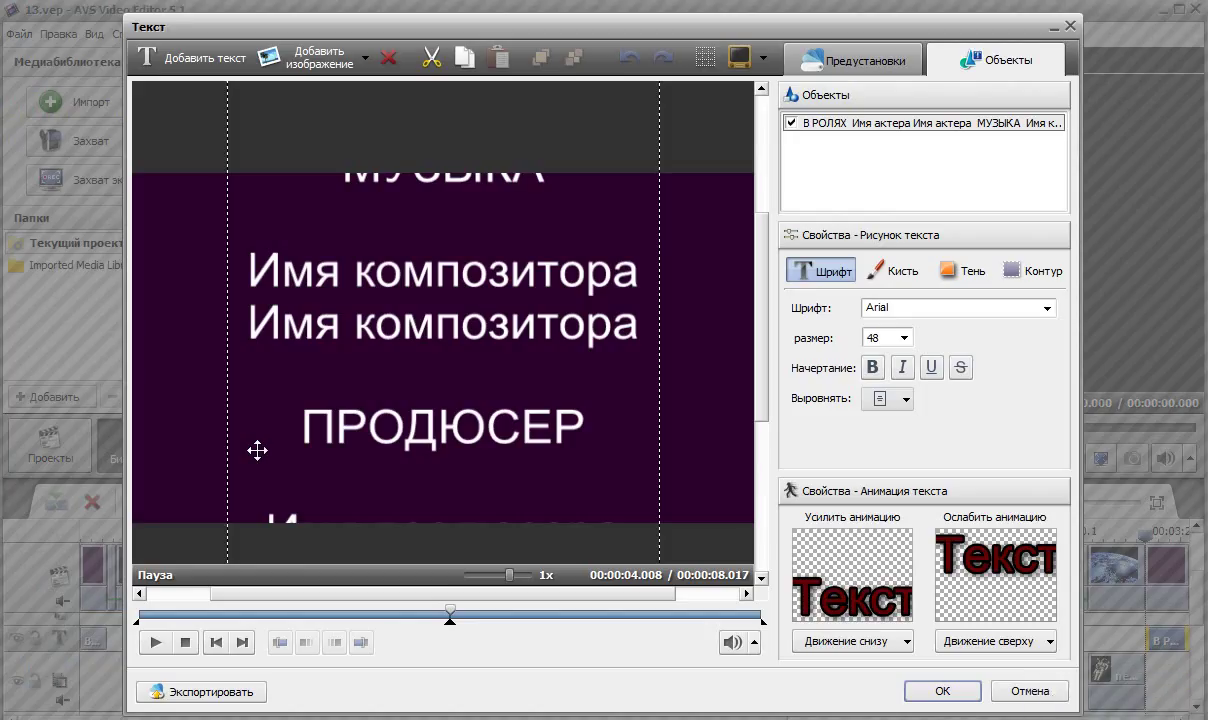
- Delete the "МУЗЫКА" heading and all composer, producer and director lines from the credits text
{"action": "left_click_drag", "start_coordinate": [522, 313], "coordinate": [582, 409]}
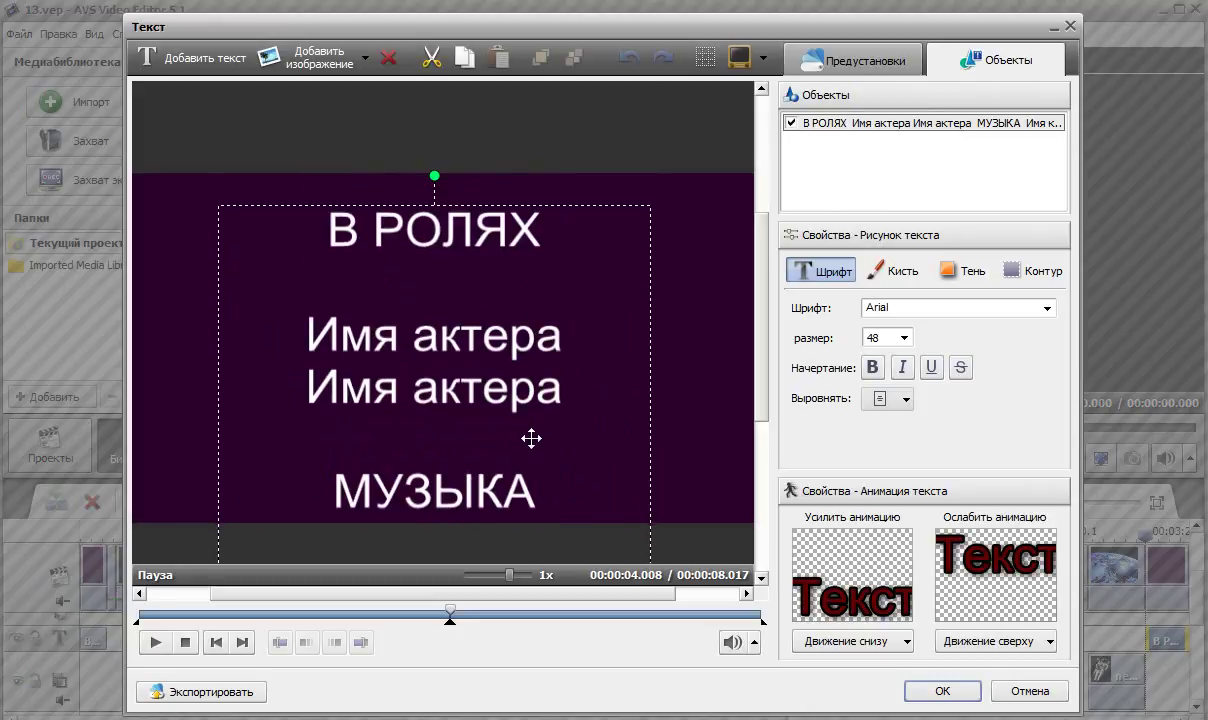
{"action": "scroll", "coordinate": [532, 433], "scroll_direction": "down", "scroll_amount": 10}
{"action": "scroll", "coordinate": [512, 286], "scroll_direction": "down", "scroll_amount": 8}
{"action": "scroll", "coordinate": [515, 437], "scroll_direction": "up", "scroll_amount": 2}
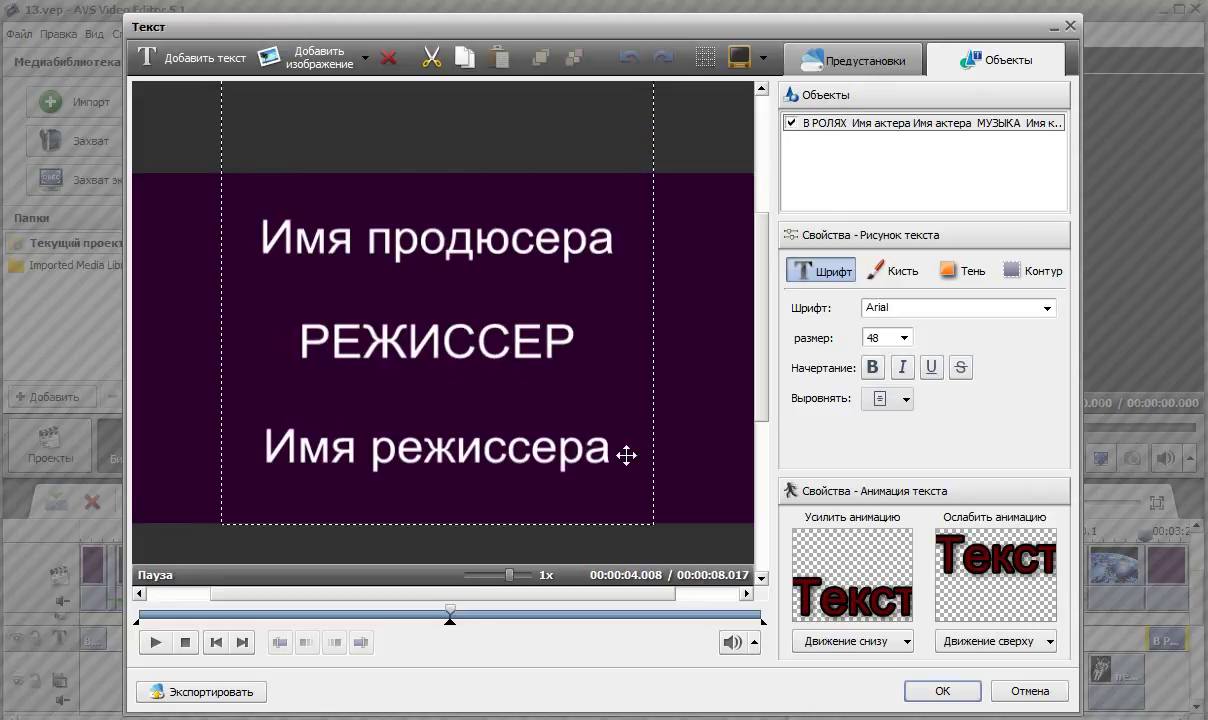
{"action": "double_click", "coordinate": [610, 457]}
{"action": "left_click_drag", "start_coordinate": [610, 452], "coordinate": [253, 92]}
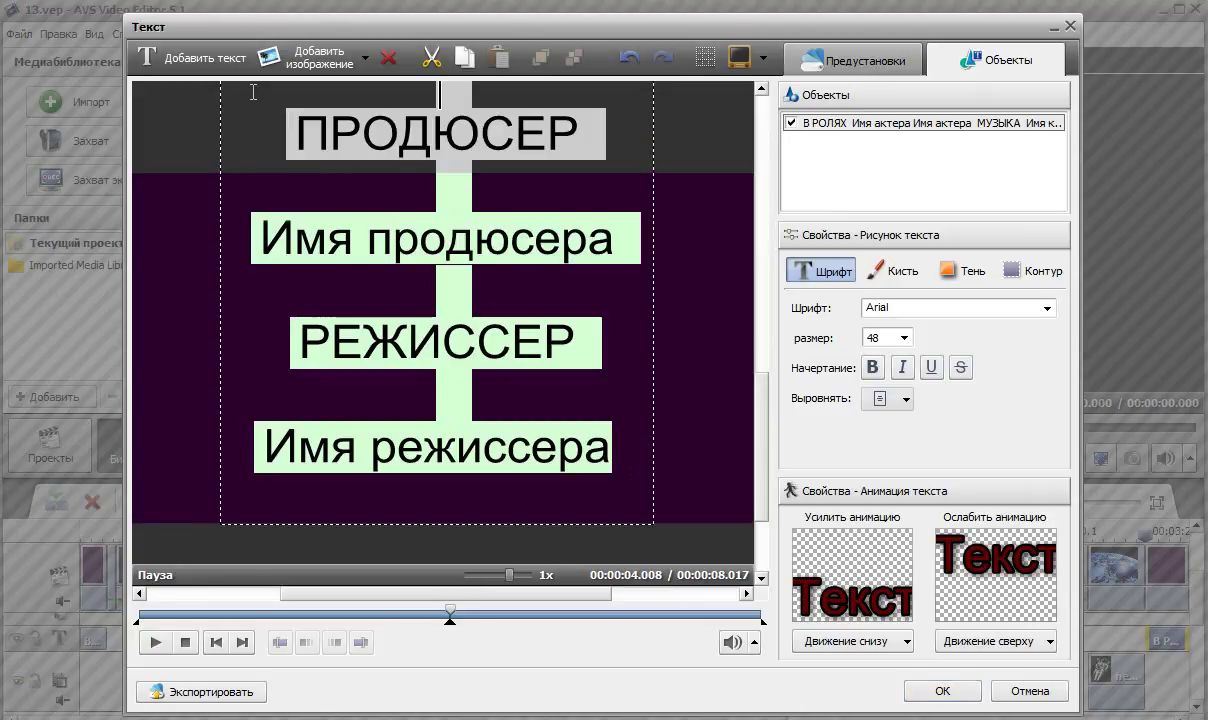
{"action": "key", "text": "BackSpace"}
{"action": "key", "text": "BackSpace"}
{"action": "key", "text": "BackSpace"}
{"action": "key", "text": "BackSpace"}
{"action": "key", "text": "BackSpace"}
{"action": "key", "text": "BackSpace"}
{"action": "key", "text": "BackSpace"}
{"action": "key", "text": "BackSpace"}
{"action": "key", "text": "BackSpace"}
{"action": "key", "text": "BackSpace"}
{"action": "key", "text": "BackSpace"}
{"action": "key", "text": "BackSpace"}
{"action": "key", "text": "BackSpace"}
{"action": "key", "text": "BackSpace"}
{"action": "key", "text": "BackSpace"}
{"action": "key", "text": "BackSpace"}
{"action": "key", "text": "BackSpace"}
{"action": "key", "text": "BackSpace"}
{"action": "key", "text": "BackSpace"}
{"action": "key", "text": "BackSpace"}
{"action": "key", "text": "BackSpace"}
{"action": "key", "text": "BackSpace"}
{"action": "key", "text": "BackSpace"}
{"action": "key", "text": "BackSpace"}
{"action": "key", "text": "BackSpace"}
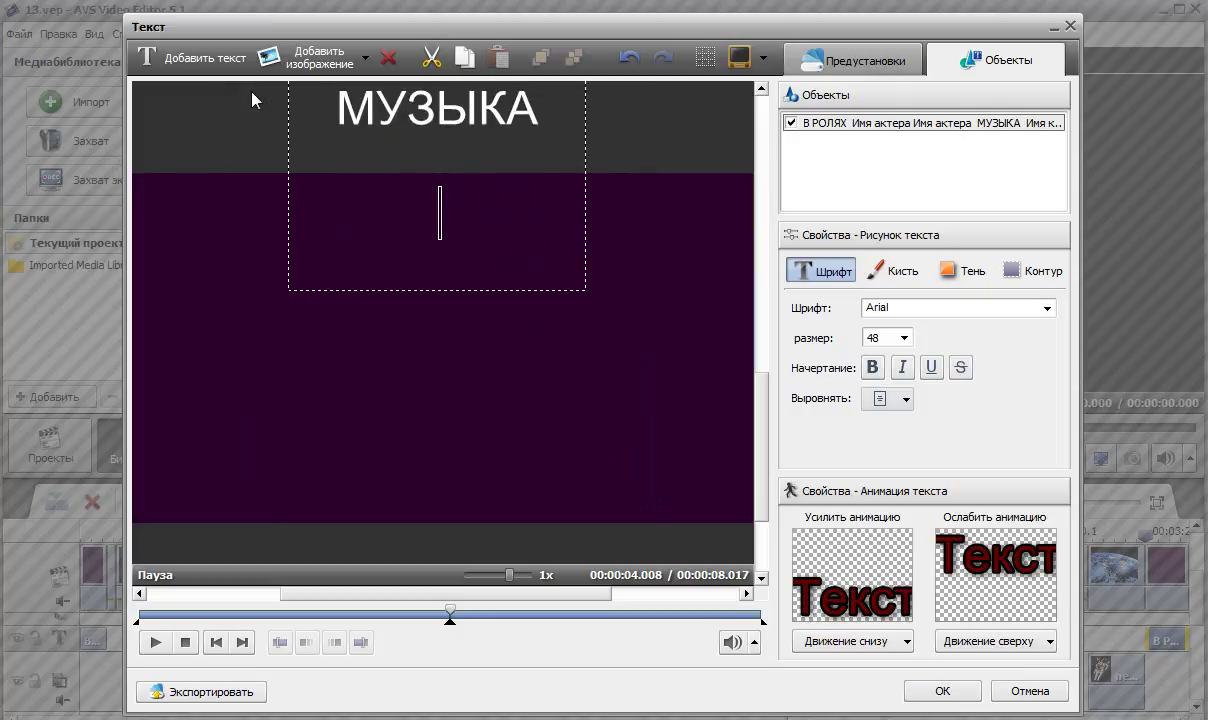
{"action": "key", "text": "BackSpace"}
{"action": "key", "text": "BackSpace"}
{"action": "key", "text": "BackSpace"}
{"action": "key", "text": "BackSpace"}
{"action": "key", "text": "BackSpace"}
{"action": "key", "text": "BackSpace"}
{"action": "key", "text": "BackSpace"}
{"action": "key", "text": "BackSpace"}
{"action": "key", "text": "BackSpace"}
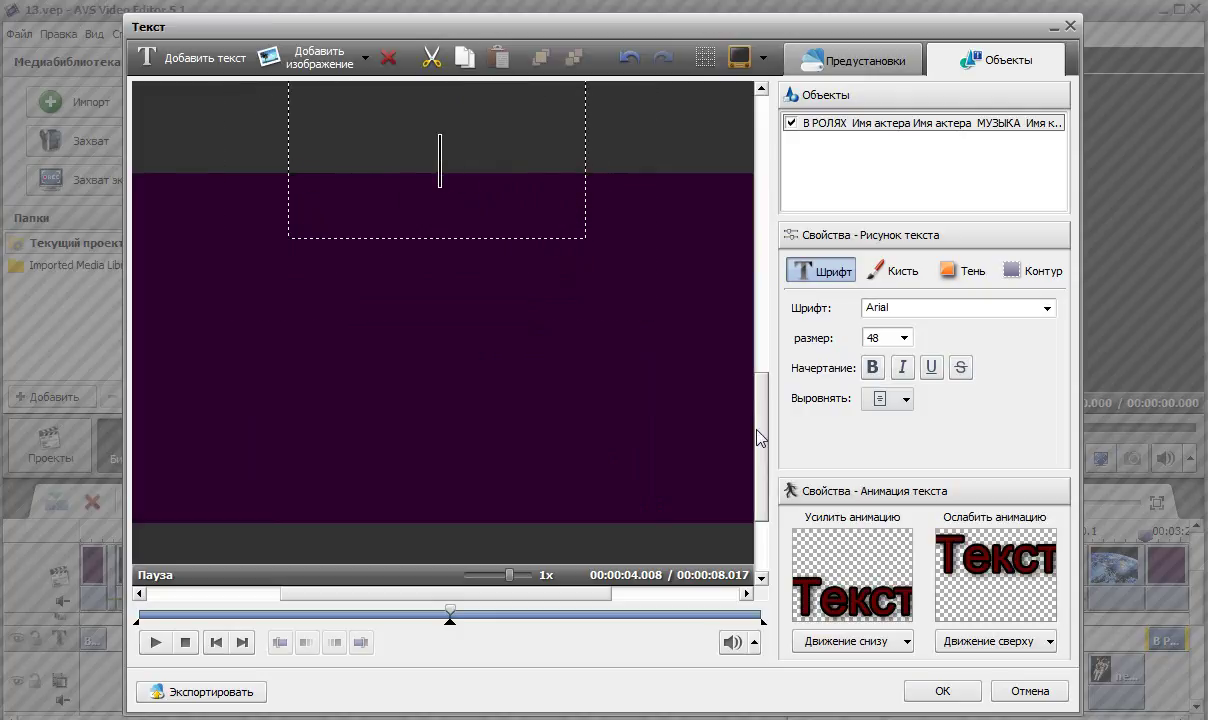
- Replace the remaining cast heading and actor lines with "автор" and enter the author's full name on the line below
{"action": "left_click_drag", "start_coordinate": [757, 432], "coordinate": [763, 318]}
{"action": "left_click_drag", "start_coordinate": [567, 346], "coordinate": [331, 190]}
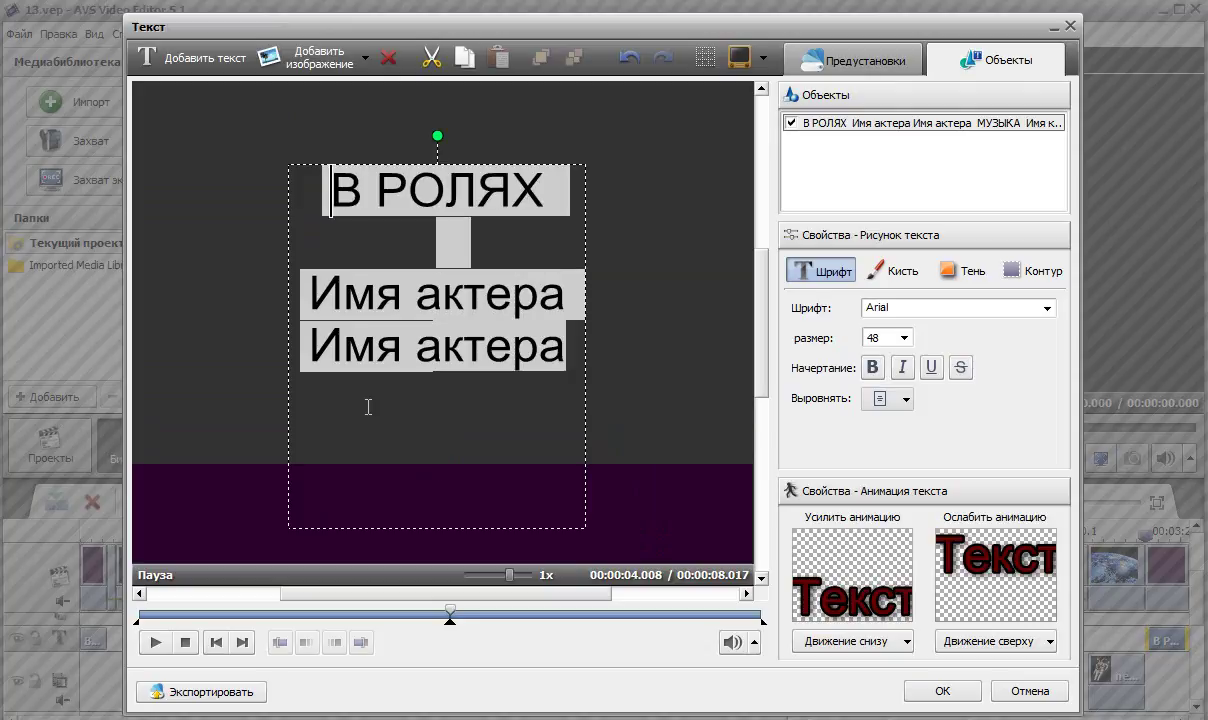
{"action": "type", "text": "аво"}
{"action": "key", "text": "BackSpace"}
{"action": "type", "text": "ро"}
{"action": "key", "text": "BackSpace"}
{"action": "key", "text": "BackSpace"}
{"action": "type", "text": "тор"}
{"action": "key", "text": "Return"}
{"action": "type", "text": "С"}
{"action": "type", "text": "ф"}
{"action": "key", "text": "BackSpace"}
{"action": "type", "text": "и"}
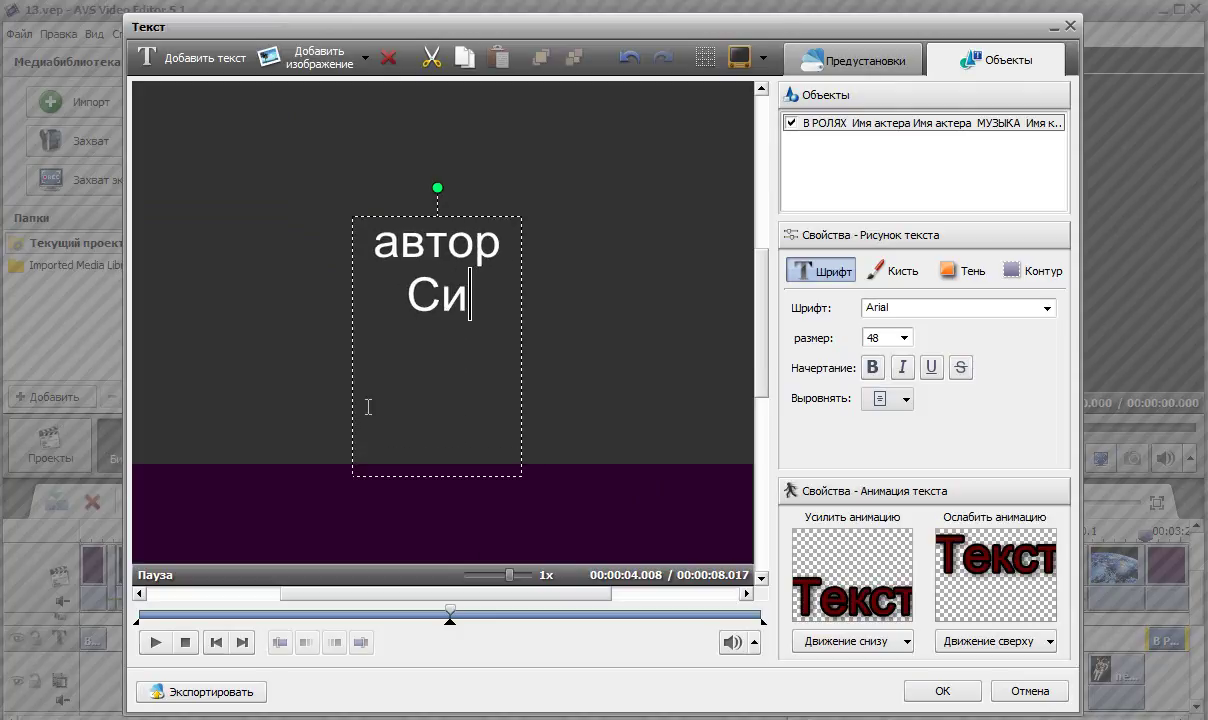
{"action": "type", "text": "нчуков"}
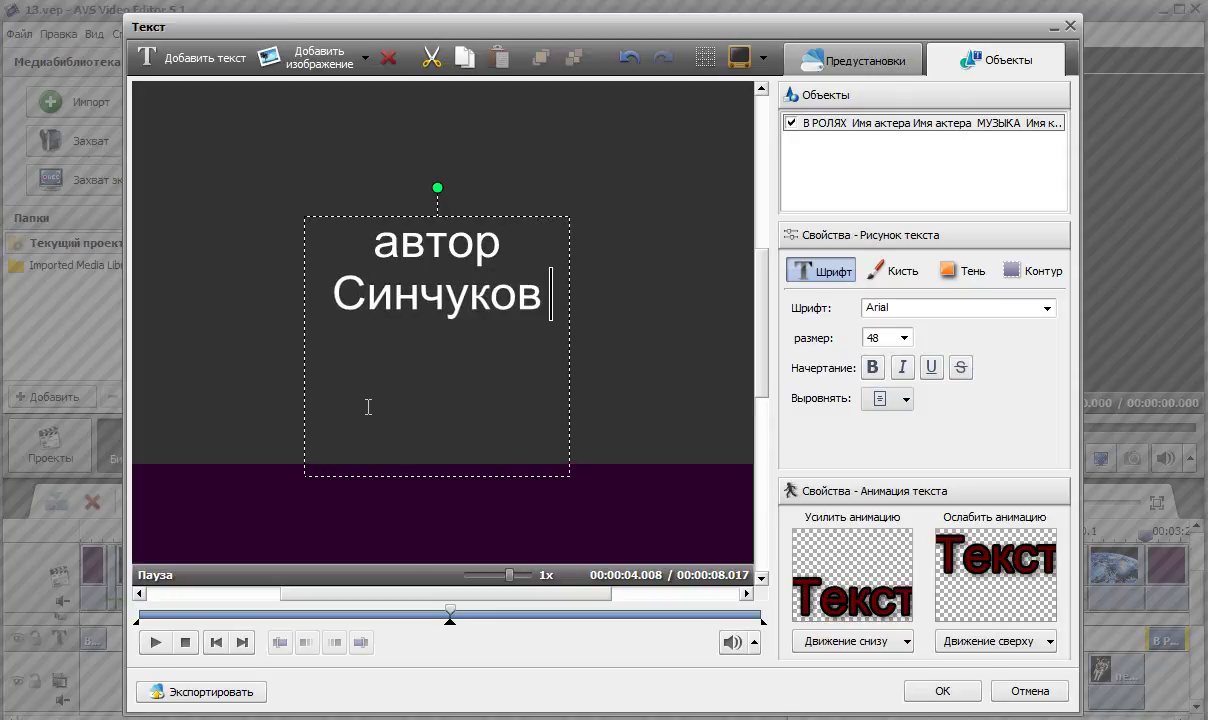
{"action": "type", "text": " Юрий"}
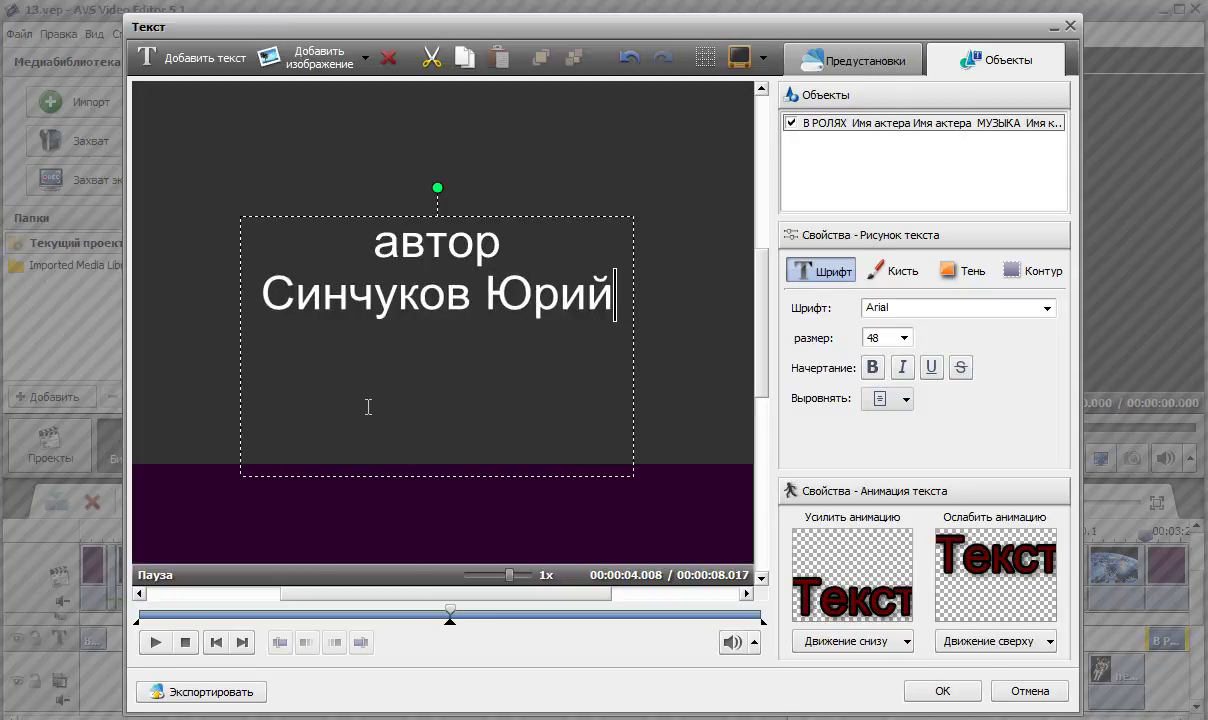
- Add a "сайт" heading with "MultimediaStudio.ru" on the line below the author's name in the credits, and apply the text changes
{"action": "key", "text": "Return"}
{"action": "type", "text": "сайт"}
{"action": "key", "text": "Return"}
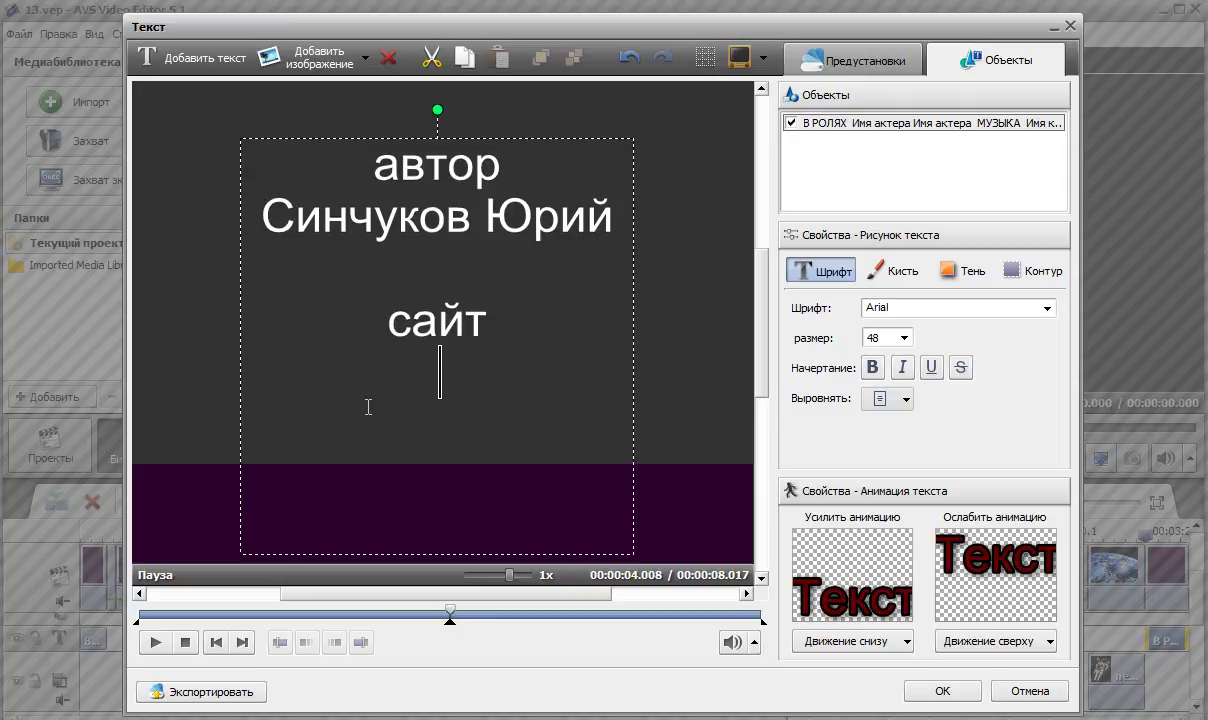
{"action": "type", "text": "M"}
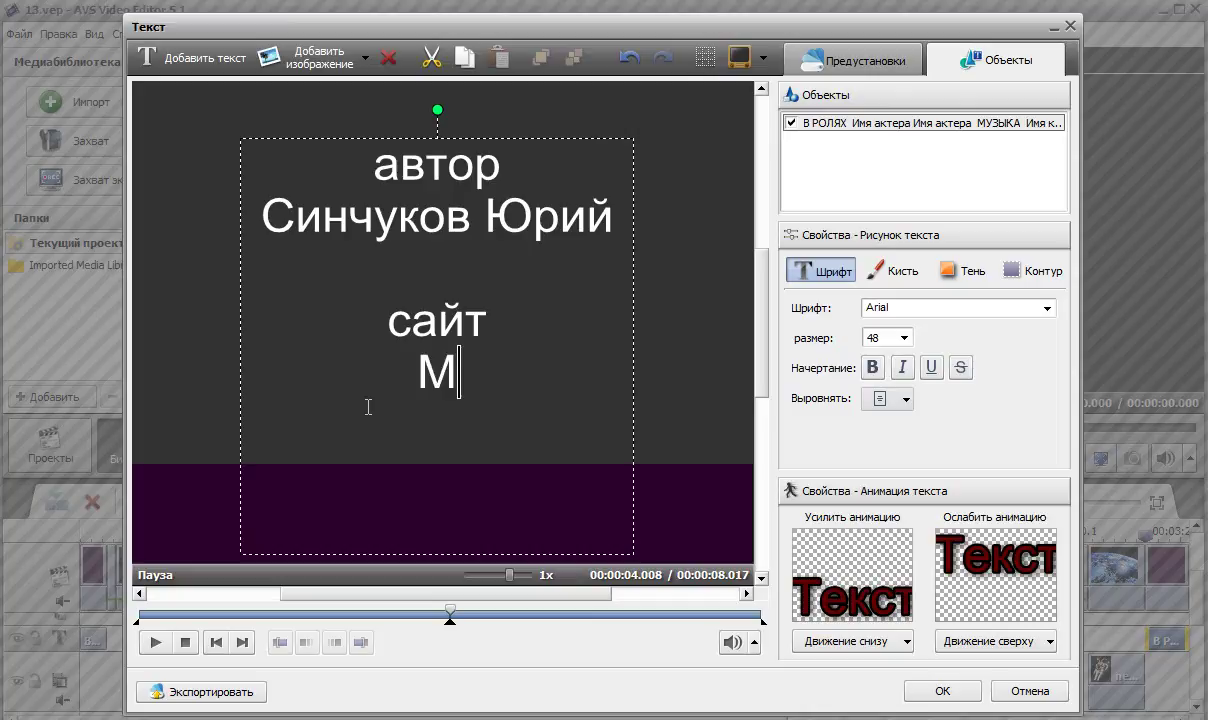
{"action": "type", "text": "uly"}
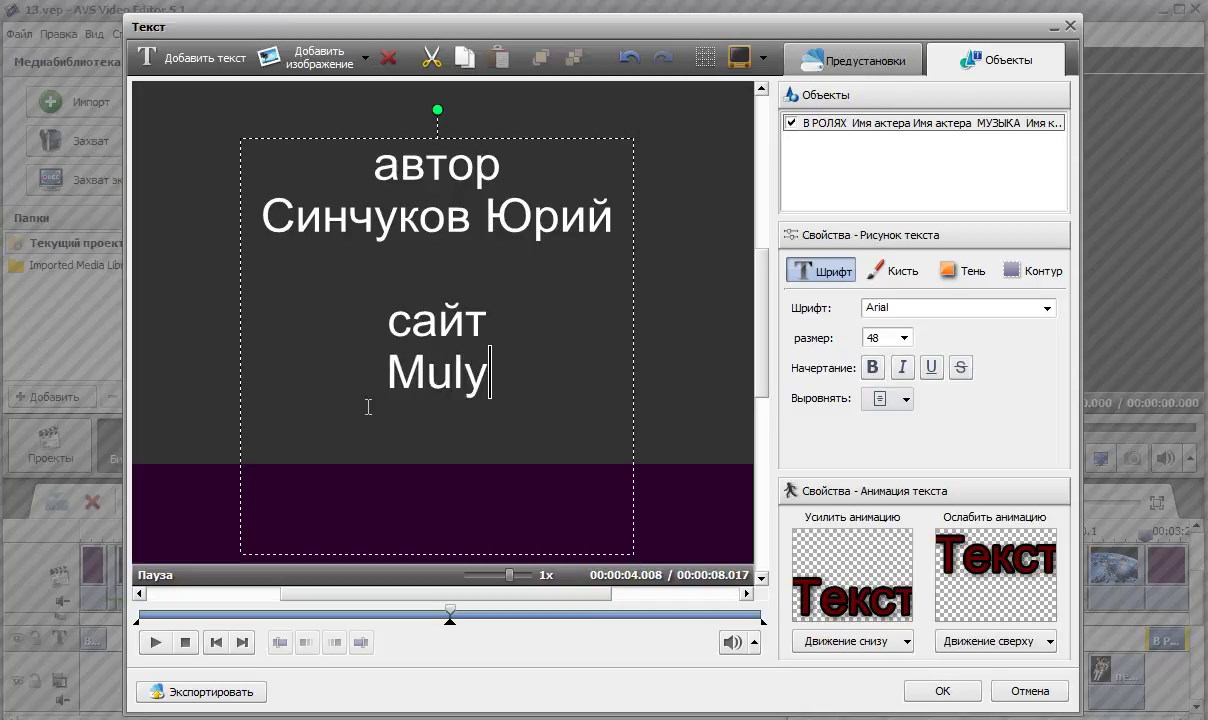
{"action": "key", "text": "BackSpace"}
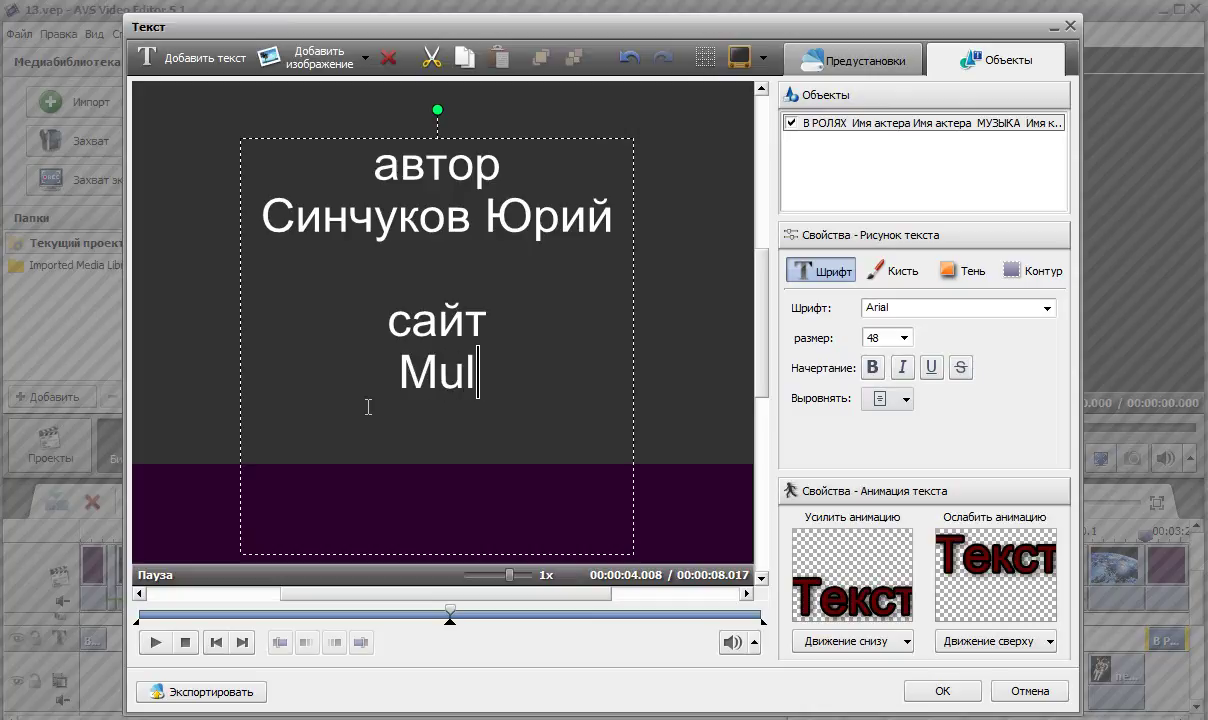
{"action": "type", "text": "tim"}
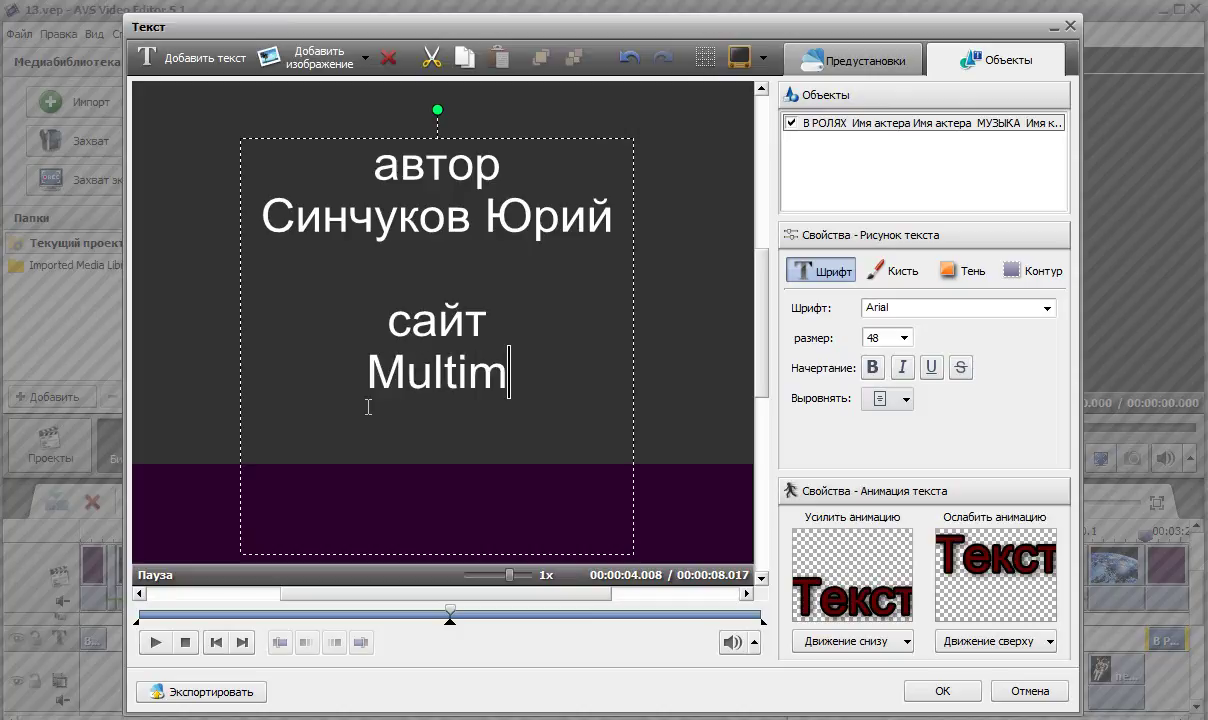
{"action": "type", "text": "ed"}
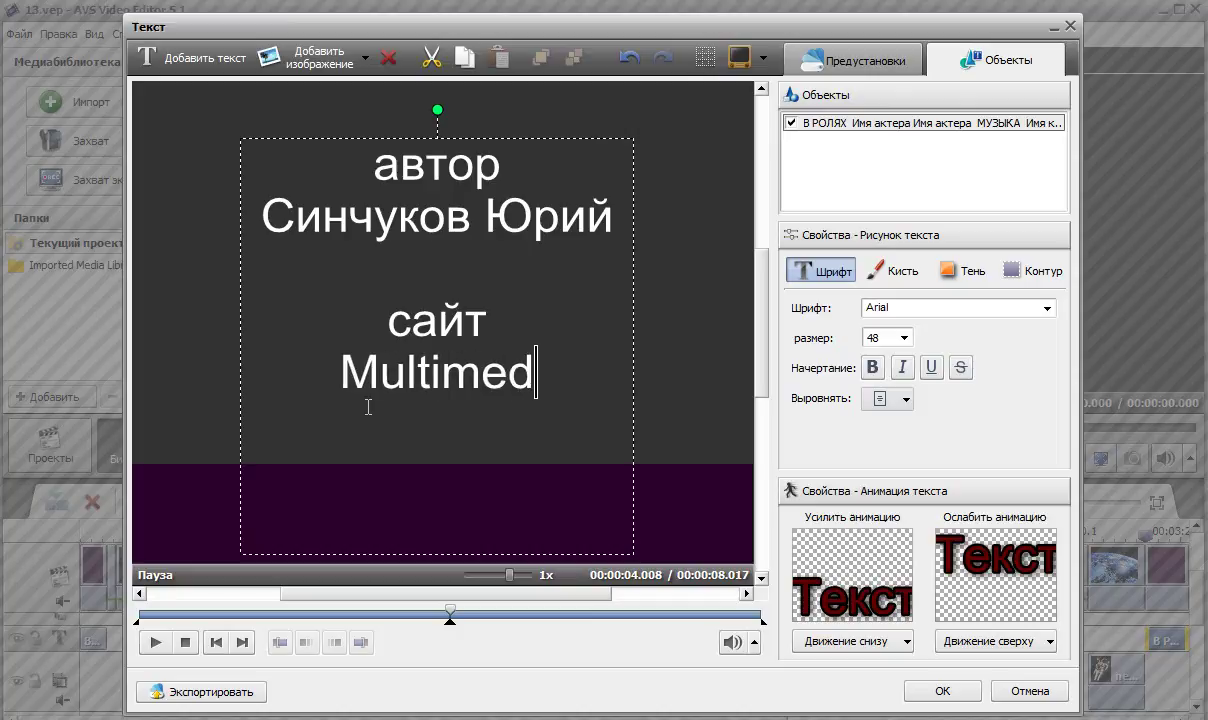
{"action": "type", "text": "iaStud"}
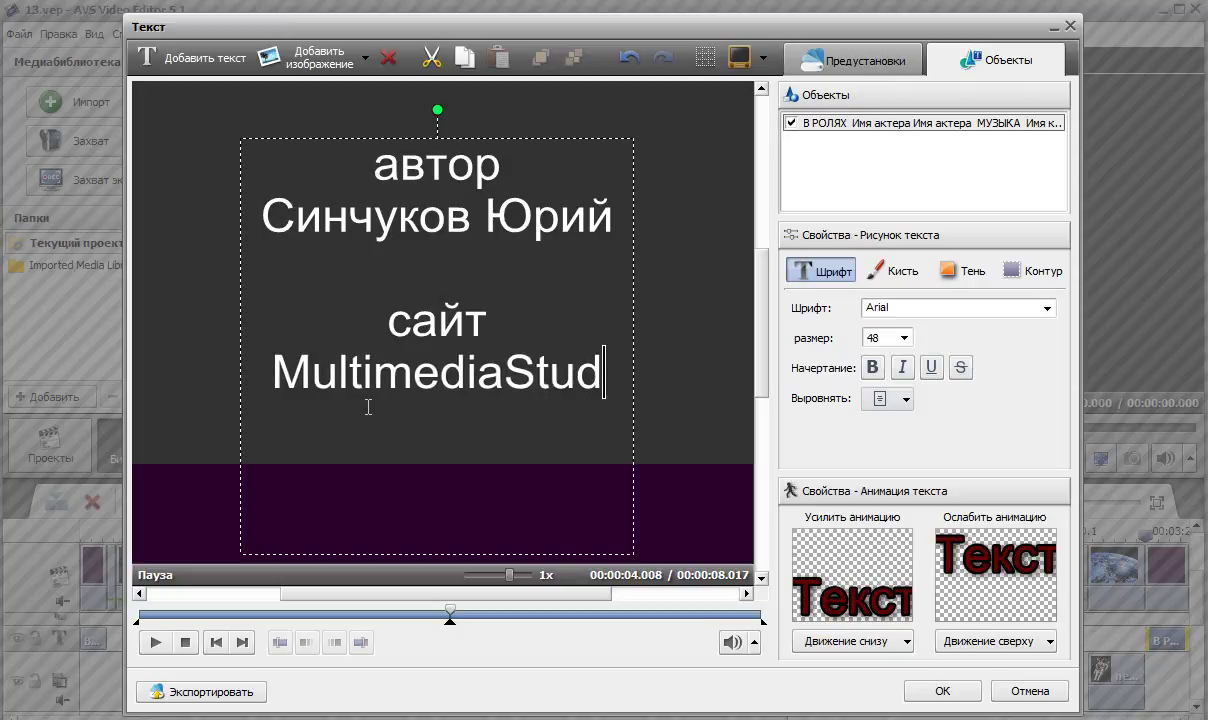
{"action": "type", "text": "io.ru"}
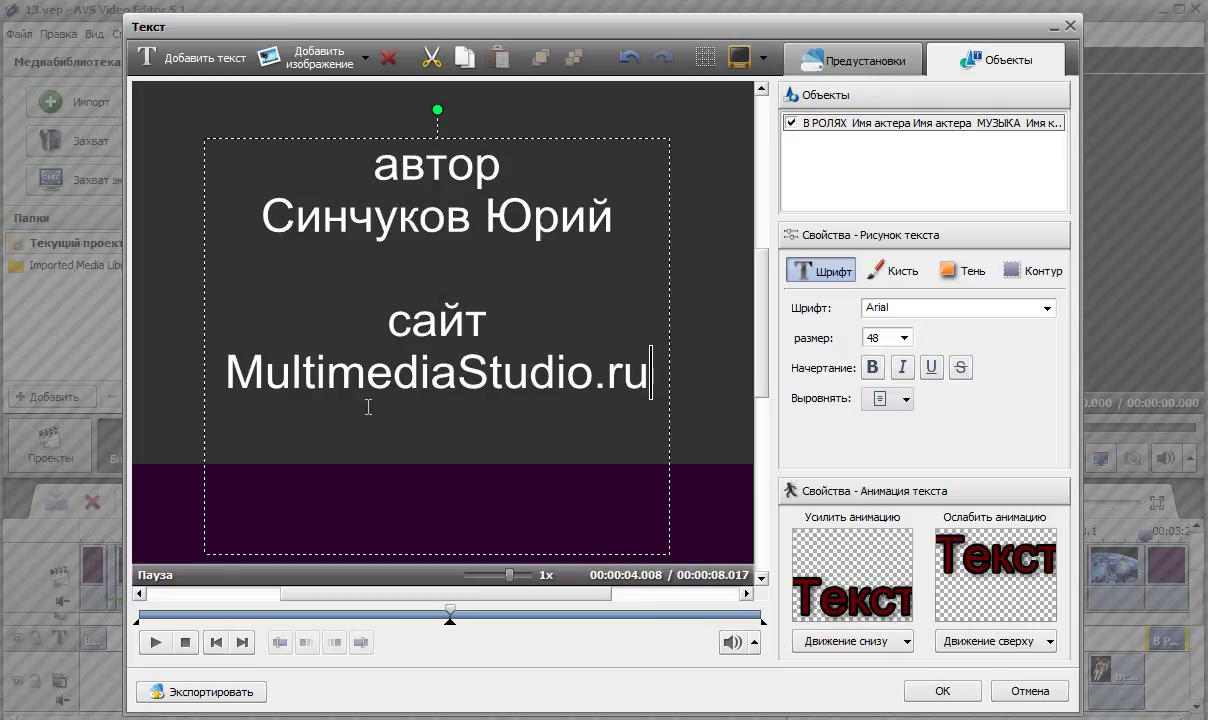
{"action": "left_click", "coordinate": [661, 390]}
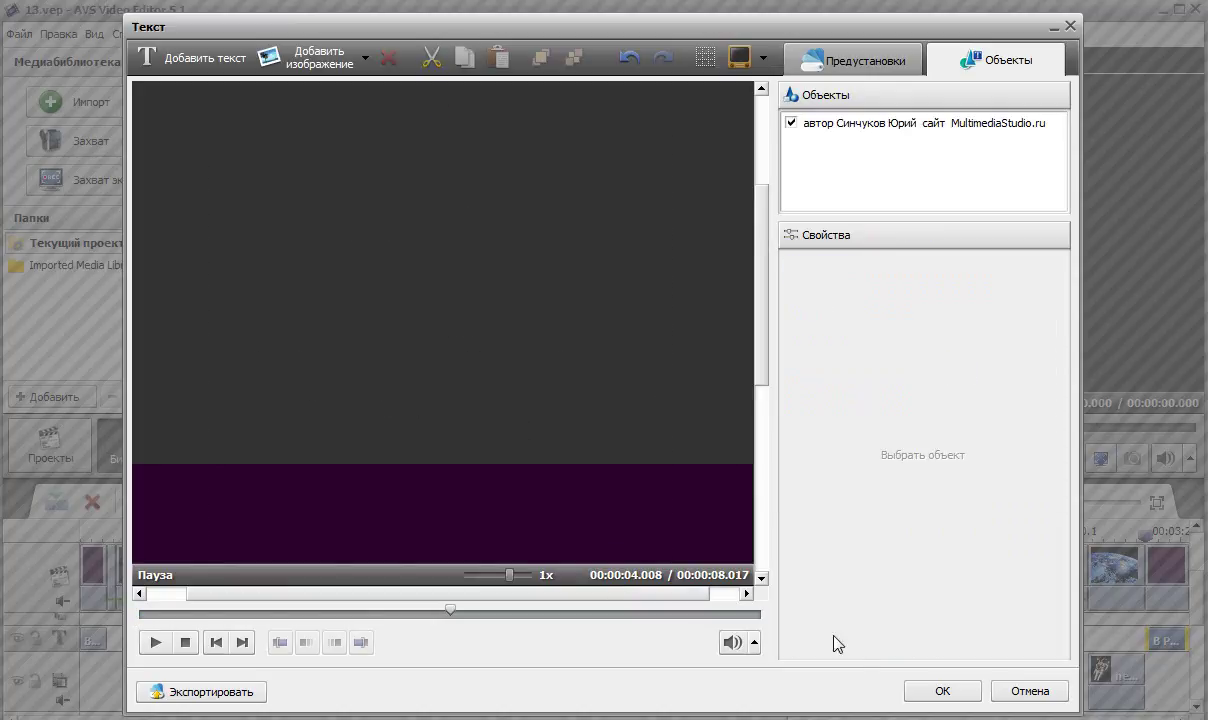
{"action": "left_click", "coordinate": [942, 690]}
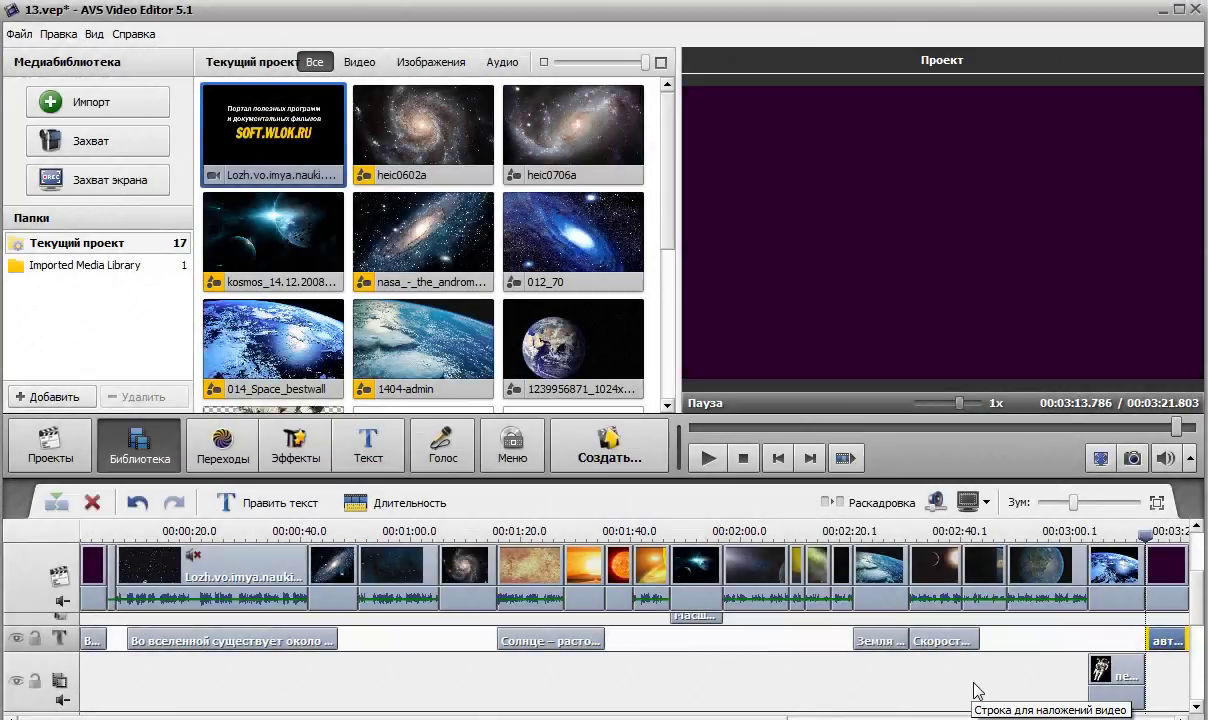
- Preview the rolling credits over the final solid-color clip and check their movement across the full duration in the text editor
{"action": "left_click_drag", "start_coordinate": [1100, 533], "coordinate": [1132, 541]}
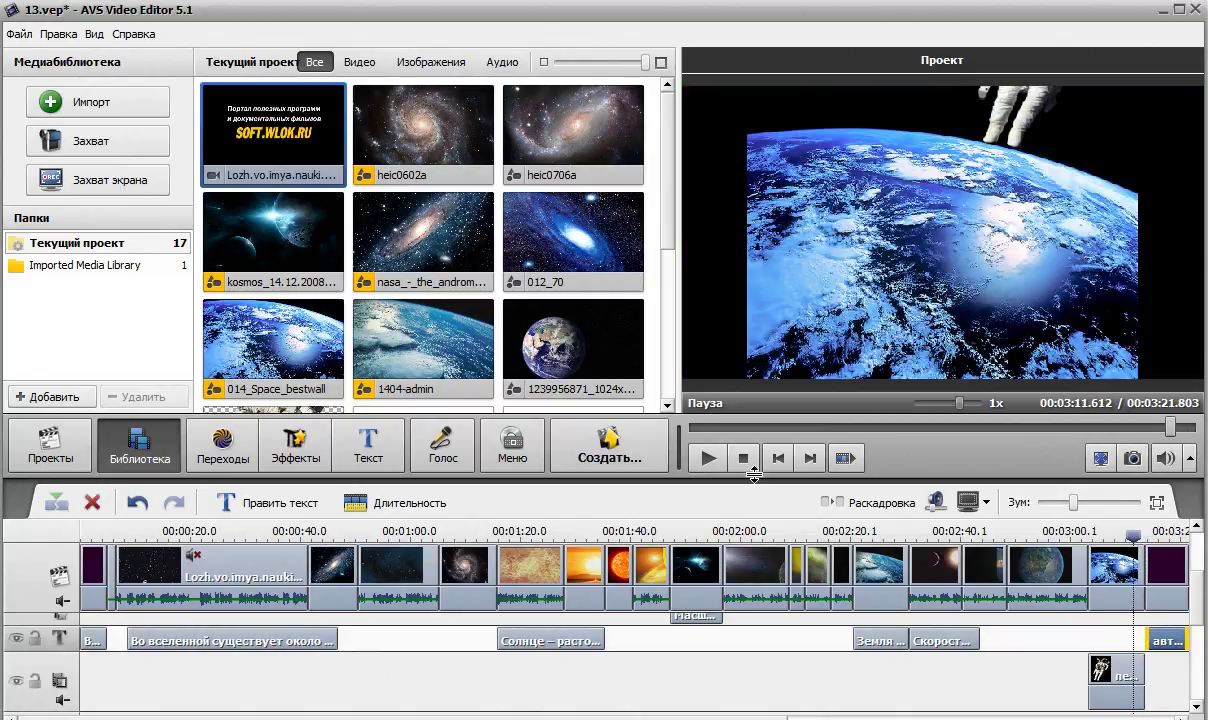
{"action": "left_click", "coordinate": [710, 459]}
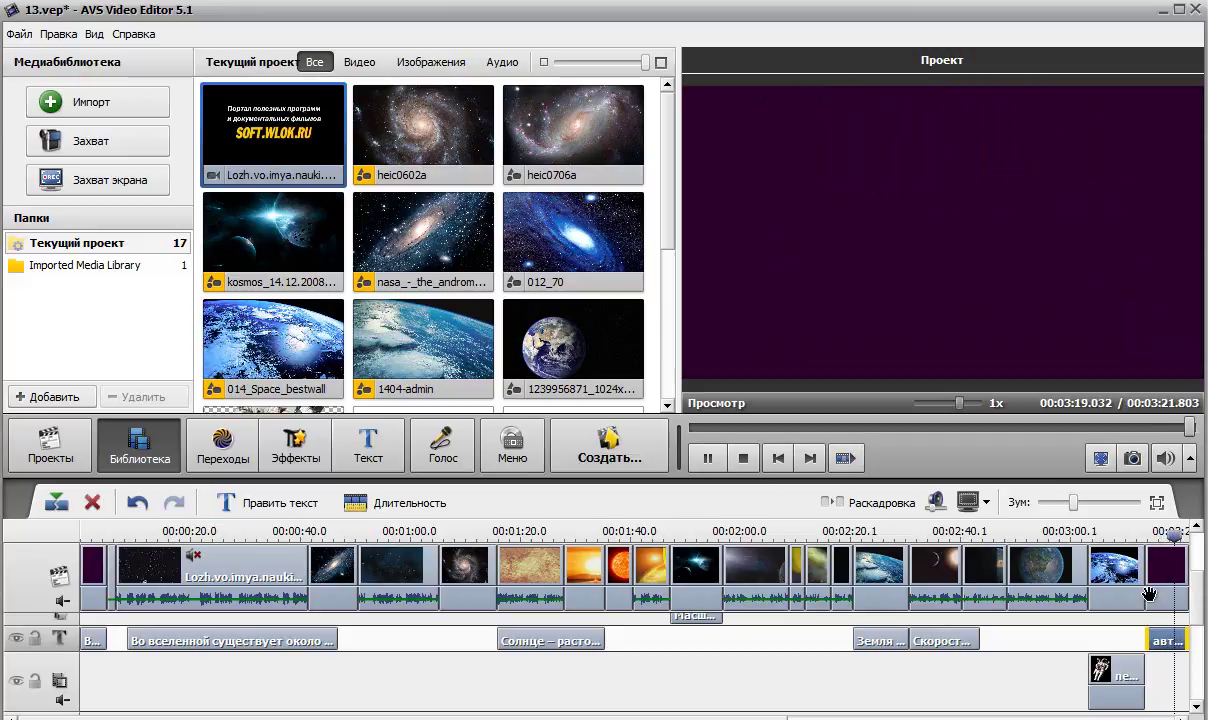
{"action": "double_click", "coordinate": [1163, 643]}
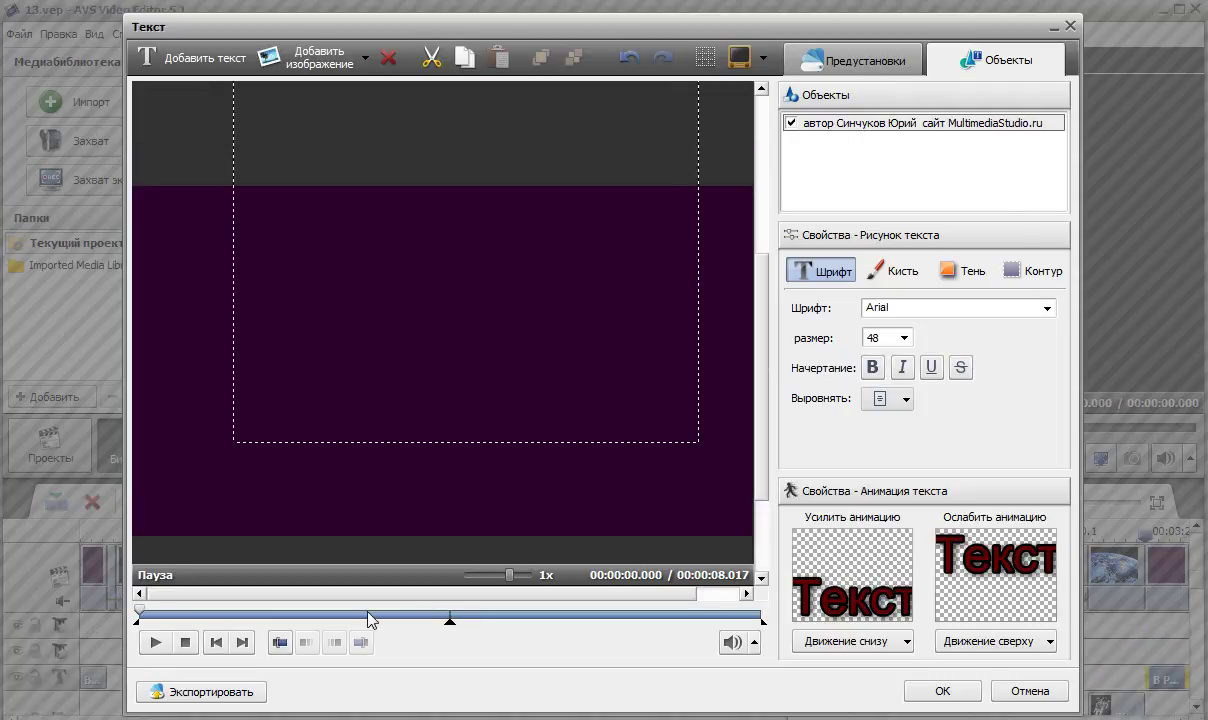
{"action": "left_click_drag", "start_coordinate": [139, 604], "coordinate": [755, 607]}
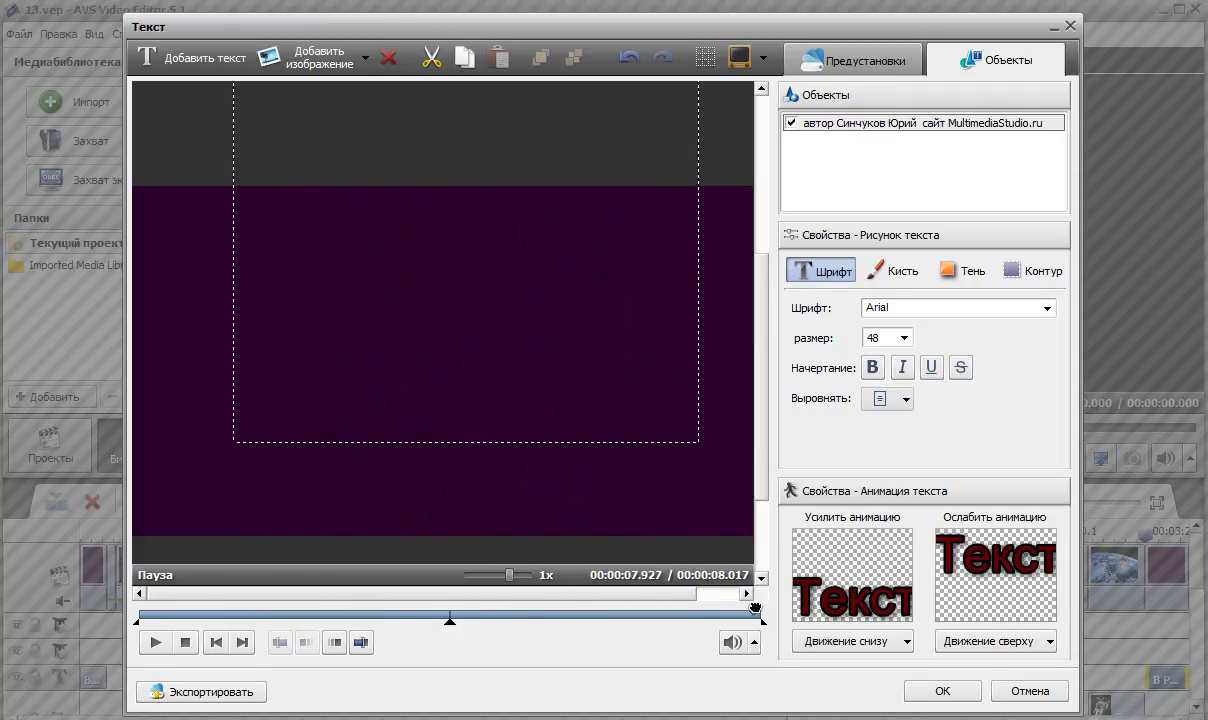
{"action": "left_click", "coordinate": [945, 691]}
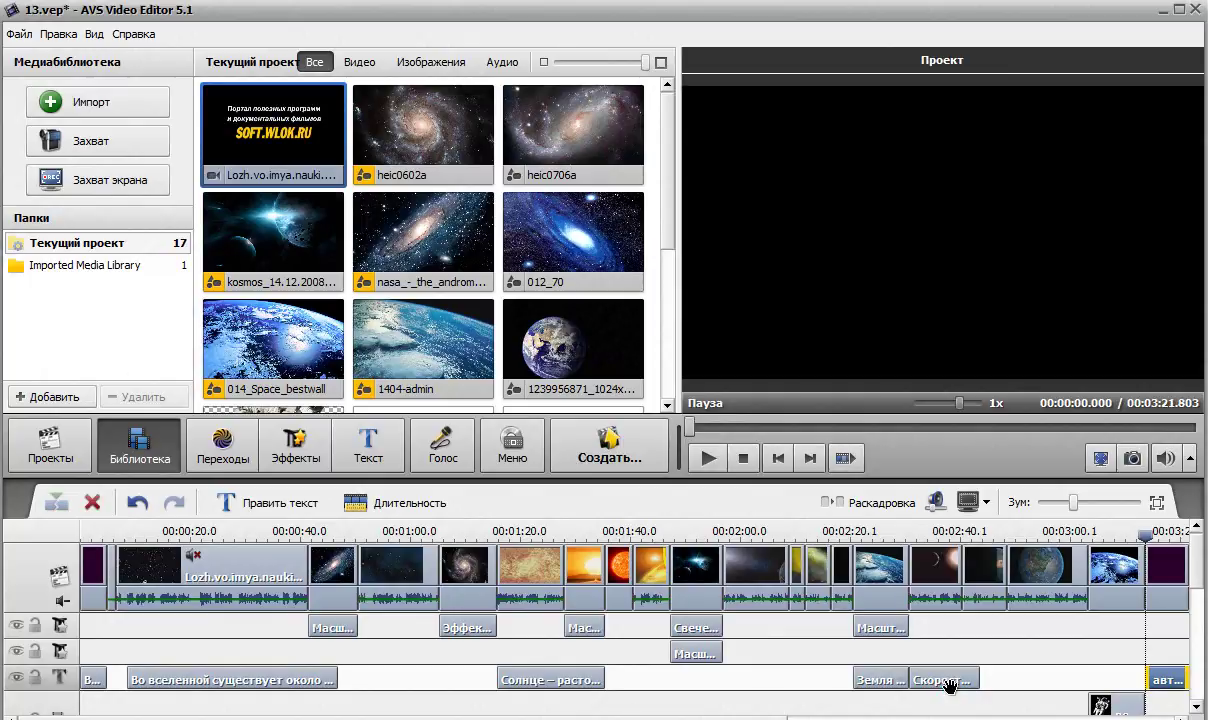
{"action": "left_click", "coordinate": [709, 458]}
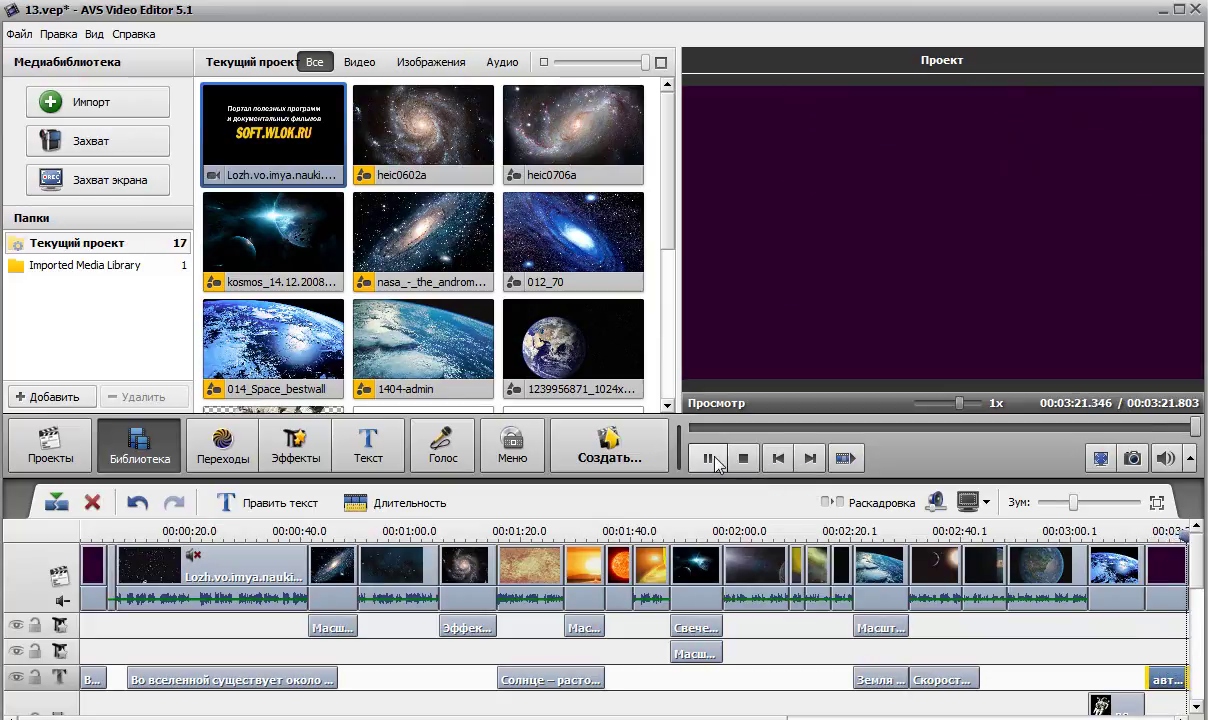
{"action": "scroll", "coordinate": [617, 645], "scroll_direction": "down", "scroll_amount": 2}
{"action": "scroll", "coordinate": [619, 648], "scroll_direction": "up", "scroll_amount": 2}
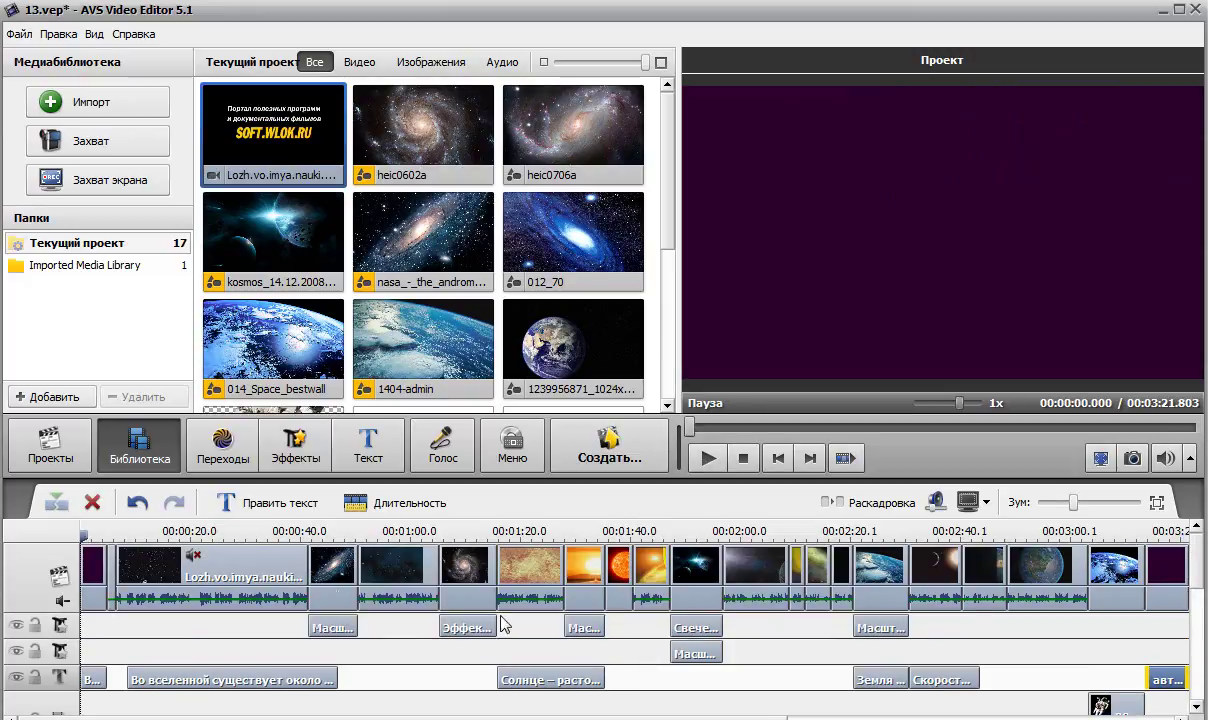
- Add a "Размытие по Гауссу" transition between the Lozh.vo.imya.nauki video and the following galaxy image, and preview it
{"action": "left_click", "coordinate": [189, 572]}
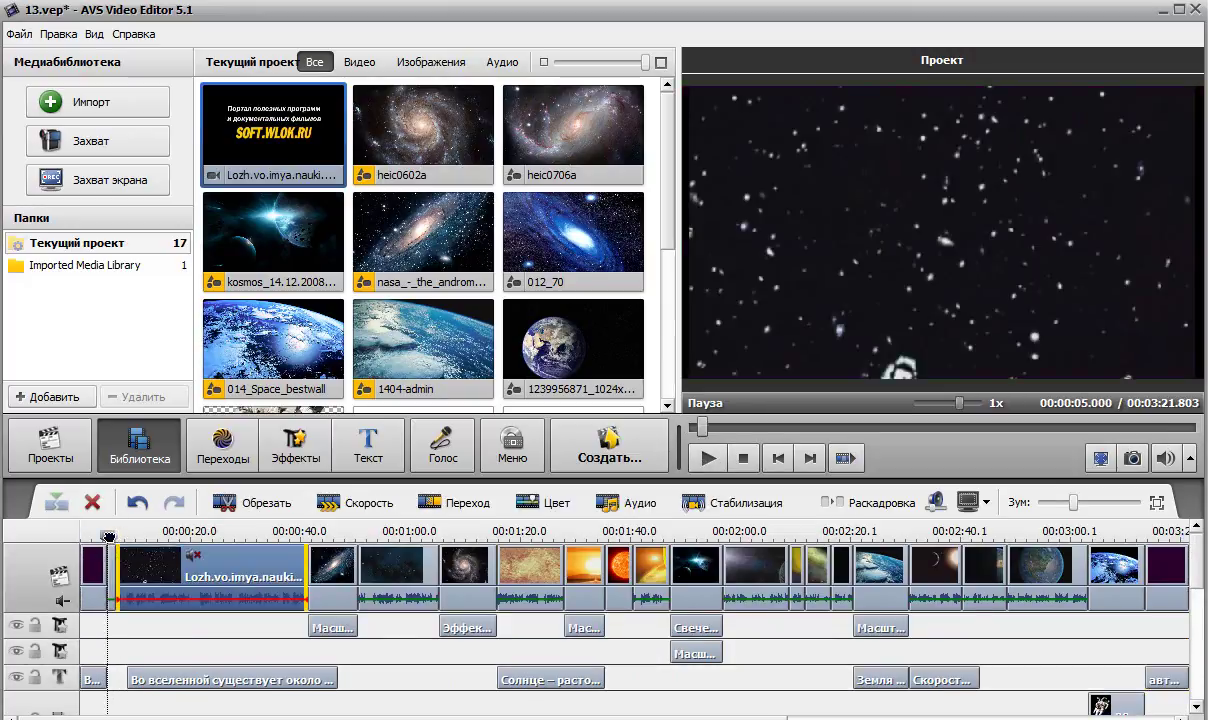
{"action": "left_click_drag", "start_coordinate": [117, 537], "coordinate": [308, 538]}
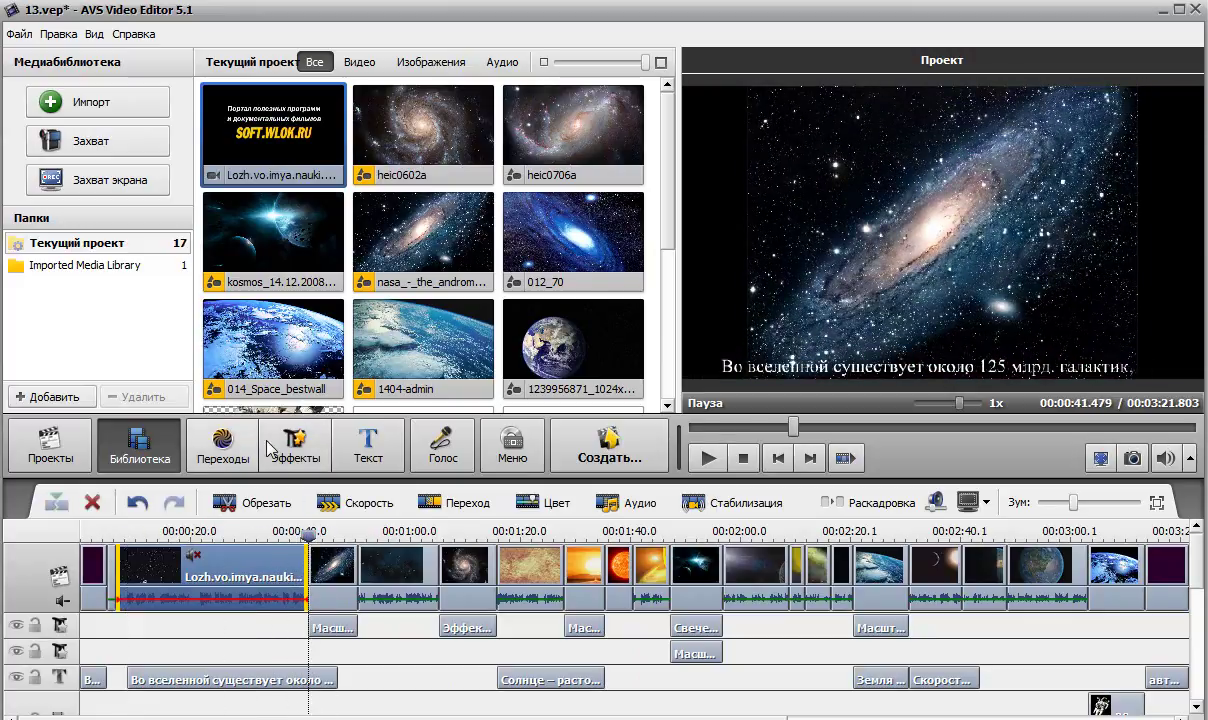
{"action": "left_click", "coordinate": [226, 440]}
{"action": "left_click_drag", "start_coordinate": [291, 344], "coordinate": [300, 572]}
{"action": "left_click", "coordinate": [283, 537]}
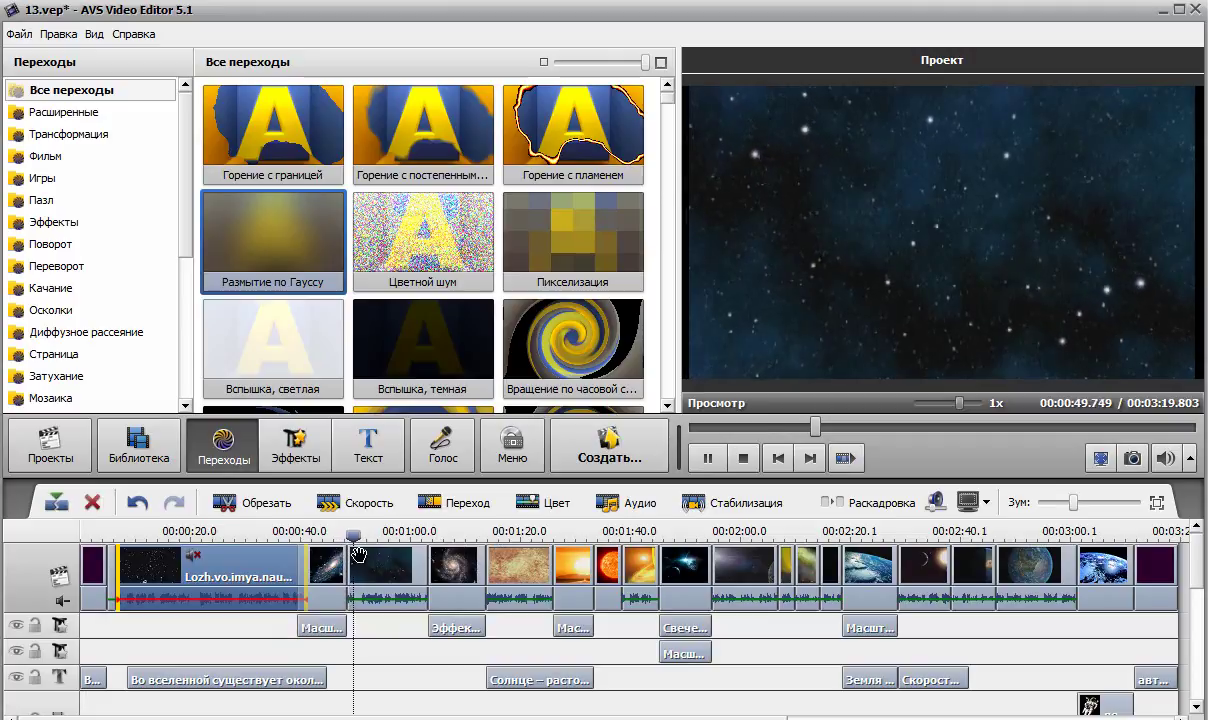
{"action": "left_click", "coordinate": [404, 533]}
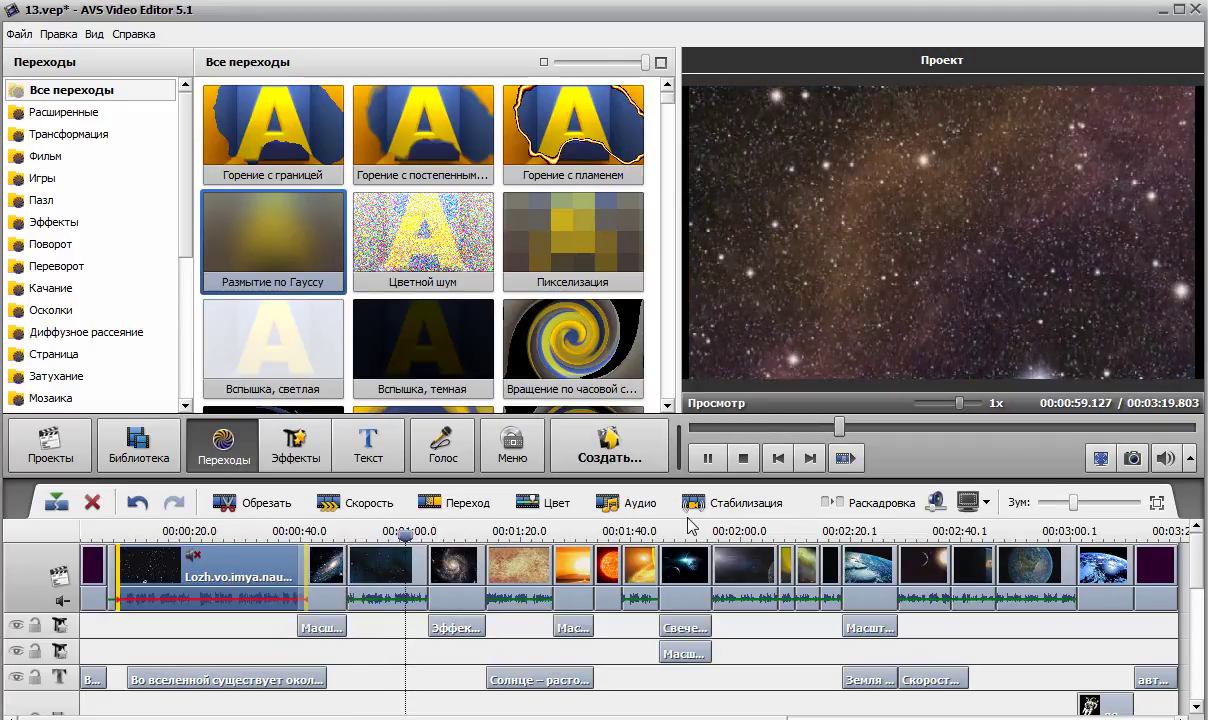
{"action": "left_click", "coordinate": [706, 458]}
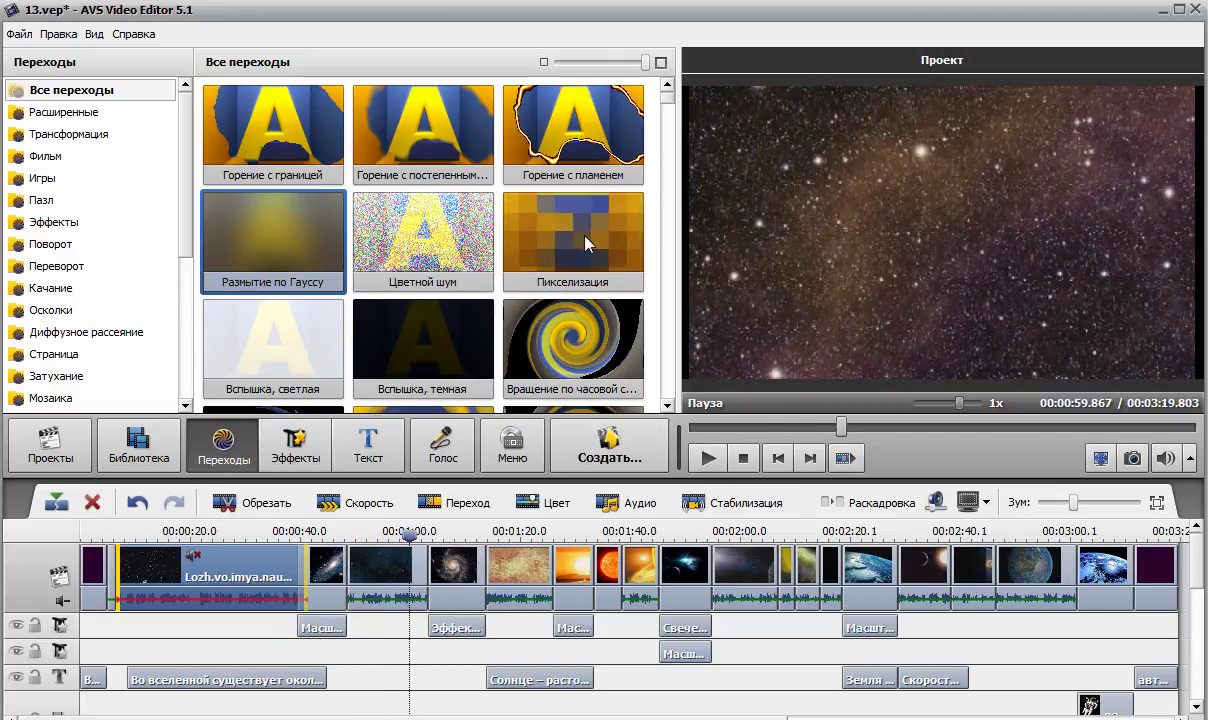
- Add a "Пикселизация" transition between the starfield clip and the spiral galaxy image, and preview it
{"action": "mouse_move", "coordinate": [580, 250]}
{"action": "left_mouse_down"}
{"action": "mouse_move", "coordinate": [534, 359]}
{"action": "mouse_move", "coordinate": [431, 505]}
{"action": "mouse_move", "coordinate": [435, 585]}
{"action": "left_mouse_up"}
{"action": "left_click", "coordinate": [708, 462]}
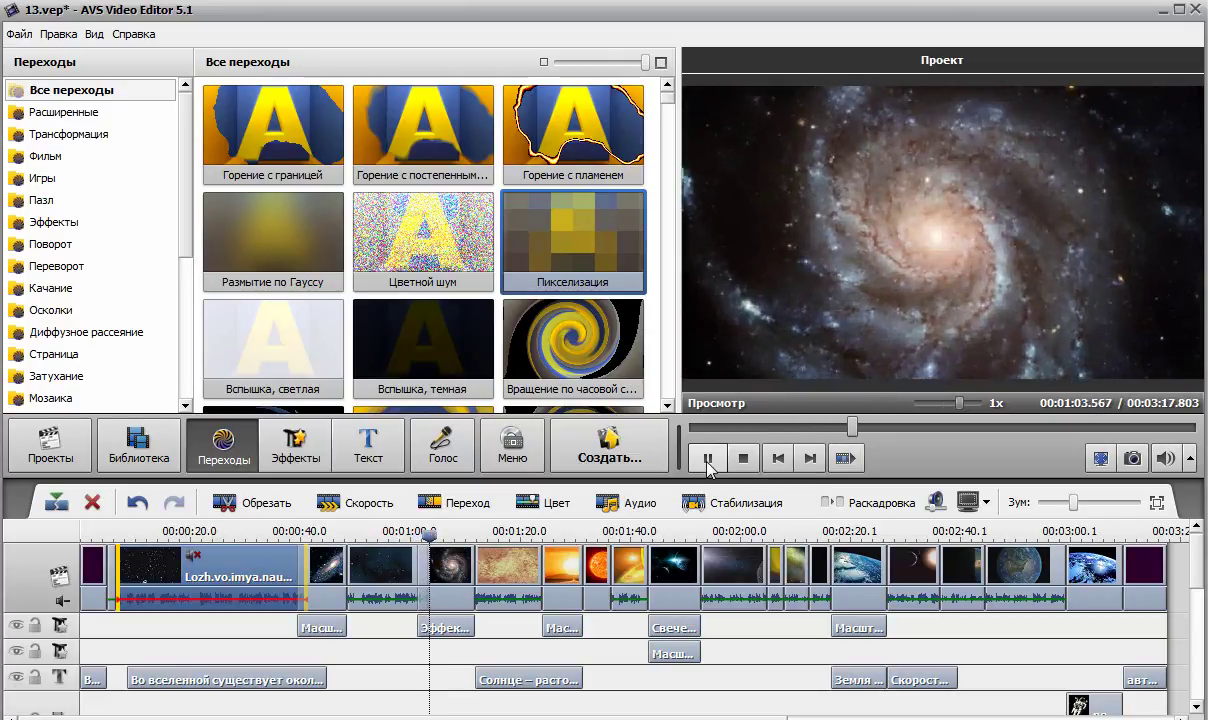
{"action": "key", "text": "space"}
{"action": "left_click_drag", "start_coordinate": [445, 537], "coordinate": [405, 537]}
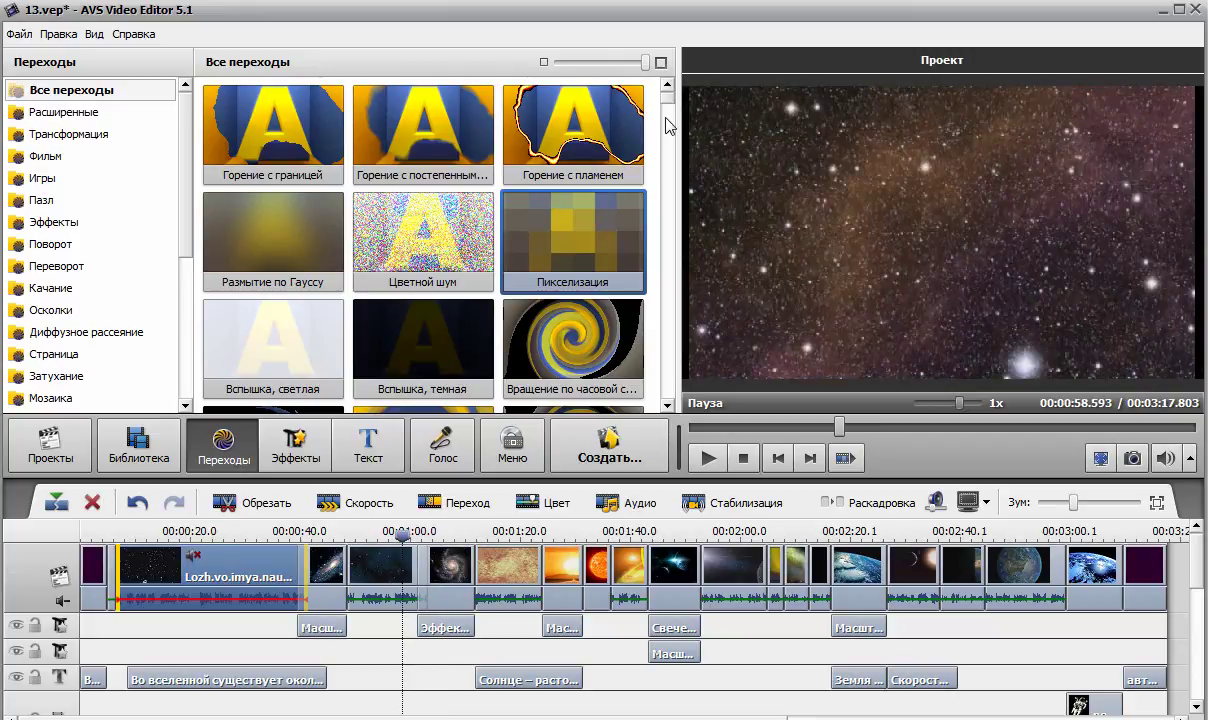
- Replace the transition before the spiral galaxy image with "Вспышка, светлая" and play that part of the project
{"action": "left_click", "coordinate": [271, 220]}
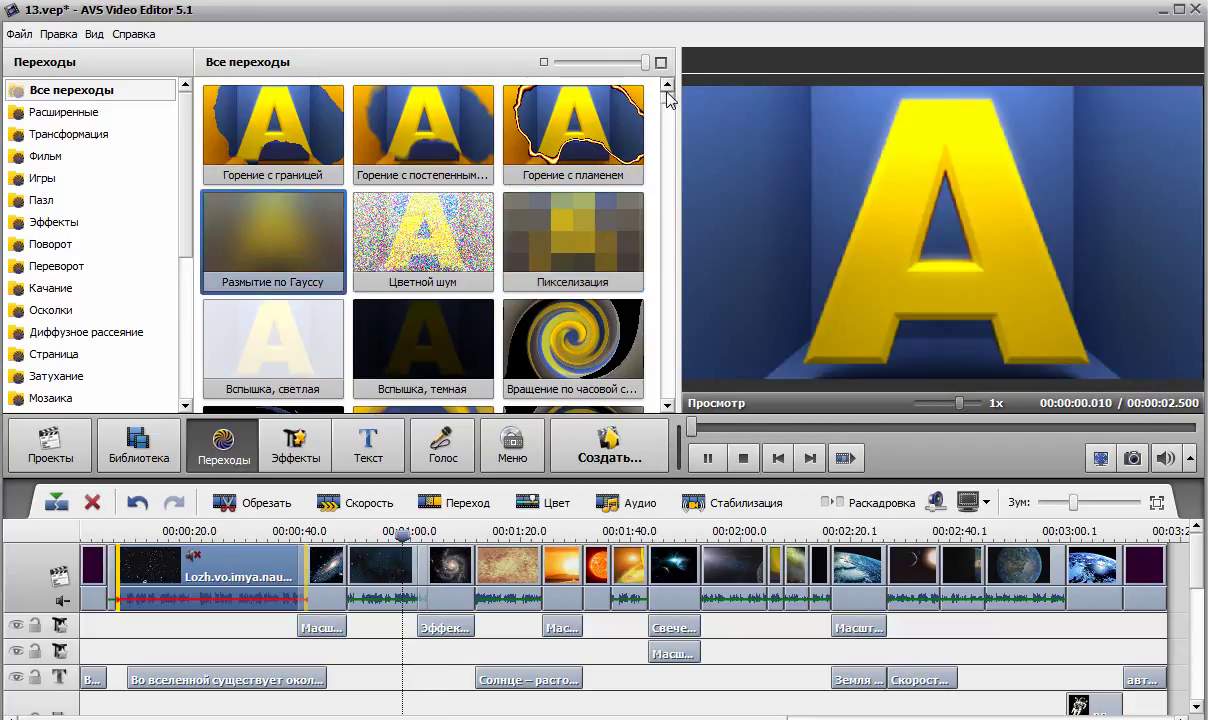
{"action": "scroll", "coordinate": [668, 103], "scroll_direction": "down", "scroll_amount": 10}
{"action": "scroll", "coordinate": [662, 106], "scroll_direction": "up", "scroll_amount": 10}
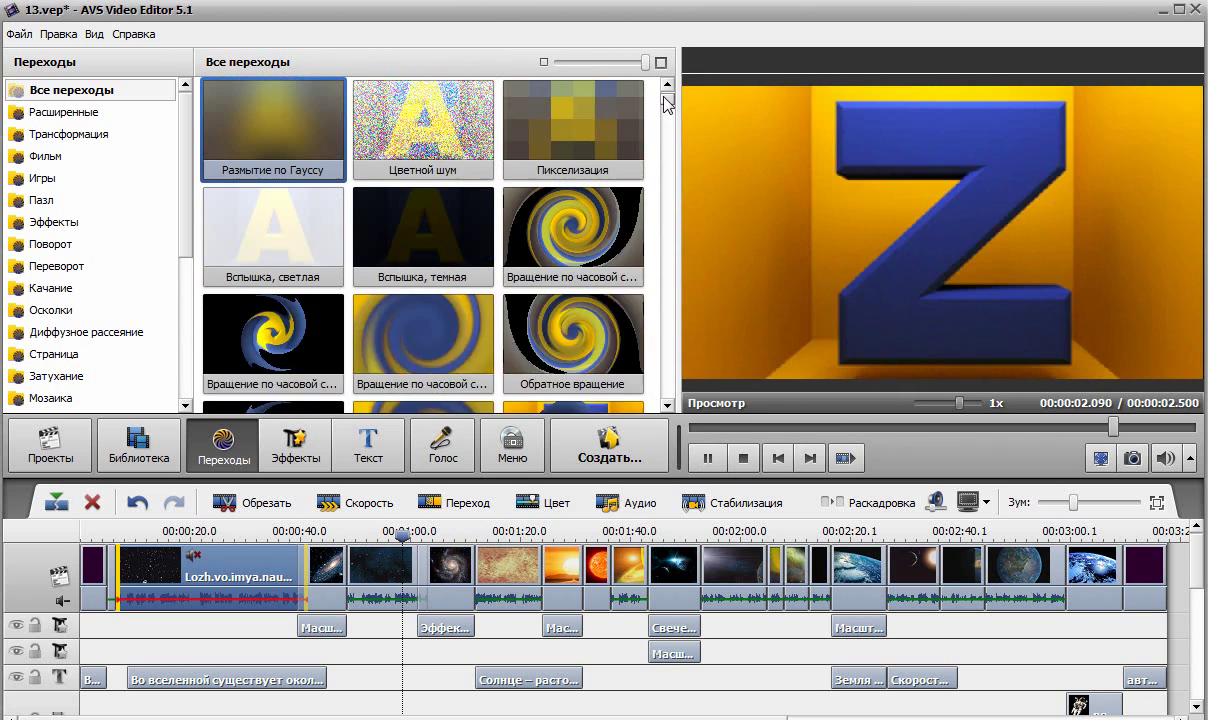
{"action": "left_click_drag", "start_coordinate": [260, 337], "coordinate": [380, 437]}
{"action": "mouse_move", "coordinate": [412, 541]}
{"action": "left_mouse_down"}
{"action": "mouse_move", "coordinate": [420, 530]}
{"action": "mouse_move", "coordinate": [406, 560]}
{"action": "left_mouse_up"}
{"action": "left_click", "coordinate": [707, 459]}
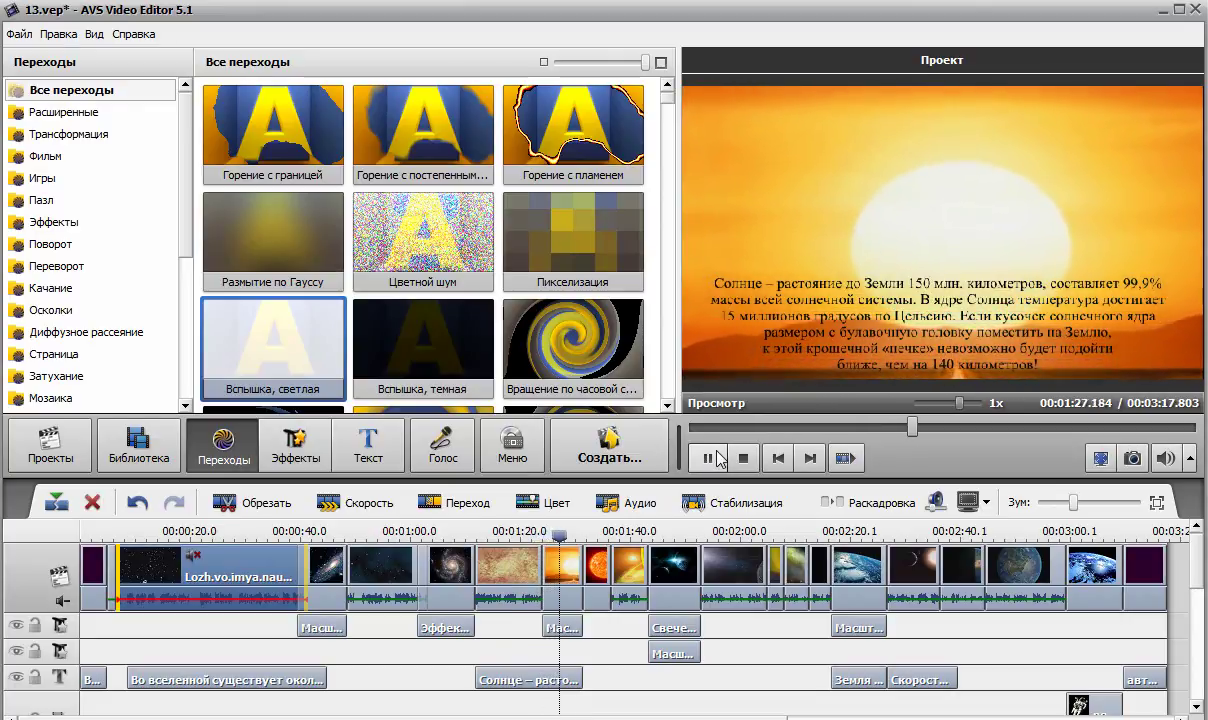
{"action": "left_click", "coordinate": [710, 459]}
- Add a "Размытие по Гауссу" transition leading into the Earth image with the "Земля" caption, and preview it
{"action": "mouse_move", "coordinate": [672, 110]}
{"action": "left_mouse_down"}
{"action": "mouse_move", "coordinate": [674, 344]}
{"action": "mouse_move", "coordinate": [672, 100]}
{"action": "left_mouse_up"}
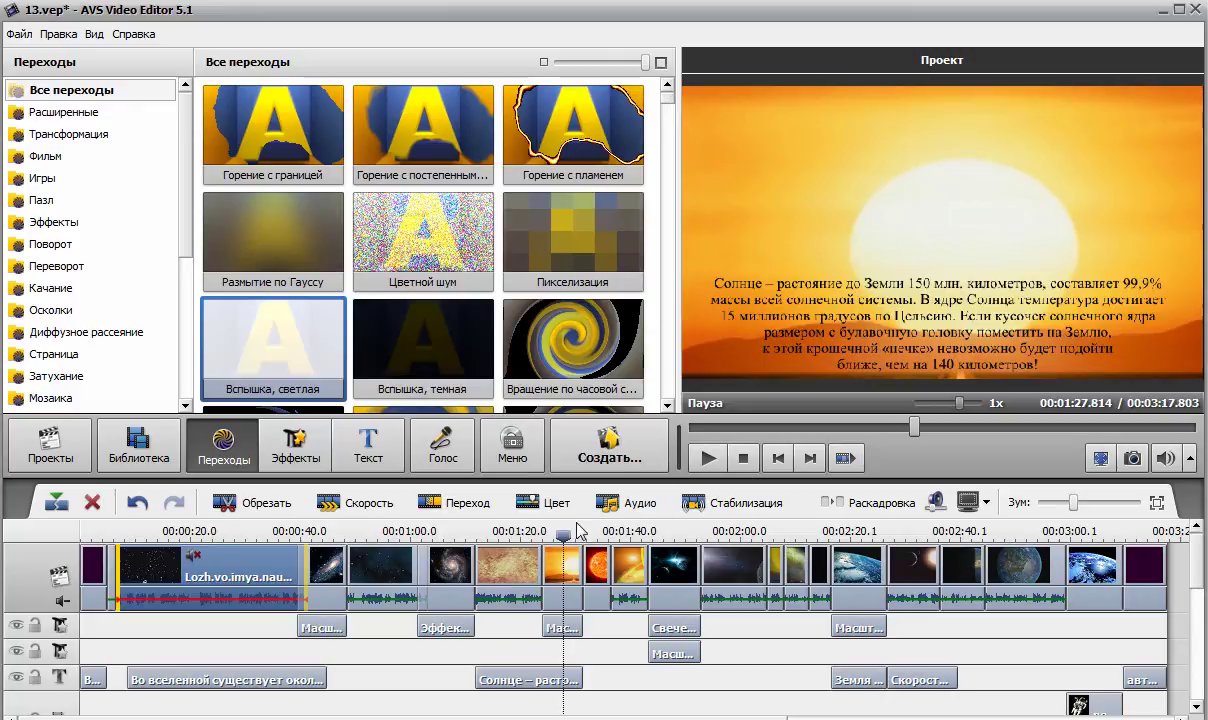
{"action": "left_click_drag", "start_coordinate": [562, 537], "coordinate": [843, 540]}
{"action": "left_click", "coordinate": [262, 234]}
{"action": "left_click_drag", "start_coordinate": [262, 234], "coordinate": [667, 510]}
{"action": "left_click_drag", "start_coordinate": [791, 573], "coordinate": [791, 573]}
{"action": "left_click_drag", "start_coordinate": [838, 537], "coordinate": [810, 537]}
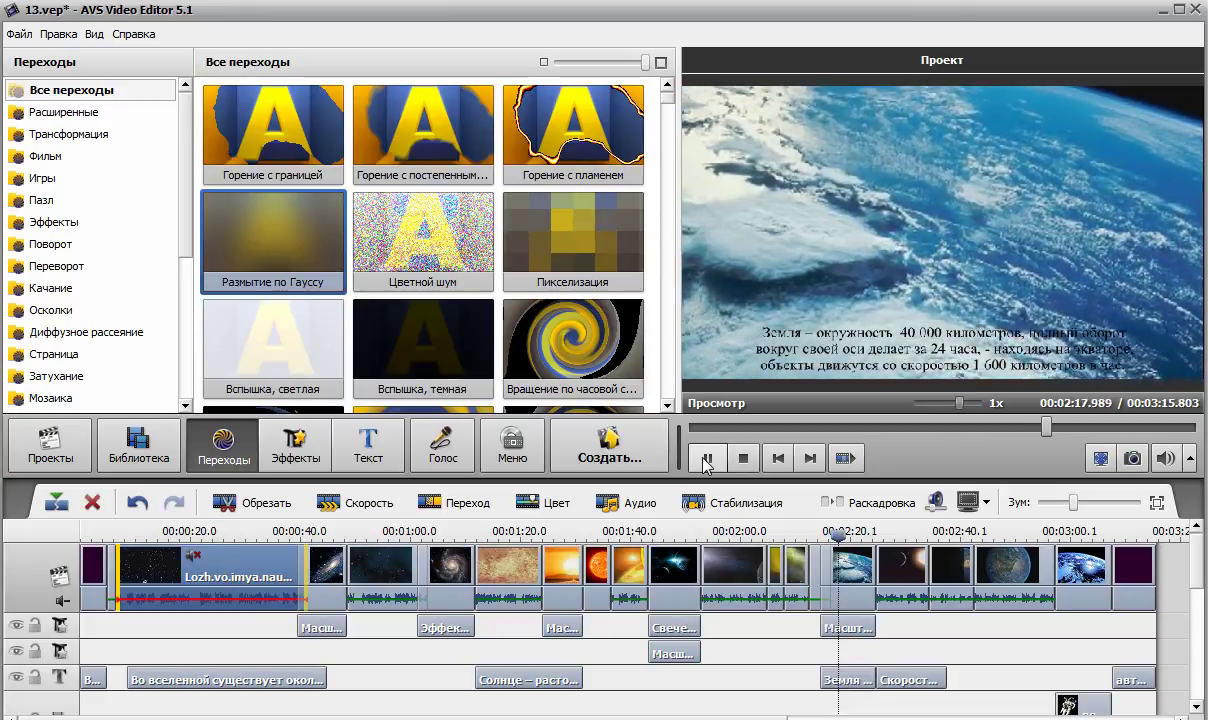
{"action": "left_click", "coordinate": [707, 458]}
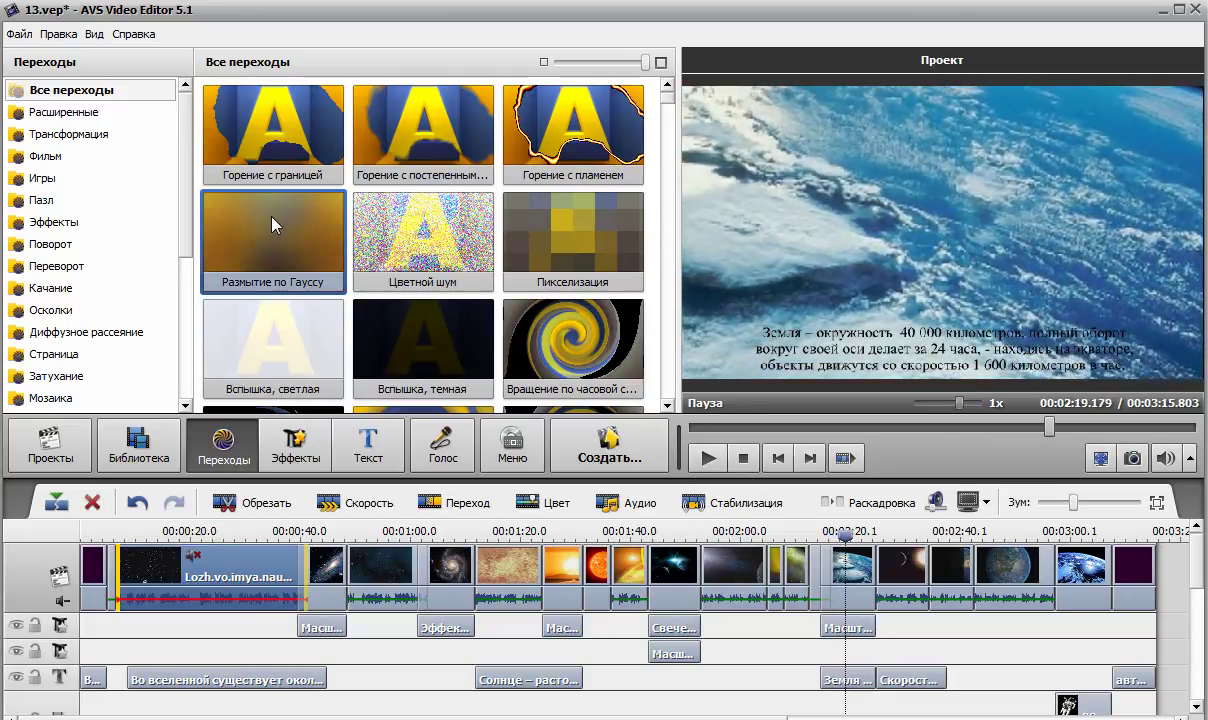
- Add a "Вспышка, светлая" transition leading into the rotating Earth globe clip, and preview it
{"action": "mouse_move", "coordinate": [278, 320]}
{"action": "left_mouse_down"}
{"action": "mouse_move", "coordinate": [460, 377]}
{"action": "mouse_move", "coordinate": [978, 588]}
{"action": "left_mouse_up"}
{"action": "left_click_drag", "start_coordinate": [845, 540], "coordinate": [948, 536]}
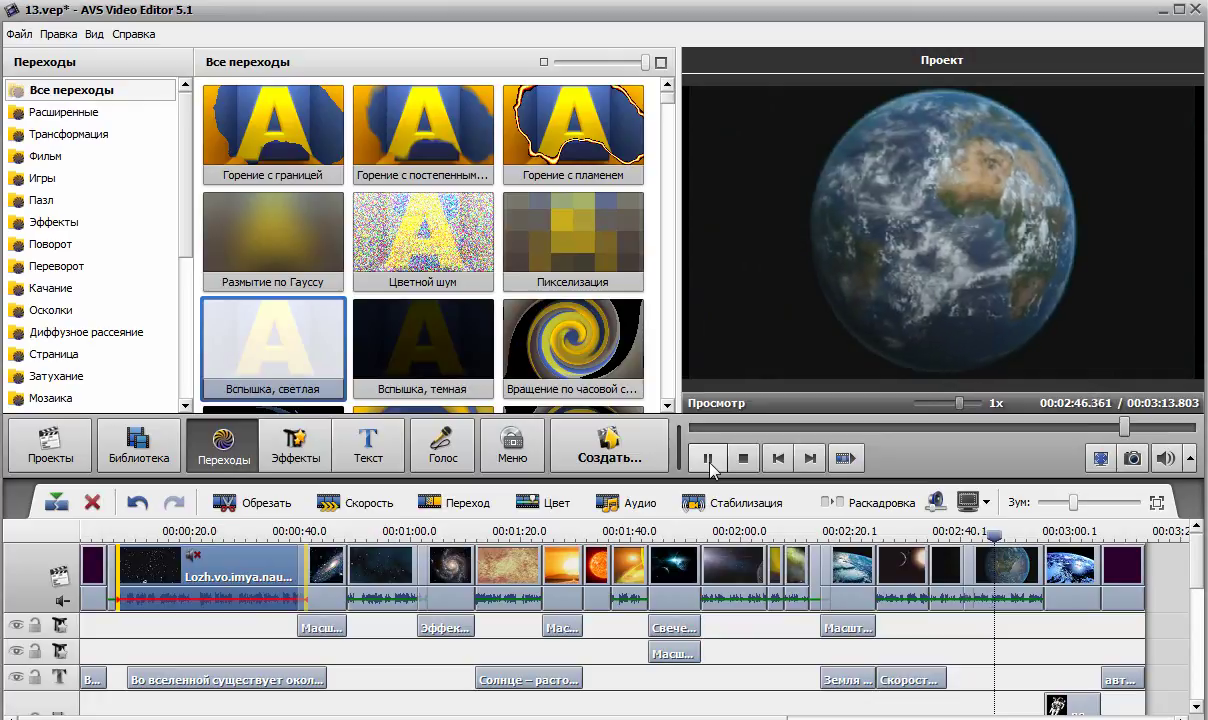
{"action": "left_click", "coordinate": [709, 460]}
- Extend the caption starting with "Скорость" until the rotating Earth globe clip begins, and preview the caption's playback
{"action": "left_click", "coordinate": [905, 680]}
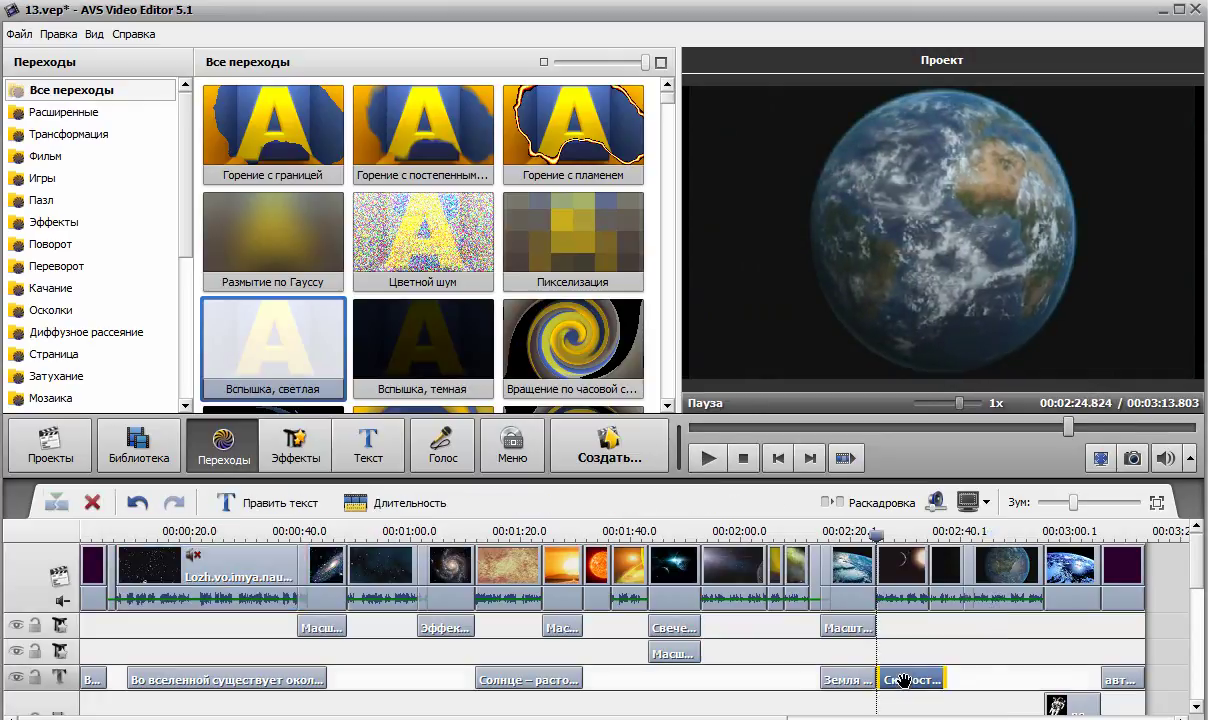
{"action": "left_click_drag", "start_coordinate": [875, 533], "coordinate": [908, 535]}
{"action": "left_click_drag", "start_coordinate": [945, 680], "coordinate": [978, 680]}
{"action": "left_click_drag", "start_coordinate": [978, 540], "coordinate": [877, 535]}
{"action": "key", "text": "space"}
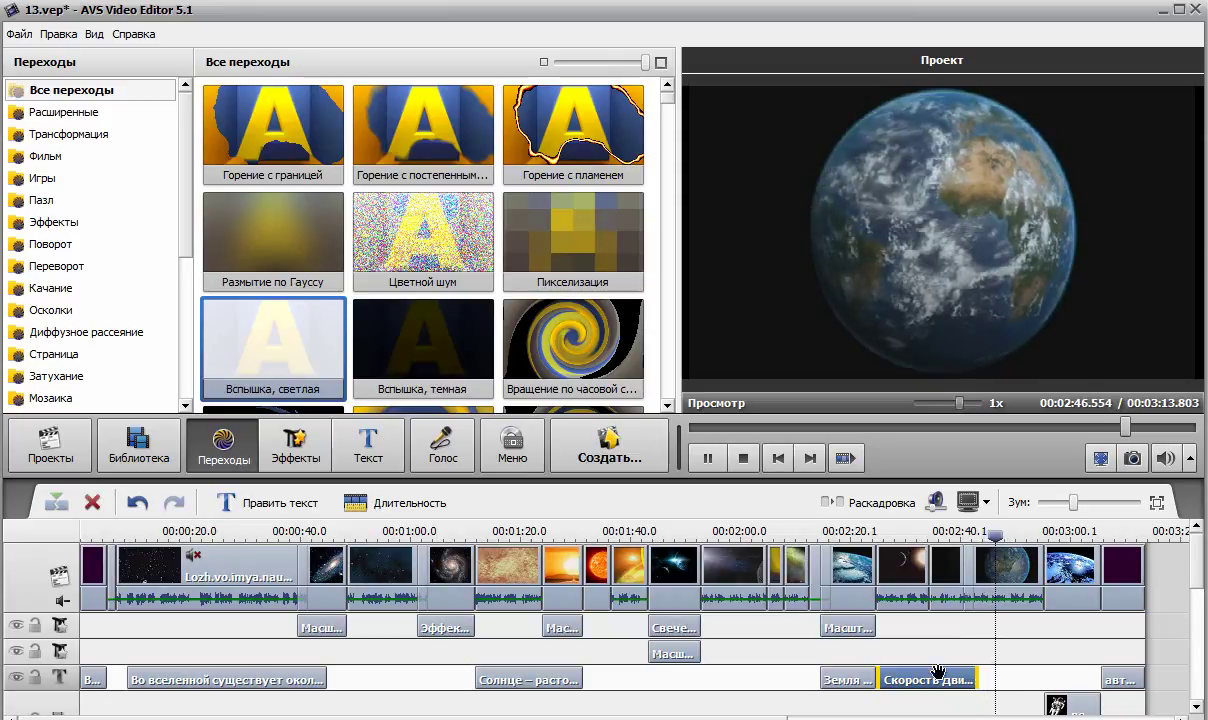
{"action": "left_click", "coordinate": [707, 458]}
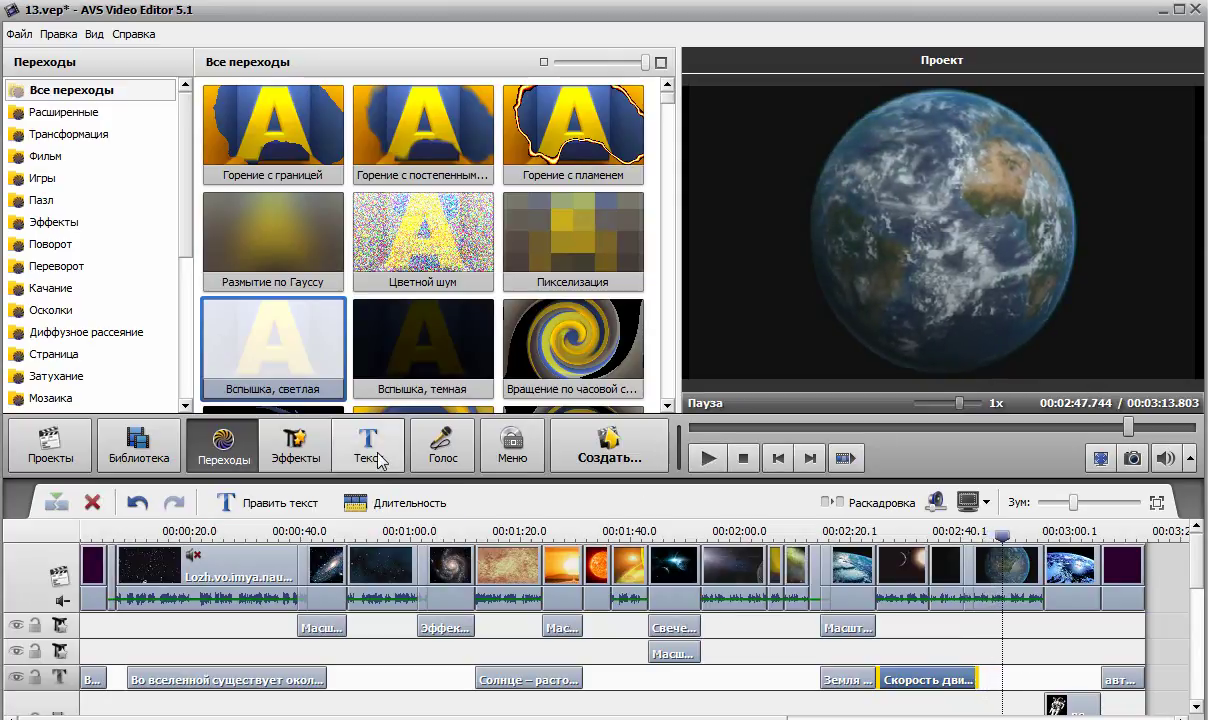
- Show the library's audio files and listen to 01_P Moria, 01_R Claudermann and 13_R Claudermann
{"action": "left_click", "coordinate": [139, 447]}
{"action": "left_click", "coordinate": [420, 62]}
{"action": "left_click", "coordinate": [484, 63]}
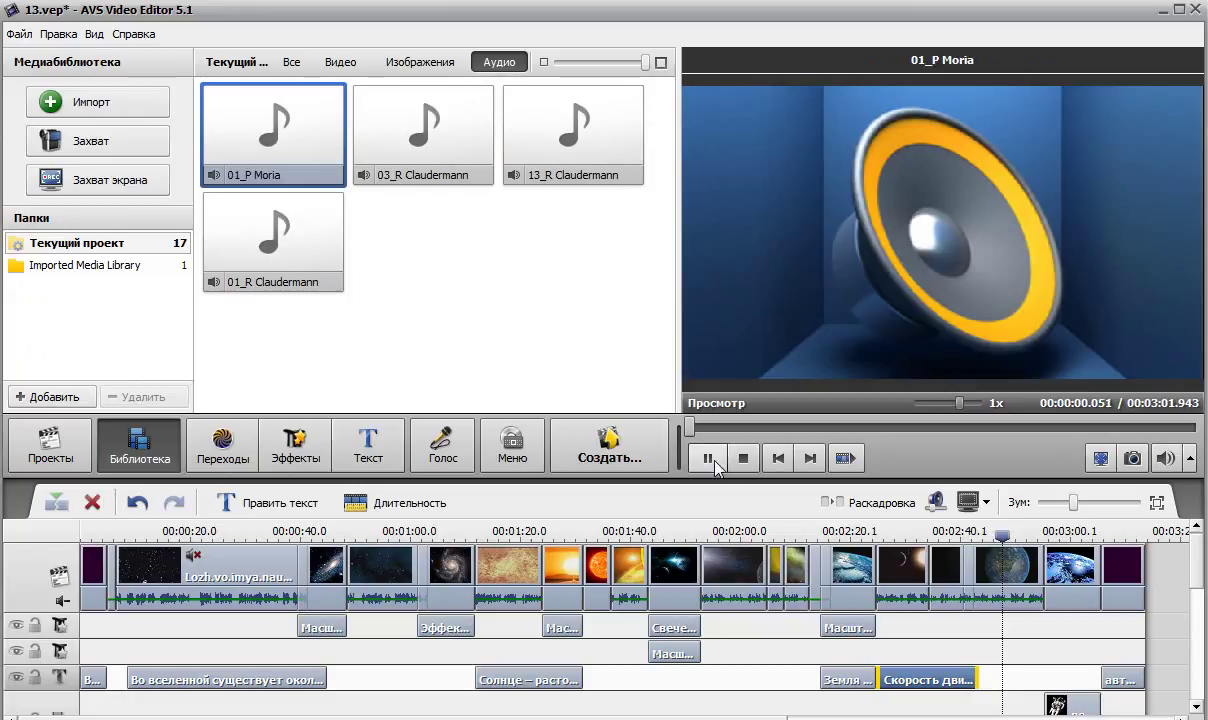
{"action": "left_click", "coordinate": [303, 284]}
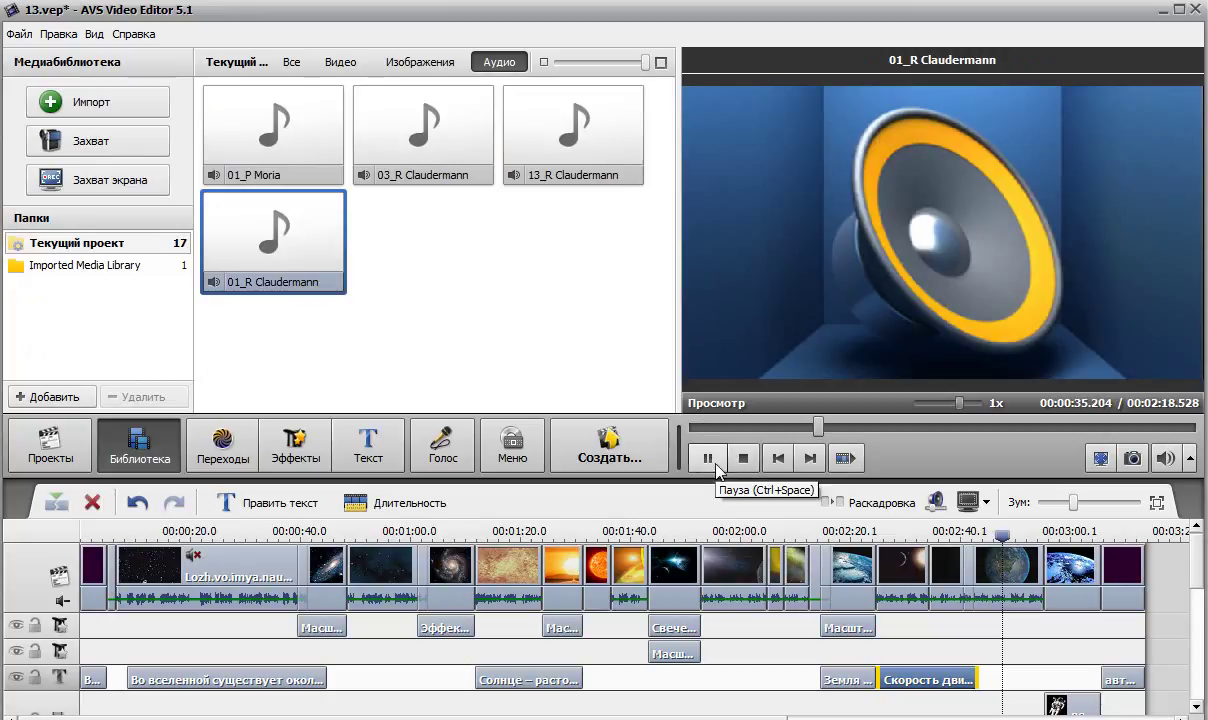
{"action": "left_click", "coordinate": [575, 140]}
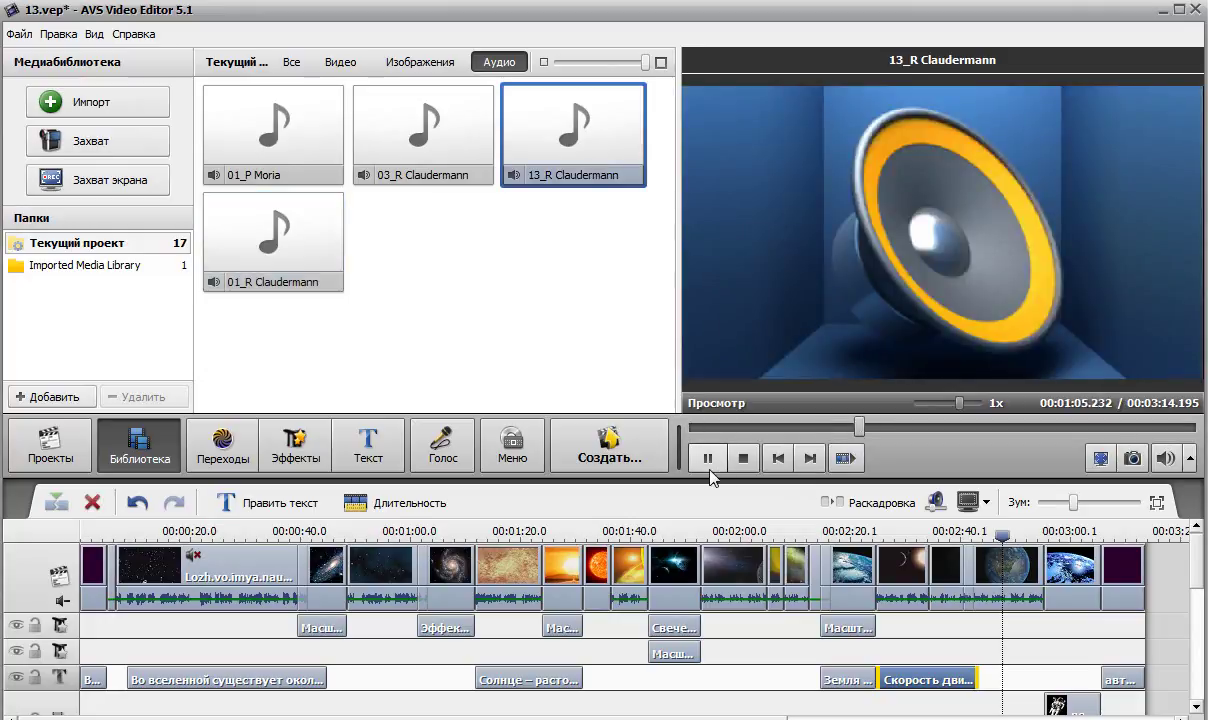
{"action": "left_click_drag", "start_coordinate": [1200, 583], "coordinate": [1203, 692]}
{"action": "left_click", "coordinate": [712, 462]}
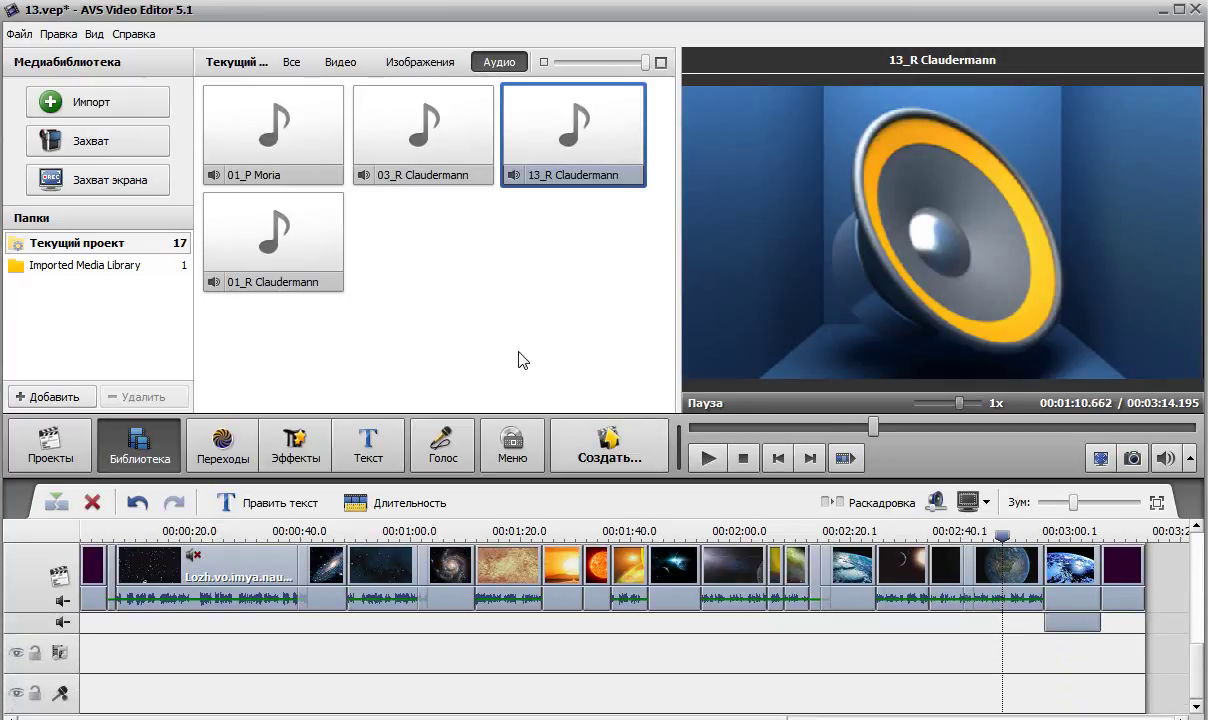
- Listen to 03_R Claudermann and compare it with another playback of 01_R Claudermann
{"action": "left_click", "coordinate": [427, 133]}
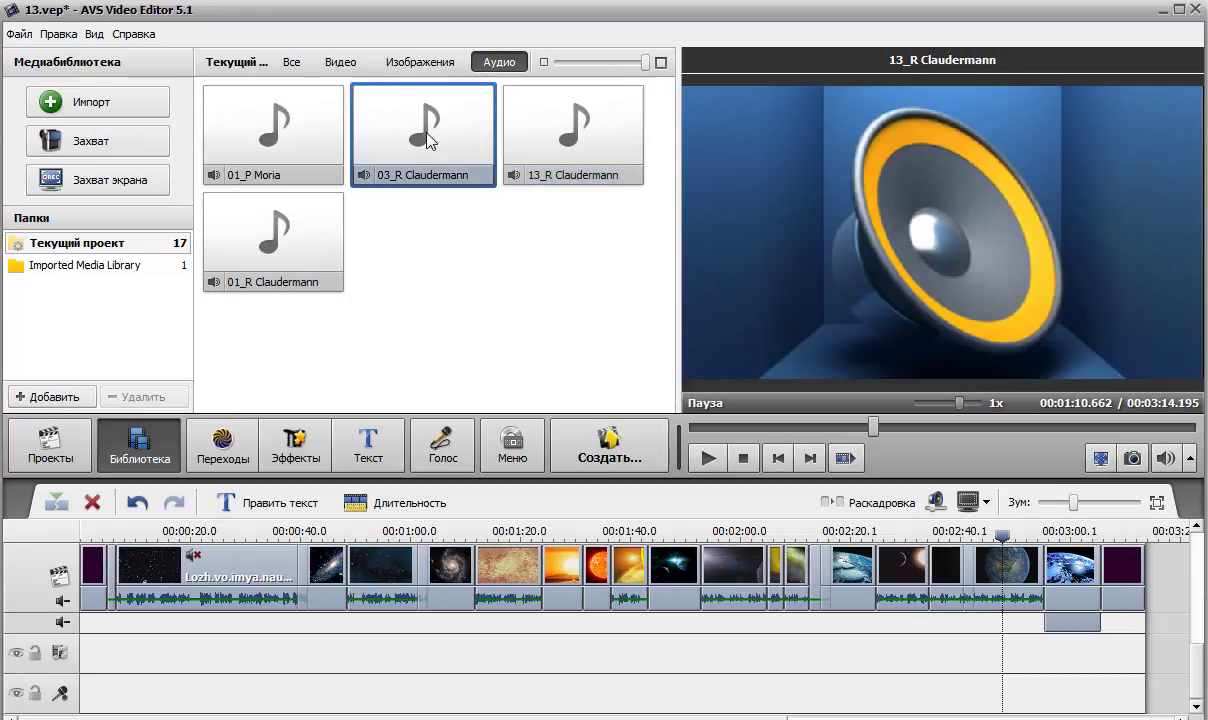
{"action": "left_click", "coordinate": [708, 460]}
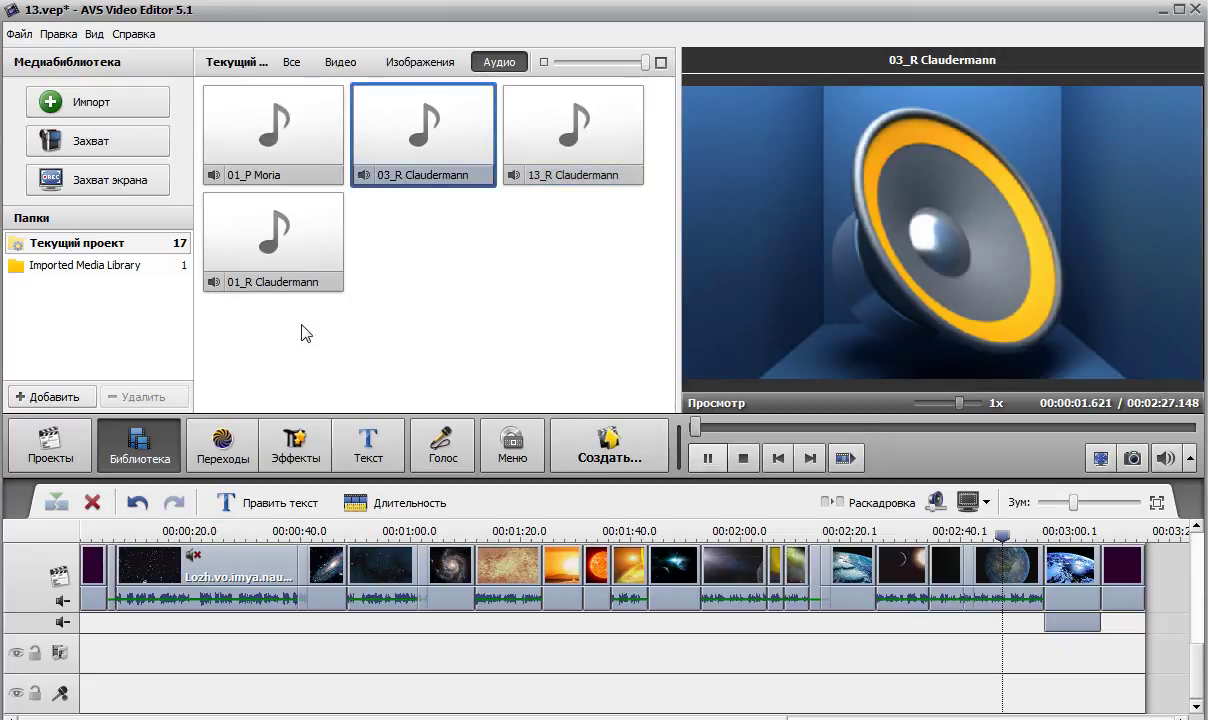
{"action": "left_click", "coordinate": [229, 236]}
{"action": "left_click", "coordinate": [716, 467]}
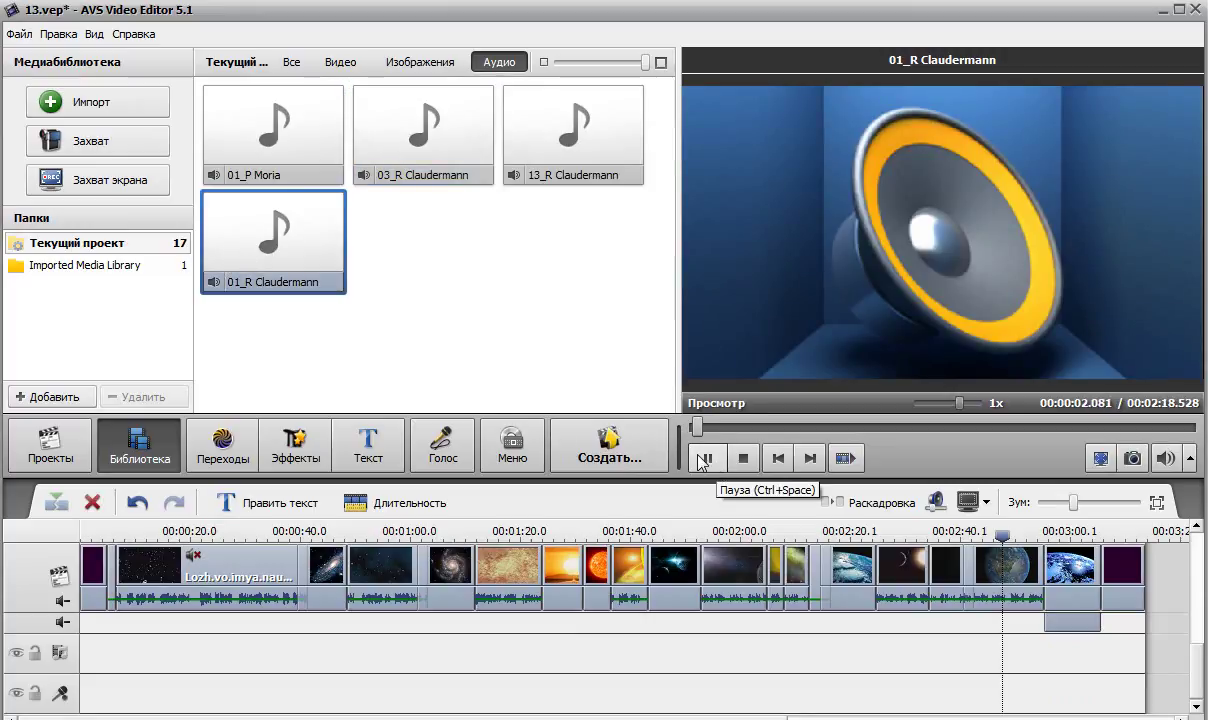
{"action": "left_click", "coordinate": [709, 462]}
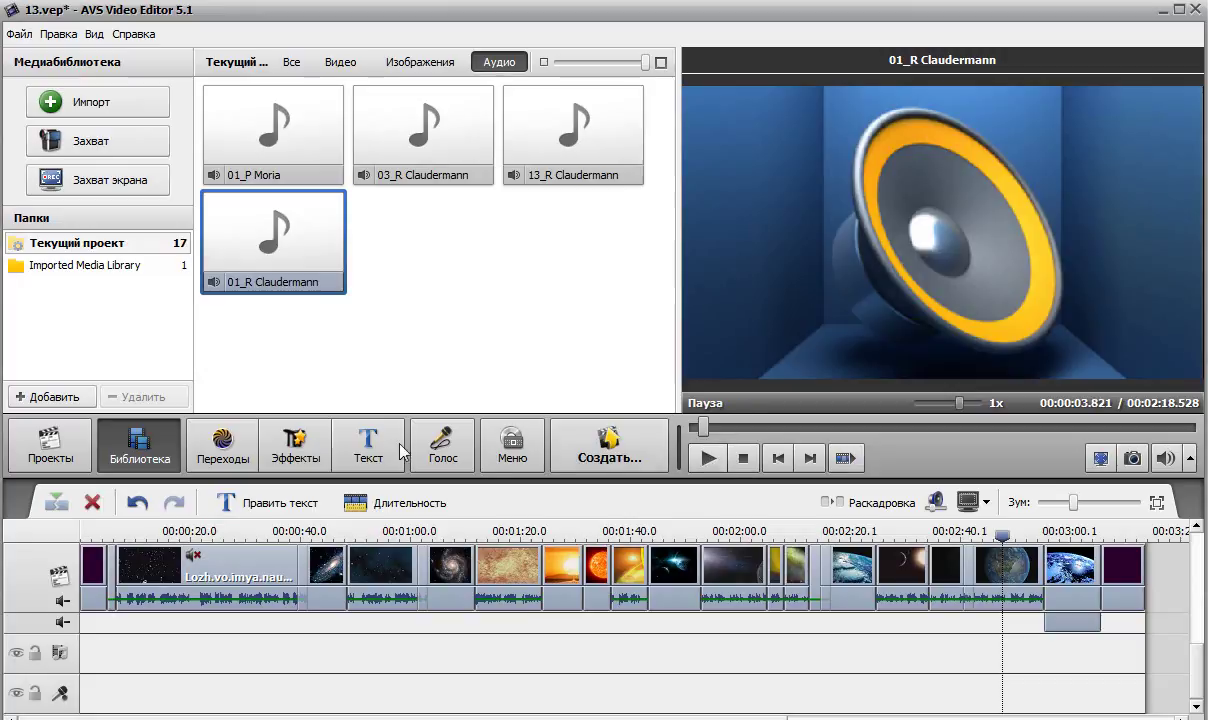
- Add 01_R Claudermann to the audio track, starting at 00:00:05.000 after the opening title, and play the project from its title
{"action": "left_click_drag", "start_coordinate": [283, 297], "coordinate": [245, 418]}
{"action": "left_click_drag", "start_coordinate": [147, 614], "coordinate": [118, 668]}
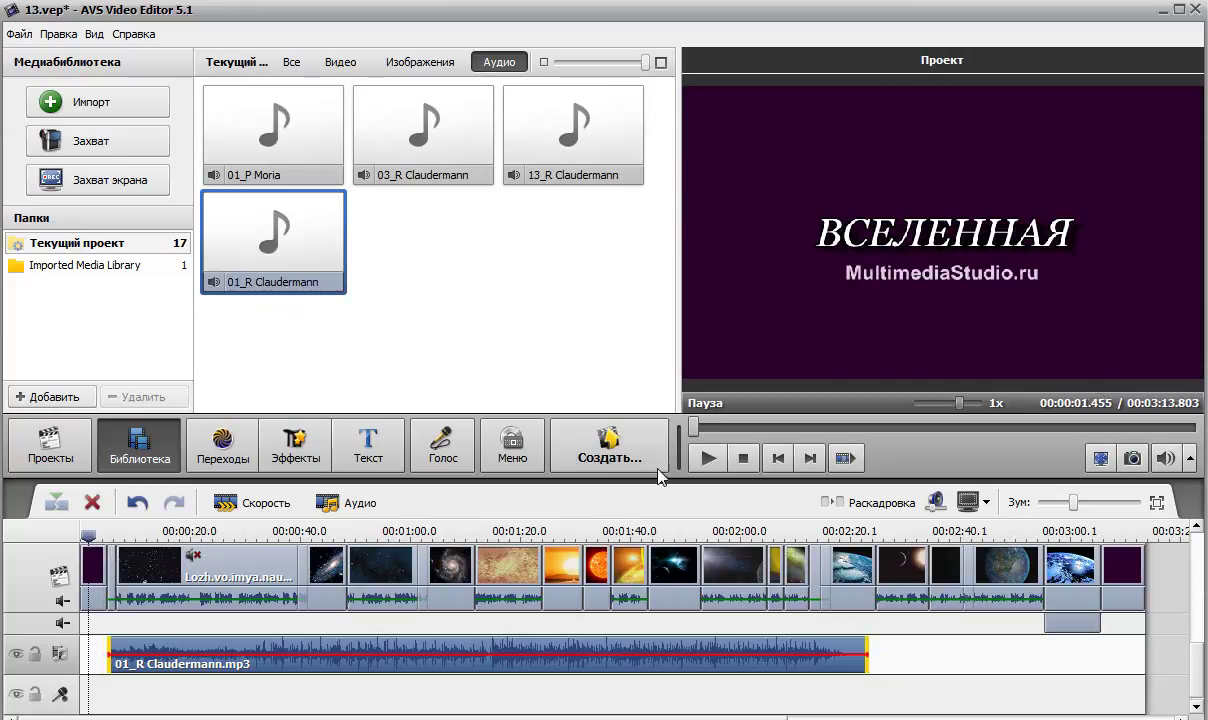
{"action": "left_click", "coordinate": [707, 459]}
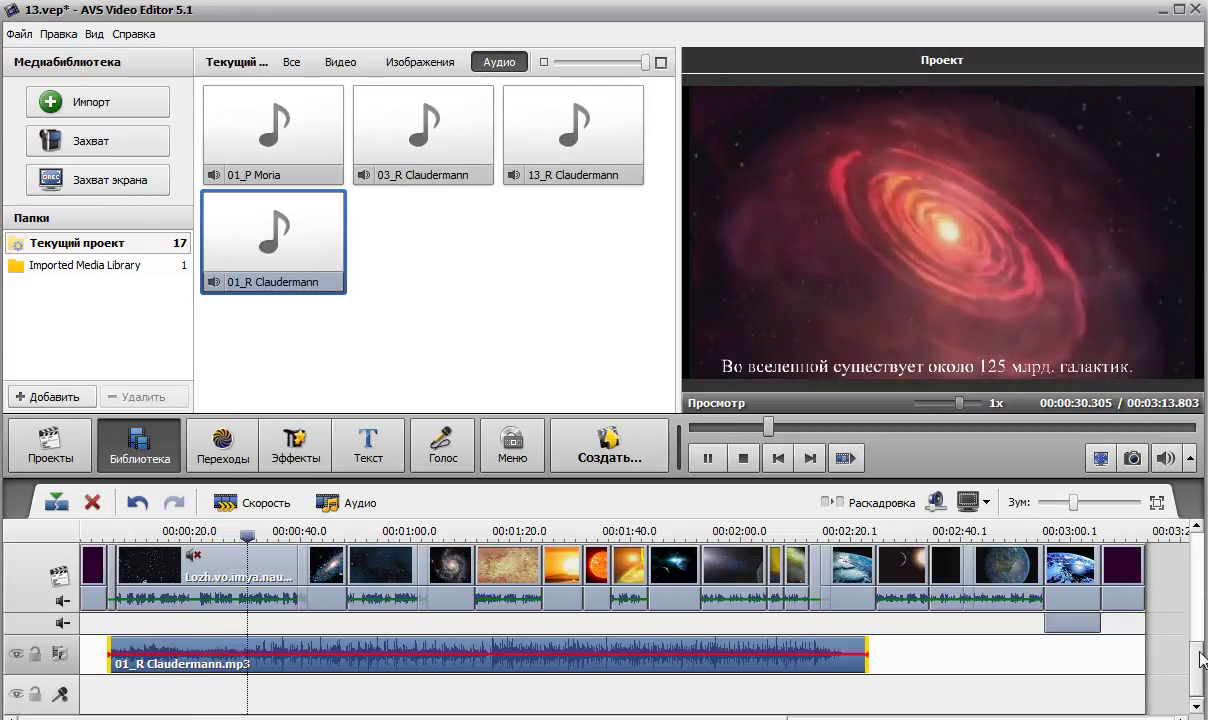
- Shorten the caption starting with "Во вселенной" to end at about 00:00:25, and preview the project up to the Andromeda-like galaxy image
{"action": "scroll", "coordinate": [1190, 622], "scroll_direction": "up", "scroll_amount": 3}
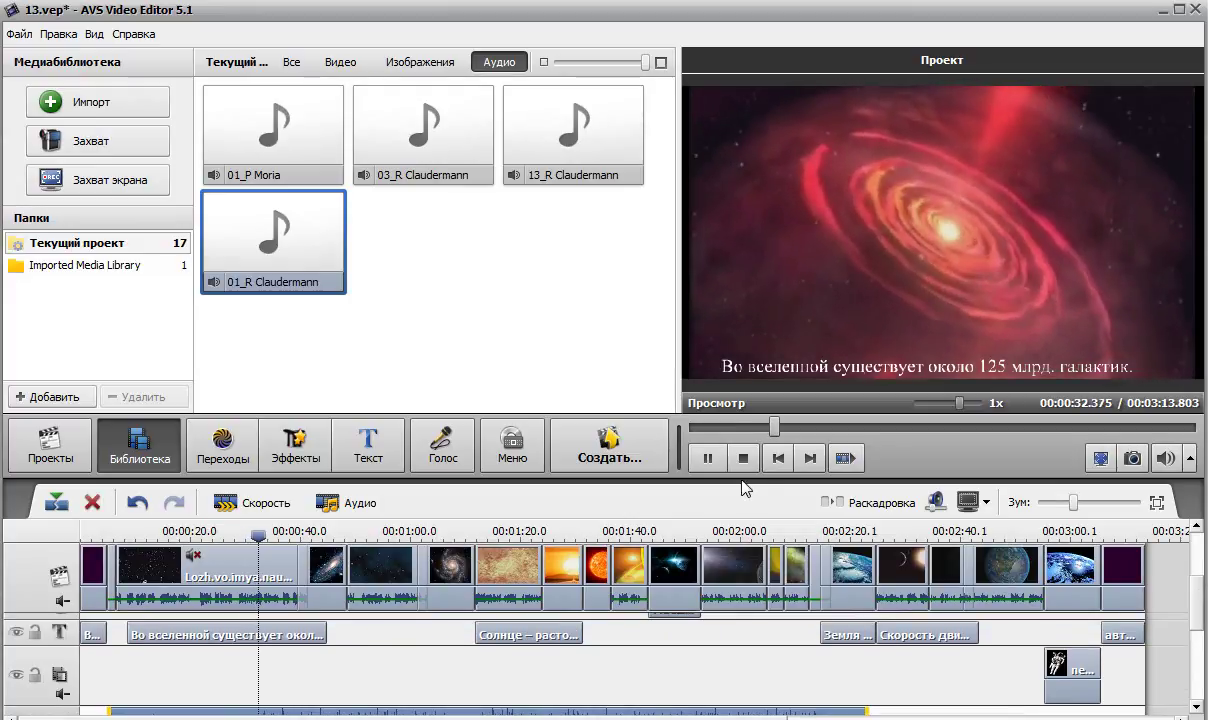
{"action": "left_click", "coordinate": [707, 458]}
{"action": "left_click", "coordinate": [297, 630]}
{"action": "left_click", "coordinate": [322, 632]}
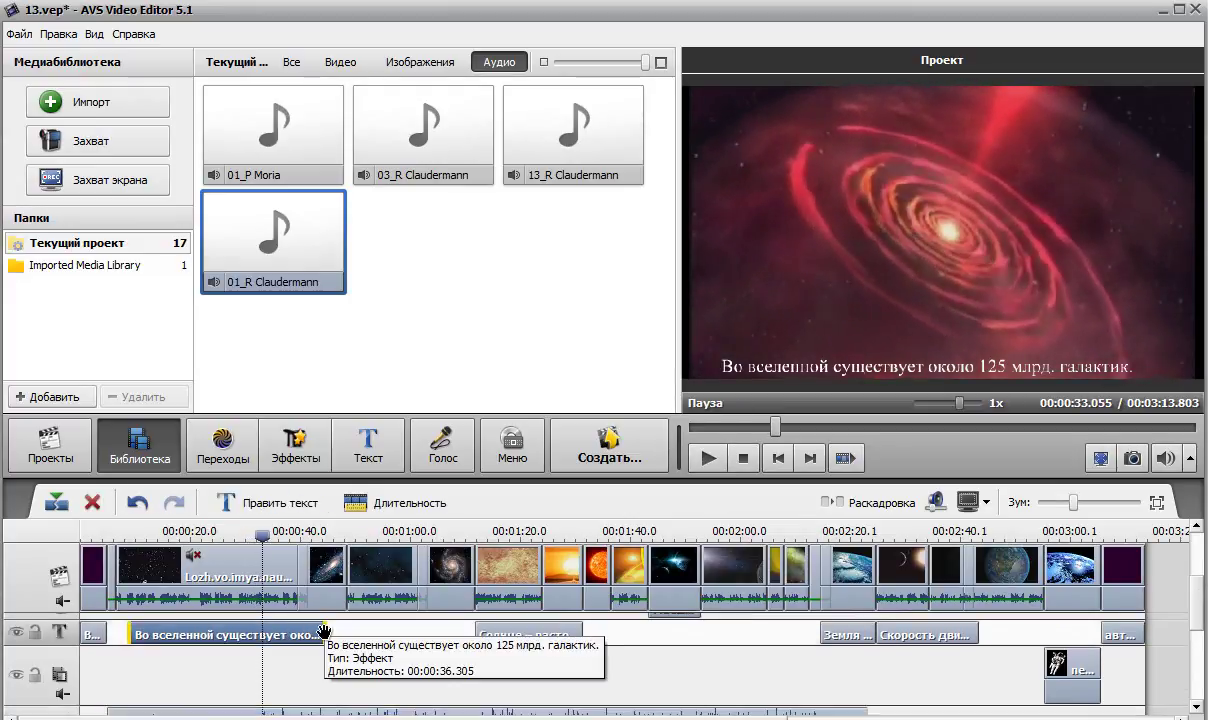
{"action": "left_click_drag", "start_coordinate": [323, 634], "coordinate": [216, 634]}
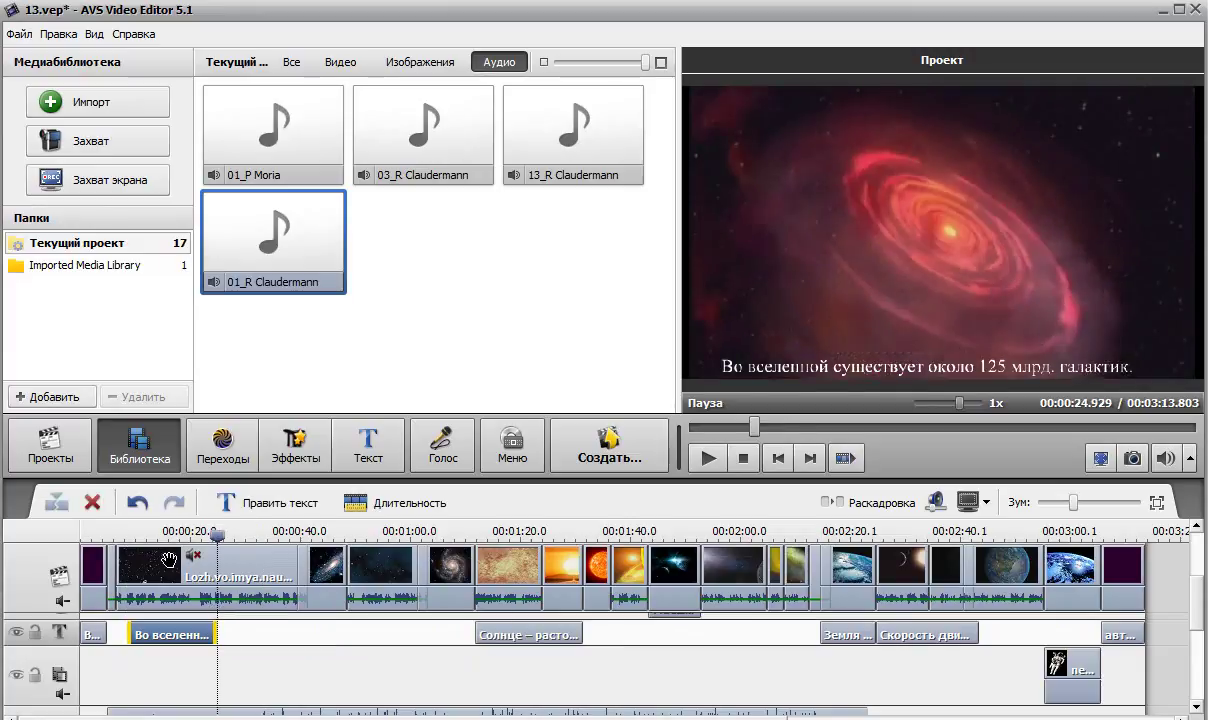
{"action": "left_click_drag", "start_coordinate": [203, 548], "coordinate": [296, 549]}
{"action": "left_click", "coordinate": [708, 460]}
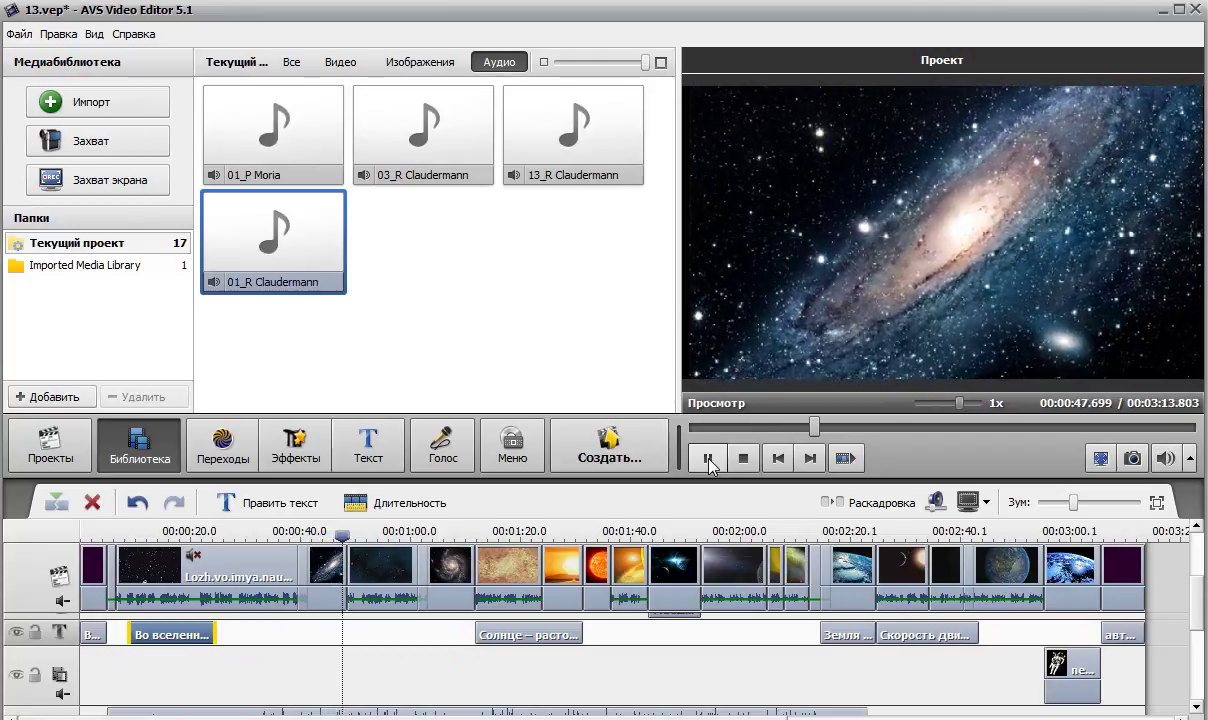
{"action": "left_click", "coordinate": [709, 459]}
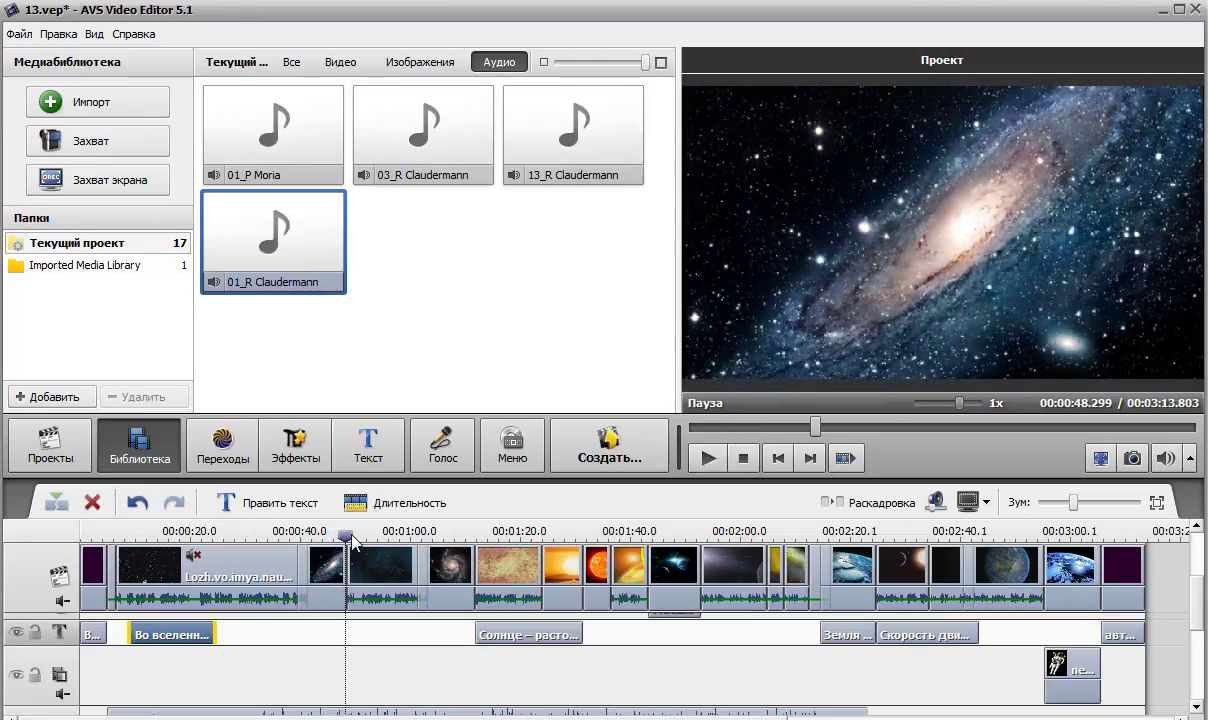
{"action": "left_click_drag", "start_coordinate": [348, 536], "coordinate": [272, 537]}
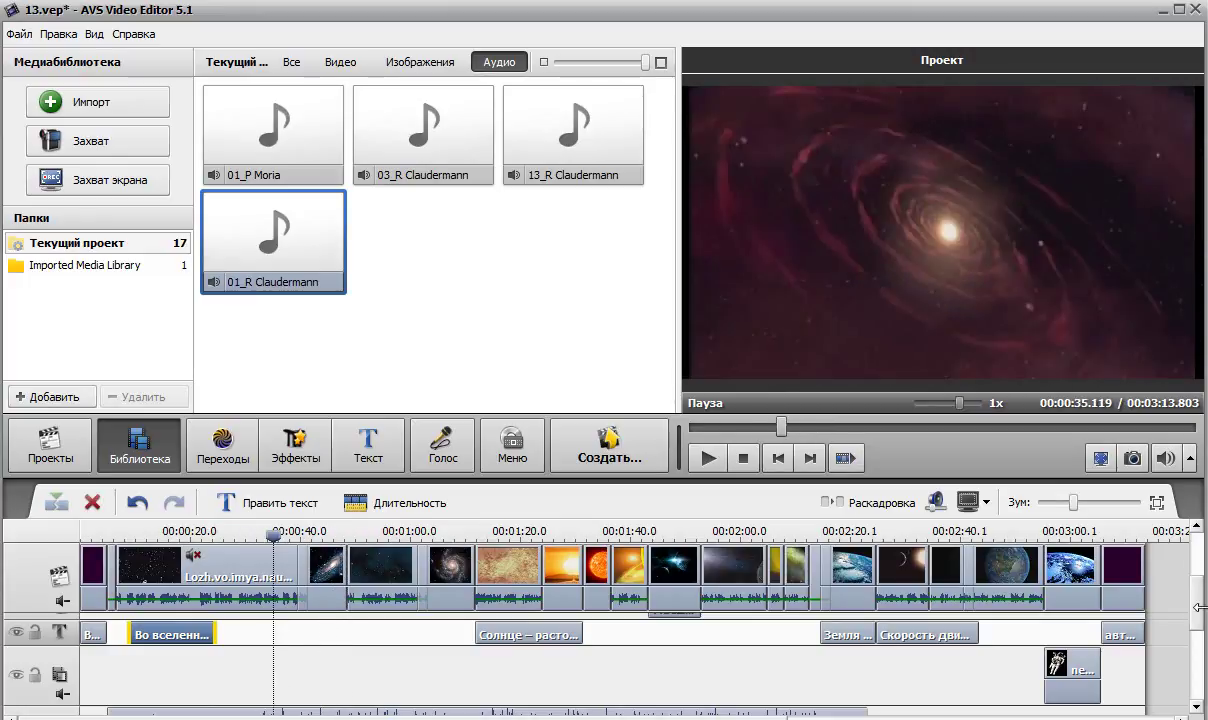
- Extend the 01_R Claudermann music clip to about 00:03:08 and preview its extended part through the closing credits
{"action": "left_click_drag", "start_coordinate": [1201, 614], "coordinate": [1195, 659]}
{"action": "left_click", "coordinate": [843, 681]}
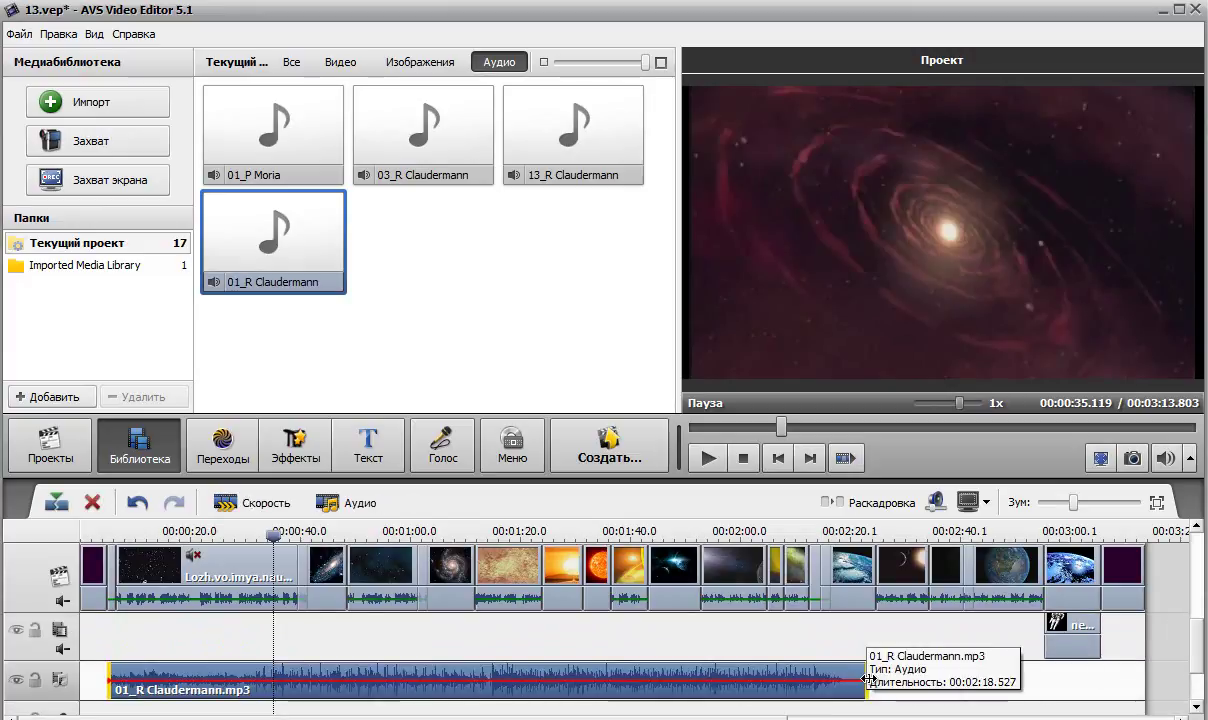
{"action": "left_click_drag", "start_coordinate": [866, 679], "coordinate": [1115, 681]}
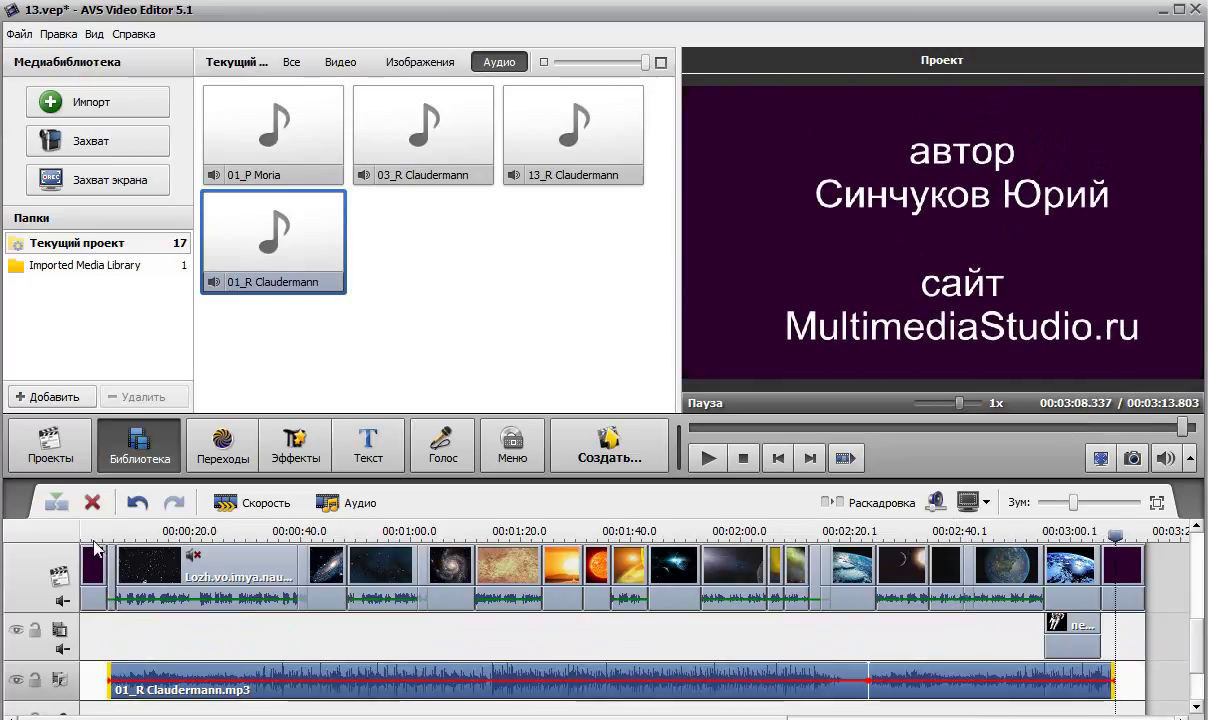
{"action": "left_click_drag", "start_coordinate": [1115, 540], "coordinate": [833, 540]}
{"action": "left_click", "coordinate": [708, 459]}
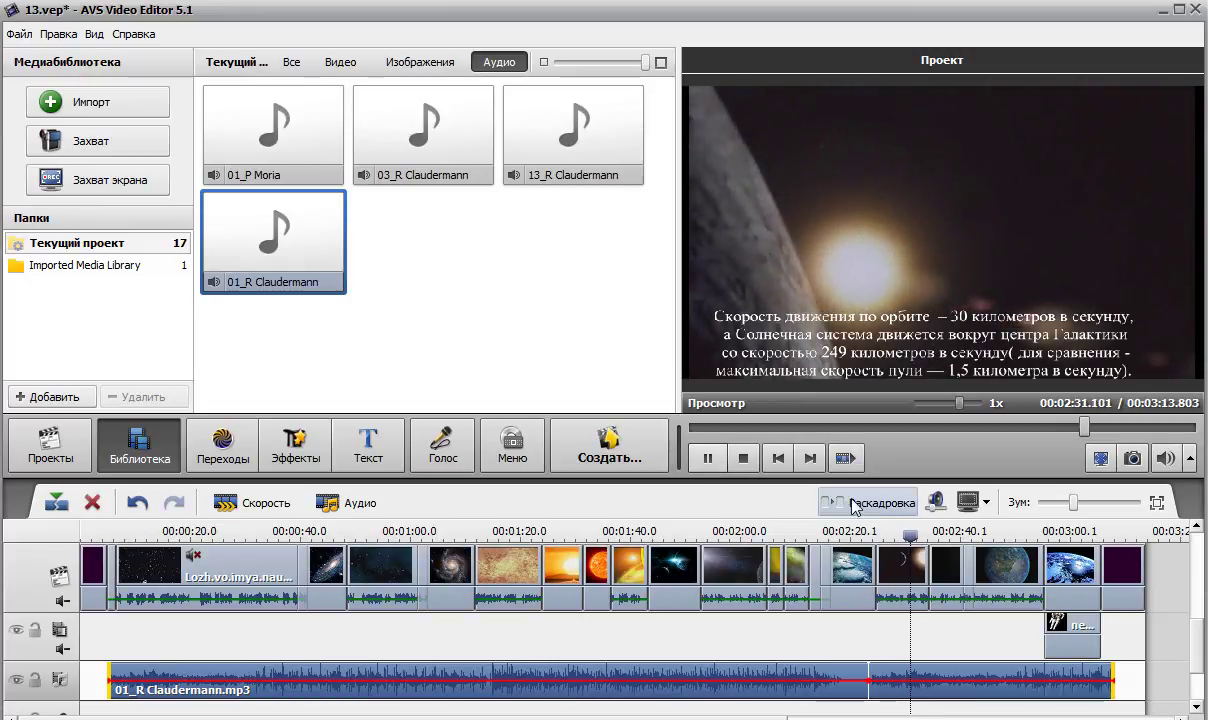
{"action": "left_click_drag", "start_coordinate": [920, 533], "coordinate": [1085, 533]}
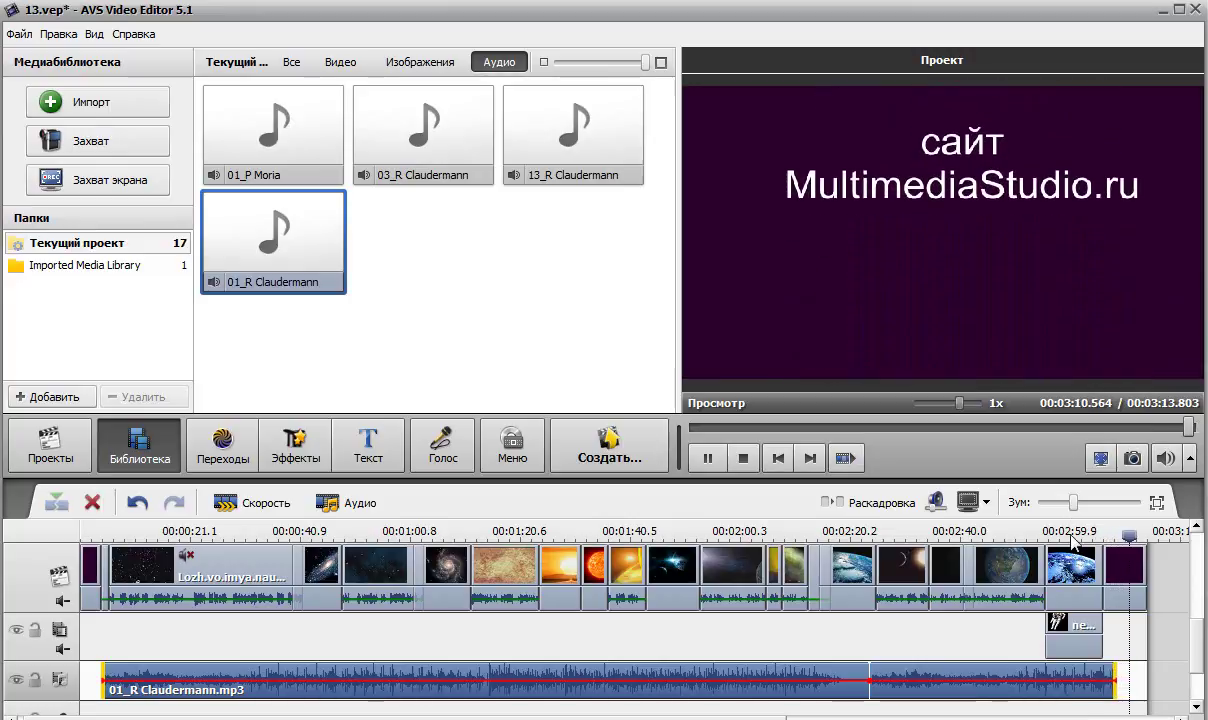
{"action": "left_click", "coordinate": [707, 458]}
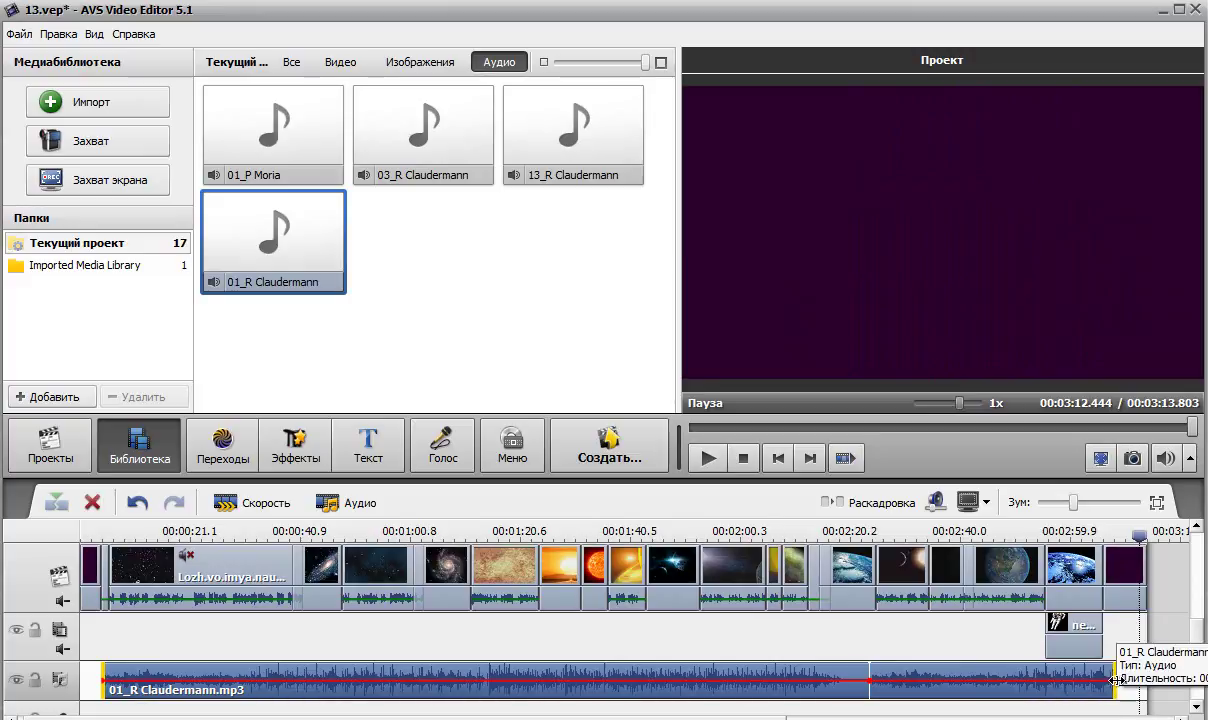
- Extend the music clip to the end of the project and fade its volume out over the closing credits
{"action": "left_click_drag", "start_coordinate": [1116, 680], "coordinate": [1150, 692]}
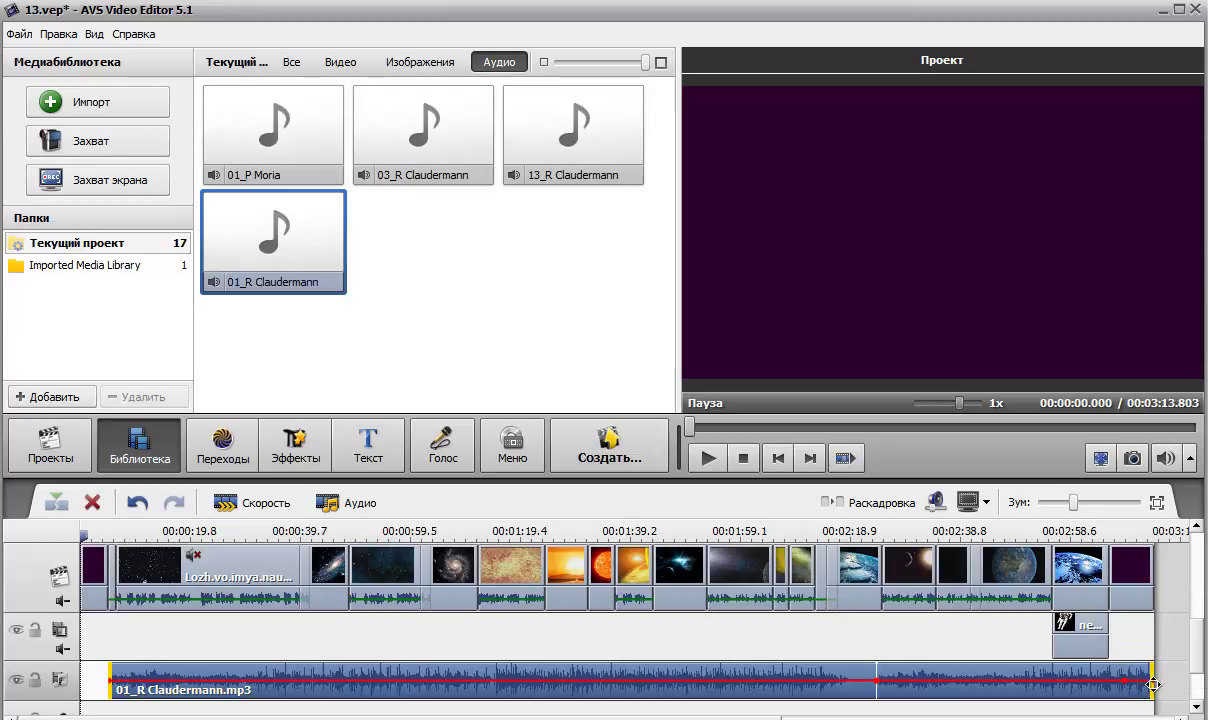
{"action": "left_click_drag", "start_coordinate": [1153, 684], "coordinate": [1153, 697]}
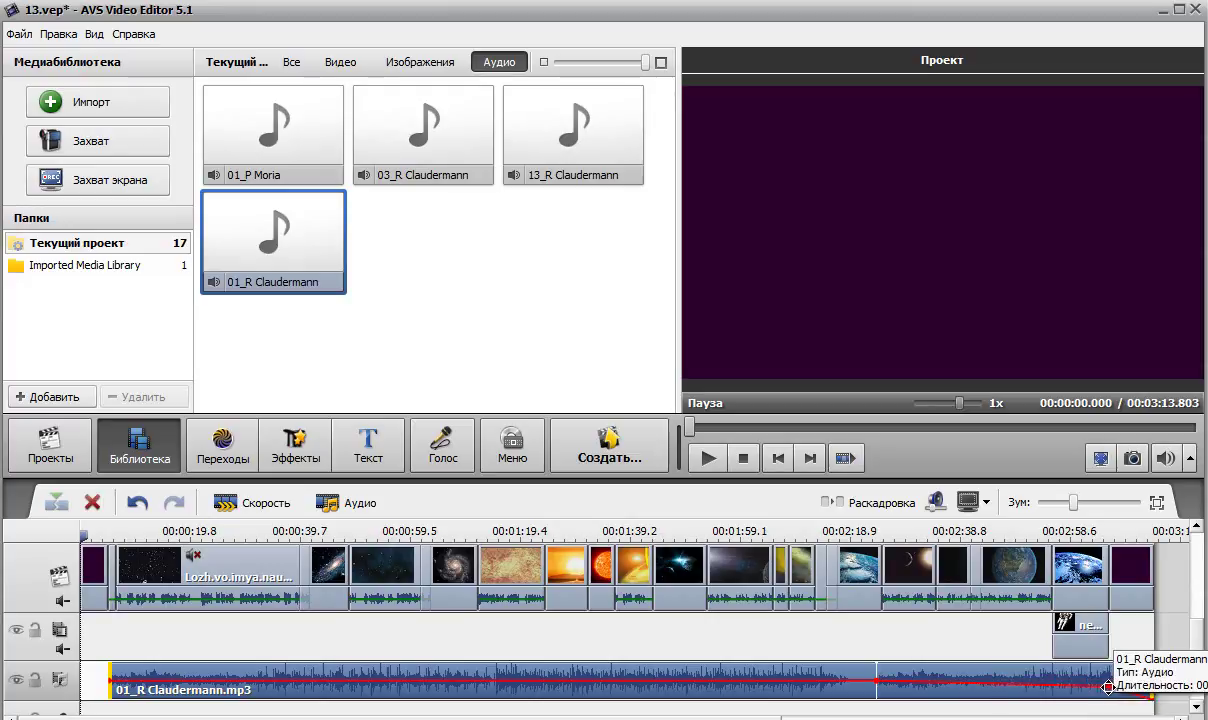
{"action": "left_click_drag", "start_coordinate": [1110, 687], "coordinate": [1093, 687]}
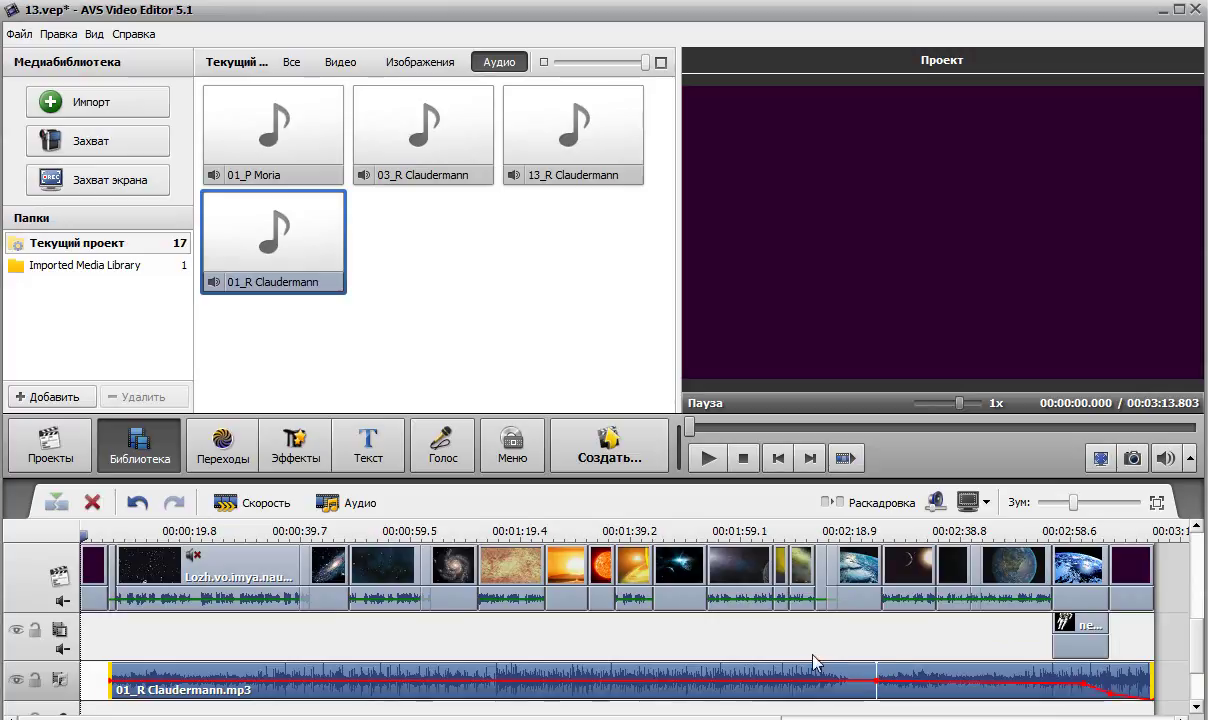
- Play the project's ending from the astronaut image to check the music's fade-out
{"action": "left_click", "coordinate": [1060, 570]}
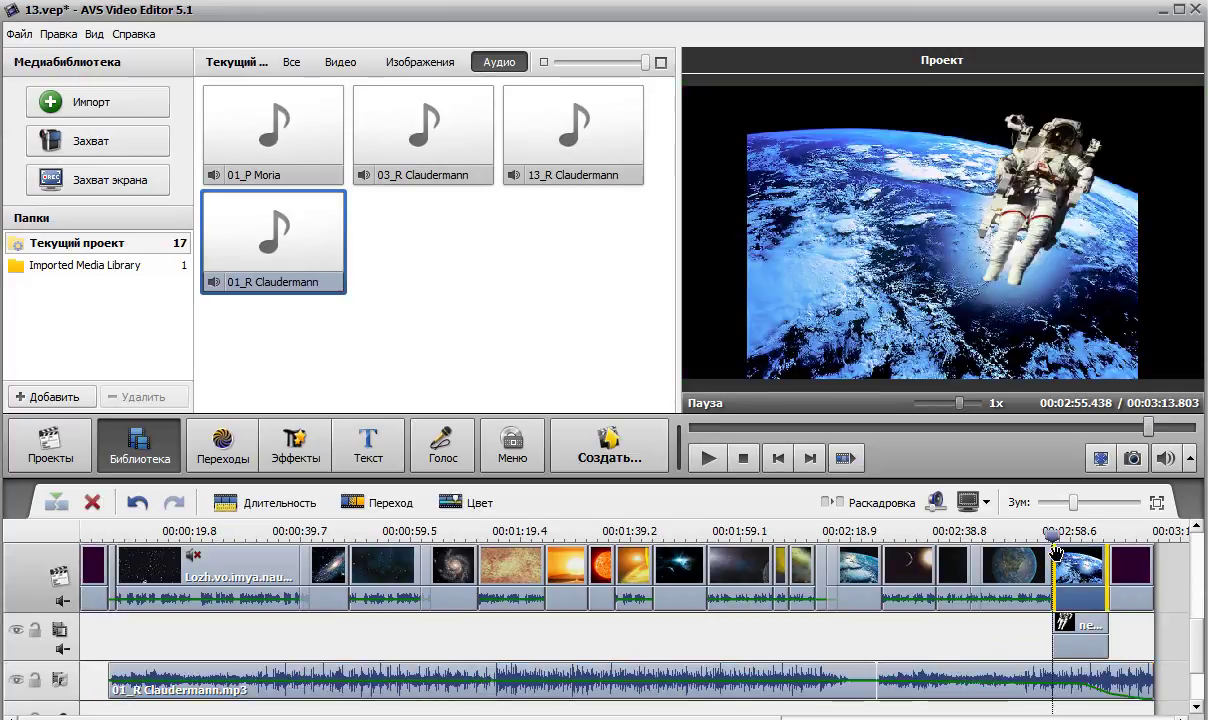
{"action": "left_click", "coordinate": [1064, 567]}
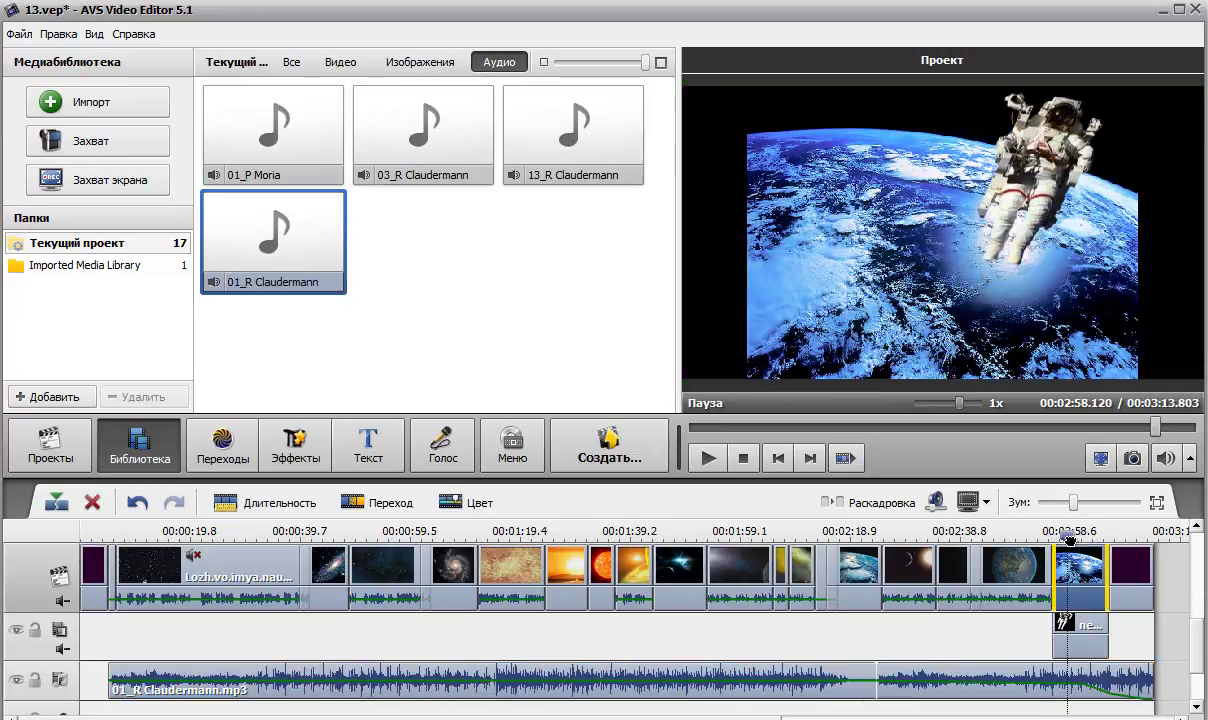
{"action": "left_click", "coordinate": [713, 459]}
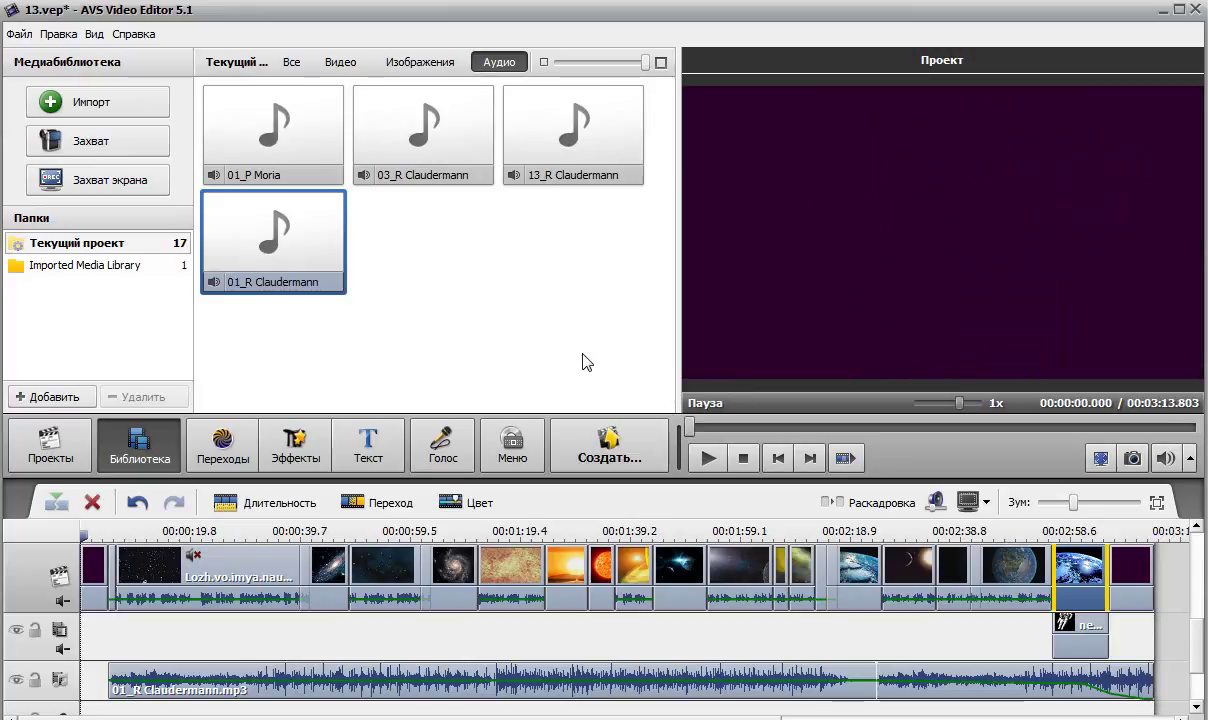
- Split off and delete the music after 00:03:10.572, and reshape its volume curve so the fade-out starts during the astronaut image
{"action": "left_click", "coordinate": [1060, 686]}
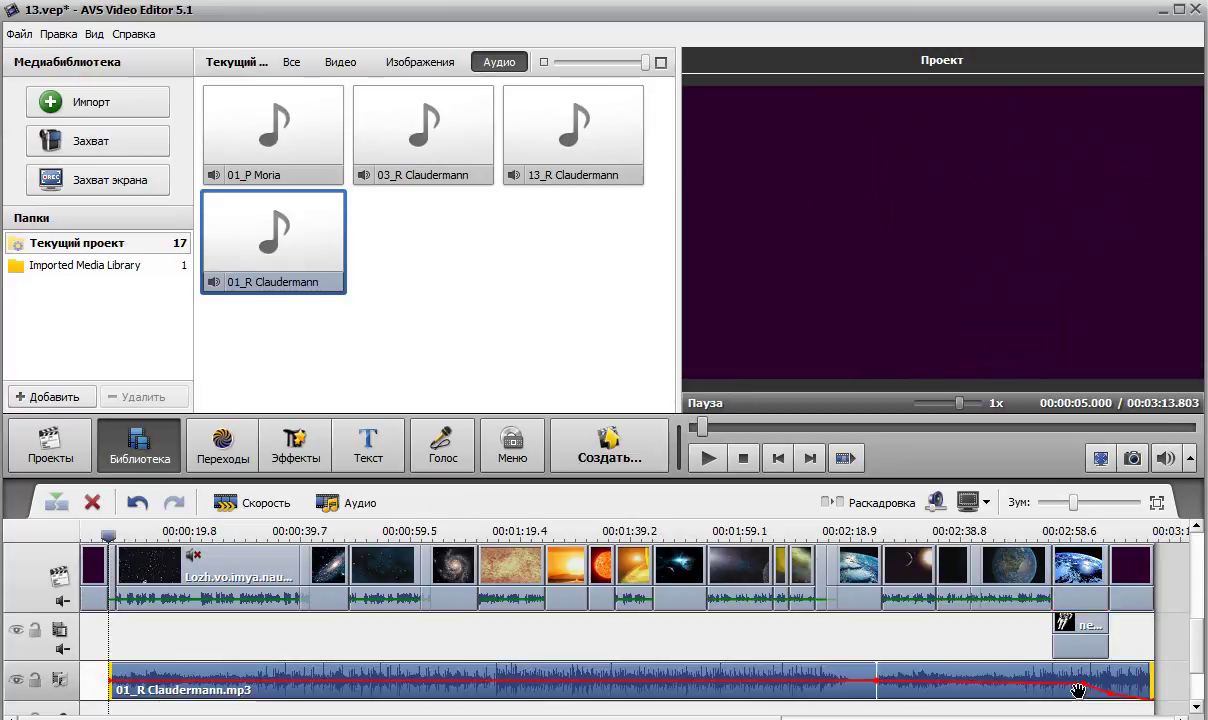
{"action": "left_click", "coordinate": [1130, 571]}
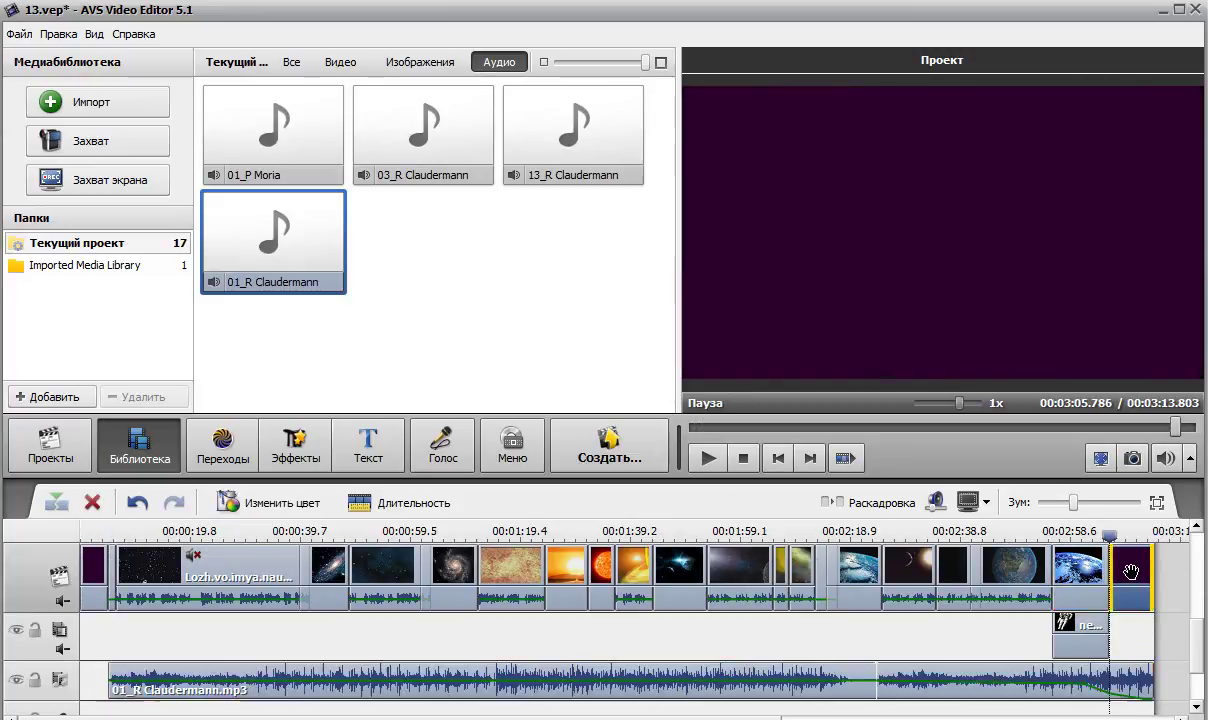
{"action": "left_click", "coordinate": [1112, 536]}
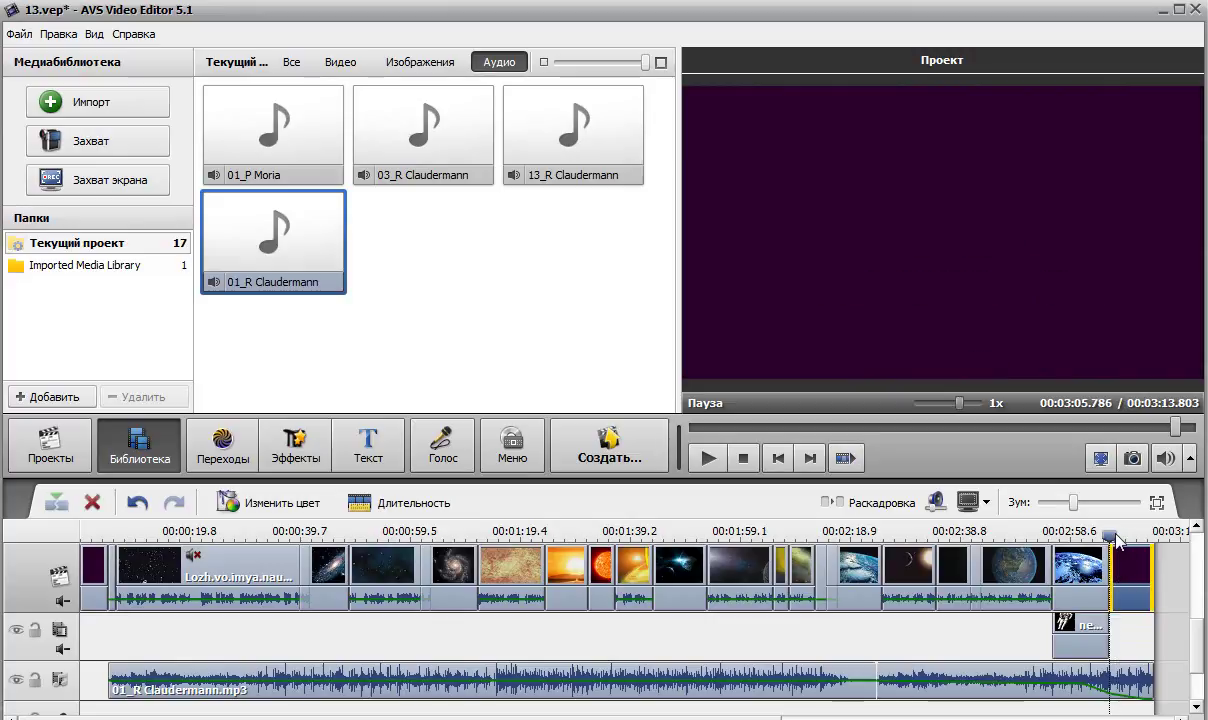
{"action": "left_click", "coordinate": [1133, 680]}
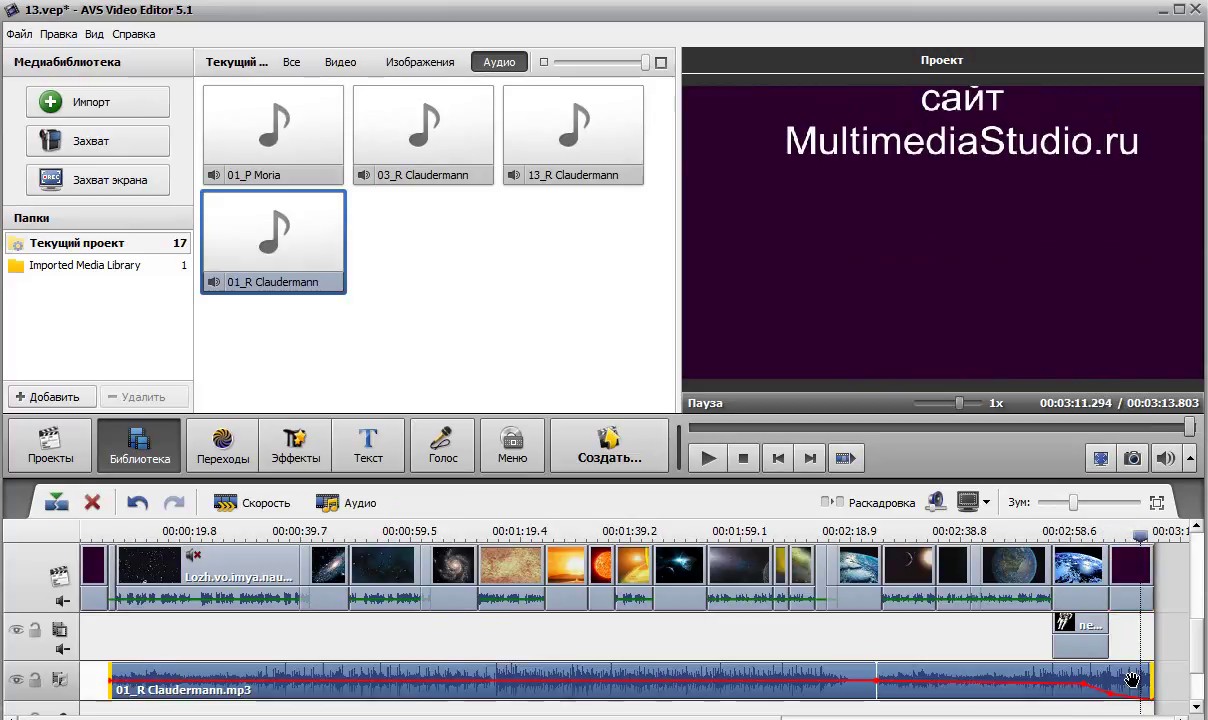
{"action": "left_click", "coordinate": [1137, 537]}
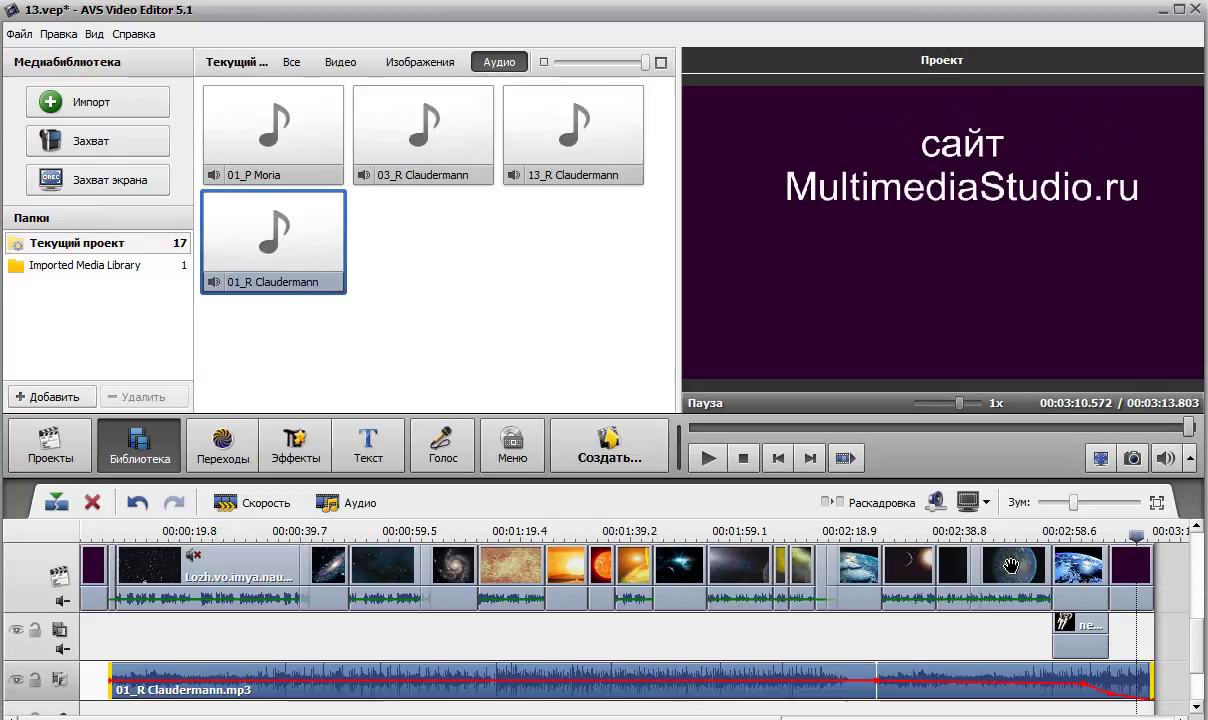
{"action": "left_click", "coordinate": [57, 503]}
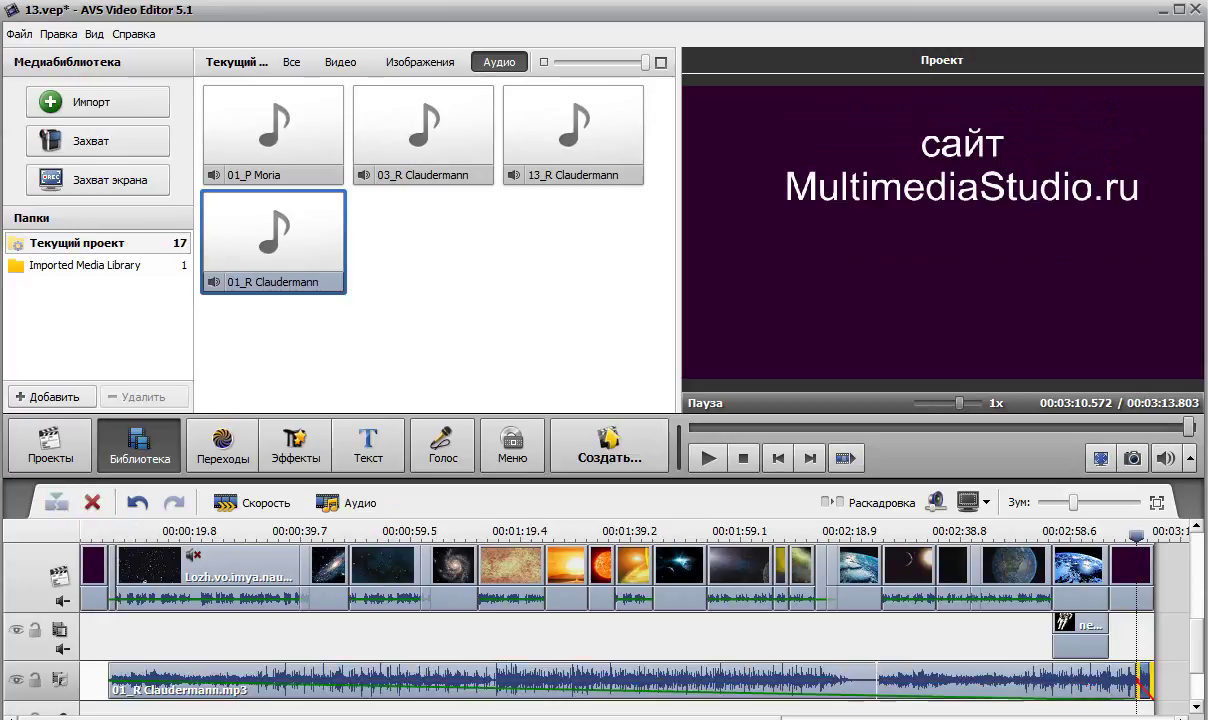
{"action": "key", "text": "Delete"}
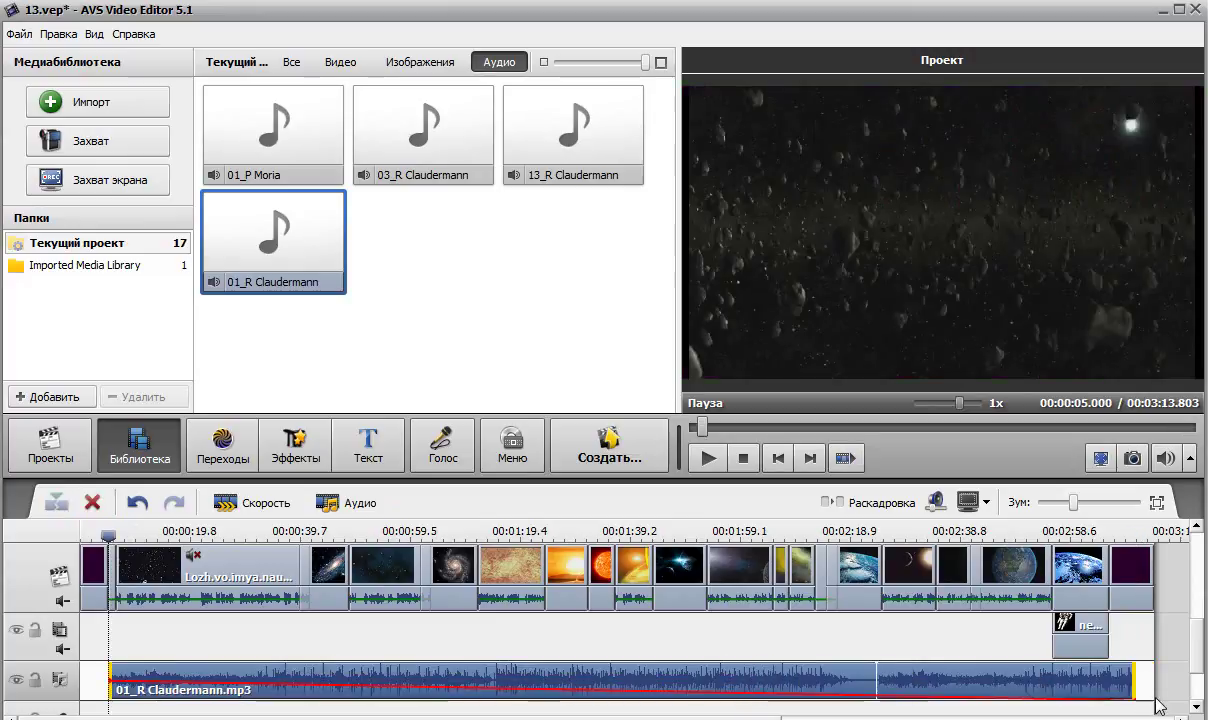
{"action": "left_click_drag", "start_coordinate": [982, 694], "coordinate": [1075, 684]}
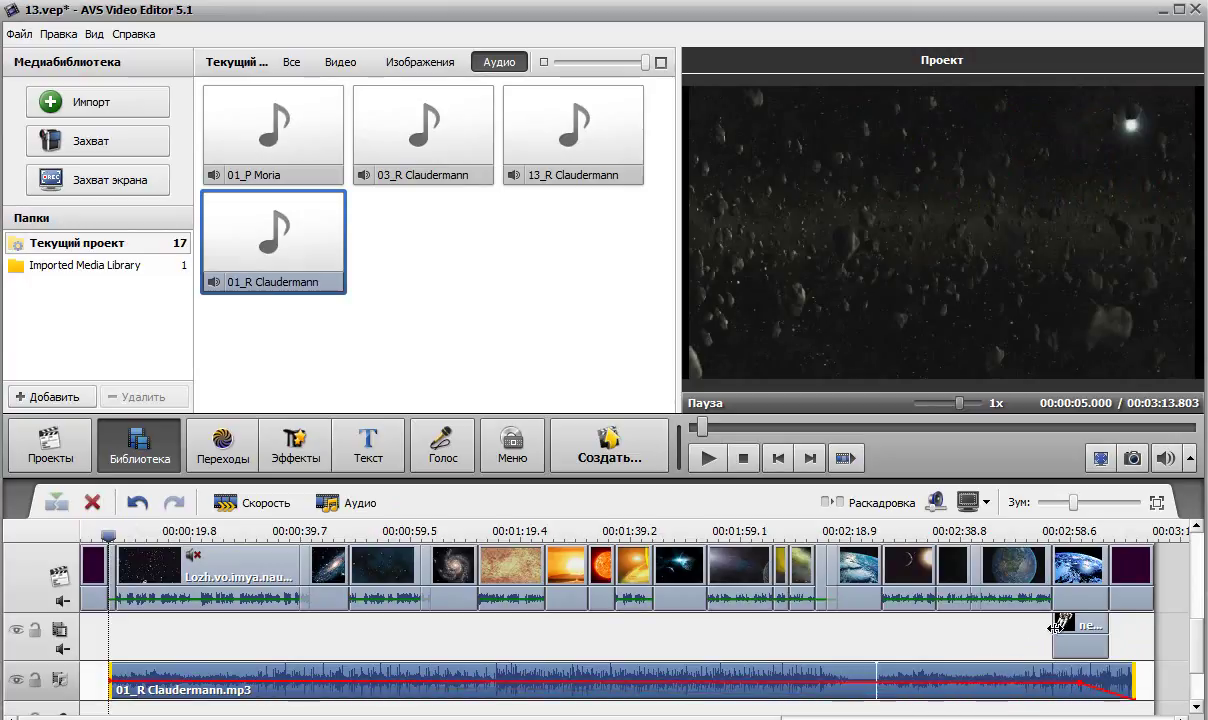
- Play the project from near the end of the astronaut image through the closing credits to check the reshaped music fade-out
{"action": "left_click", "coordinate": [1080, 568]}
{"action": "left_click_drag", "start_coordinate": [1053, 540], "coordinate": [1104, 540]}
{"action": "left_click", "coordinate": [710, 458]}
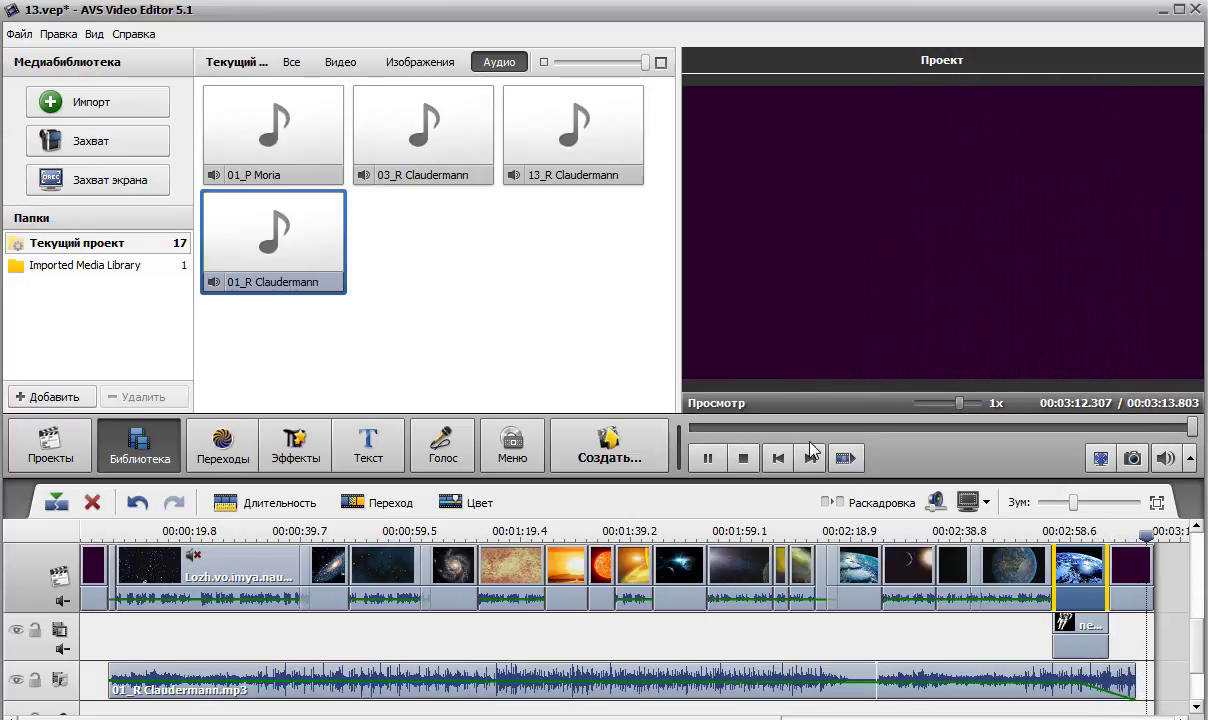
{"action": "left_click", "coordinate": [708, 458]}
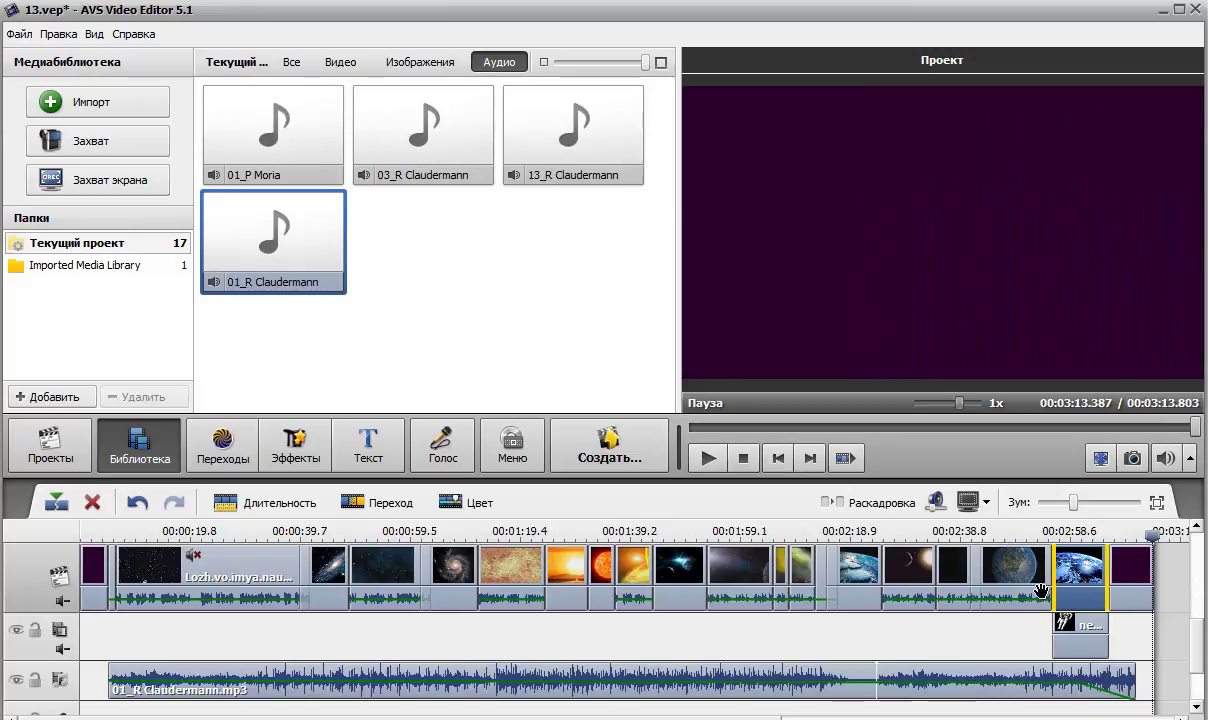
- Preview the project's opening from the very start, and the passage from the spiral galaxy image into the Sun caption, with the background music
{"action": "left_click_drag", "start_coordinate": [1152, 540], "coordinate": [83, 560]}
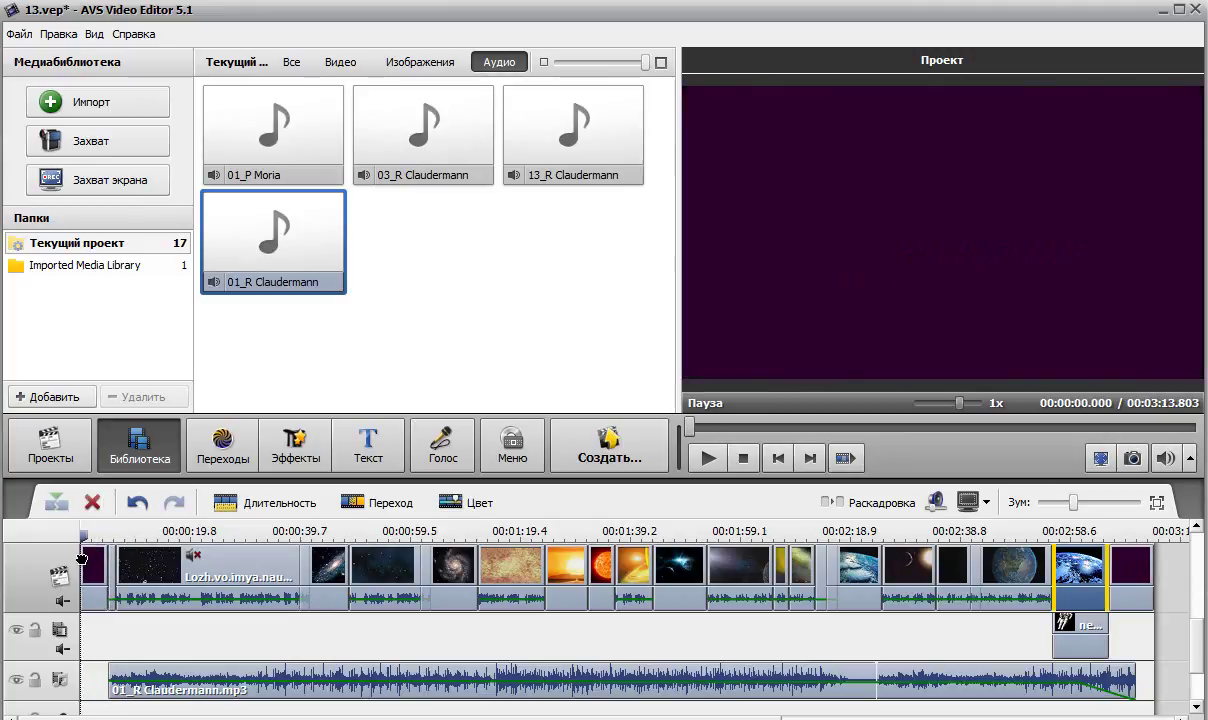
{"action": "left_click", "coordinate": [708, 461]}
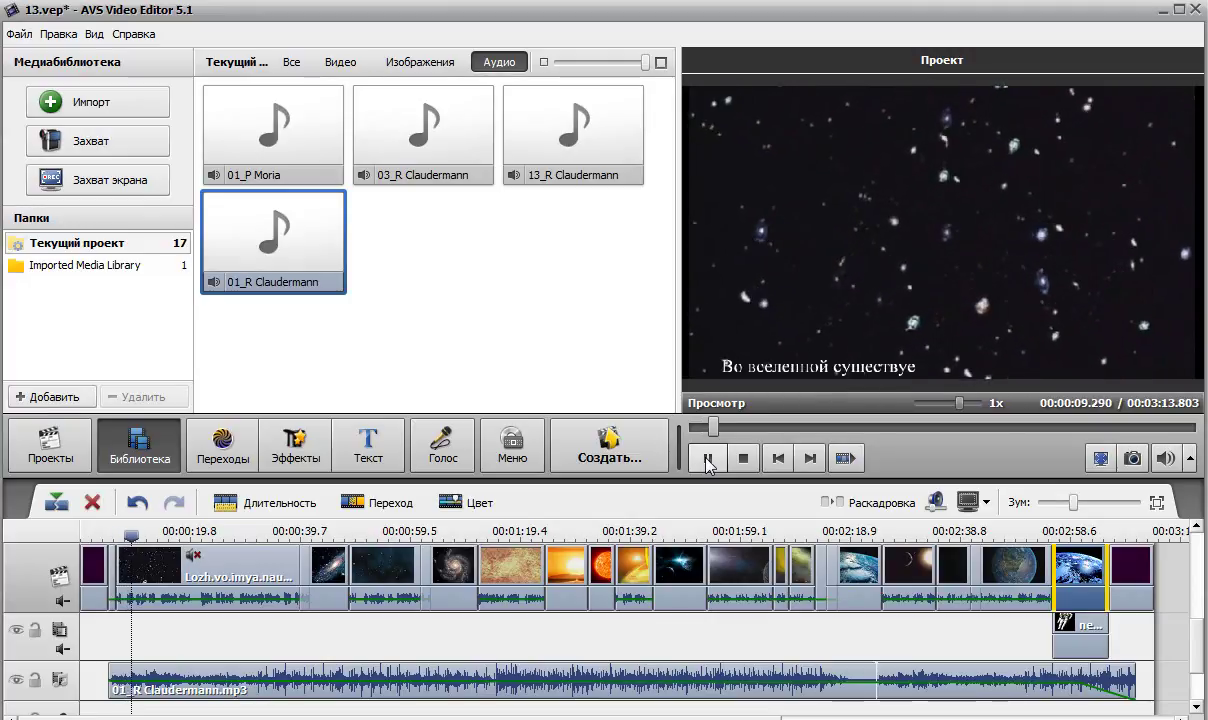
{"action": "left_click", "coordinate": [707, 459]}
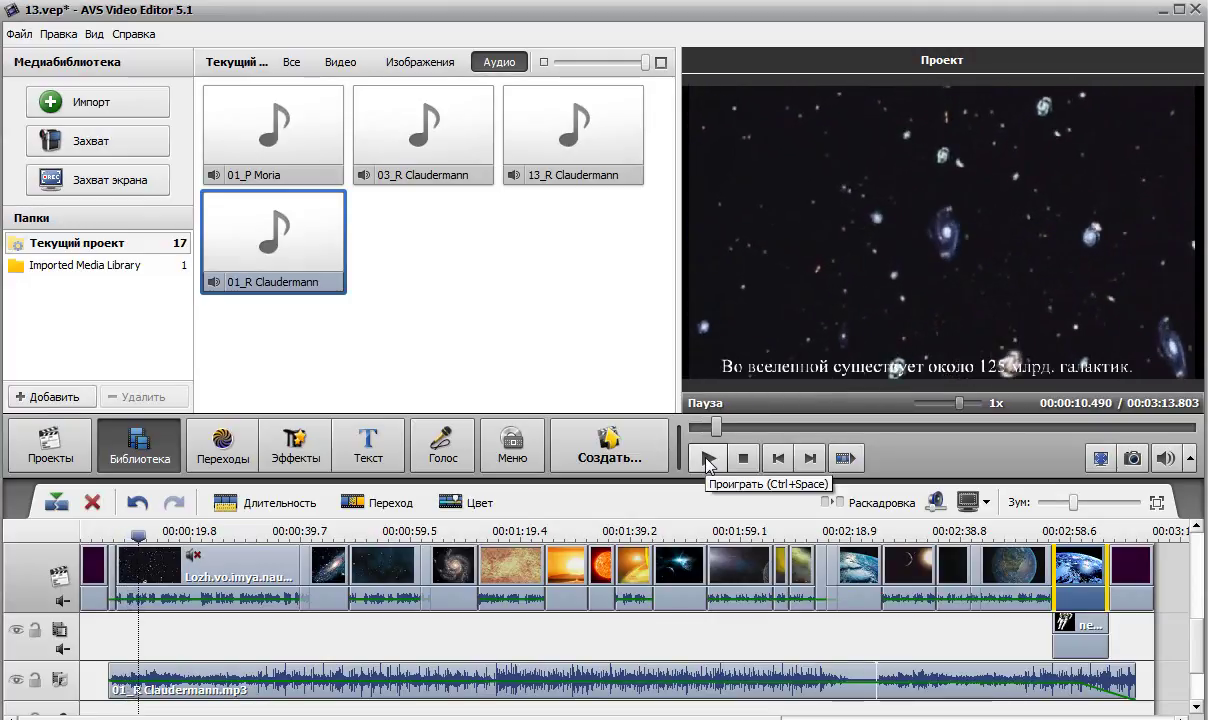
{"action": "left_click_drag", "start_coordinate": [717, 427], "coordinate": [858, 476]}
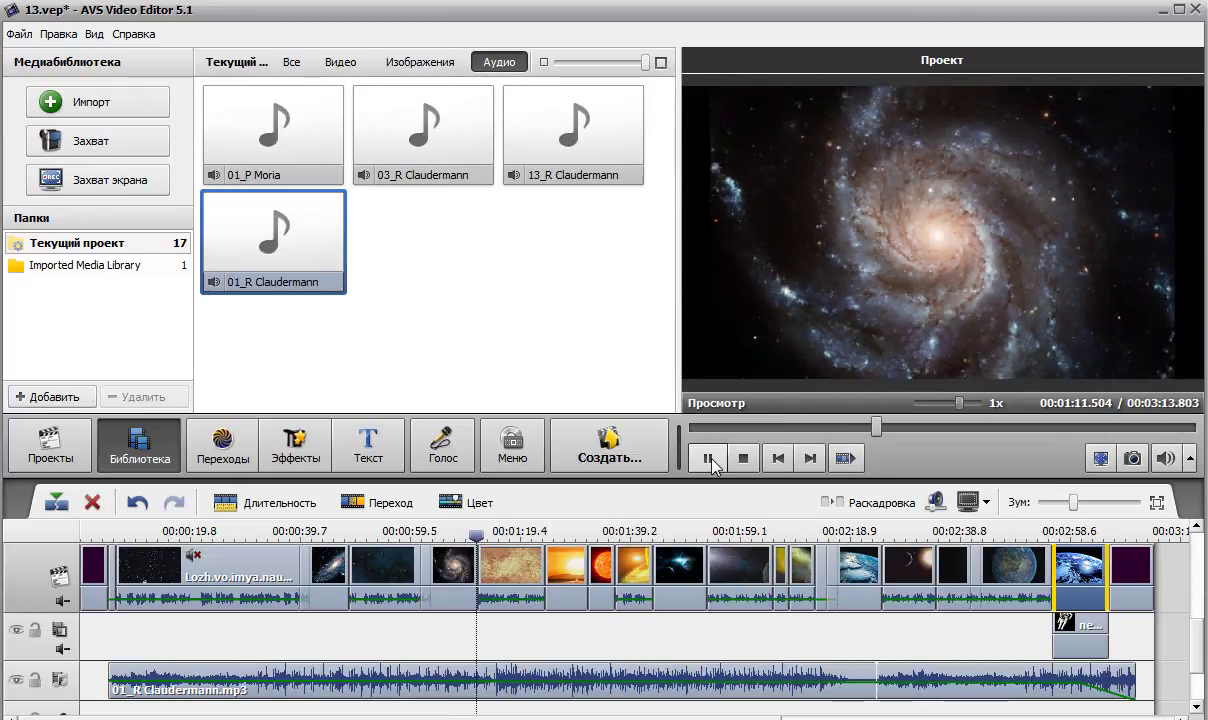
{"action": "left_click", "coordinate": [709, 459]}
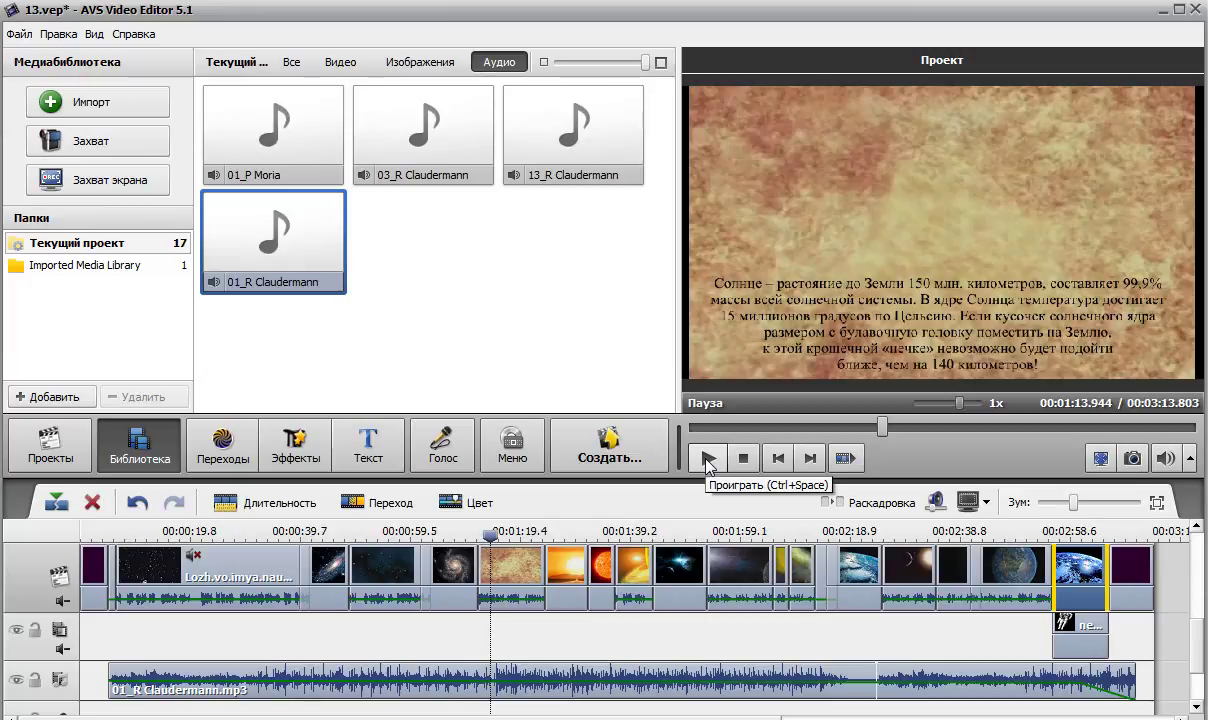